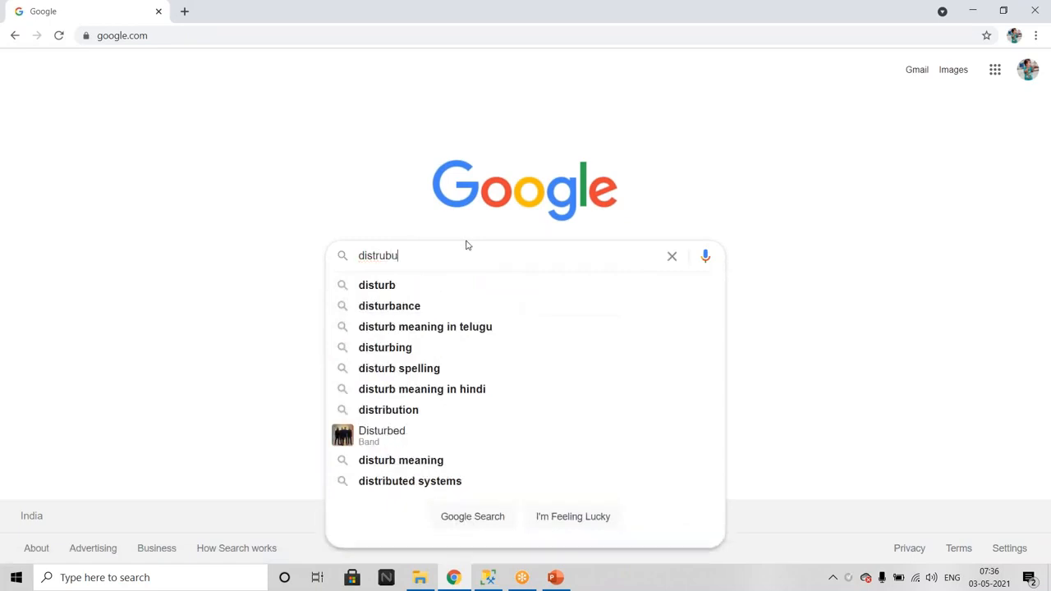
Step: Search the web for "distributor database version in sql server"
text(database )
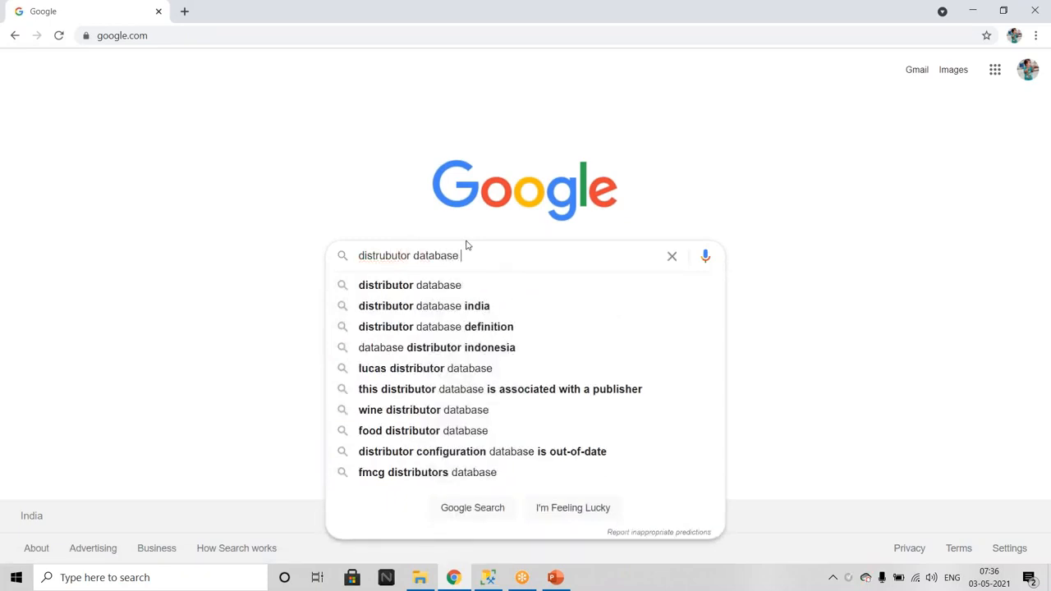
text(ver)
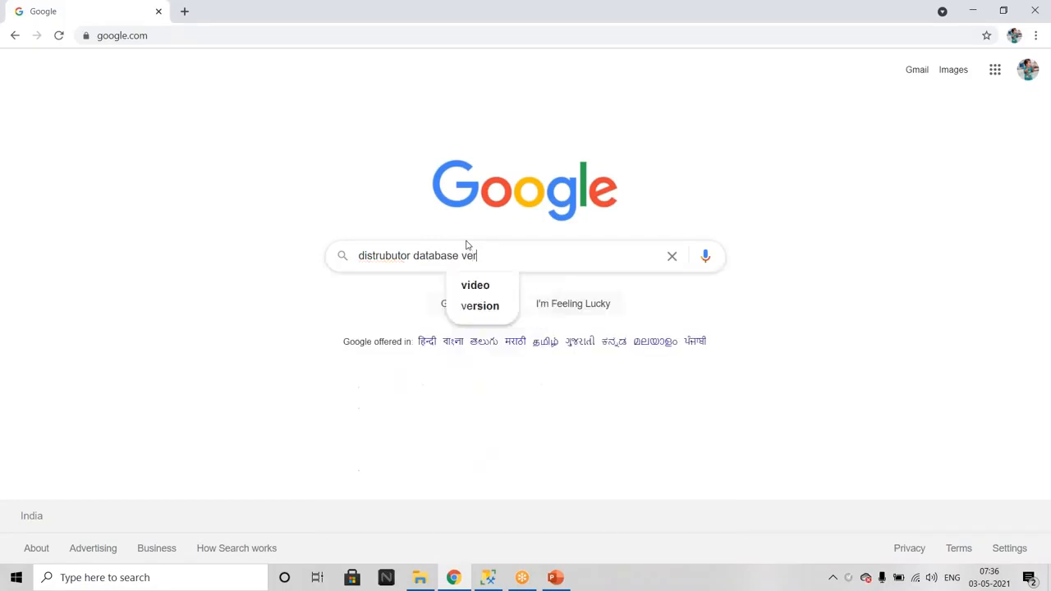
text(sion in sql)
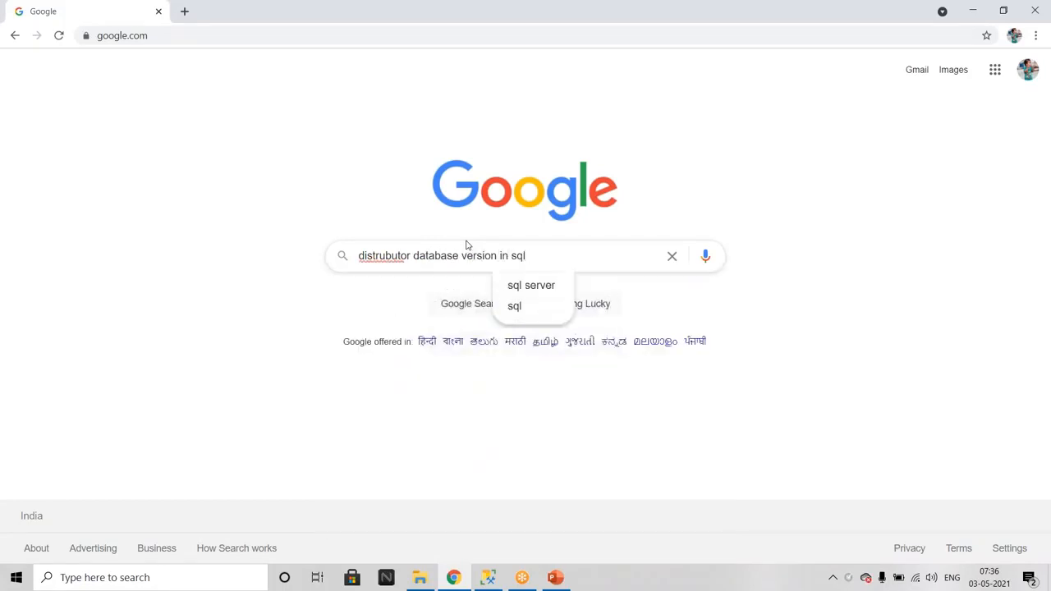
click(563, 287)
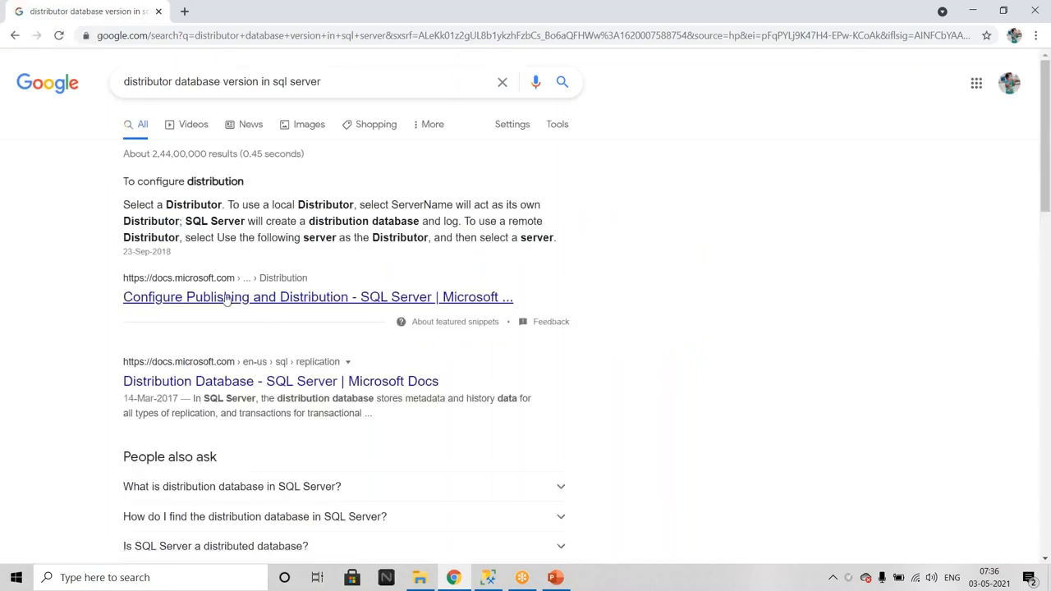
Step: Open the "Configure Publishing and Distribution" and "Distribution Database" search results from Microsoft Docs in separate new tabs
right_click(211, 306)
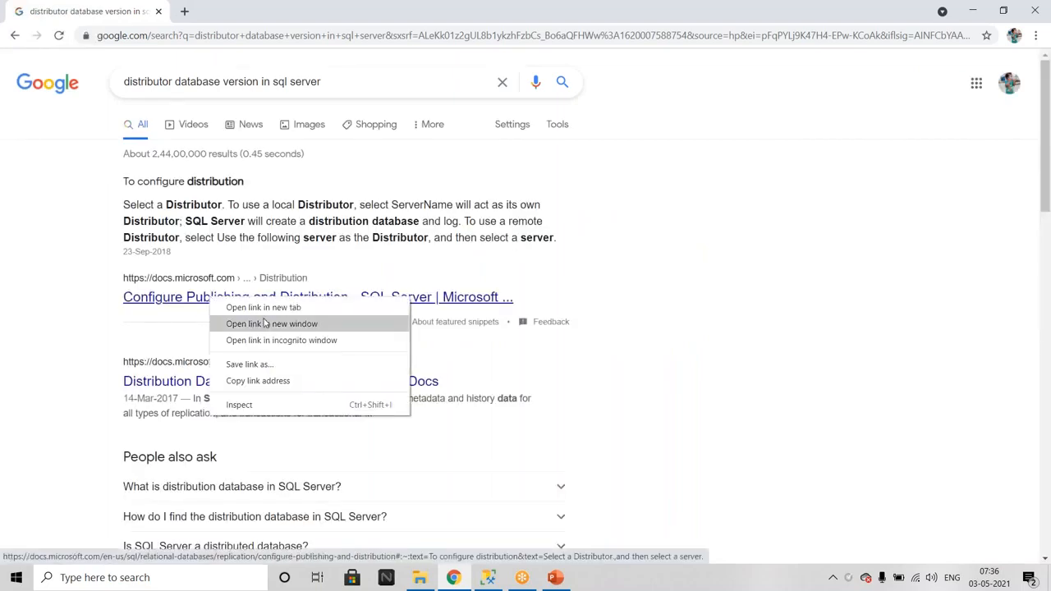
click(262, 310)
right_click(261, 382)
click(297, 392)
scroll(301, 346, down, 4)
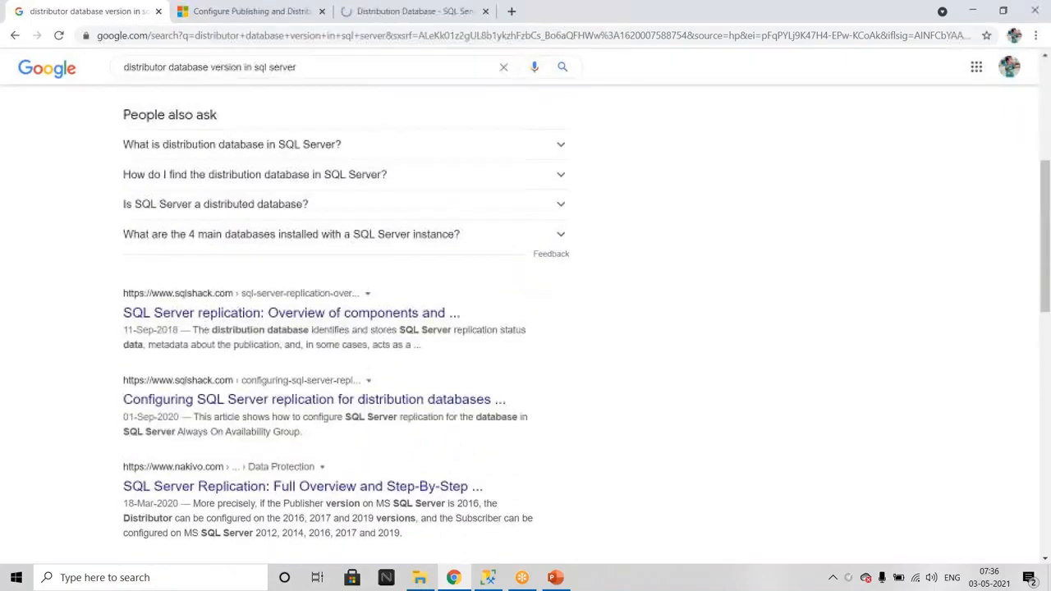
Step: Look through the Configure Publishing and Distribution article, including its Transact-SQL example, for distributor version information
click(251, 11)
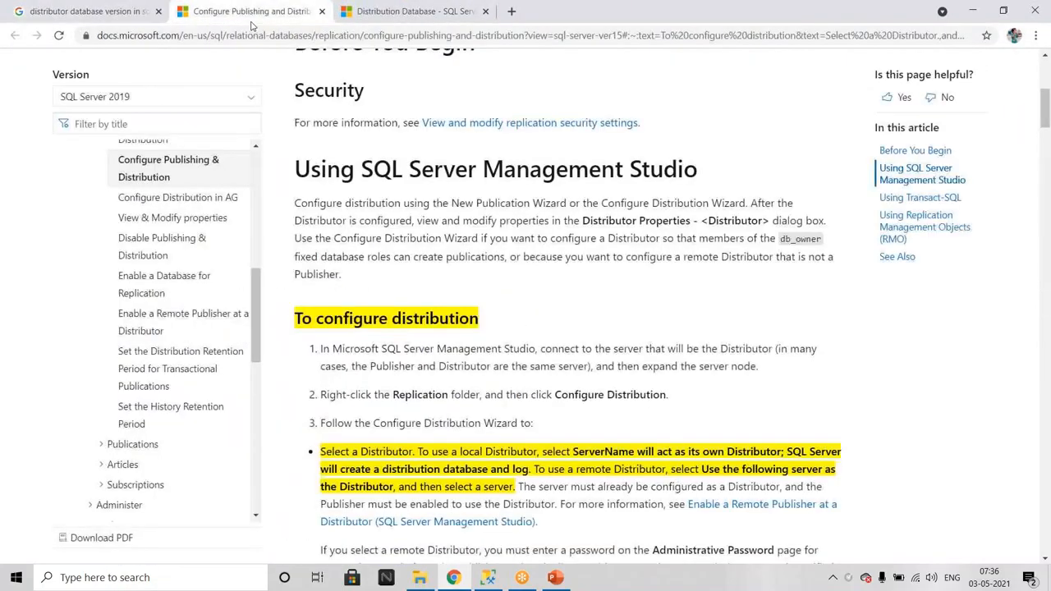
scroll(567, 328, down, 3)
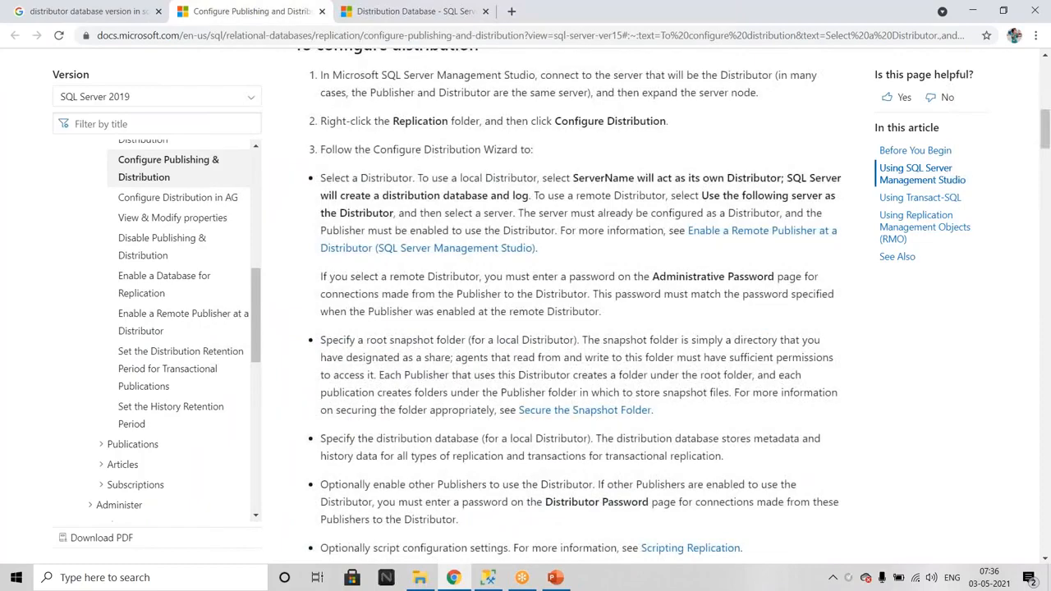
scroll(567, 329, down, 1)
scroll(567, 328, down, 10)
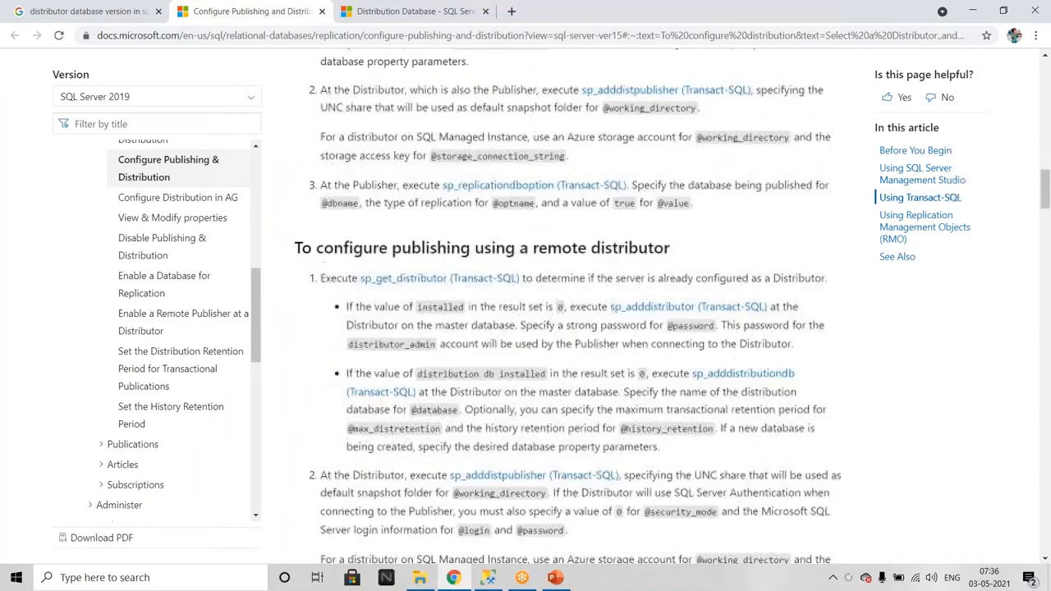
scroll(567, 328, down, 1)
scroll(567, 328, down, 3)
scroll(657, 281, down, 6)
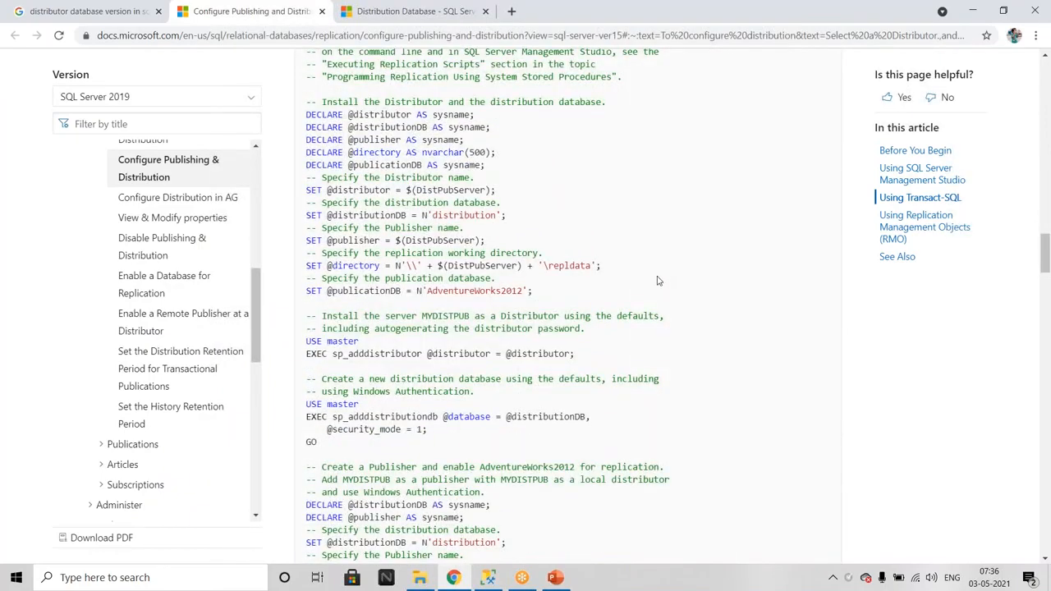
scroll(657, 281, down, 6)
scroll(657, 281, up, 9)
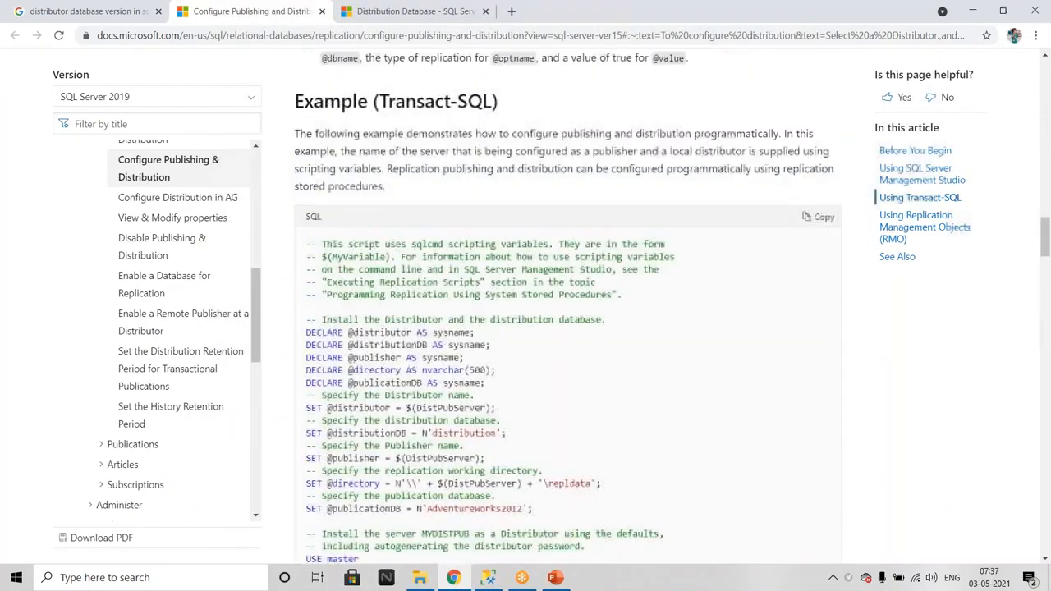
scroll(566, 329, up, 5)
Step: Check the Distribution Database article and its neighbouring Publishers page for version information, and close that tab
click(411, 11)
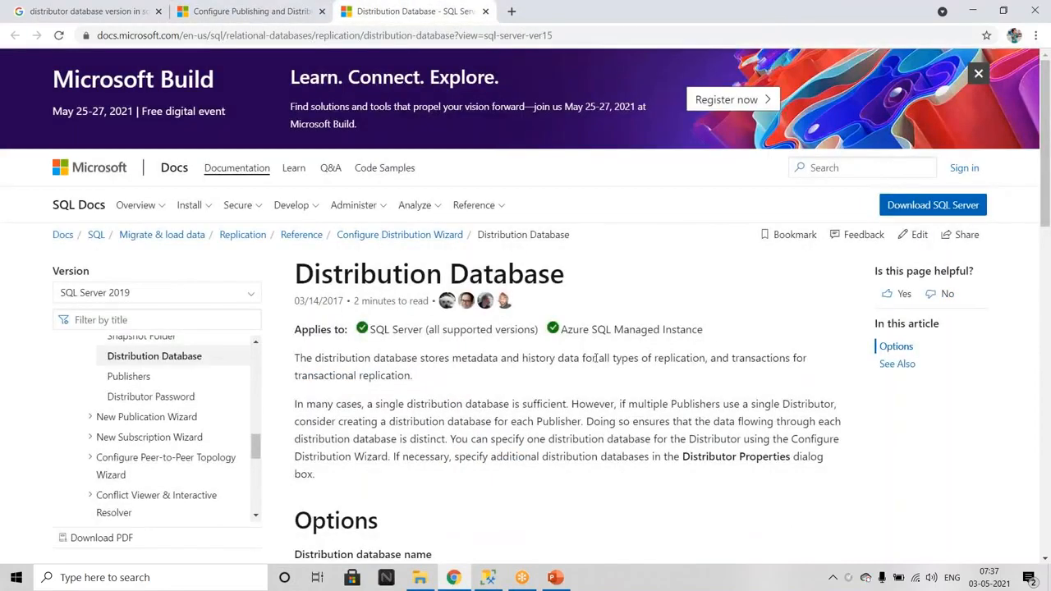
scroll(595, 358, down, 3)
scroll(591, 358, down, 8)
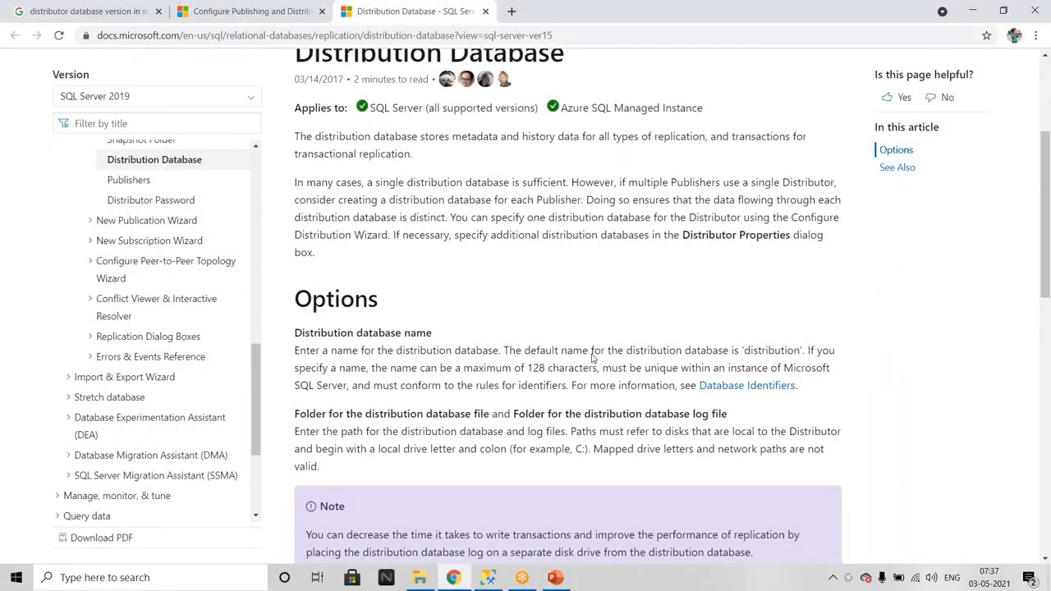
scroll(530, 329, up, 10)
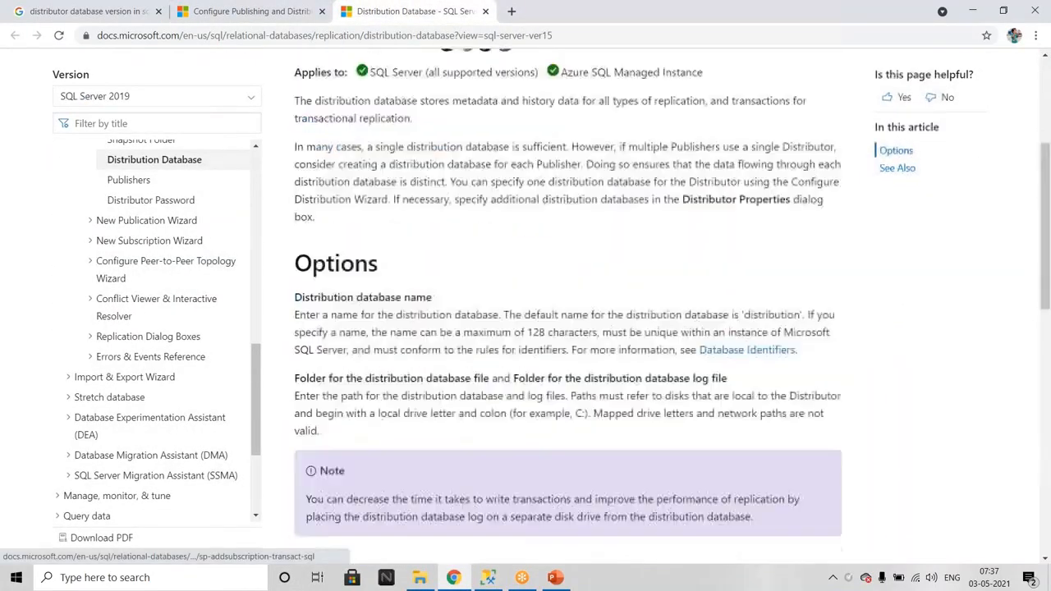
click(126, 377)
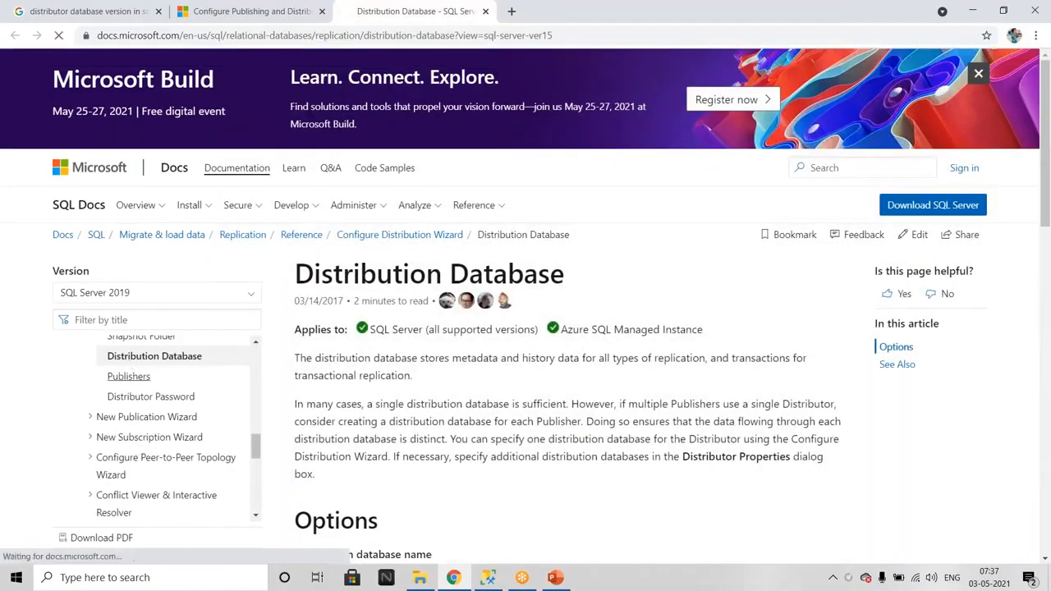
scroll(634, 346, down, 4)
scroll(634, 345, up, 4)
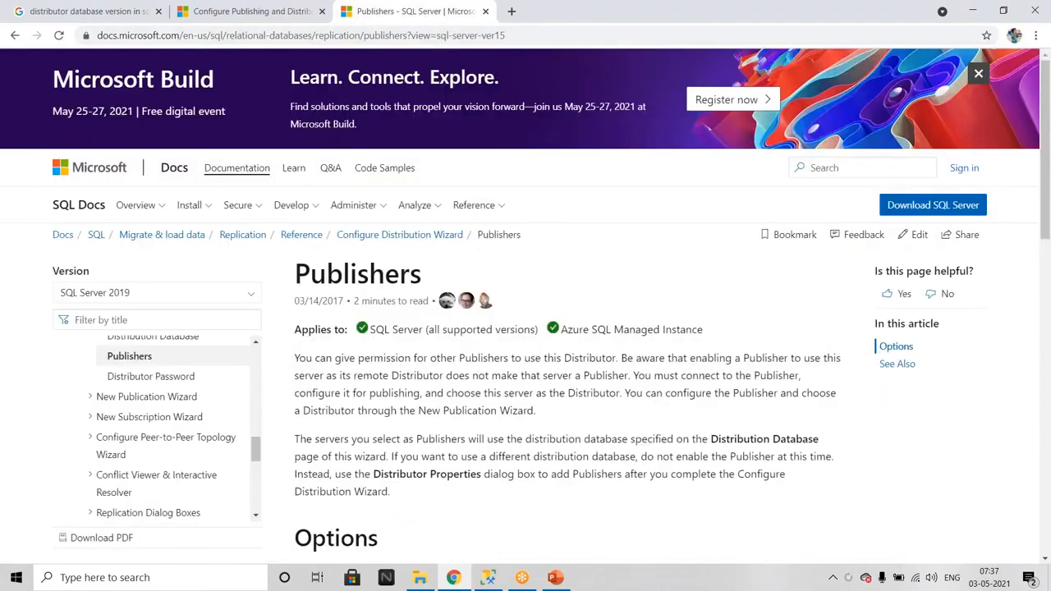
click(486, 12)
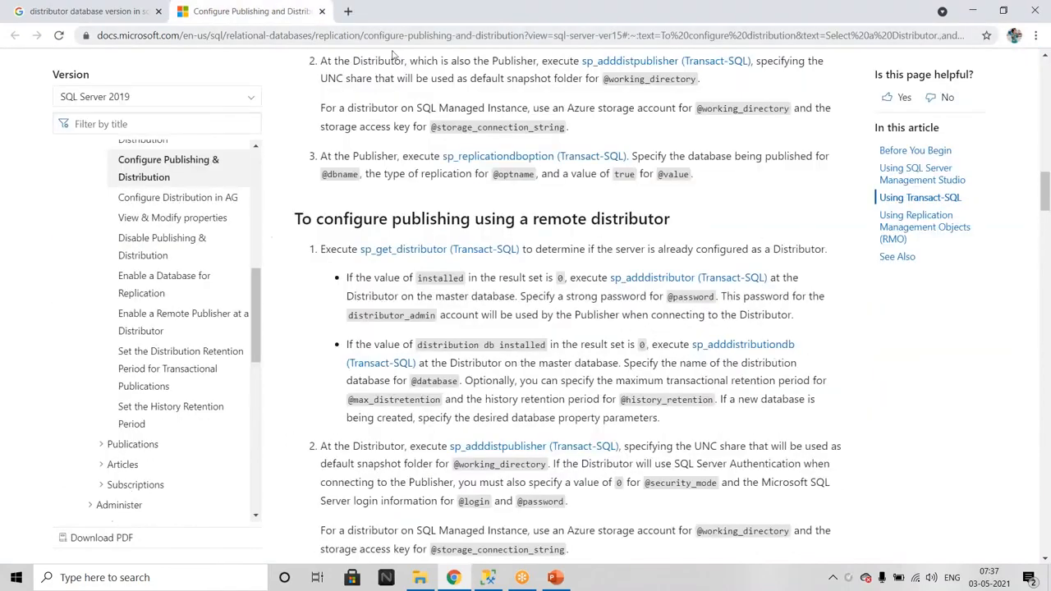
Step: Recheck the Transact-SQL and Replication Management Objects sections of the Configure Publishing and Distribution article, and close its tab
scroll(557, 355, down, 7)
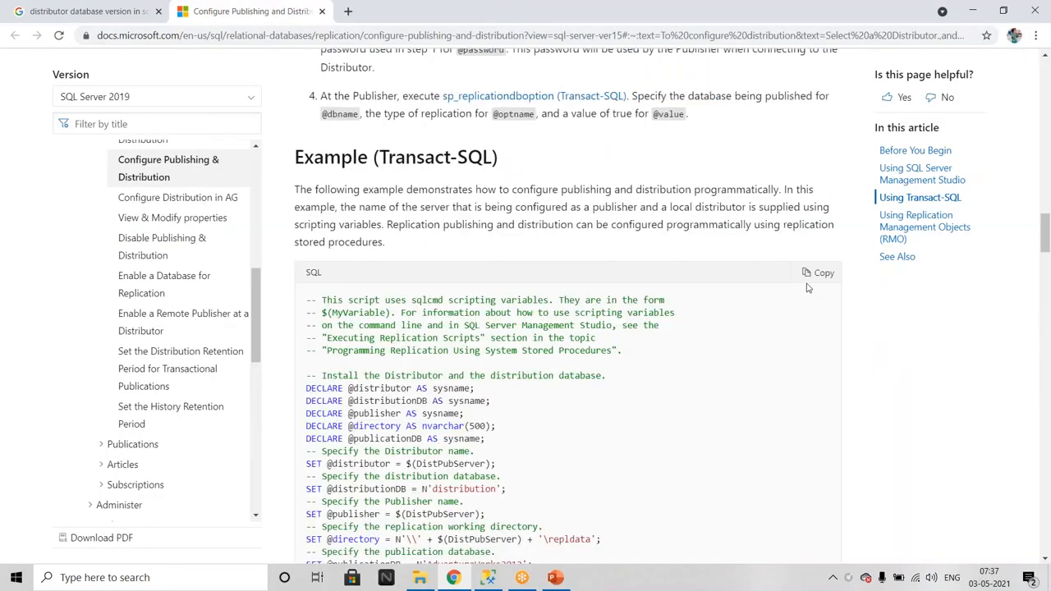
scroll(780, 261, up, 4)
scroll(780, 261, up, 3)
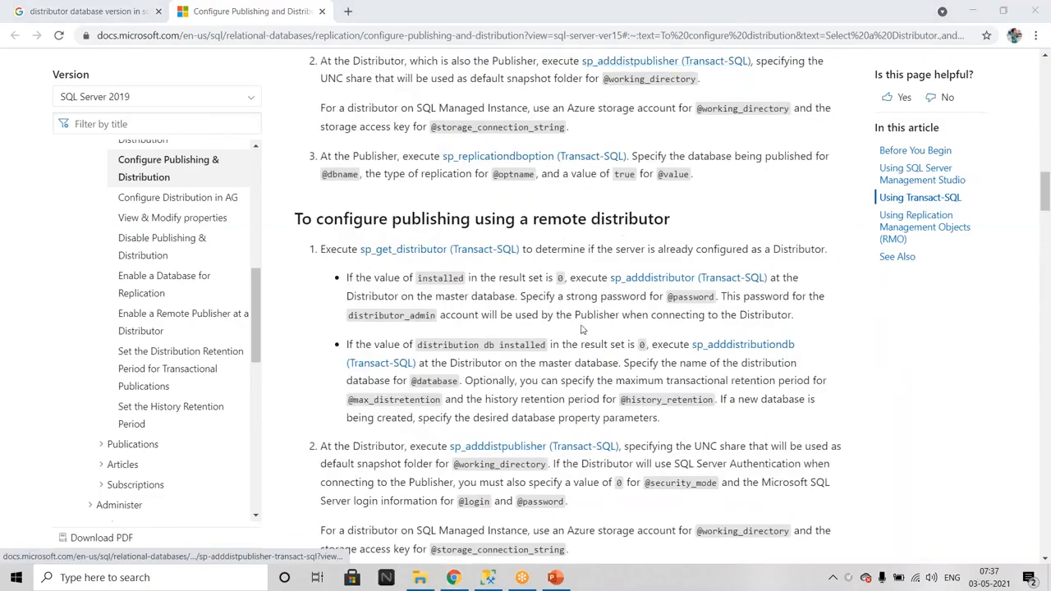
scroll(581, 329, down, 15)
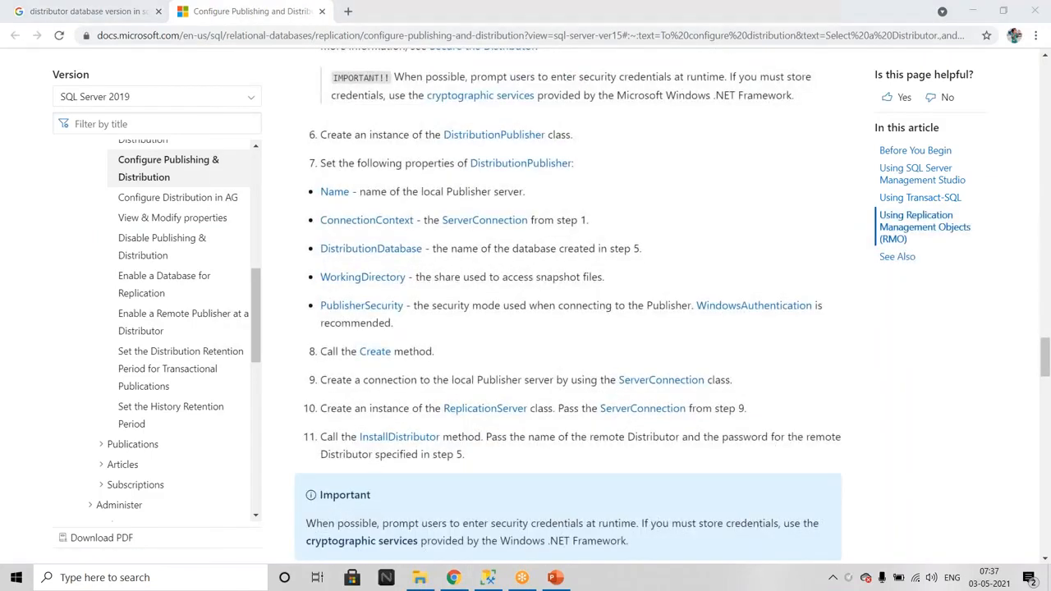
scroll(566, 304, up, 4)
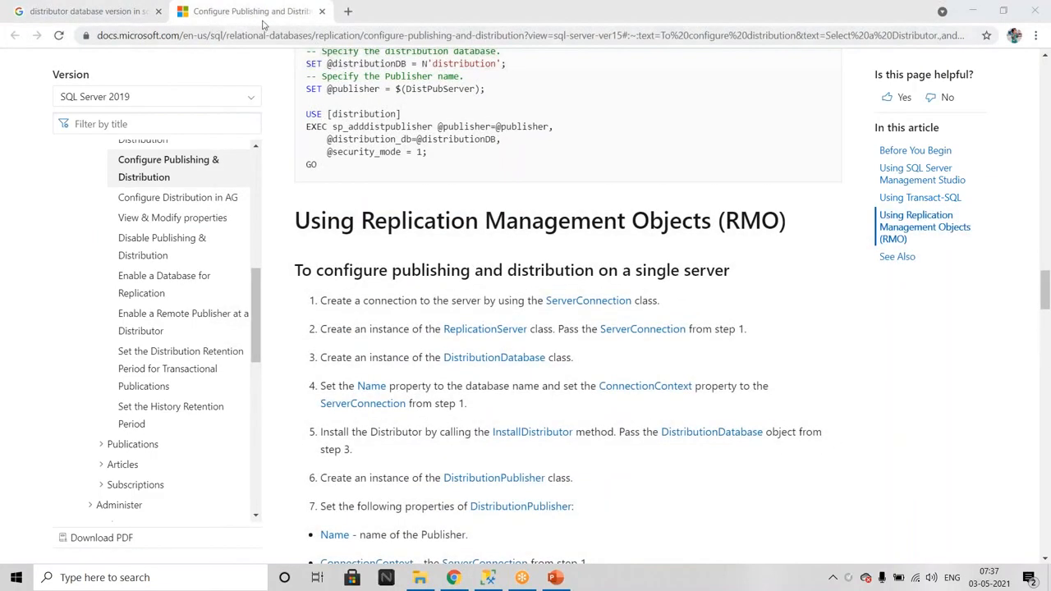
click(329, 21)
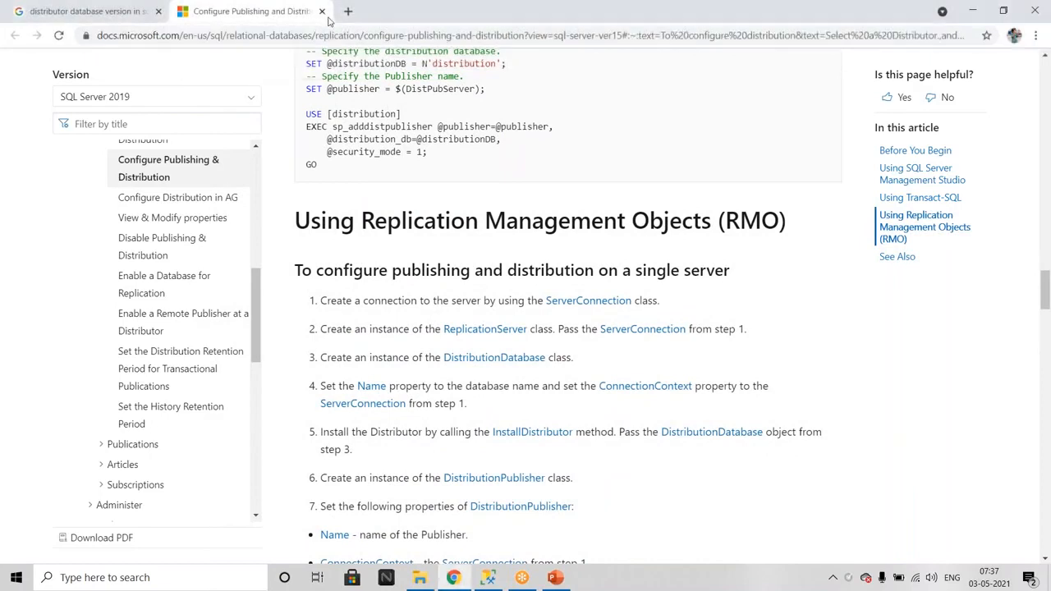
click(13, 5)
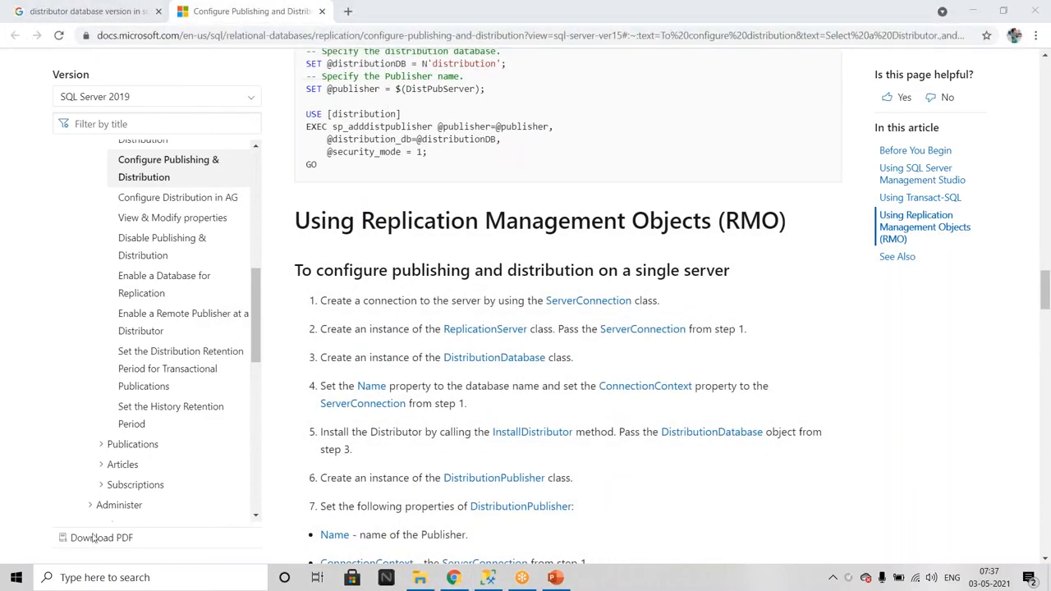
click(323, 16)
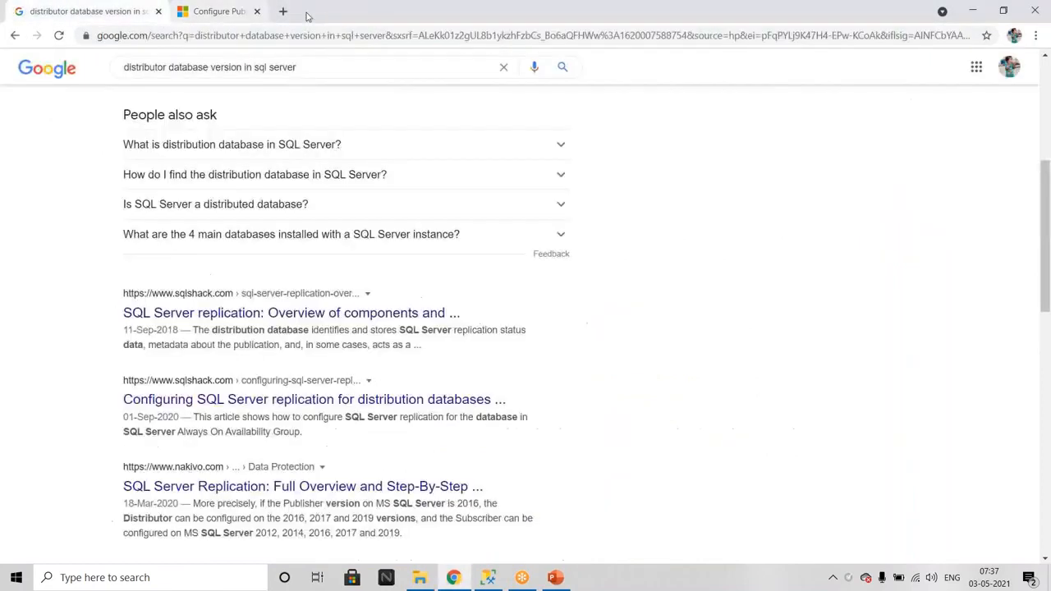
Step: Search the web for "replication version compatibility in sql server" instead
triple_click(353, 67)
text(repl)
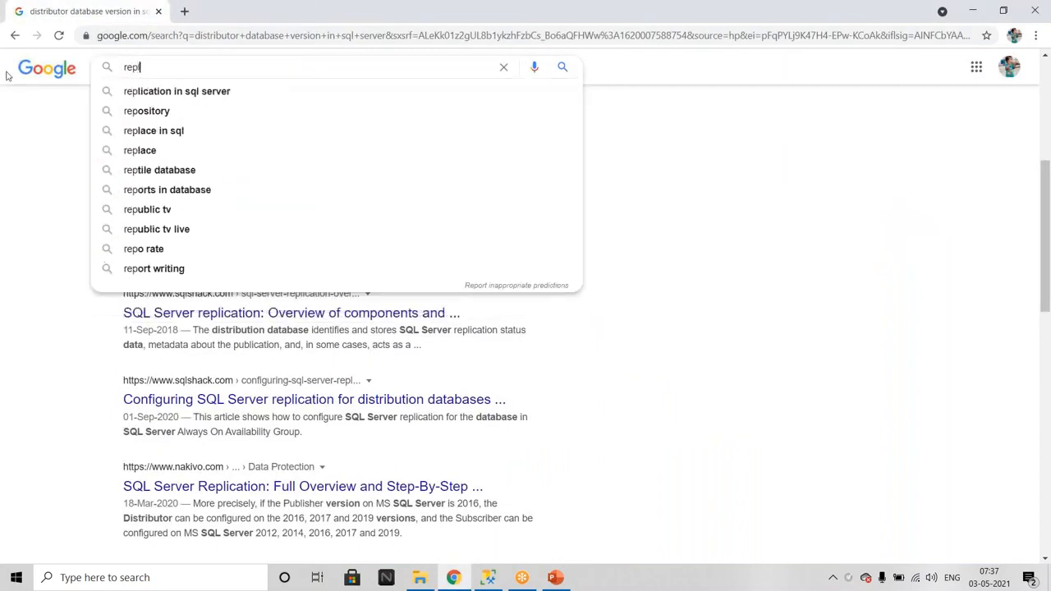
text(ication )
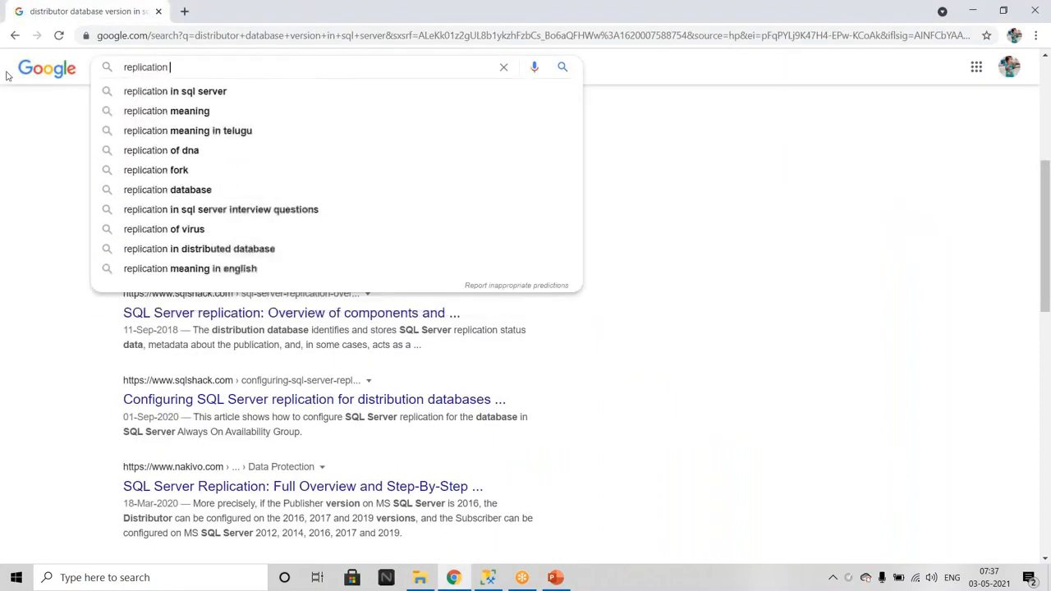
text(version)
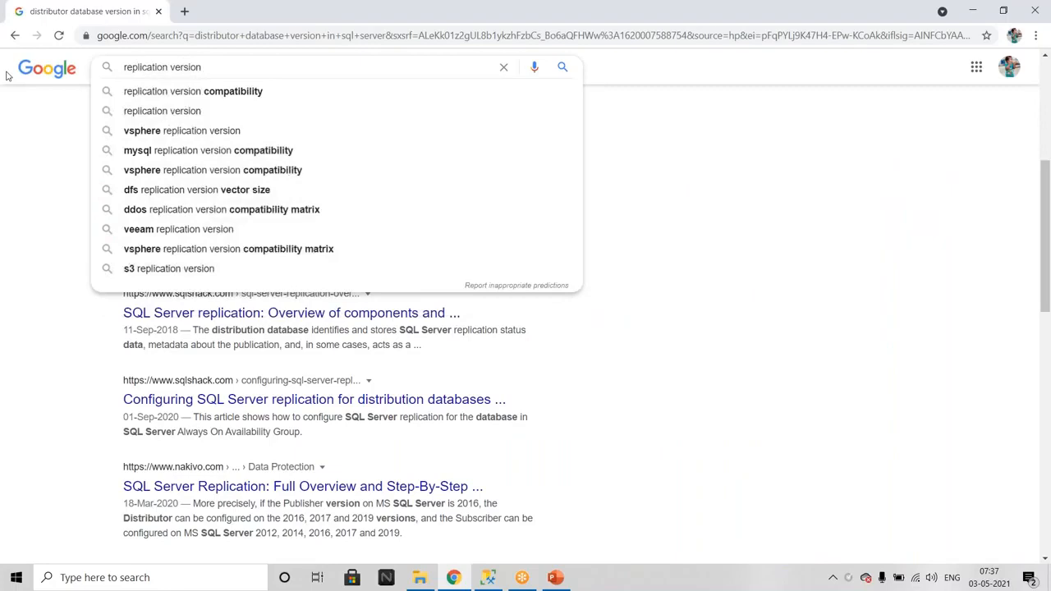
key(Down)
text(in sql)
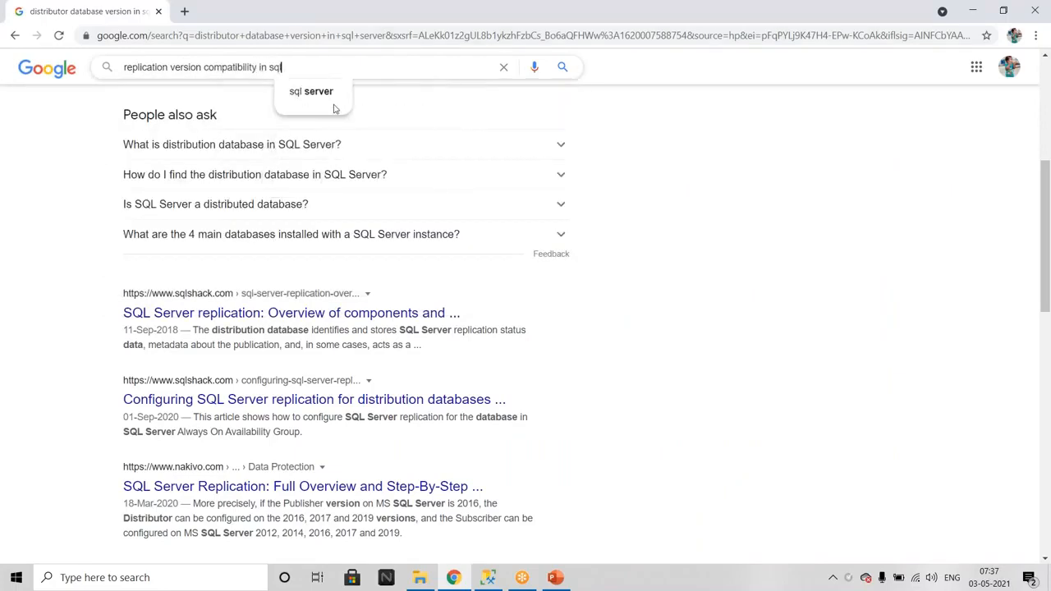
click(333, 108)
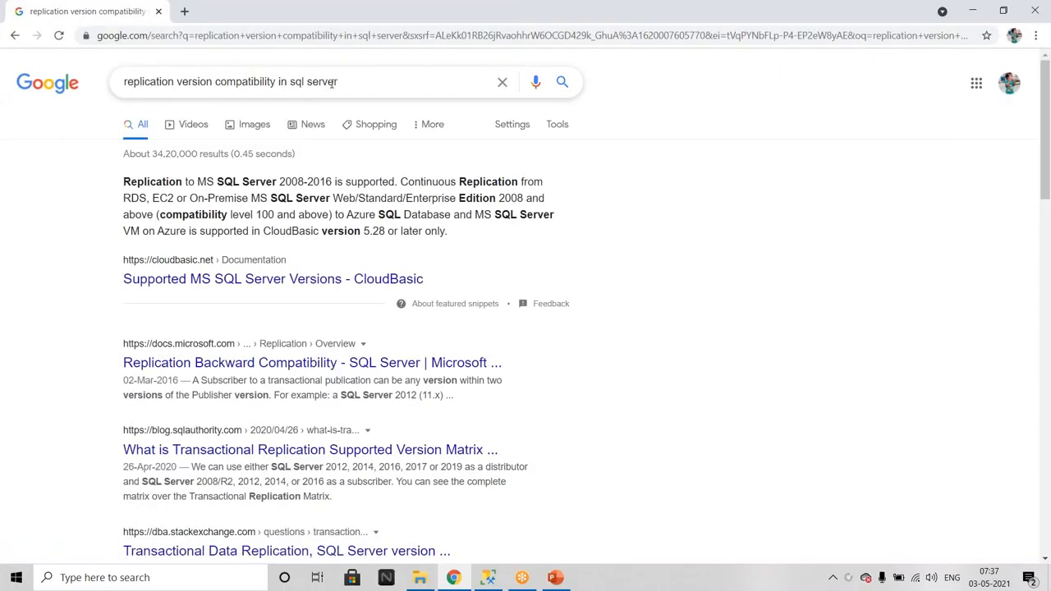
Step: Open the Microsoft Docs result "Replication Backward Compatibility" in a new tab and switch to it
right_click(249, 368)
click(304, 377)
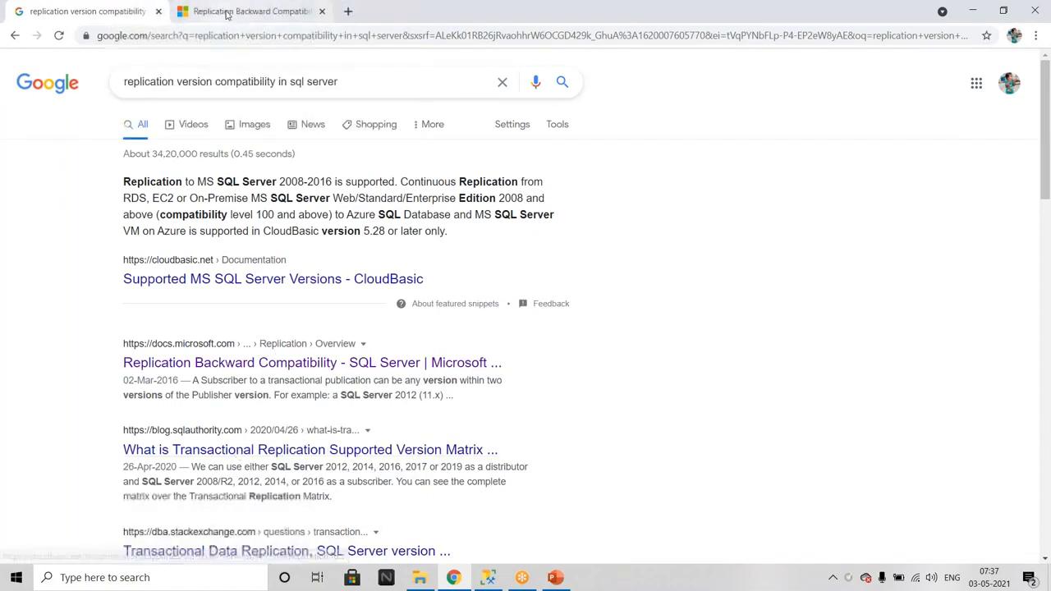
click(228, 14)
Step: Read the article's general rules for Distributor, Publisher and Subscriber versions and its Transactional & Snapshot Replication compatibility matrix
scroll(645, 338, down, 1)
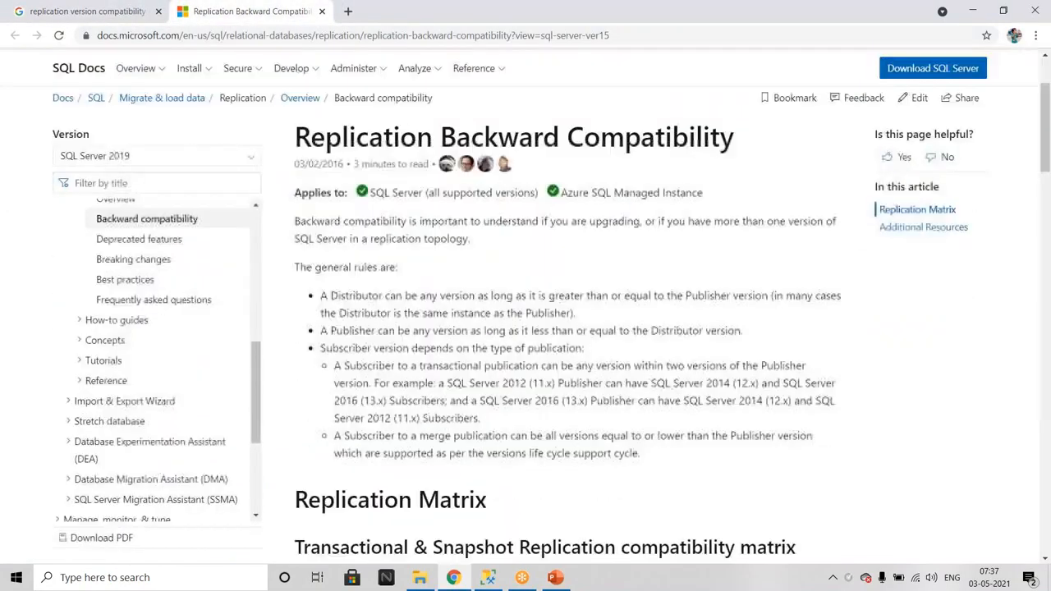
click(622, 37)
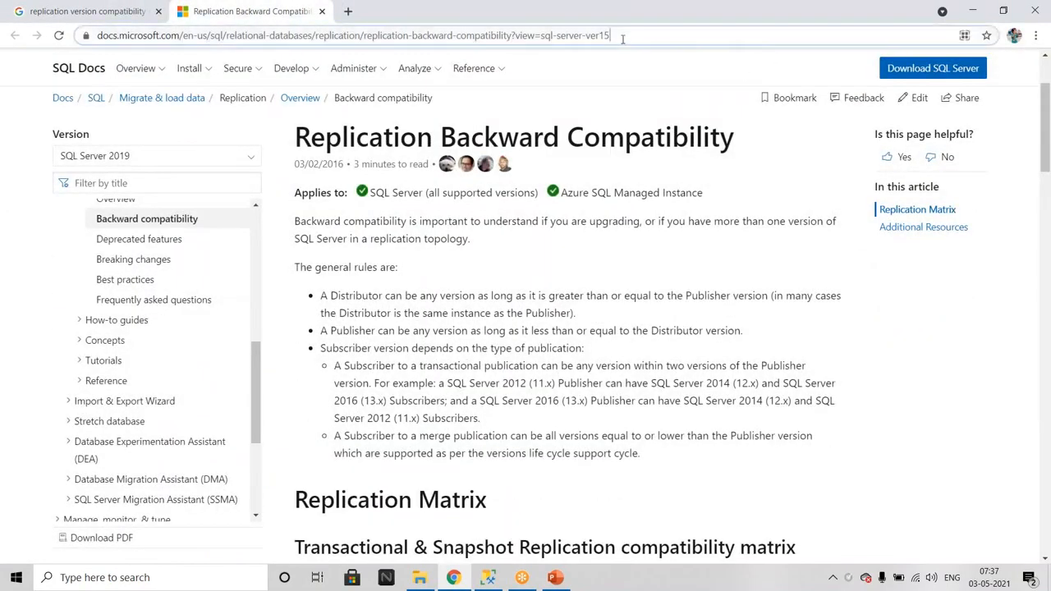
click(782, 26)
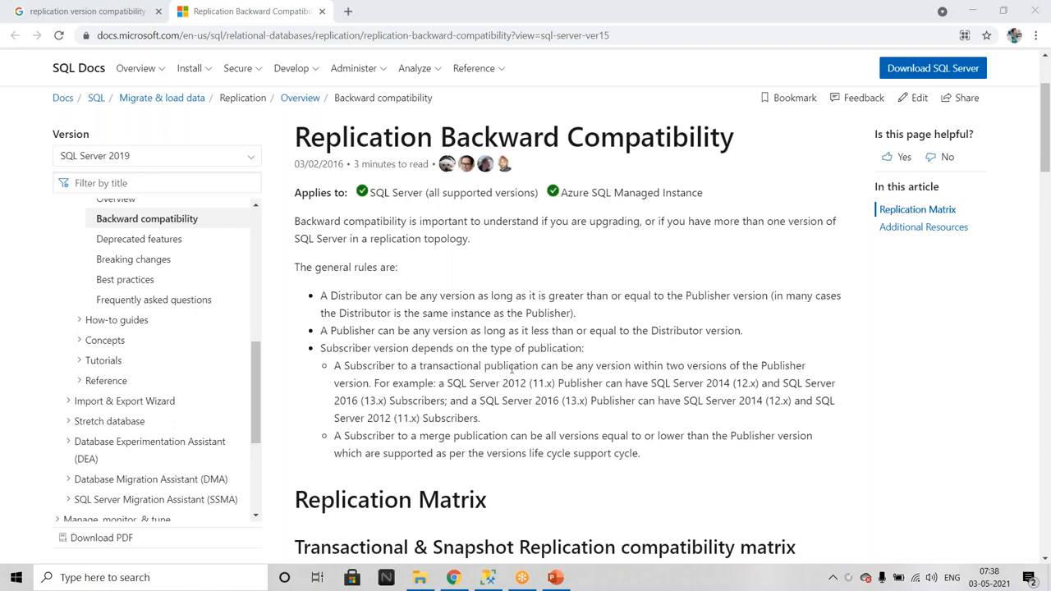
scroll(784, 399, down, 3)
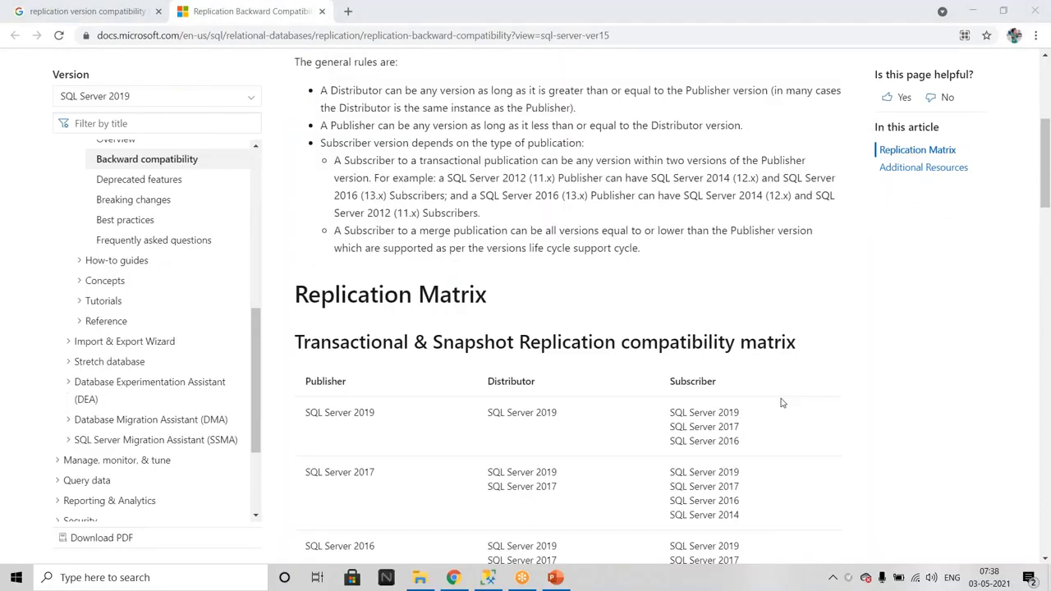
scroll(782, 403, down, 3)
scroll(502, 227, up, 7)
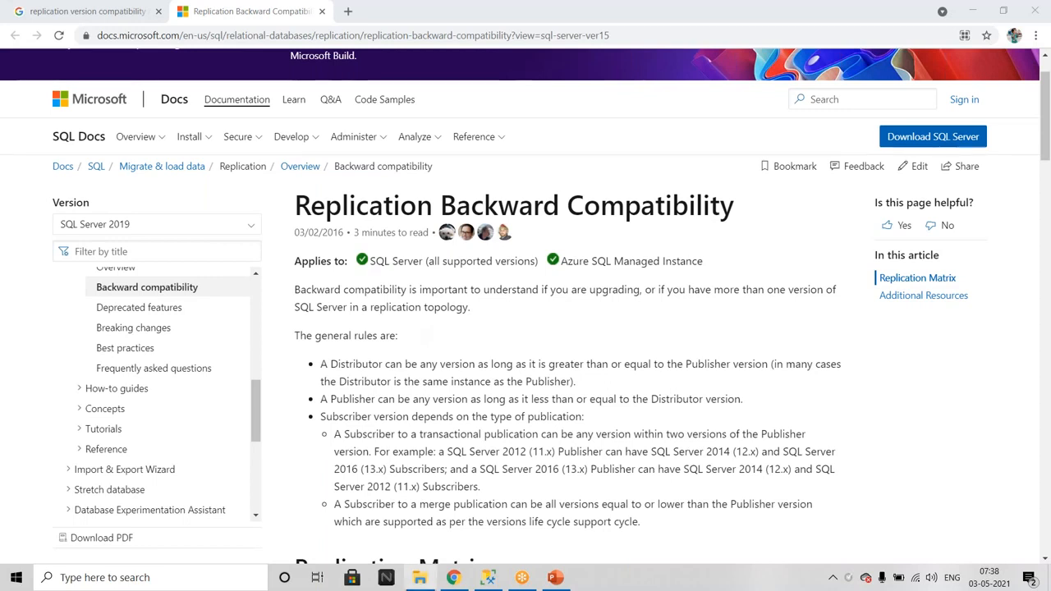
Step: Reread the article's general rules, highlighting the Distributor version rule and the Publisher version rule
click(488, 577)
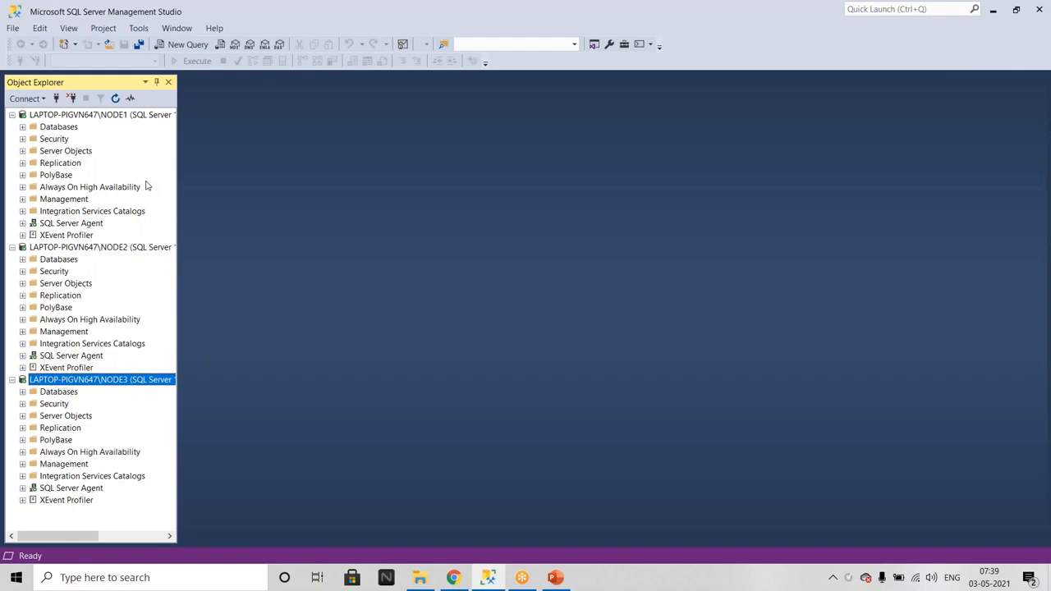
click(457, 577)
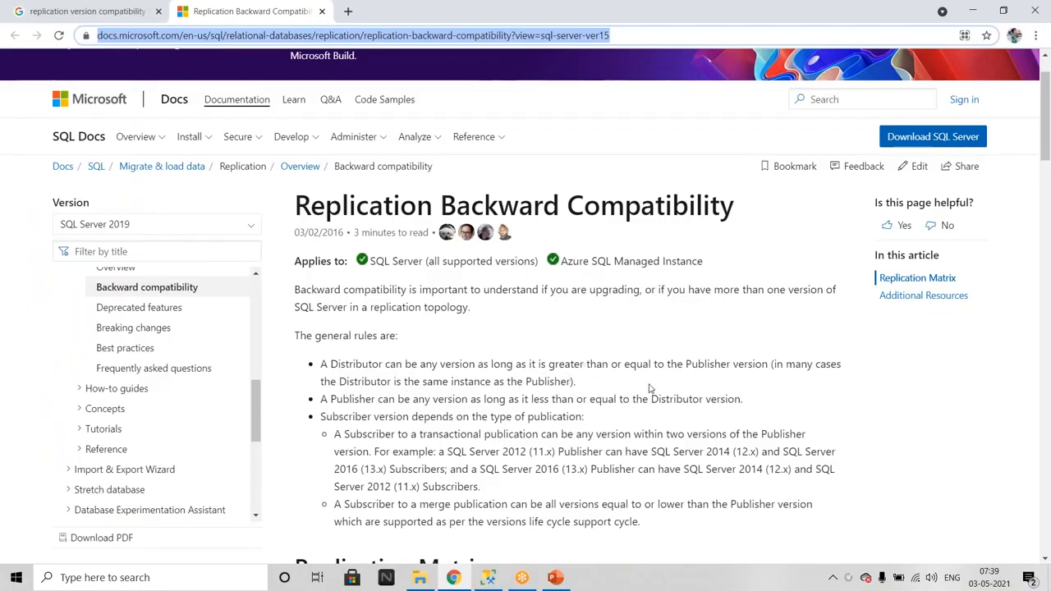
drag(768, 367, 318, 364)
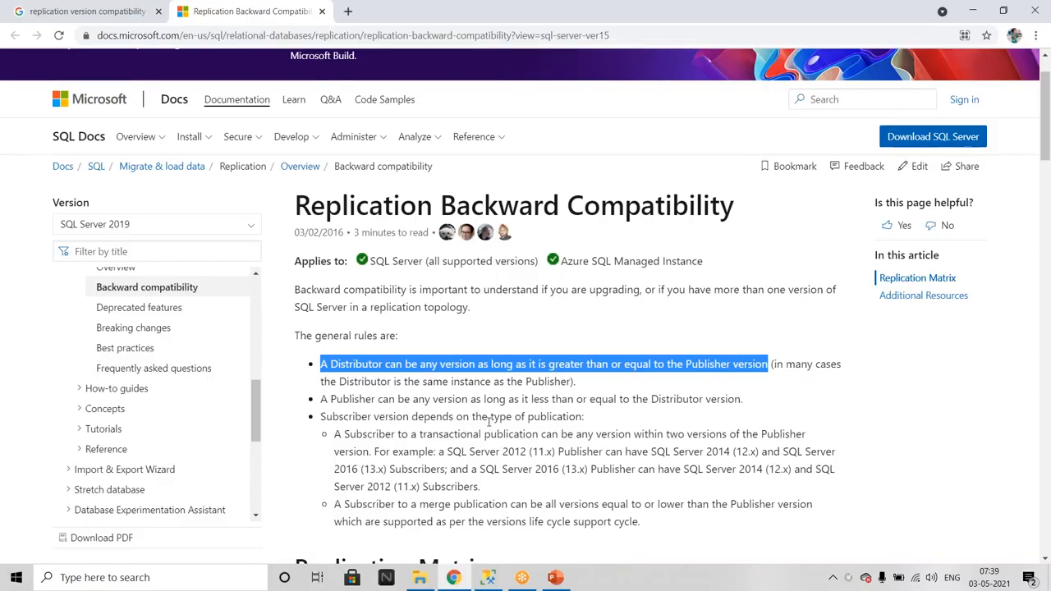
click(777, 26)
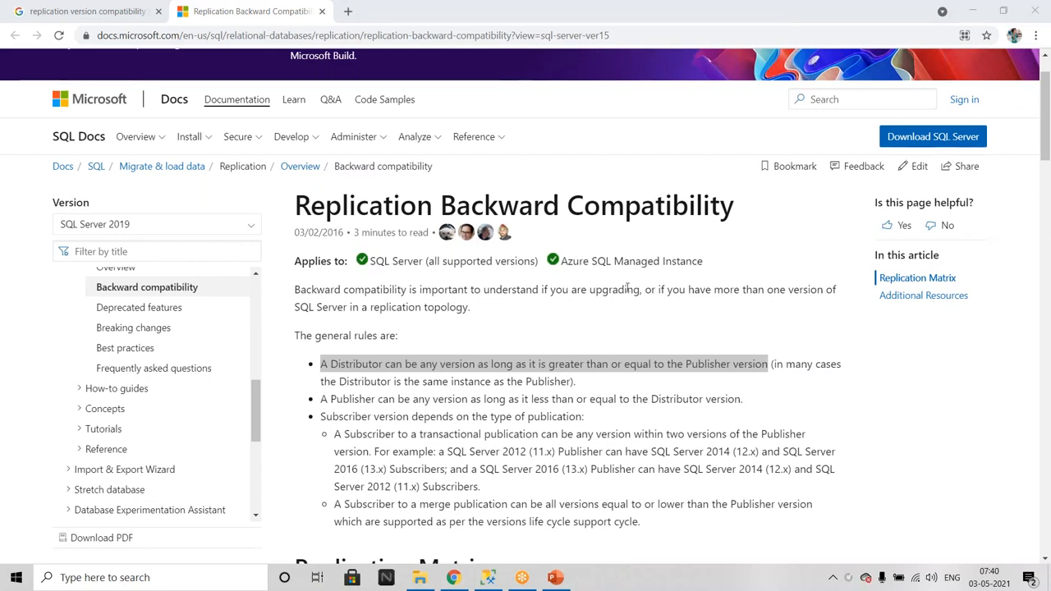
scroll(628, 289, down, 1)
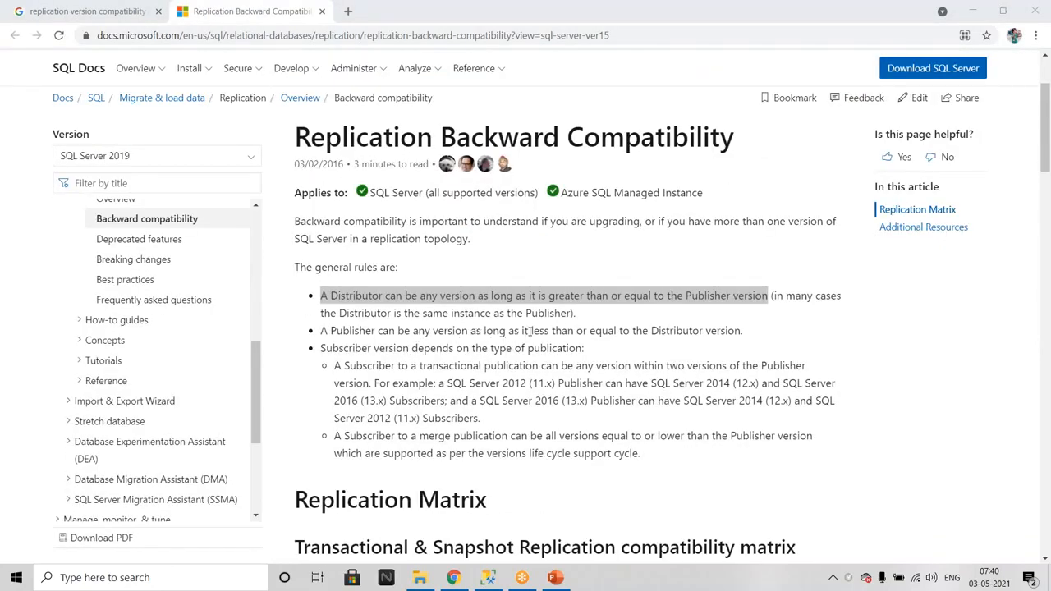
drag(743, 330, 326, 331)
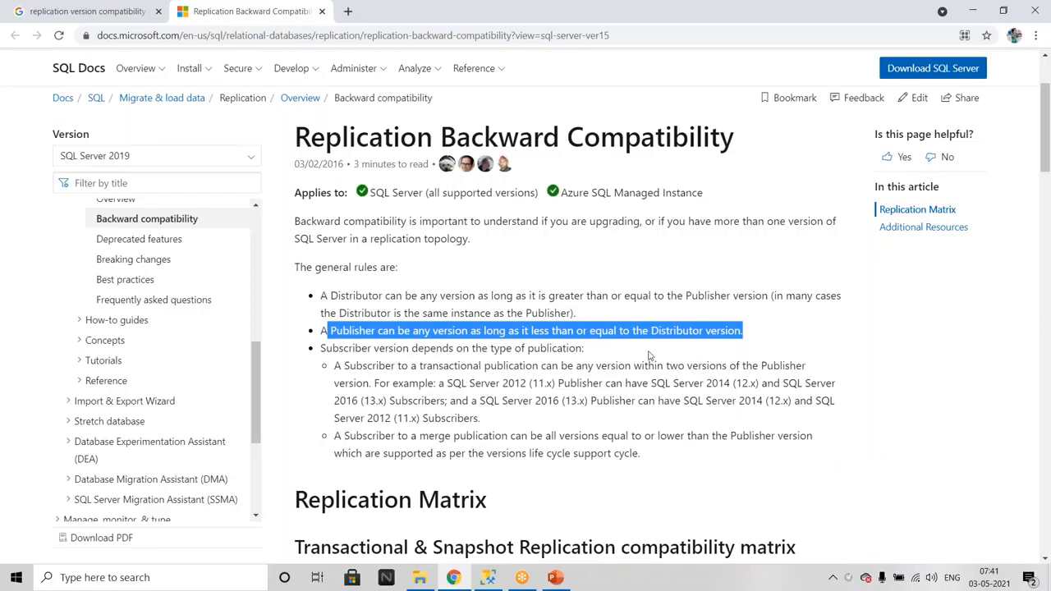
Step: Examine the Transactional & Snapshot Replication compatibility matrix, highlighting Subscriber versions SQL Server 2014 and 2012 for the SQL Server 2016 Publisher
scroll(650, 357, down, 3)
scroll(567, 328, down, 2)
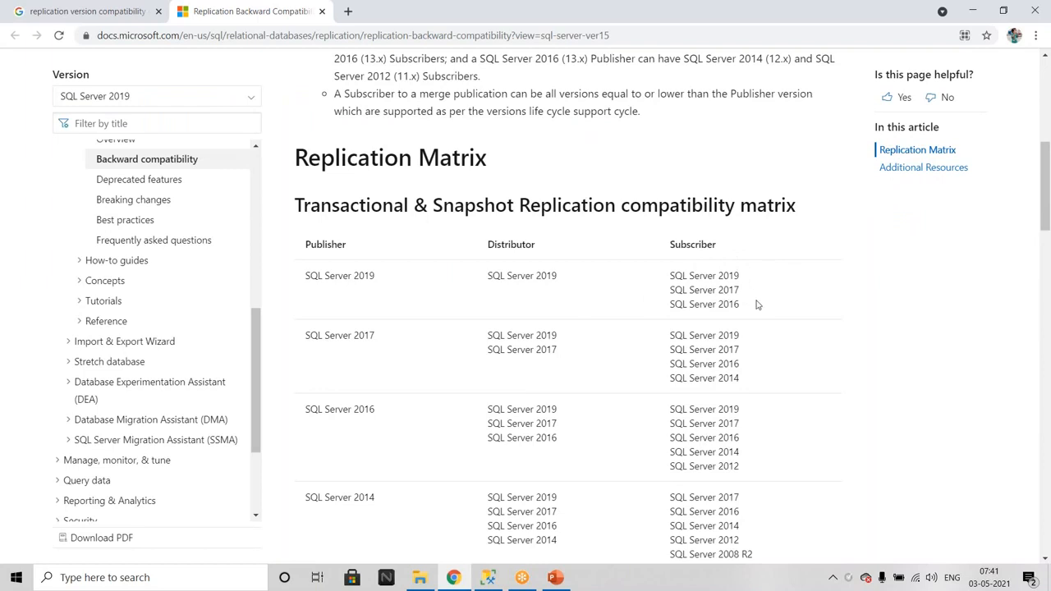
scroll(567, 328, down, 1)
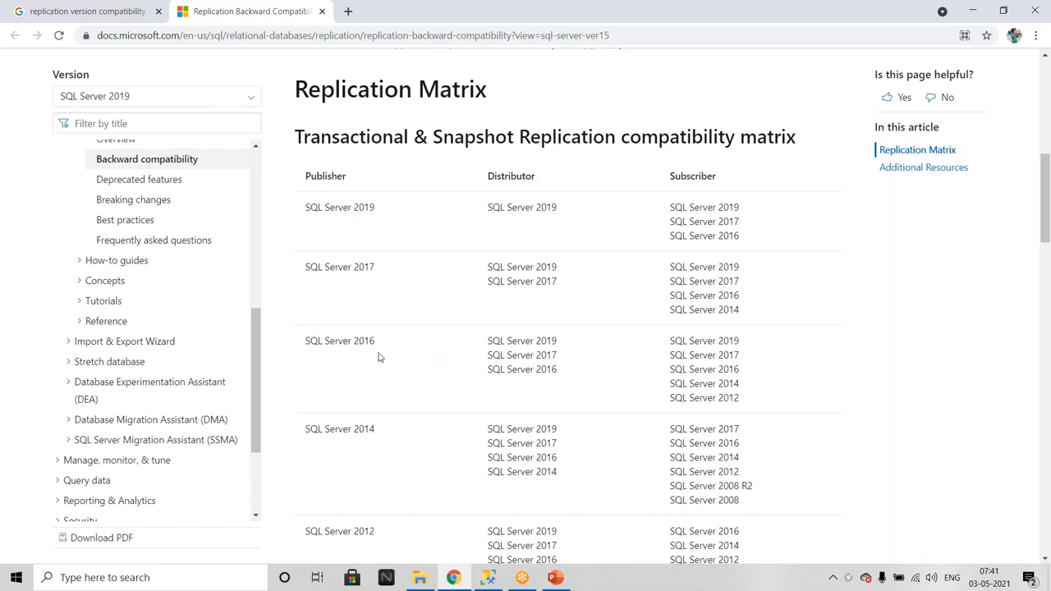
drag(375, 341, 356, 340)
drag(741, 397, 669, 390)
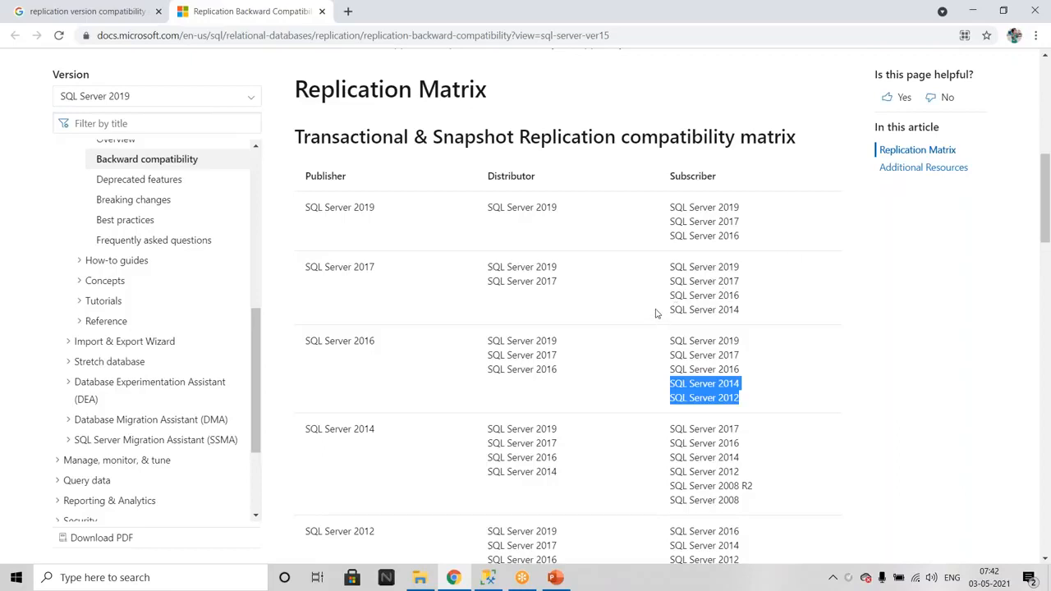
Step: Look over the Merge Replication compatibility matrix and return to the article's general rules
scroll(656, 312, down, 8)
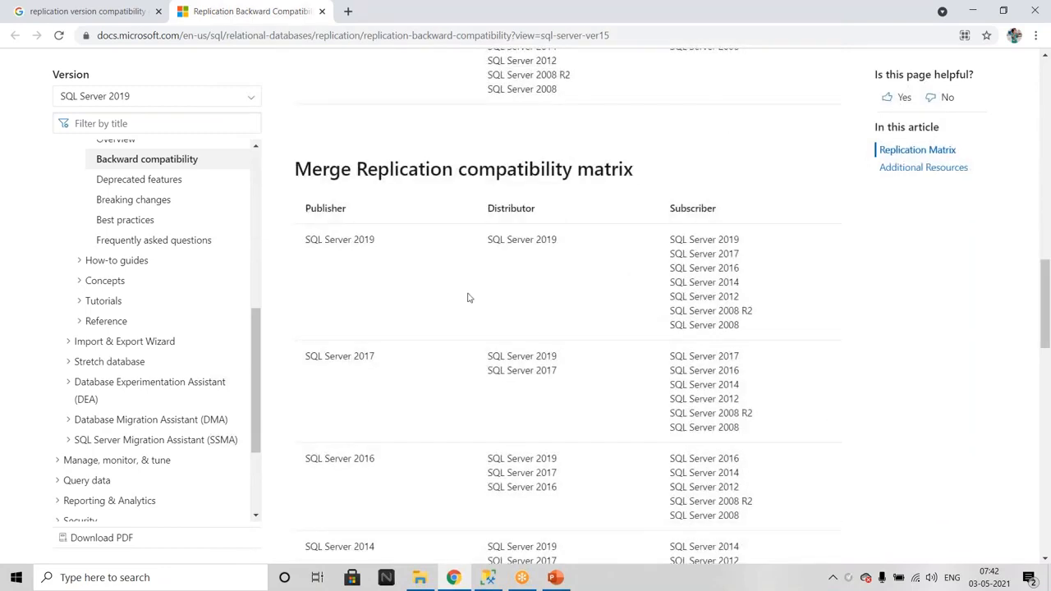
scroll(573, 212, down, 9)
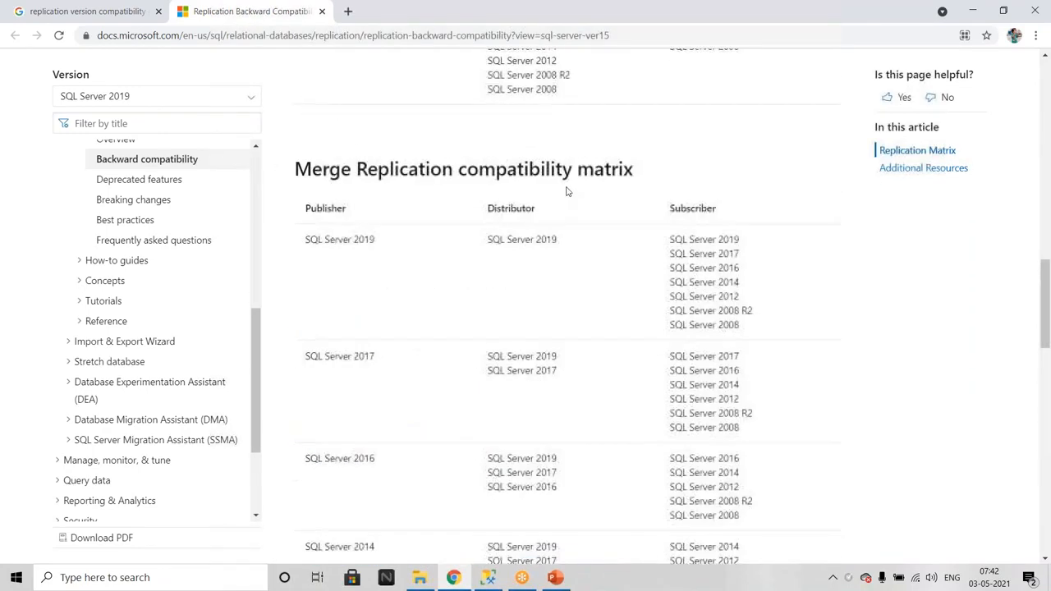
scroll(567, 191, up, 15)
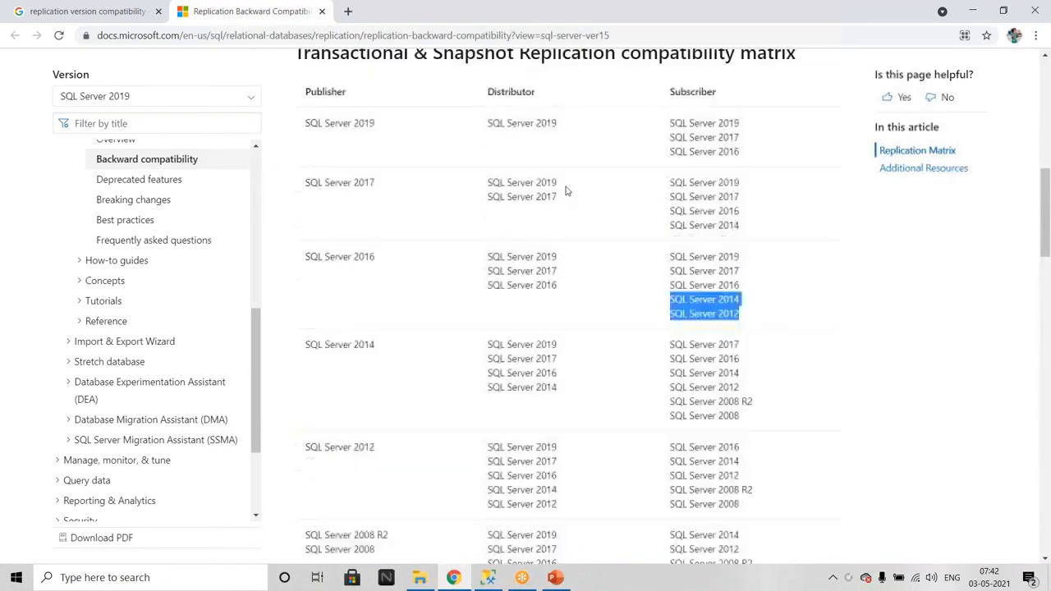
scroll(568, 192, down, 2)
scroll(331, 310, down, 1)
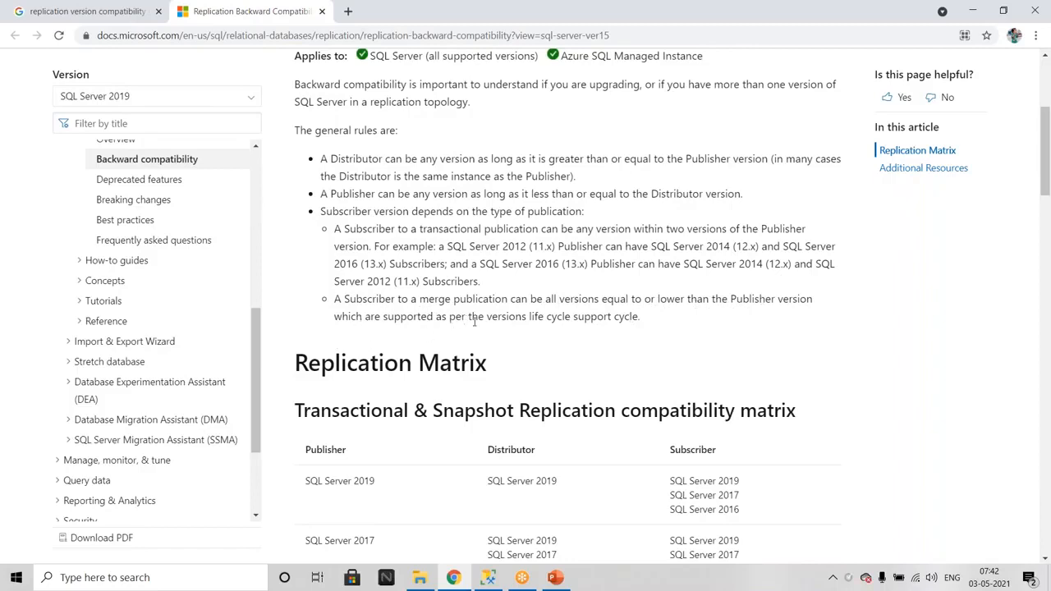
Step: Highlight the rule on Subscribers to a merge publication and recheck the replication matrix section
drag(663, 321, 325, 312)
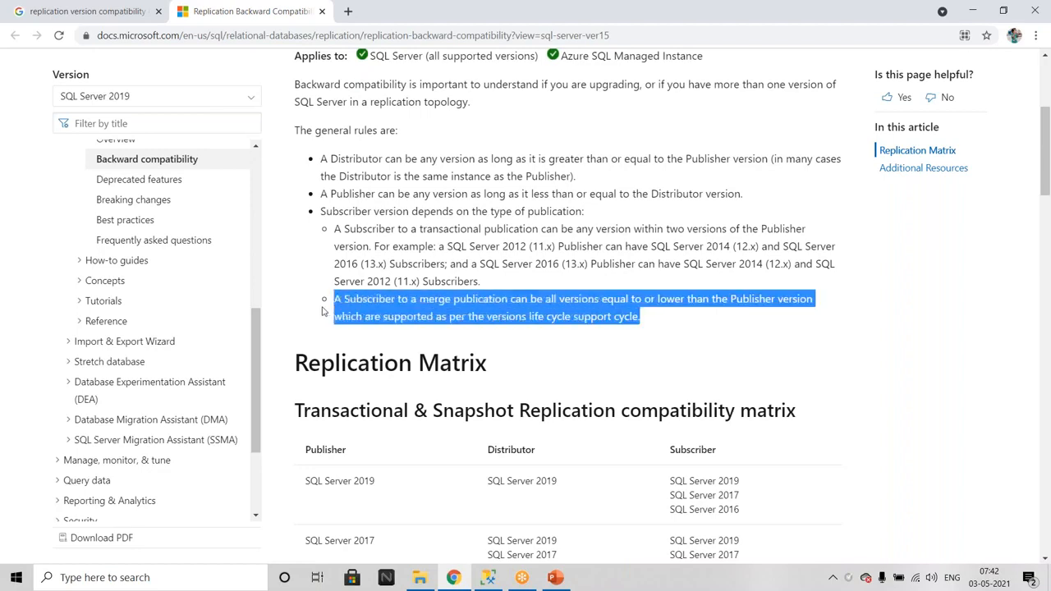
click(598, 296)
scroll(593, 283, down, 10)
scroll(590, 271, down, 1)
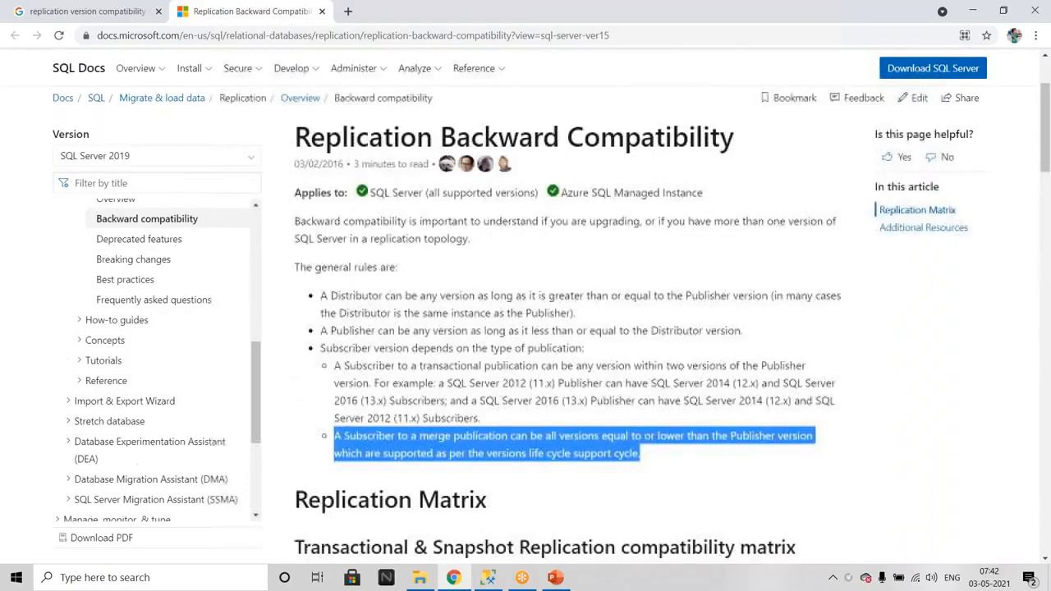
scroll(598, 242, down, 4)
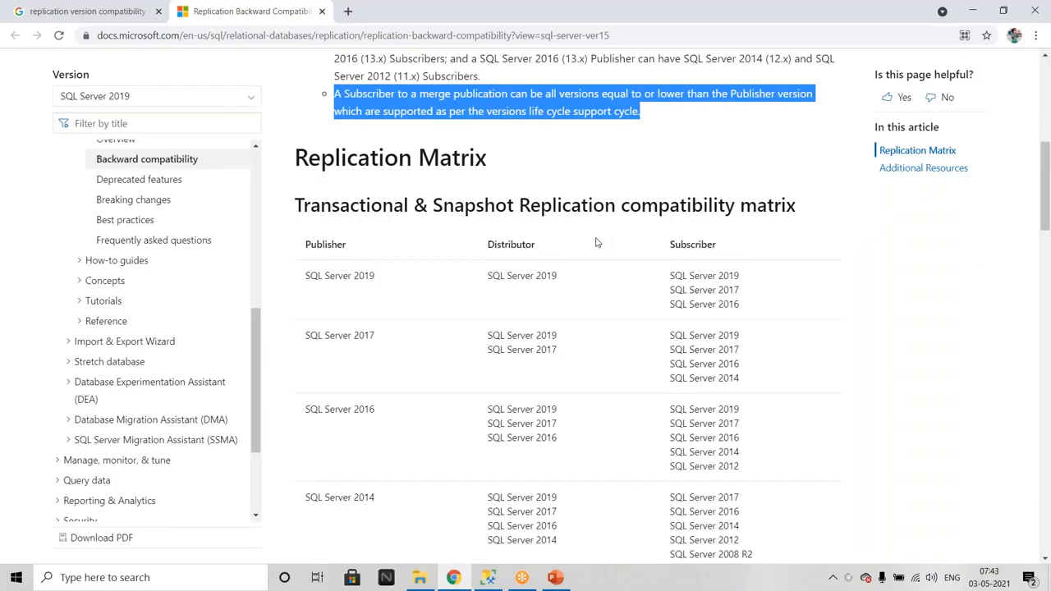
scroll(116, 430, up, 2)
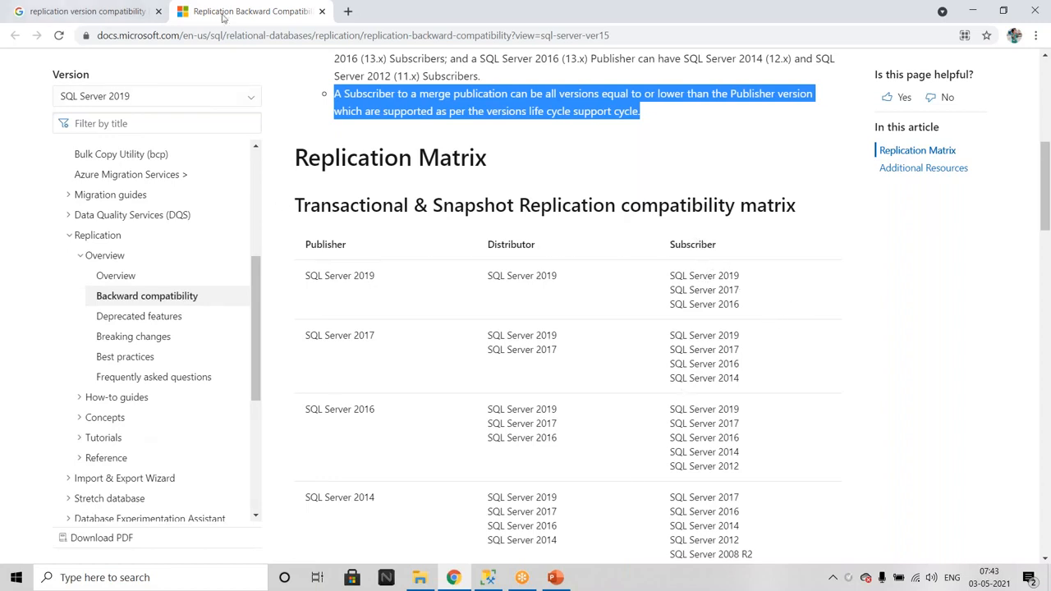
Step: Switch to SQL Server Management Studio and expand the Databases folder of the NODE1 instance
click(490, 577)
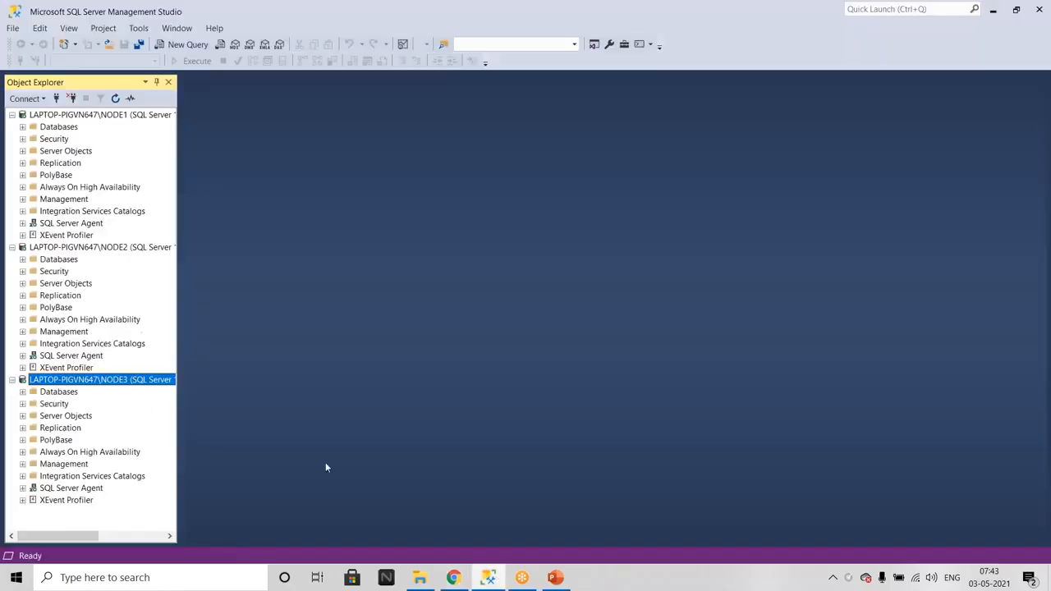
click(22, 127)
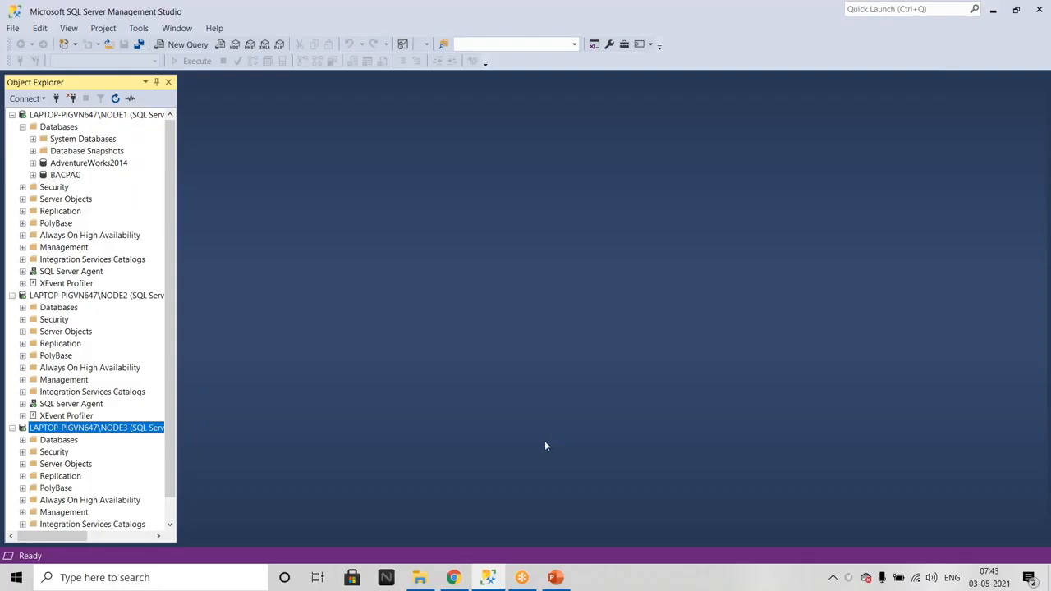
Step: Switch to File Explorer and open the 11#Replications folder inside FAPTDump on the Data (D:) drive
click(419, 577)
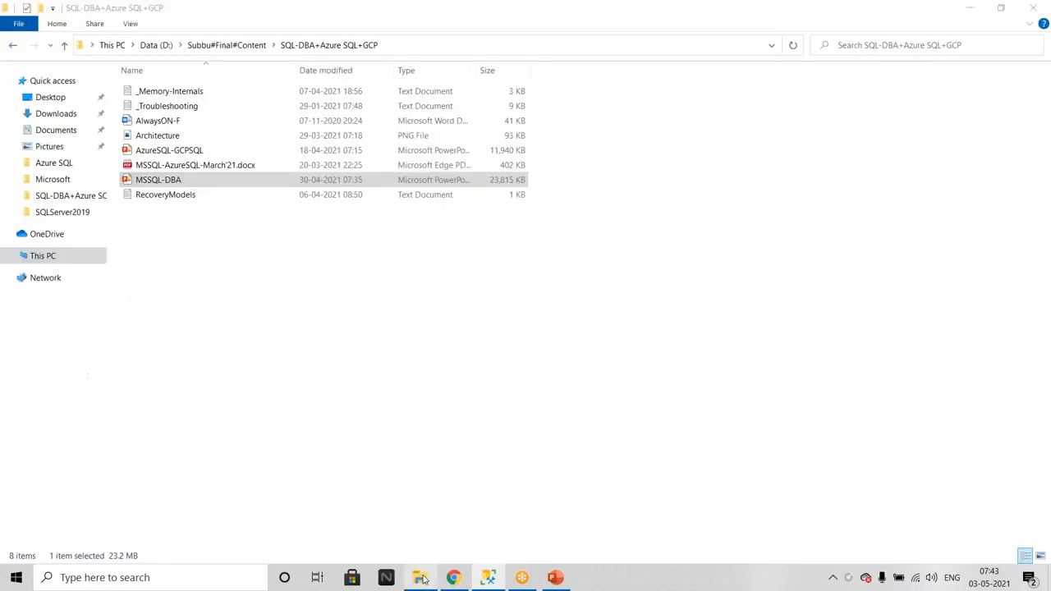
click(49, 258)
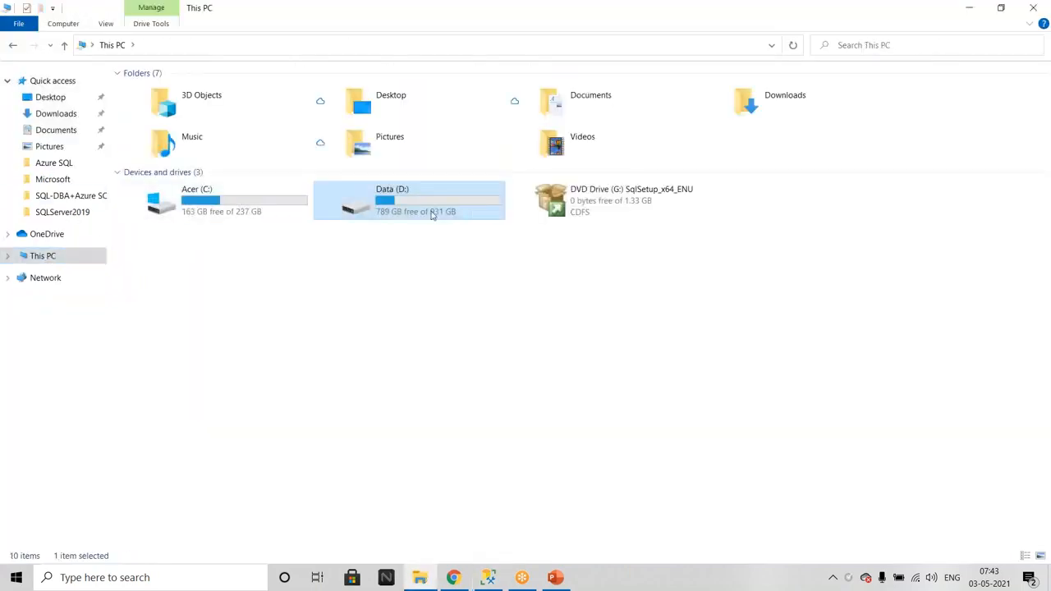
double_click(434, 214)
double_click(176, 255)
click(188, 389)
double_click(188, 389)
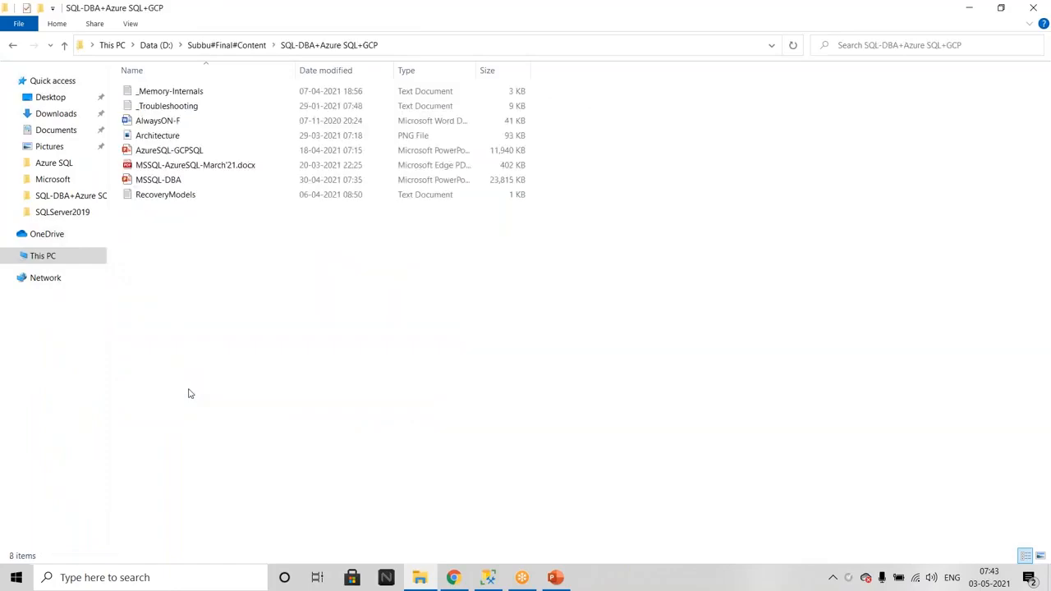
click(255, 47)
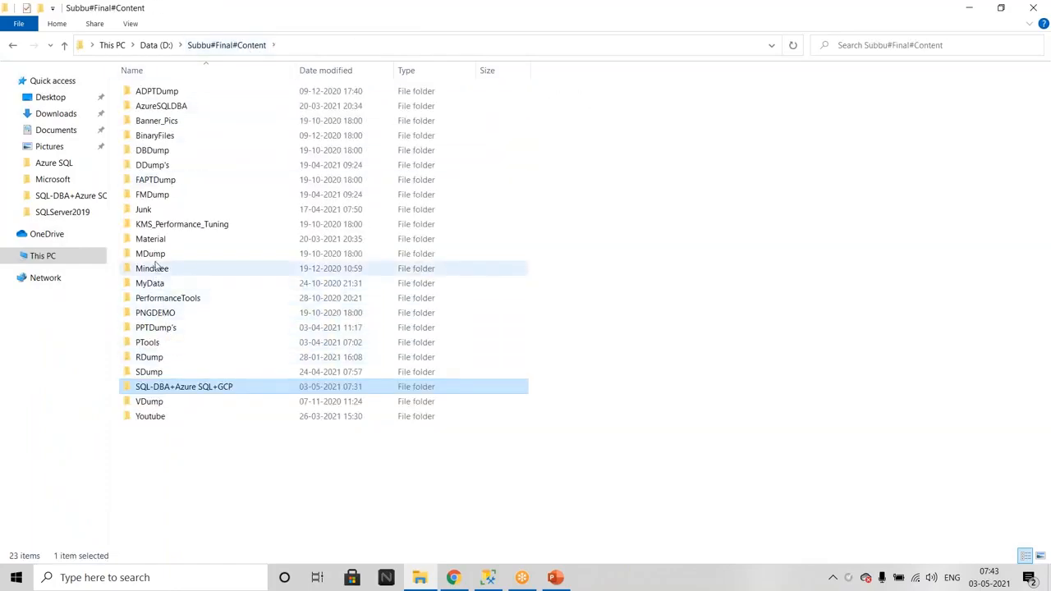
click(167, 182)
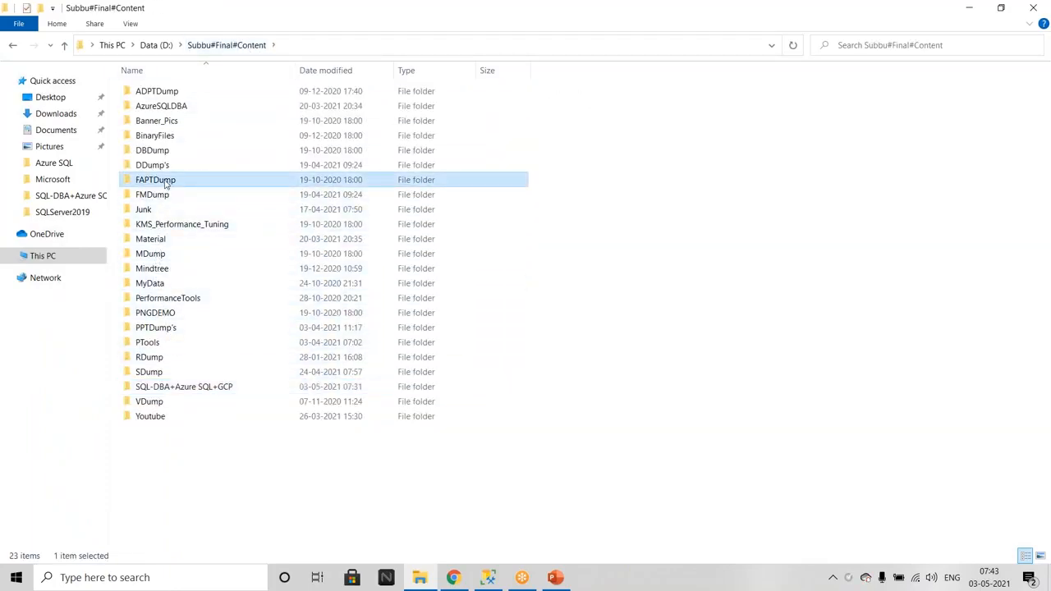
double_click(196, 188)
key(super+Down)
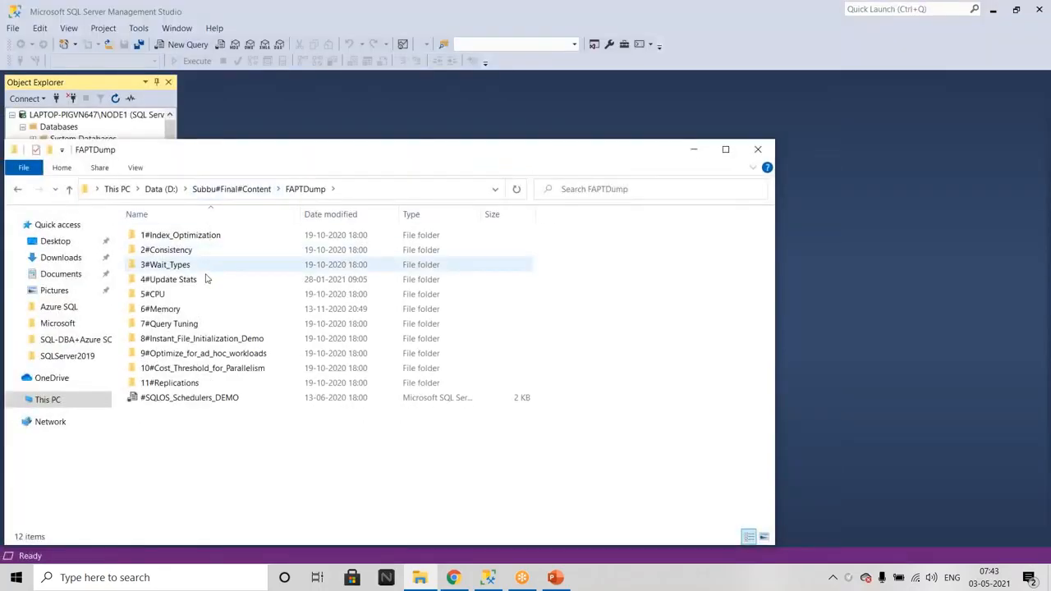
double_click(176, 382)
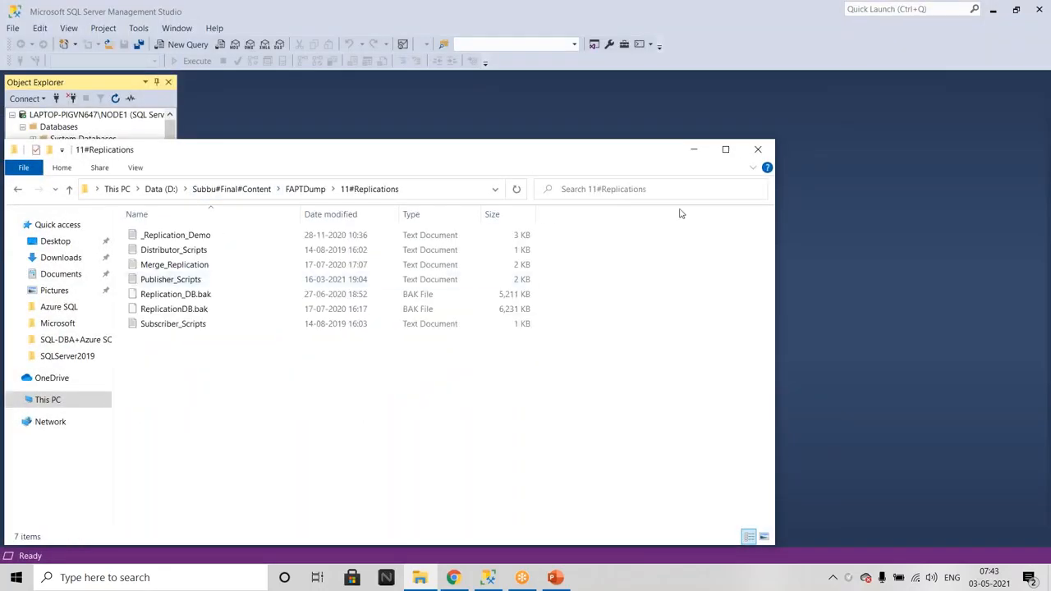
Step: Maximize the folder window, open the _Replication_Demo text file to check its contents, and close it
click(729, 149)
click(181, 92)
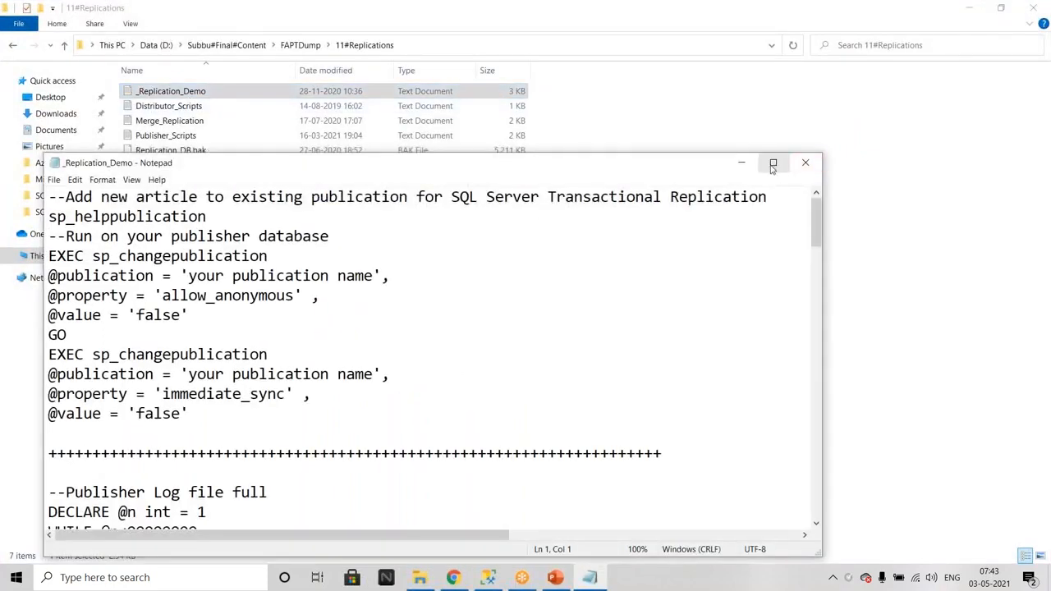
click(809, 170)
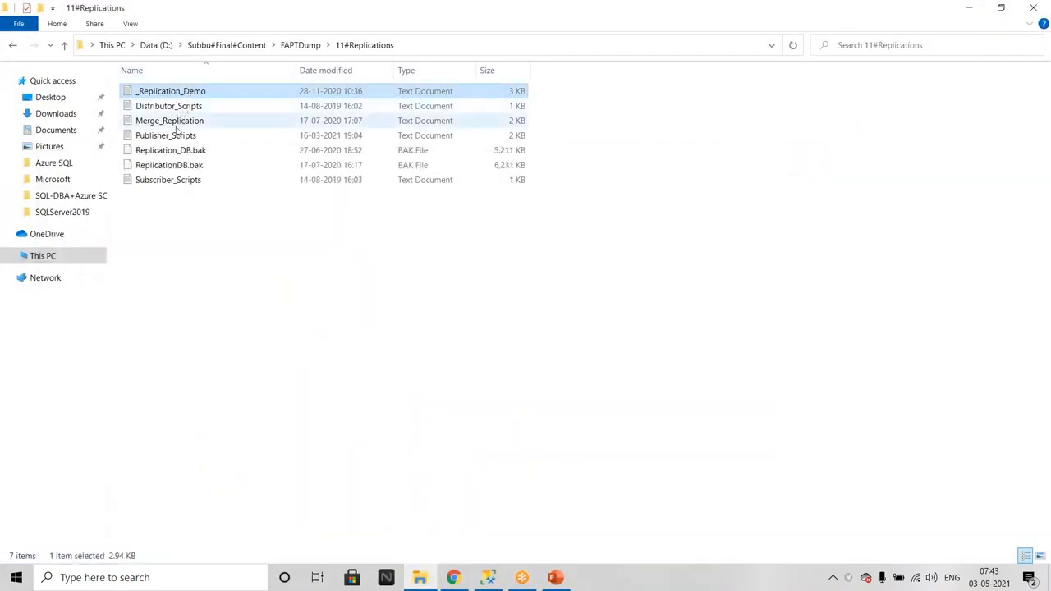
Step: Open the Publisher_Scripts text file and read through its Customer table creation, select, insert and delete statements
click(169, 136)
double_click(172, 138)
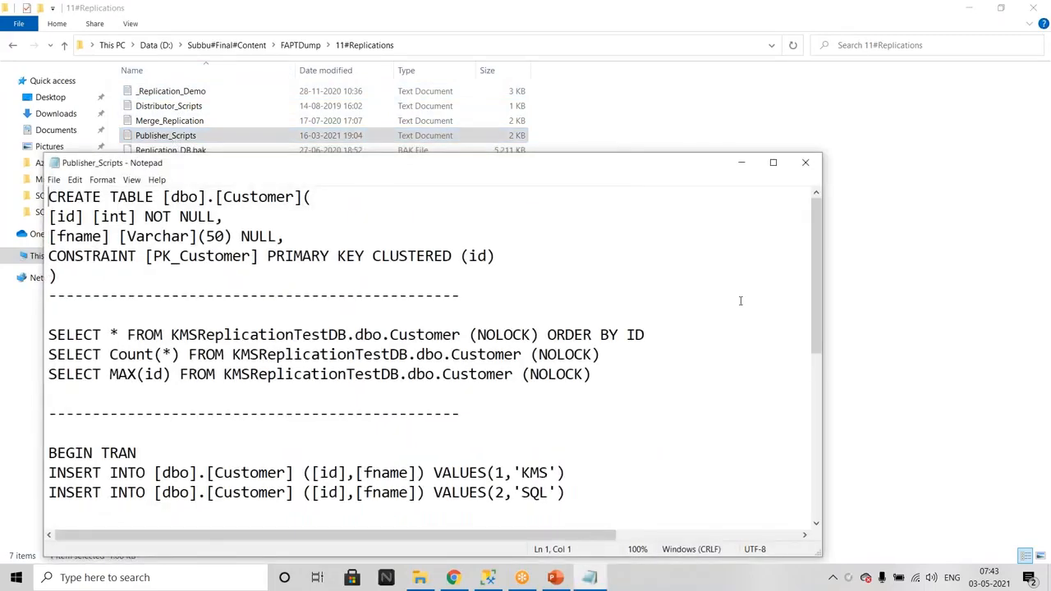
click(773, 161)
scroll(422, 212, down, 1)
scroll(422, 212, down, 2)
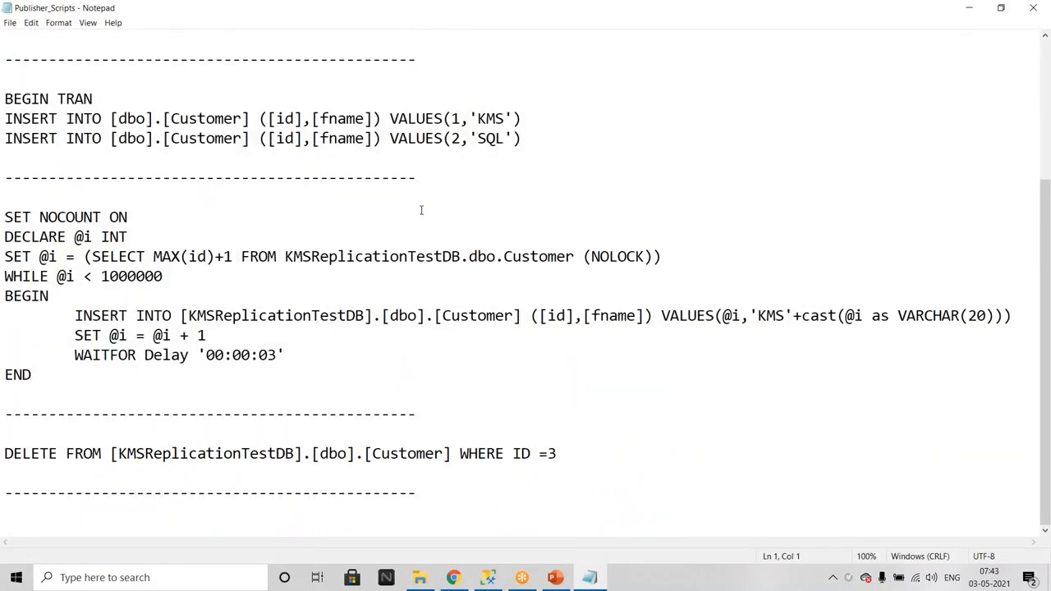
scroll(422, 211, up, 4)
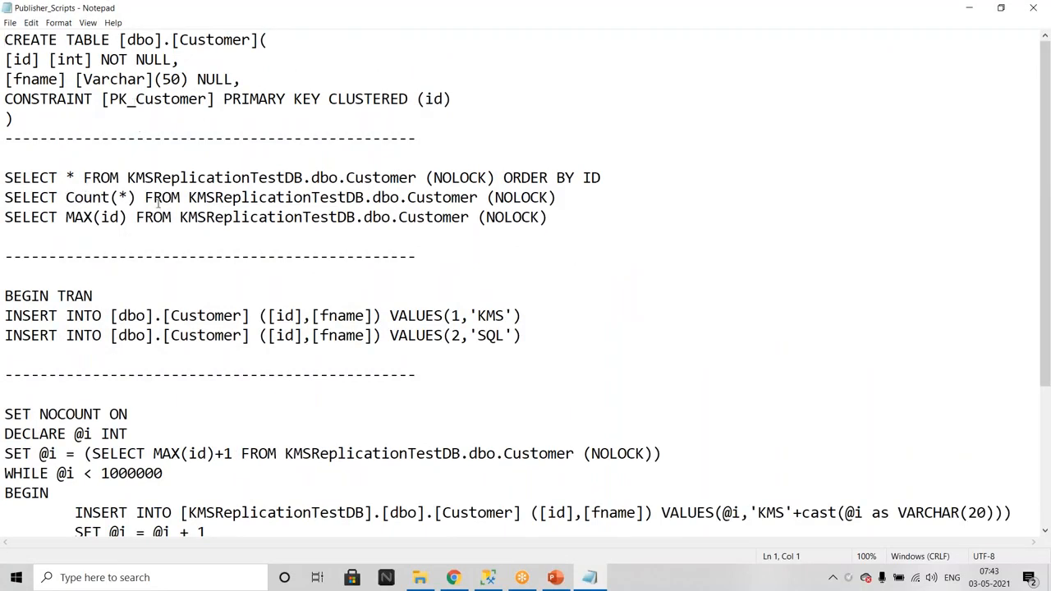
scroll(213, 305, down, 3)
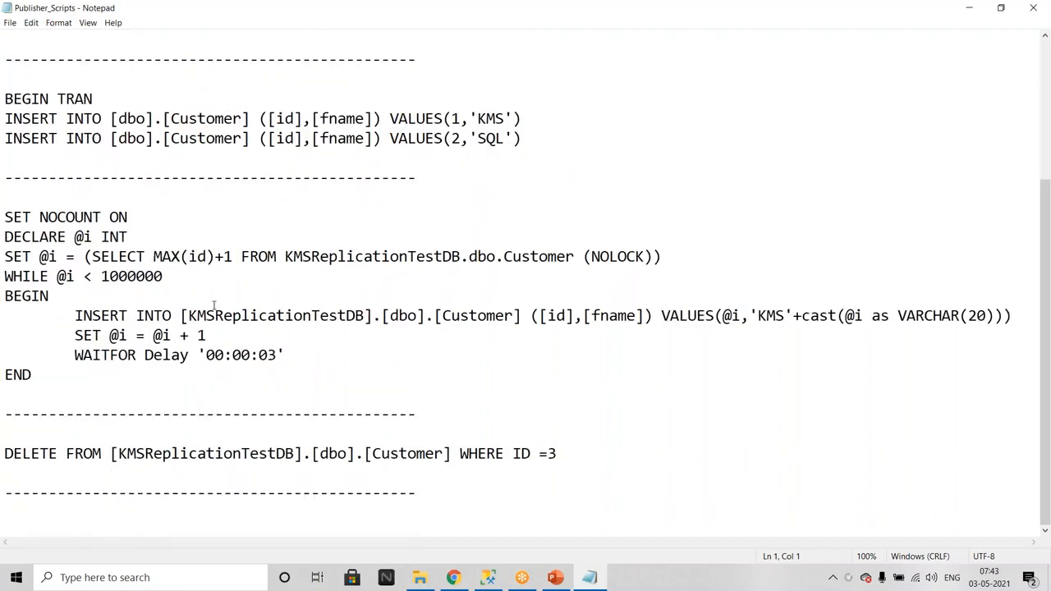
scroll(214, 306, up, 3)
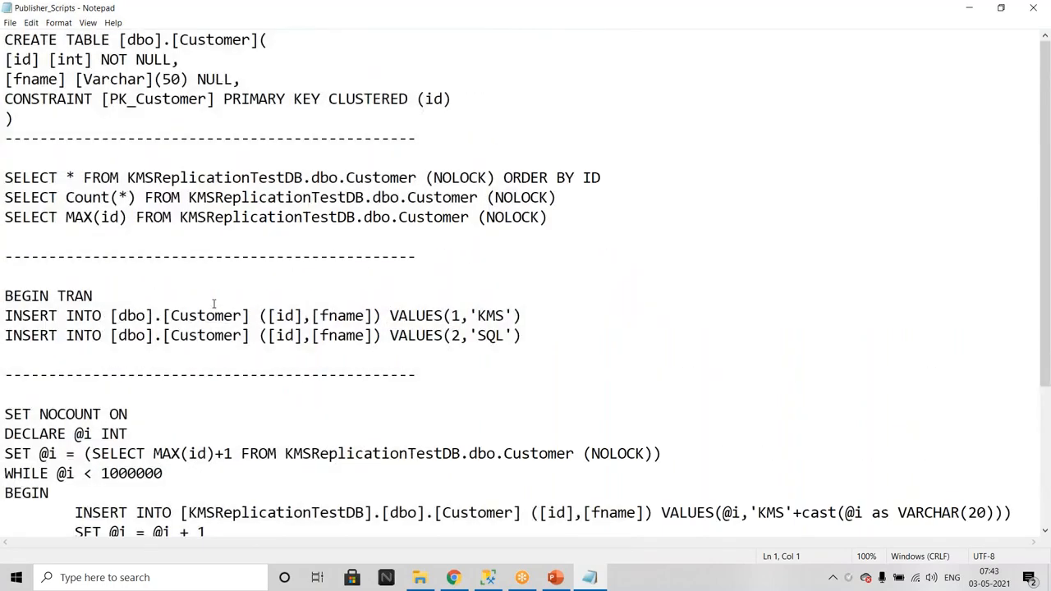
Step: Put the Publisher_Scripts window aside, return to SQL Server Management Studio and expand the AdventureWorks2014 database on NODE1
double_click(458, 13)
click(734, 171)
click(488, 577)
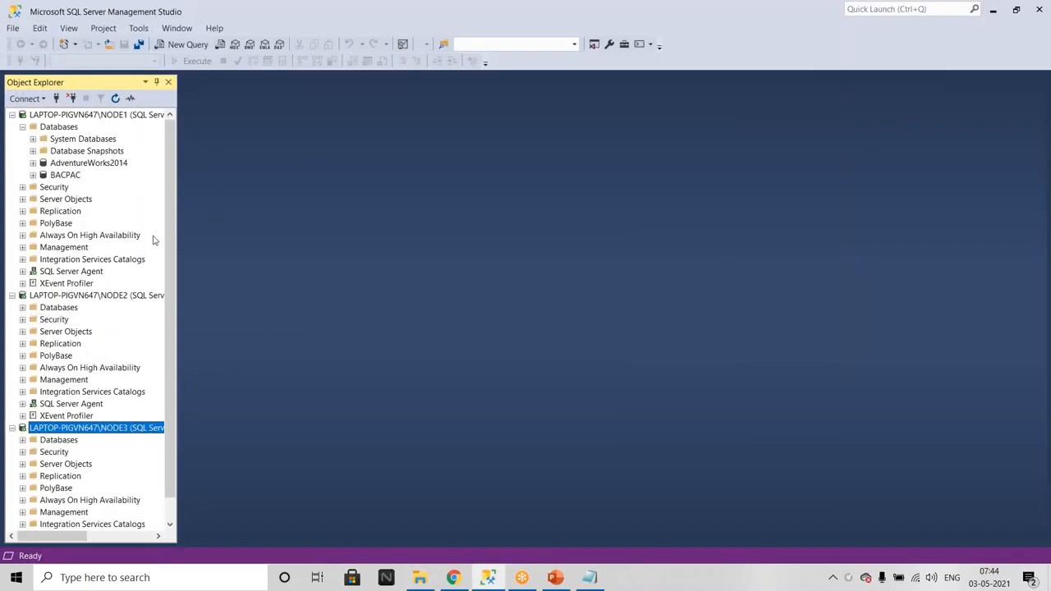
click(34, 163)
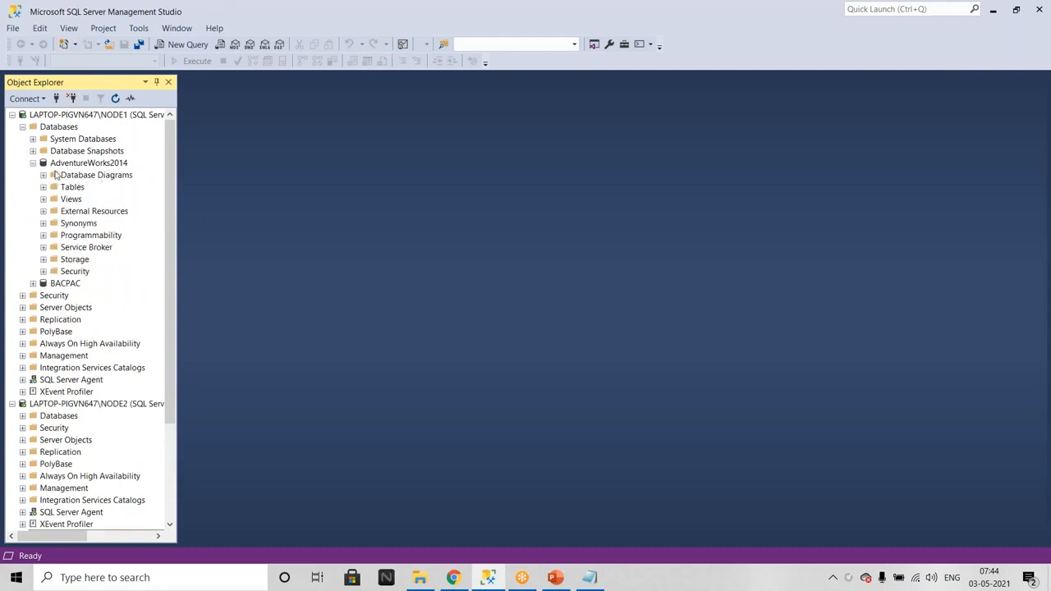
Step: Browse the tables, views and stored procedures of the AdventureWorks2014 database on NODE1
click(43, 187)
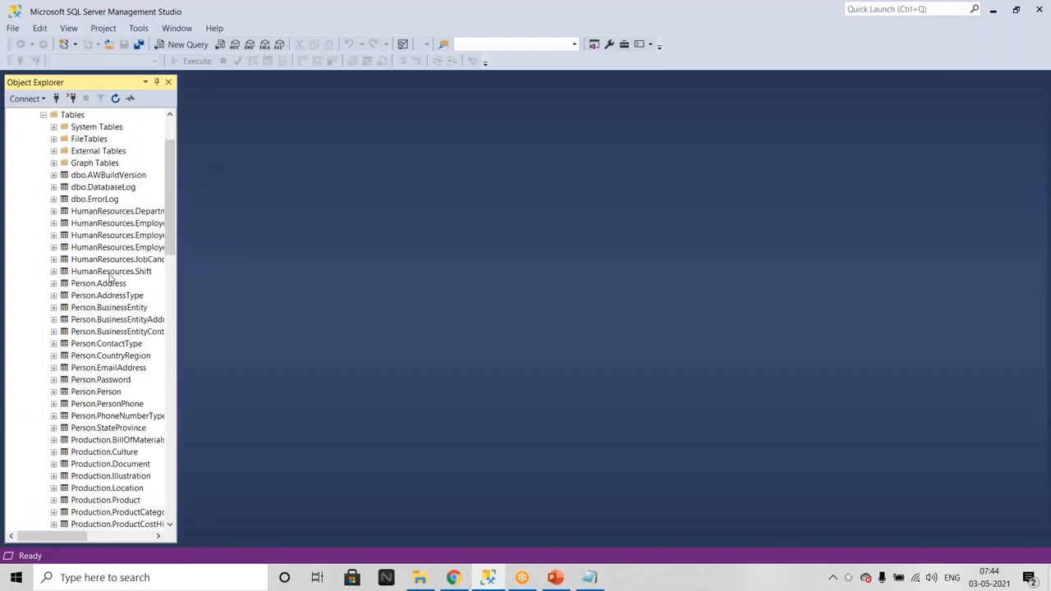
scroll(110, 277, down, 3)
scroll(110, 277, down, 4)
scroll(99, 279, up, 9)
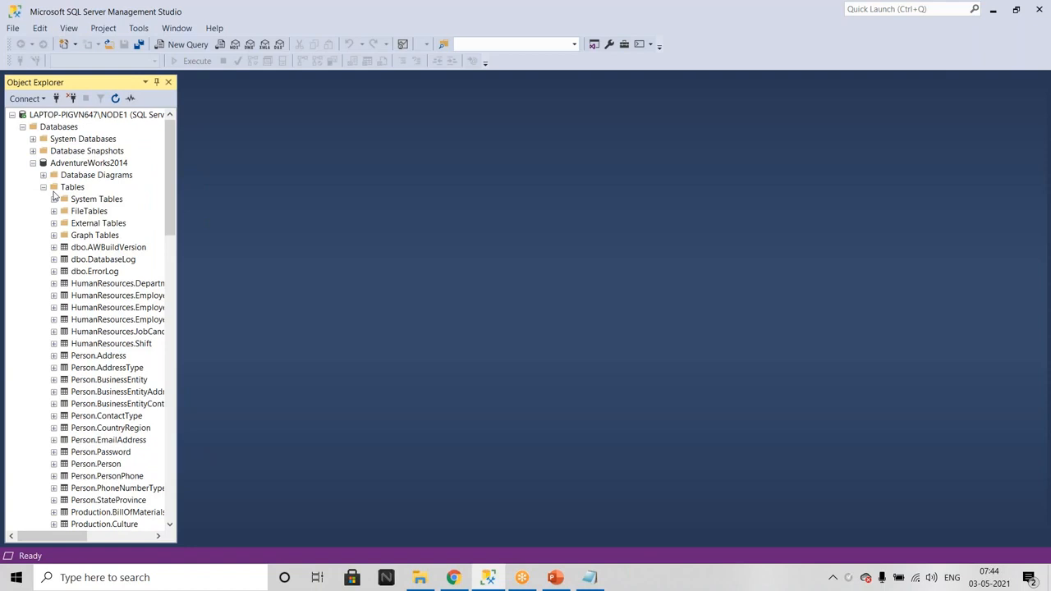
click(44, 188)
click(44, 198)
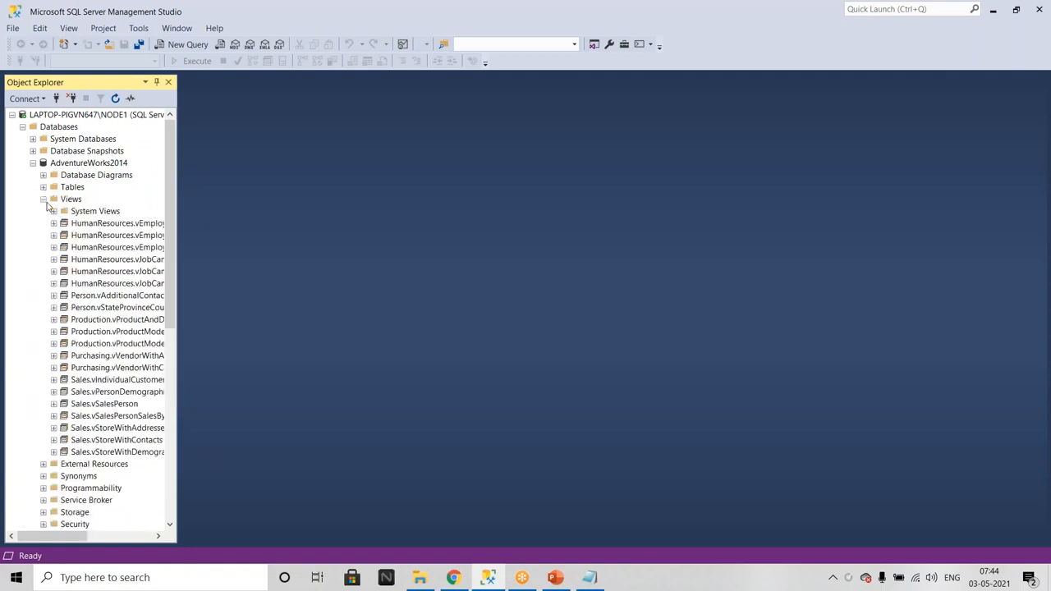
click(43, 198)
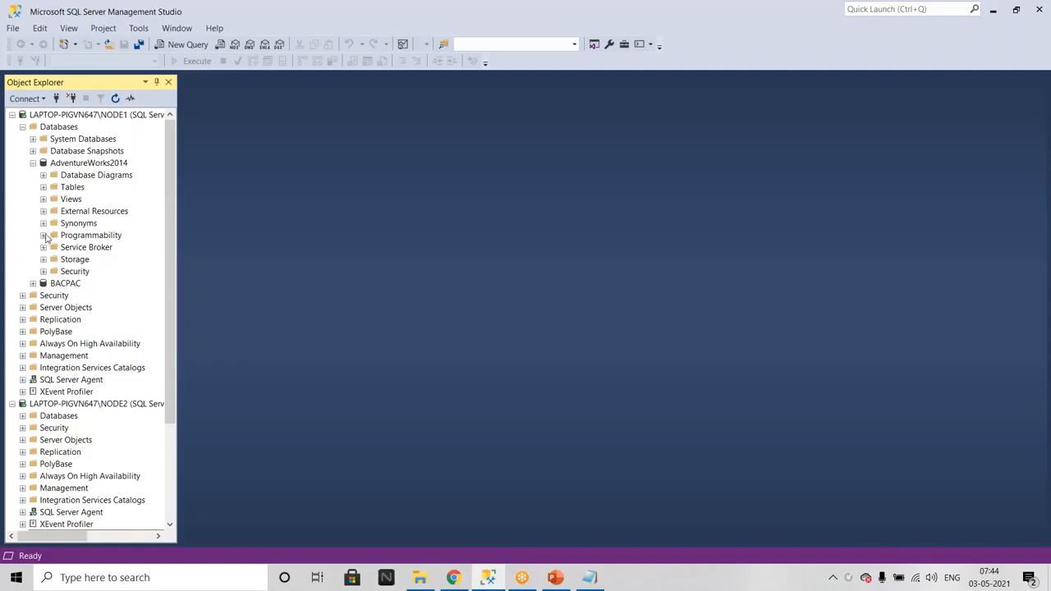
click(43, 236)
click(53, 247)
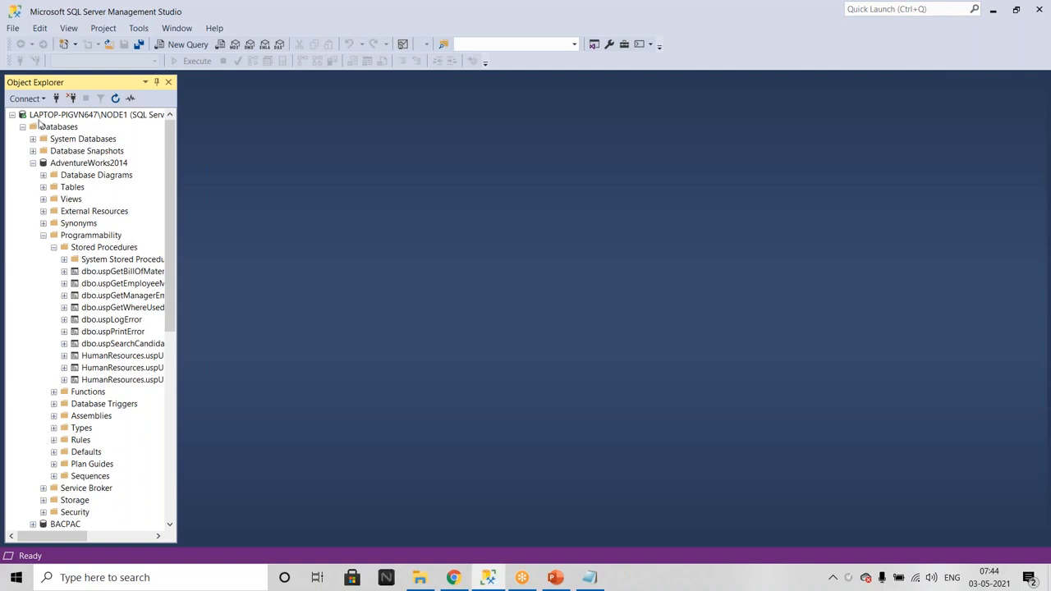
Step: Collapse the NODE1 and NODE2 servers and select NODE1, NODE2 and NODE3 one after another
click(13, 115)
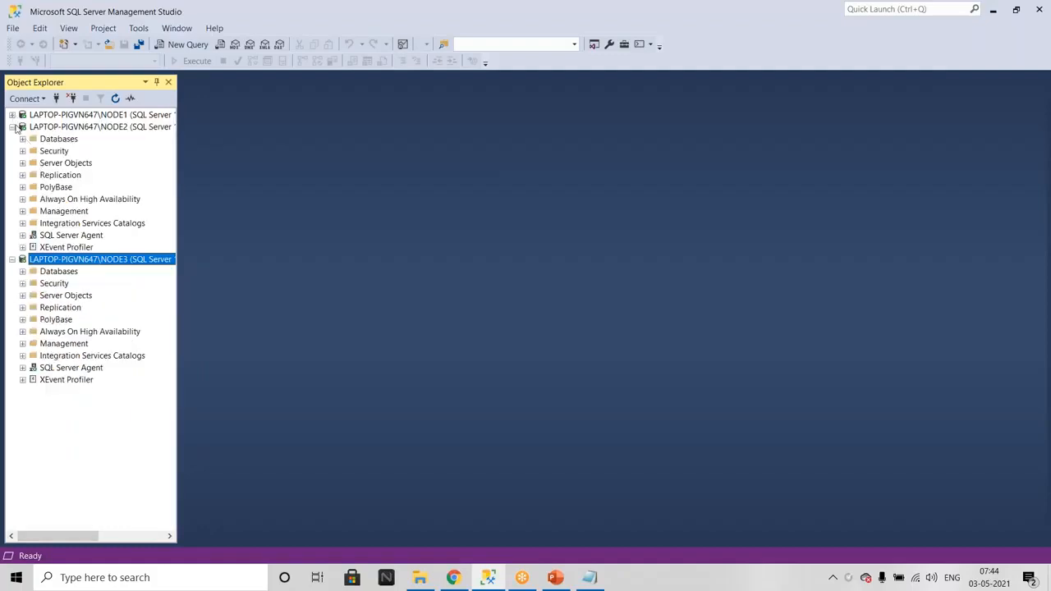
click(12, 128)
click(102, 116)
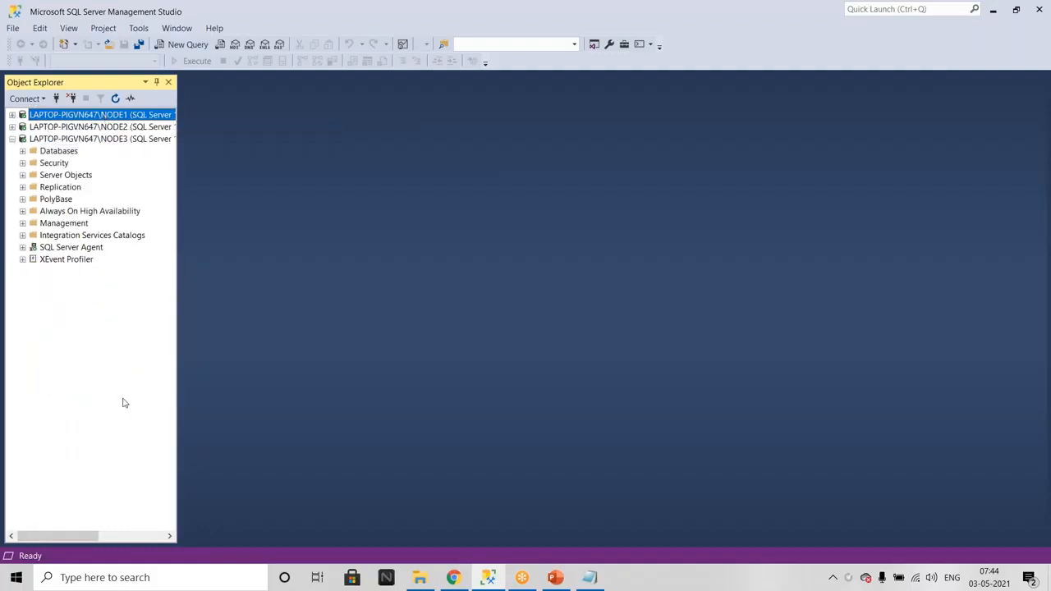
click(94, 128)
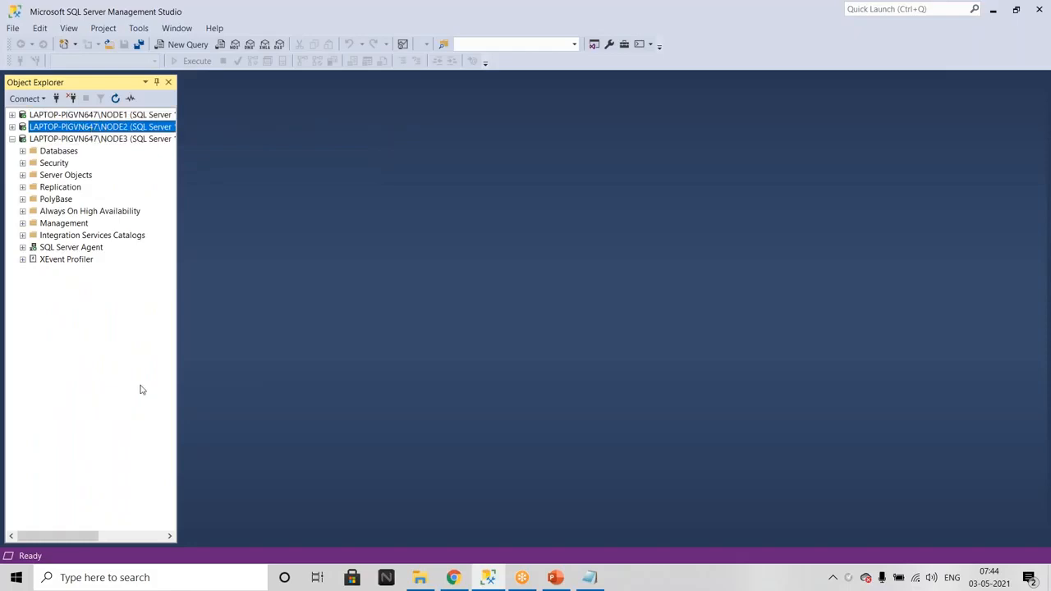
click(119, 141)
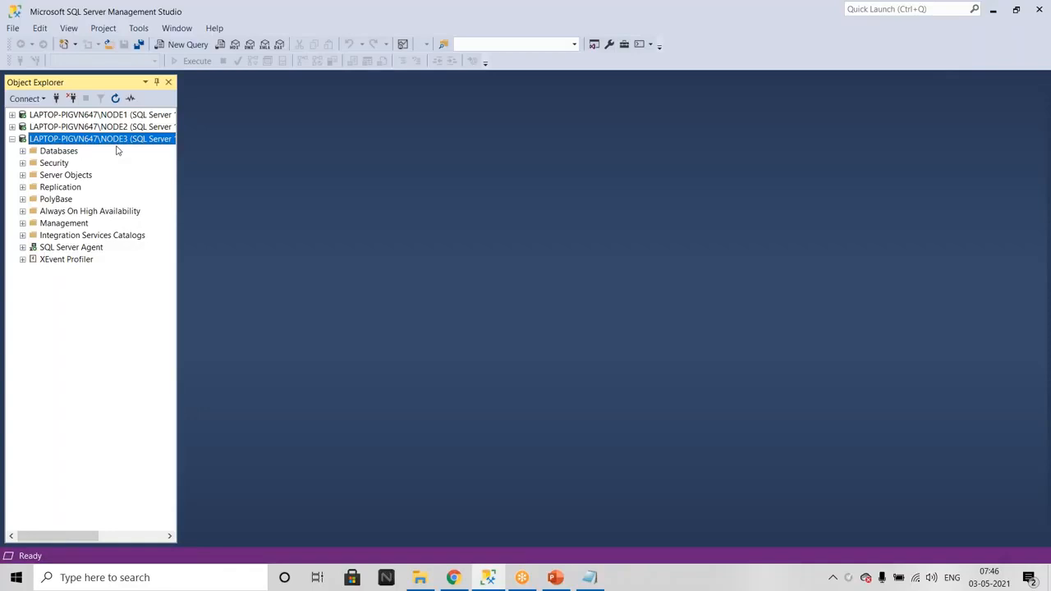
Step: Expand NODE2, start Configure Distribution for its Replication folder and advance to the Distributor choice
click(13, 128)
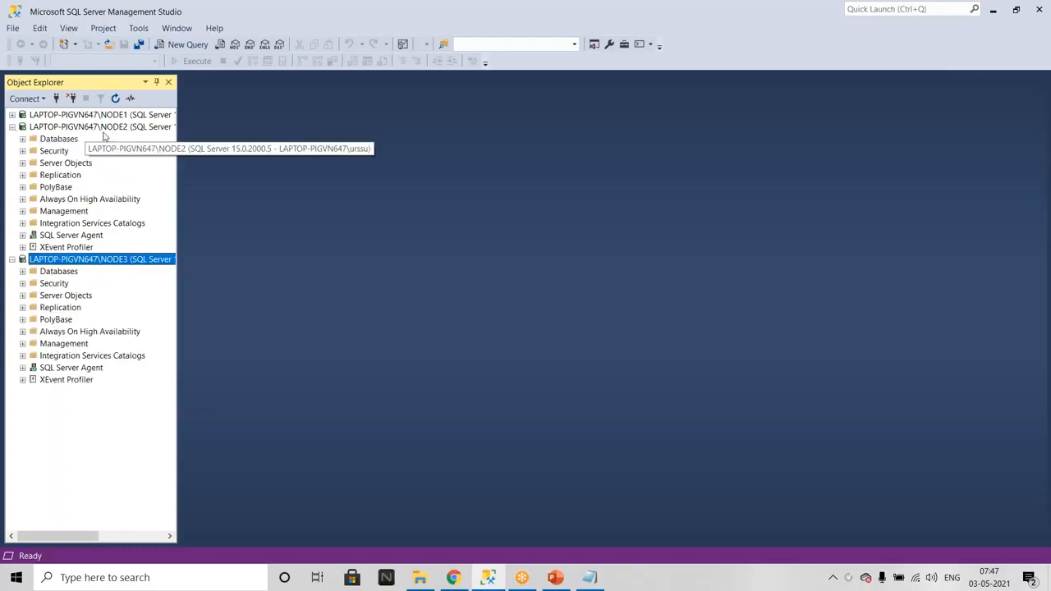
click(60, 176)
right_click(60, 177)
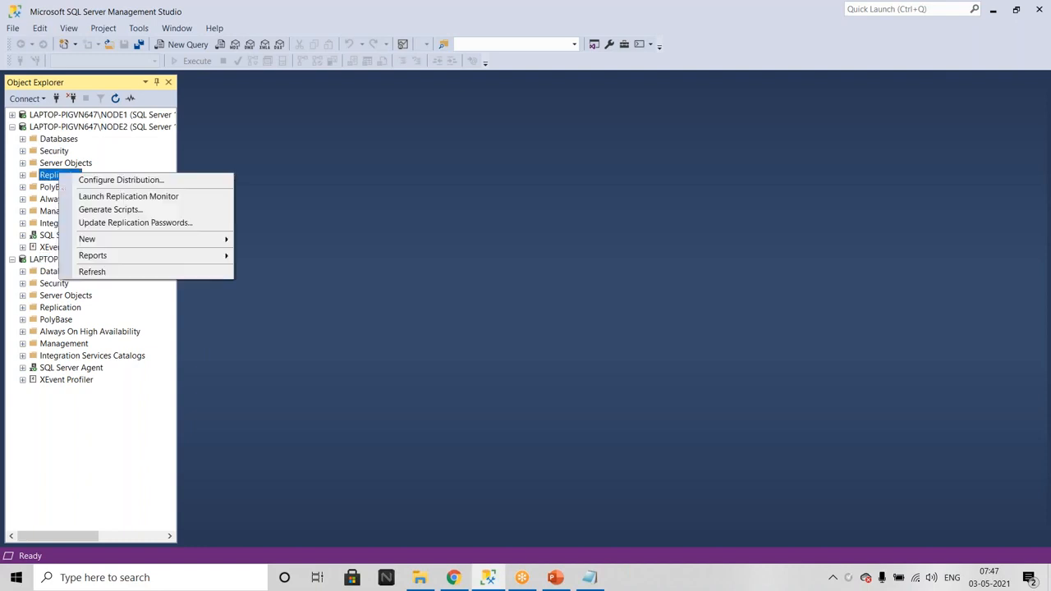
click(91, 186)
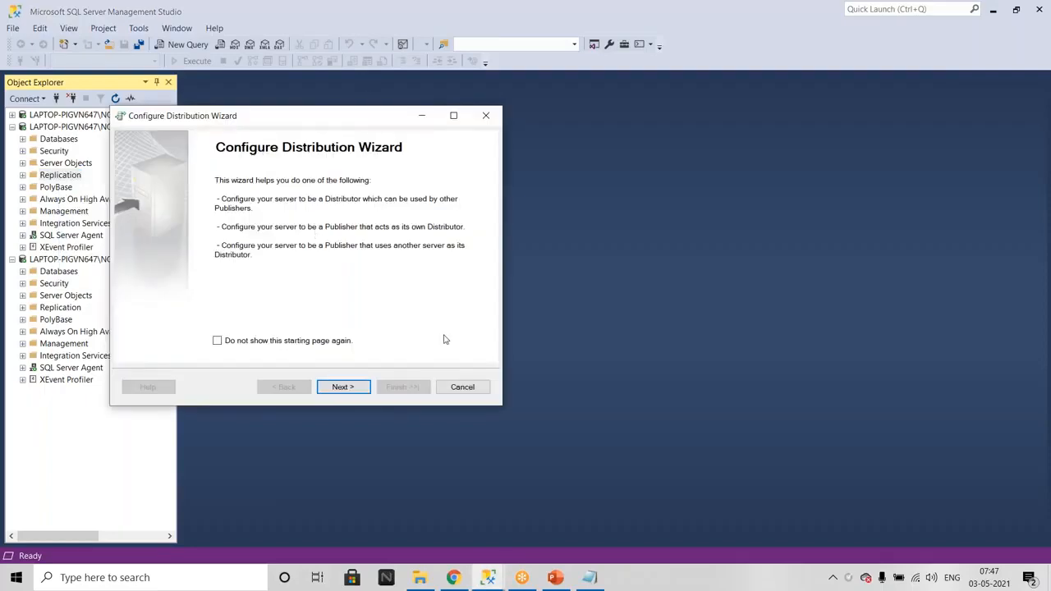
click(353, 390)
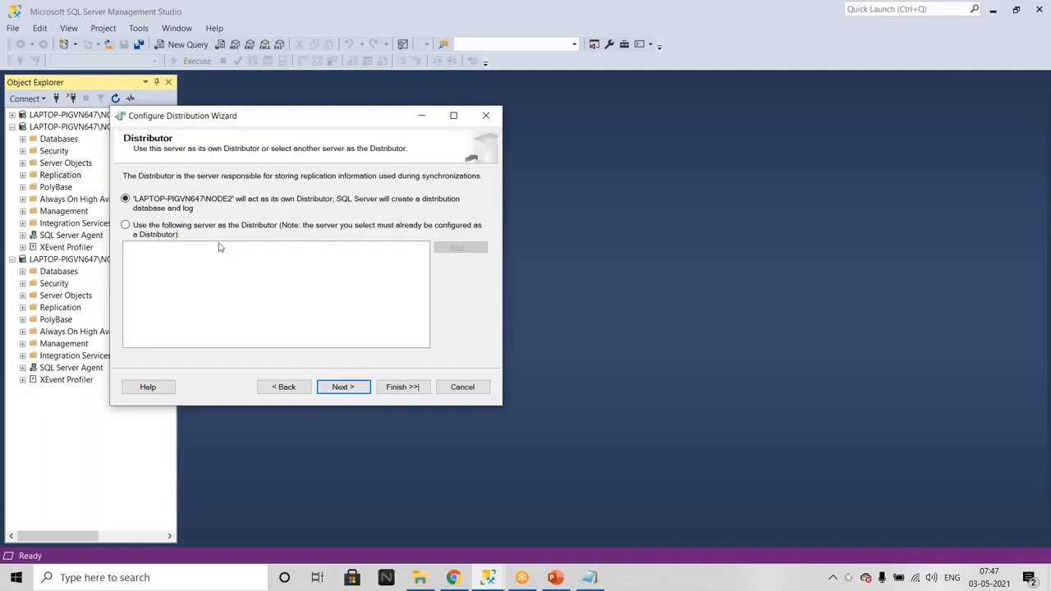
Step: Try to use NODE3 as the Distributor for NODE2 by connecting to it with Windows Authentication
click(126, 225)
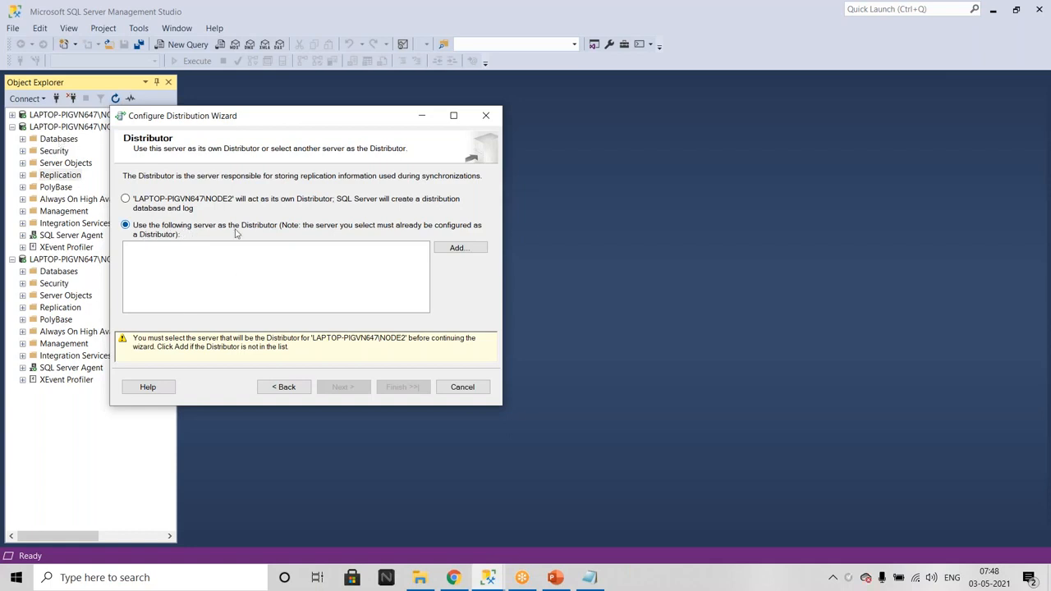
click(457, 248)
key(Down)
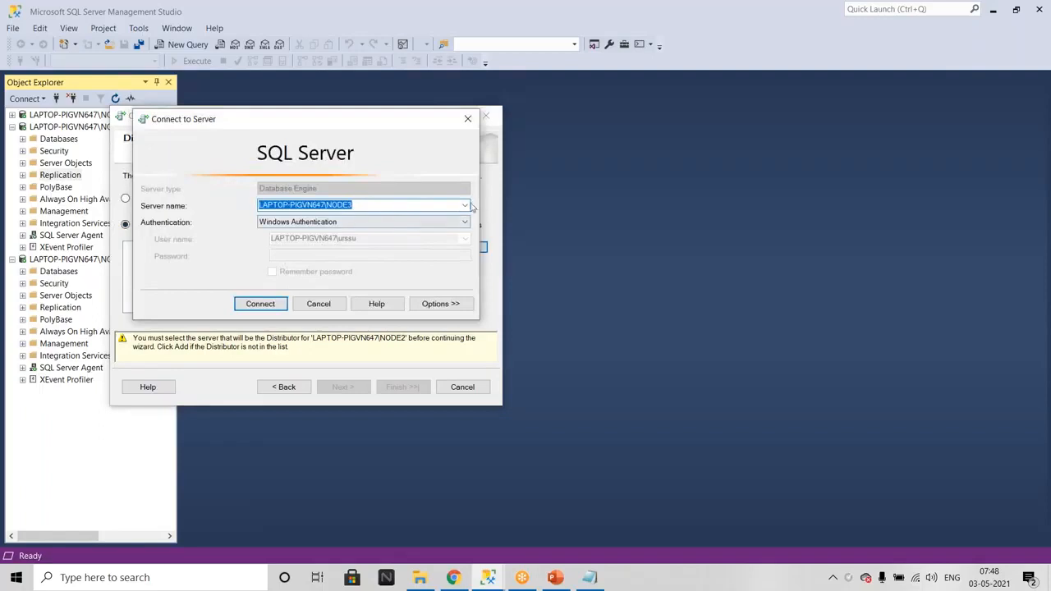
click(277, 305)
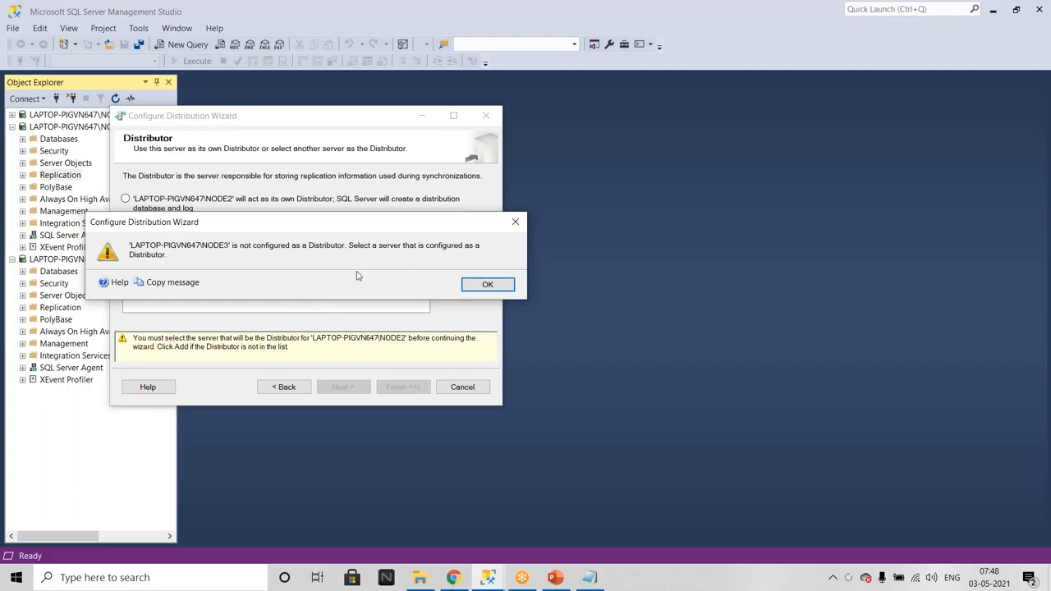
click(516, 222)
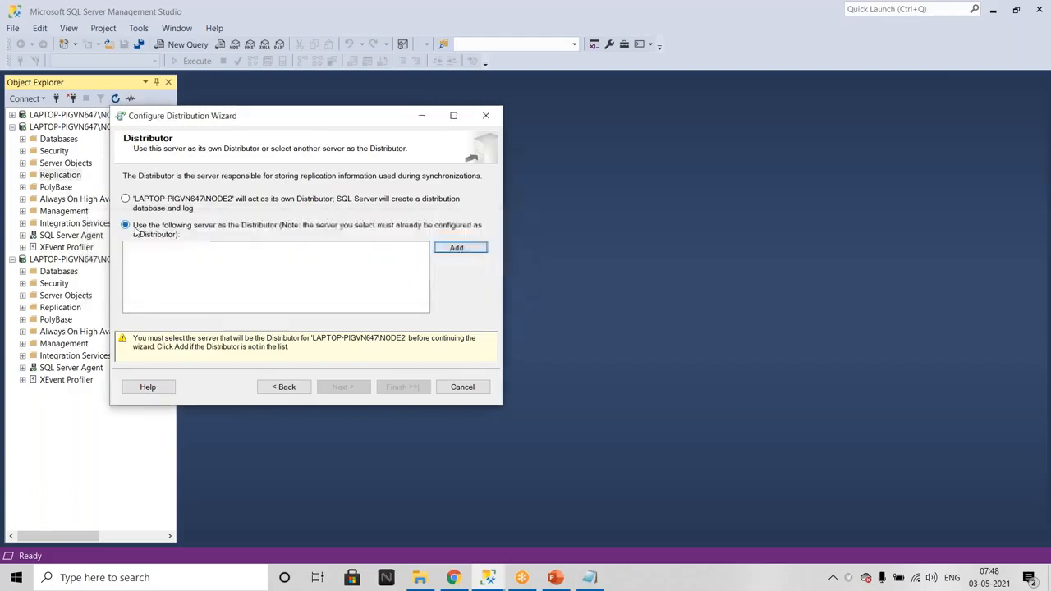
Step: Make NODE2 act as its own Distributor and copy the proposed snapshot folder path
click(135, 202)
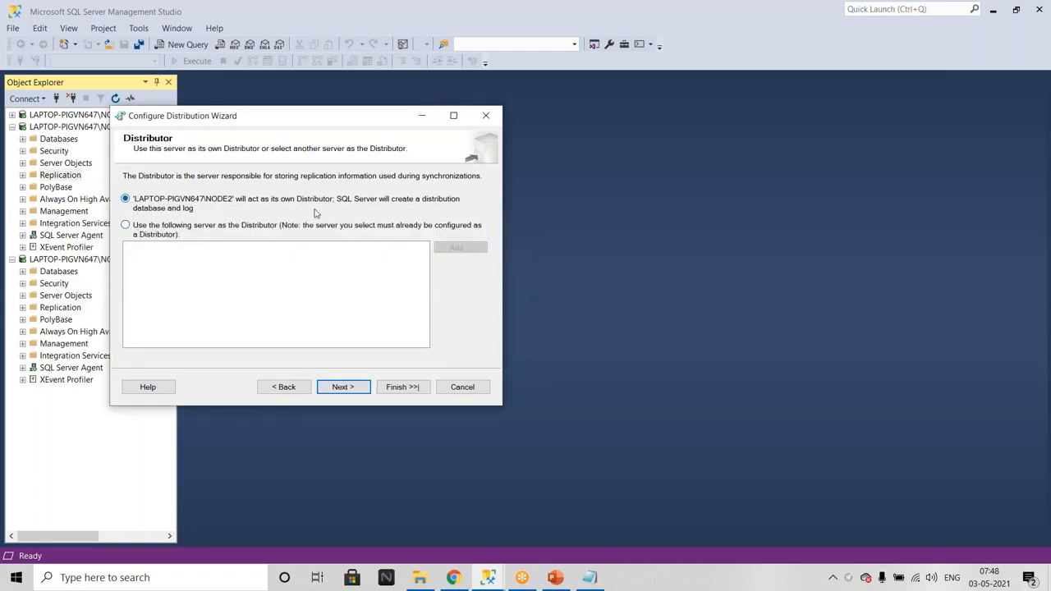
click(351, 388)
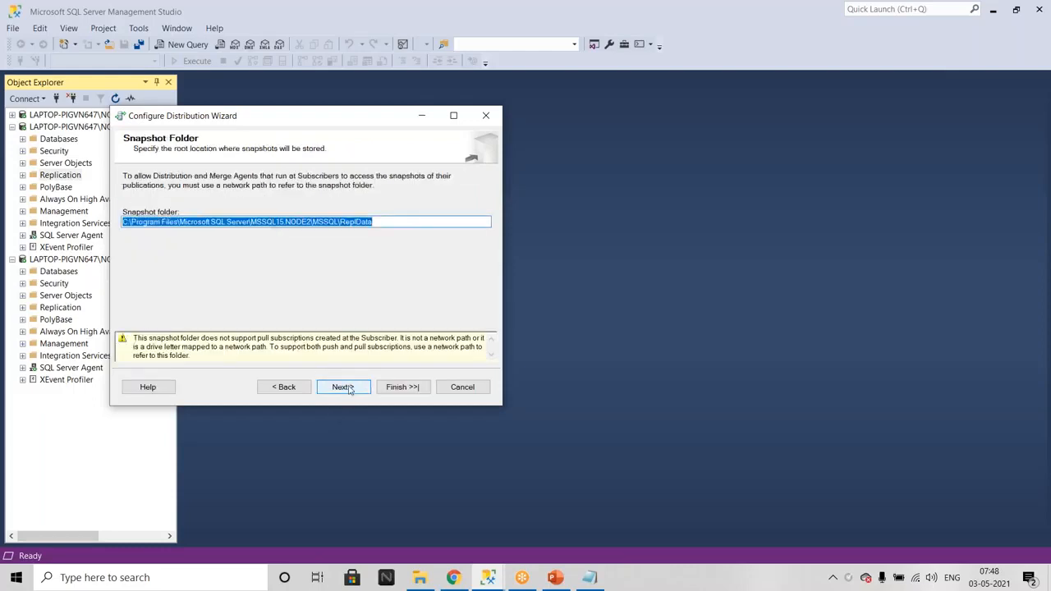
click(399, 226)
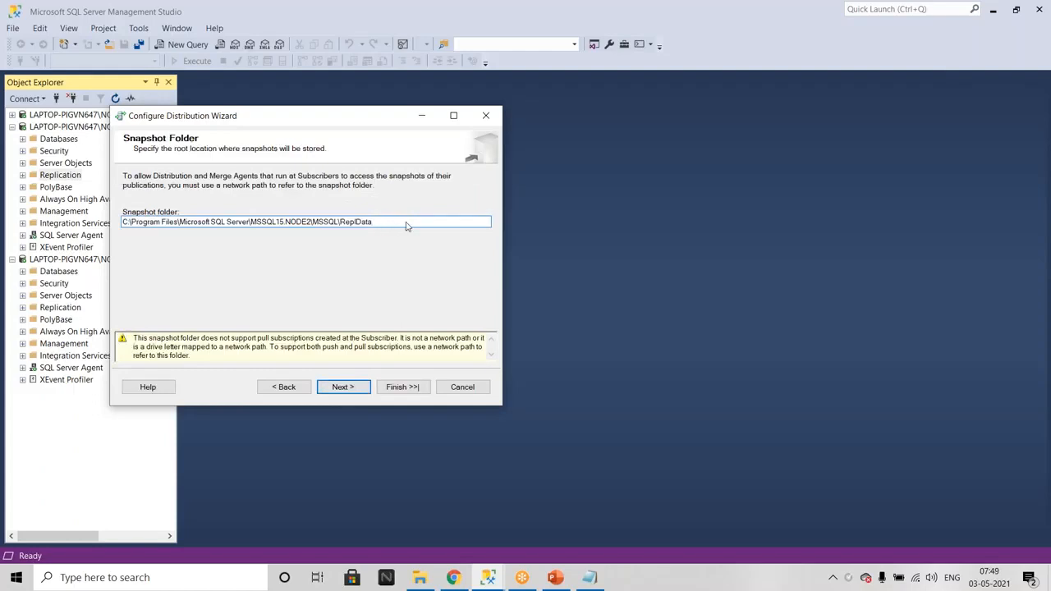
drag(385, 222, 110, 241)
key(ctrl+c)
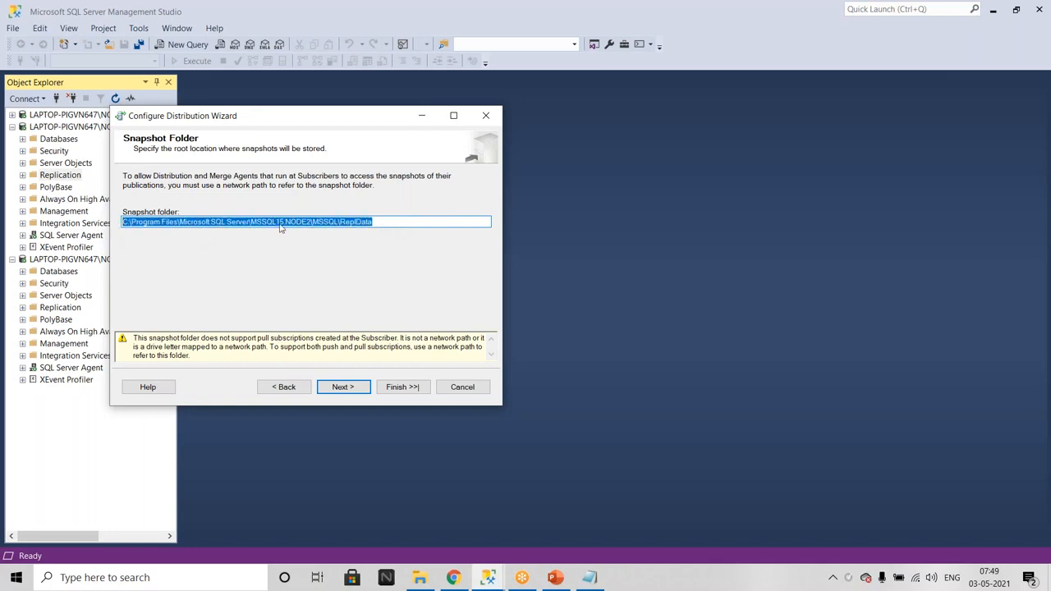
Step: Paste the snapshot folder path into a new Notepad document, minimize it, and accept the default snapshot folder in the wizard
key(super+r)
text(b)
key(BackSpace)
text(notepad)
key(Return)
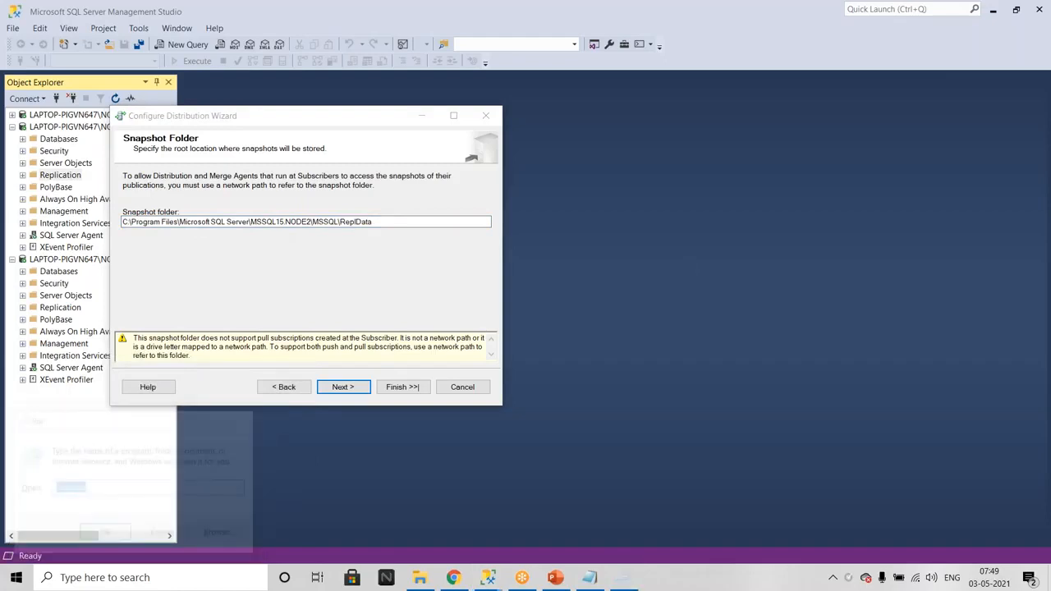
key(ctrl+v)
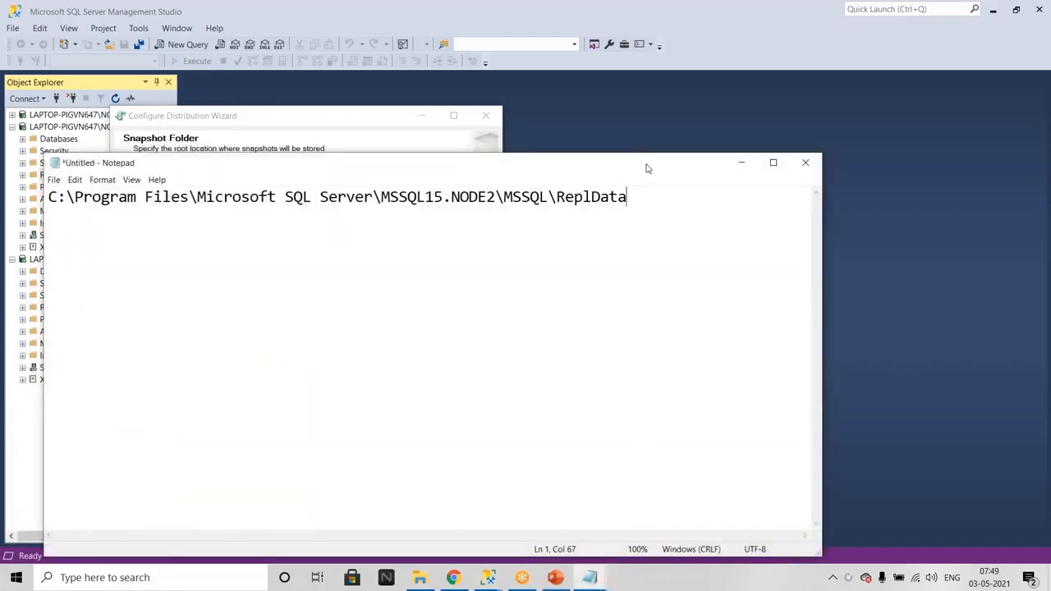
click(743, 164)
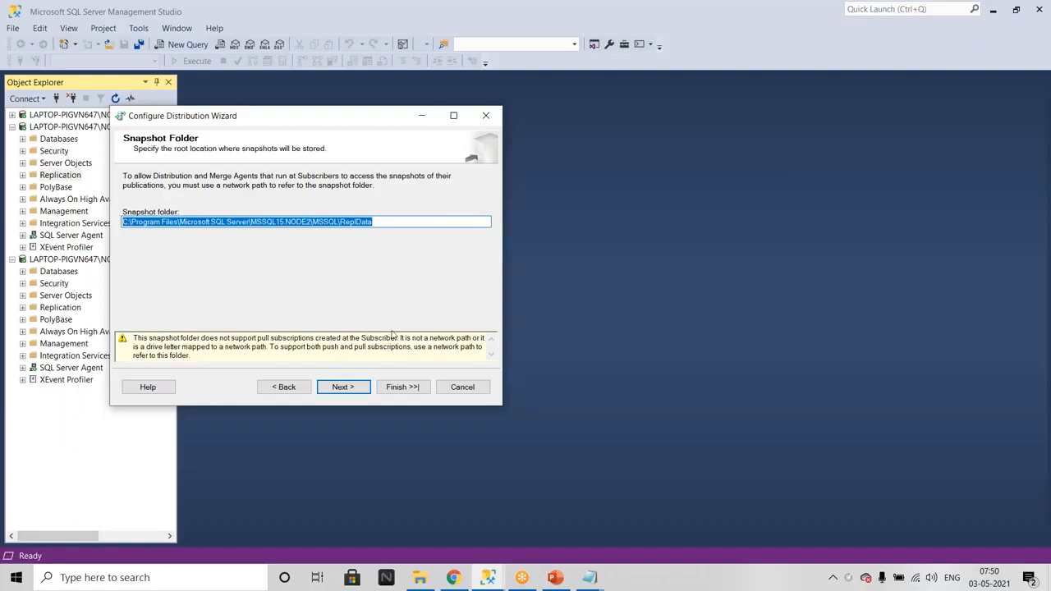
click(348, 391)
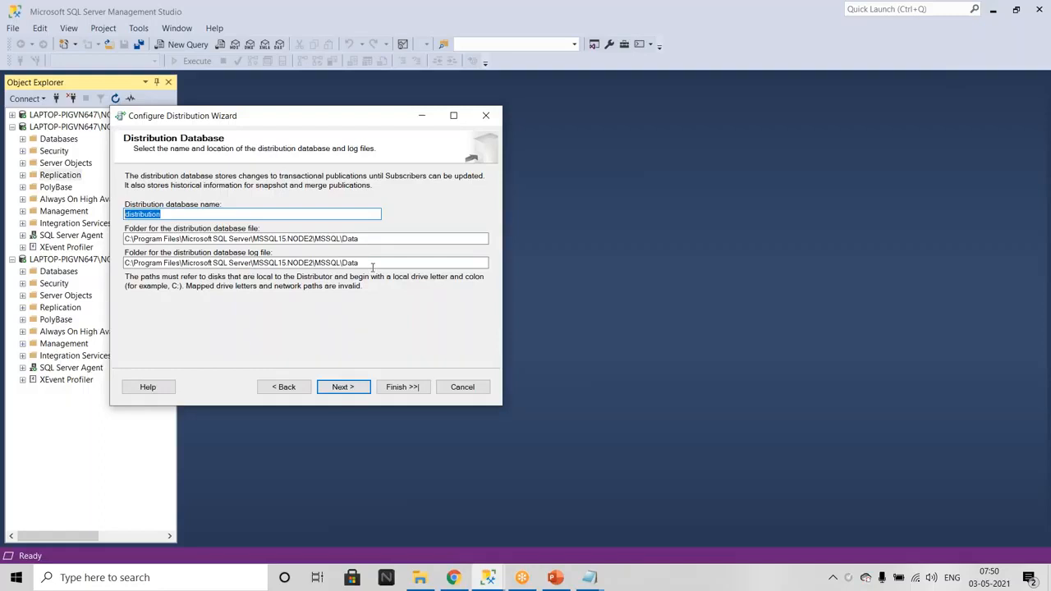
Step: Try replacing the distribution database name with zxdsfsd, clear it, and restore the original name
drag(358, 239, 124, 250)
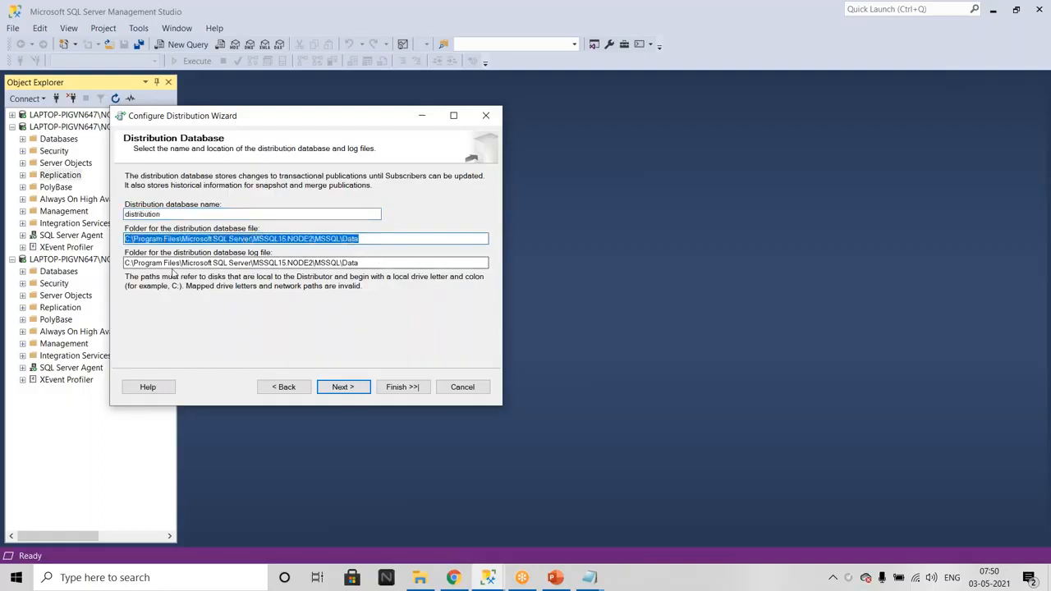
double_click(136, 214)
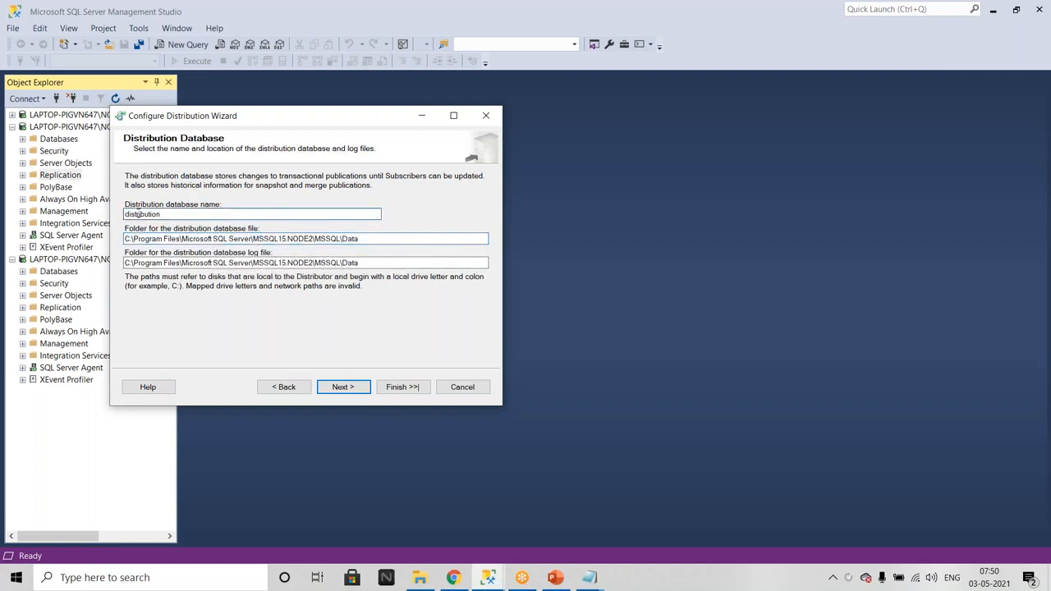
key(BackSpace)
text(zxdsfsd)
key(BackSpace)
key(BackSpace)
key(BackSpace)
key(BackSpace)
key(BackSpace)
key(BackSpace)
key(BackSpace)
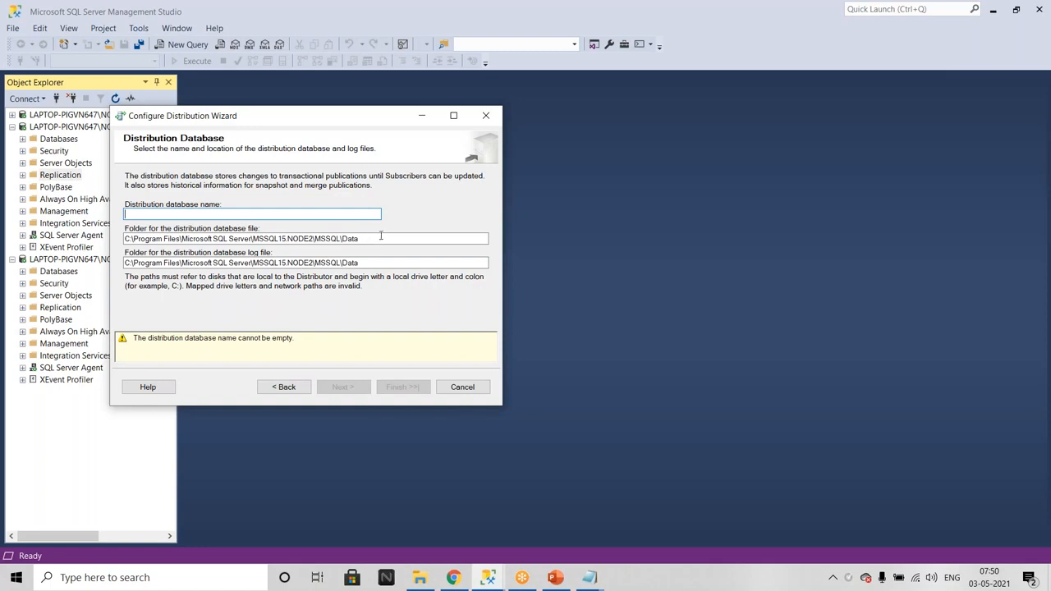
key(ctrl+z)
key(ctrl+z)
key(ctrl+z)
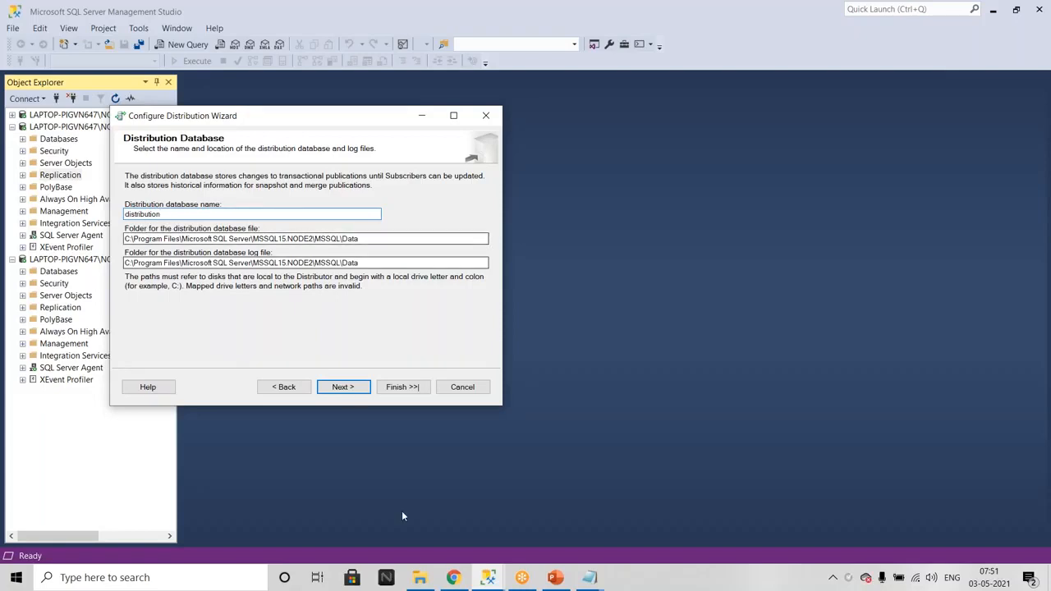
Step: Accept the distribution database name and file folders, and add NODE1 as a SQL Server Publisher using this Distributor
click(343, 386)
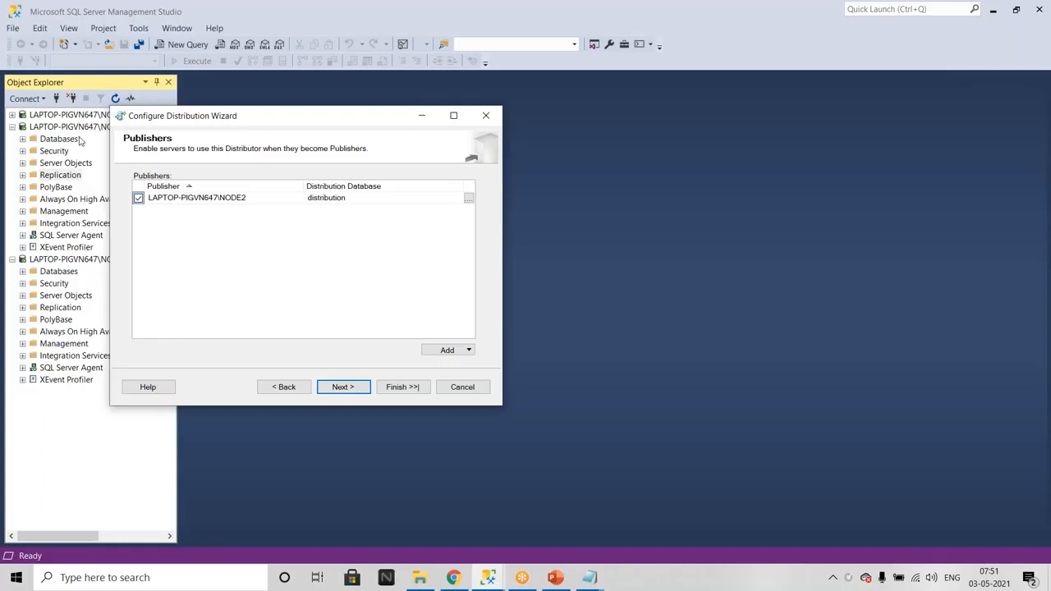
drag(294, 116, 401, 110)
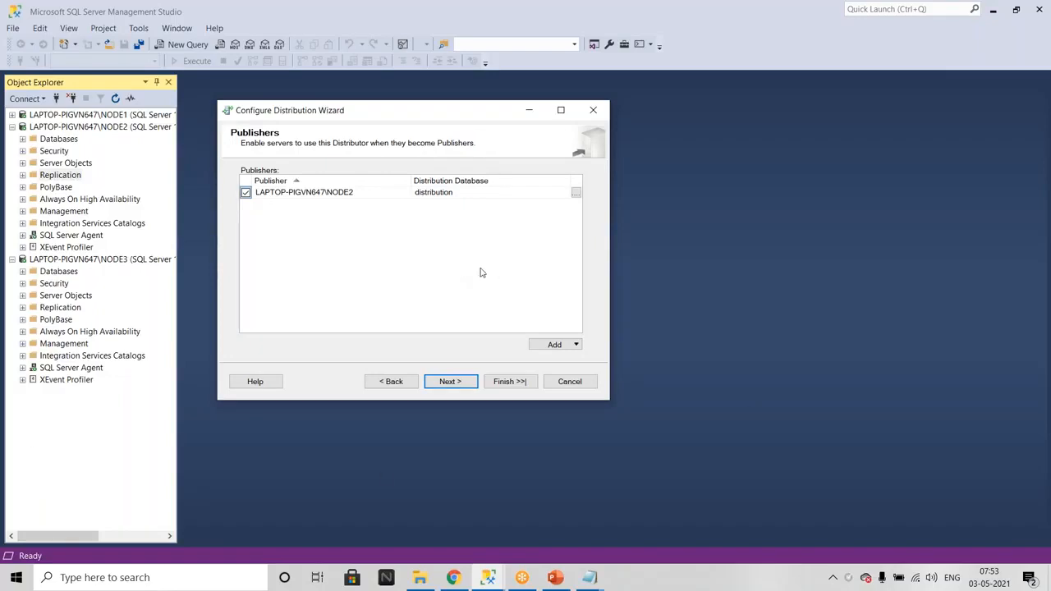
click(552, 345)
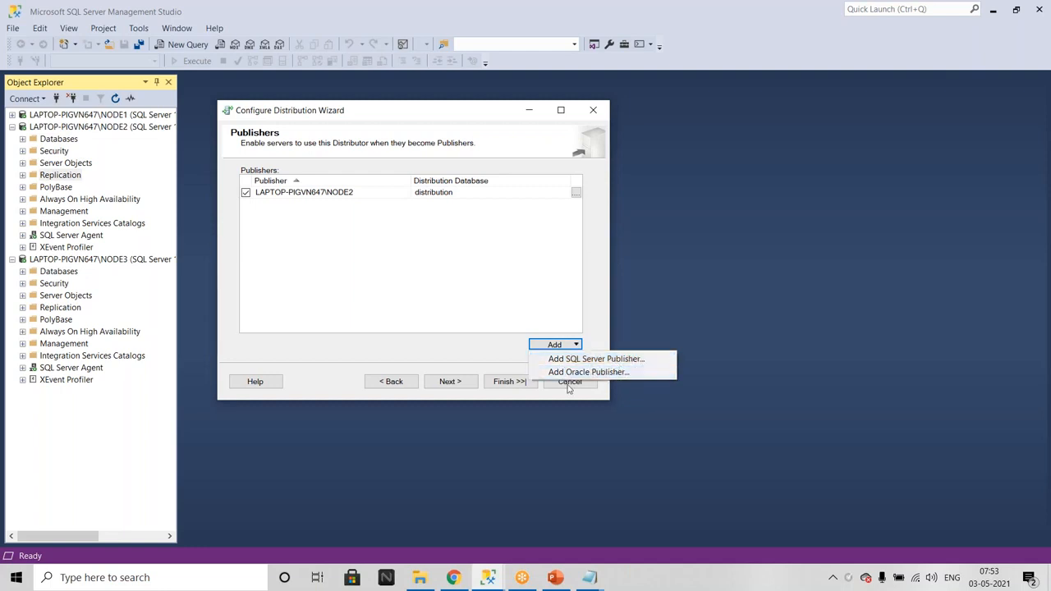
click(597, 361)
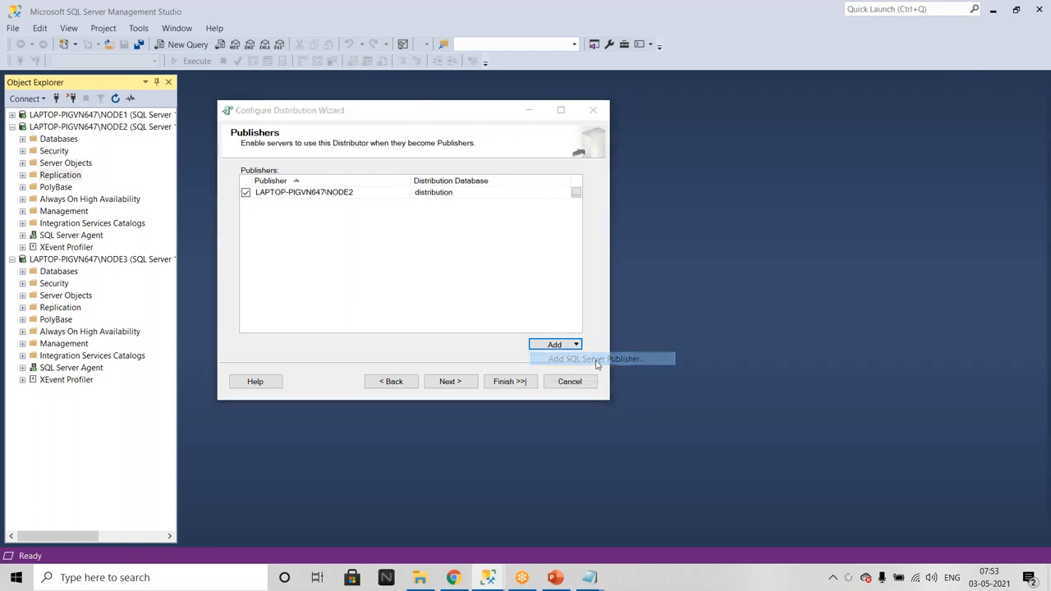
click(571, 207)
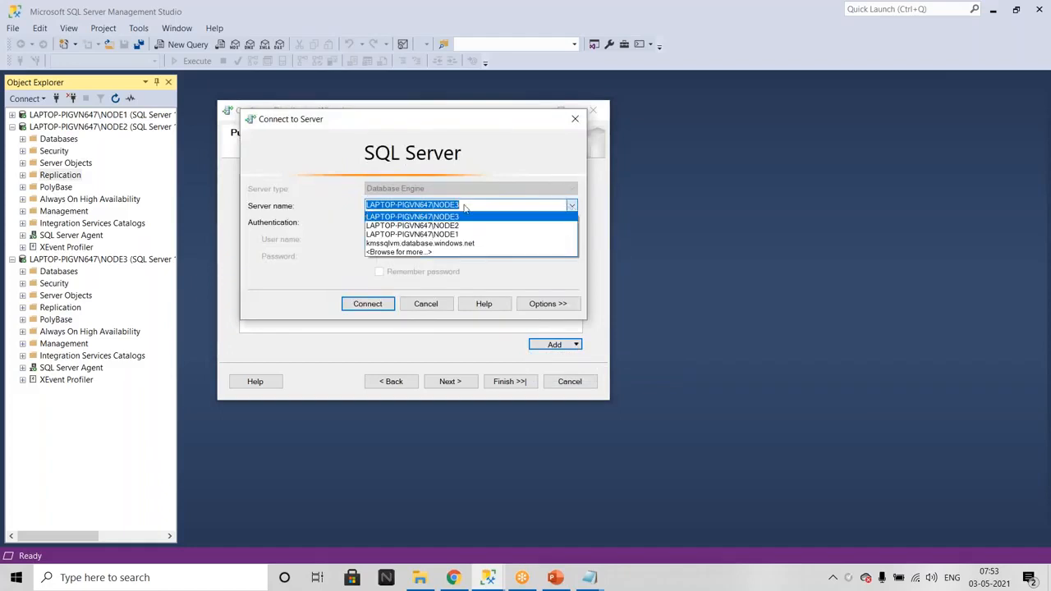
click(525, 216)
click(374, 305)
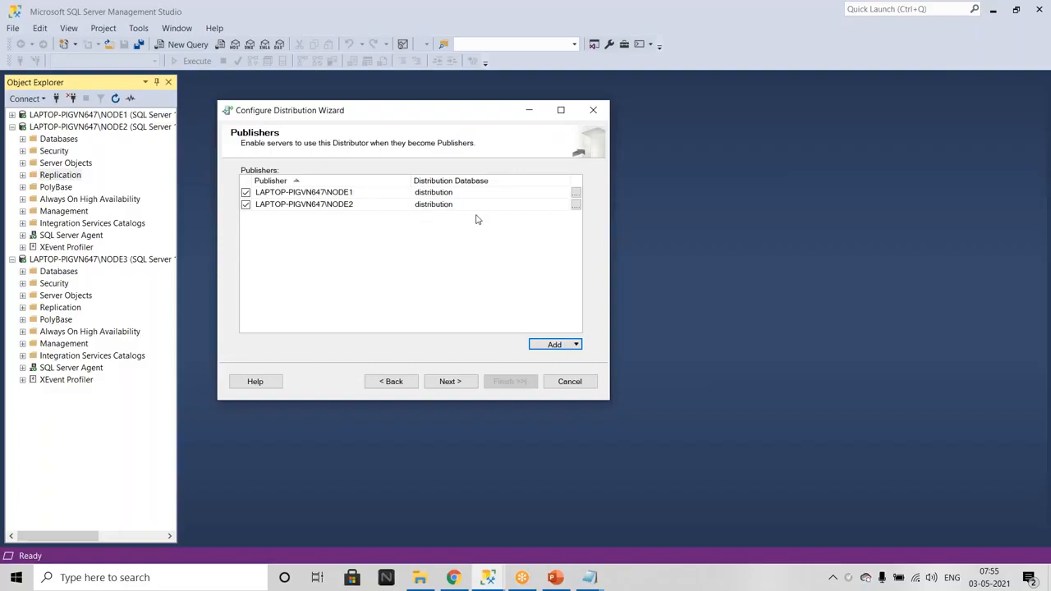
Step: Accept the listed Publishers, then enter and confirm the Distributor password that remote Publishers use to connect
click(455, 385)
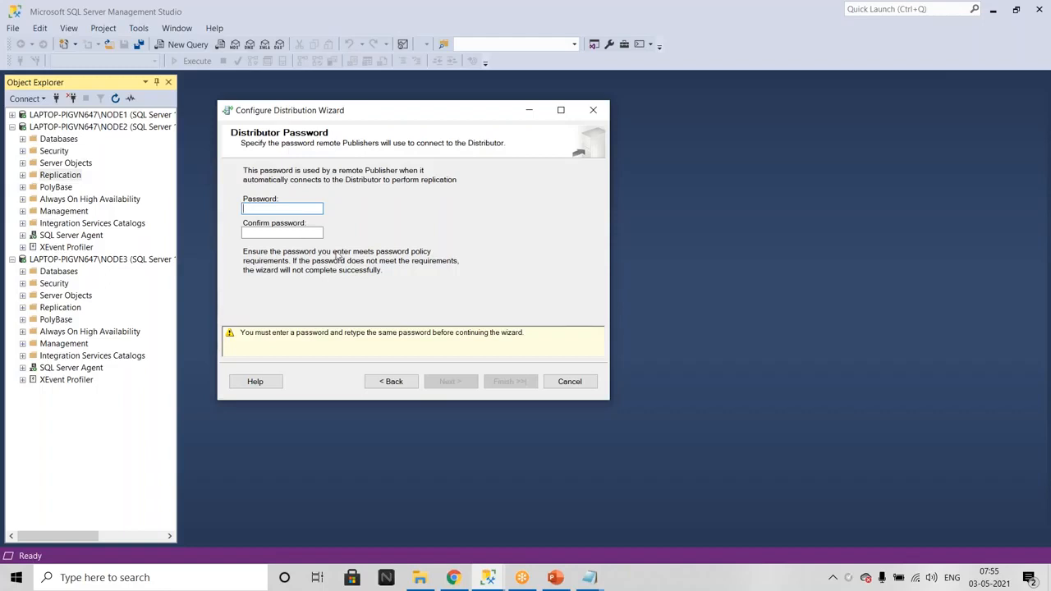
text(***)
click(264, 232)
text(***)
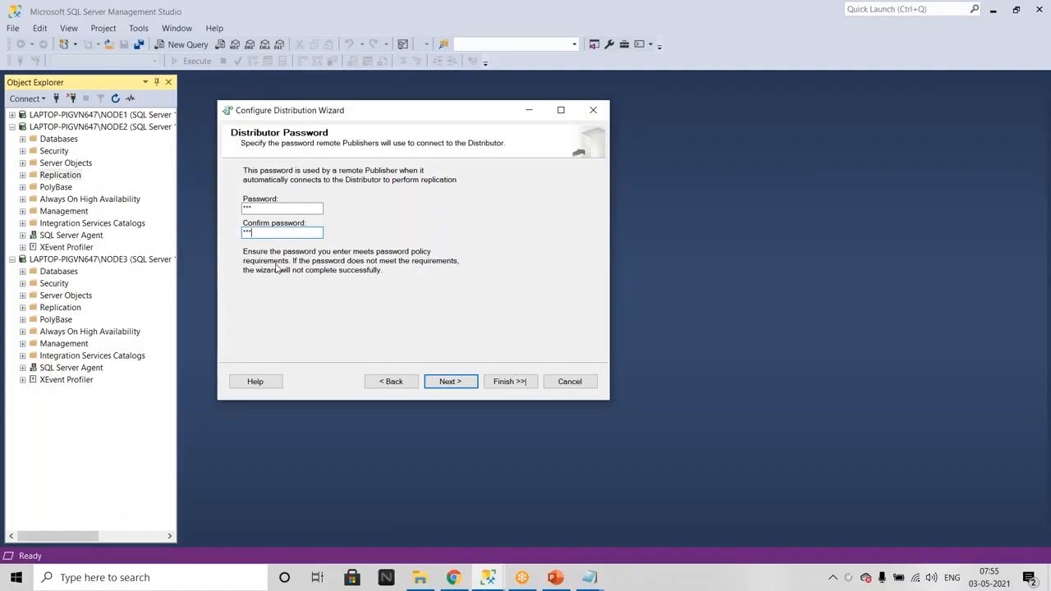
click(451, 382)
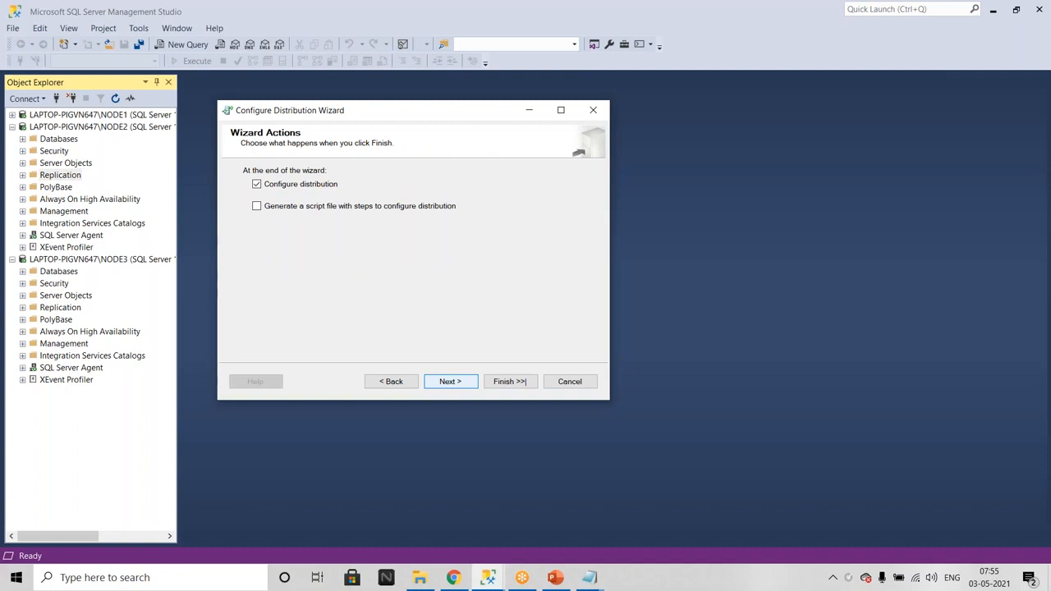
Step: Keep only the Configure distribution action, run the distribution configuration for NODE2, and close the wizard
click(450, 382)
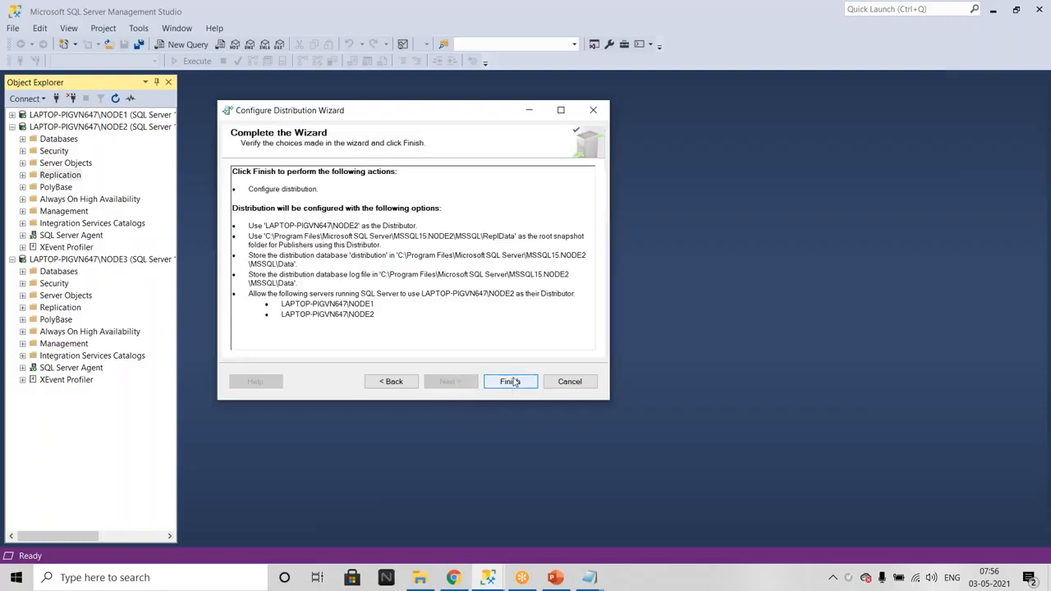
click(513, 380)
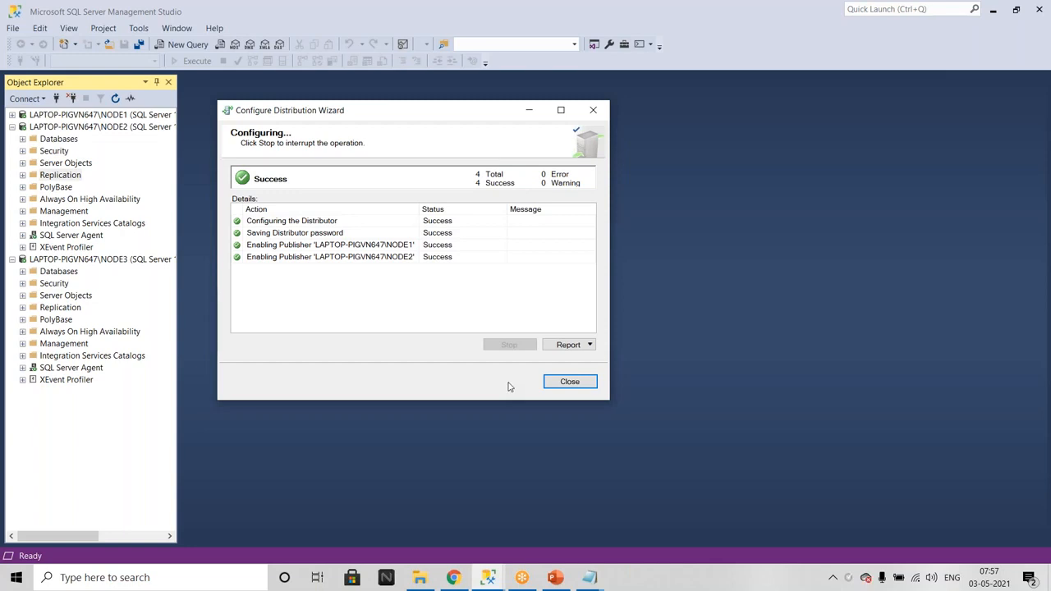
click(564, 386)
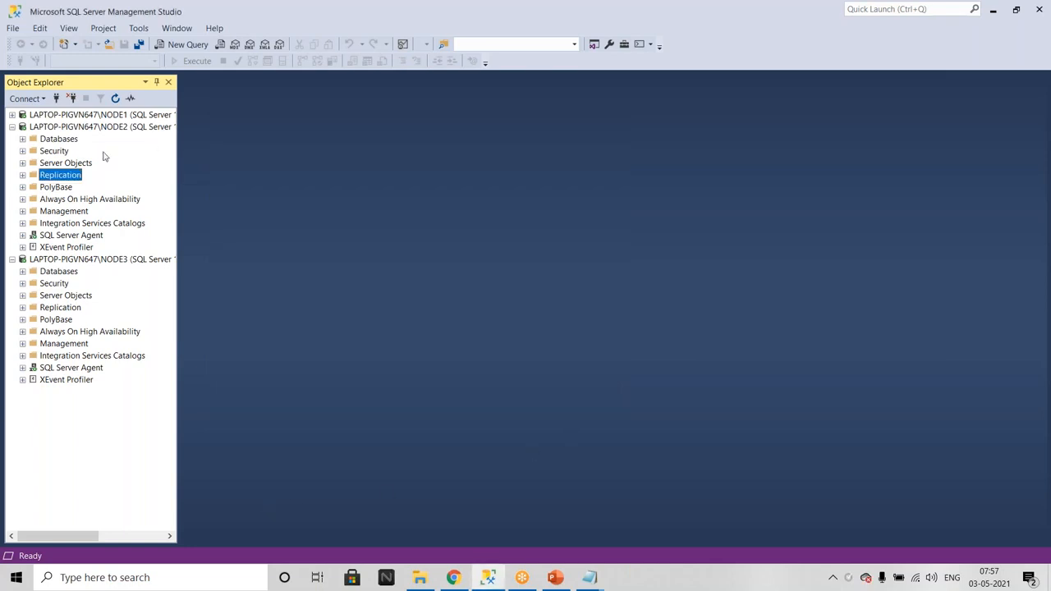
Step: Expand the system databases of NODE2 and compare them with the system databases of NODE1
click(75, 137)
click(73, 128)
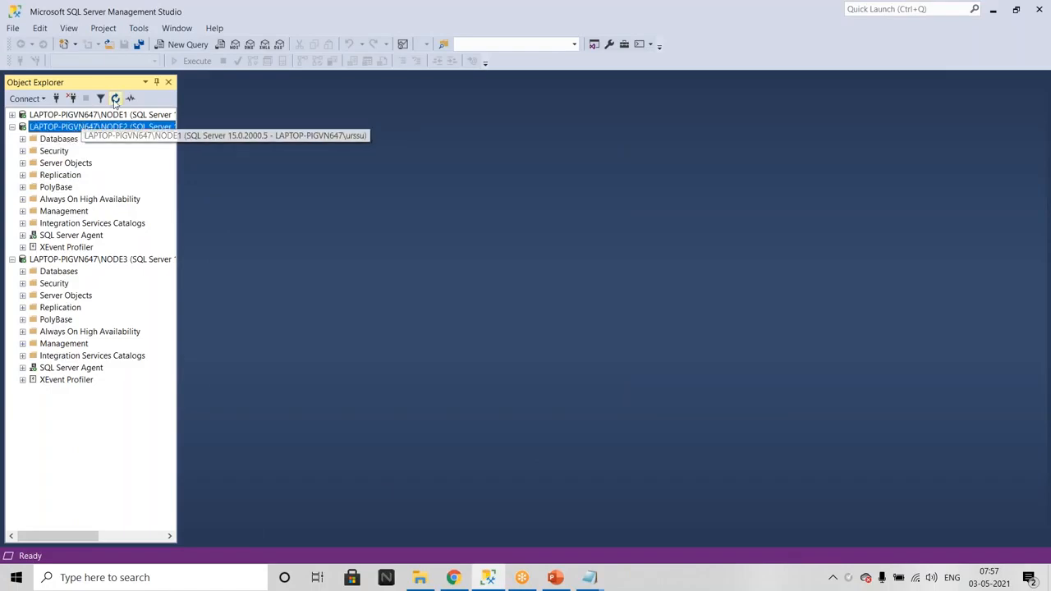
click(36, 141)
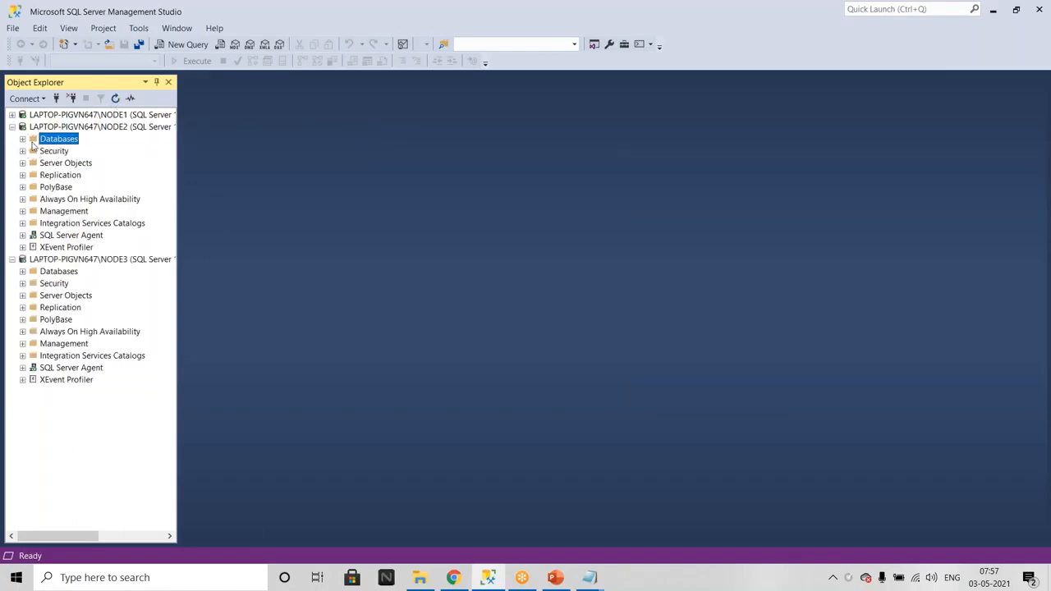
click(23, 139)
click(33, 151)
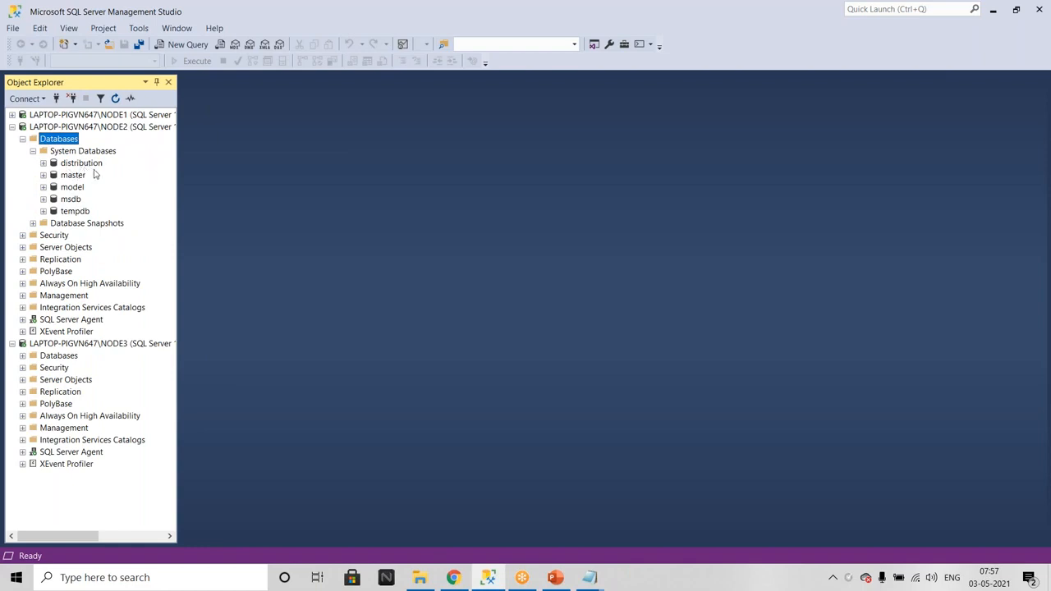
click(12, 115)
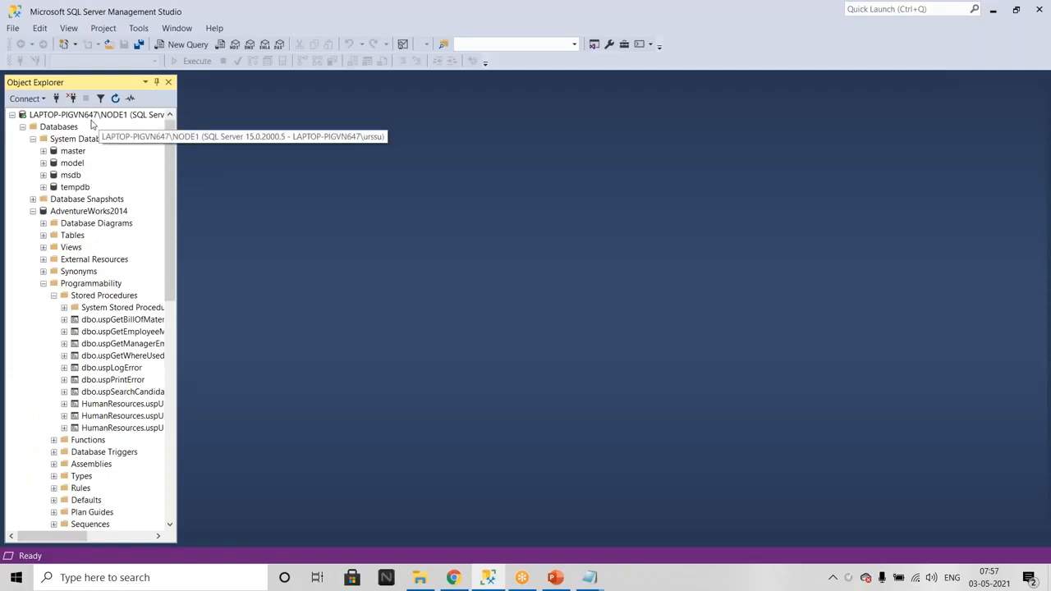
click(12, 114)
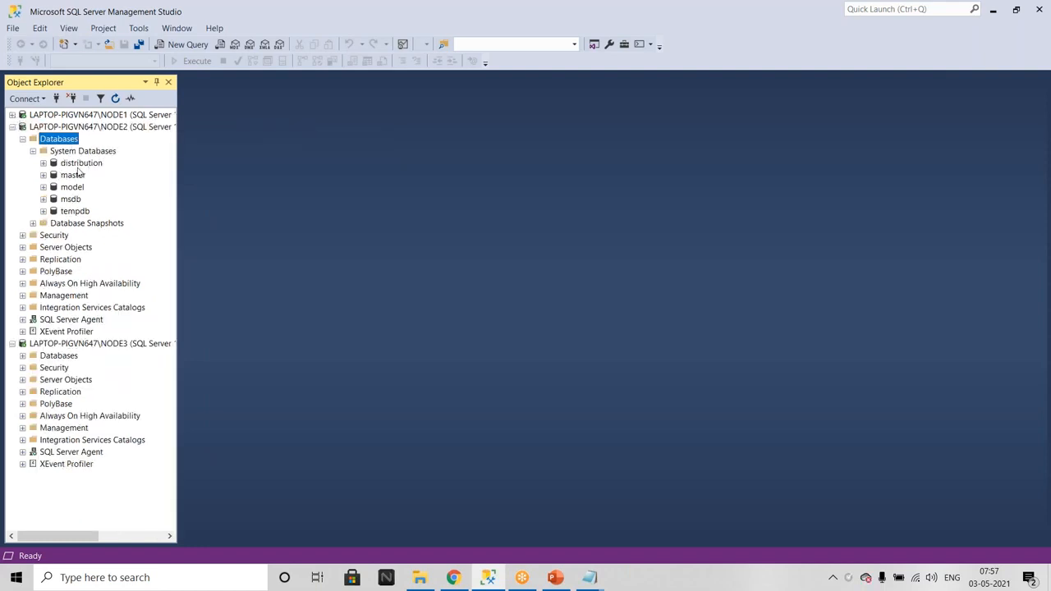
Step: Expand the system tables of NODE2's distribution database, widening Object Explorer so that the full table names fit
click(44, 163)
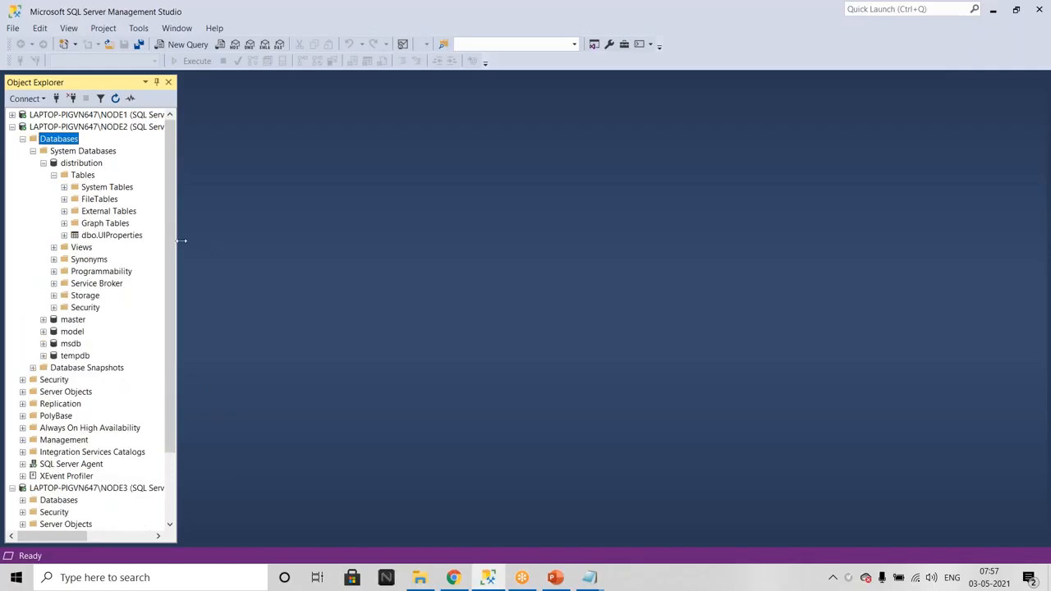
drag(181, 240, 289, 238)
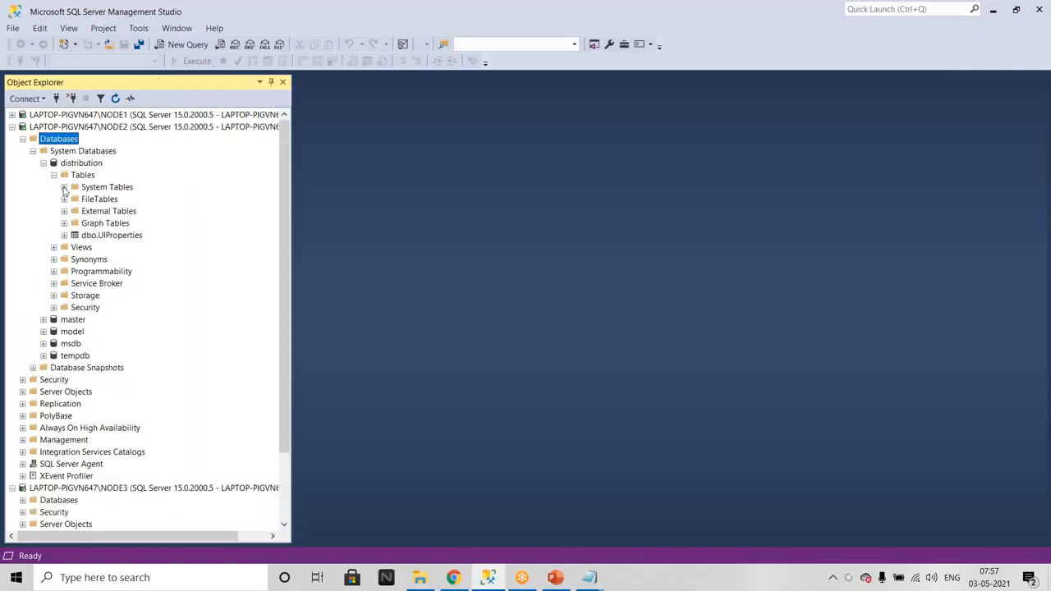
click(64, 187)
scroll(164, 271, down, 16)
scroll(157, 296, up, 8)
scroll(156, 292, up, 4)
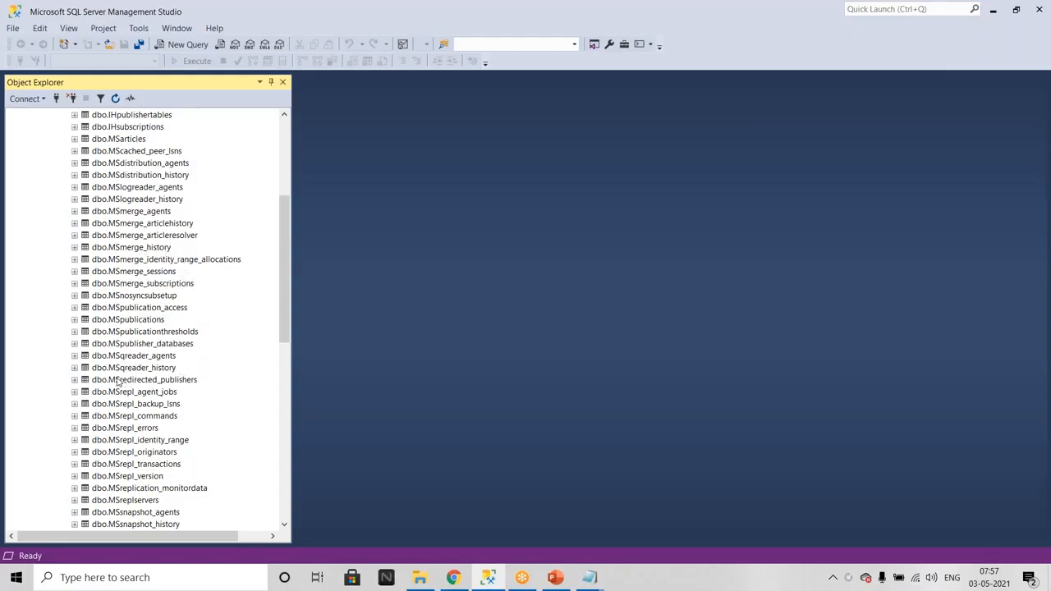
scroll(208, 364, down, 2)
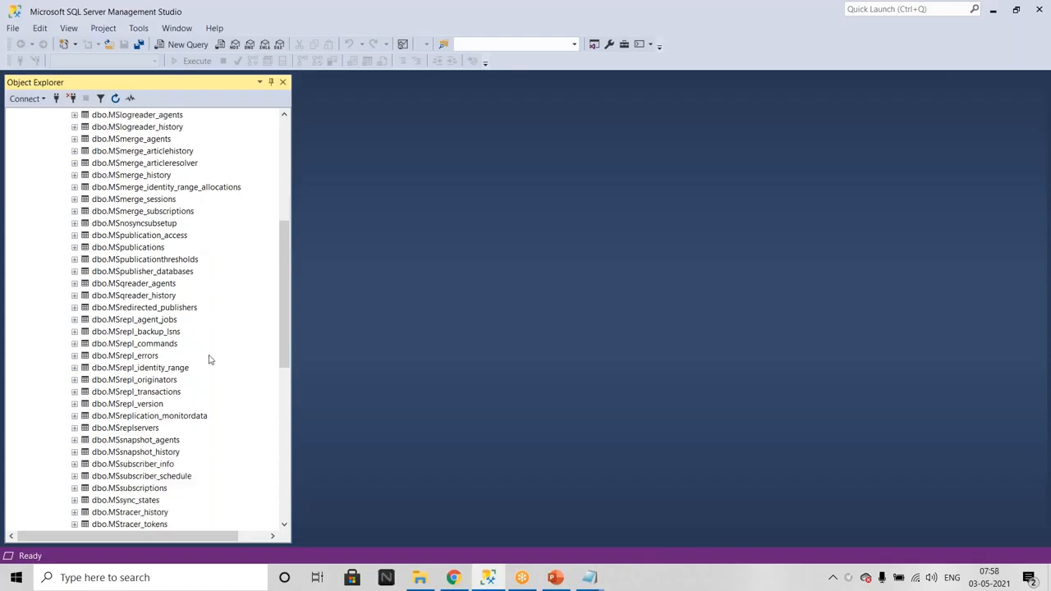
Step: Point out the MSrepl_errors, MSrepl_transactions, MSlogreader_history and MSarticles tables in the distribution database
click(142, 358)
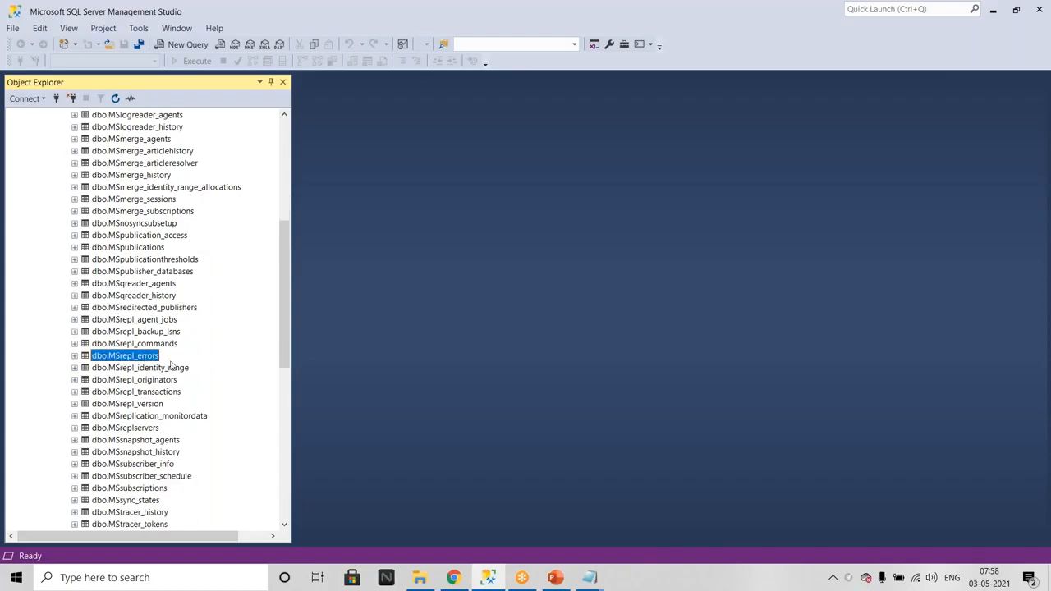
click(137, 393)
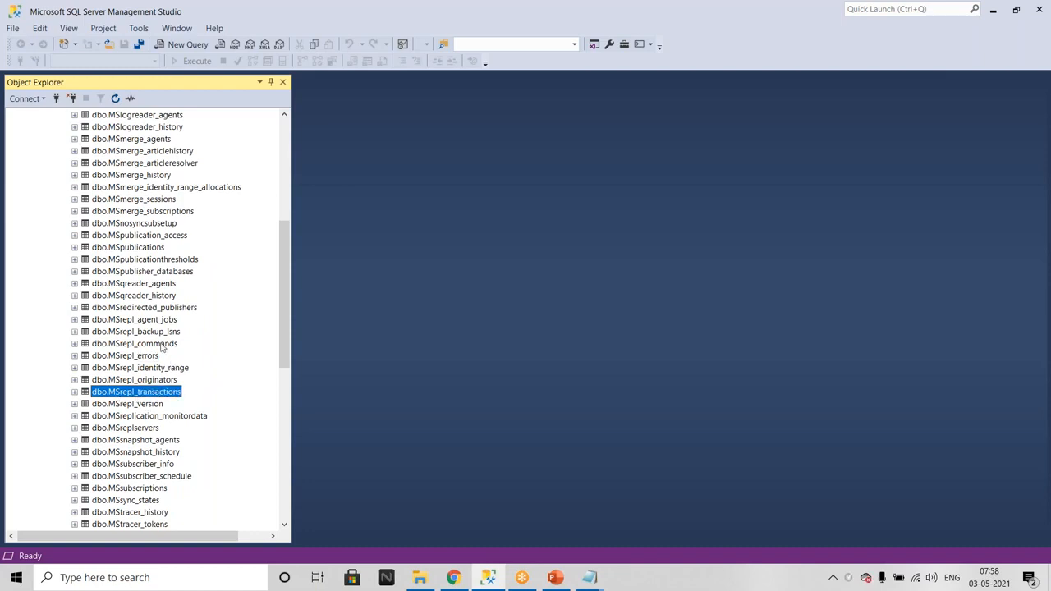
scroll(161, 292, up, 1)
scroll(161, 291, up, 1)
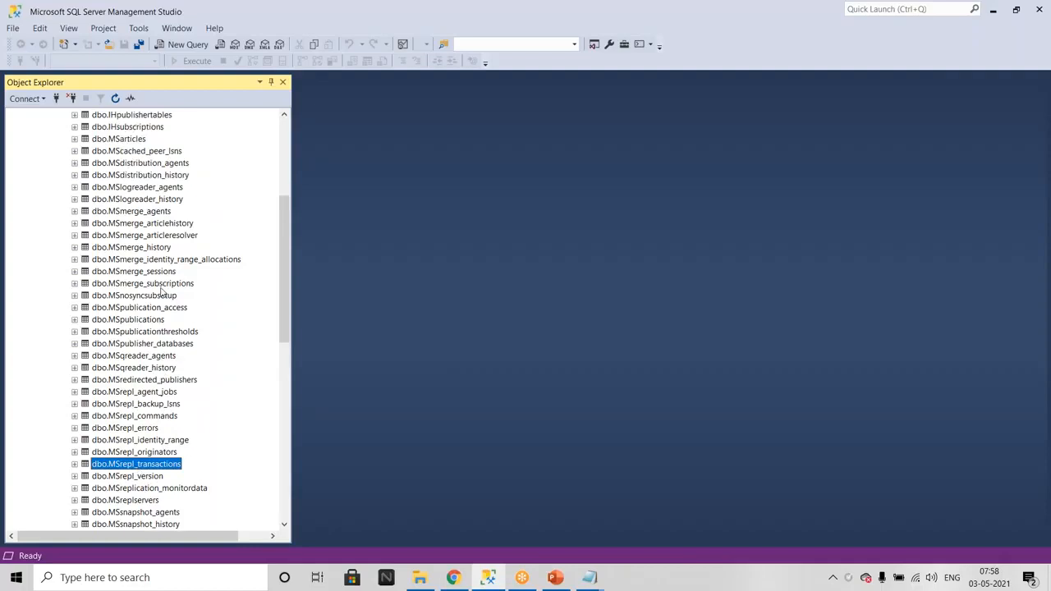
click(132, 201)
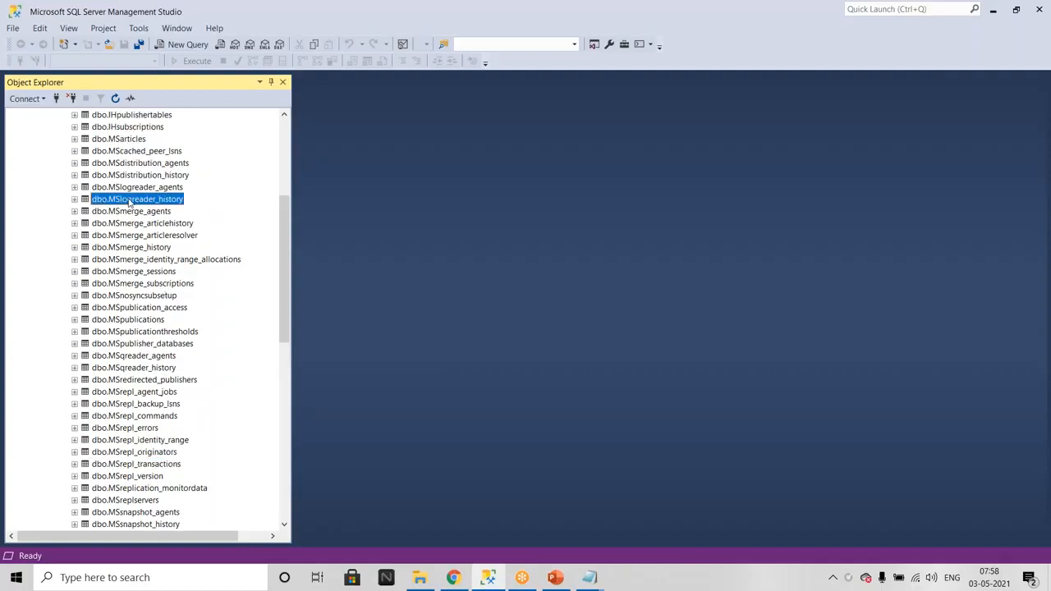
click(134, 140)
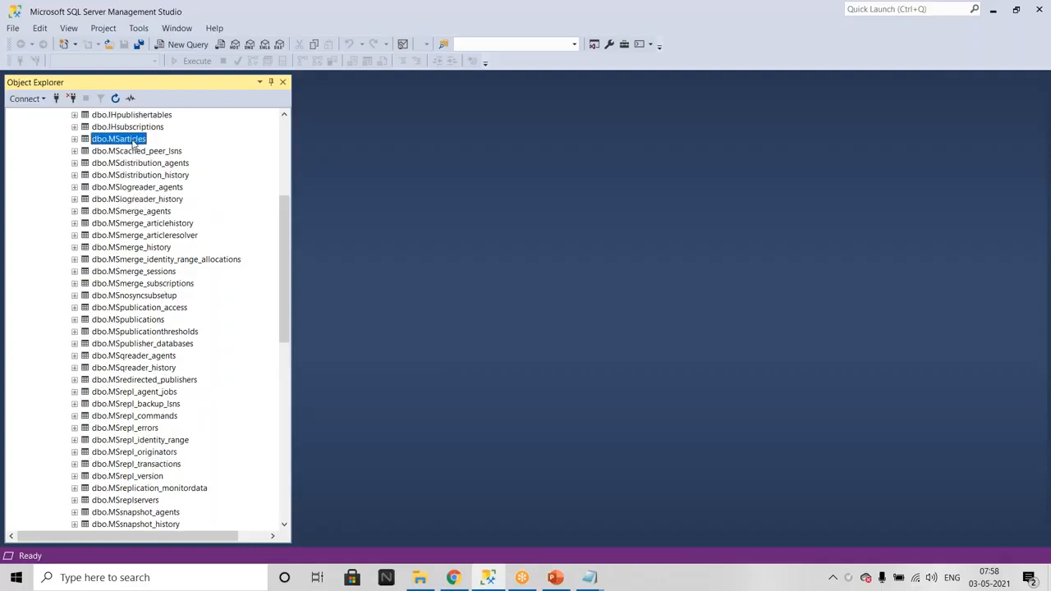
Step: Point out the MSrepl_errors, MSrepl_commands, MSrepl_transactions and MStracer_tokens system tables in the distribution database
scroll(185, 330, down, 3)
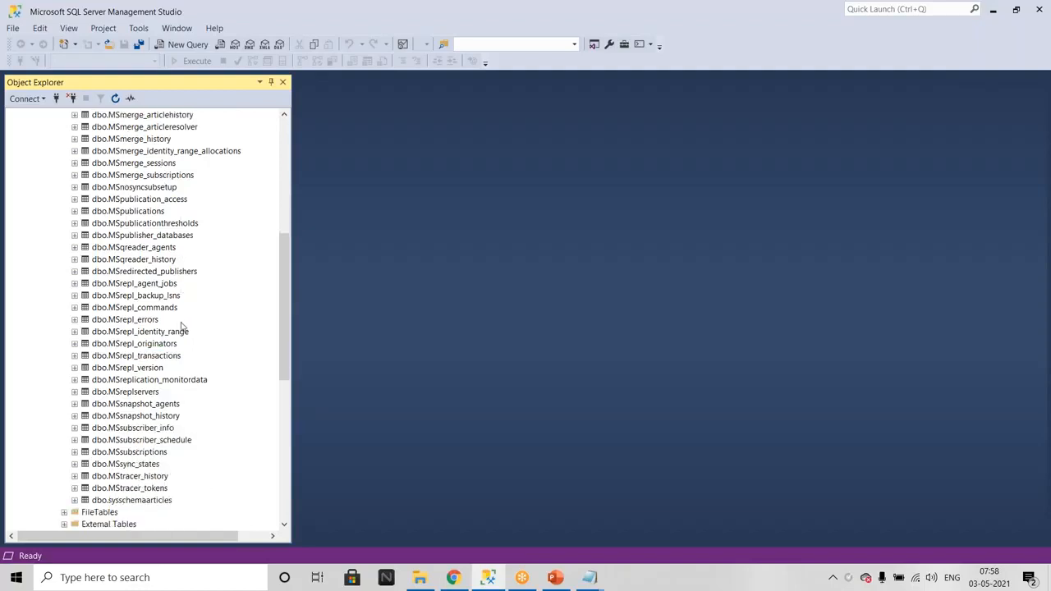
click(133, 323)
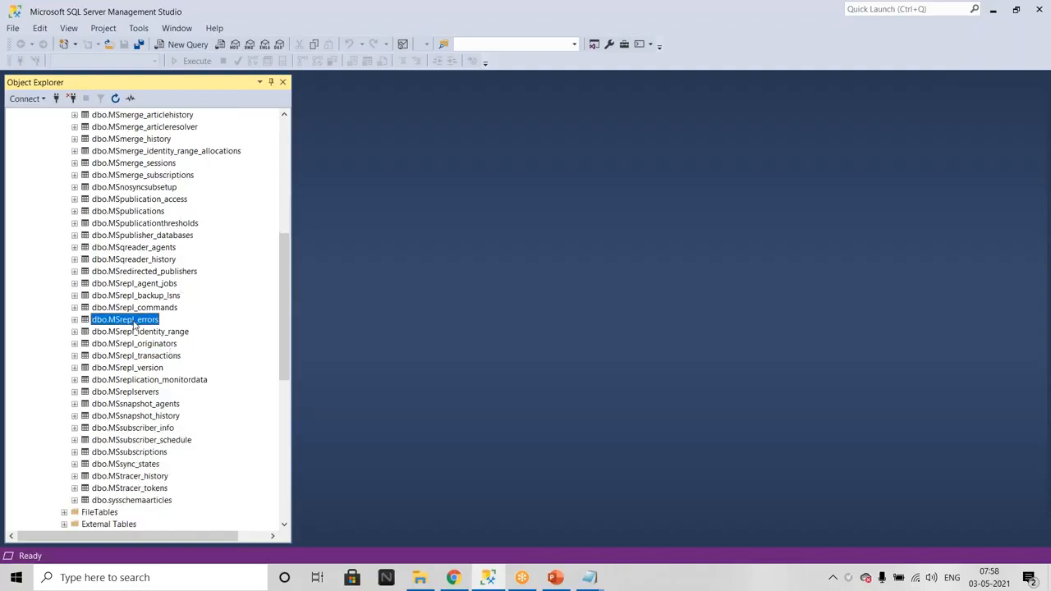
click(137, 309)
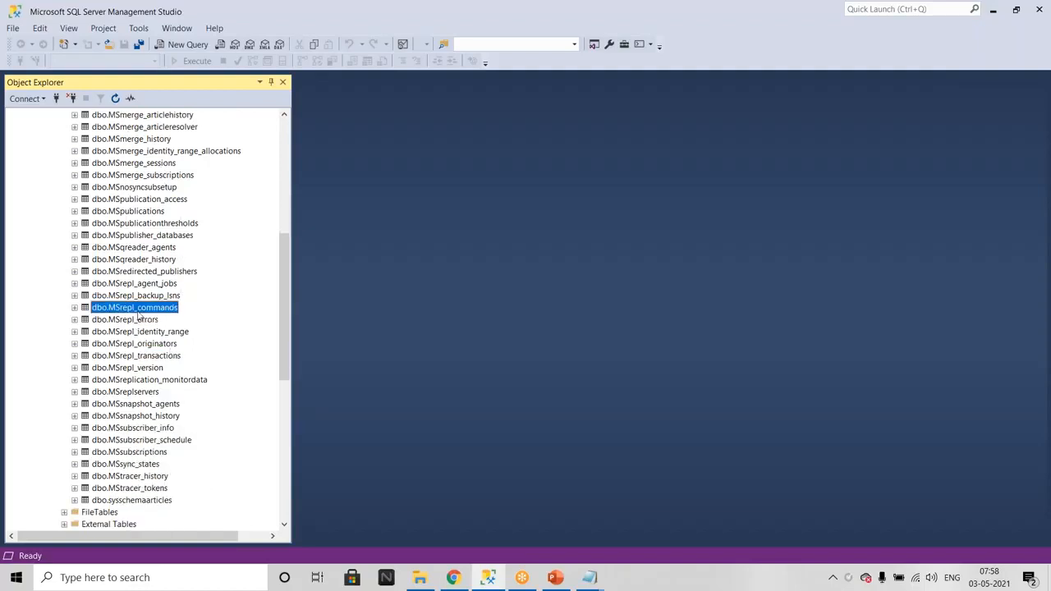
click(150, 358)
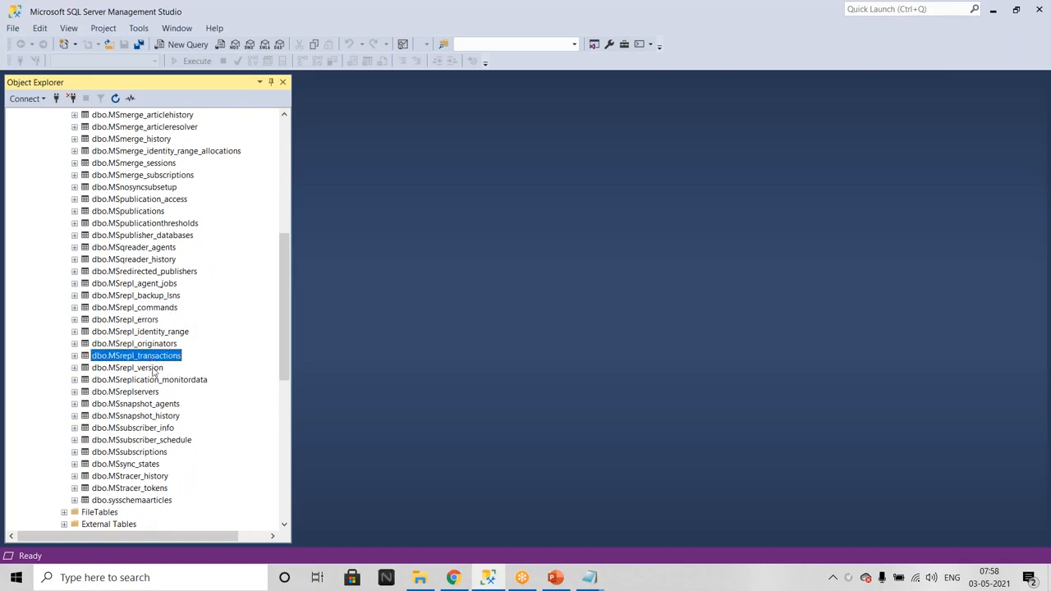
click(134, 490)
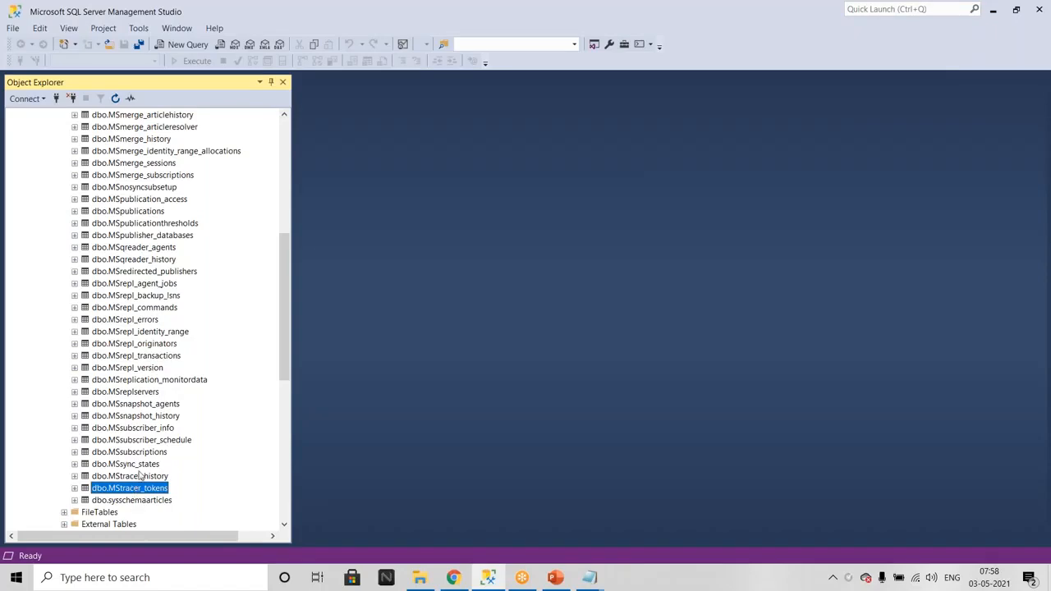
Step: Look through the whole list of distribution system tables once more and collapse the distribution database
scroll(154, 446, up, 1)
scroll(154, 446, up, 3)
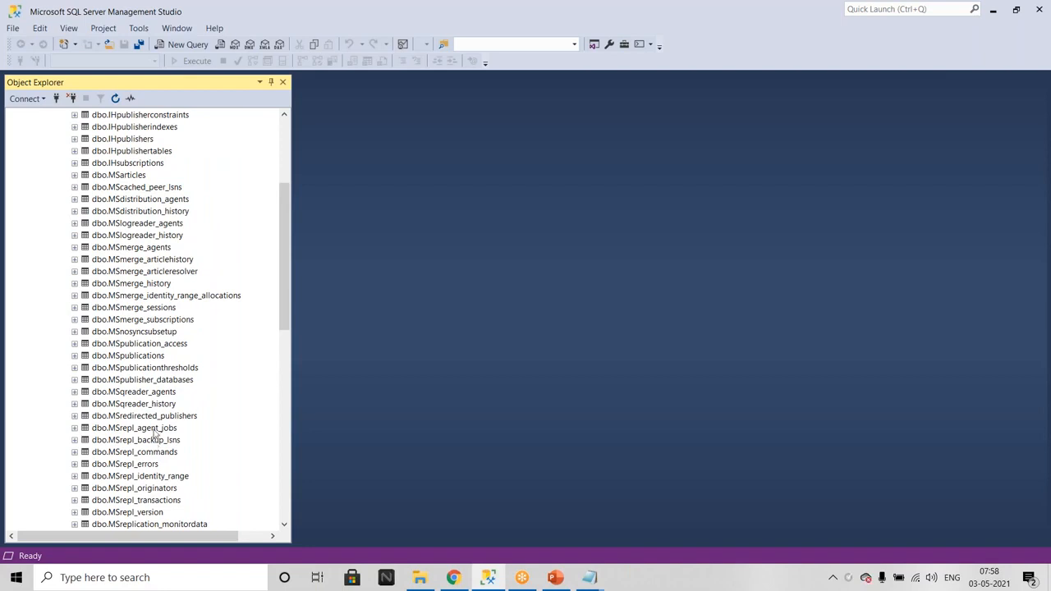
scroll(161, 420, down, 3)
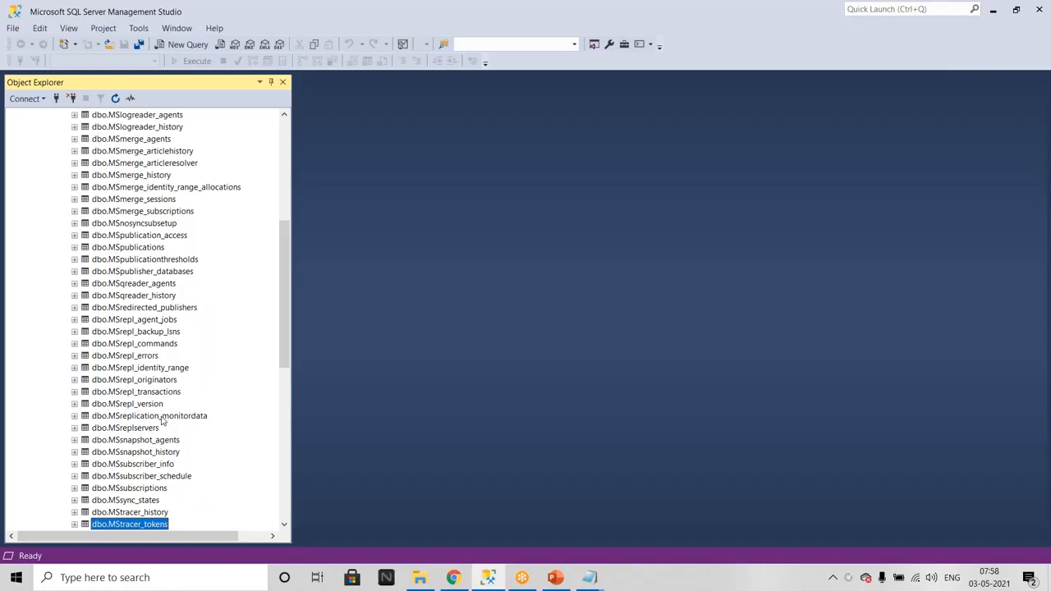
scroll(162, 420, down, 2)
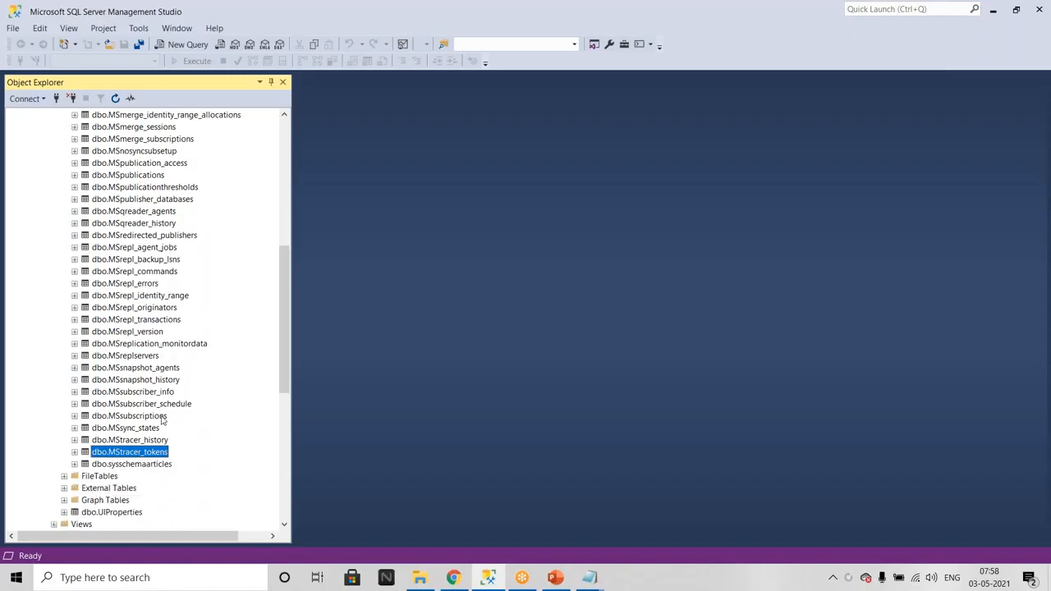
scroll(162, 421, up, 7)
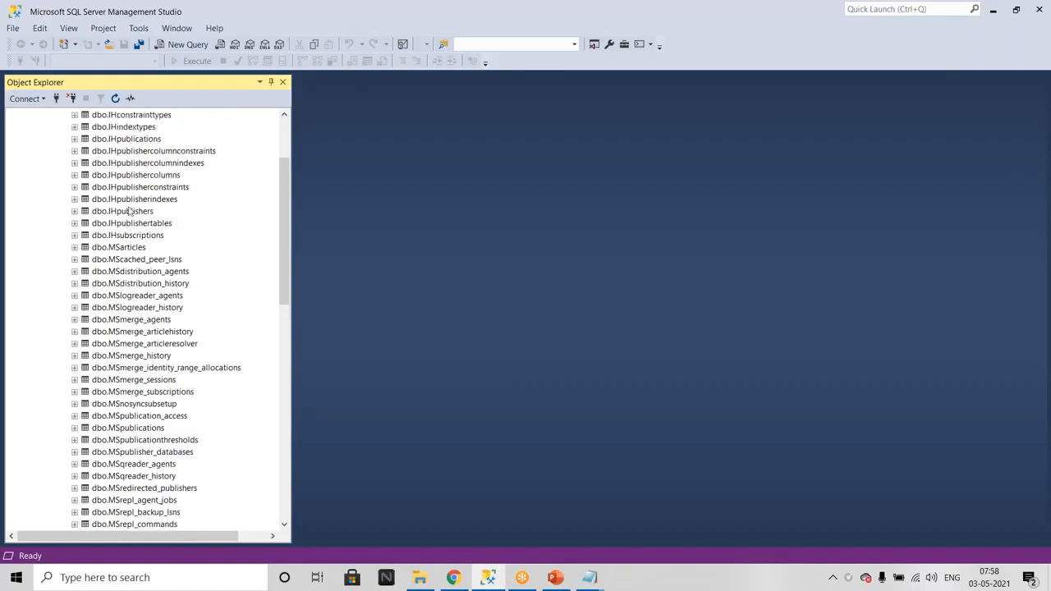
scroll(160, 267, up, 2)
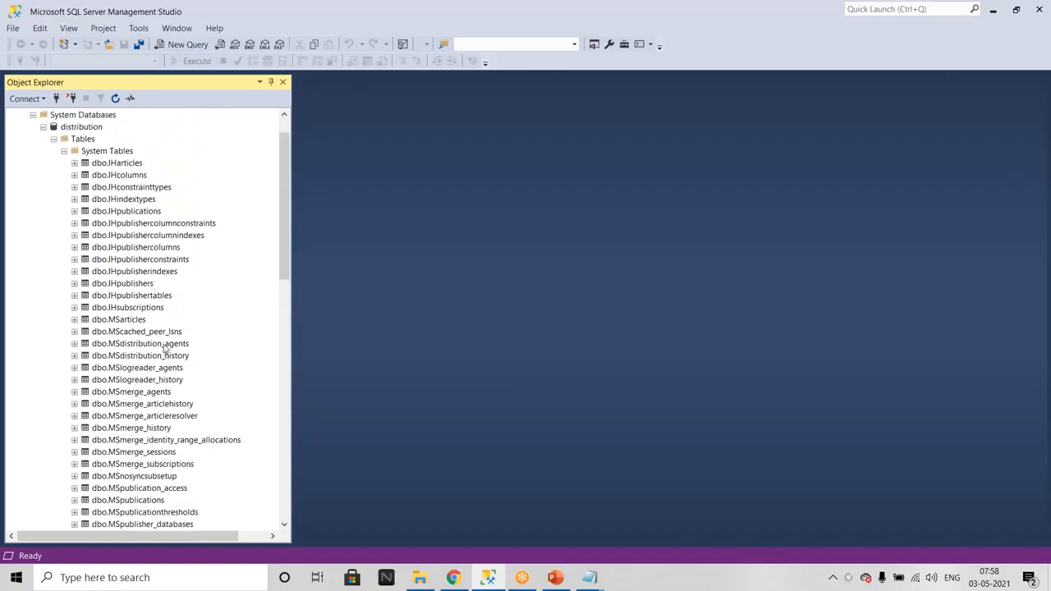
click(43, 127)
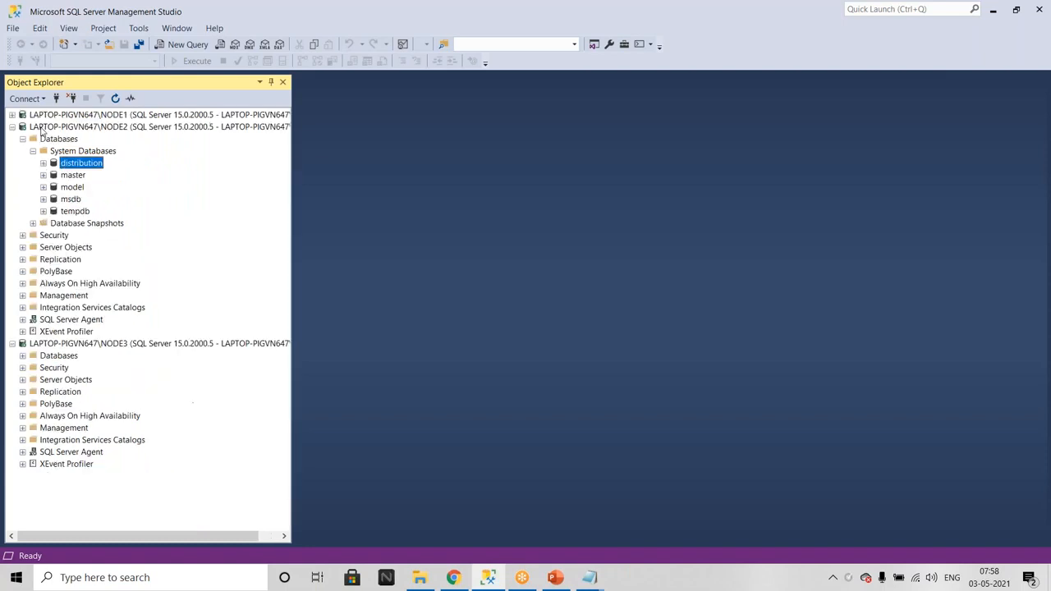
Step: Open the Distributor Properties of NODE2's replication and view the list of Publishers
click(48, 261)
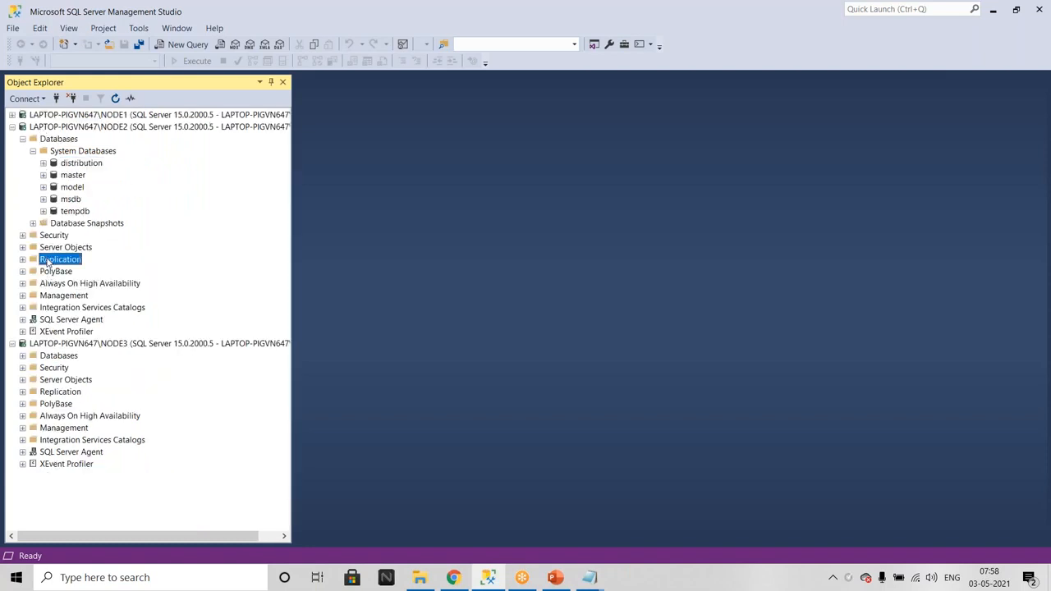
right_click(49, 261)
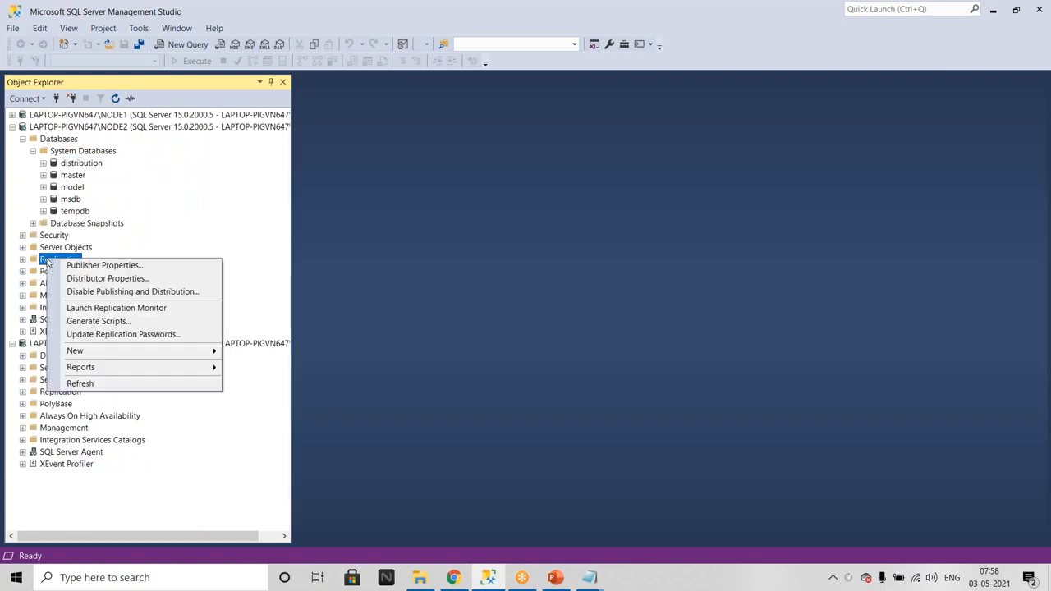
click(127, 280)
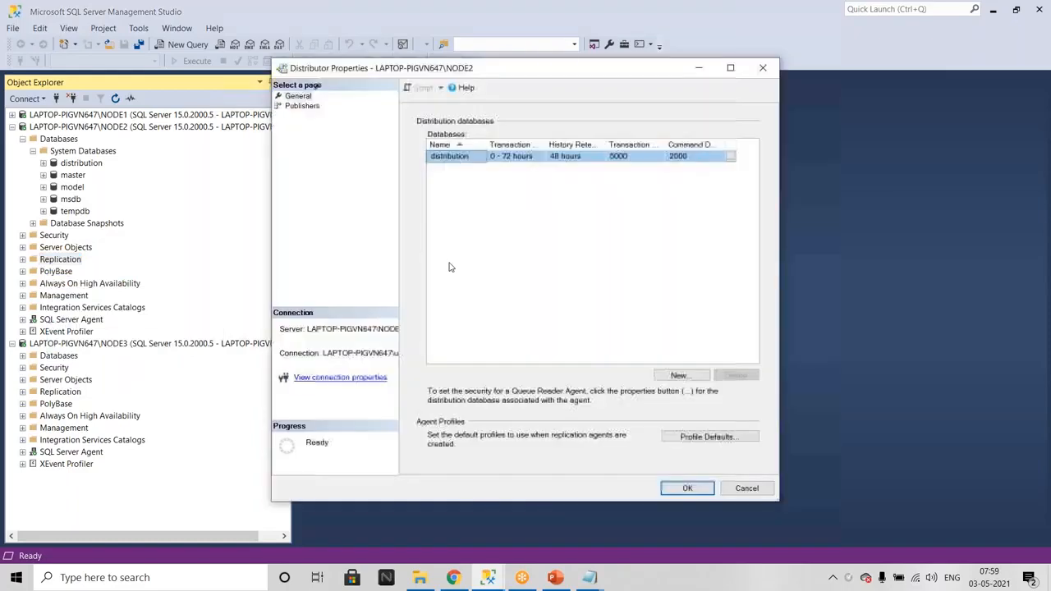
click(302, 107)
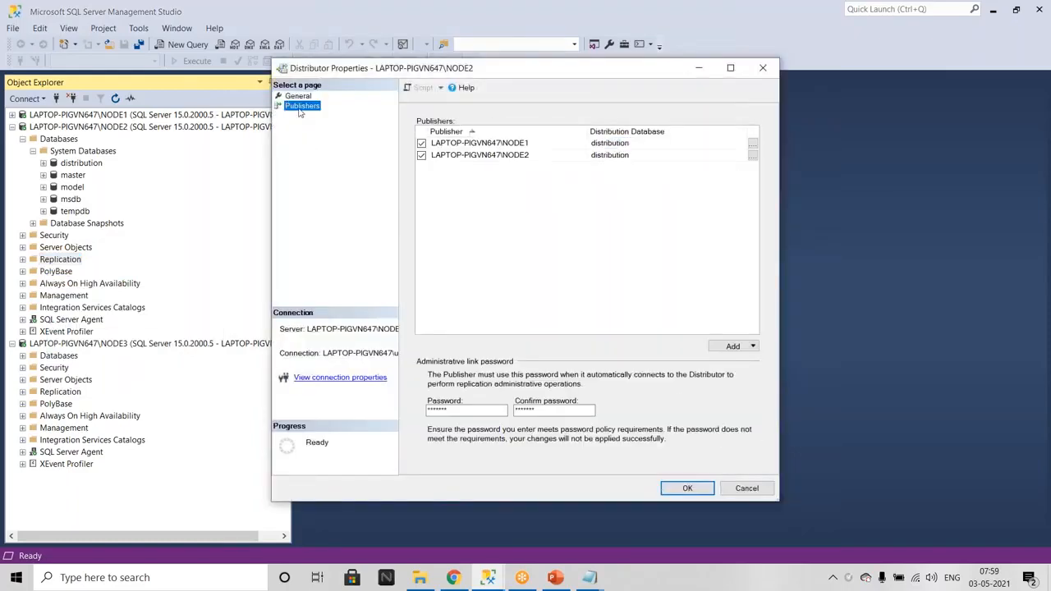
Step: Examine the NODE1 and NODE2 Publisher entries and the options for adding a Publisher, and leave the Distributor Properties without changes
click(486, 157)
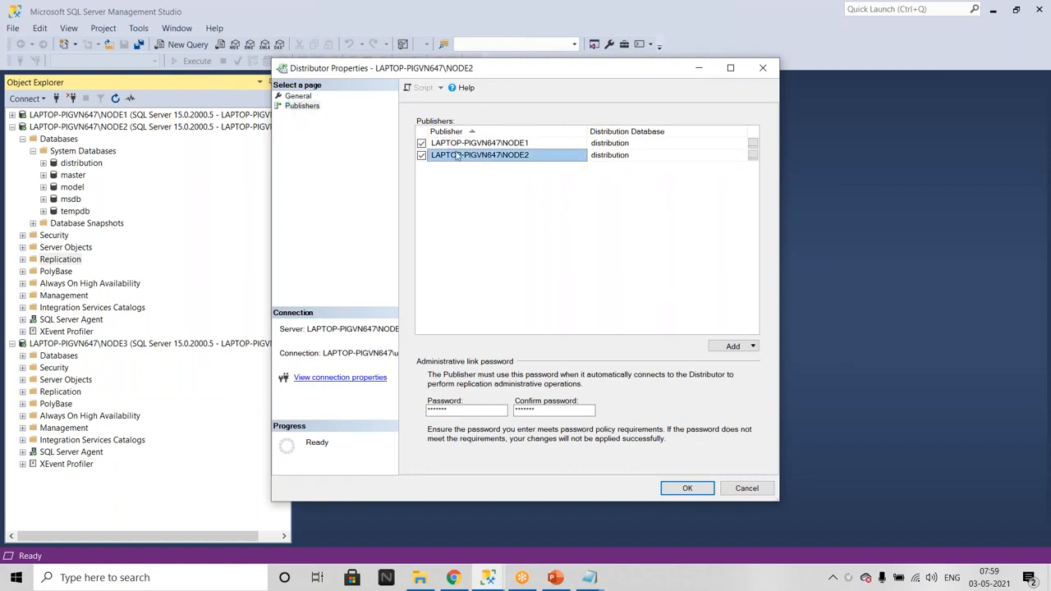
click(421, 155)
click(488, 145)
click(422, 143)
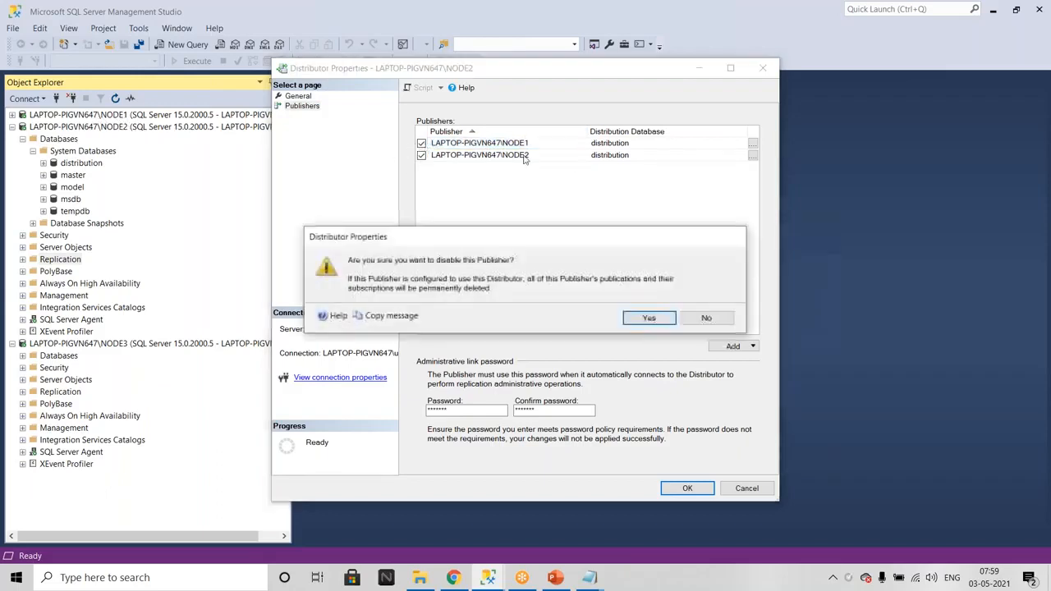
click(705, 320)
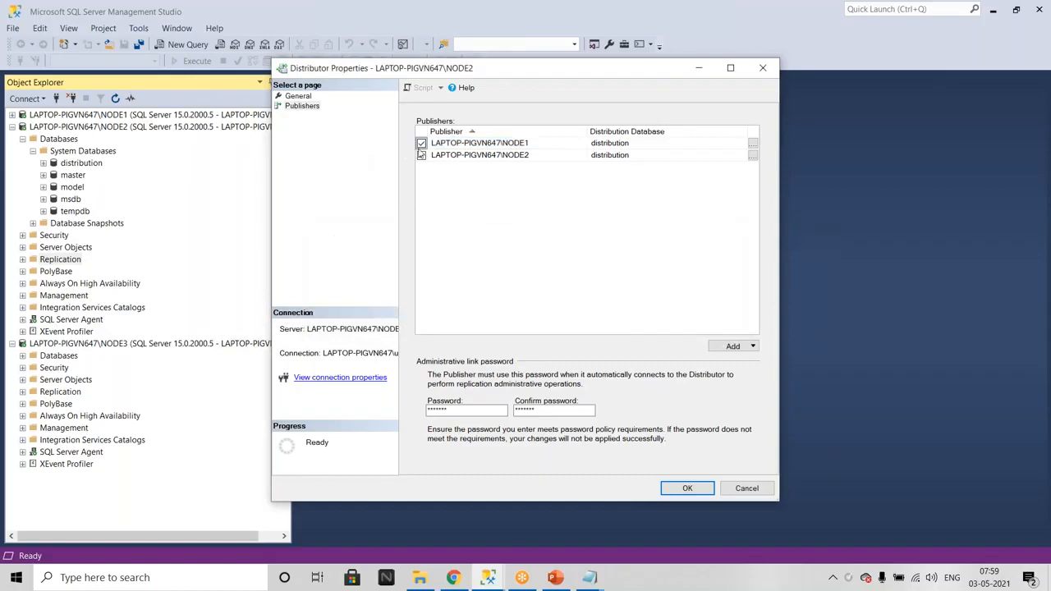
click(752, 346)
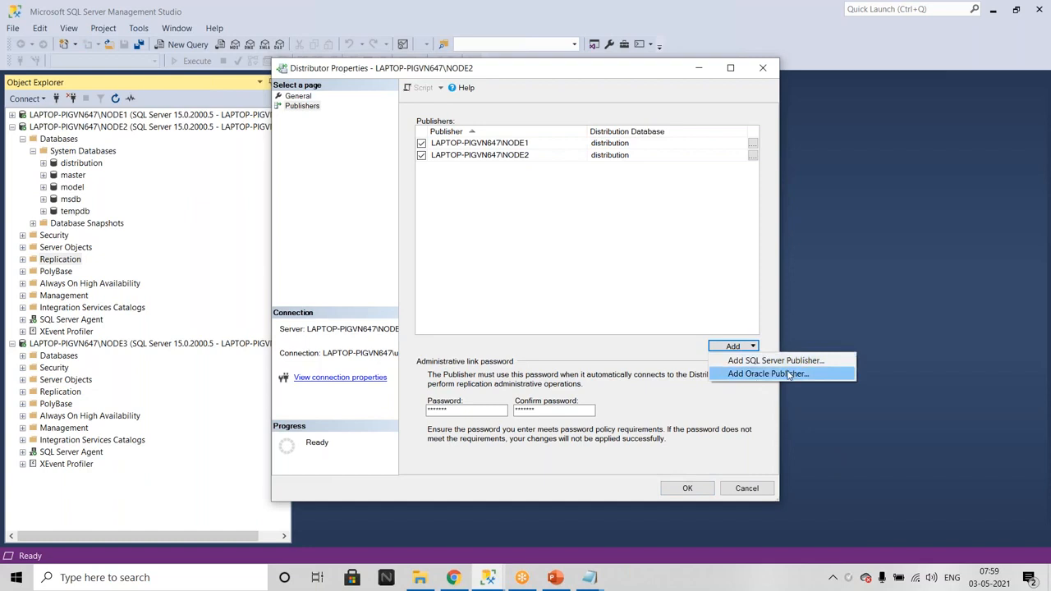
click(747, 488)
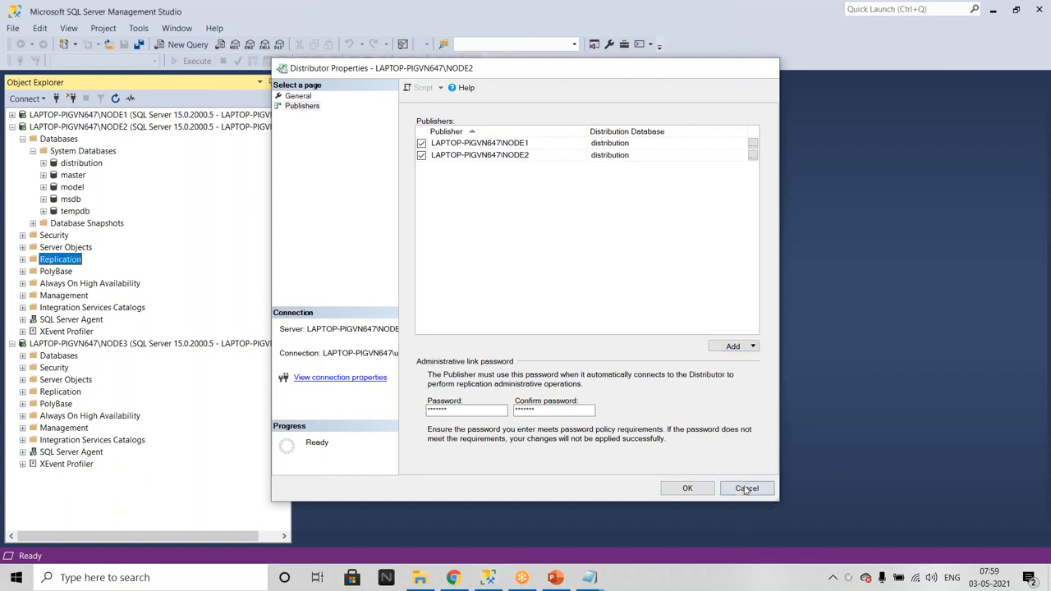
Step: Collapse NODE2 and start a new local publication on NODE3, continuing to the choice of Distributor
click(27, 128)
click(11, 127)
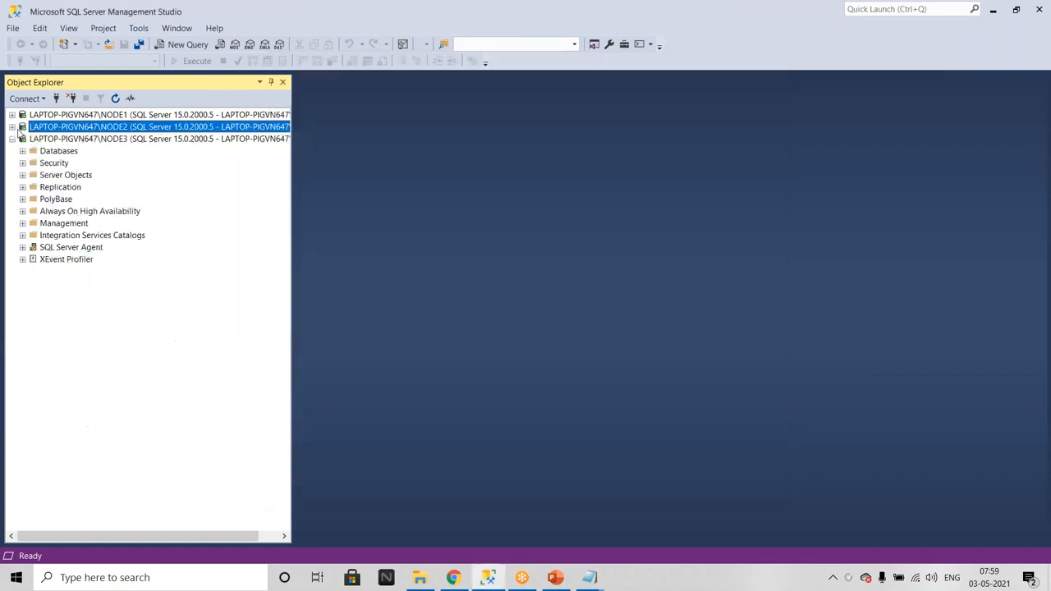
click(23, 189)
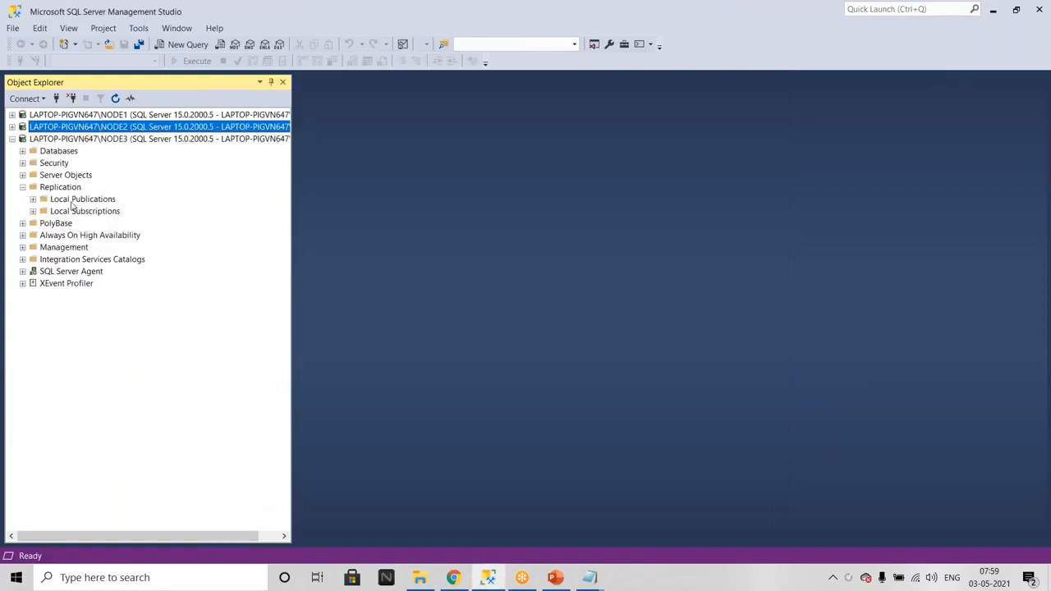
right_click(74, 203)
click(120, 206)
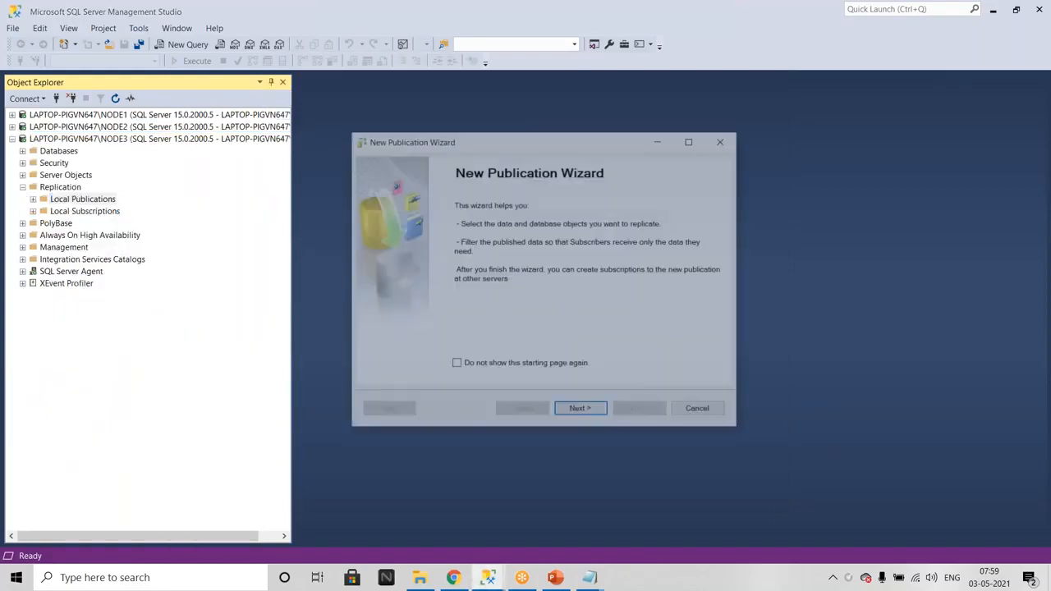
click(582, 411)
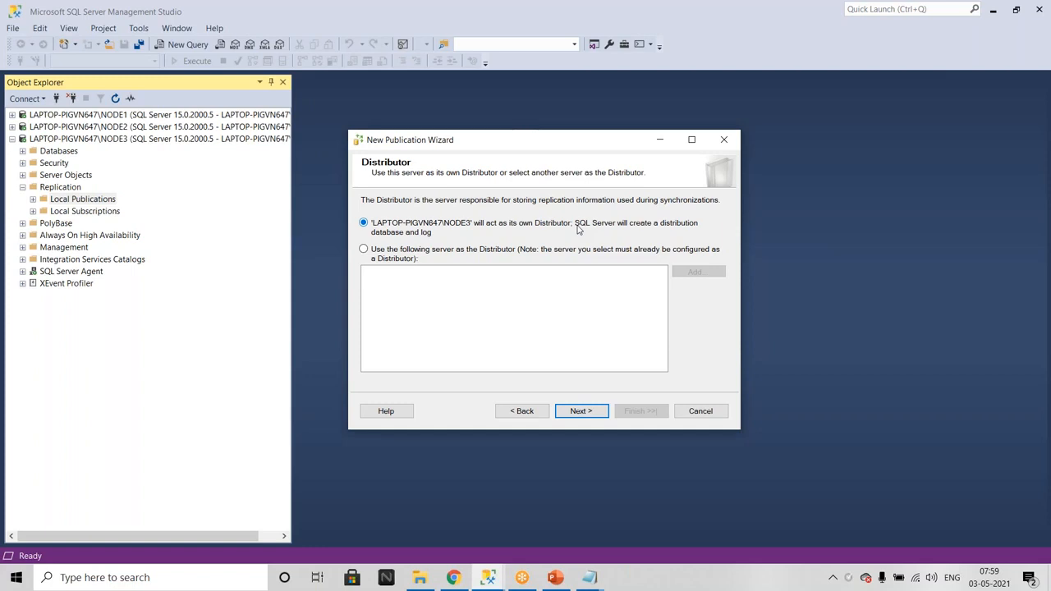
Step: Try to add NODE2 with Windows Authentication as the Distributor for NODE3's publication, and cancel the wizard
click(409, 258)
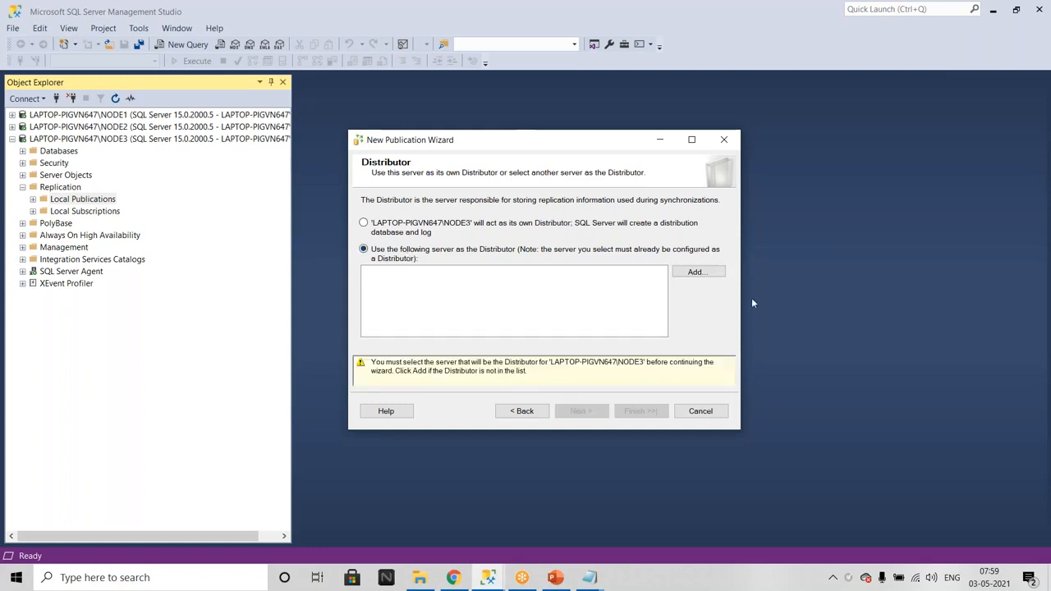
click(704, 276)
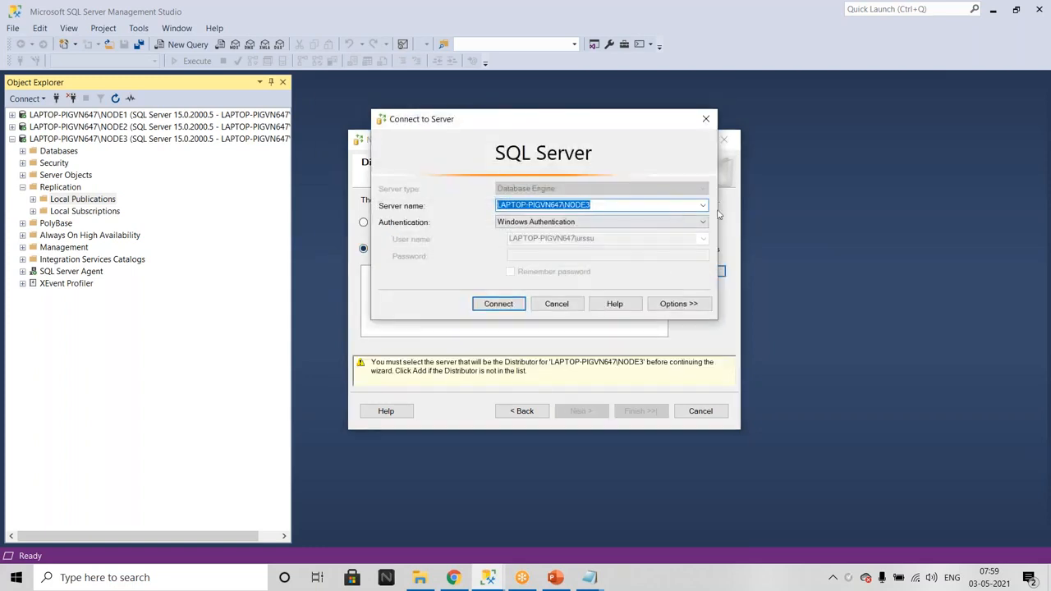
click(703, 206)
click(593, 225)
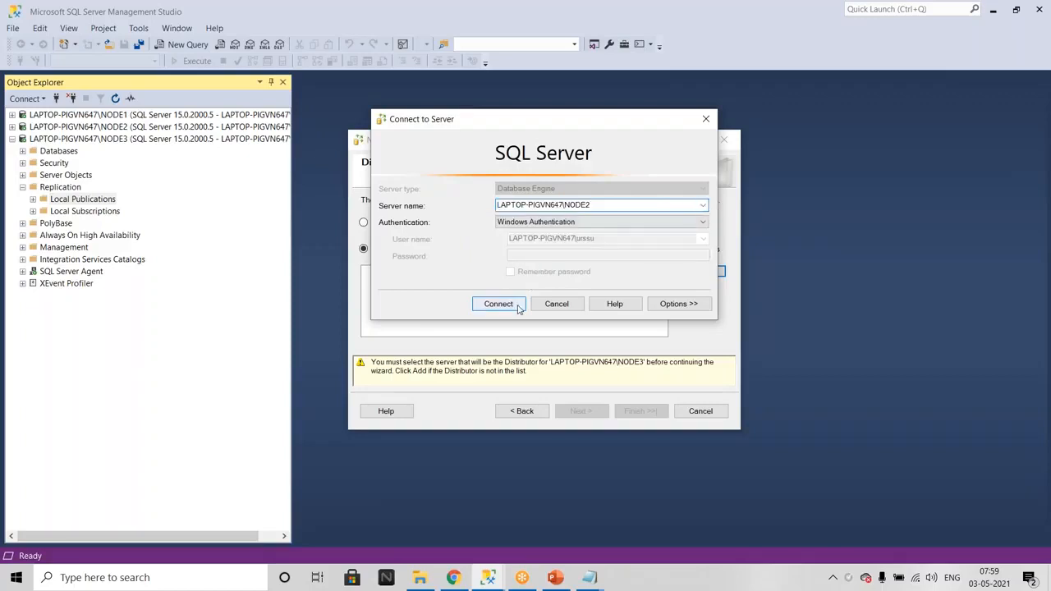
click(498, 304)
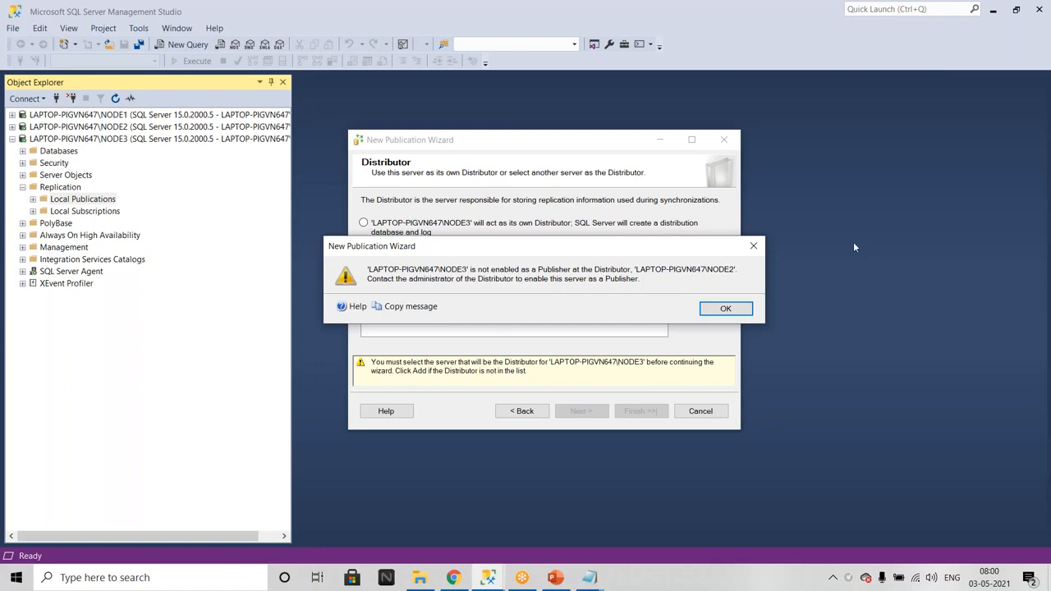
click(724, 311)
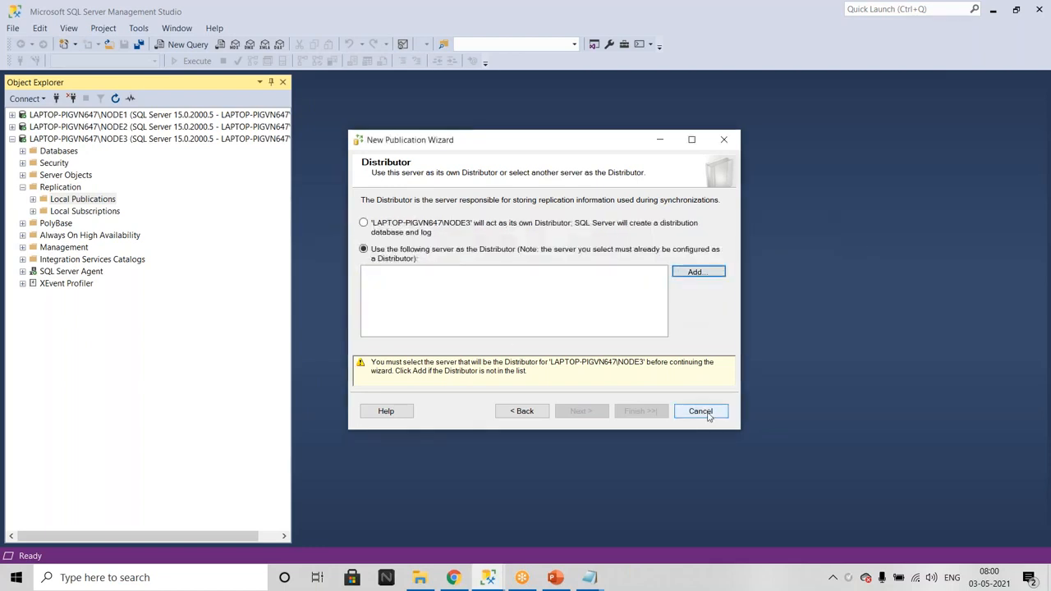
click(700, 411)
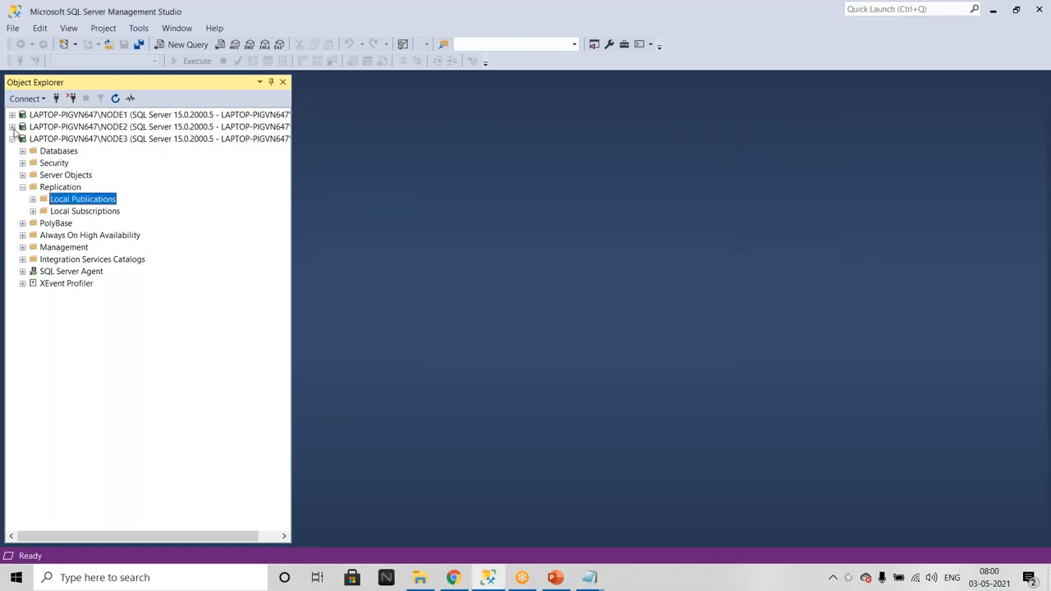
Step: Expand NODE2 to point out its replication options and distribution database alongside the NODE1 and NODE3 servers, and collapse it again
click(12, 128)
right_click(61, 260)
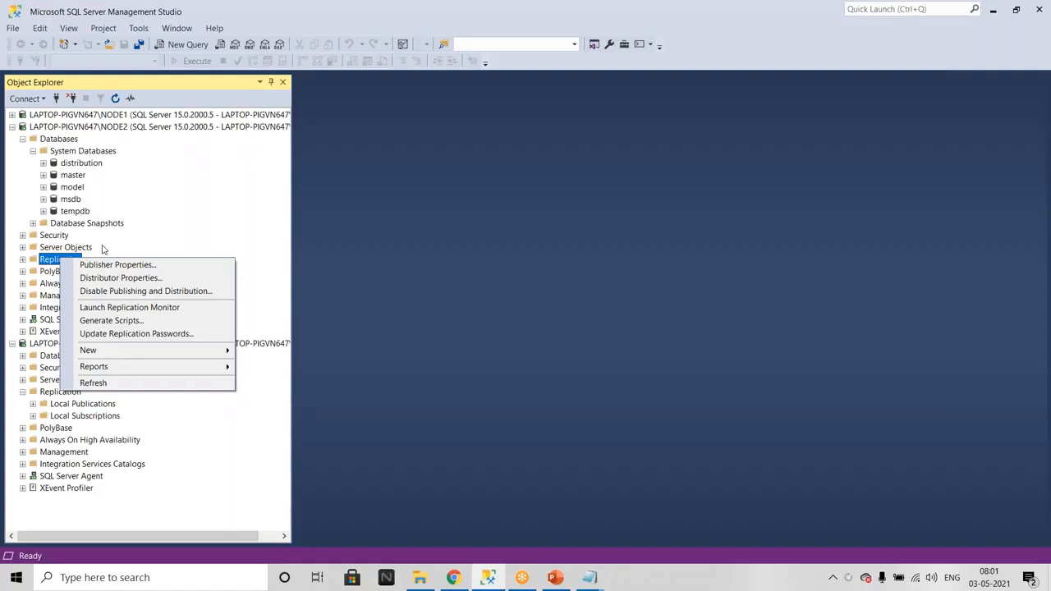
click(82, 168)
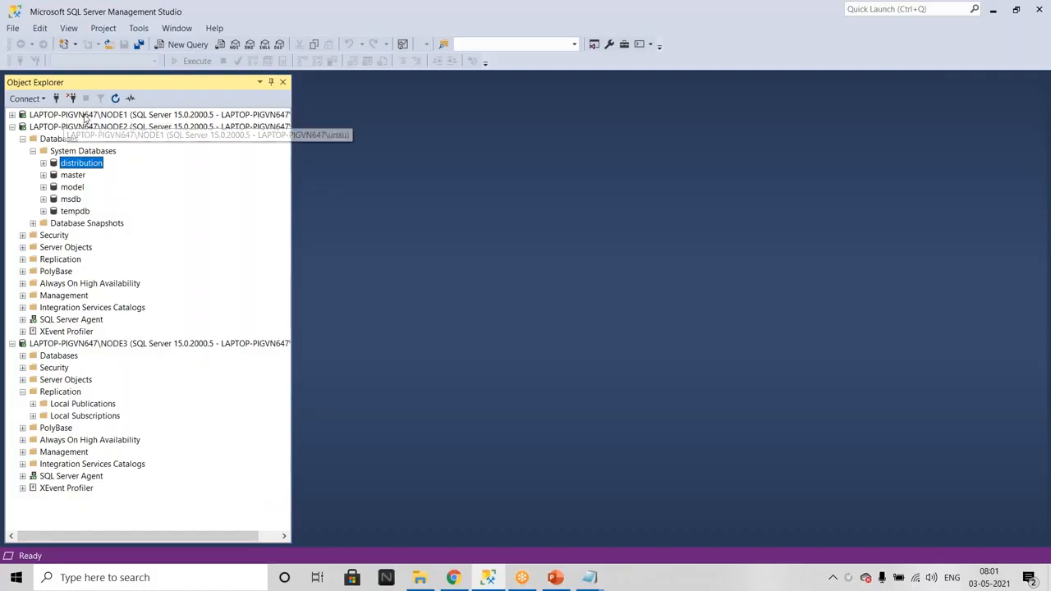
click(67, 116)
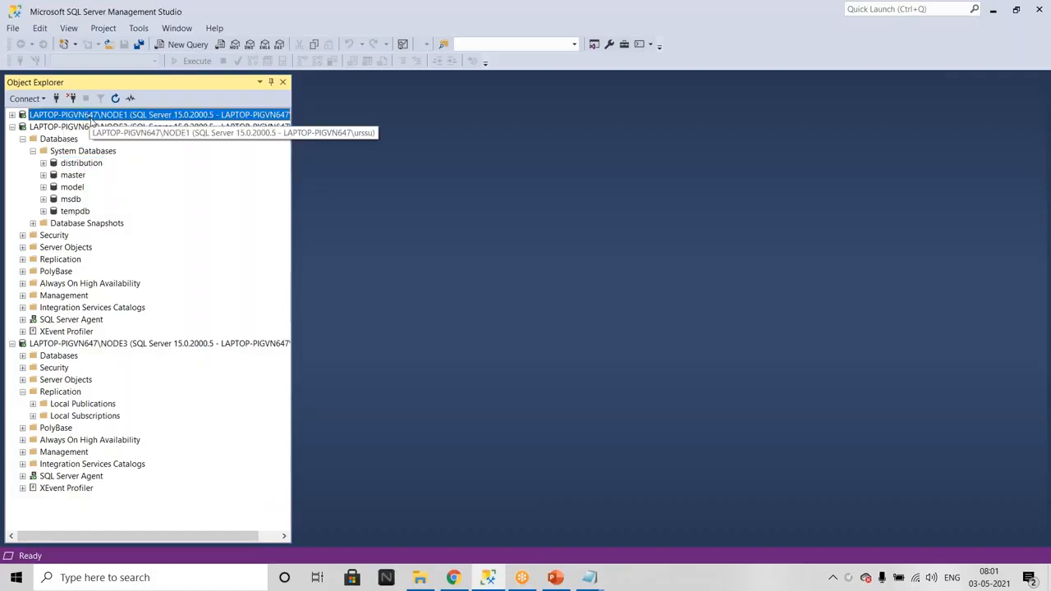
click(74, 344)
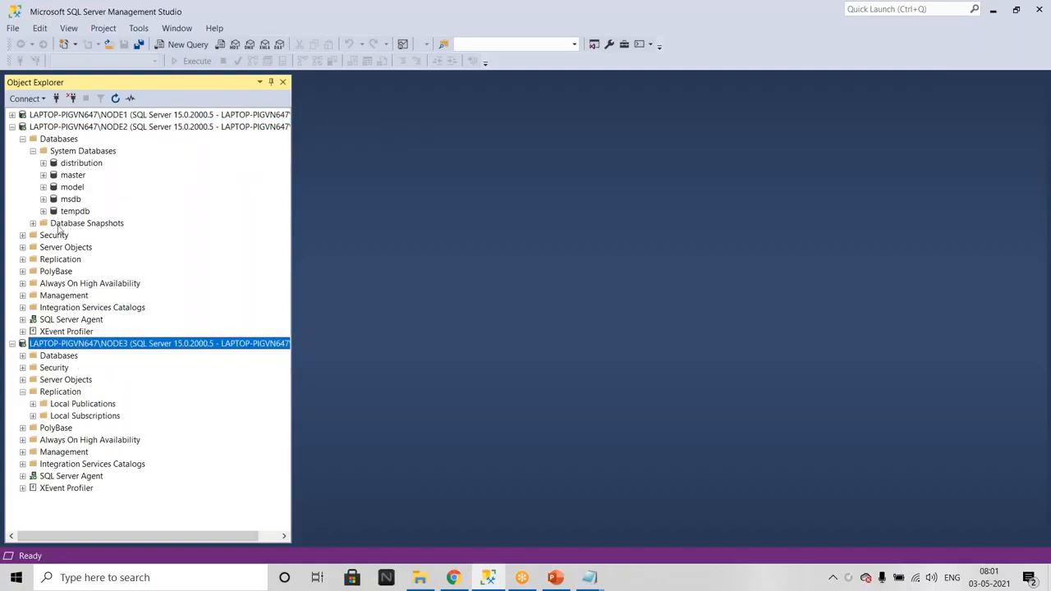
click(83, 164)
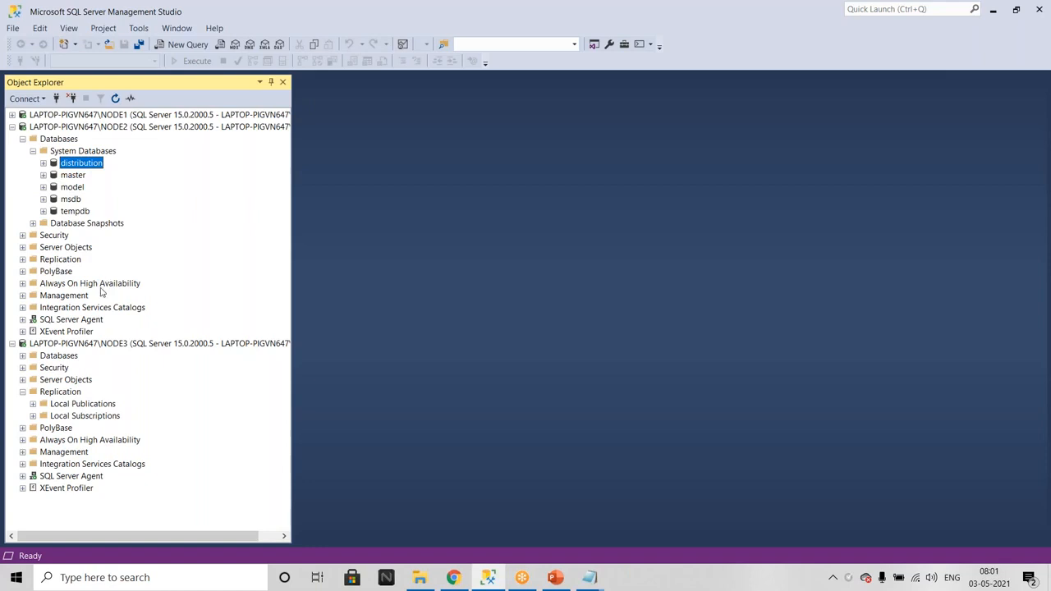
click(11, 126)
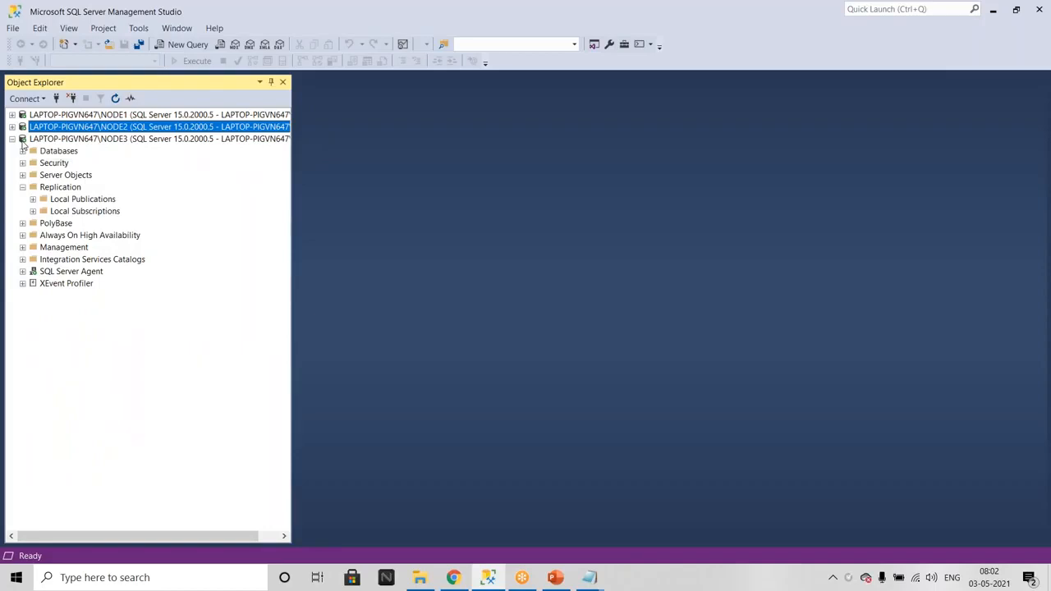
Step: Expand NODE1 and collapse its AdventureWorks2014, System Databases and Databases nodes
double_click(22, 116)
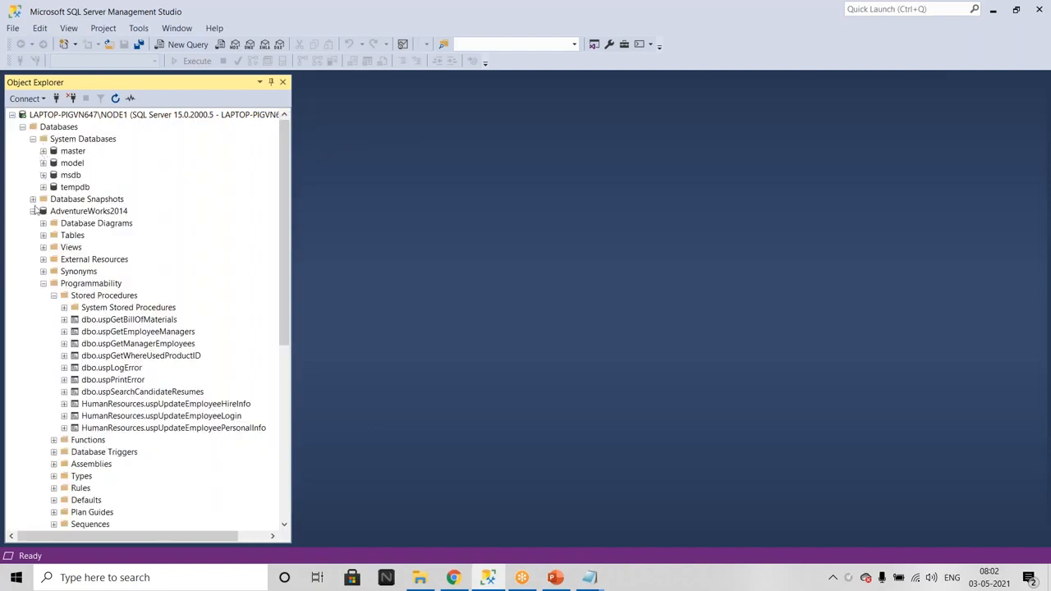
click(33, 211)
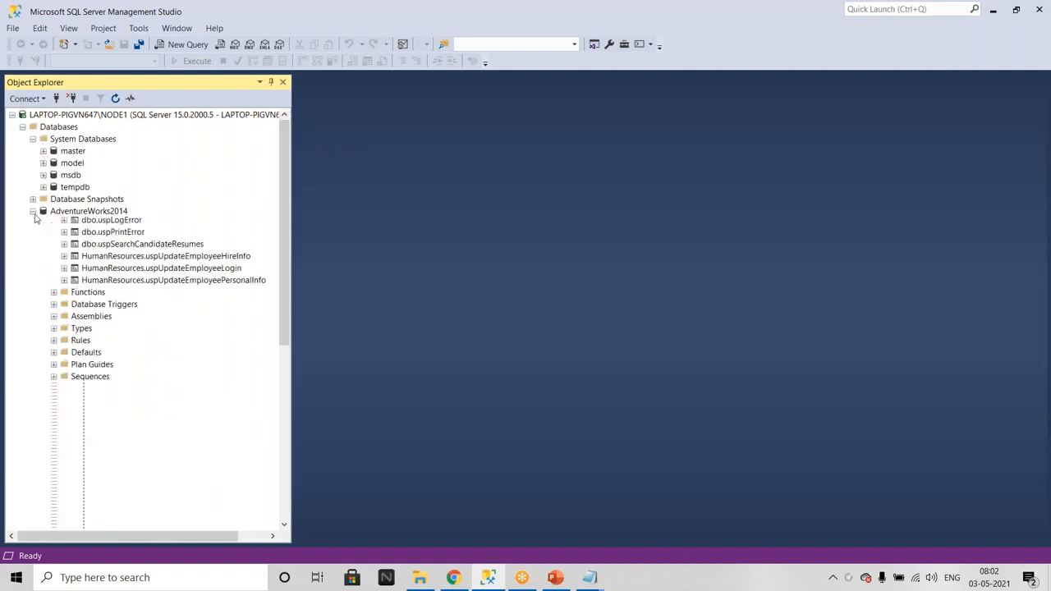
click(32, 139)
click(22, 128)
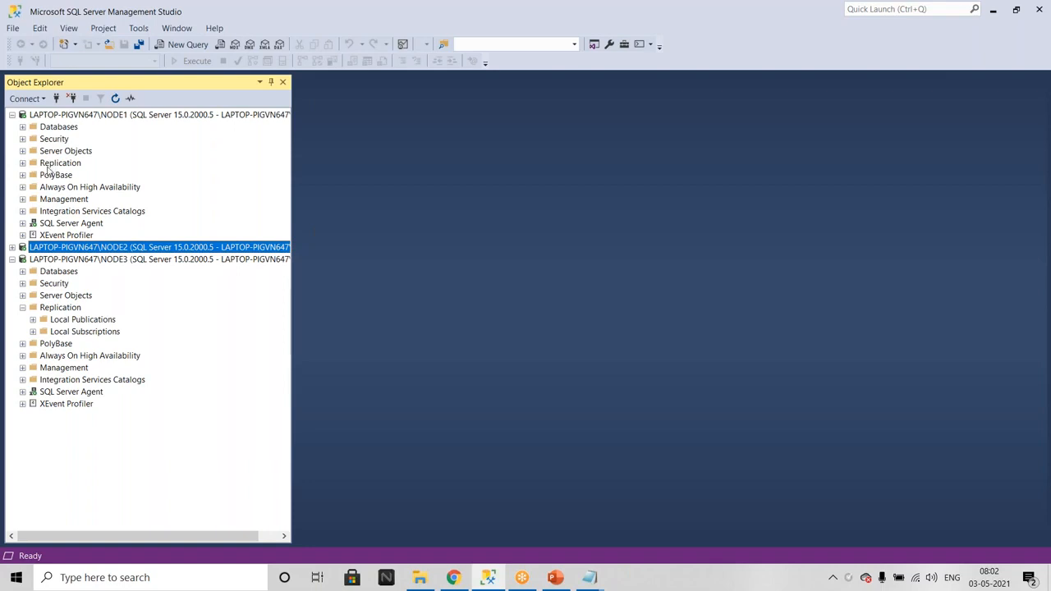
Step: Expand NODE1's Replication folder and start a new local publication, continuing to the choice of Distributor
right_click(49, 166)
click(23, 162)
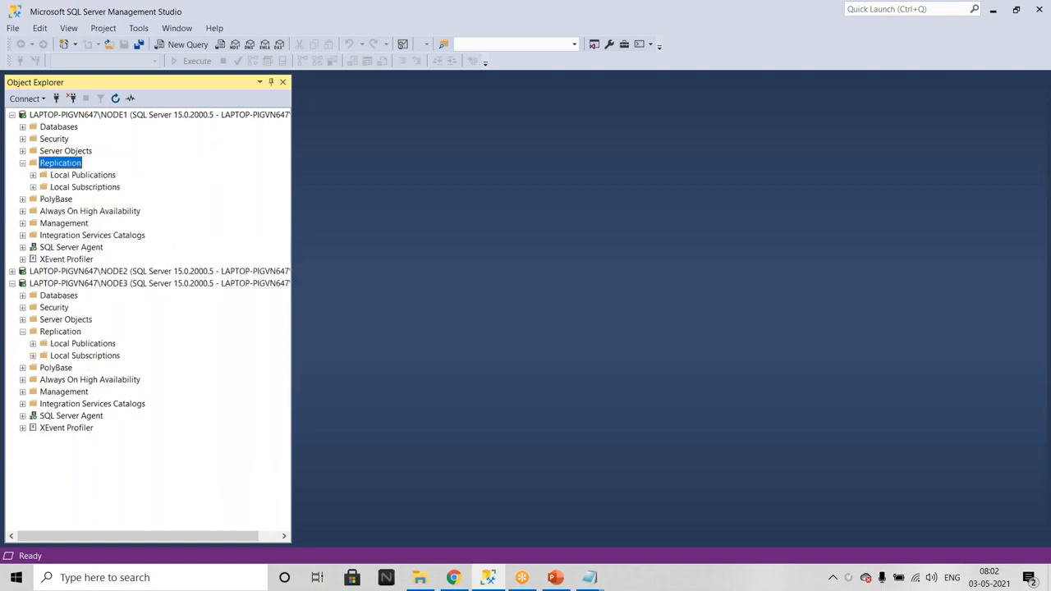
right_click(69, 175)
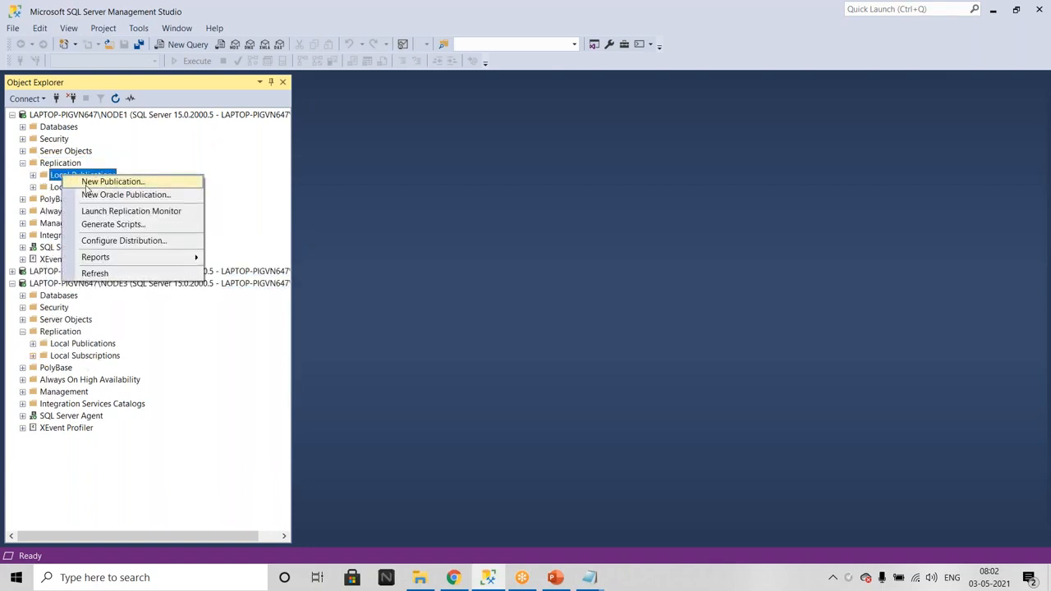
click(115, 182)
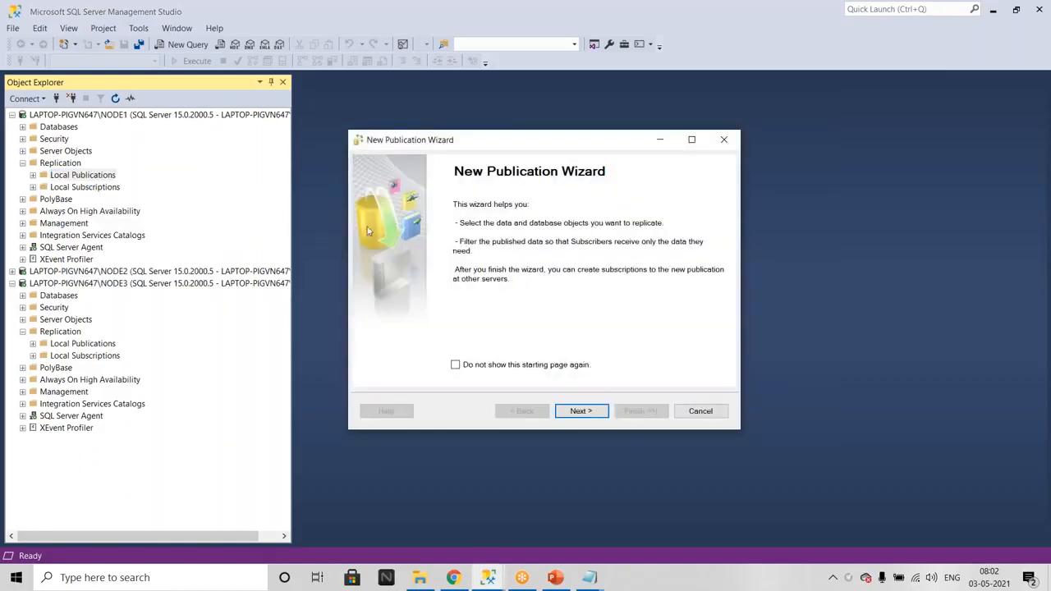
click(586, 411)
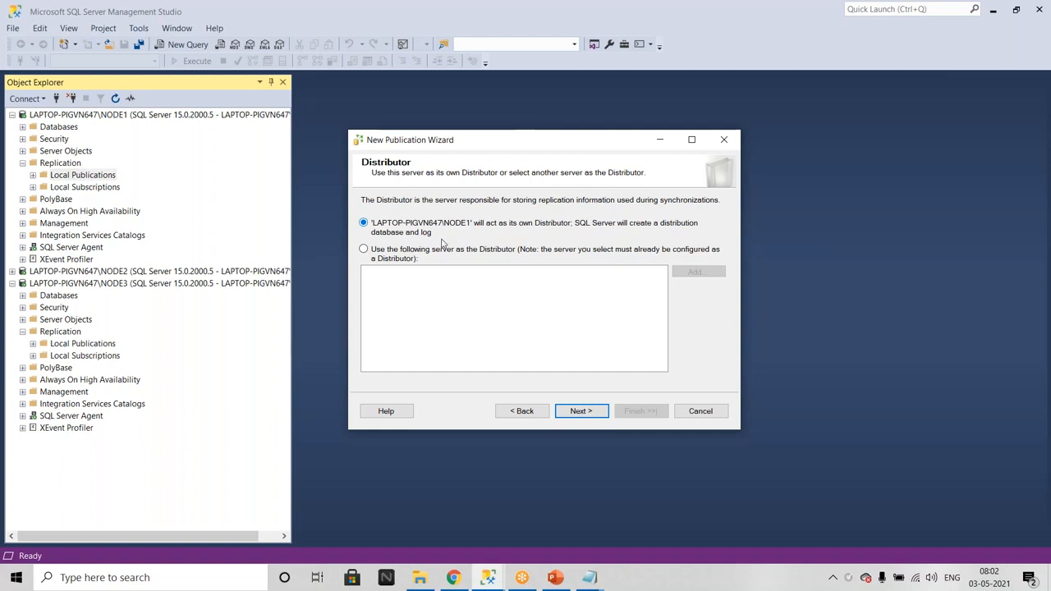
Step: Add NODE2 as the Distributor for NODE1's publication, continue to the administrative password page, and cancel the wizard
click(400, 256)
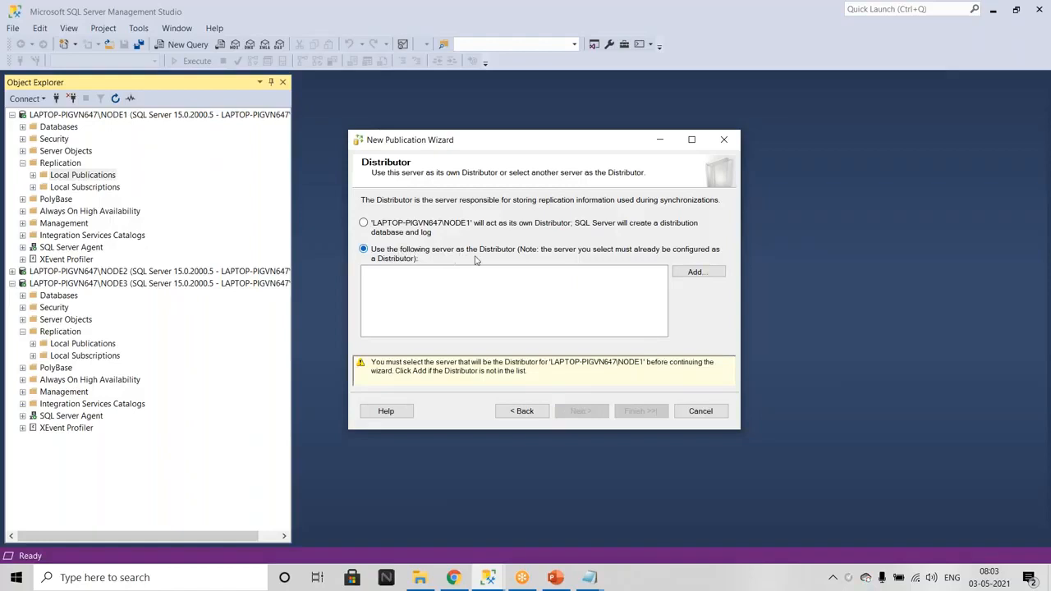
click(696, 275)
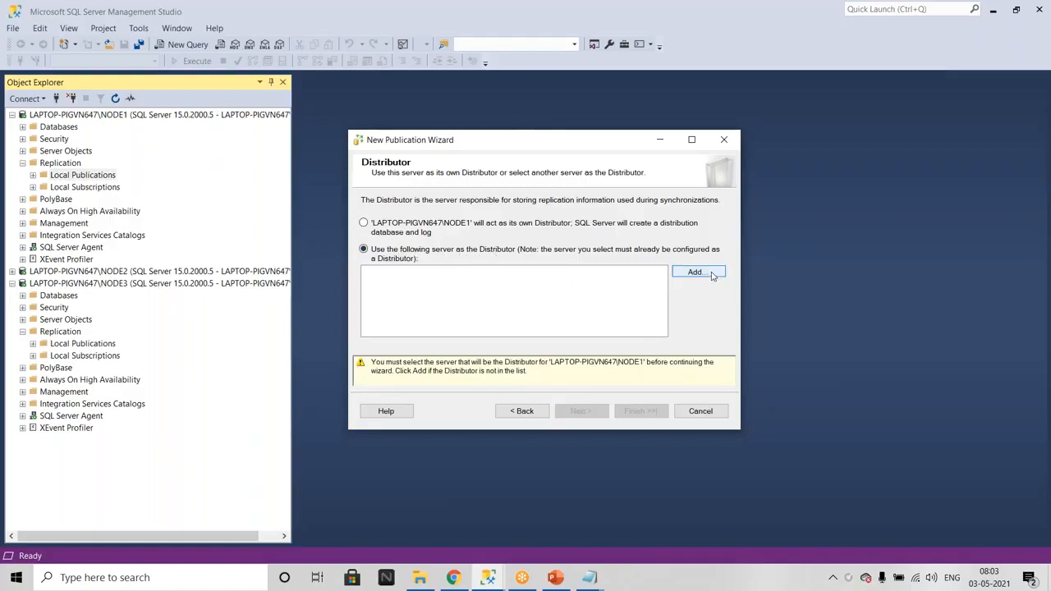
click(496, 305)
click(583, 411)
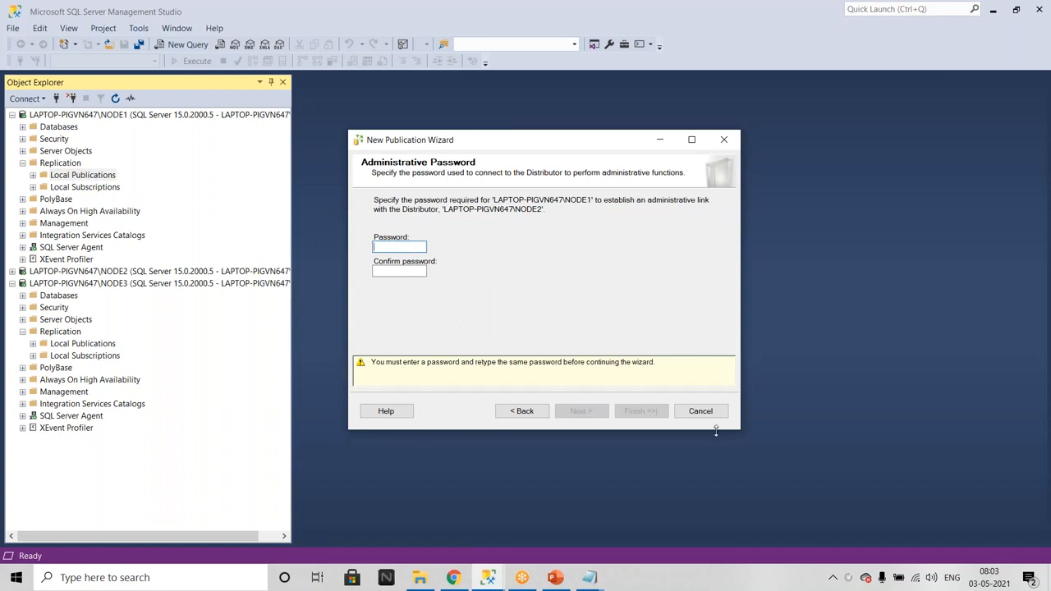
click(701, 410)
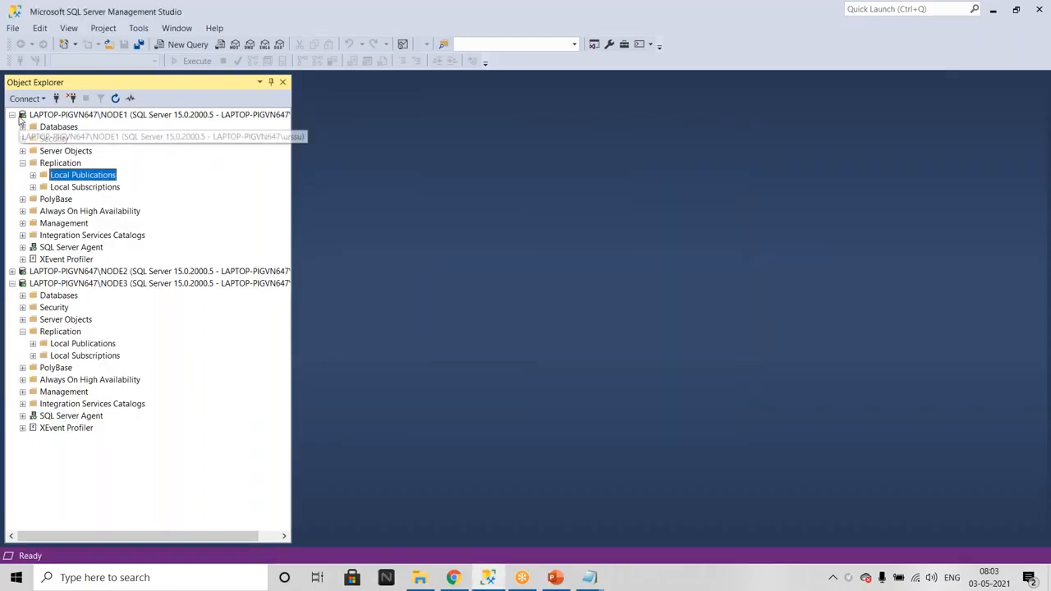
Step: Start a new local publication on NODE2, continue to the choice of publication database, and cancel the wizard
click(12, 115)
click(11, 126)
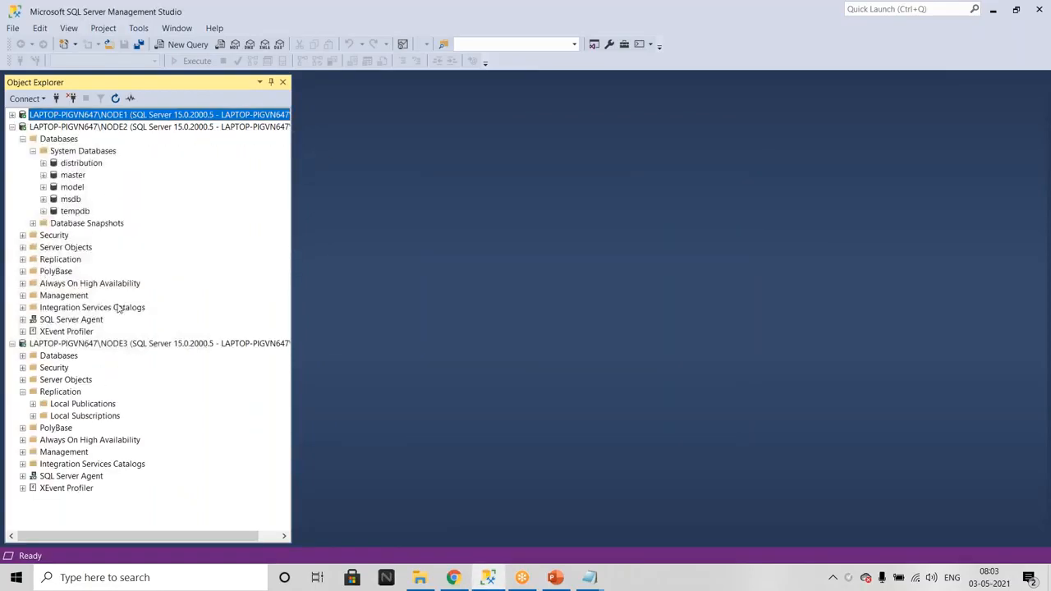
click(22, 260)
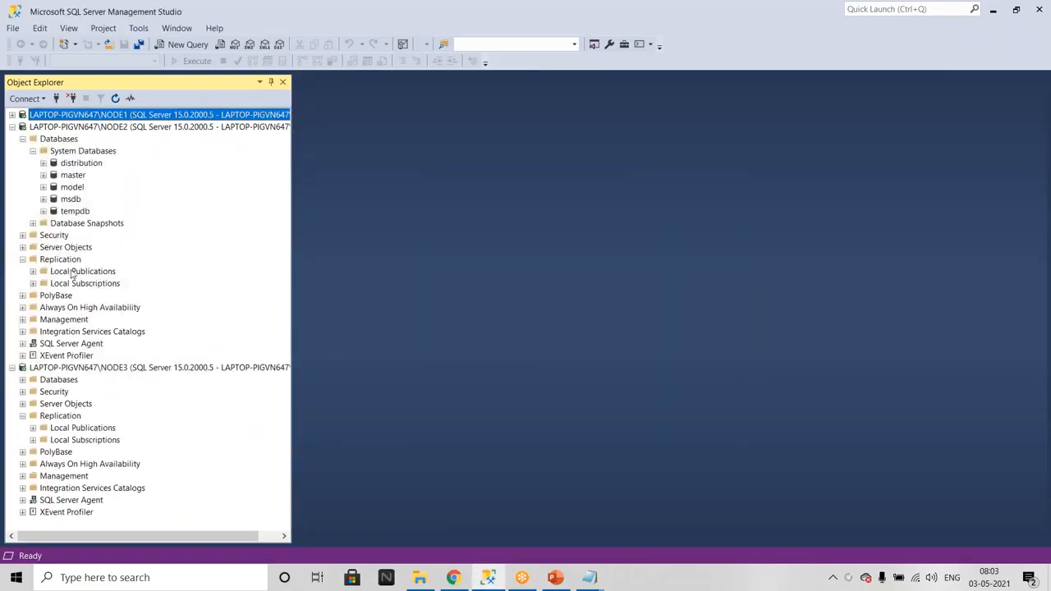
right_click(73, 273)
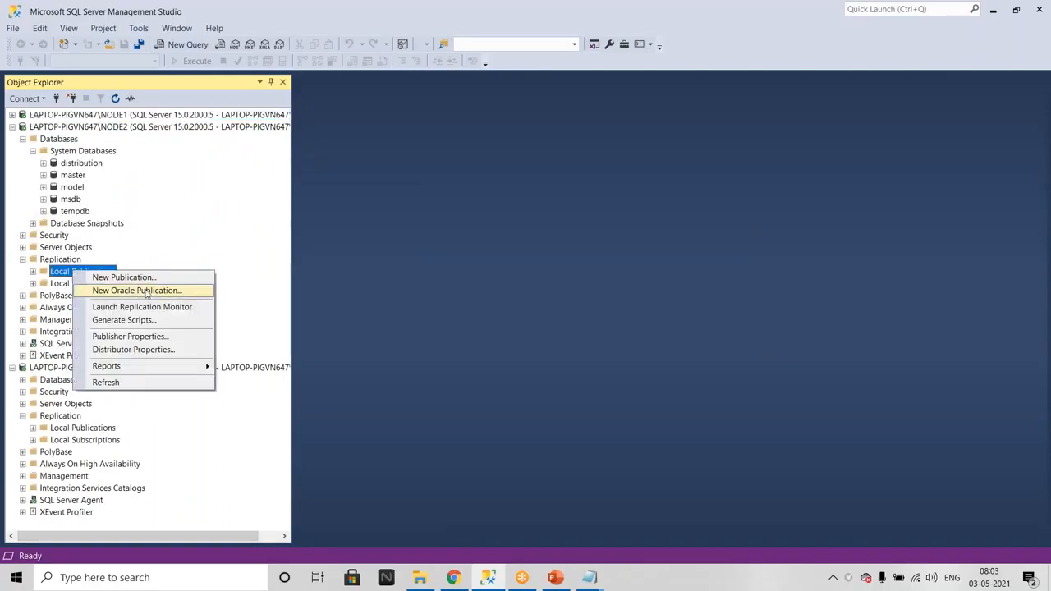
click(123, 278)
click(580, 411)
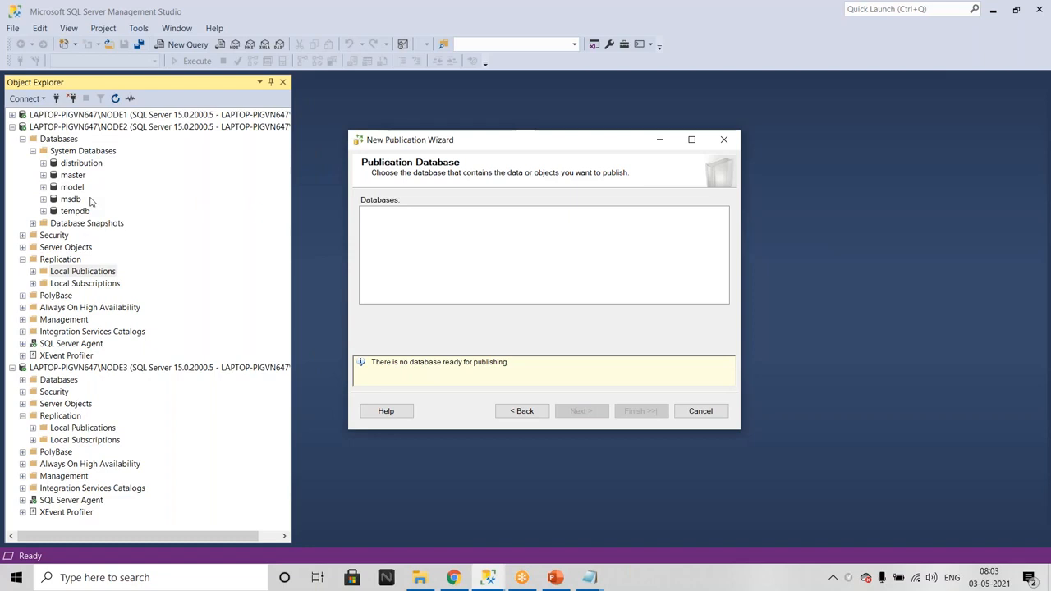
click(700, 412)
click(11, 126)
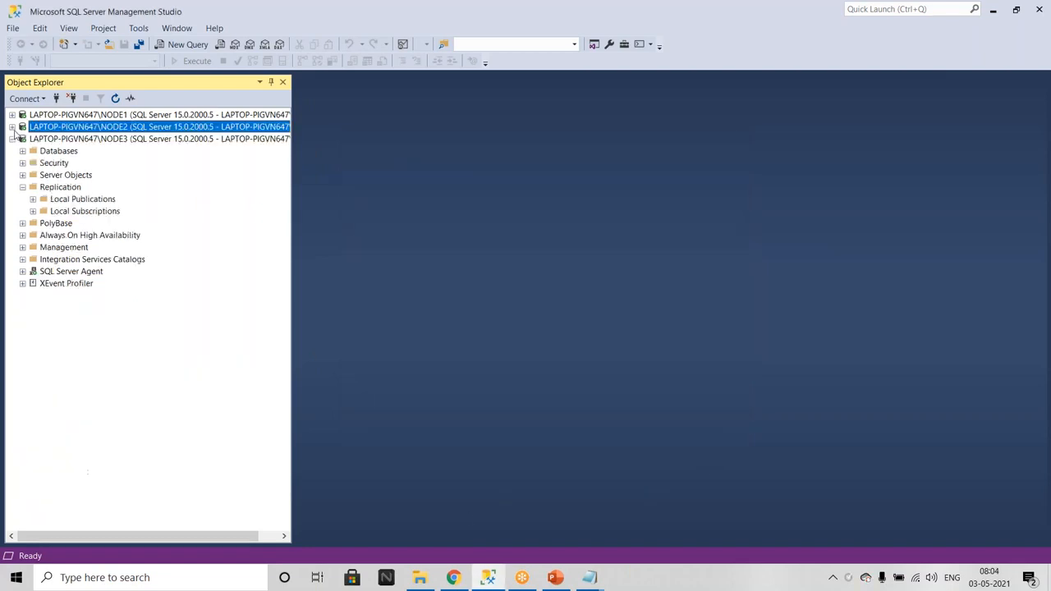
Step: Start a new local publication on NODE1 and connect to NODE2 with Windows Authentication as its Distributor
click(12, 114)
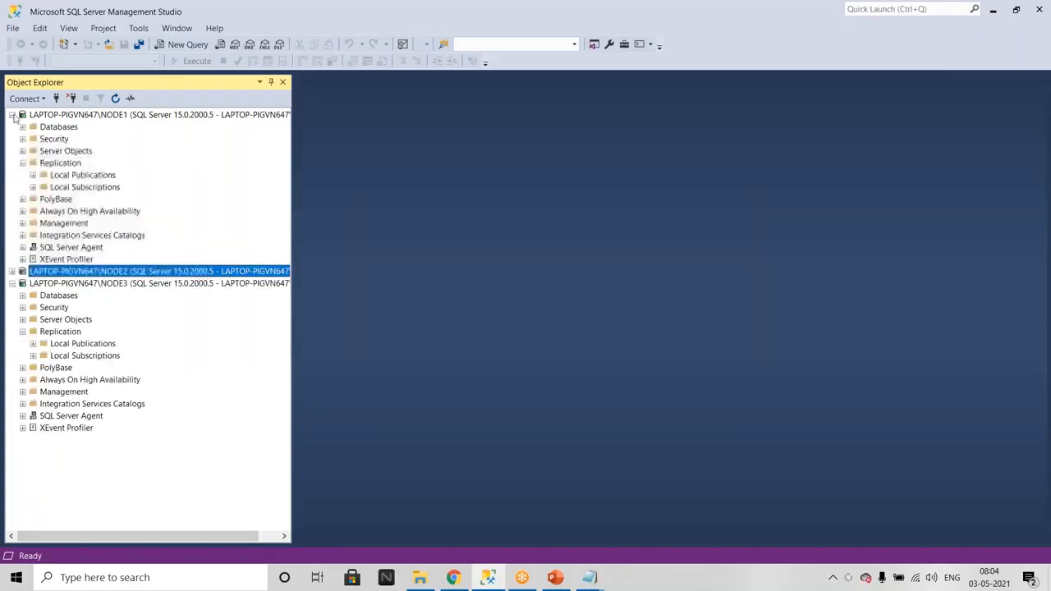
right_click(78, 175)
click(121, 186)
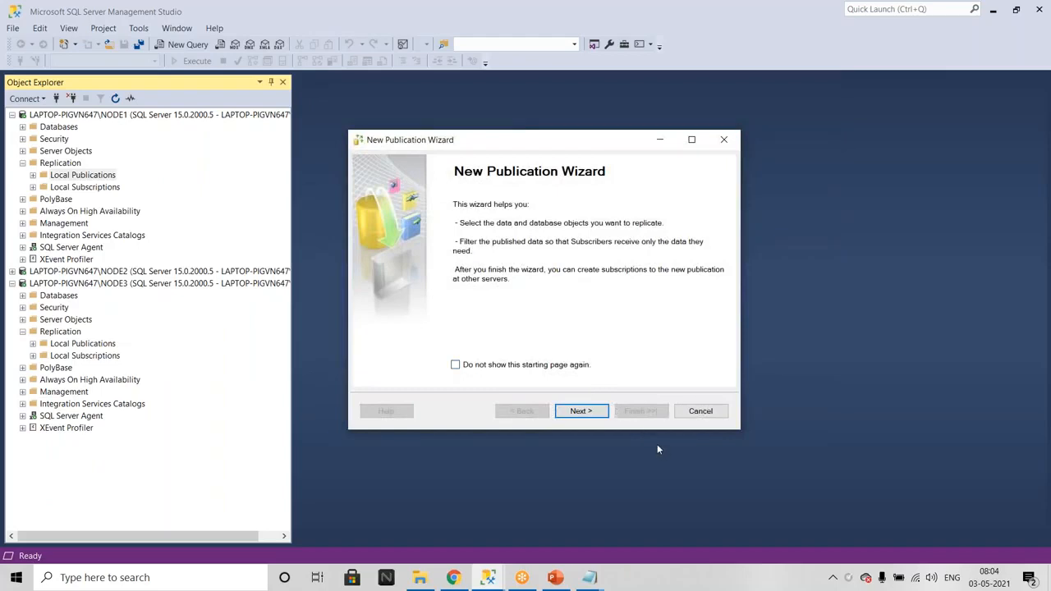
click(576, 413)
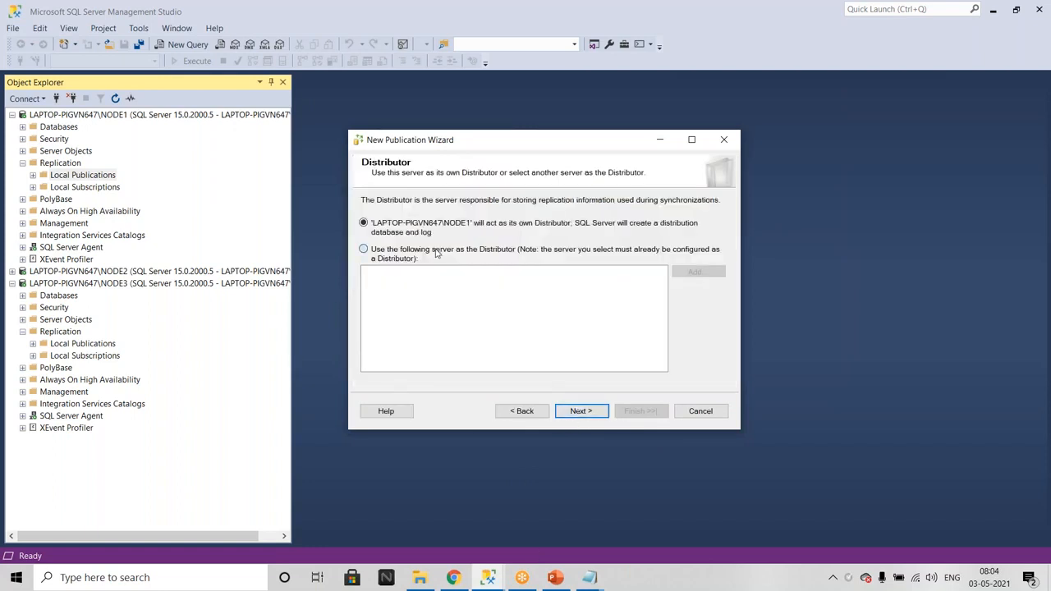
click(439, 254)
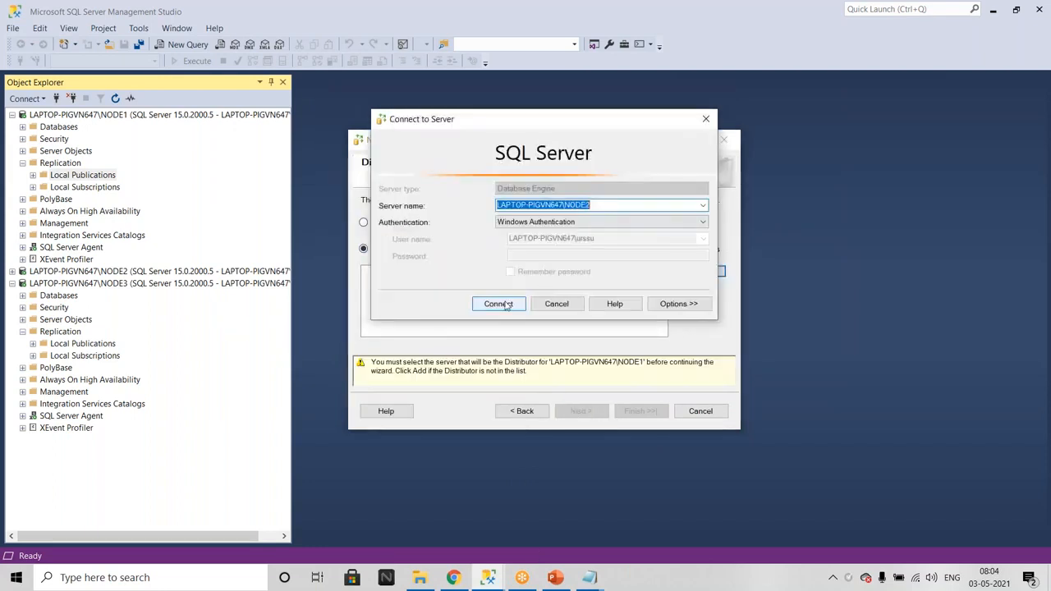
click(499, 306)
click(581, 410)
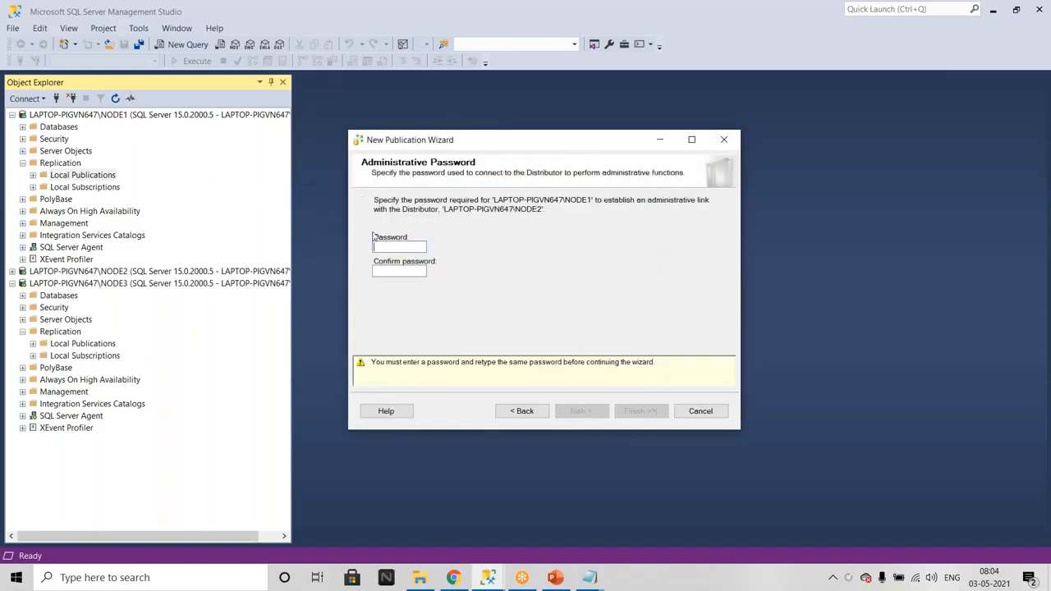
Step: Enter and confirm the administrative password for NODE1's link to the Distributor, continuing to the publication database choice
text(***)
click(391, 270)
text(***)
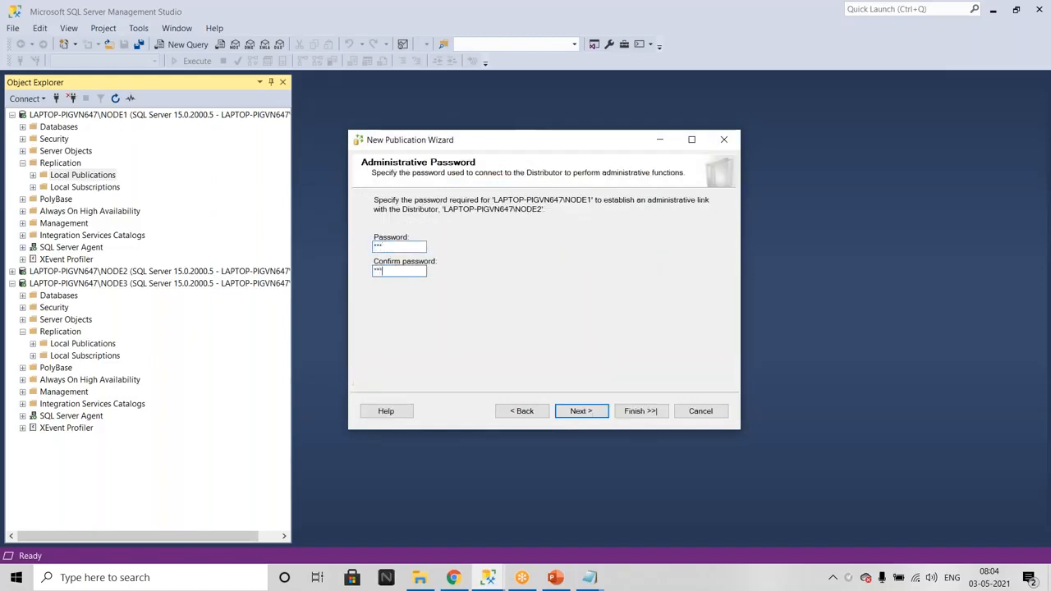
click(580, 410)
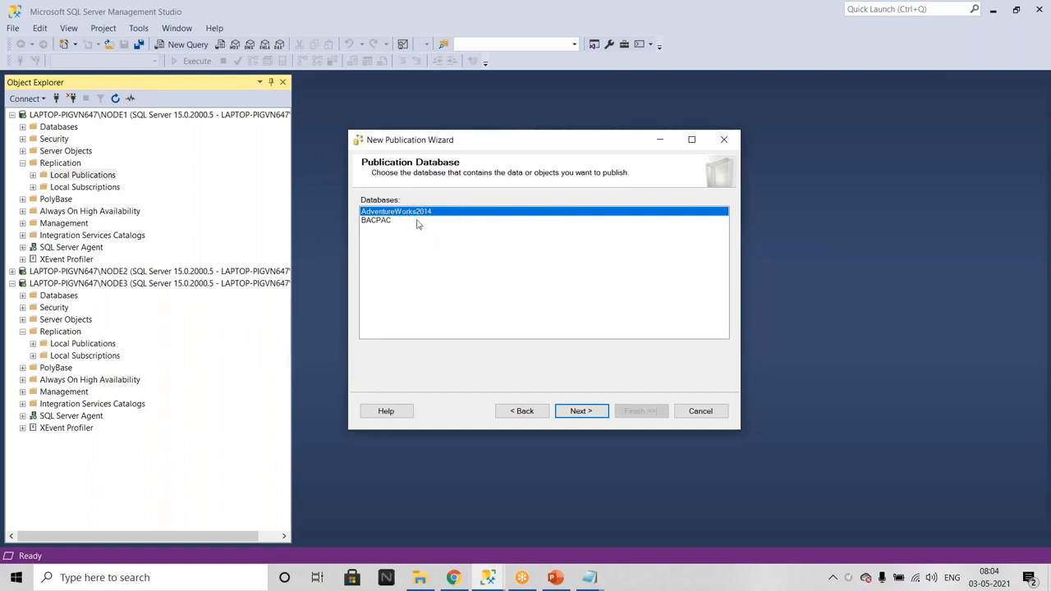
Step: Continue with AdventureWorks2014 as the publication database and examine the descriptions of the available publication types
click(567, 410)
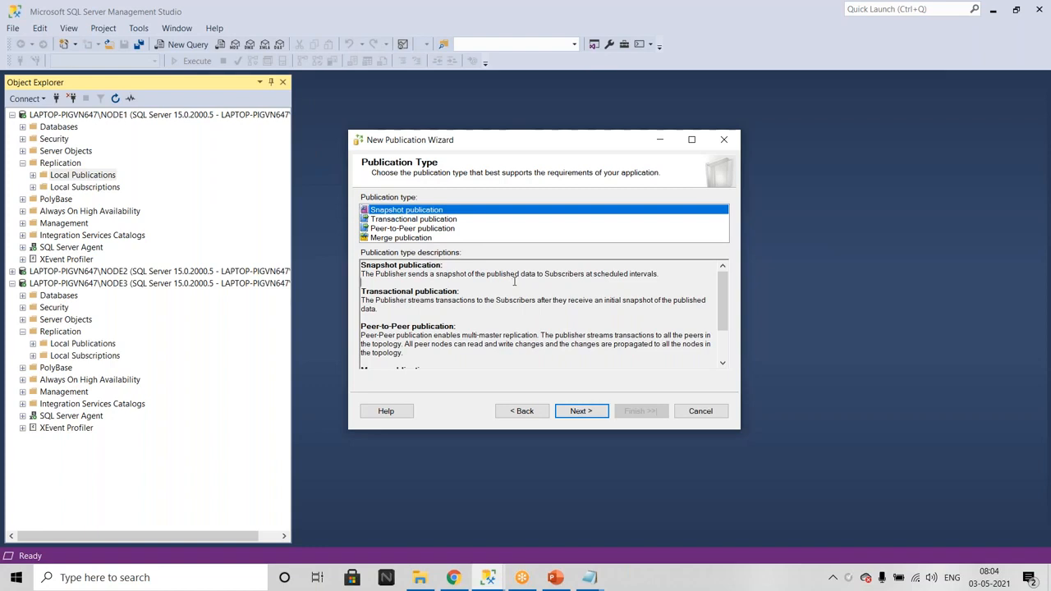
scroll(438, 309, down, 2)
scroll(491, 352, up, 3)
drag(659, 274, 361, 265)
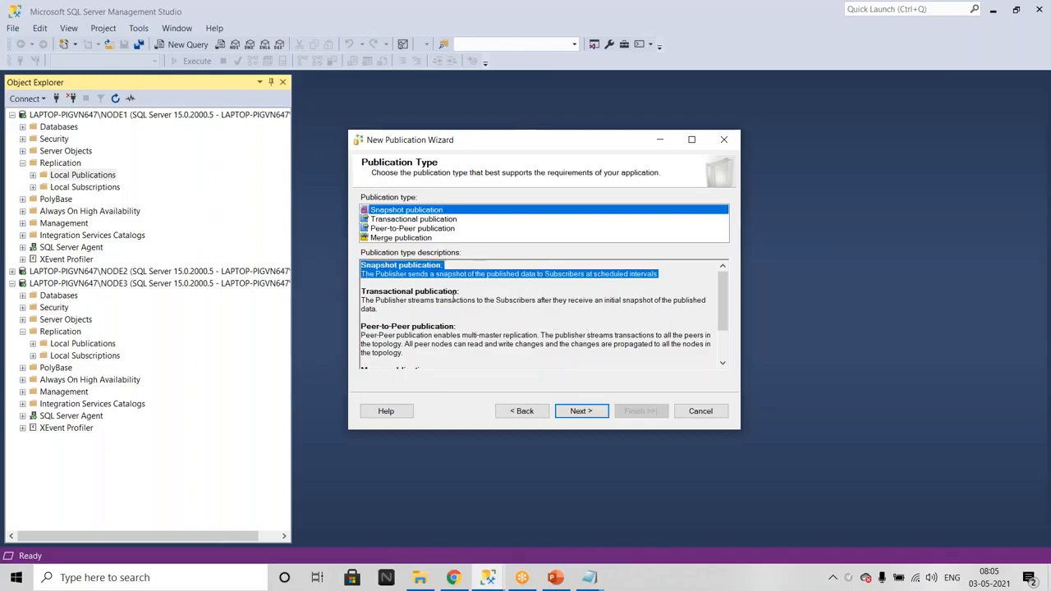
drag(400, 314, 337, 279)
scroll(555, 279, down, 2)
drag(582, 364, 327, 321)
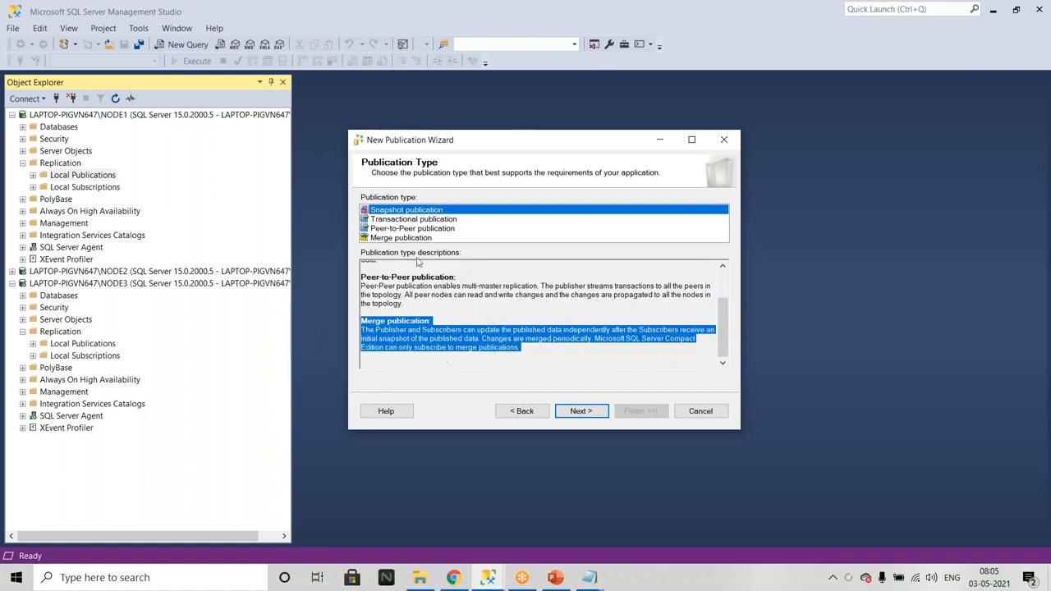
scroll(449, 314, up, 3)
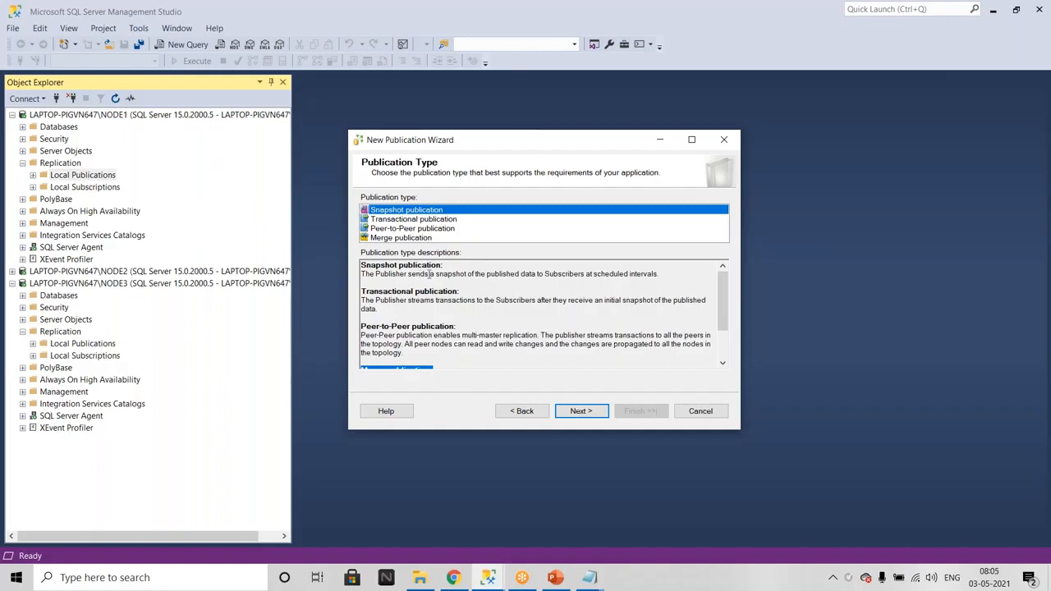
Step: Select Transactional publication, highlight its description about the initial snapshot, and cancel the wizard
click(398, 221)
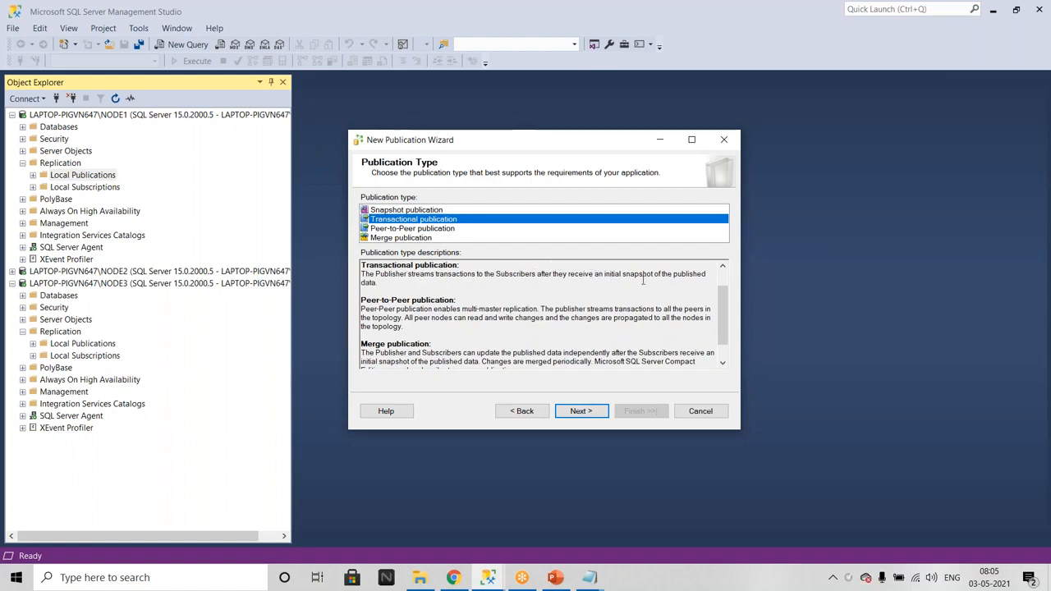
drag(653, 273, 542, 267)
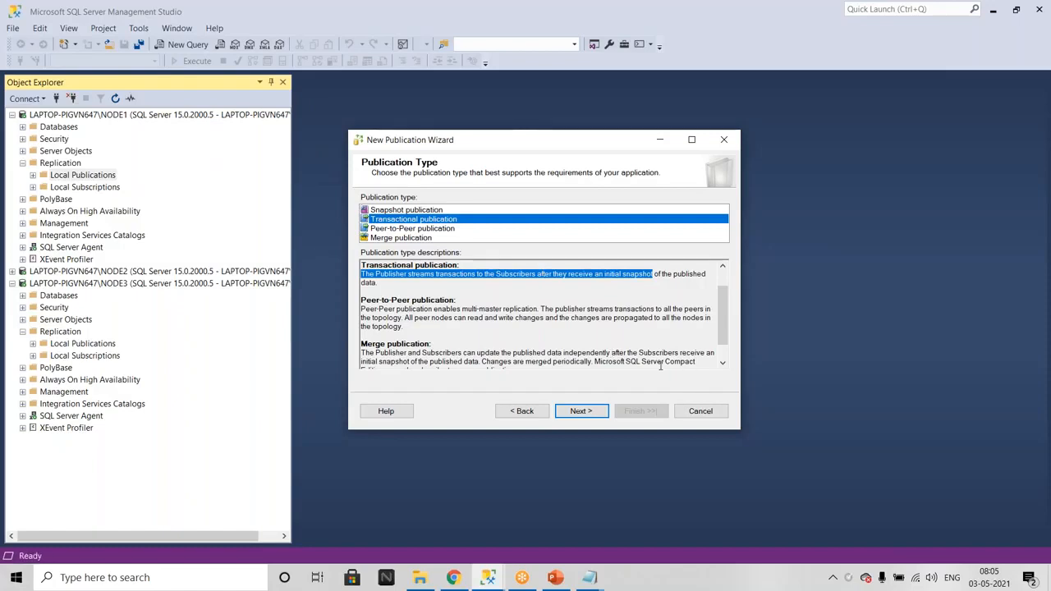
click(703, 411)
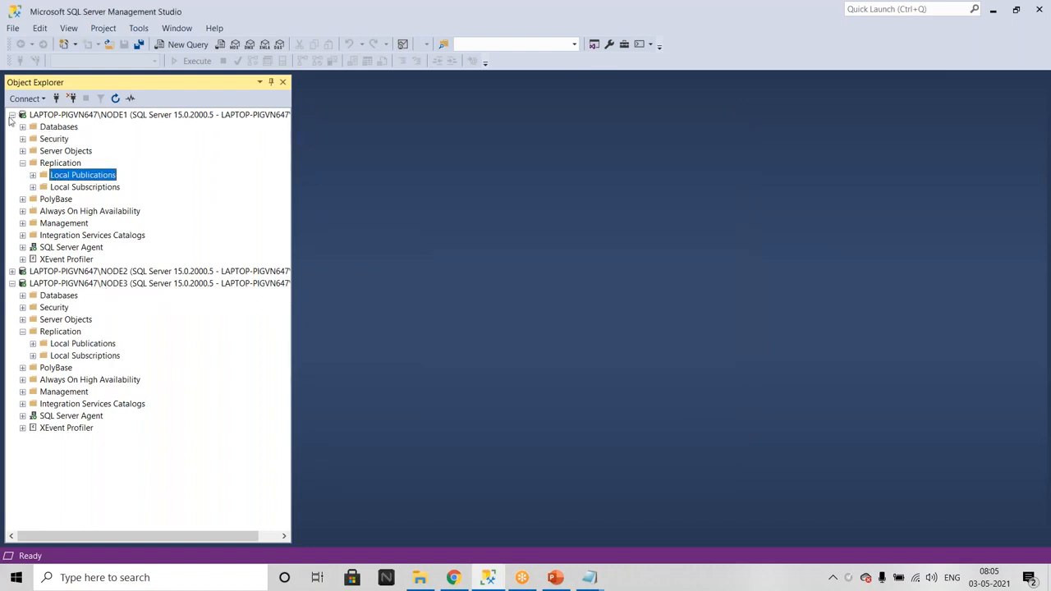
Step: Expand SQL Server Agent on NODE2 and open its Job Activity Monitor in a maximized window
click(11, 115)
click(12, 127)
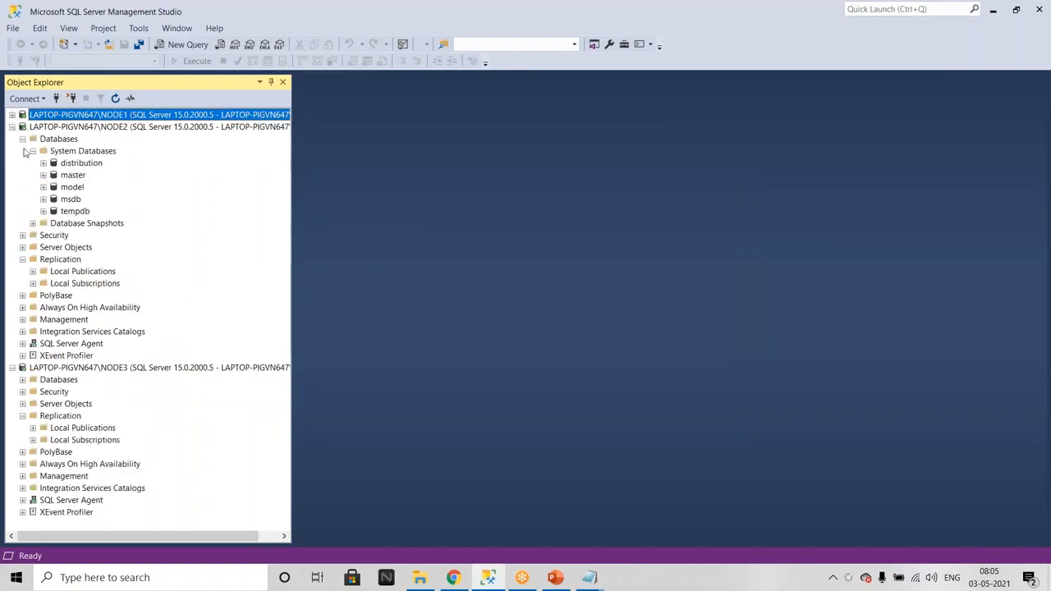
click(23, 139)
click(22, 271)
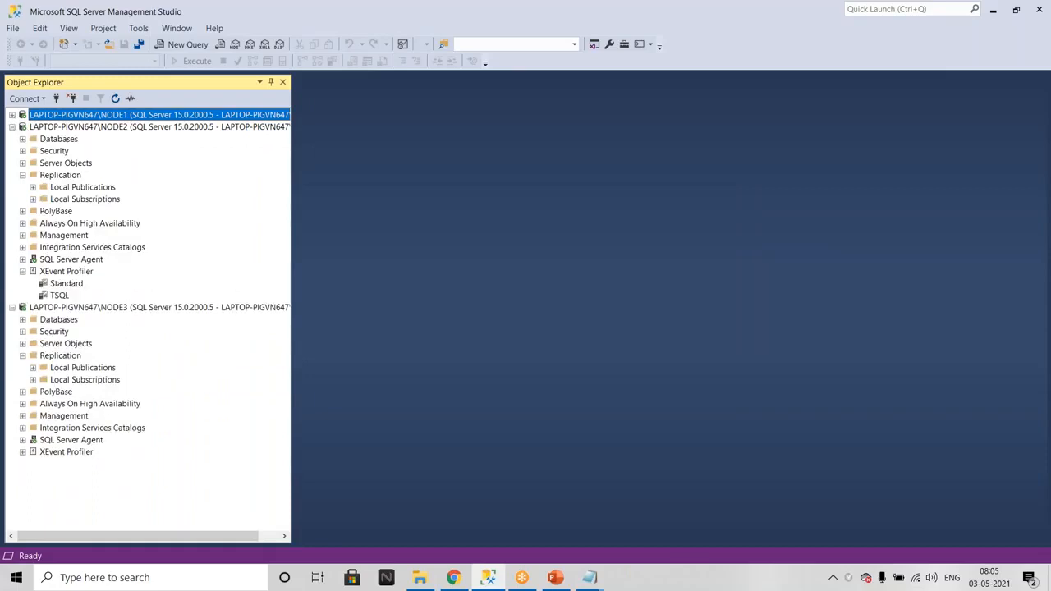
click(22, 271)
click(22, 258)
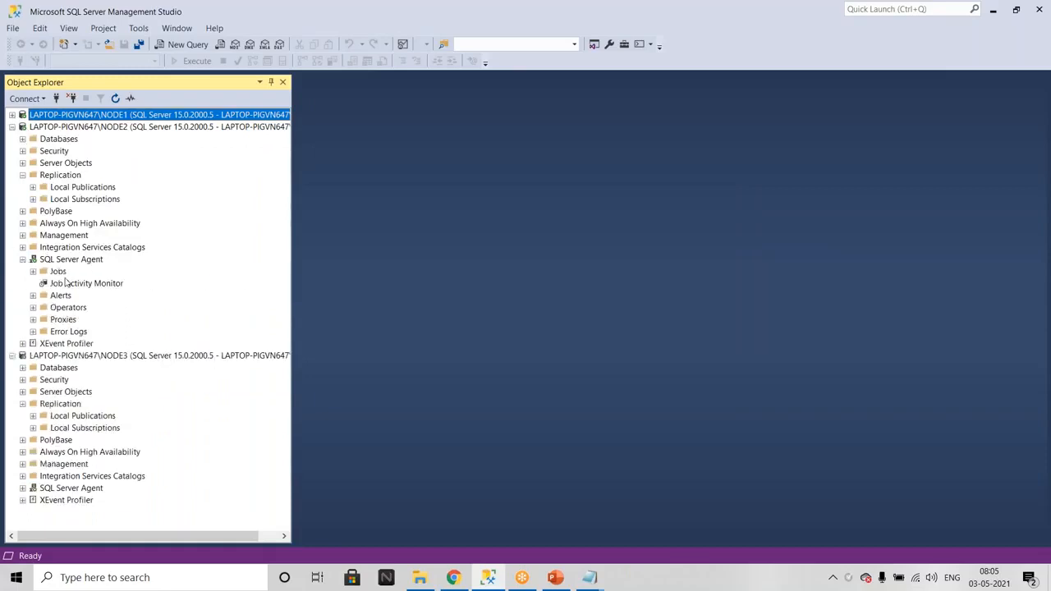
double_click(65, 284)
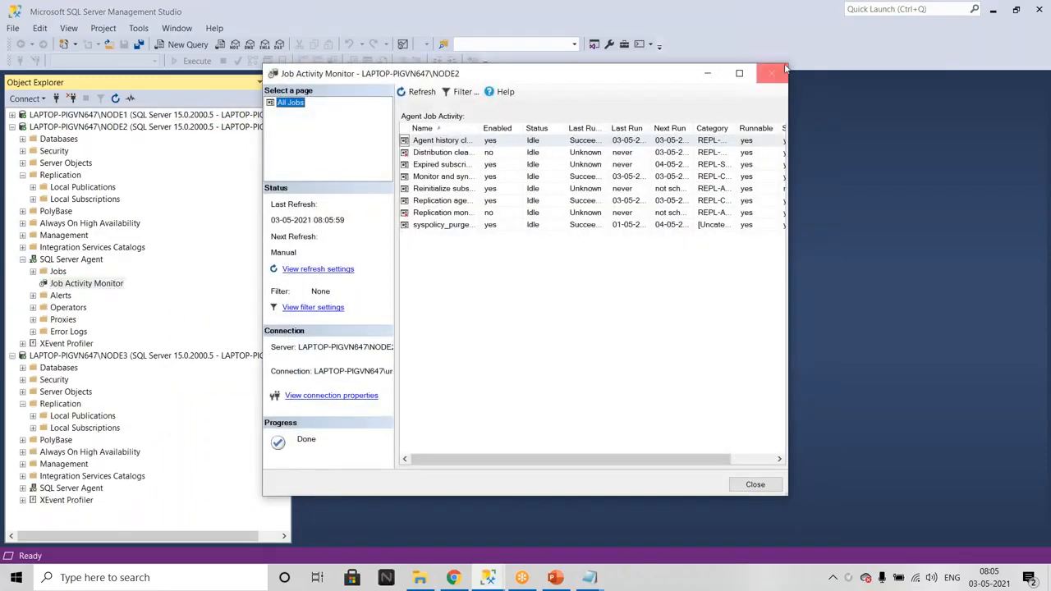
click(739, 73)
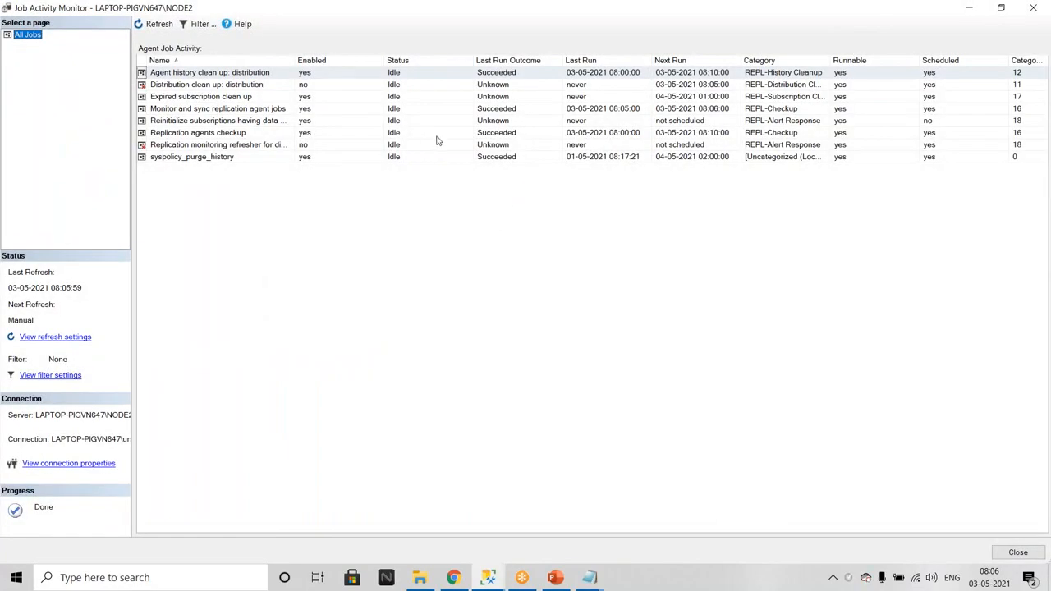
Step: Sort NODE2's agent jobs by Category with the Name column widened, and select all jobs in REPL categories
drag(293, 63, 367, 64)
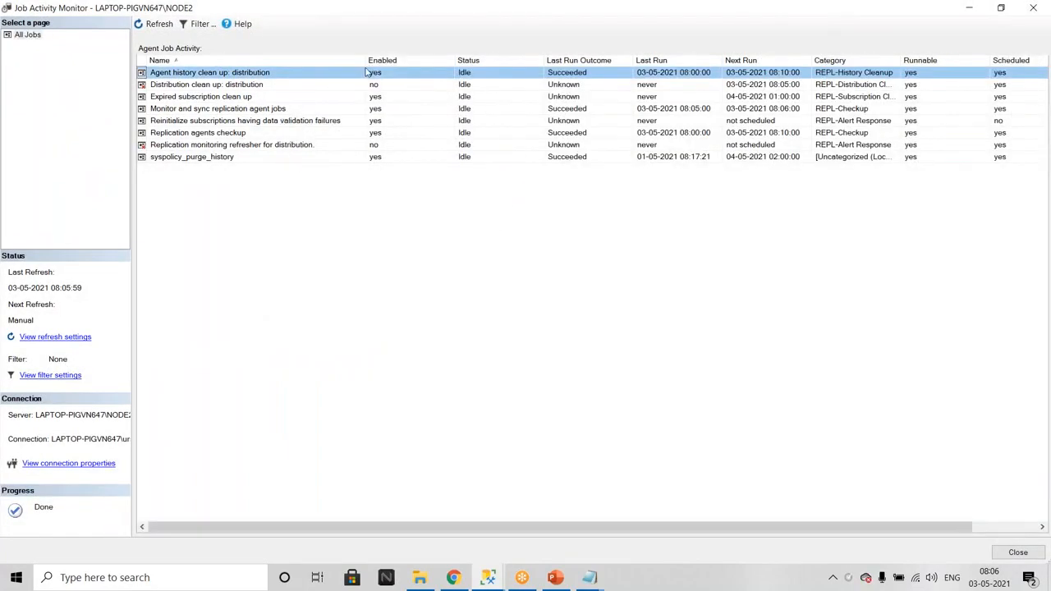
drag(365, 526, 429, 529)
click(785, 64)
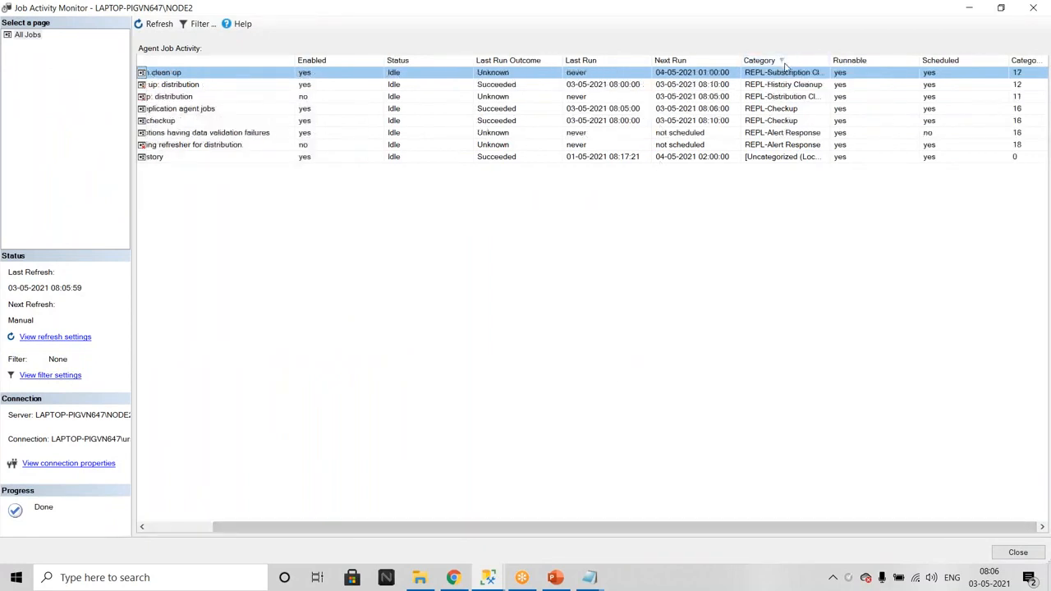
drag(823, 145, 676, 73)
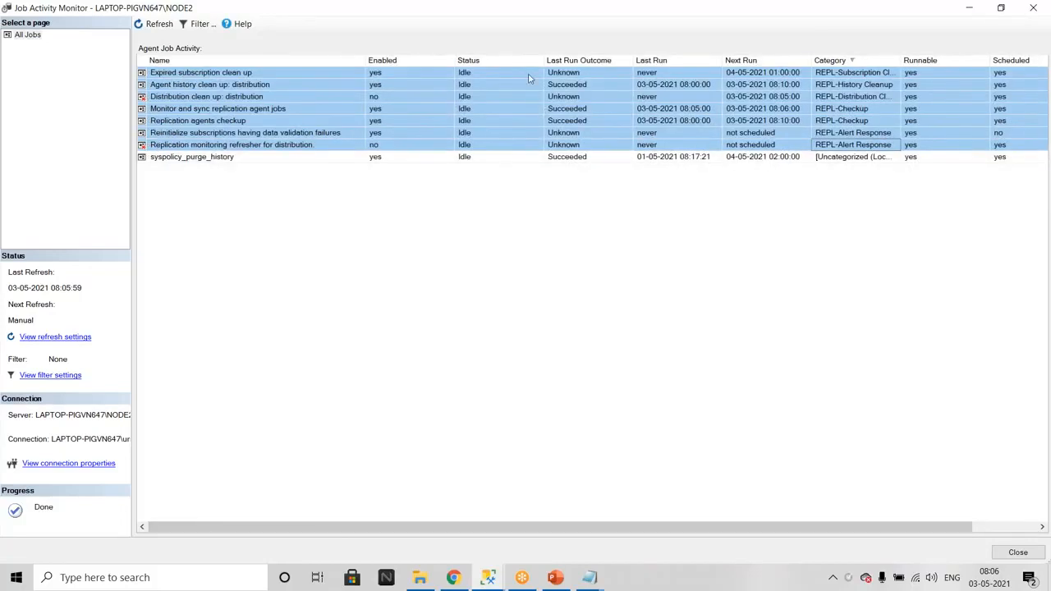
Step: Narrow the Status and Last Run Outcome columns and widen Category to fit the full category names
drag(542, 60, 488, 59)
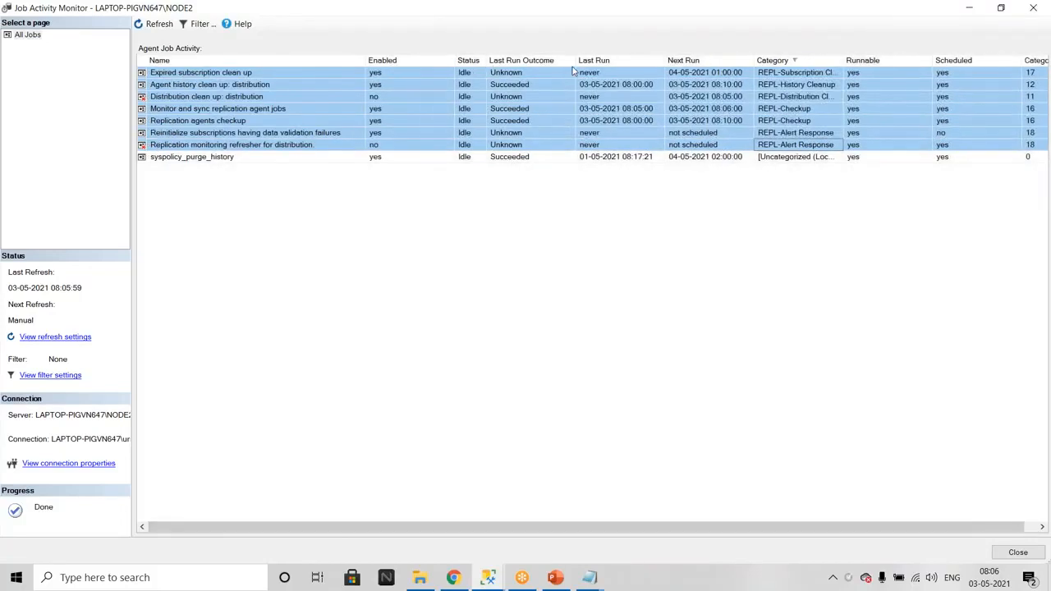
drag(560, 60, 491, 60)
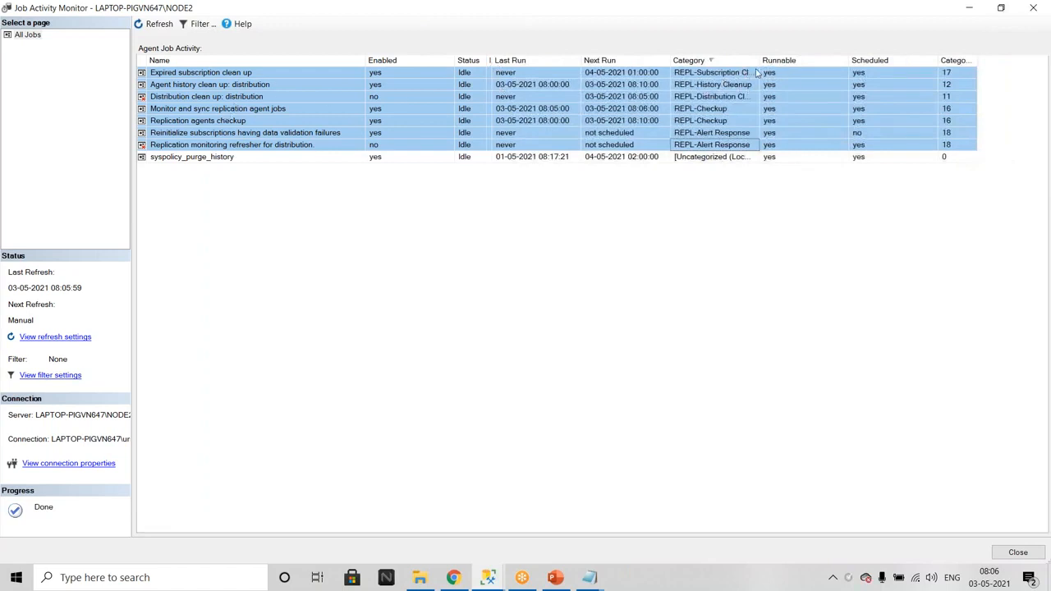
drag(757, 60, 796, 60)
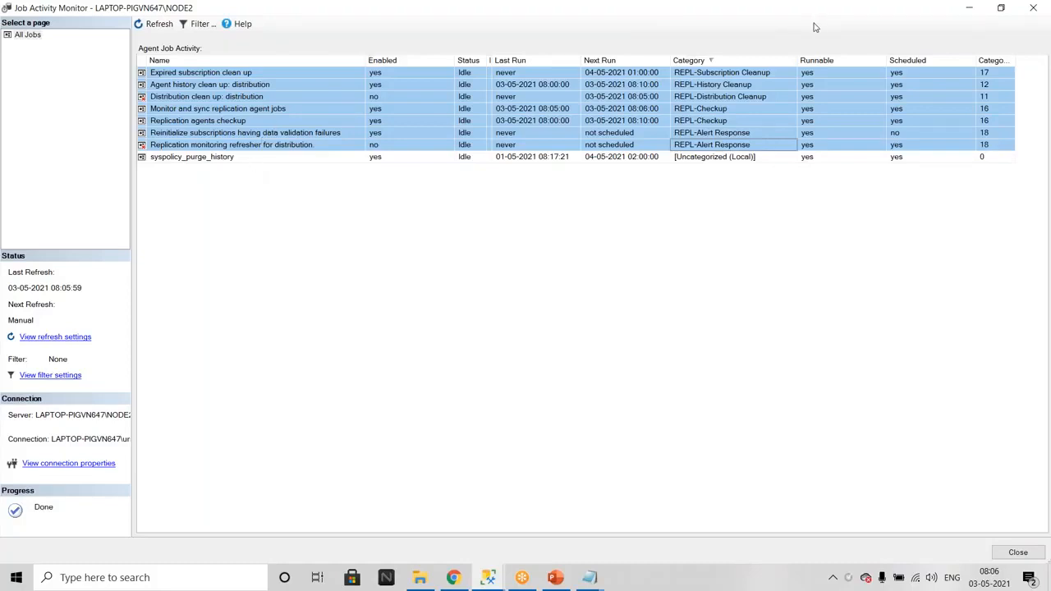
Step: Switch to the MSSQL-DBA presentation in PowerPoint and show slide 134, Replication Jobs
key(alt+Tab)
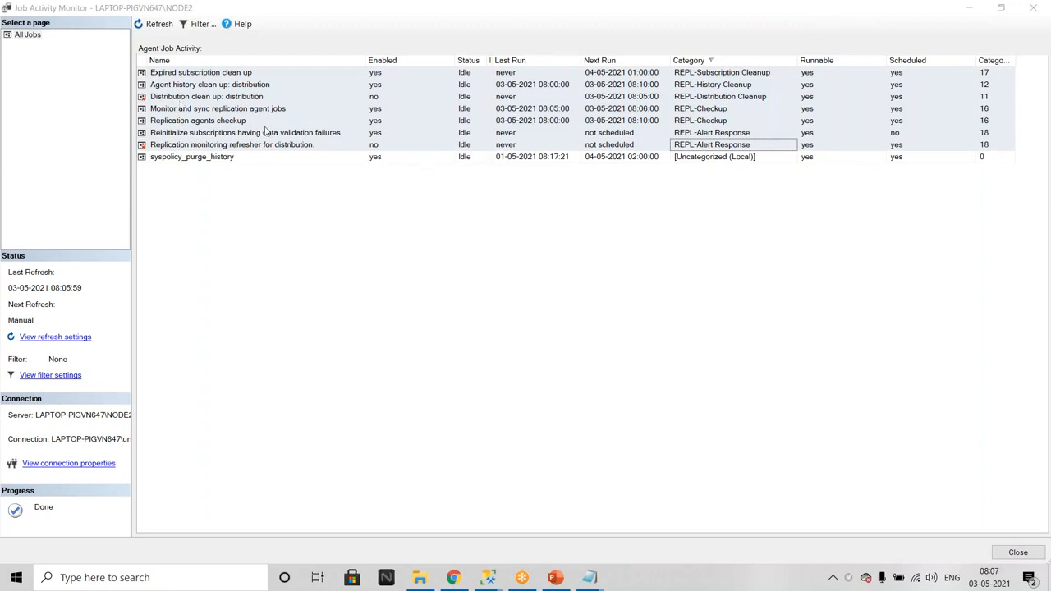
click(556, 577)
scroll(80, 320, down, 5)
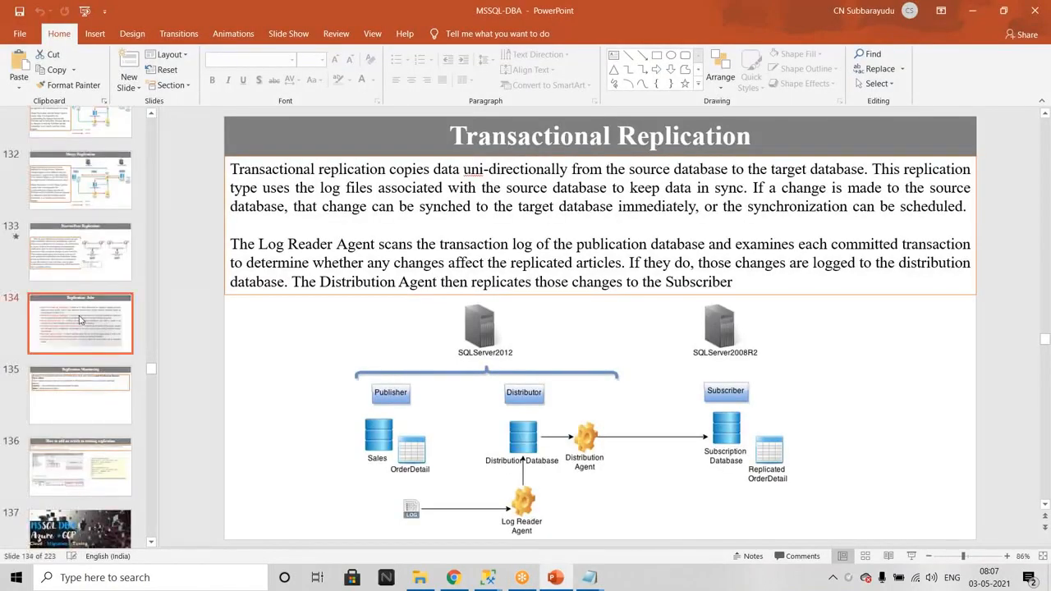
click(79, 321)
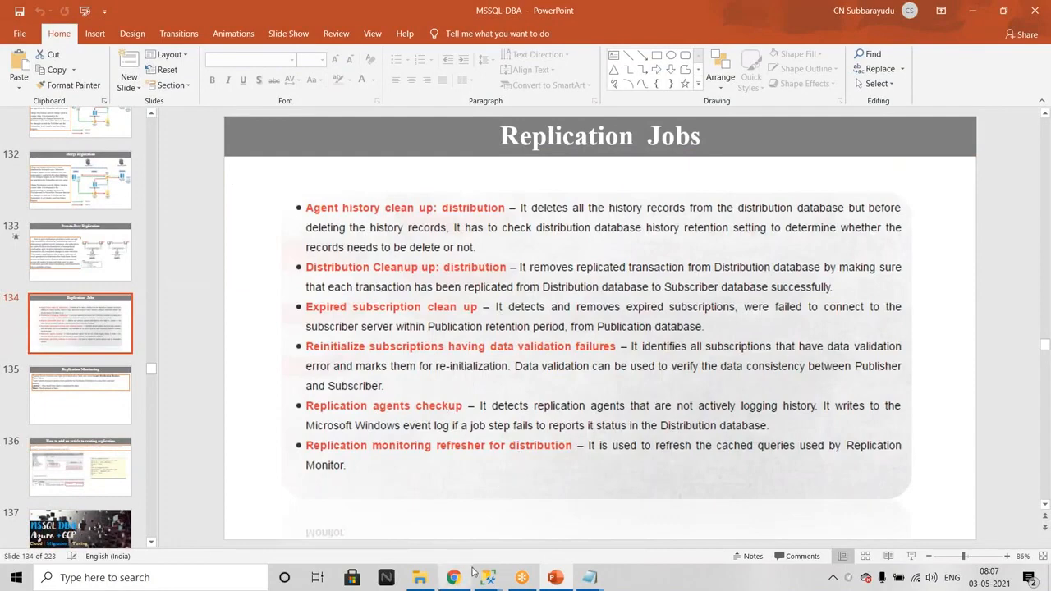
Step: Return to NODE2's Job Activity Monitor and restore its window from full screen to normal size
mouse_move(488, 577)
click(559, 476)
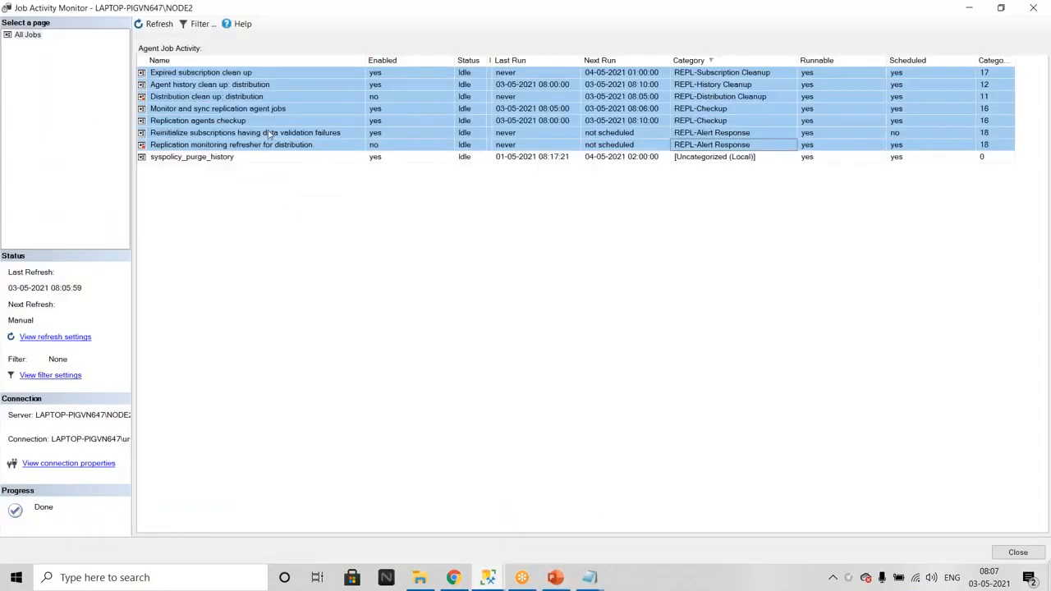
double_click(369, 9)
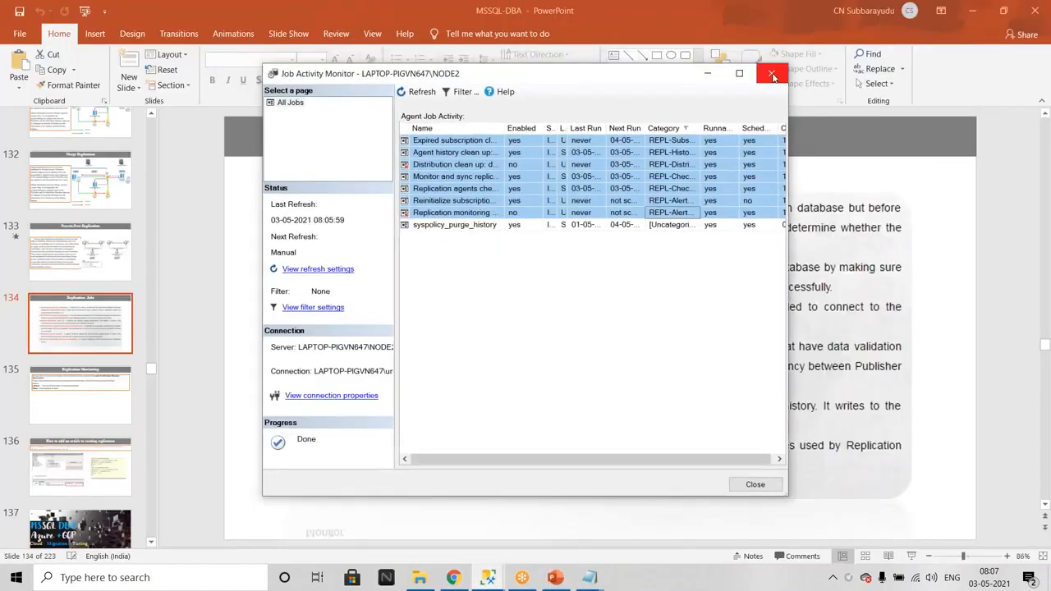
Step: Close NODE2's Job Activity Monitor and start a new publication on NODE1, advancing to the Distributor page
click(774, 75)
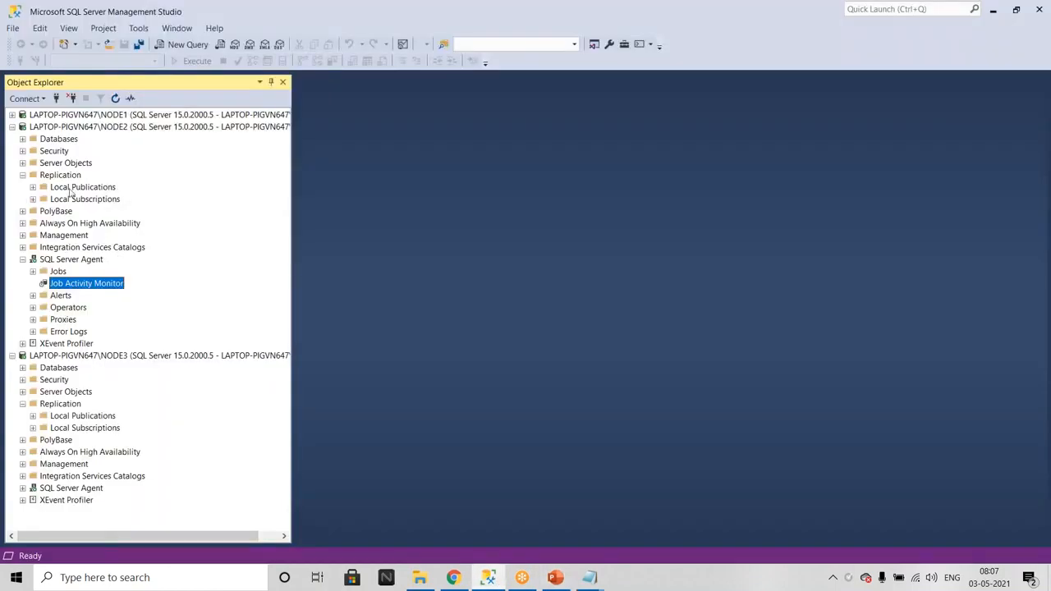
click(12, 127)
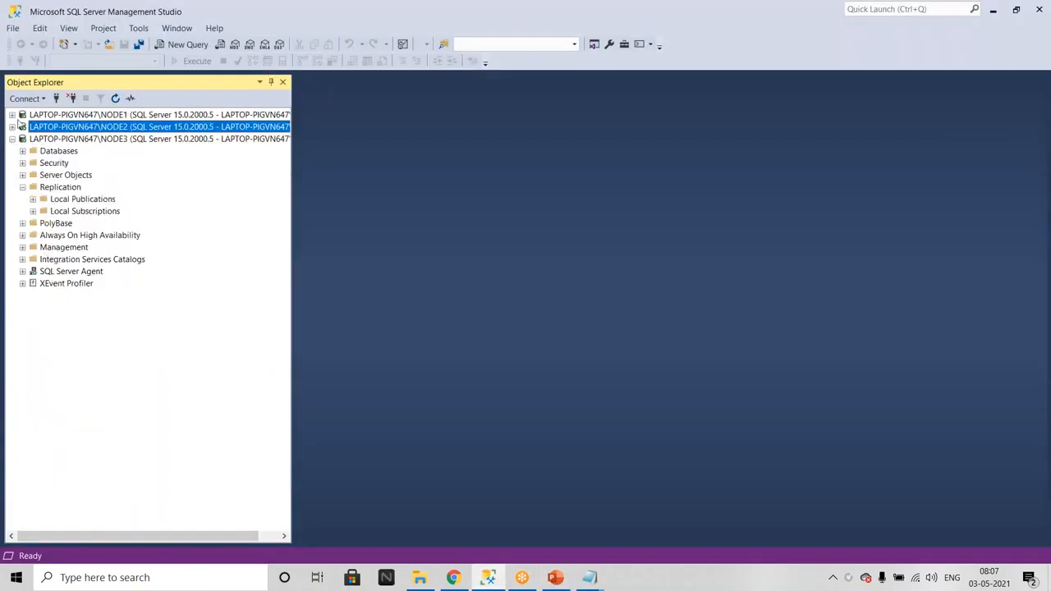
click(12, 115)
right_click(90, 175)
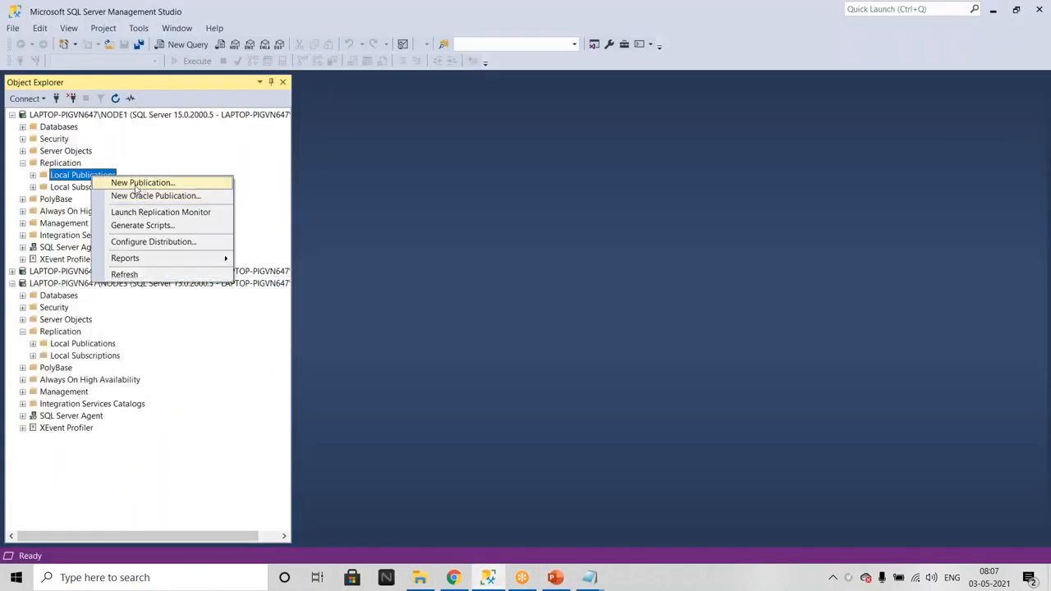
click(136, 184)
click(582, 410)
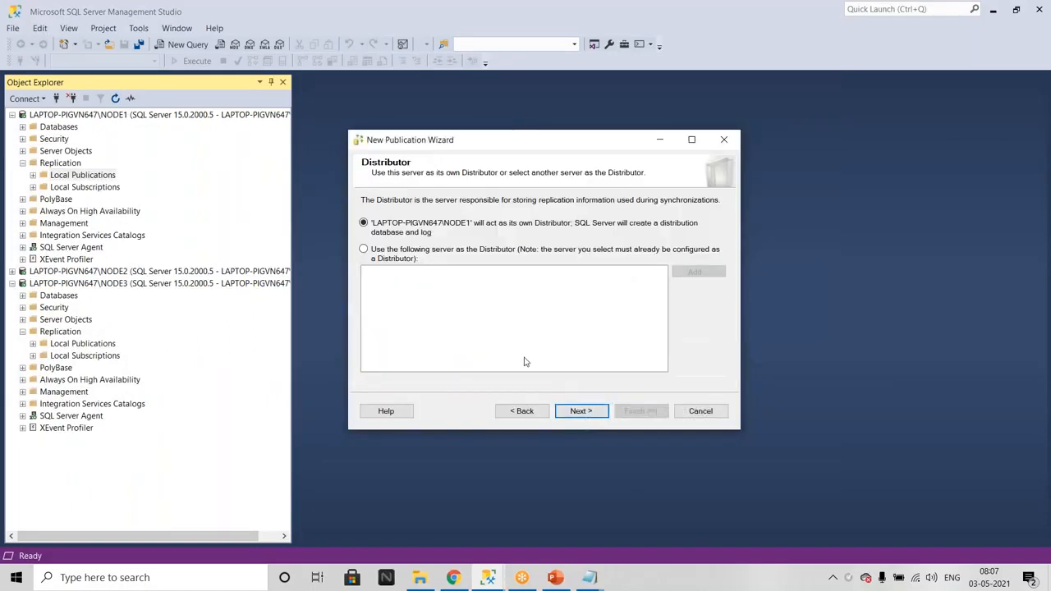
Step: Add LAPTOP-PIGVN647\NODE2 as the Distributor for NODE1 and proceed with it selected
click(409, 252)
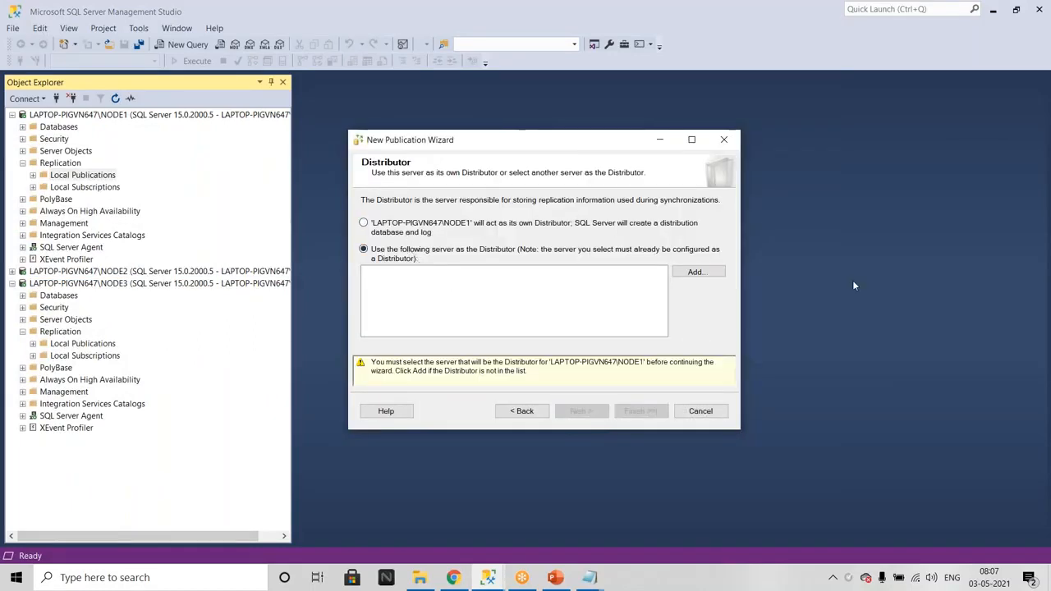
click(724, 274)
click(499, 308)
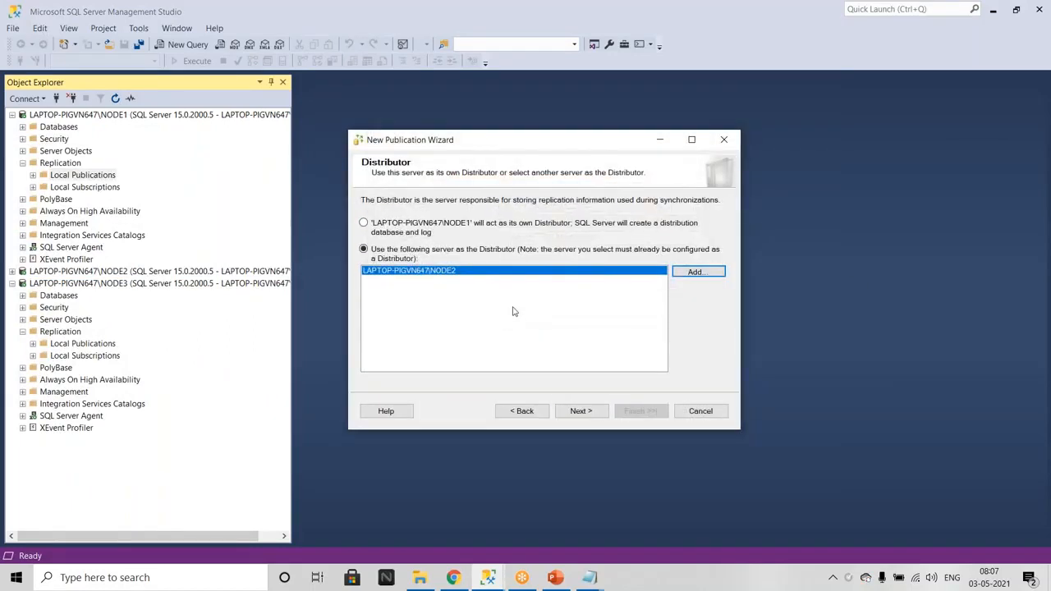
click(594, 412)
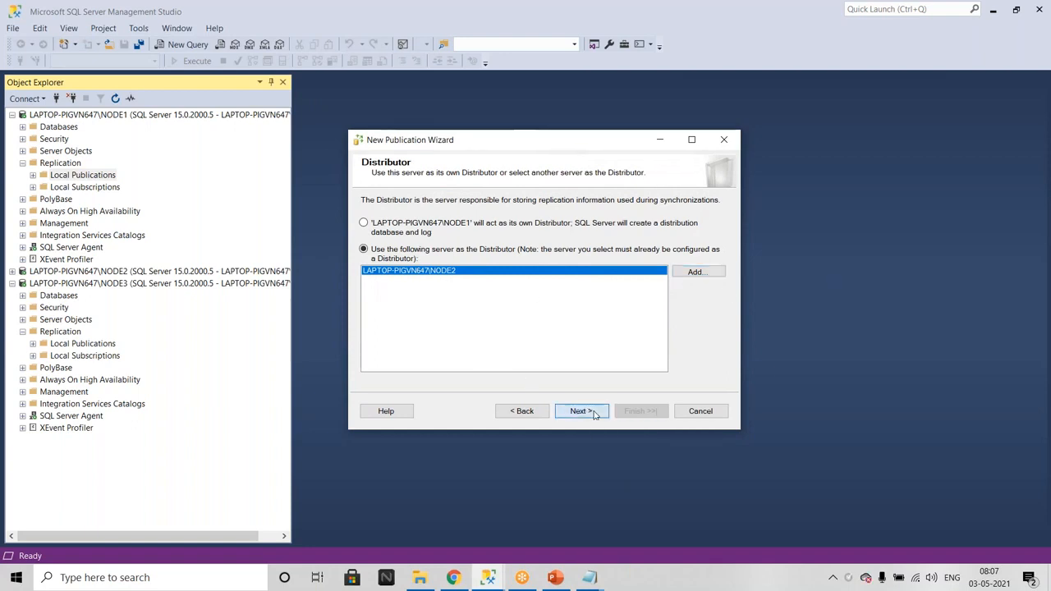
Step: Enter and confirm the distributor's administrative password and continue to the publication database choice
click(391, 247)
text(***)
click(392, 271)
text(***)
click(584, 413)
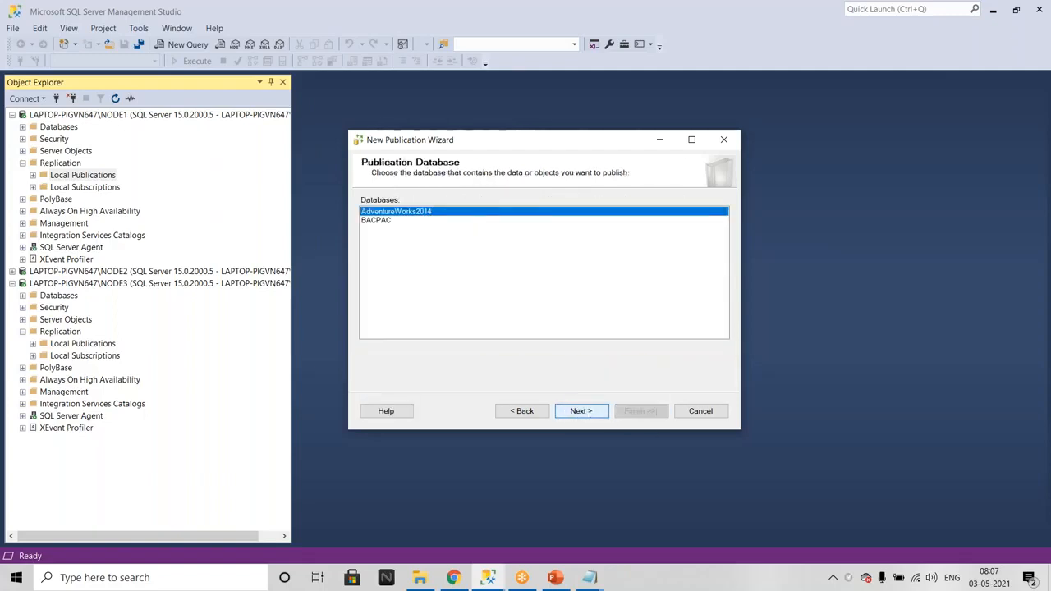
Step: Choose AdventureWorks2014 as the publication database and Transactional publication as the publication type
click(657, 143)
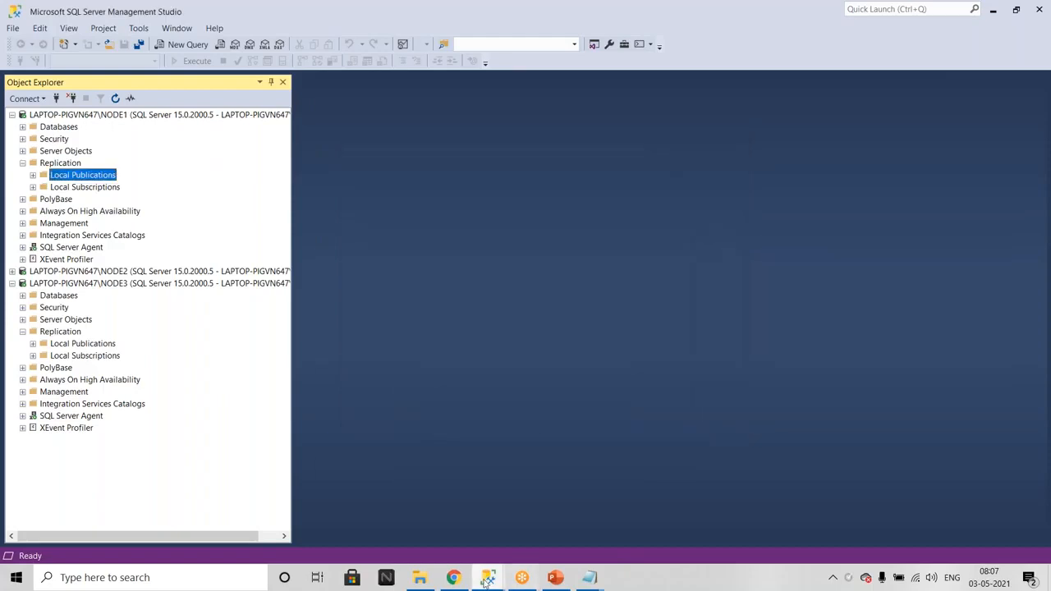
mouse_move(488, 577)
click(567, 517)
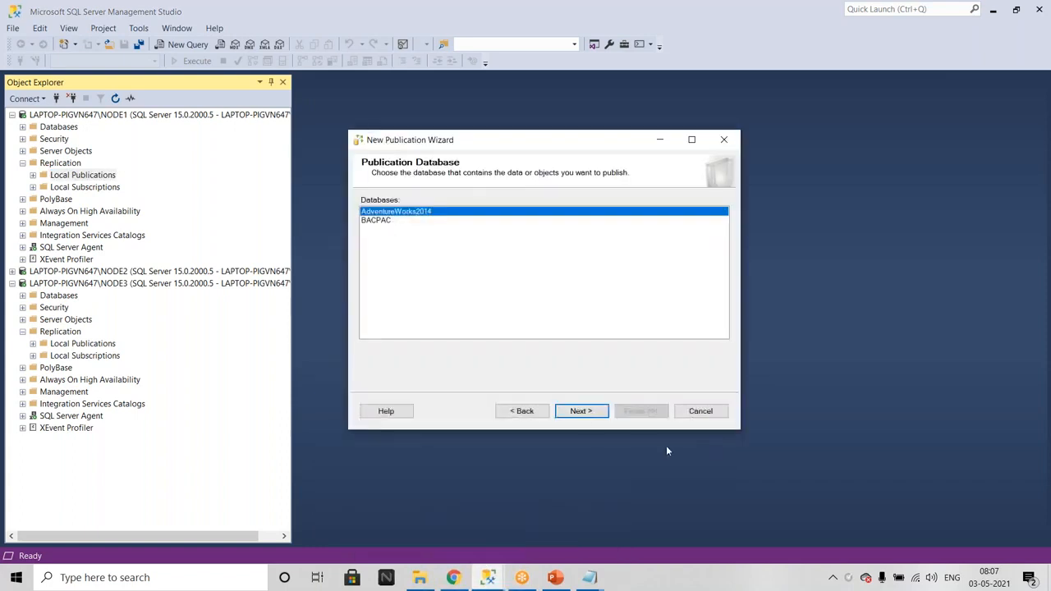
click(582, 411)
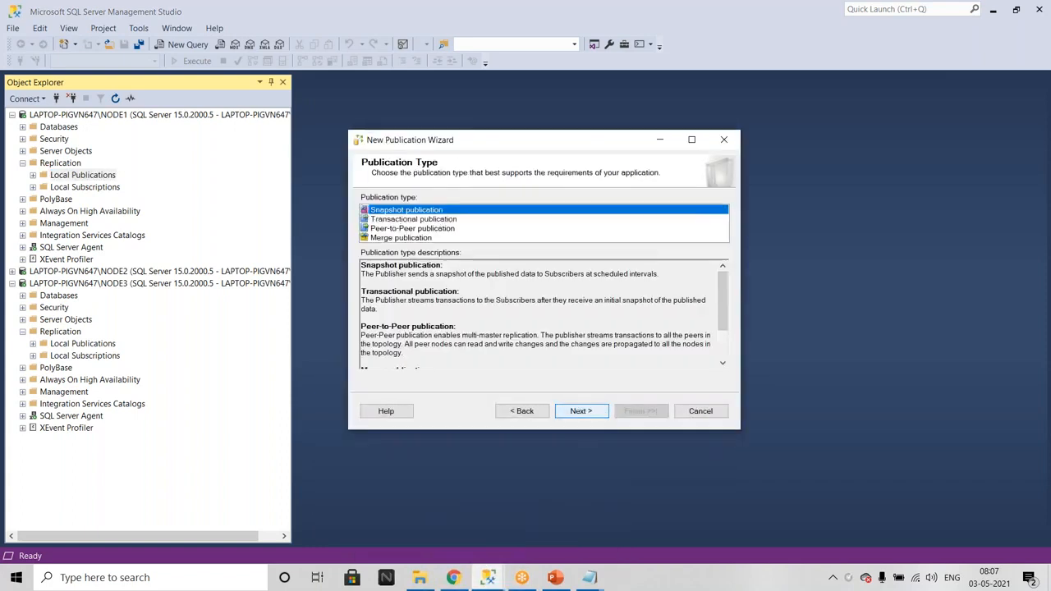
click(390, 220)
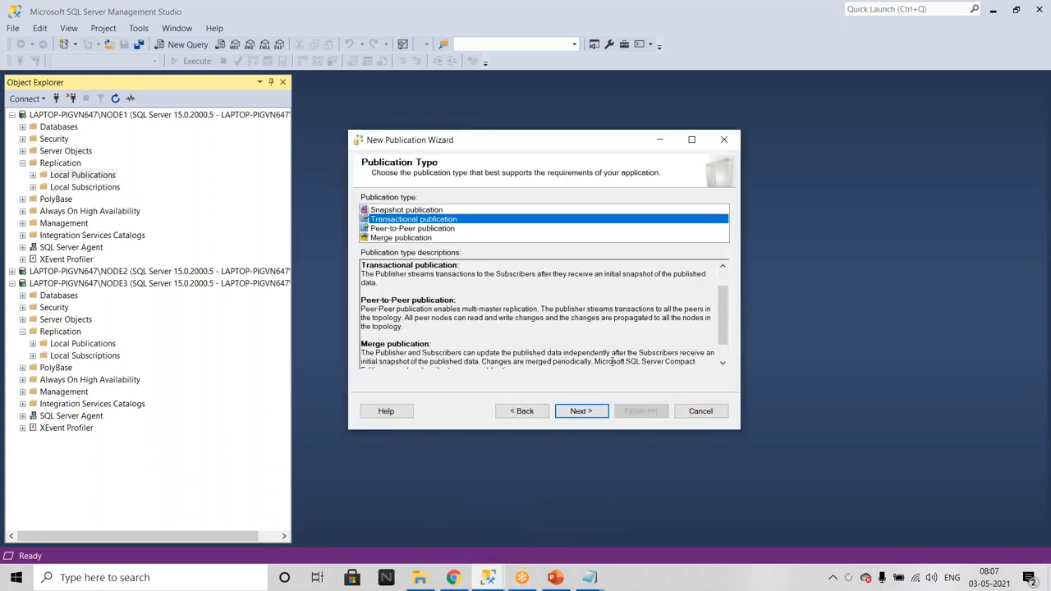
click(582, 413)
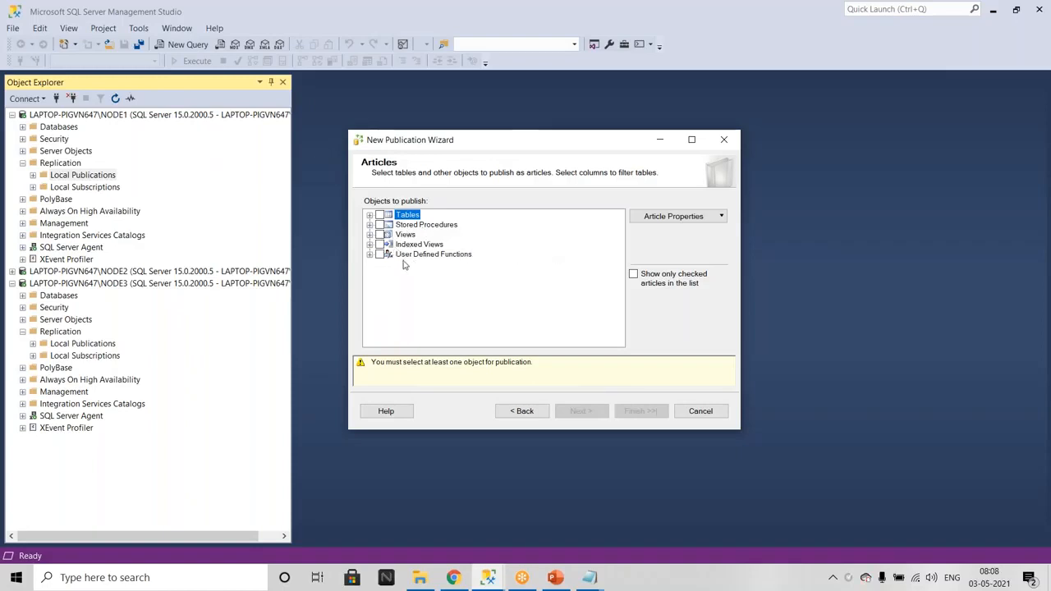
Step: Look through the user-defined functions, and mark Tables, Stored Procedures, Views, Indexed Views and User Defined Functions for publishing
click(370, 254)
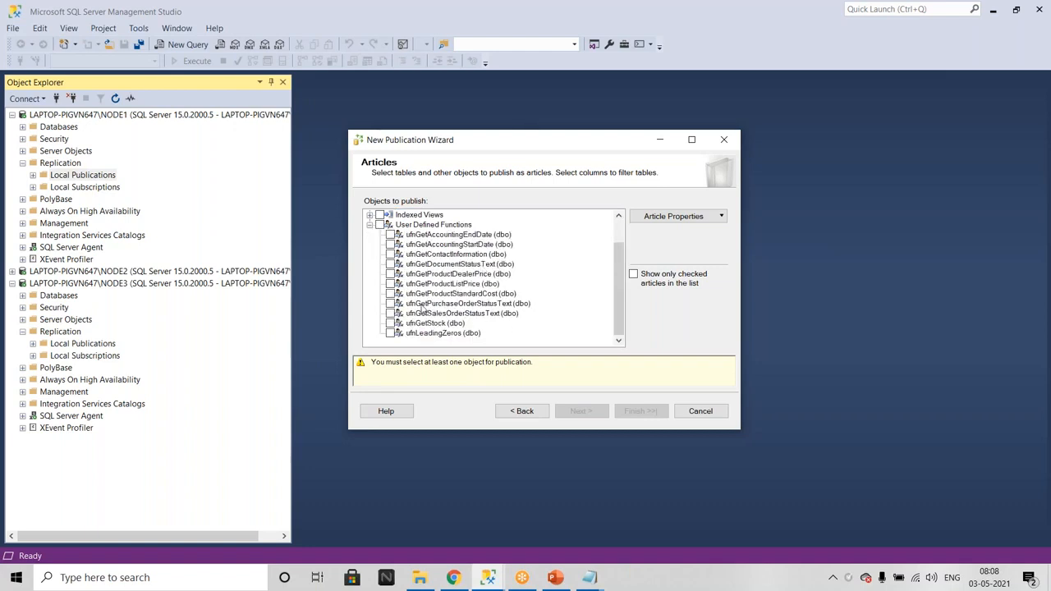
click(370, 225)
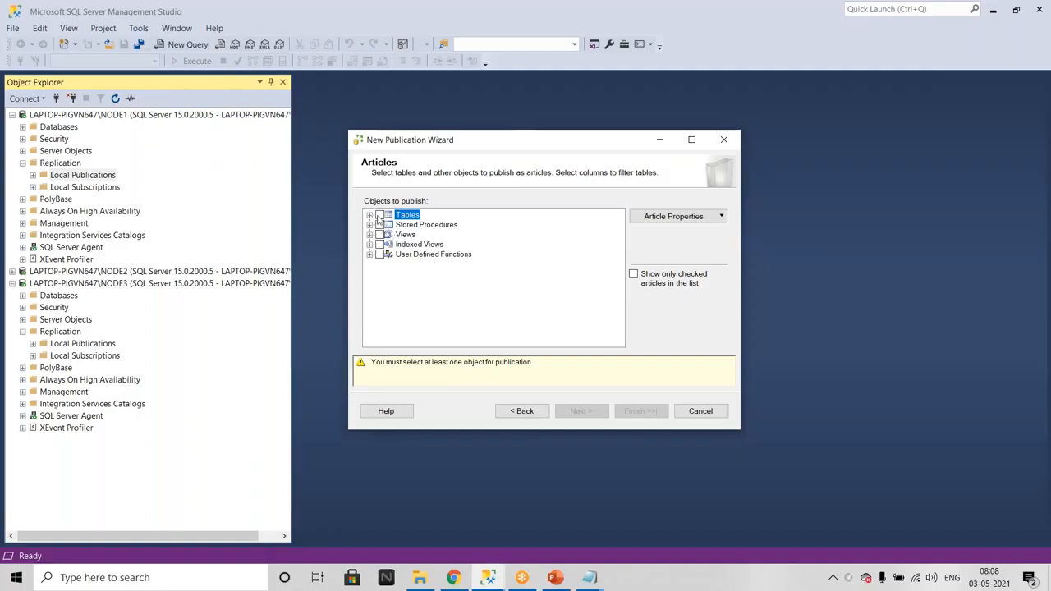
click(379, 215)
click(379, 225)
click(380, 234)
click(380, 254)
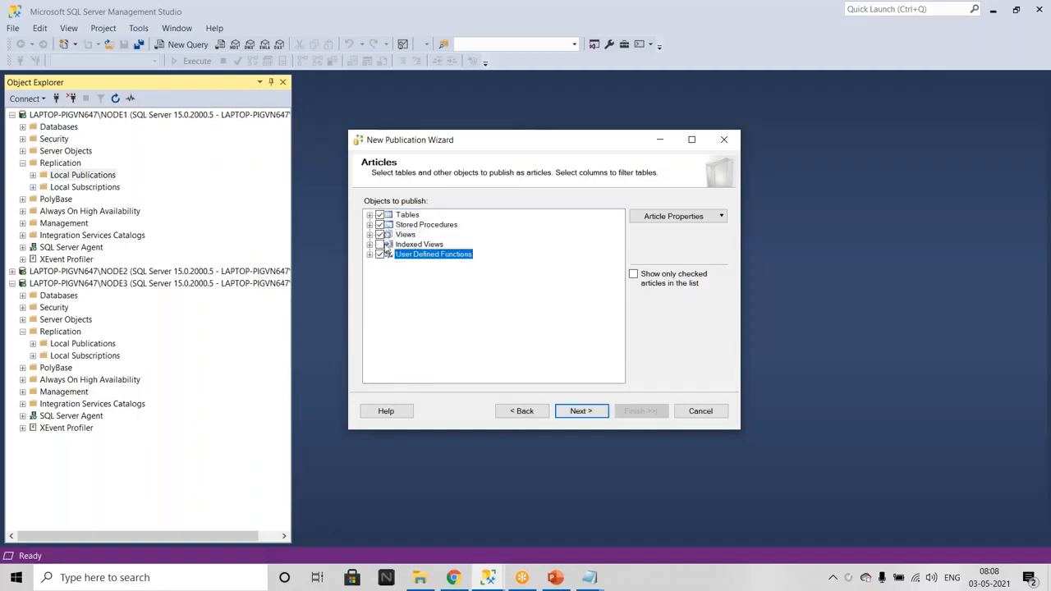
click(381, 244)
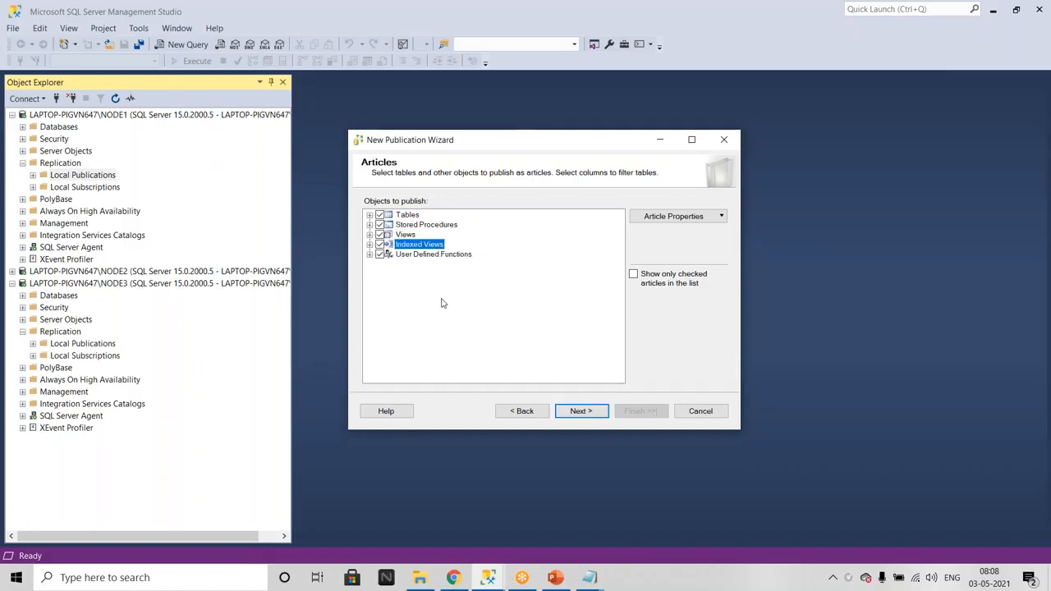
Step: Clear the publishing selection of all five object types
click(379, 254)
click(379, 244)
click(379, 234)
click(379, 225)
click(379, 216)
Step: Expand Tables among the objects to publish and look through the listed tables
click(369, 215)
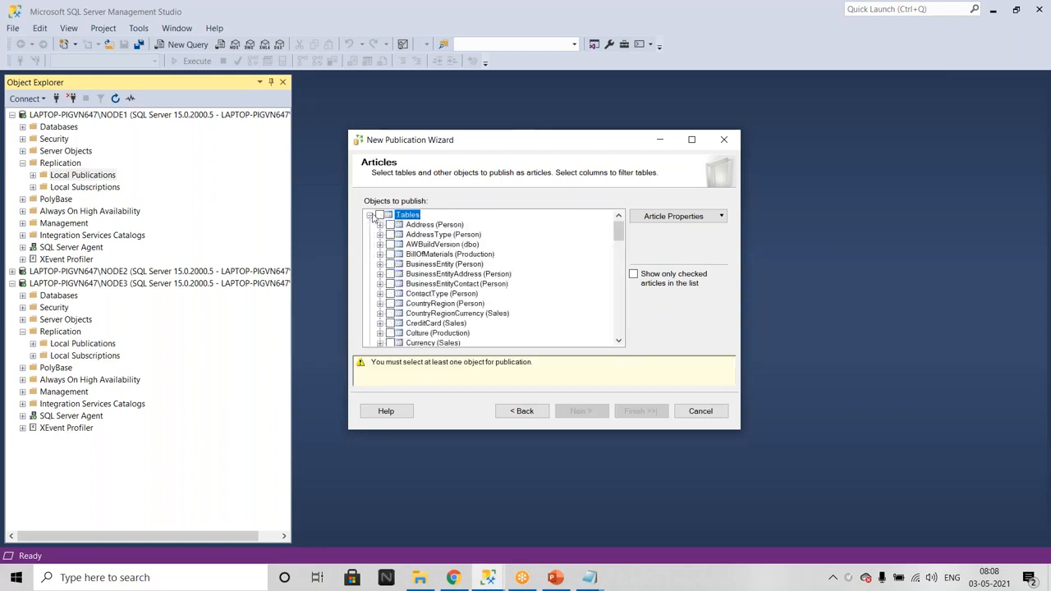
scroll(501, 257, down, 13)
scroll(501, 257, down, 4)
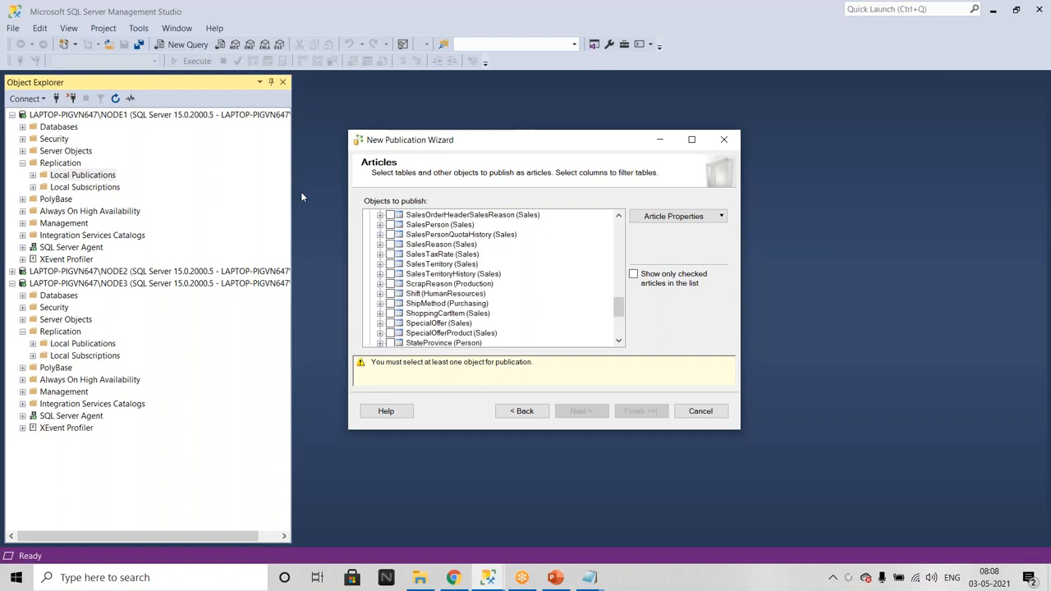
Step: Expand the tables of NODE1's AdventureWorks2014 database and examine the keys of Sales.SalesOrderDetail
click(22, 127)
click(33, 163)
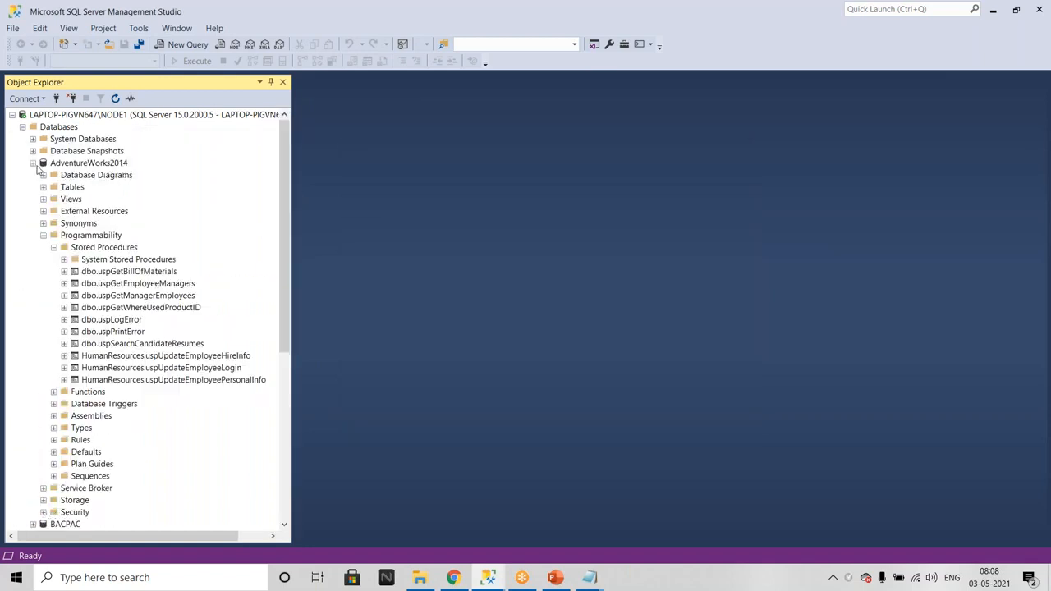
click(43, 234)
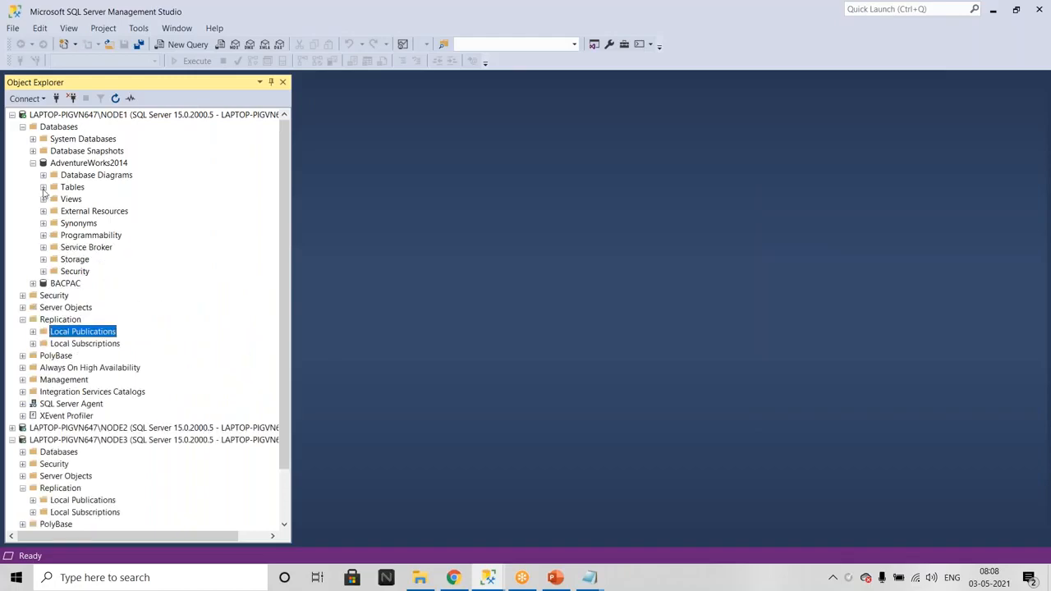
click(44, 189)
scroll(118, 266, down, 14)
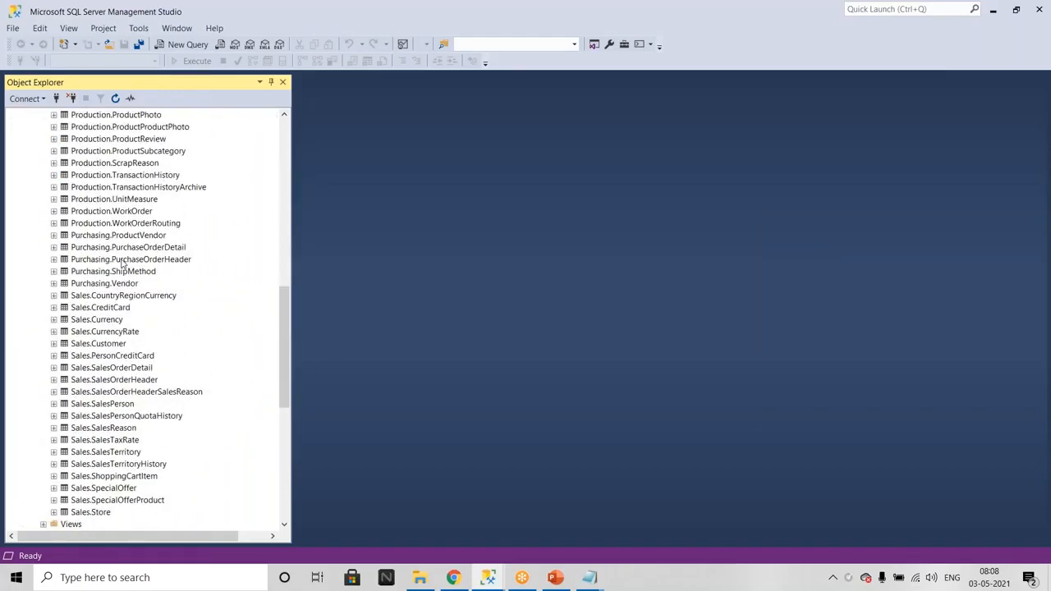
click(53, 368)
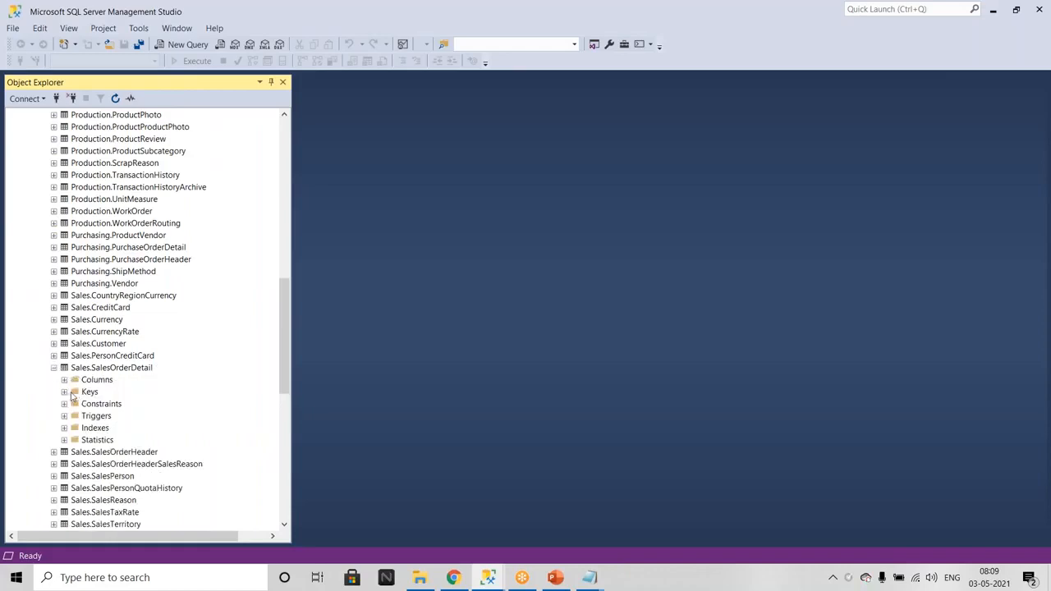
click(64, 392)
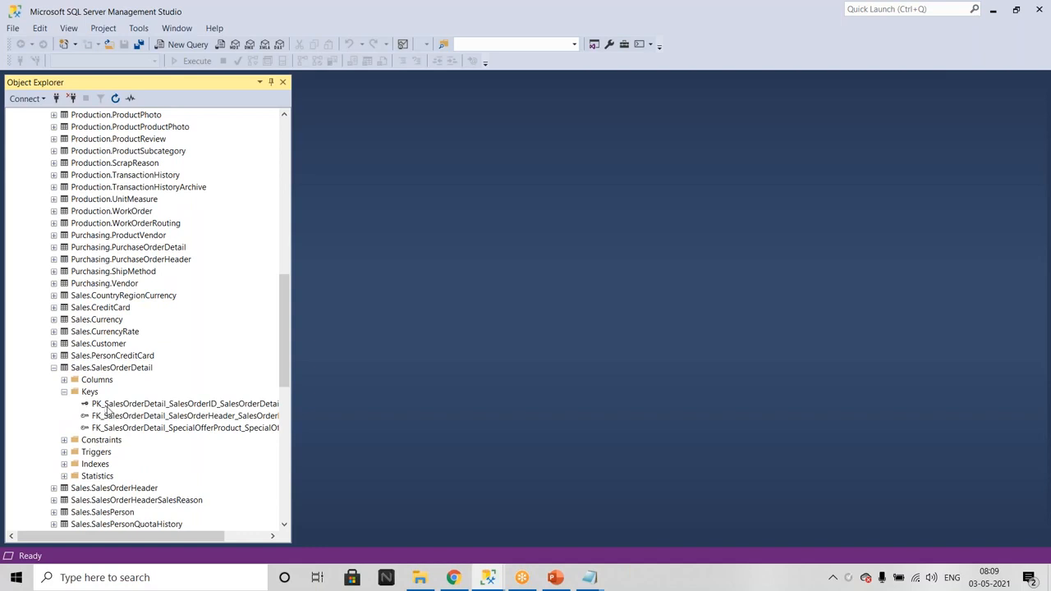
Step: Collapse Sales.SalesOrderDetail and examine the keys of Sales.SalesOrderHeader
click(55, 368)
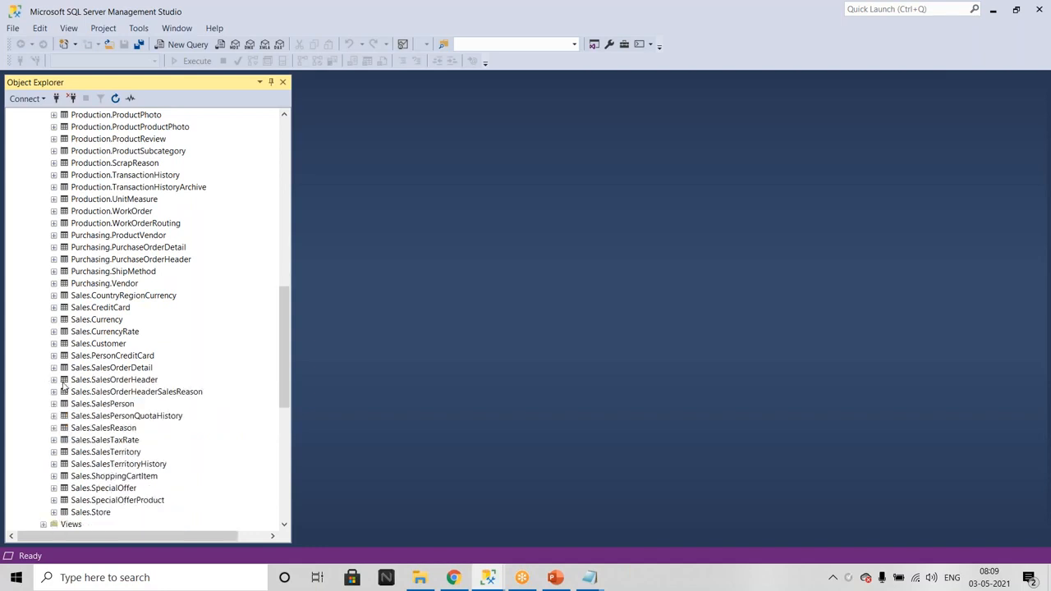
click(54, 380)
click(64, 404)
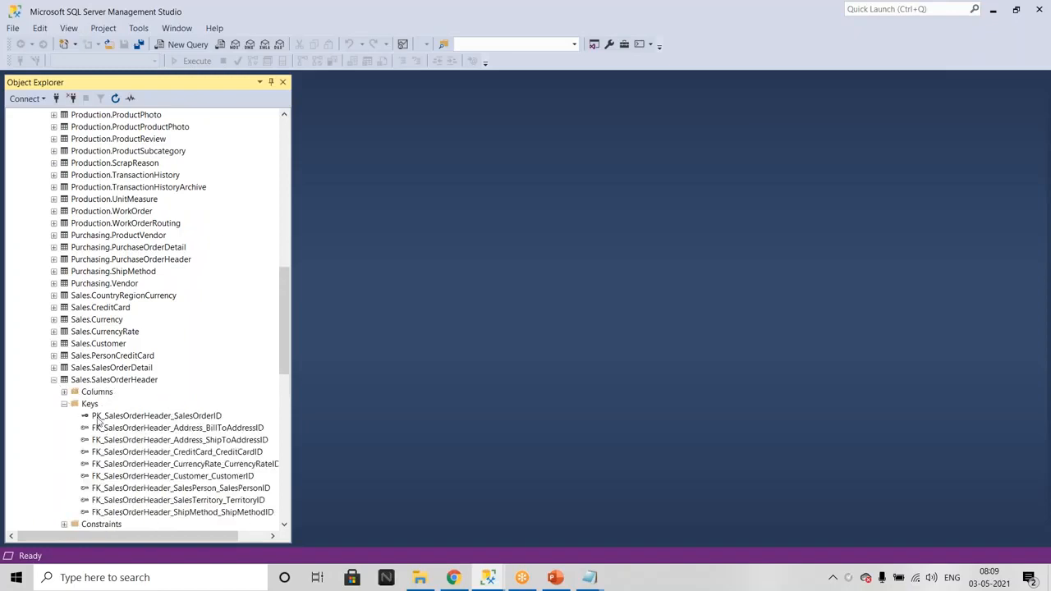
click(54, 380)
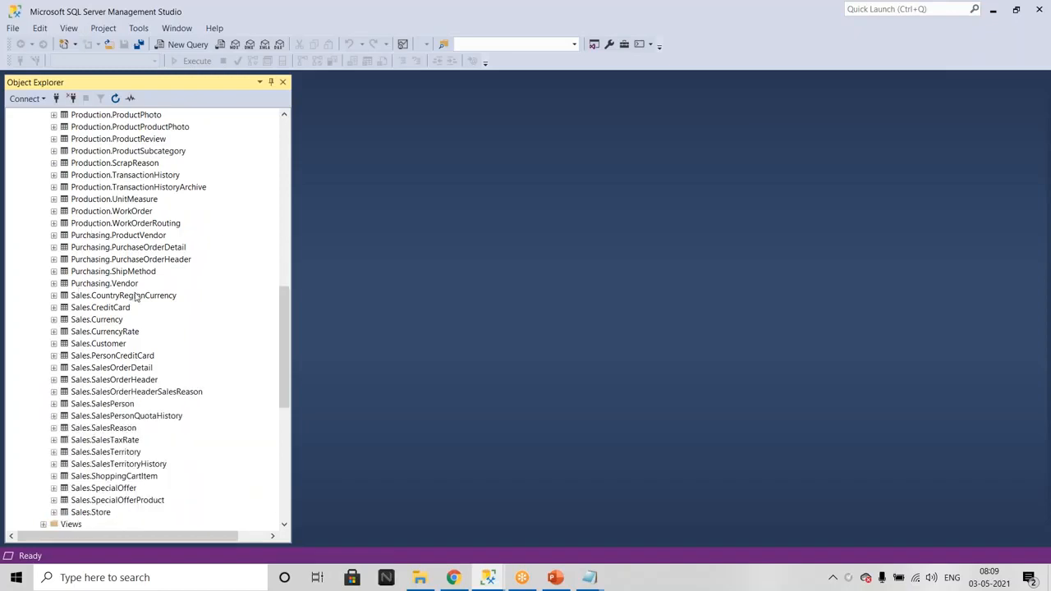
Step: Find Production.BillOfMaterials among the AdventureWorks2014 tables and examine its keys
scroll(136, 299, up, 8)
scroll(142, 307, up, 3)
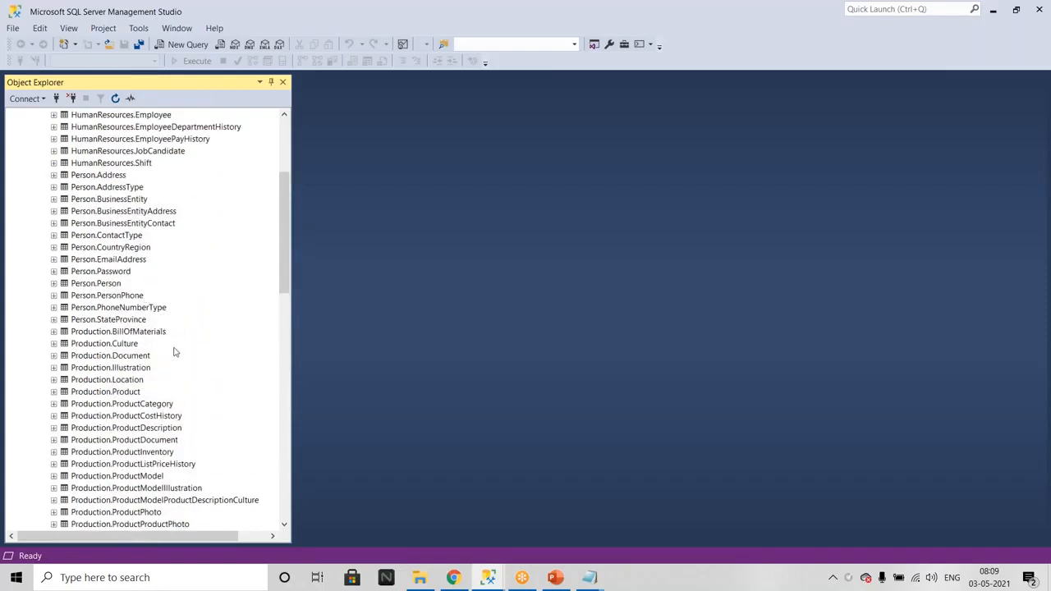
scroll(175, 353, down, 2)
scroll(174, 352, up, 7)
scroll(170, 344, down, 7)
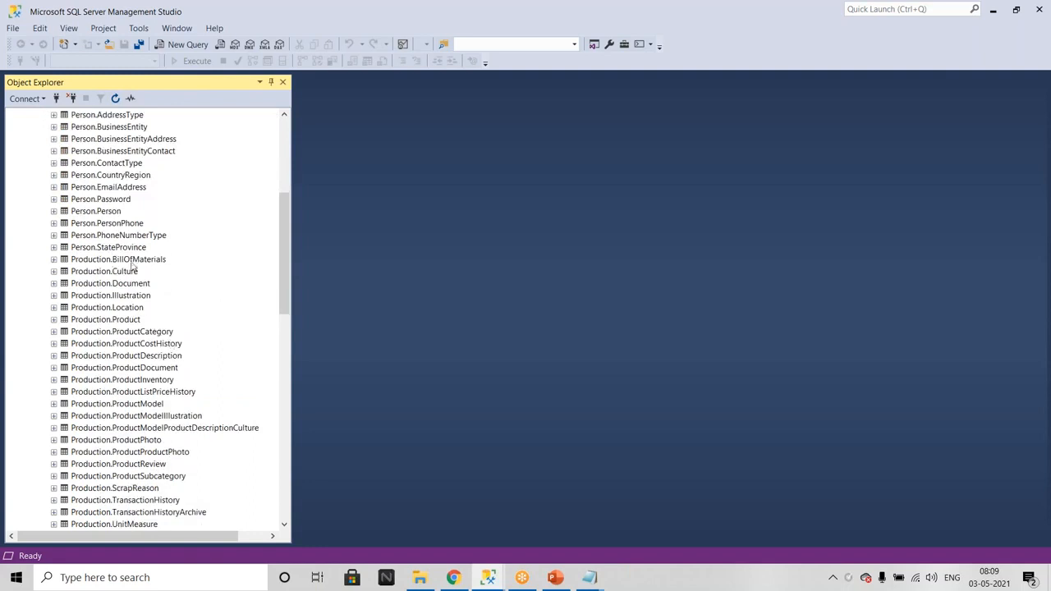
click(53, 261)
click(64, 283)
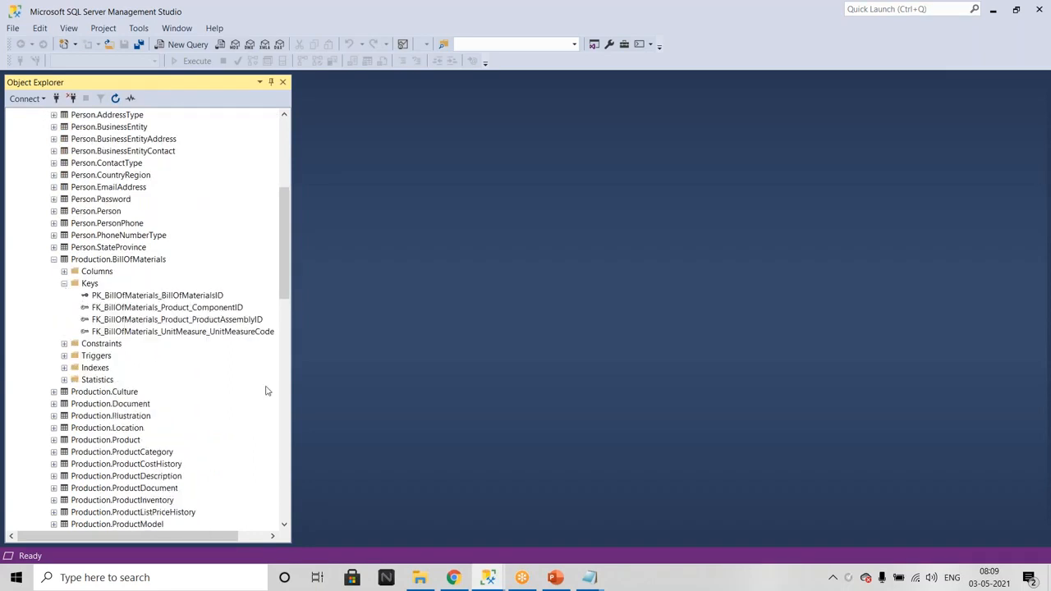
Step: Bring back the New Publication Wizard, enlarge its window and move it so that more articles fit
mouse_move(489, 579)
click(559, 497)
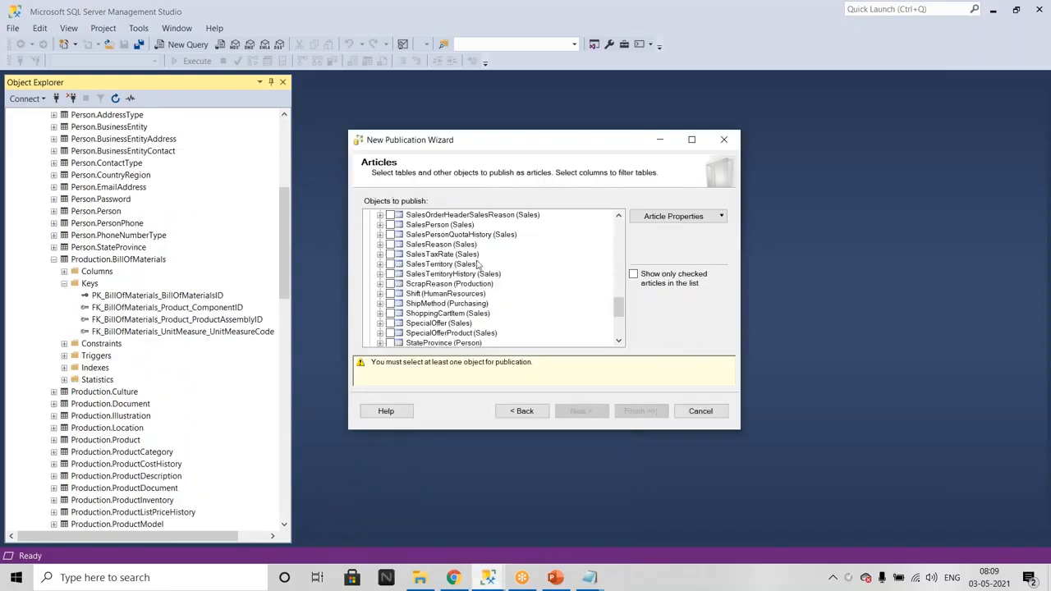
click(692, 140)
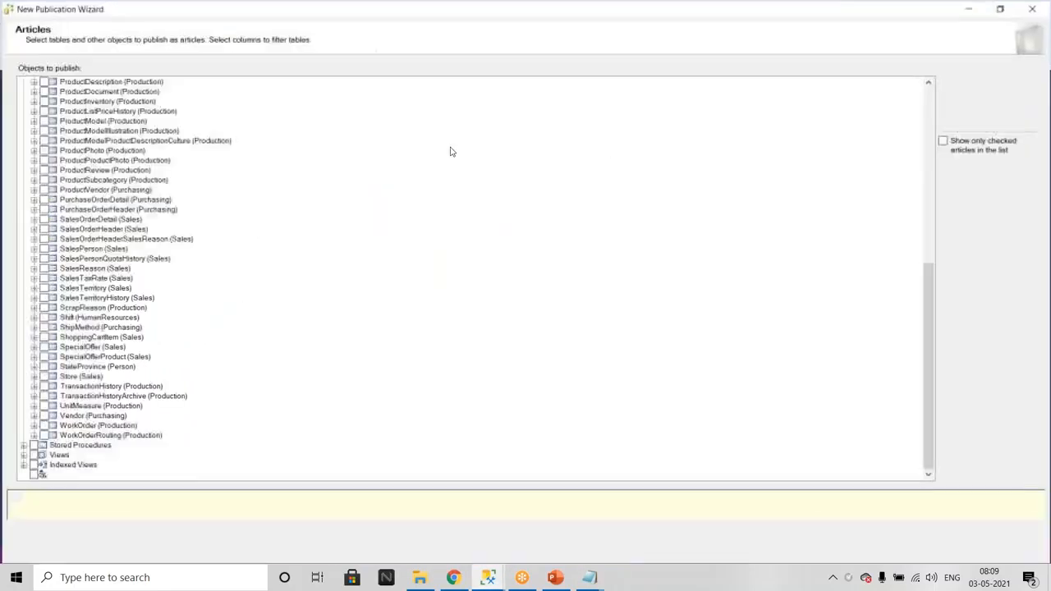
double_click(605, 10)
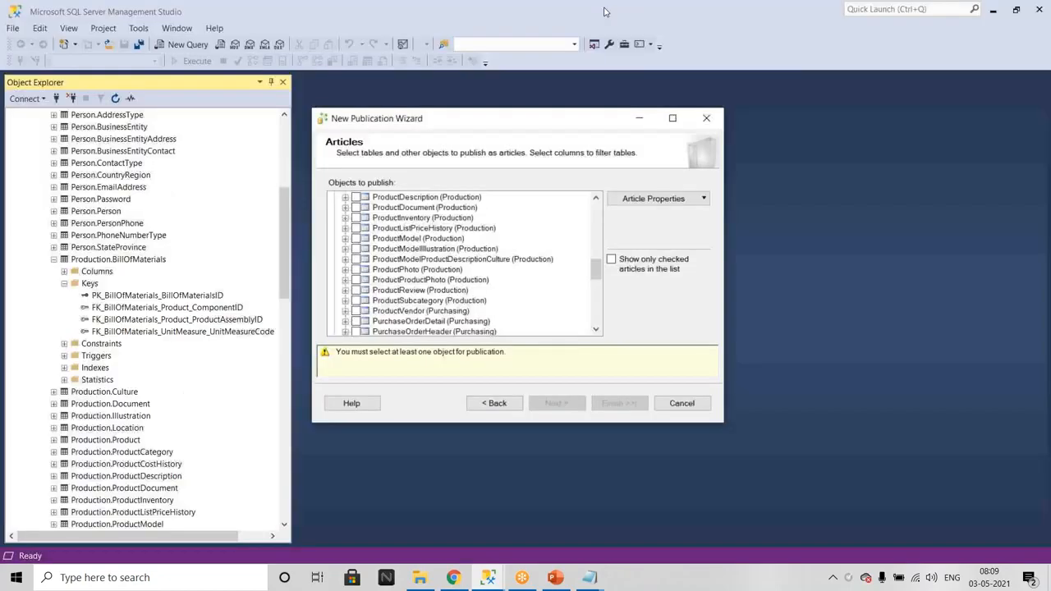
drag(740, 428, 1045, 531)
drag(676, 148, 362, 92)
Step: Select the BillOfMaterials (Production) table as an article to publish
scroll(109, 242, up, 8)
scroll(110, 243, up, 4)
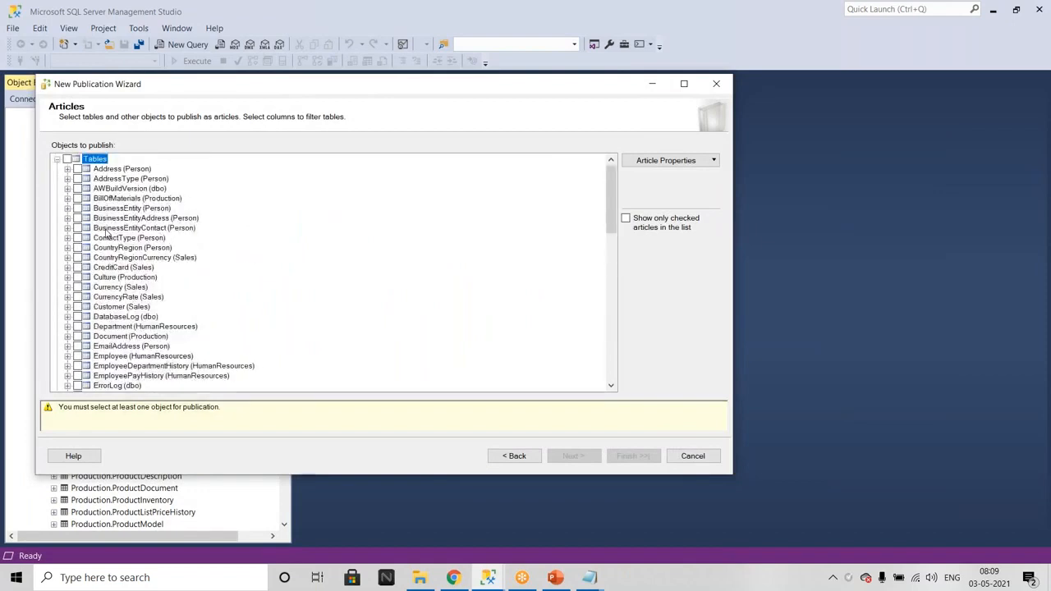
click(77, 198)
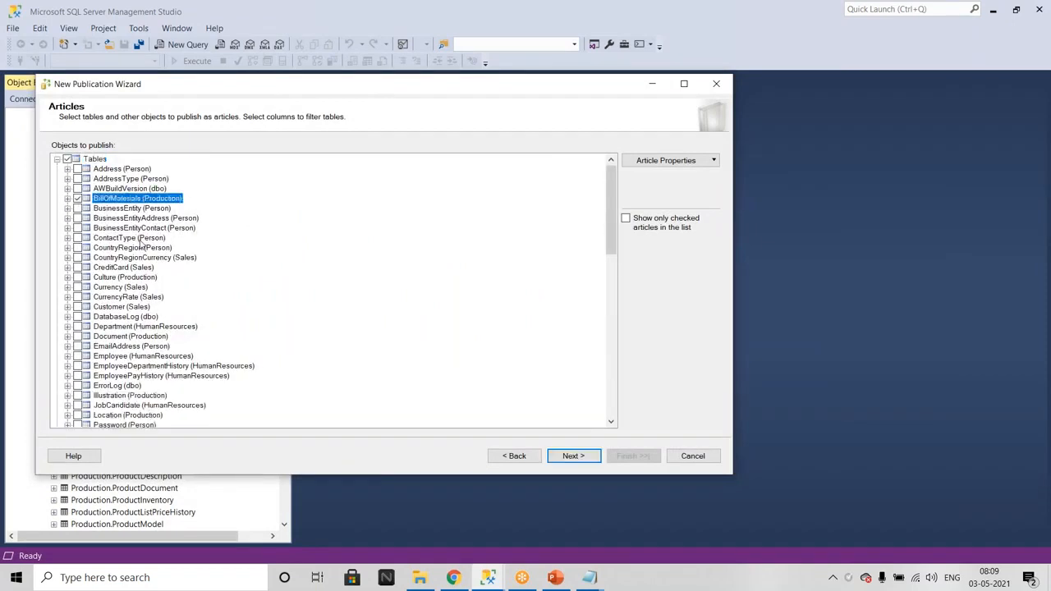
Step: Add the SalesOrderDetail (Sales) and SalesOrderHeader (Sales) tables to the articles to publish
scroll(141, 244, down, 4)
scroll(141, 243, down, 9)
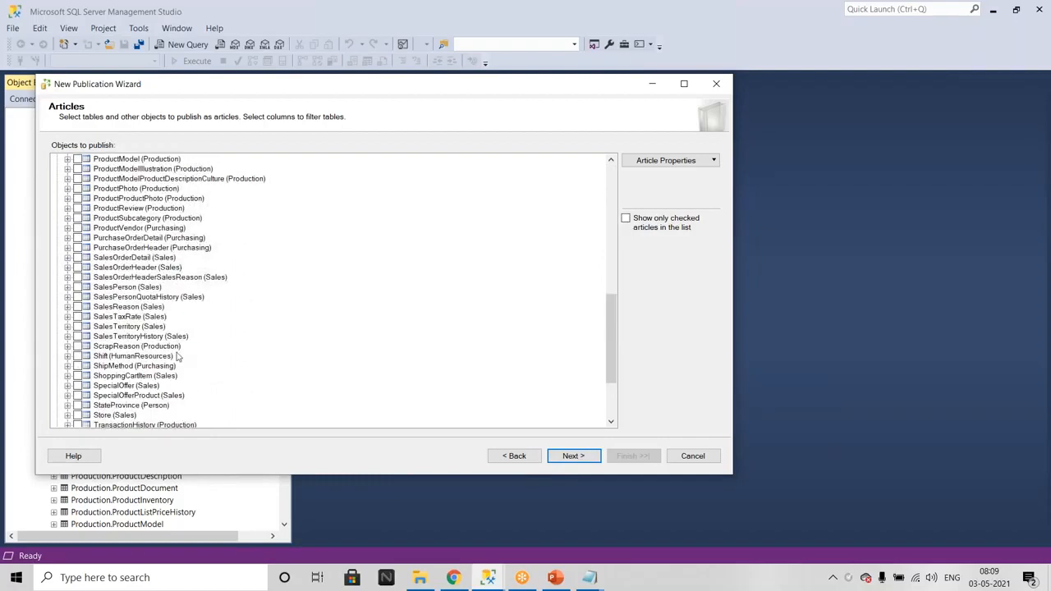
click(78, 258)
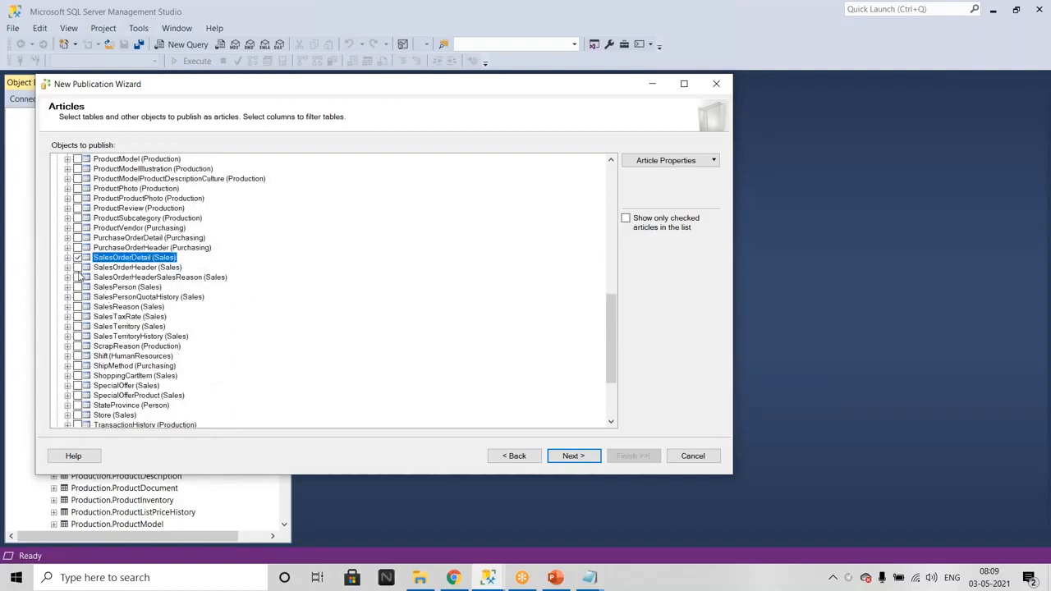
click(78, 267)
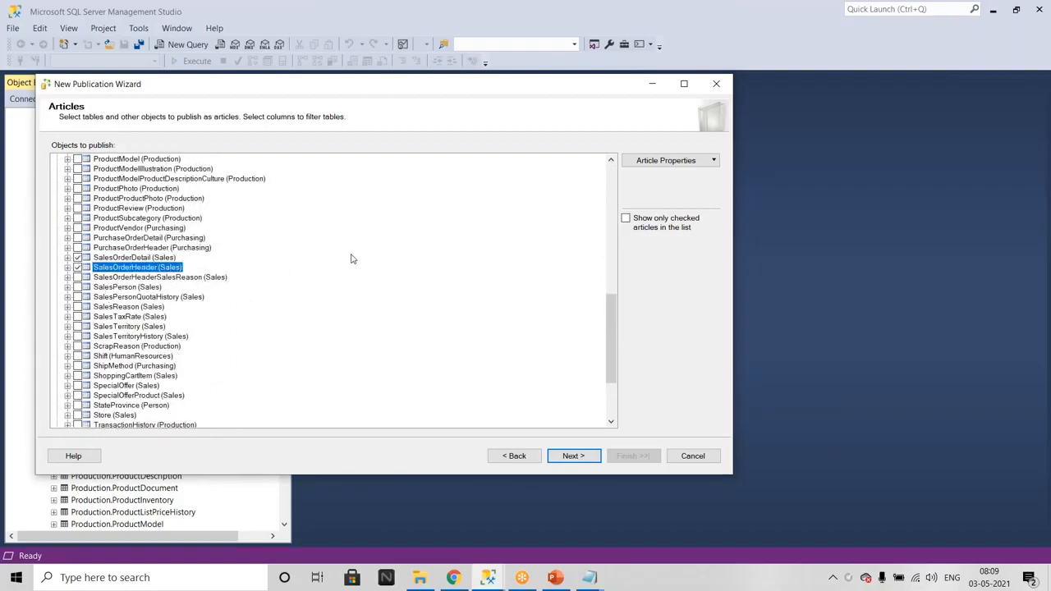
scroll(214, 257, up, 15)
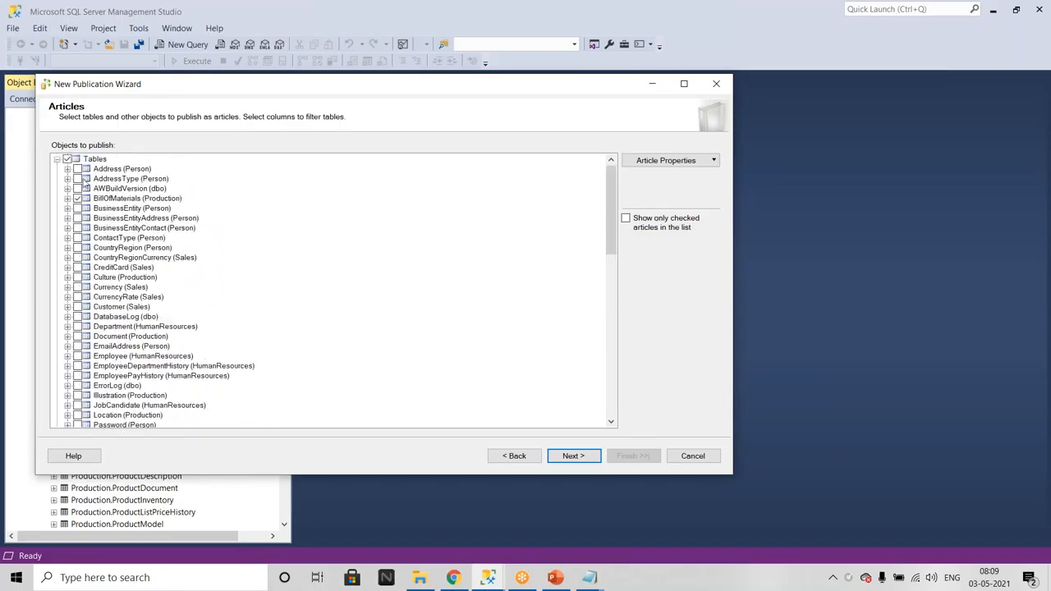
Step: Collapse the Tables node and restrict the article list to checked articles only
click(56, 159)
click(698, 160)
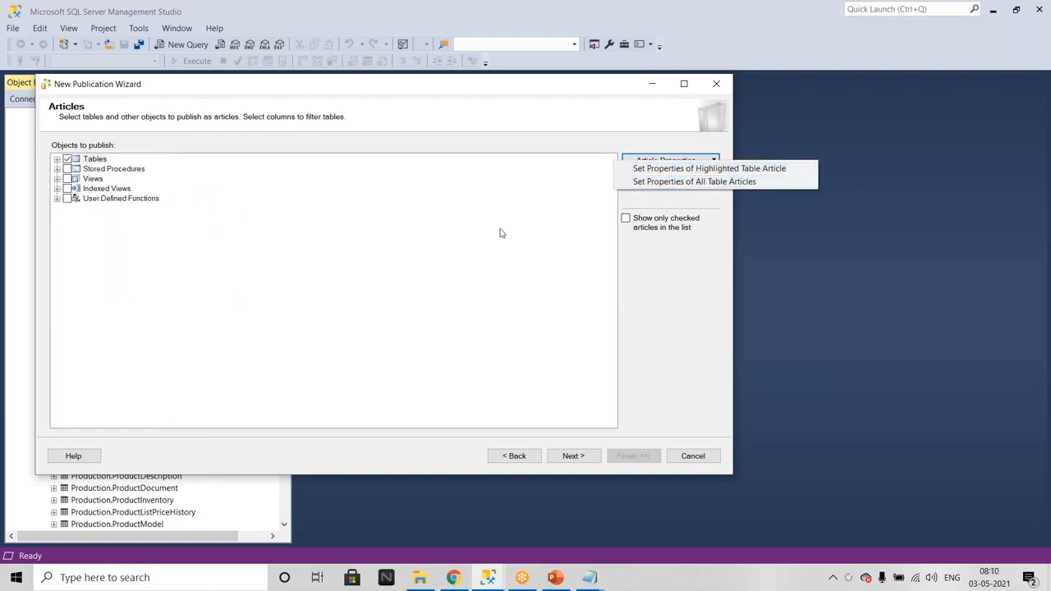
click(627, 219)
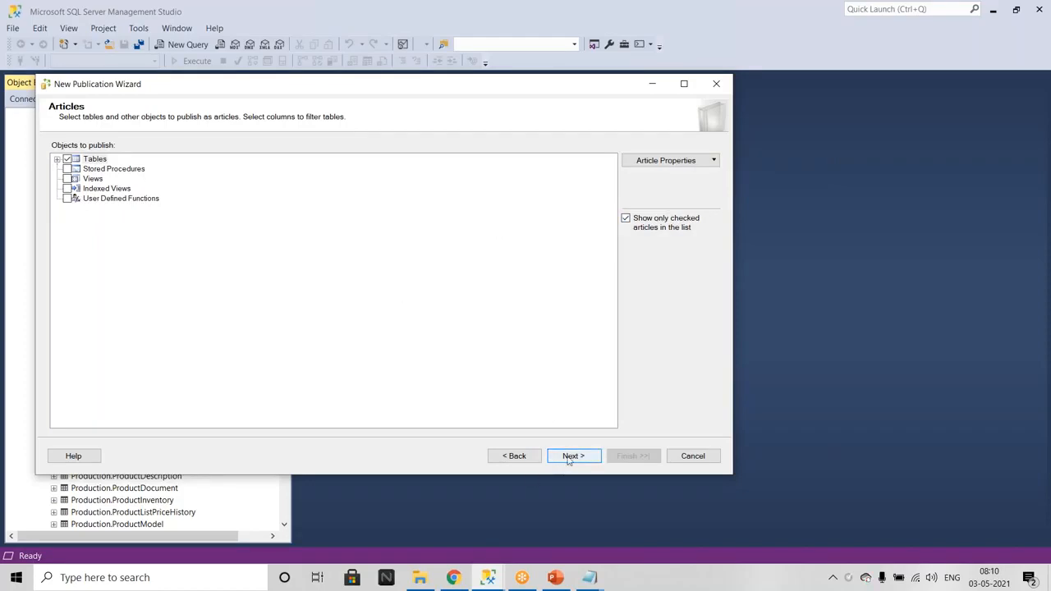
Step: Open the properties of all table articles and enlarge the dialog so that the full property names fit
click(689, 163)
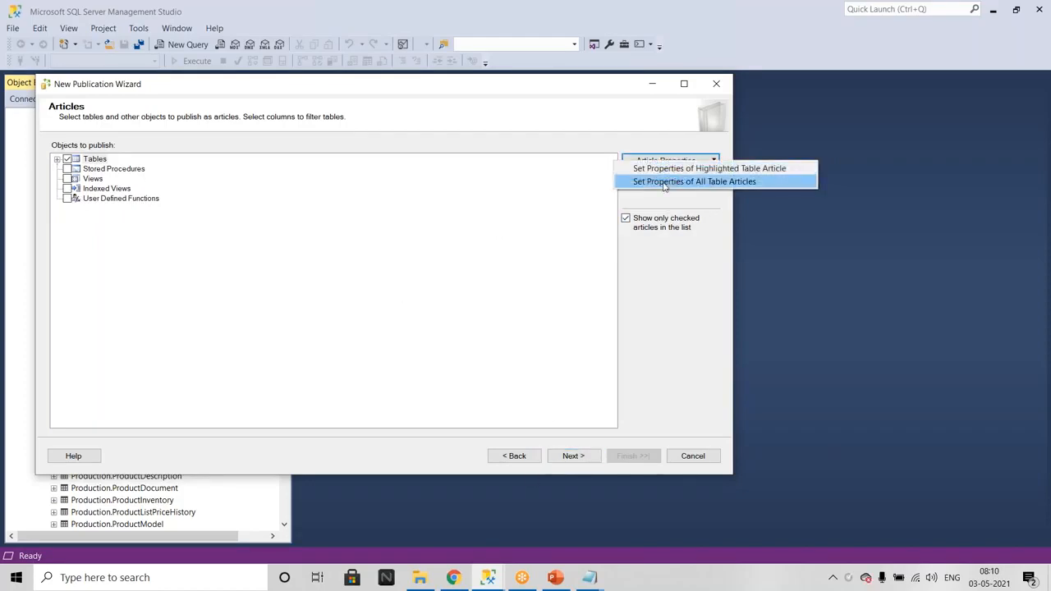
click(665, 181)
scroll(366, 251, up, 10)
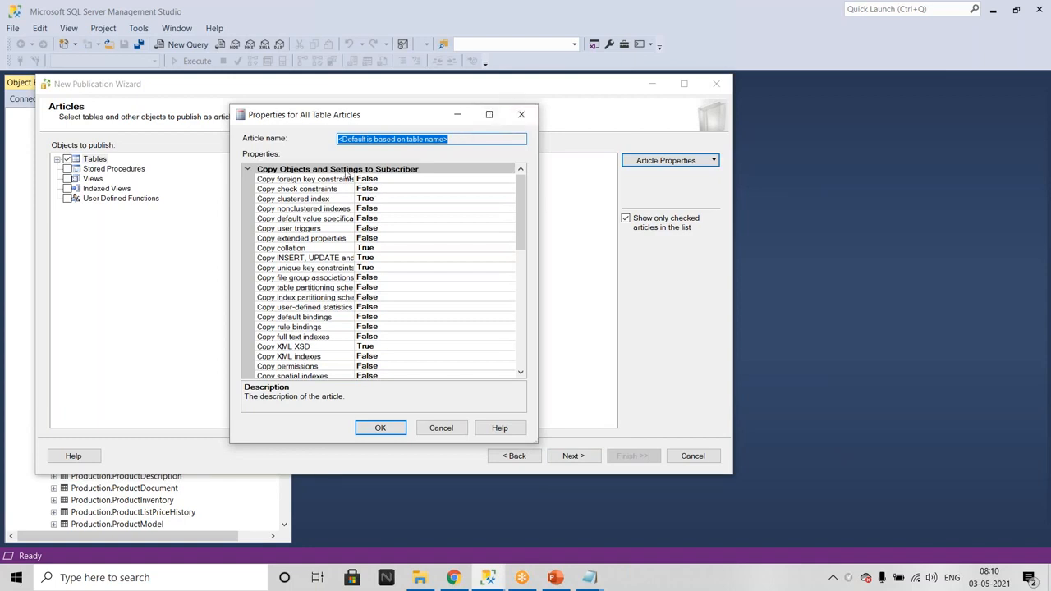
drag(541, 439, 818, 502)
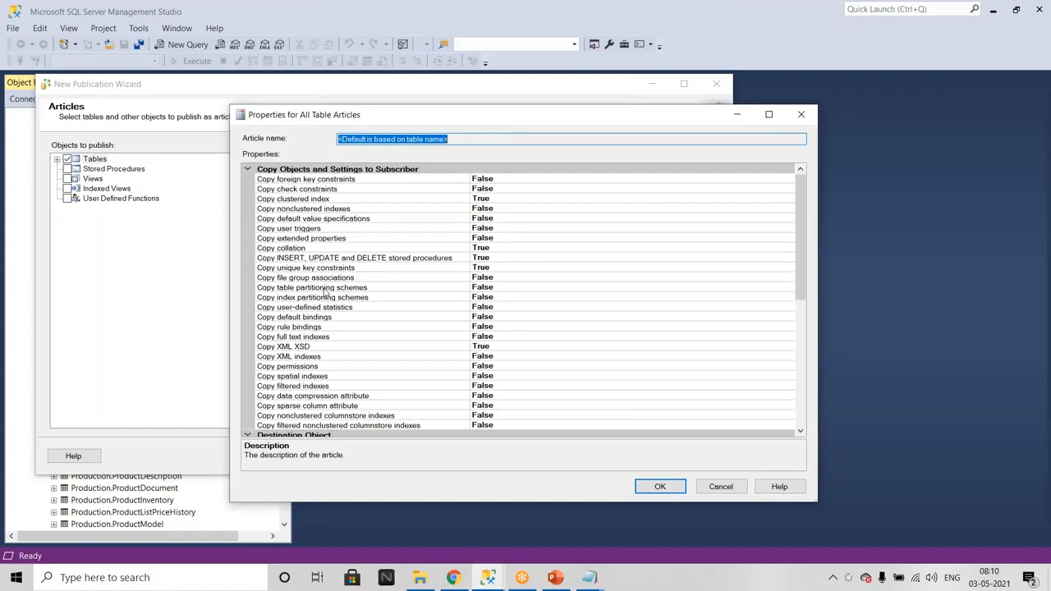
Step: Examine the copy, destination object and statement delivery settings for all table articles, including the index, constraint and permission options
scroll(326, 291, down, 3)
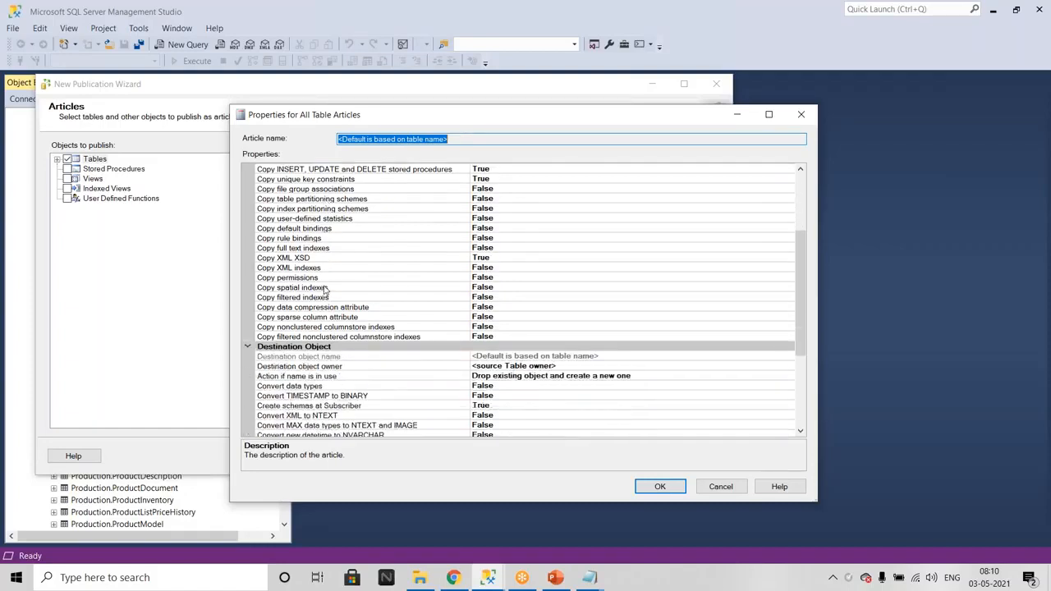
scroll(325, 289, down, 1)
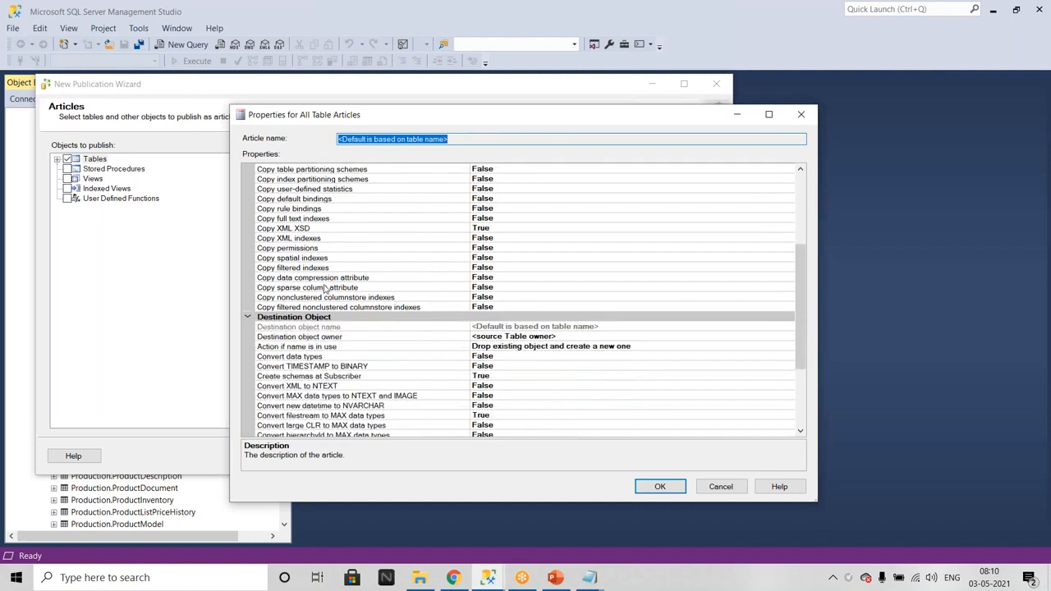
scroll(325, 289, down, 5)
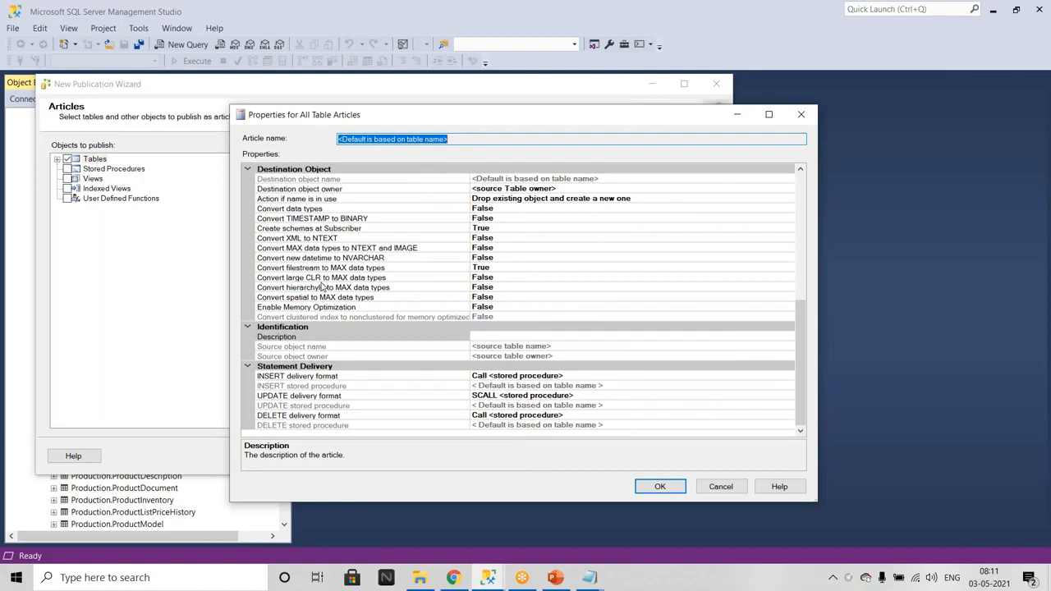
scroll(322, 286, up, 9)
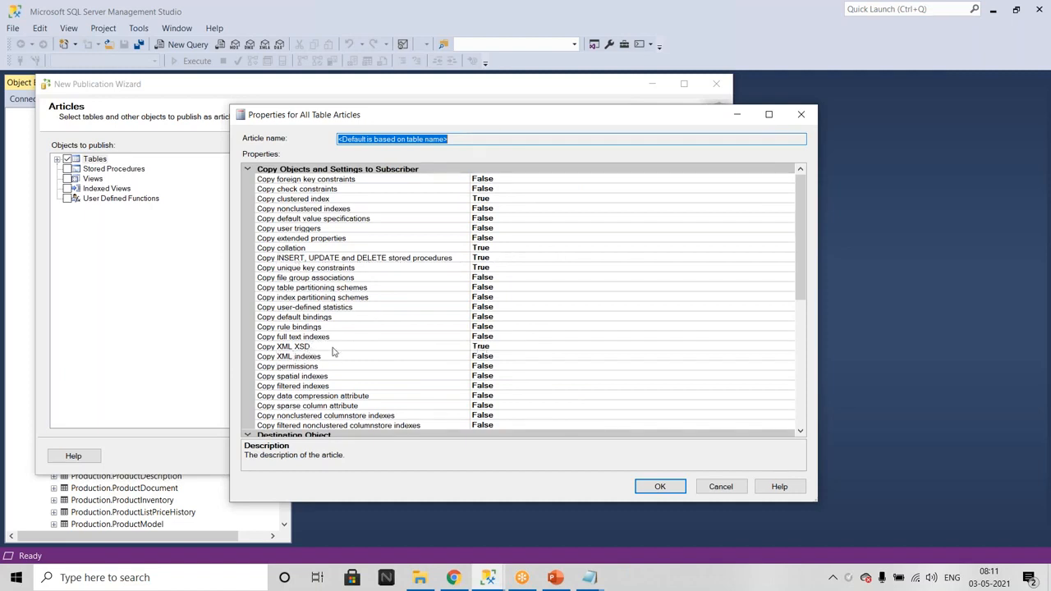
scroll(483, 328, down, 2)
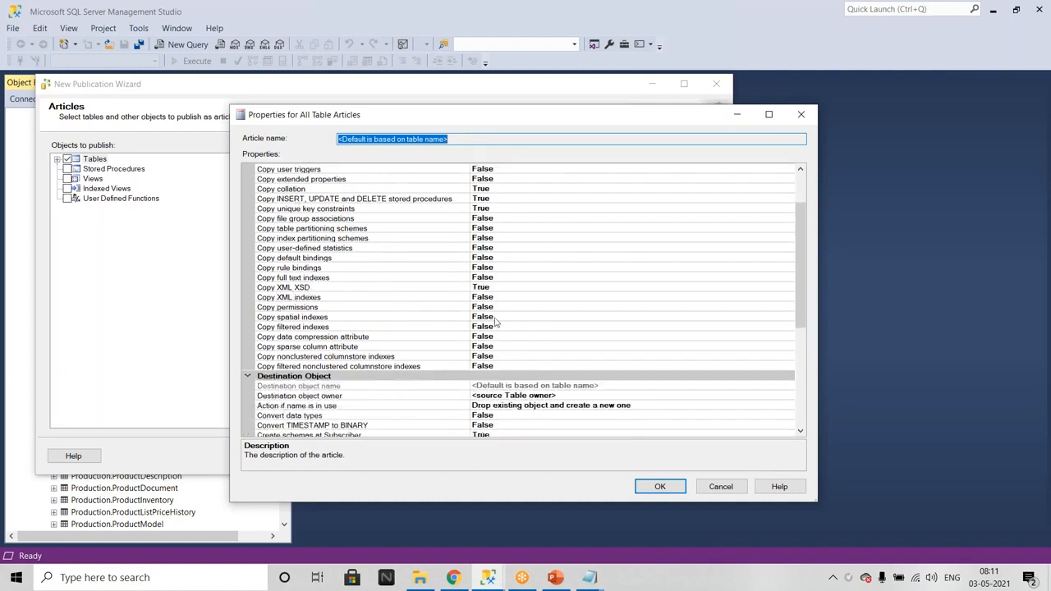
scroll(495, 322, up, 2)
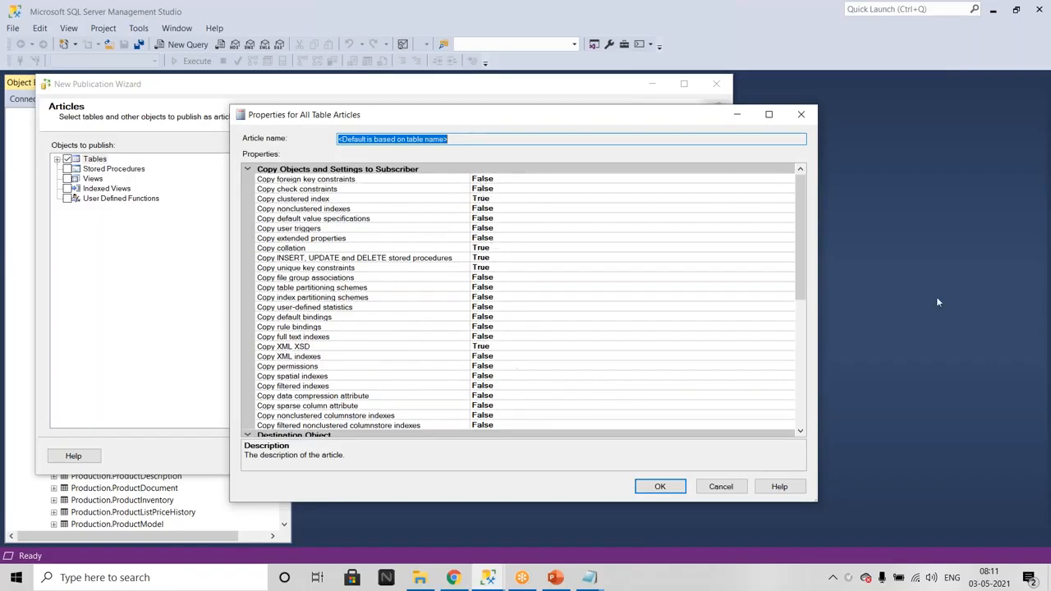
click(288, 230)
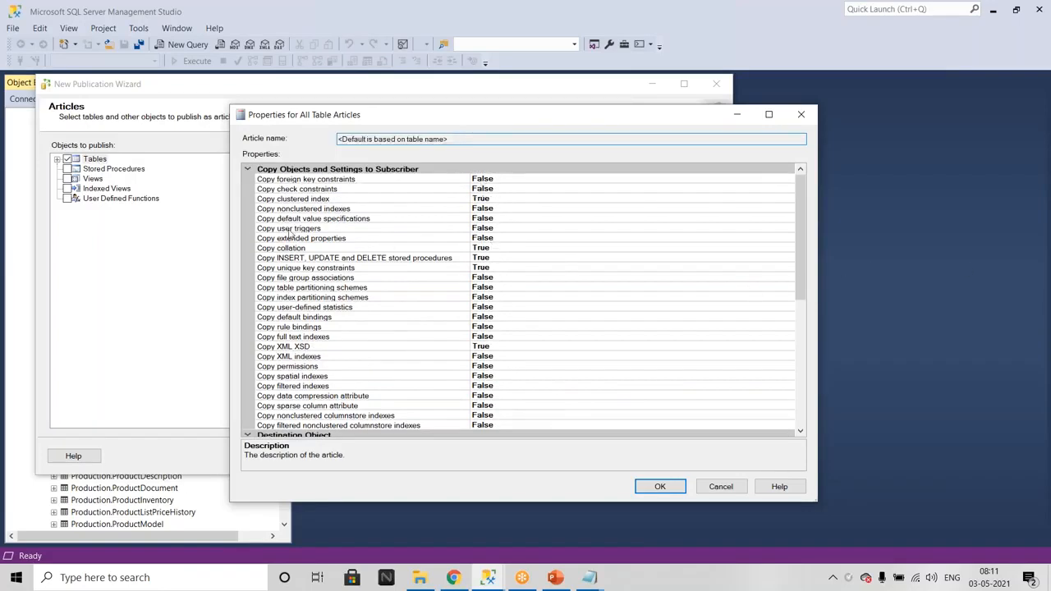
click(298, 210)
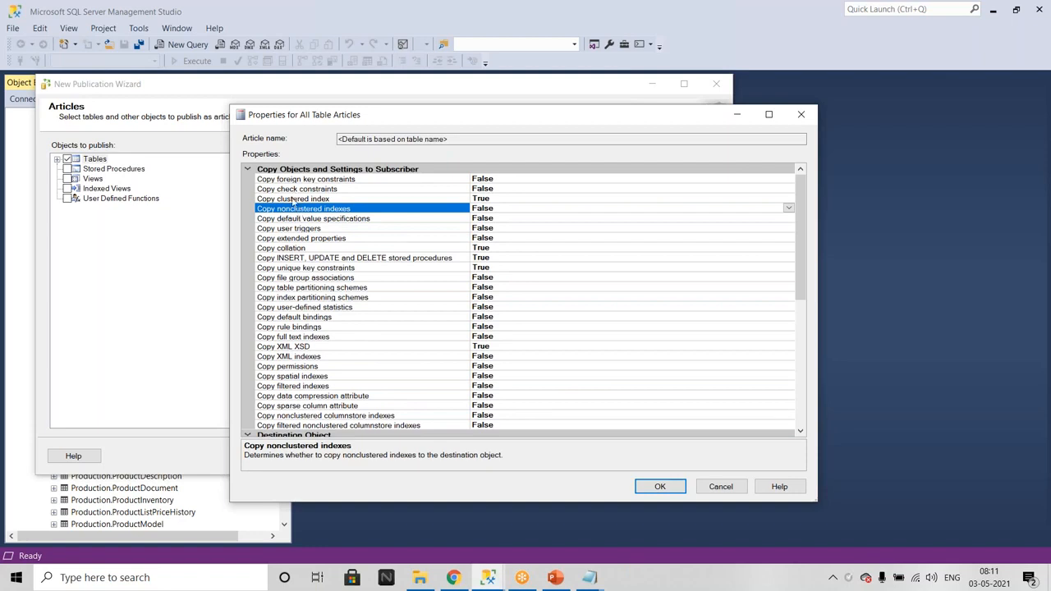
click(292, 200)
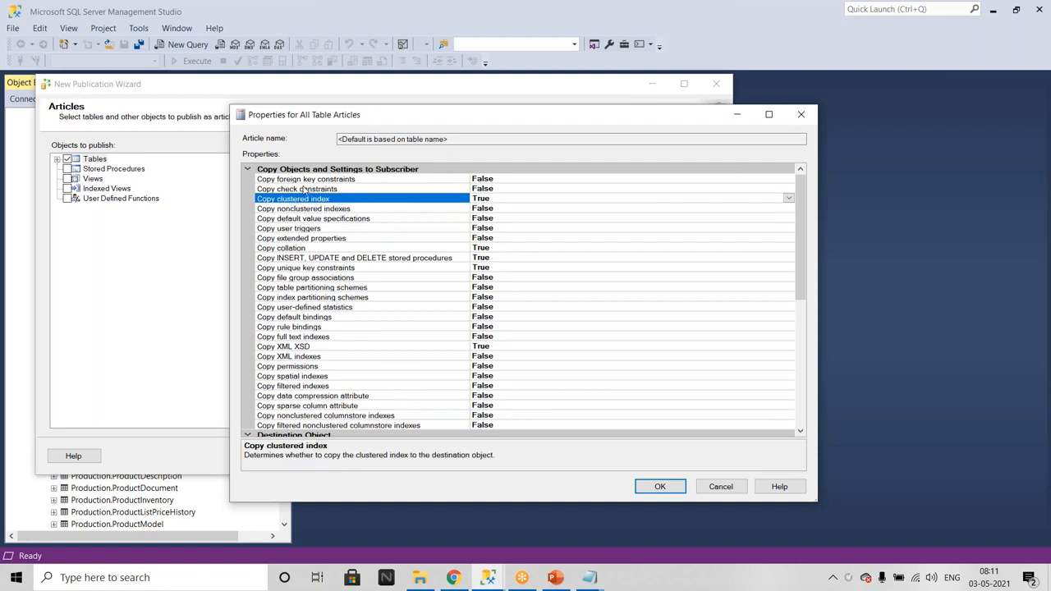
click(305, 189)
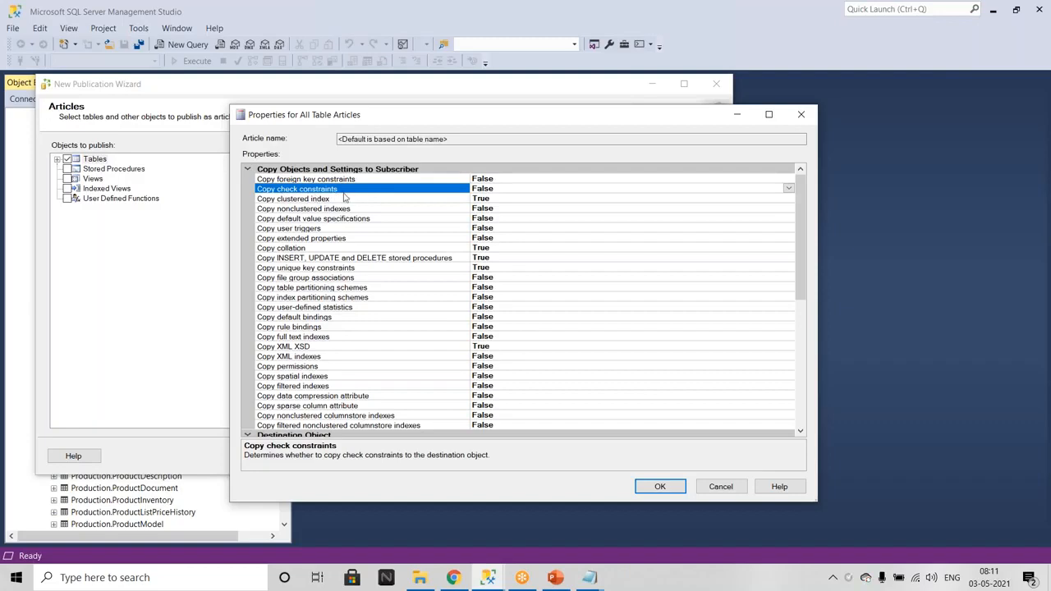
click(328, 182)
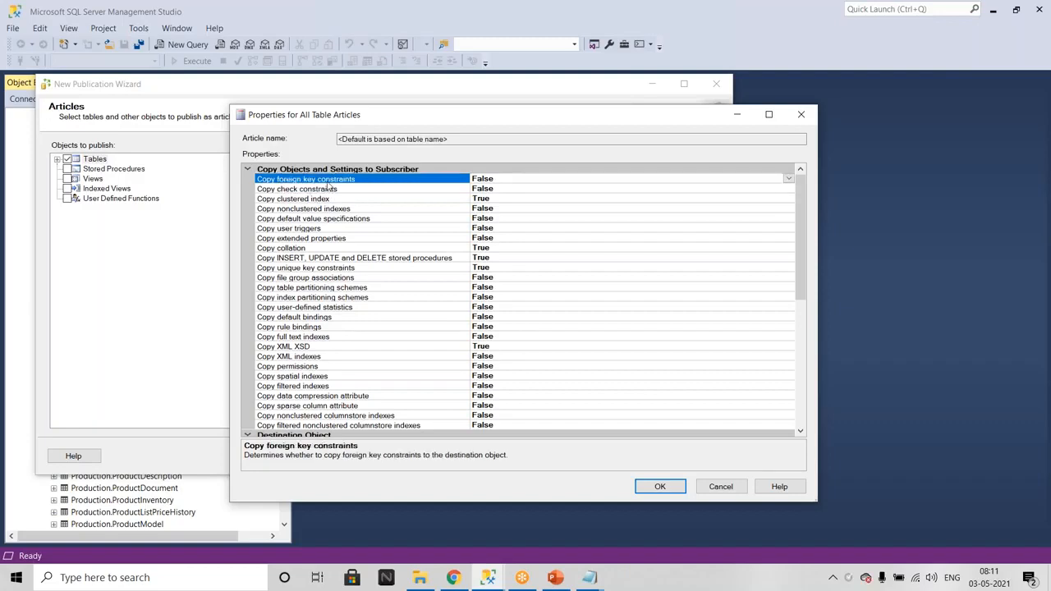
click(301, 367)
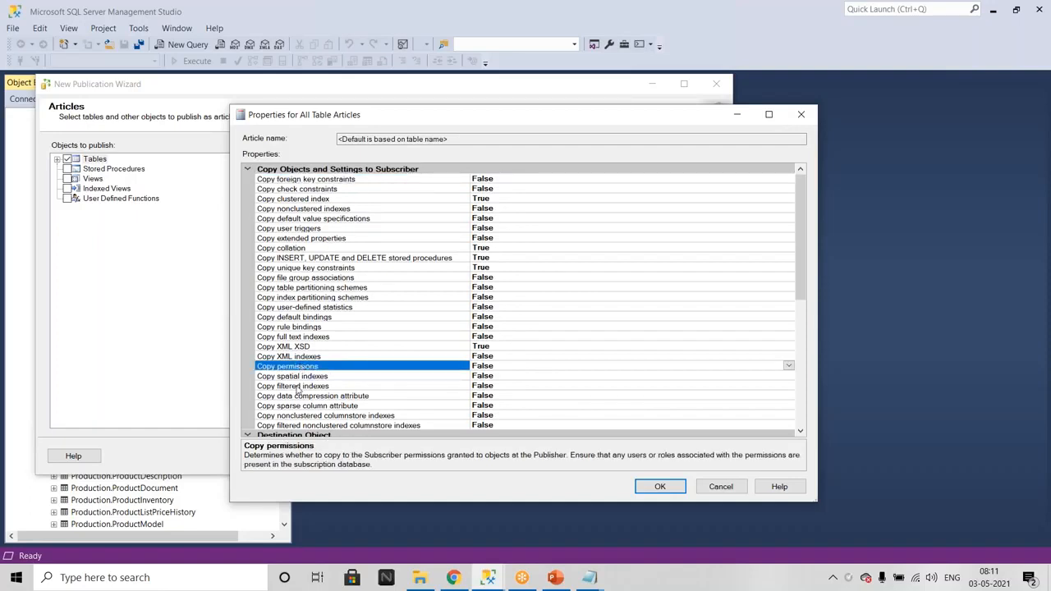
click(309, 376)
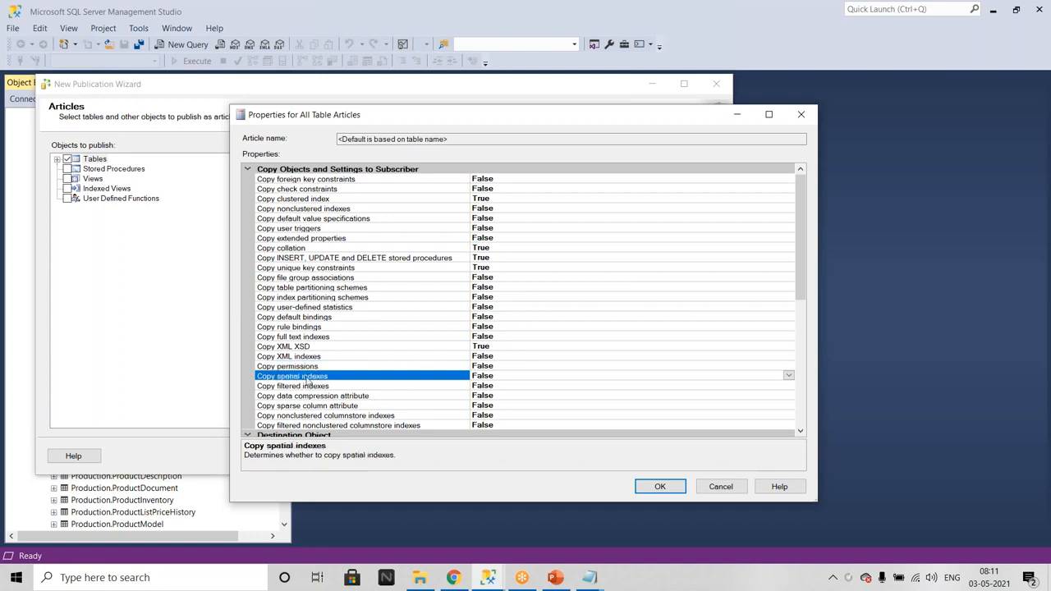
Step: Set Copy filtered indexes to True for all table articles
click(289, 387)
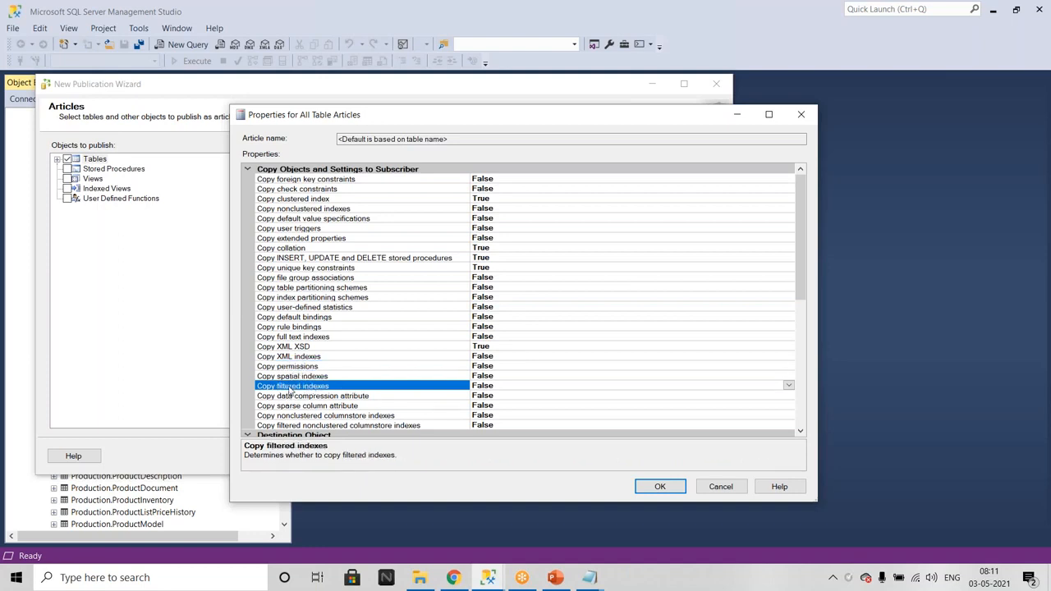
scroll(365, 336, down, 2)
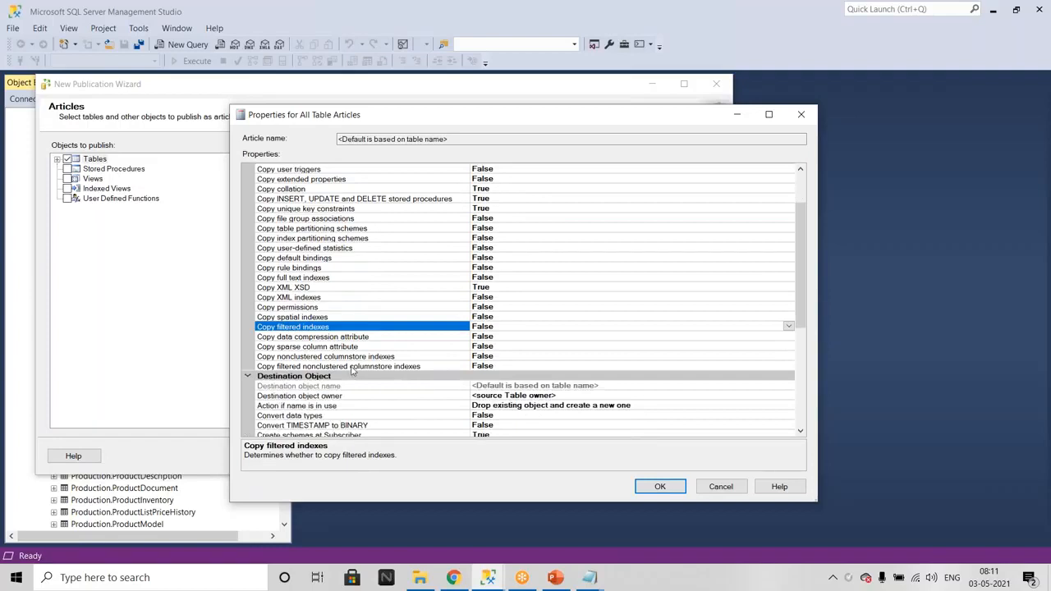
click(788, 327)
click(484, 345)
scroll(535, 307, up, 2)
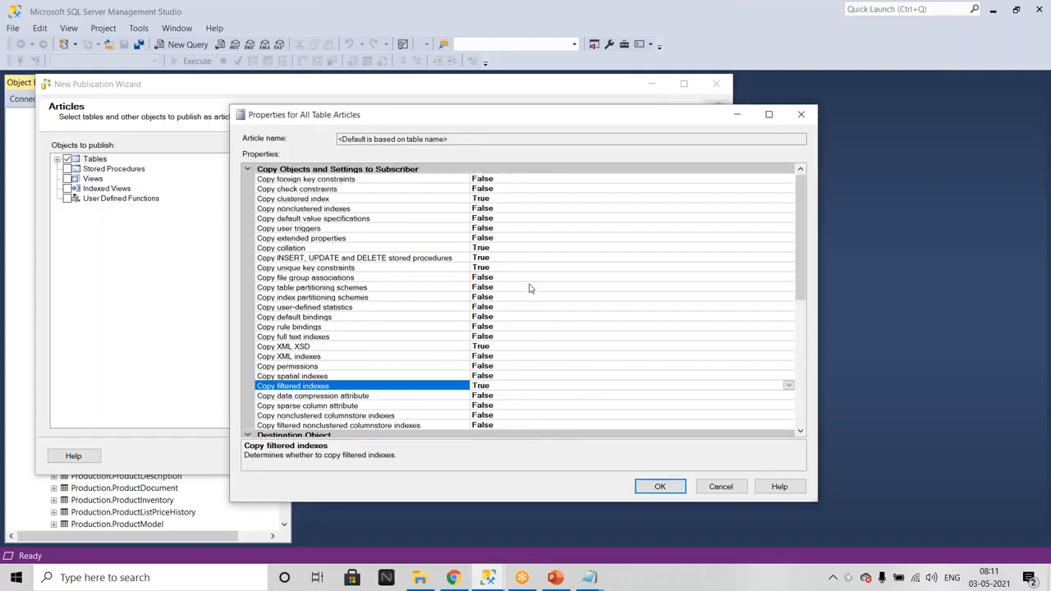
Step: Set Copy nonclustered indexes to True, accept the article properties and continue to the Filter Table Rows page
click(309, 202)
click(310, 210)
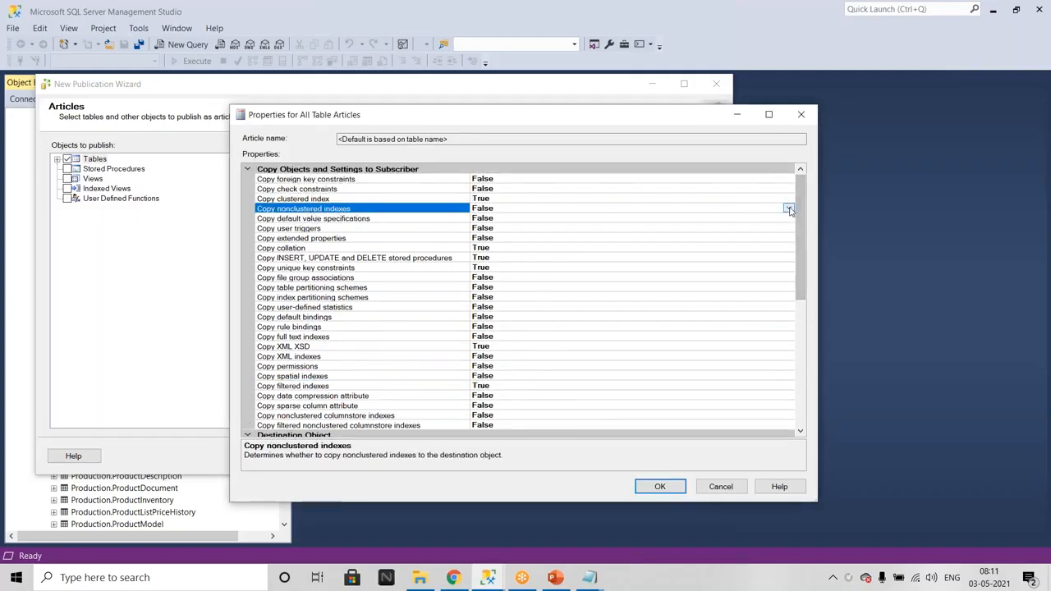
click(788, 209)
click(483, 219)
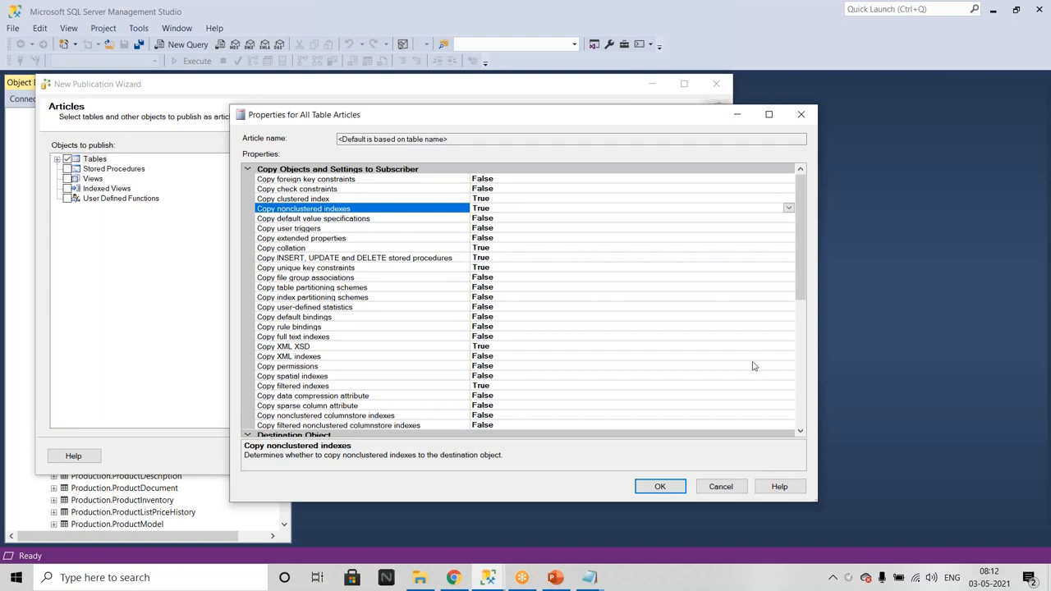
click(660, 487)
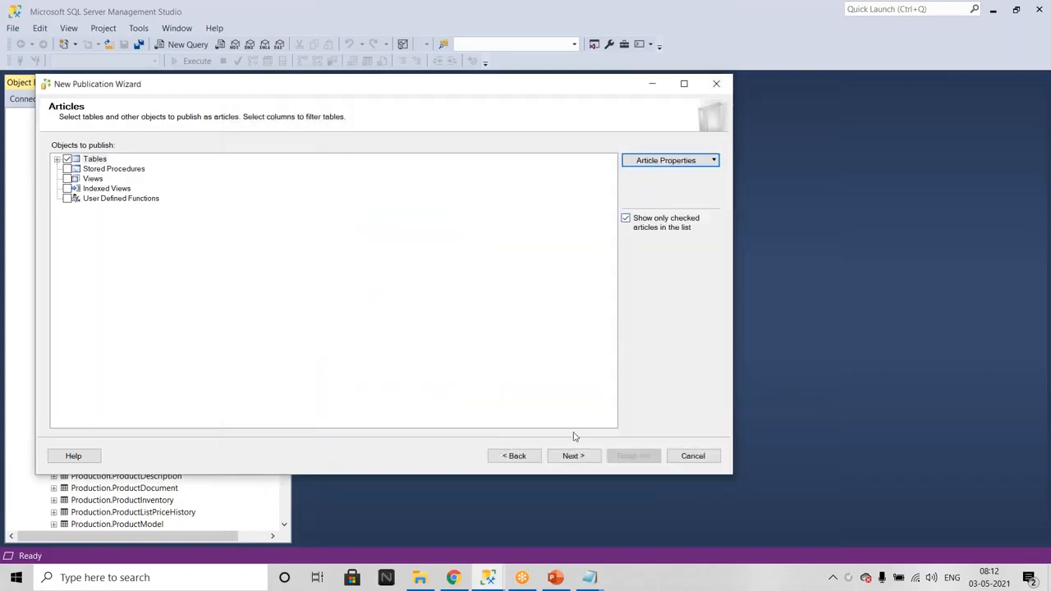
click(577, 458)
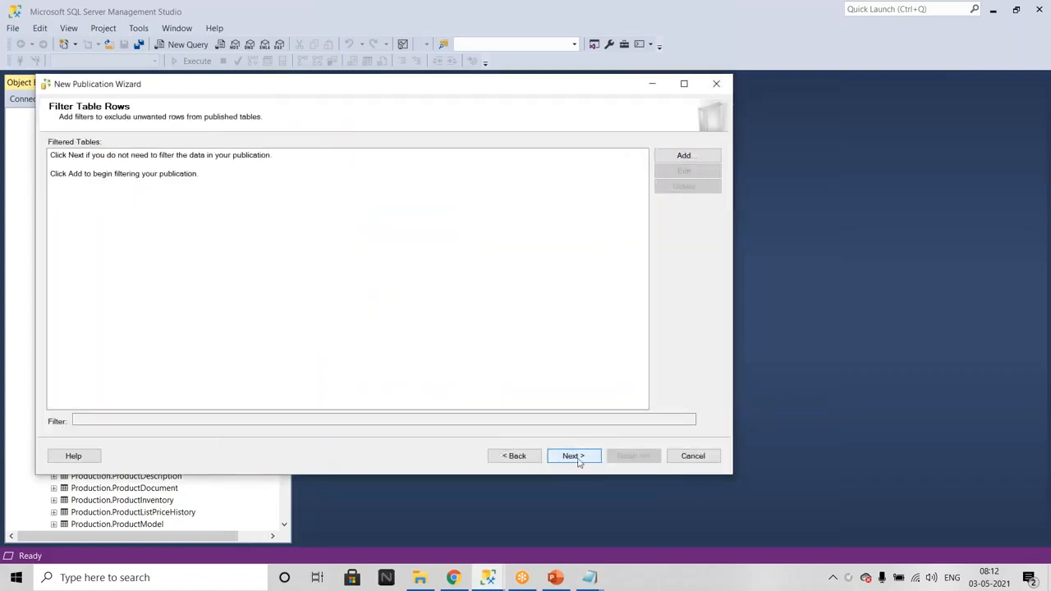
Step: Examine the filterable tables and BillOfMaterials columns offered for a row filter, leaving without adding a filter
click(696, 161)
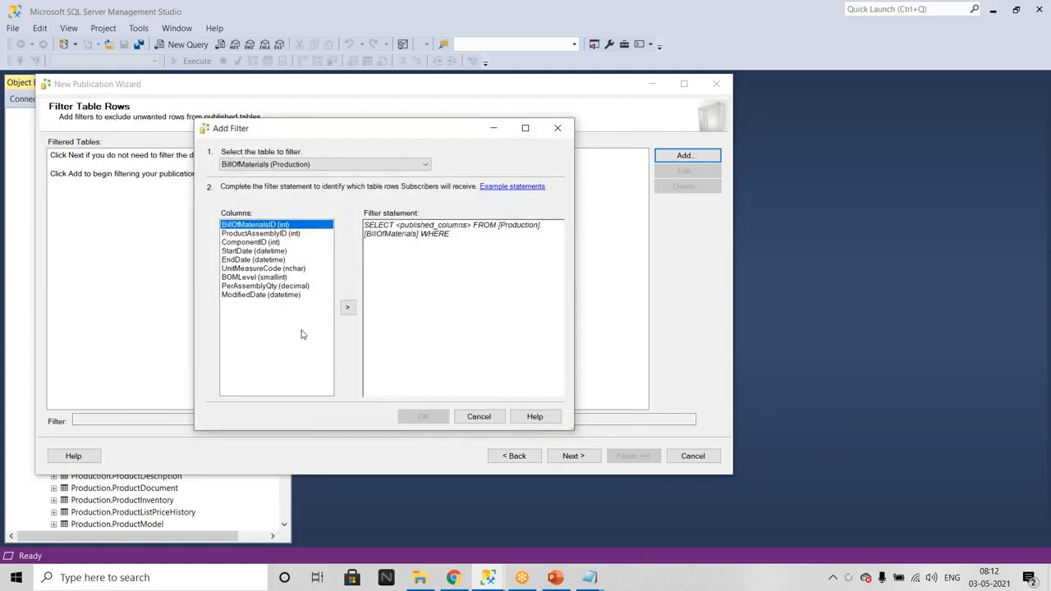
click(318, 310)
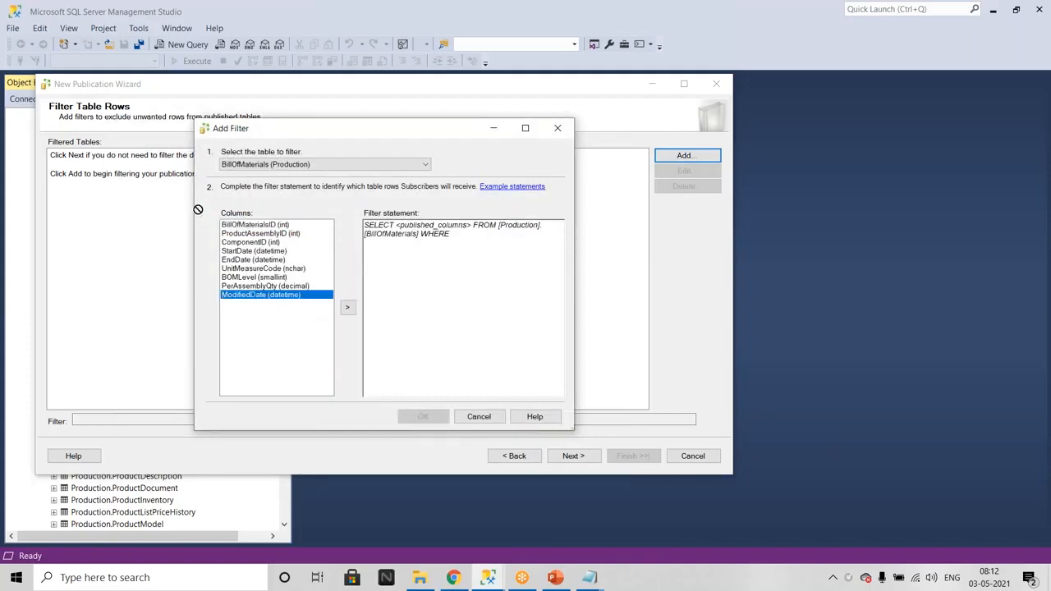
click(272, 165)
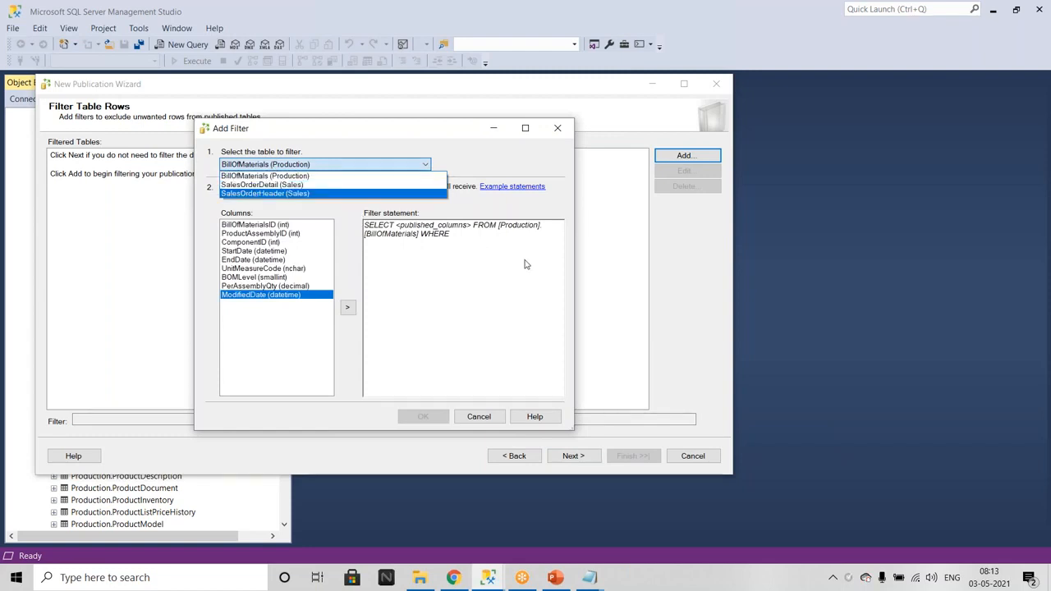
click(464, 298)
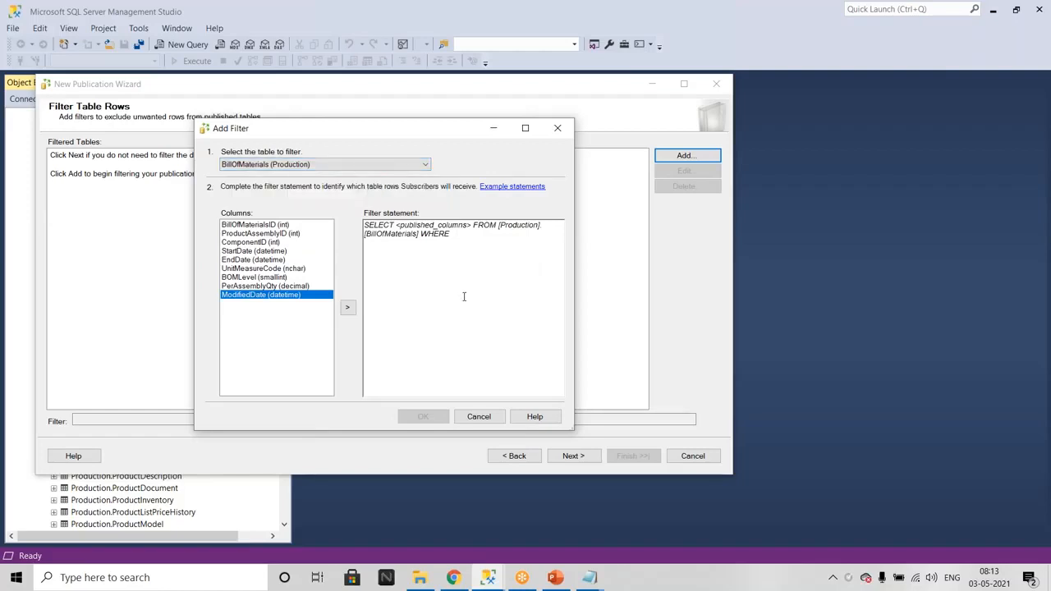
click(479, 414)
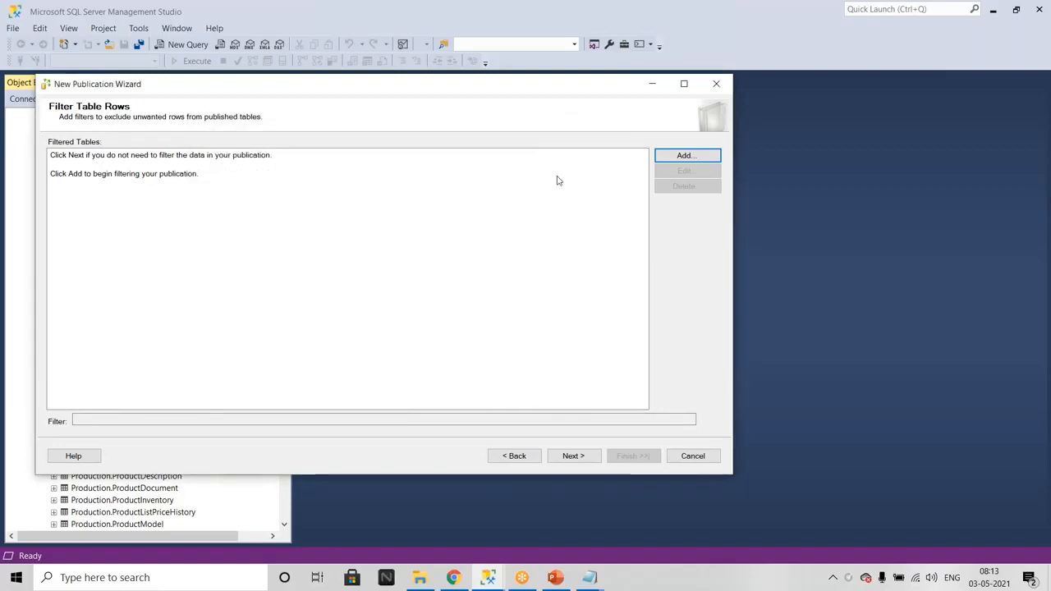
Step: Review the BillOfMaterials filter statement, cancel the filter and continue to the Snapshot Agent page without row filters
click(686, 157)
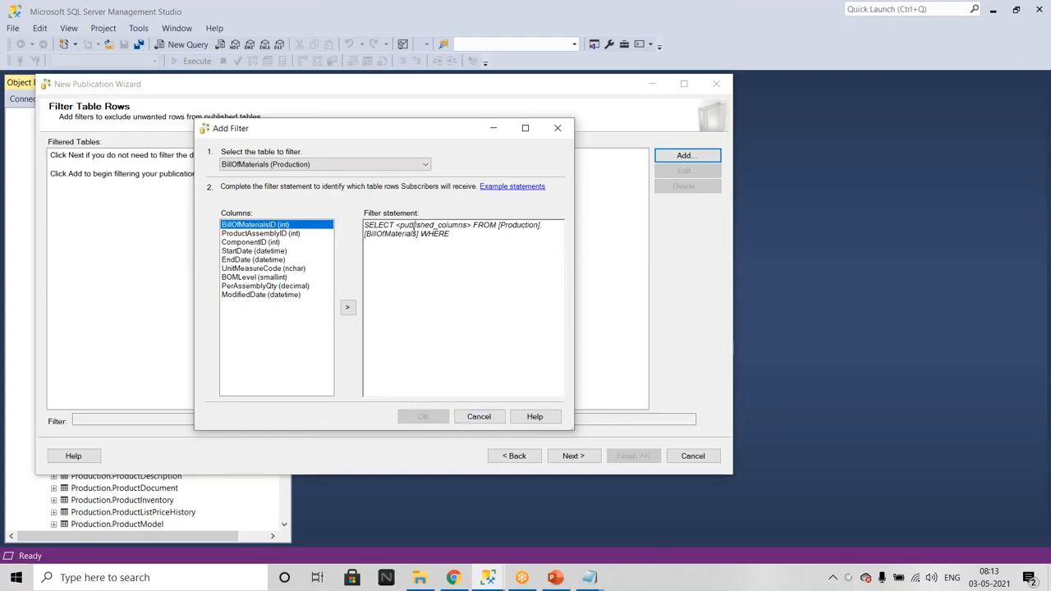
click(480, 417)
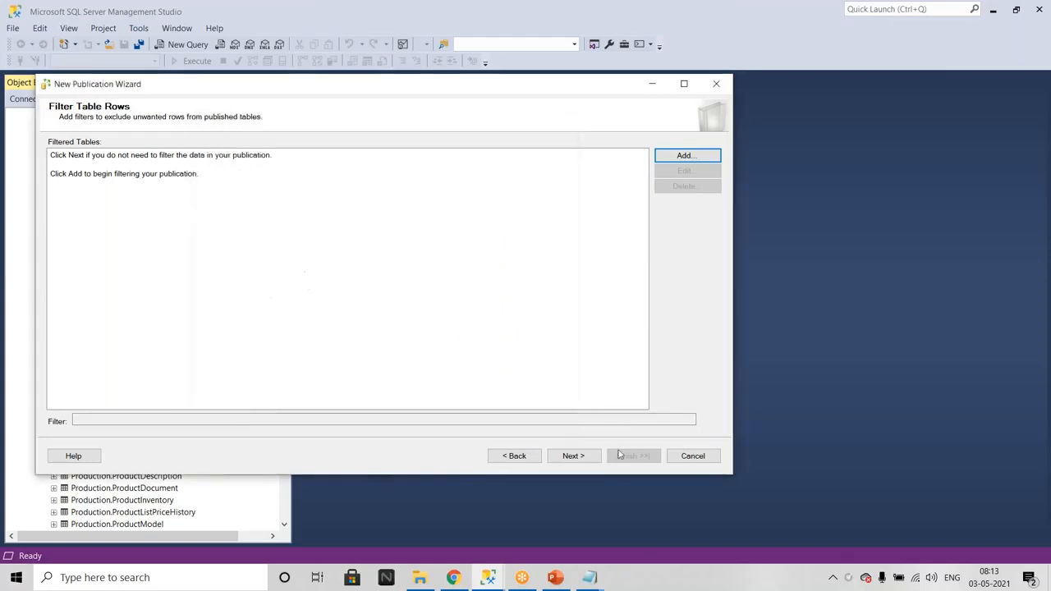
click(568, 458)
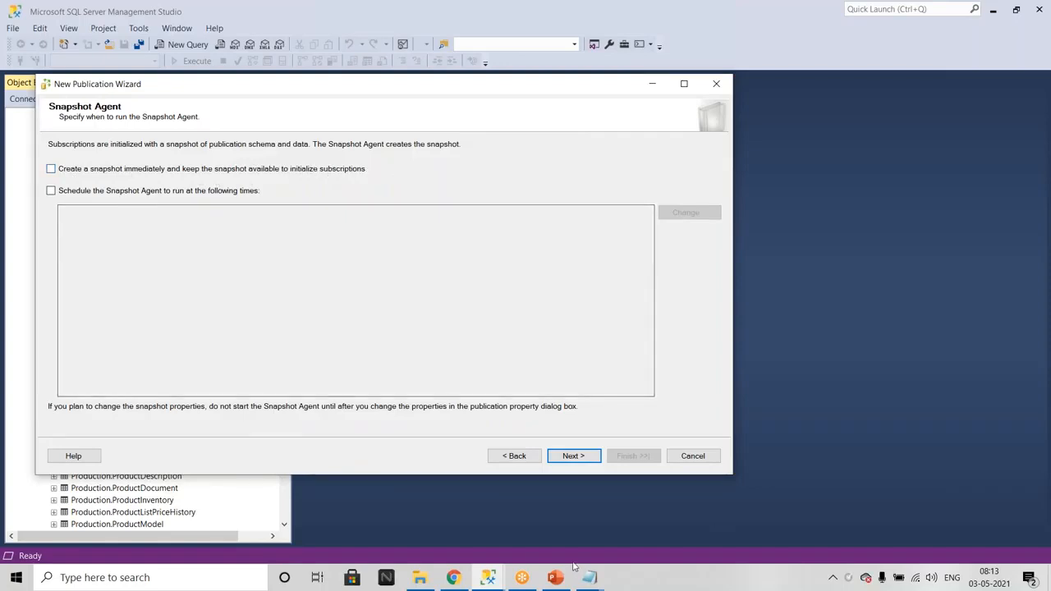
Step: Copy the snapshot path C:\Program Files\Microsoft SQL Server\MSSQL15.NODE2\MSSQL\ReplData from the untitled Notepad note and open that folder in File Explorer
click(638, 528)
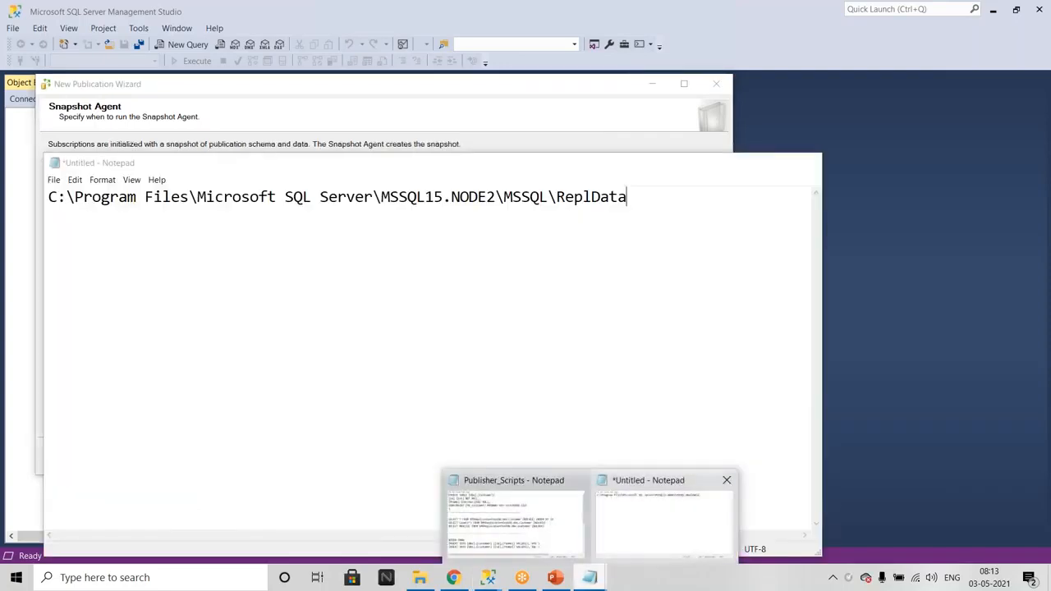
key(ctrl+a)
key(ctrl+c)
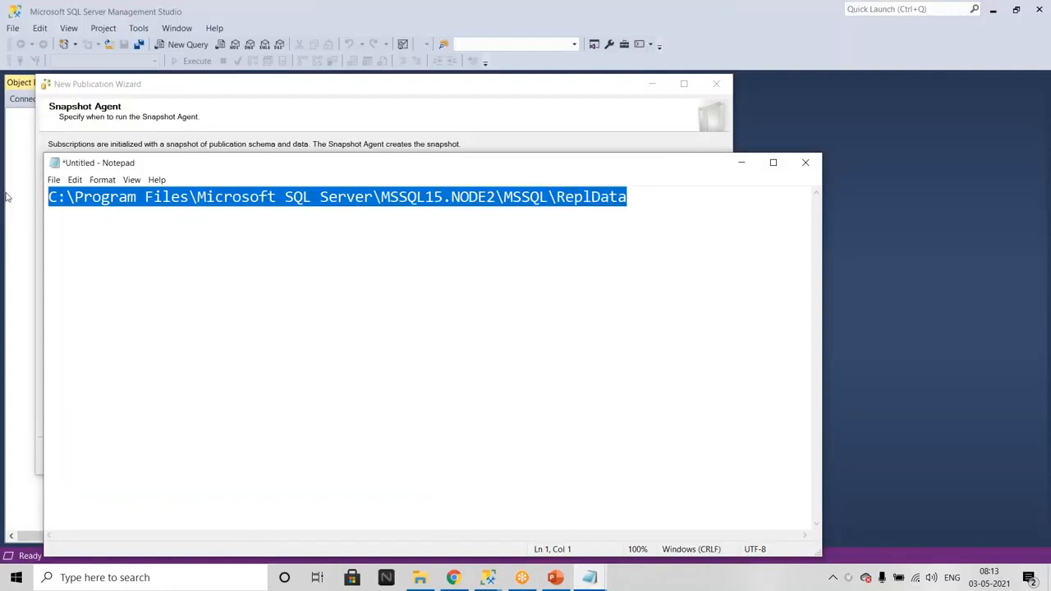
key(super+r)
key(ctrl+v)
key(Return)
key(Return)
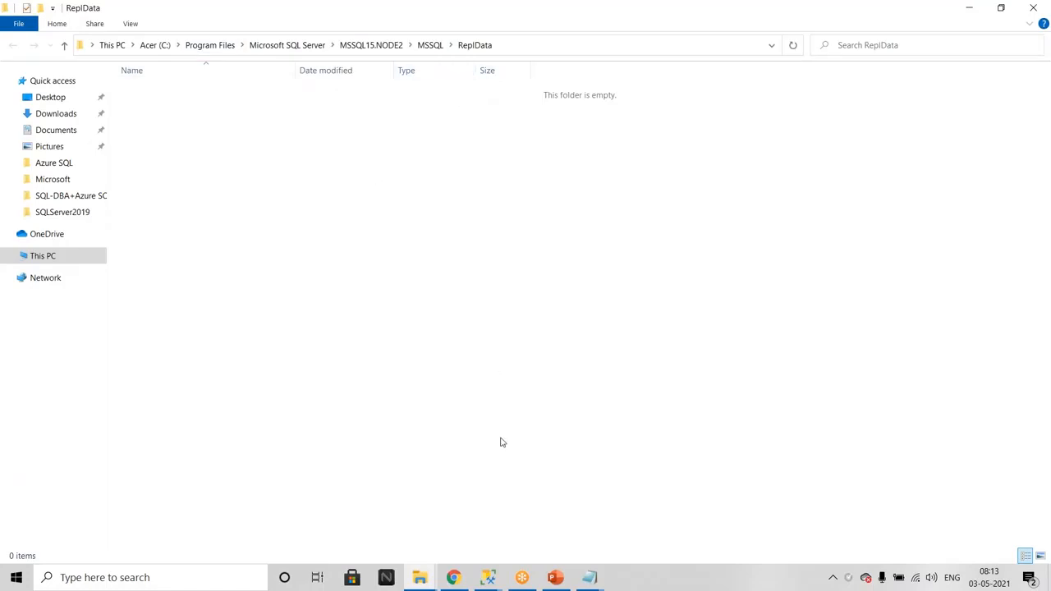
Step: Back in the New Publication Wizard, choose to create a snapshot immediately, leave the Snapshot Agent unscheduled and continue to the Agent Security page
mouse_move(487, 577)
click(551, 537)
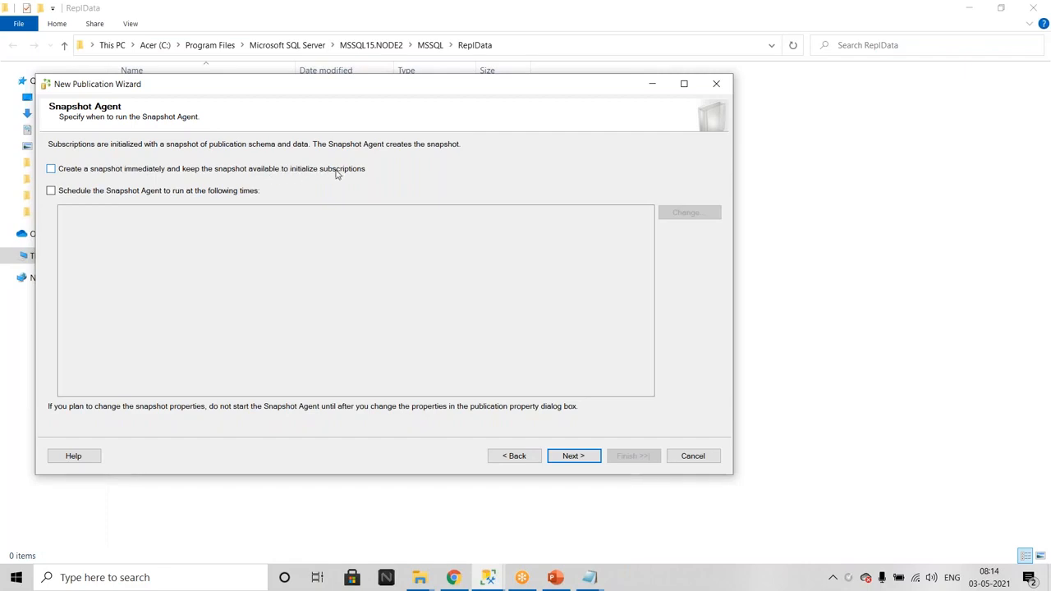
click(64, 194)
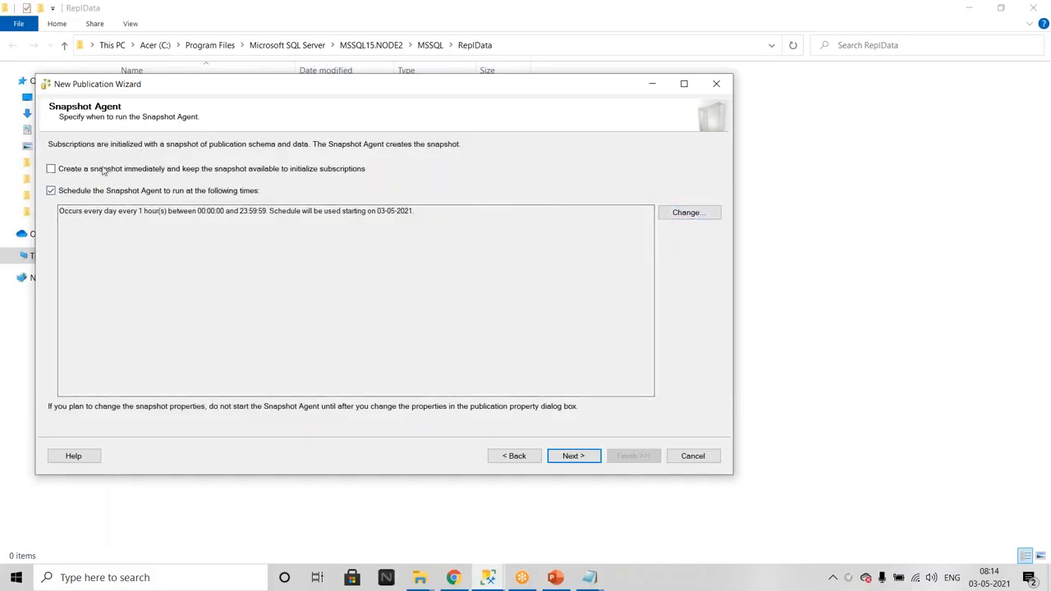
click(51, 192)
click(51, 169)
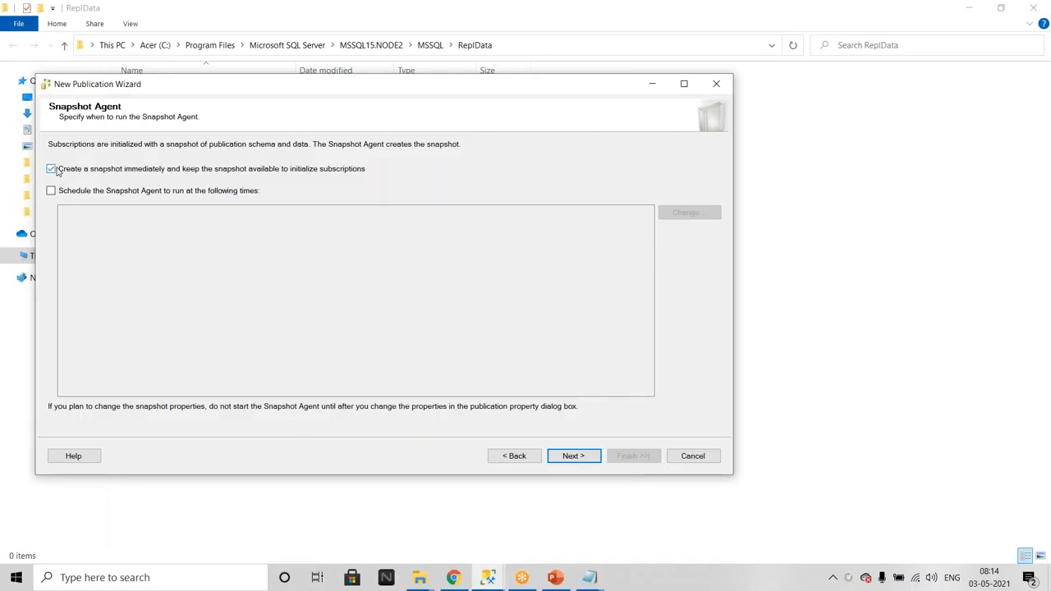
click(817, 28)
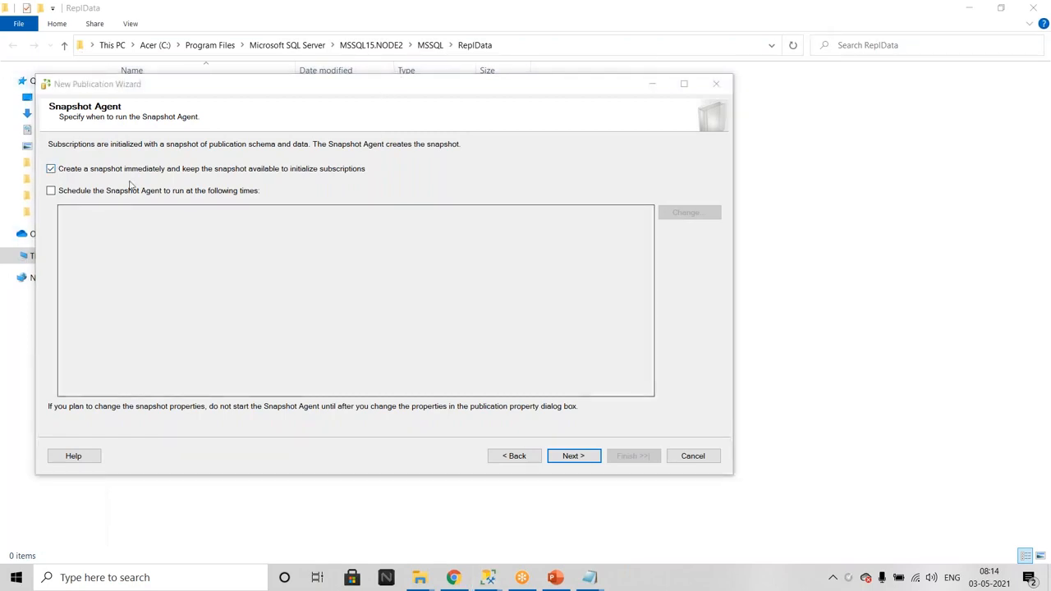
click(572, 457)
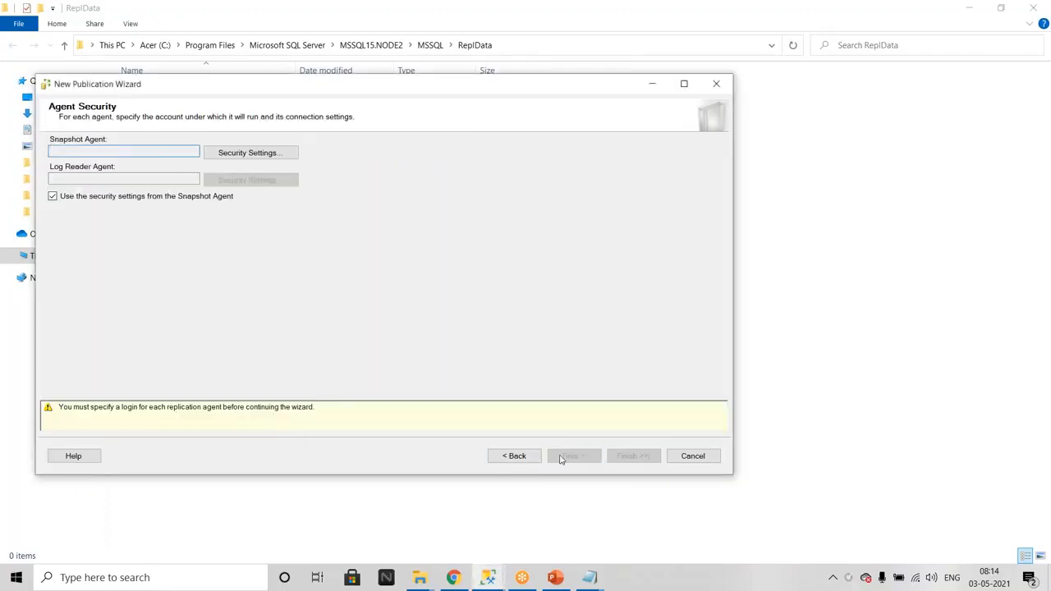
Step: Open the Snapshot Agent's security settings and choose to run it under the SQL Server Agent service account
click(251, 155)
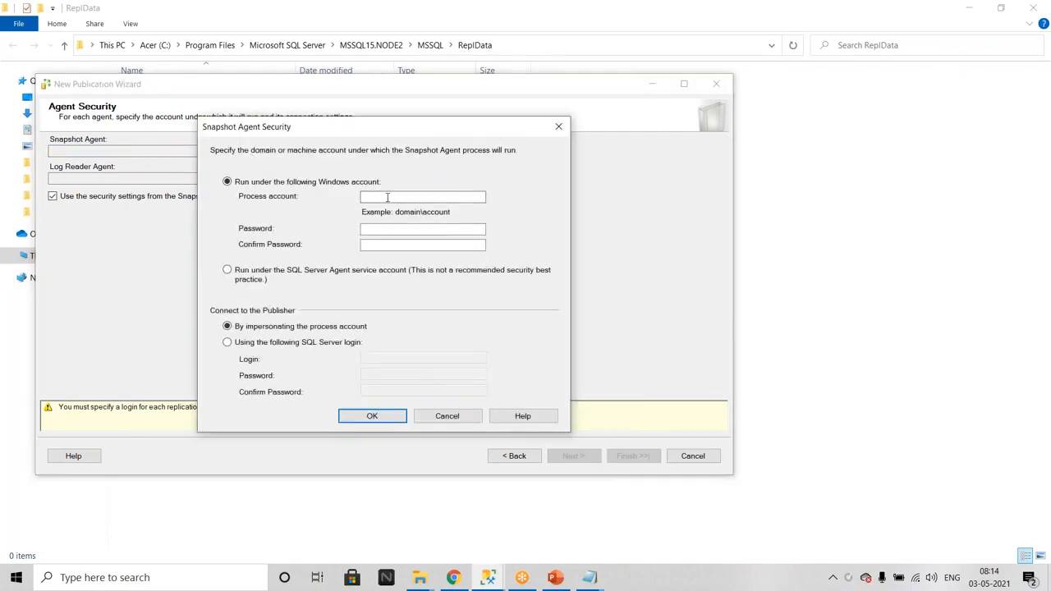
click(234, 274)
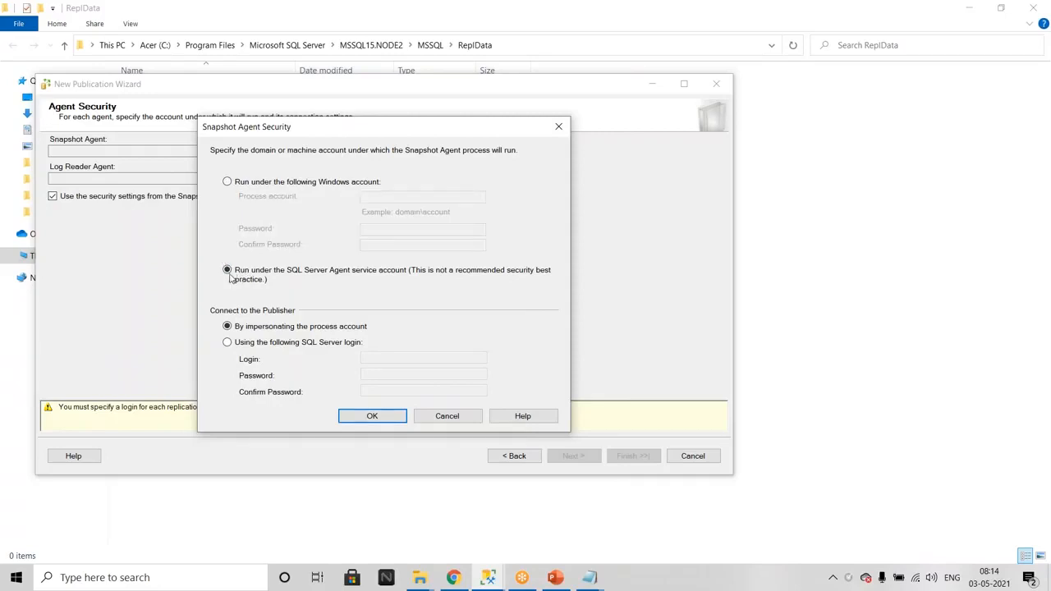
Step: Open SQL Server 2019 Configuration Manager and check which account the SQL Server Agent (NODE1) service logs on as
click(92, 584)
text(cont)
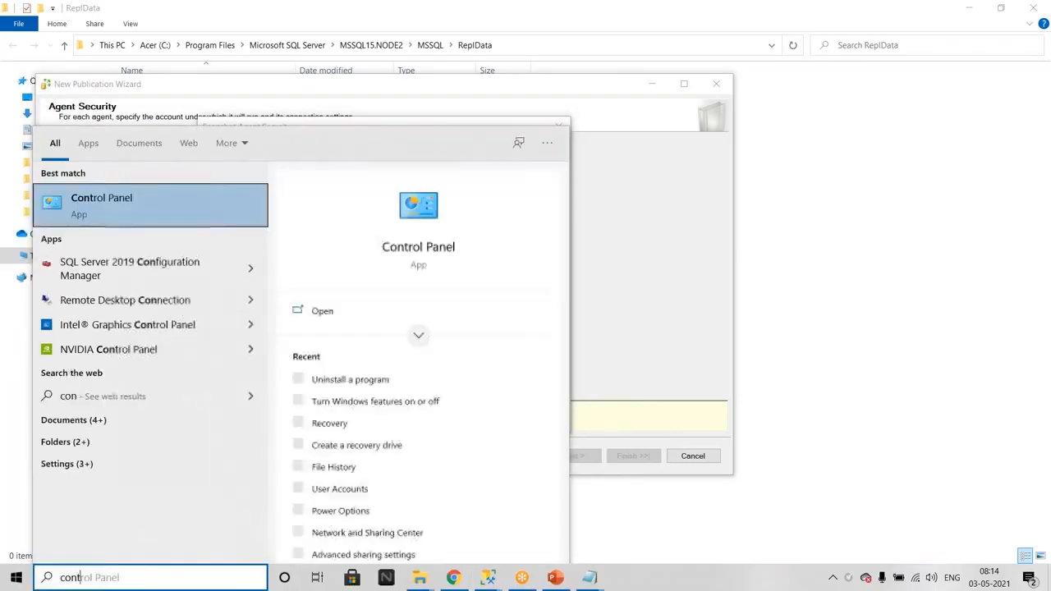
key(BackSpace)
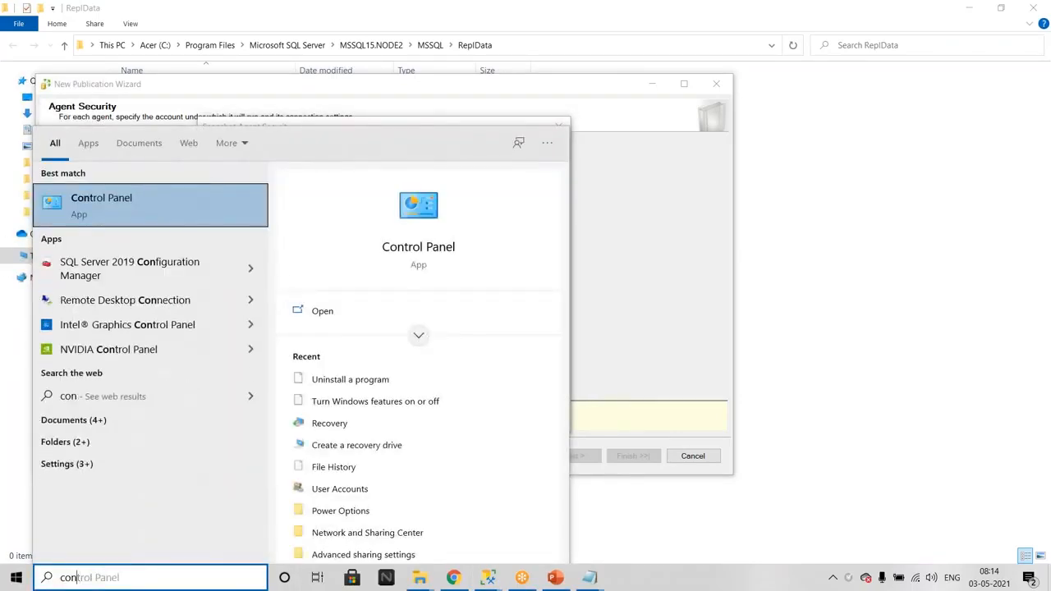
click(152, 275)
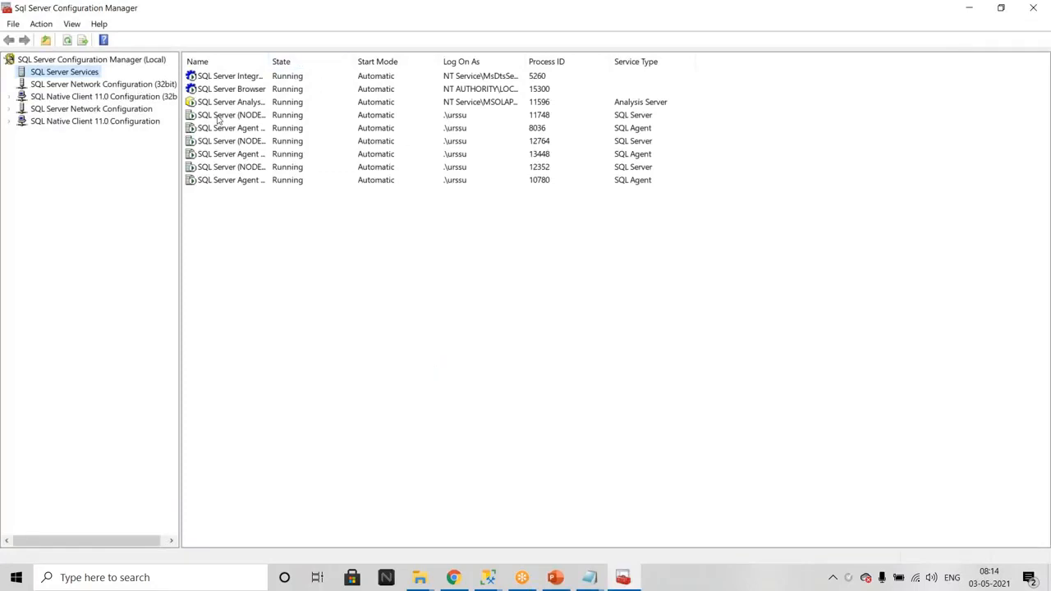
double_click(270, 61)
click(249, 128)
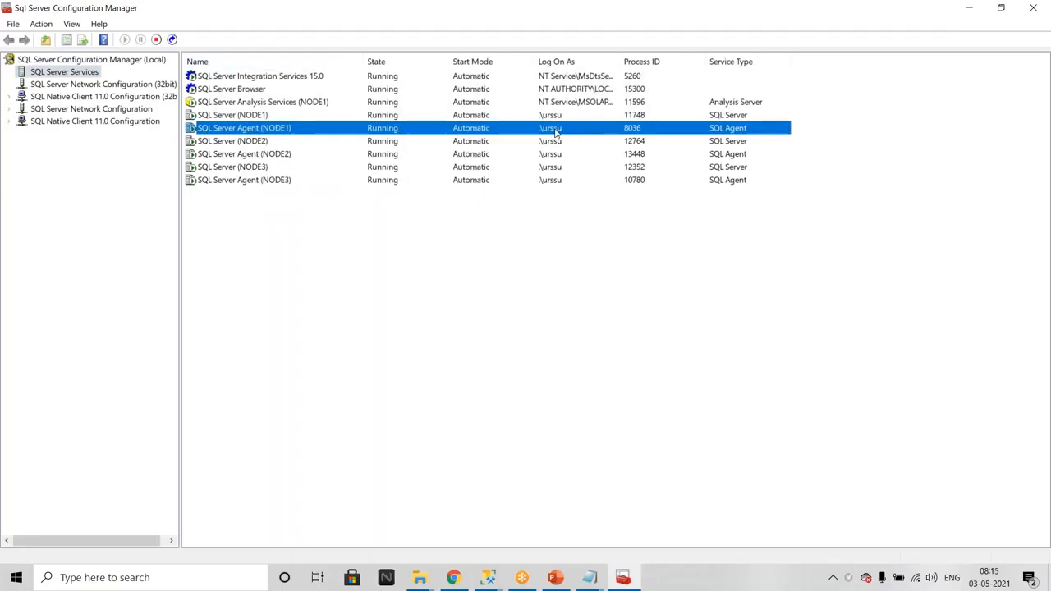
Step: Back in Snapshot Agent Security, try the Windows account option with a Publisher connection using SQL Server login sa, entering and confirming the login password
click(488, 577)
click(651, 509)
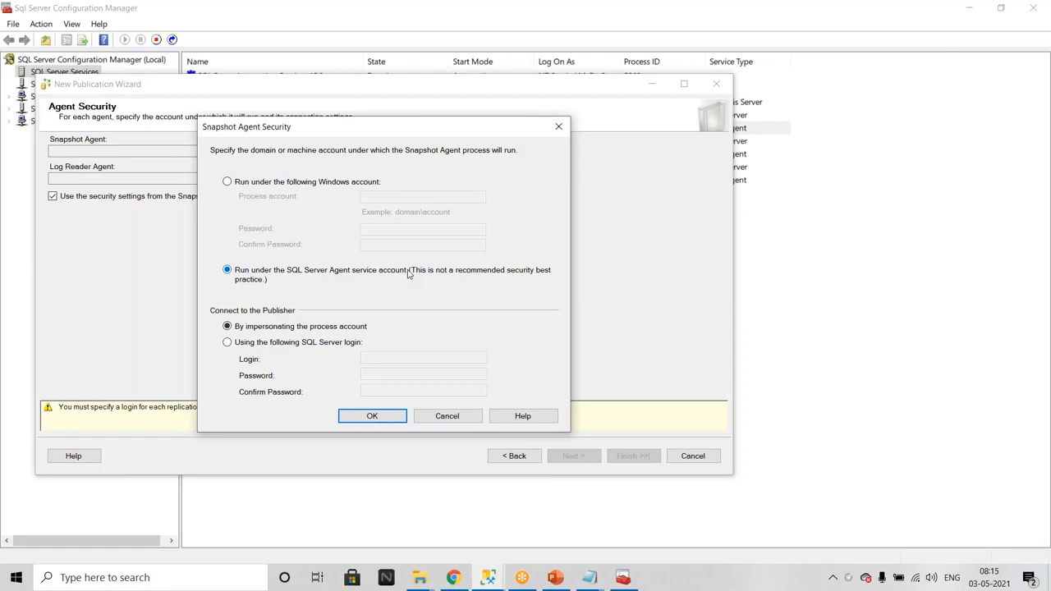
click(271, 183)
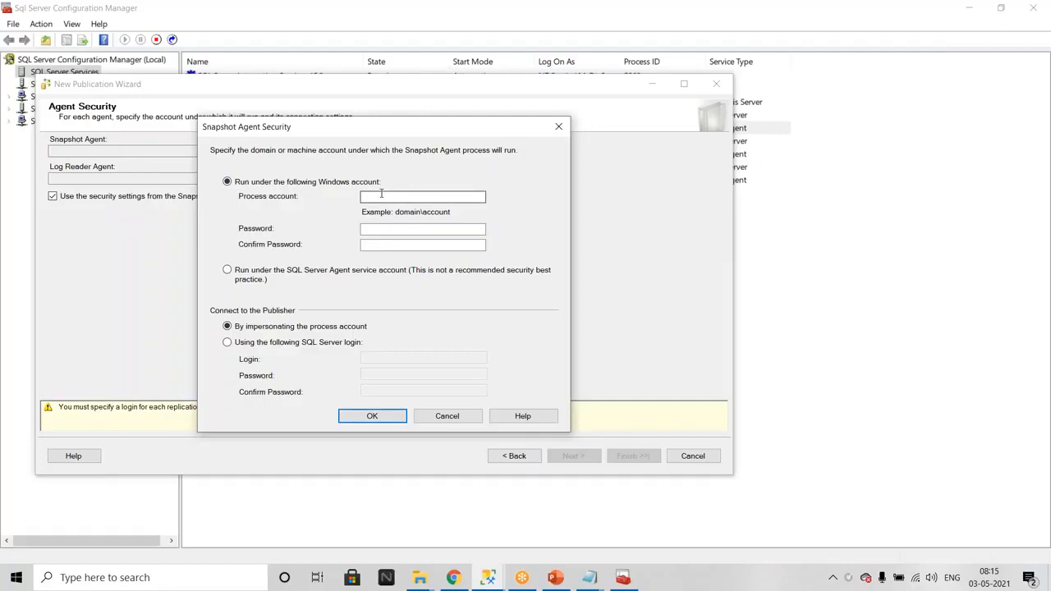
click(362, 197)
click(246, 343)
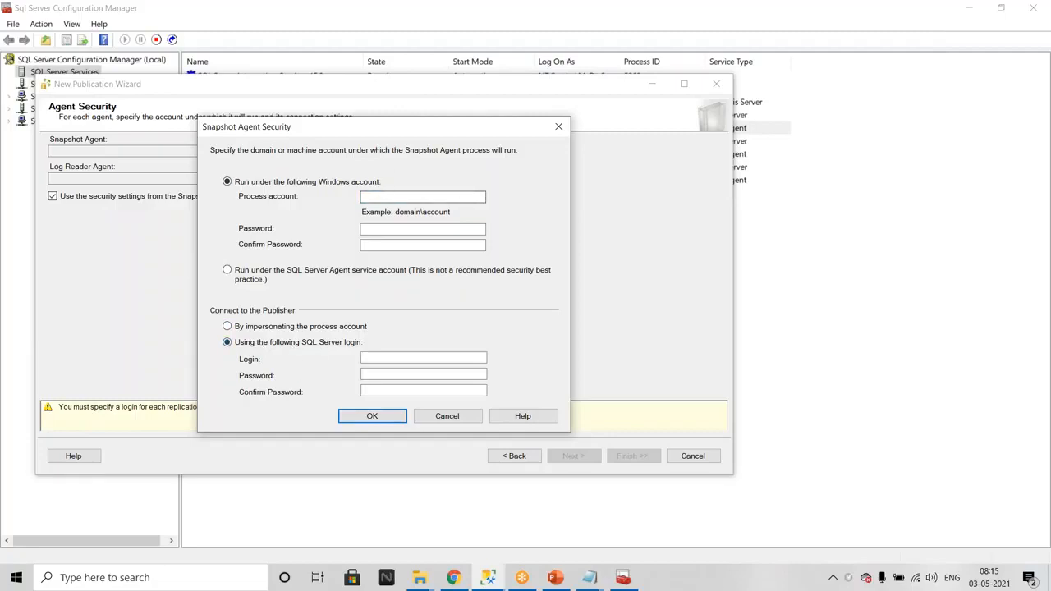
click(390, 359)
text(sa)
click(371, 375)
text(***)
click(374, 390)
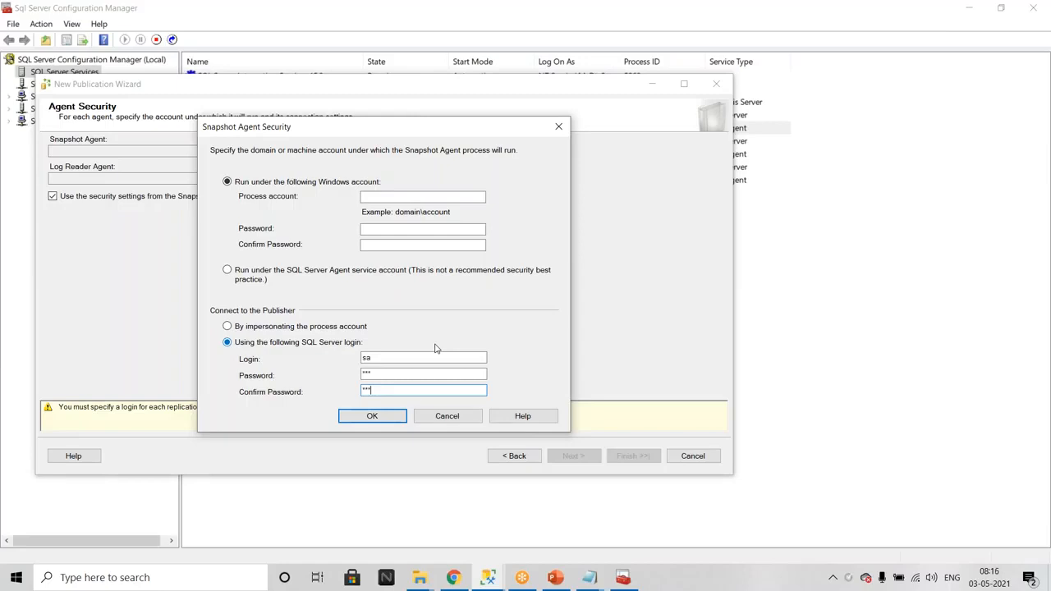
click(381, 357)
click(391, 196)
double_click(368, 358)
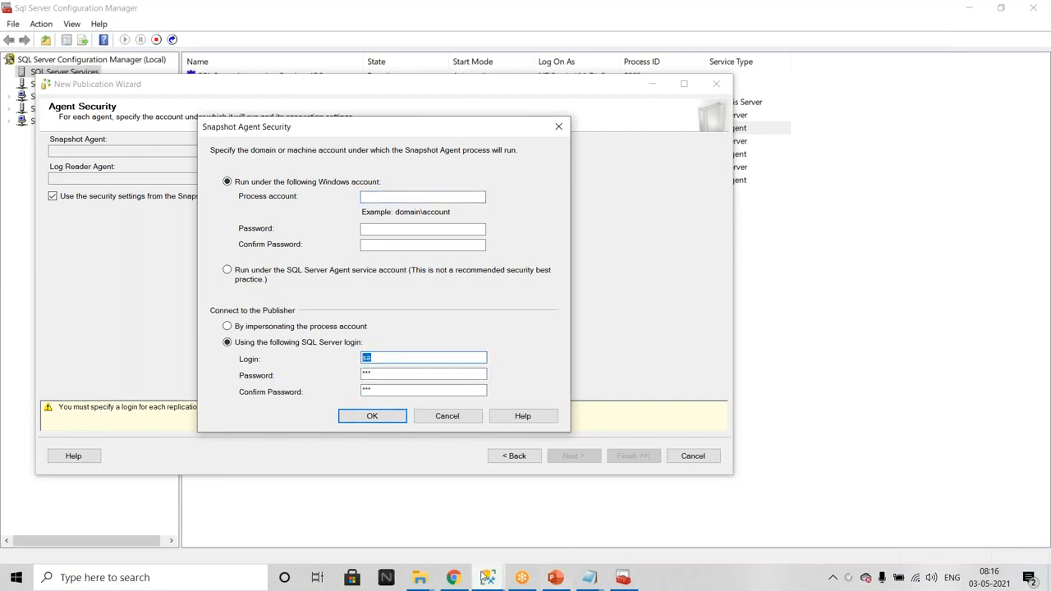
Step: Switch to the main SQL Server Management Studio window and collapse AdventureWorks2014 and the Databases folder under NODE1
mouse_move(487, 577)
click(362, 520)
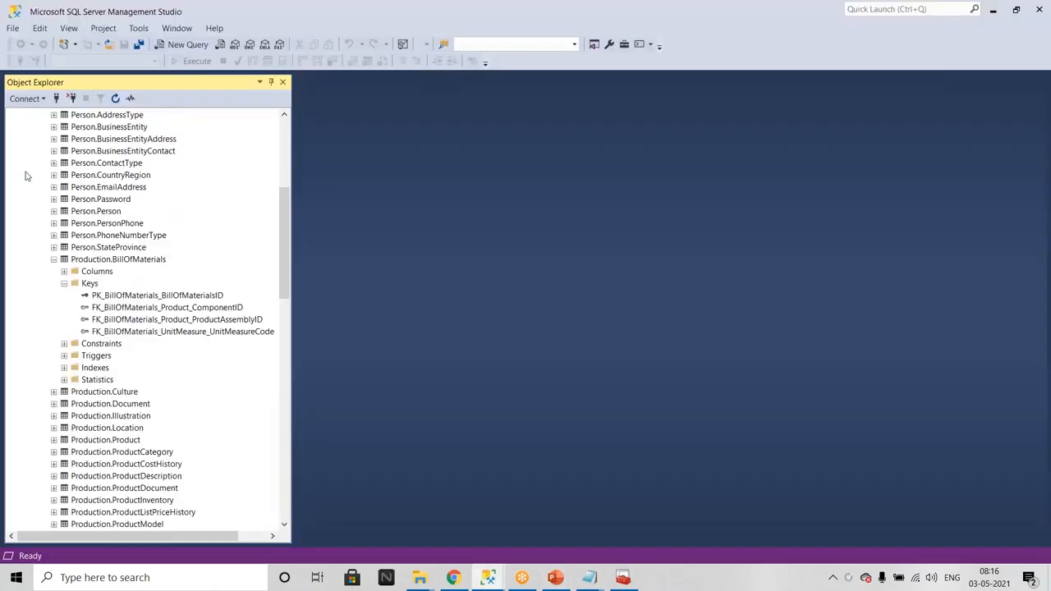
scroll(96, 169, up, 7)
click(33, 163)
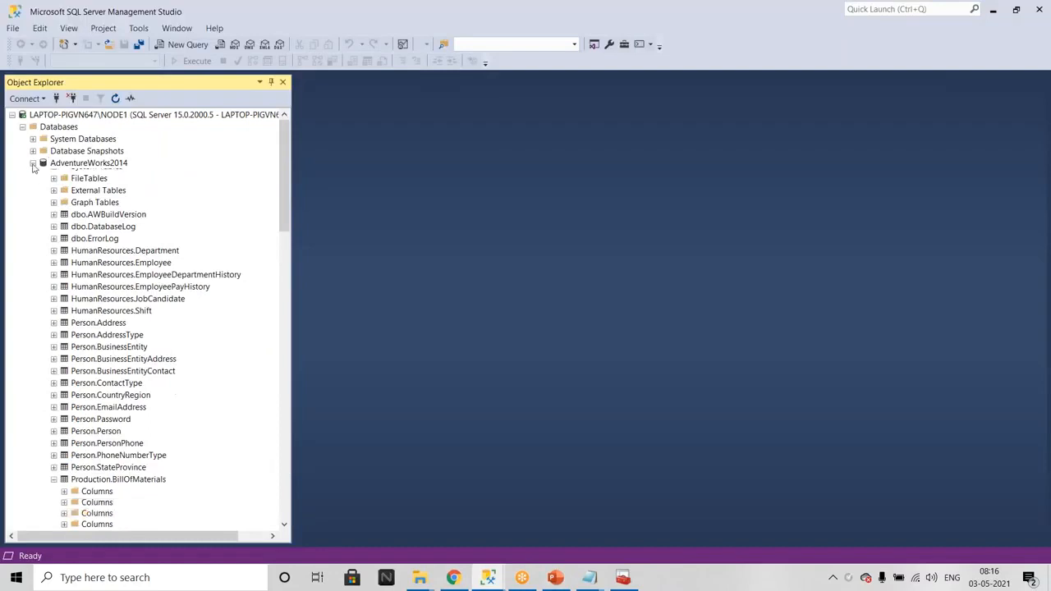
click(23, 128)
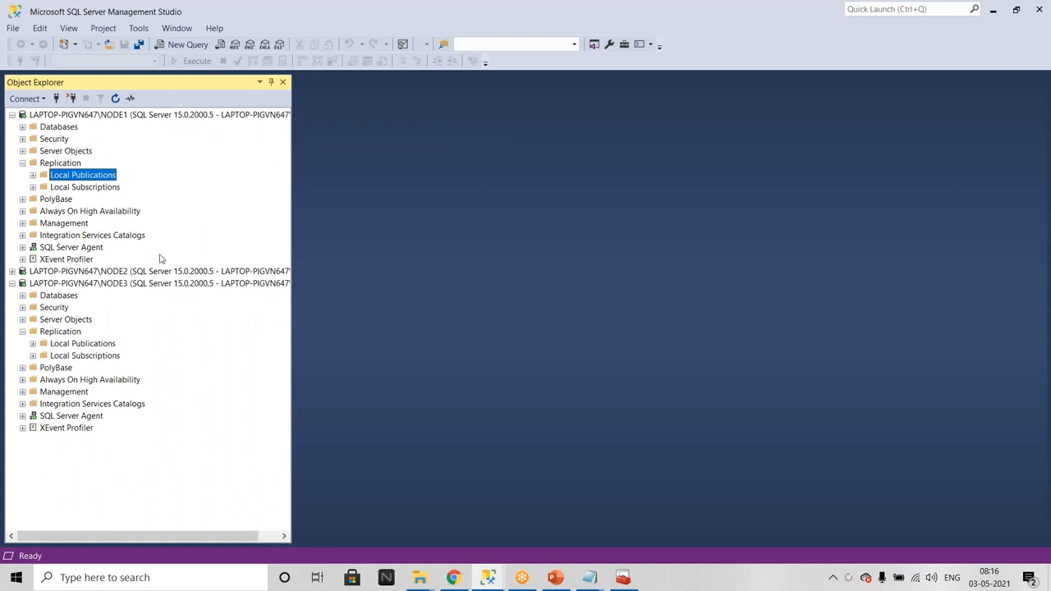
Step: Check the log-on accounts of the NODE1, NODE2 and NODE3 services in Configuration Manager, and return to SQL Server Management Studio
click(622, 577)
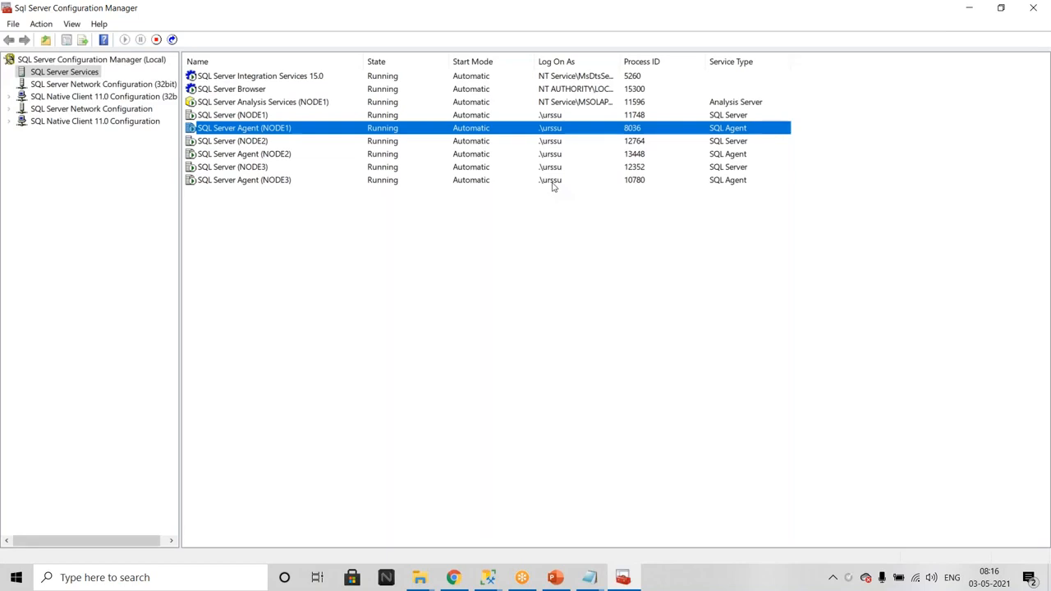
click(490, 579)
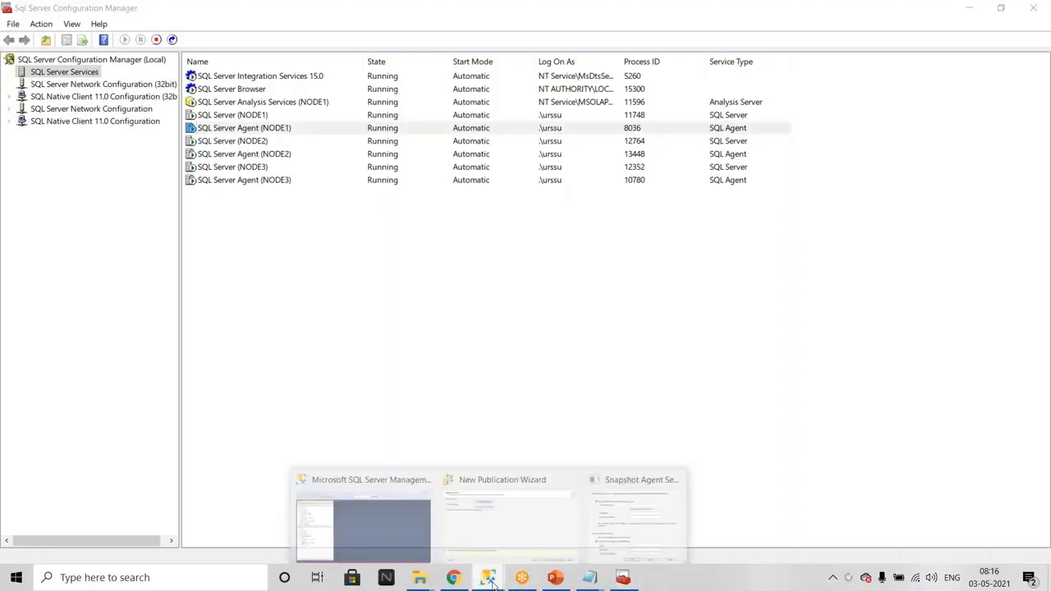
click(364, 525)
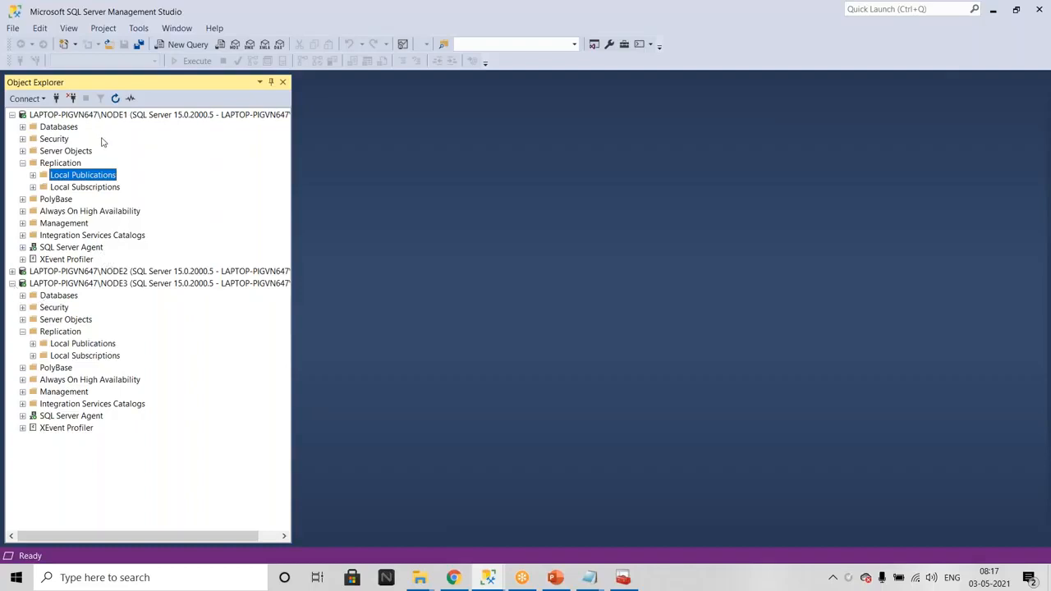
Step: Run the Snapshot Agent under the SQL Server Agent service account, connect to the Publisher by impersonating the process account, and accept the security settings
click(487, 577)
click(641, 535)
click(255, 279)
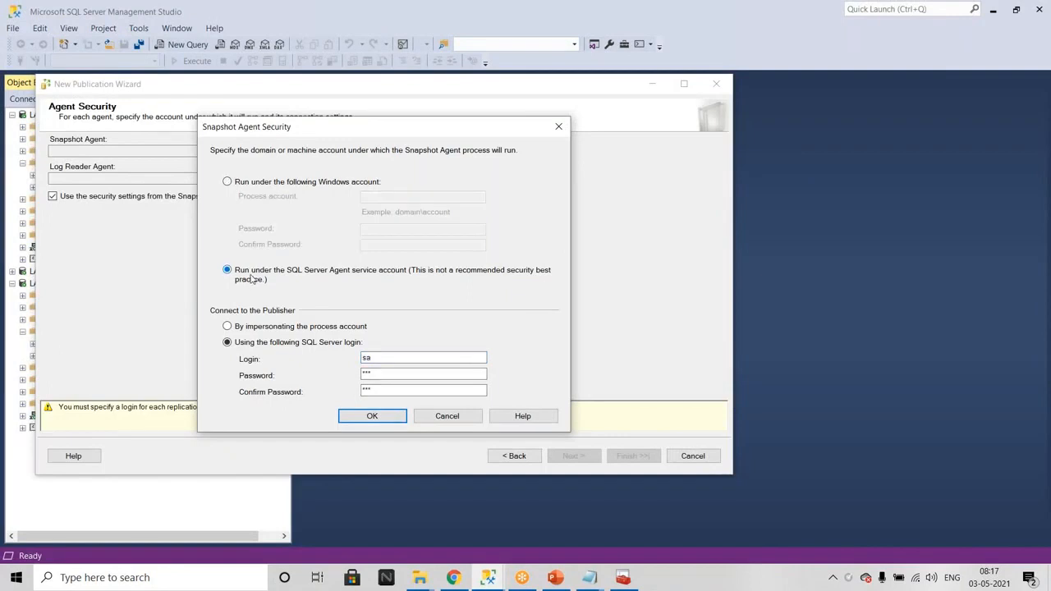
click(243, 327)
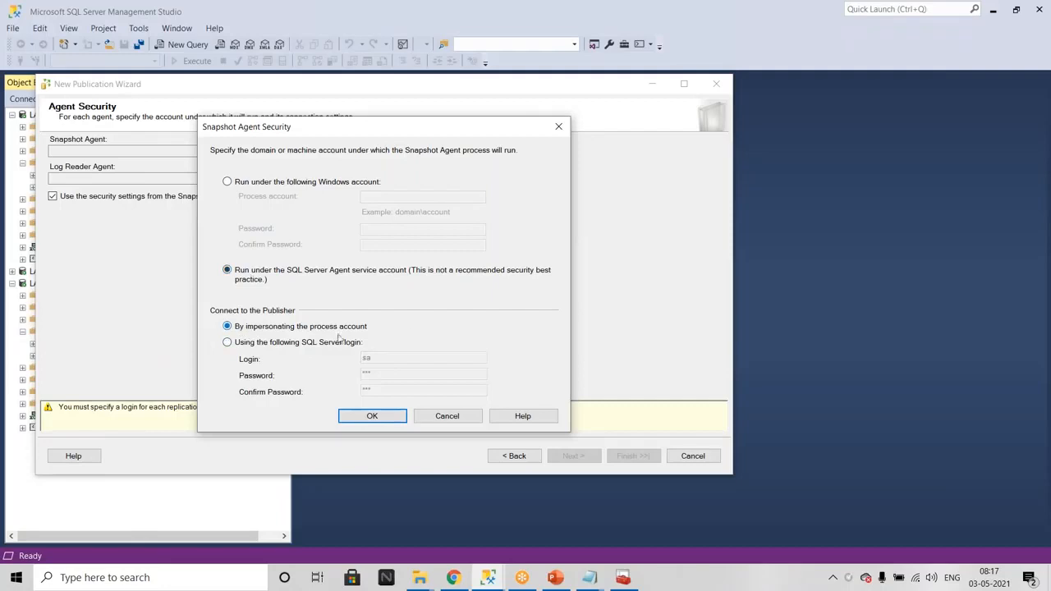
click(375, 422)
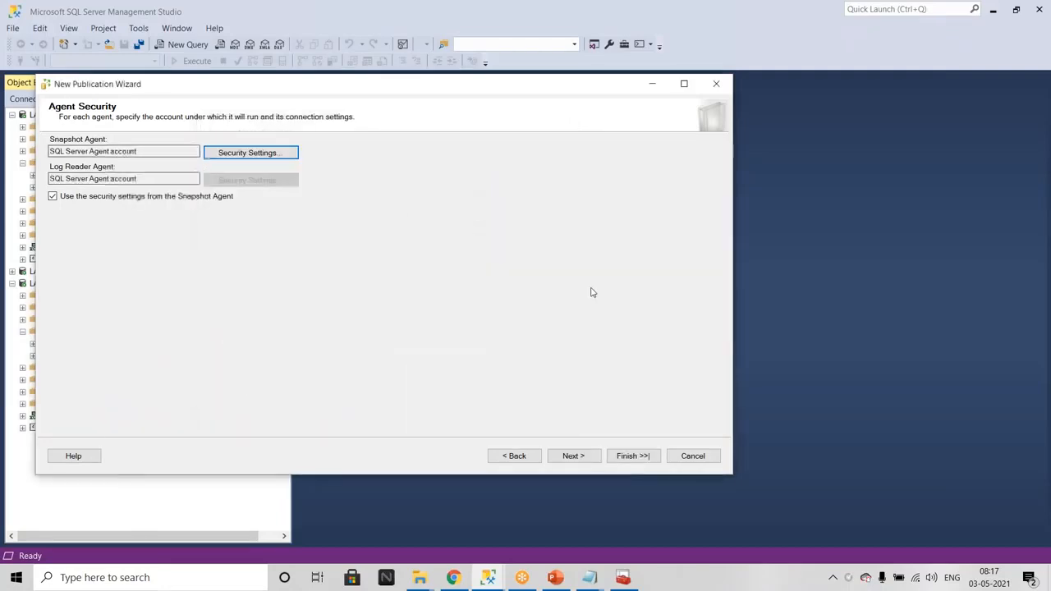
Step: Name the publication ADWORKS2014-TRANPUB, create it and close the wizard
click(584, 461)
click(584, 462)
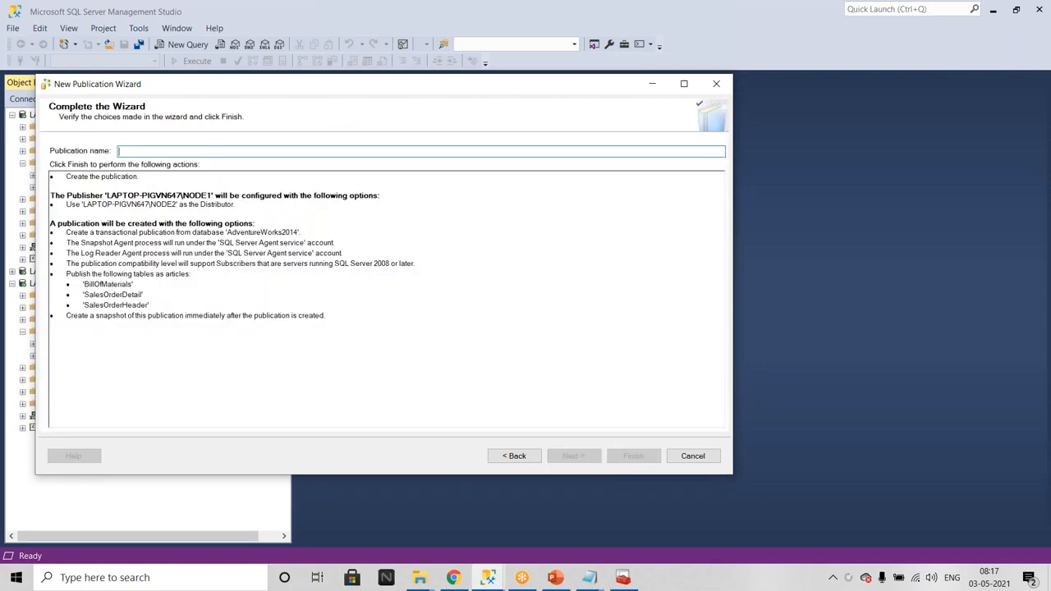
text(ADWORKS)
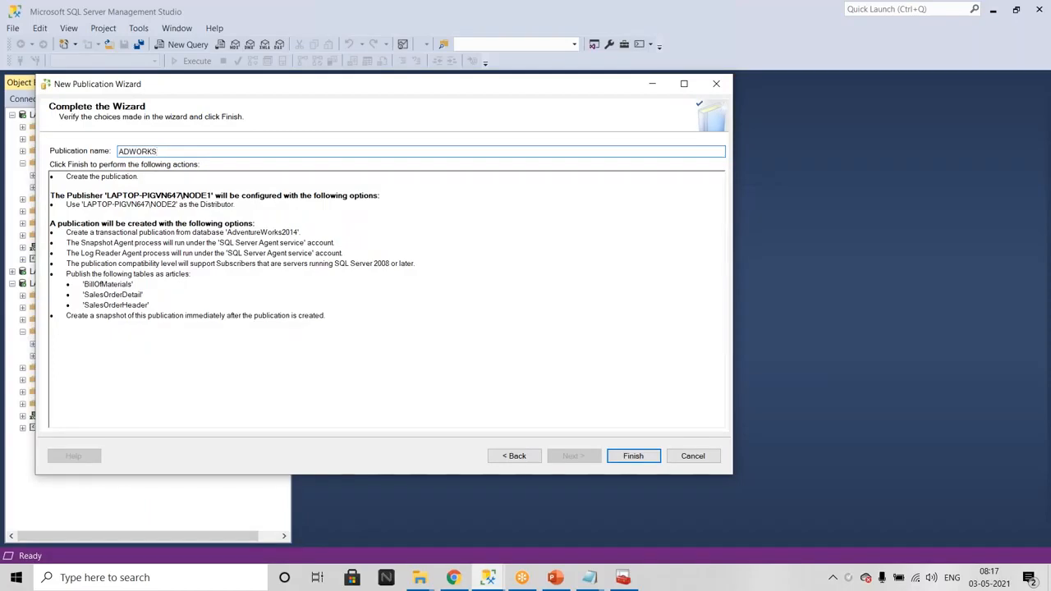
text(2014-TRANPUB)
click(633, 458)
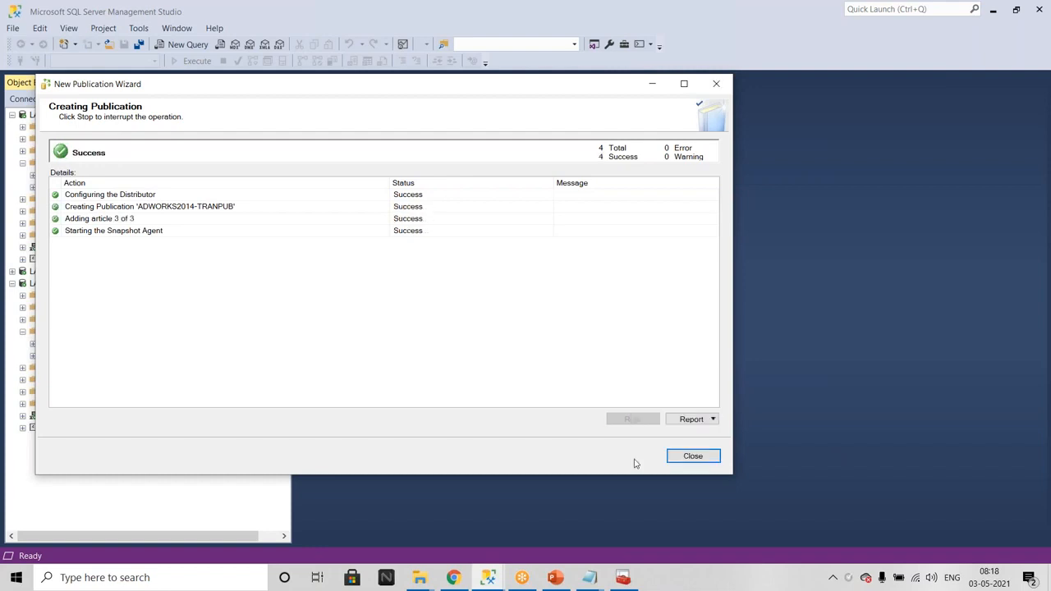
click(692, 457)
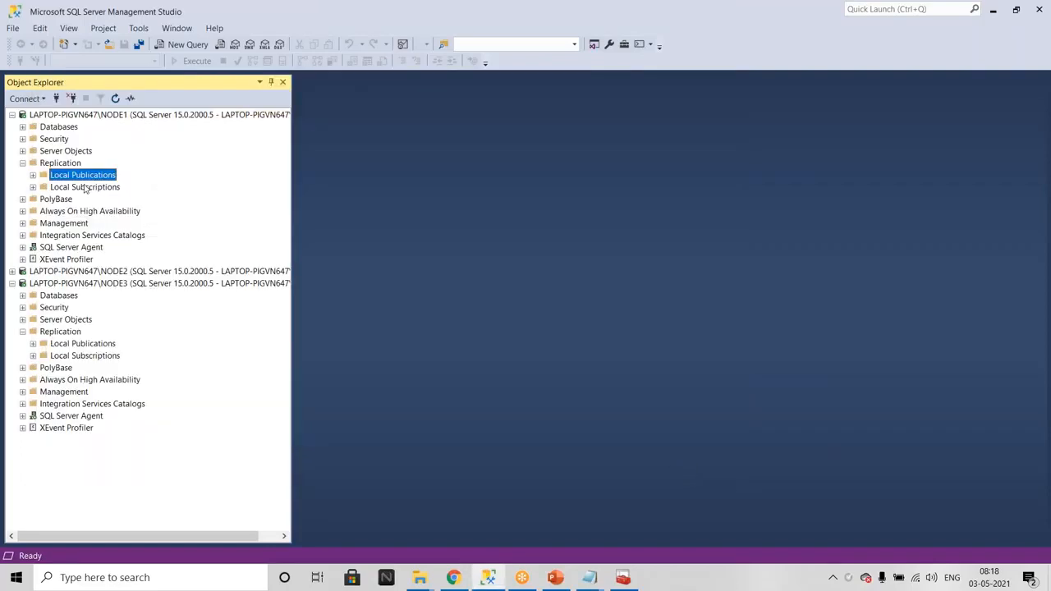
Step: Expand NODE1's Local Publications and its new publication, and switch to File Explorer to refresh NODE2's ReplData folder
click(33, 175)
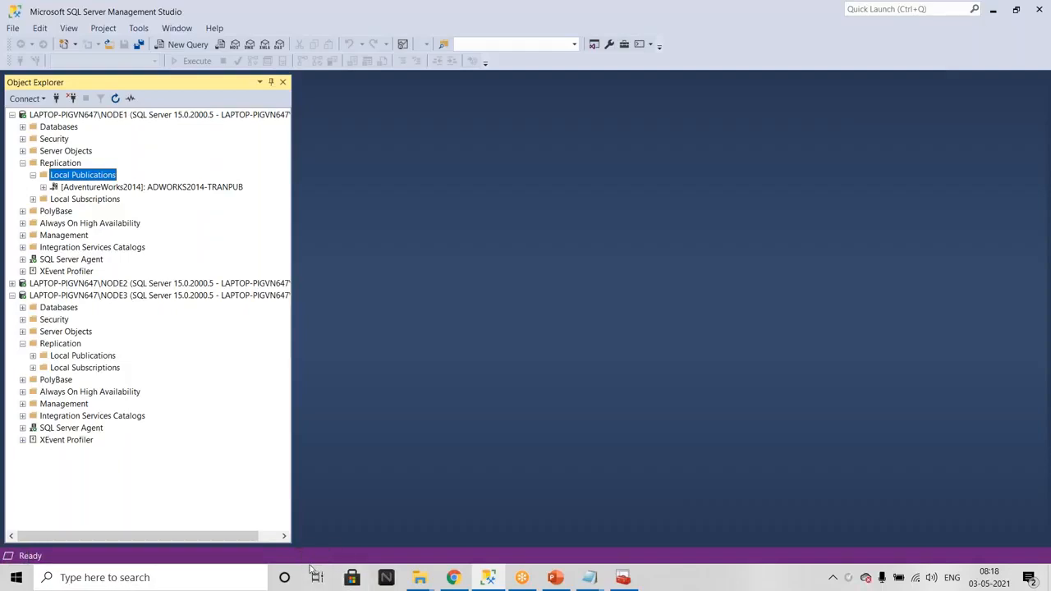
click(44, 187)
mouse_move(419, 577)
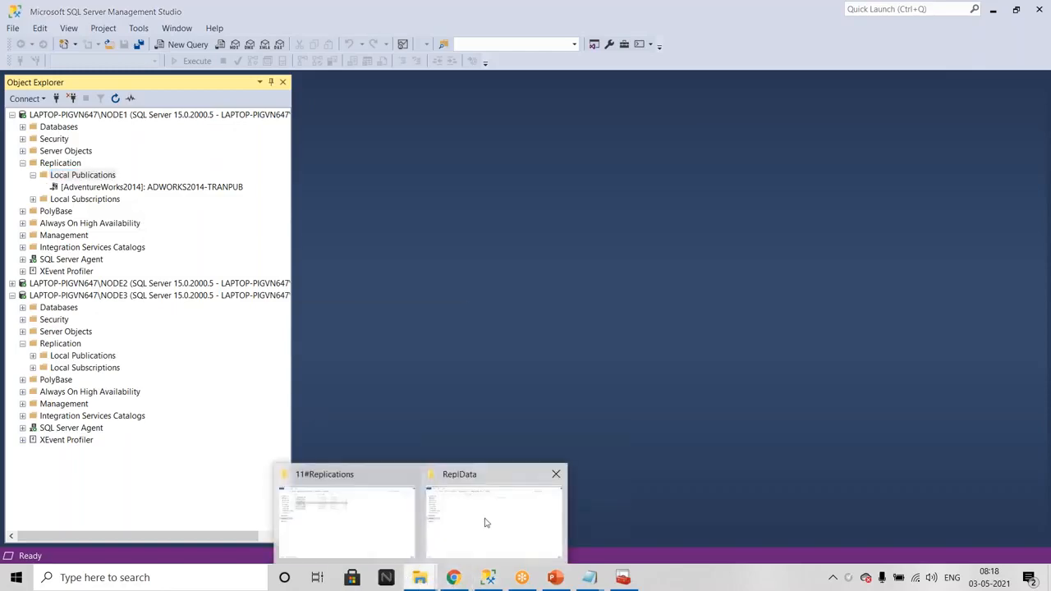
click(484, 521)
right_click(381, 263)
click(416, 317)
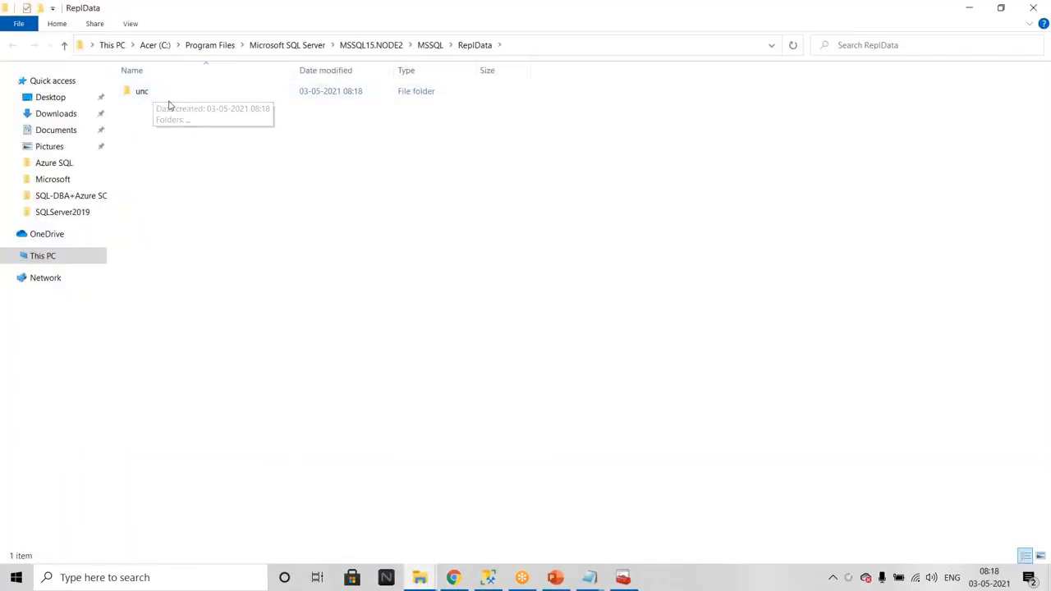
Step: Inspect the publication's snapshot folder inside unc, return to ReplData, and switch back to SQL Server Management Studio
click(152, 94)
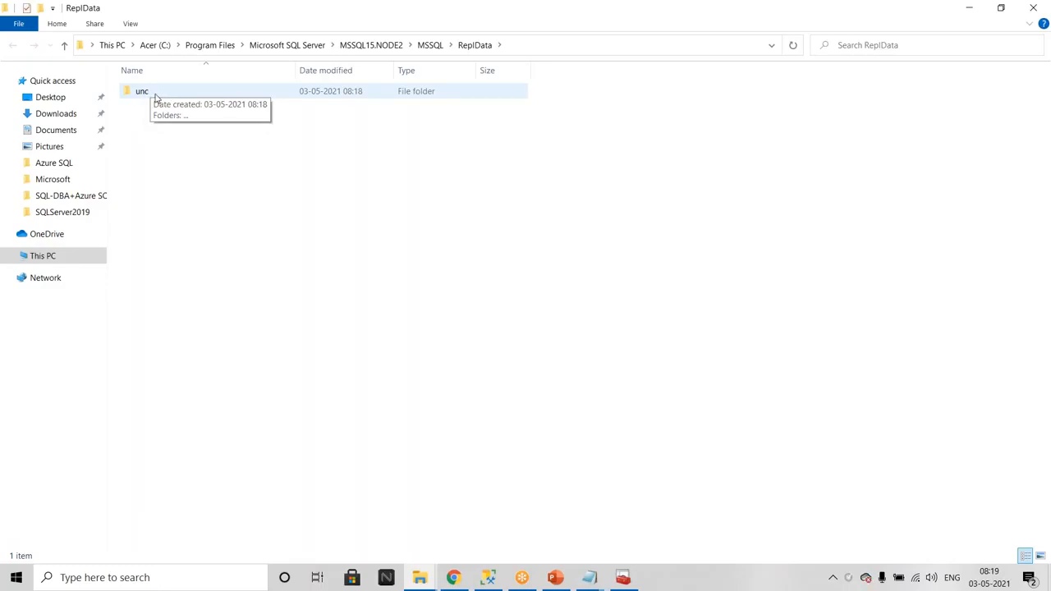
double_click(156, 98)
double_click(156, 98)
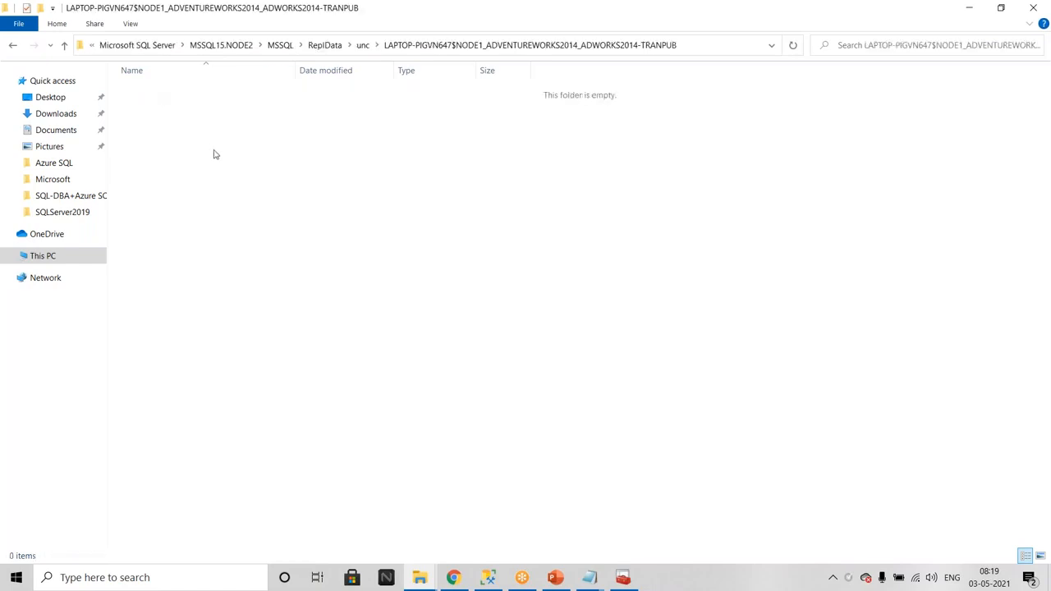
right_click(401, 241)
click(436, 301)
click(13, 48)
click(13, 48)
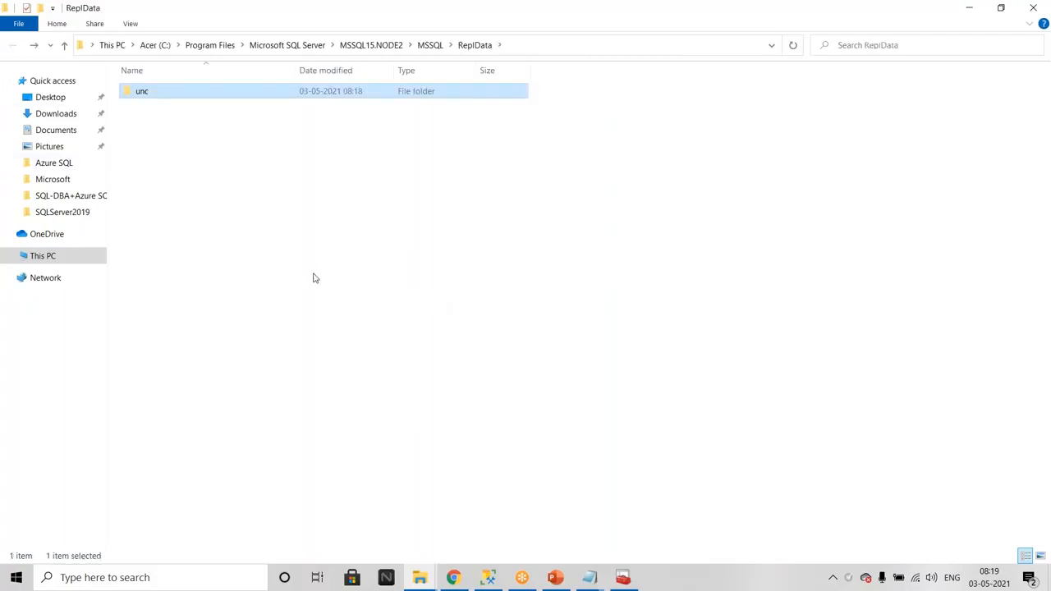
click(512, 580)
click(489, 579)
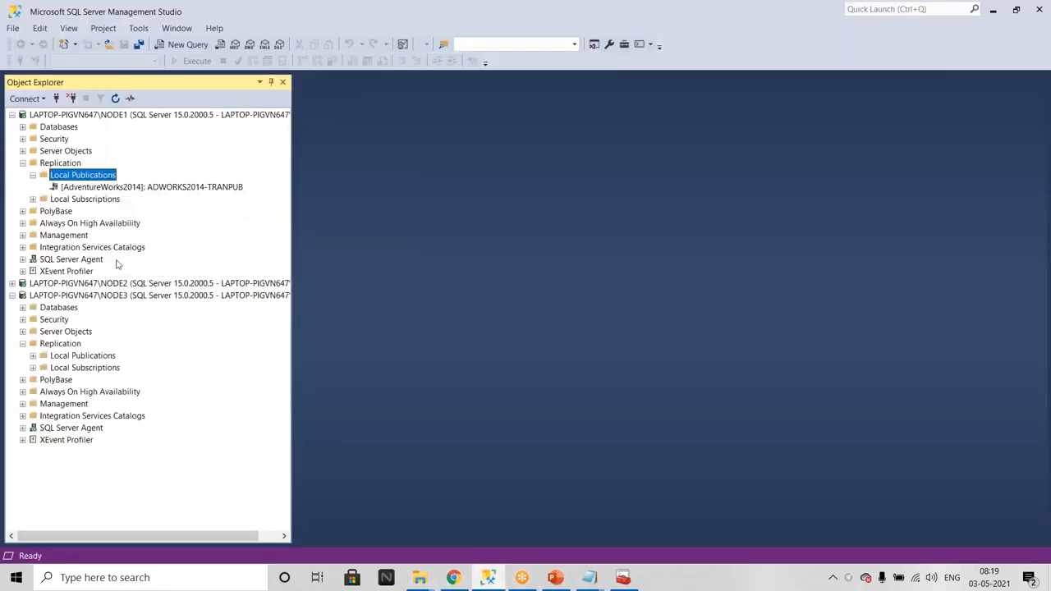
Step: Review the ADWORKS2014-TRANPUB publication's details and available commands, and locate Local Subscriptions under NODE3
mouse_move(122, 193)
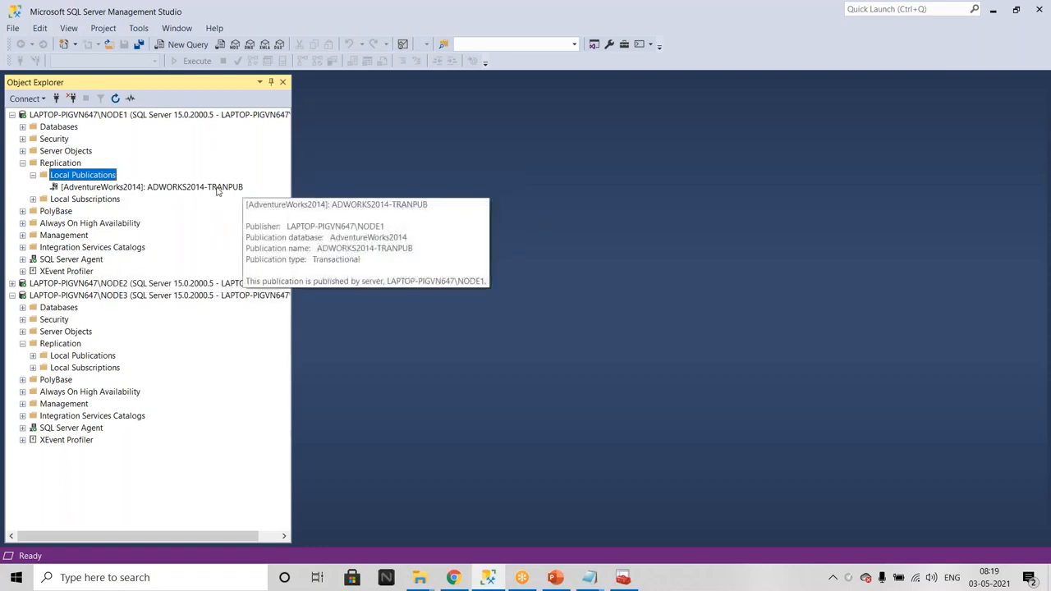
mouse_move(172, 192)
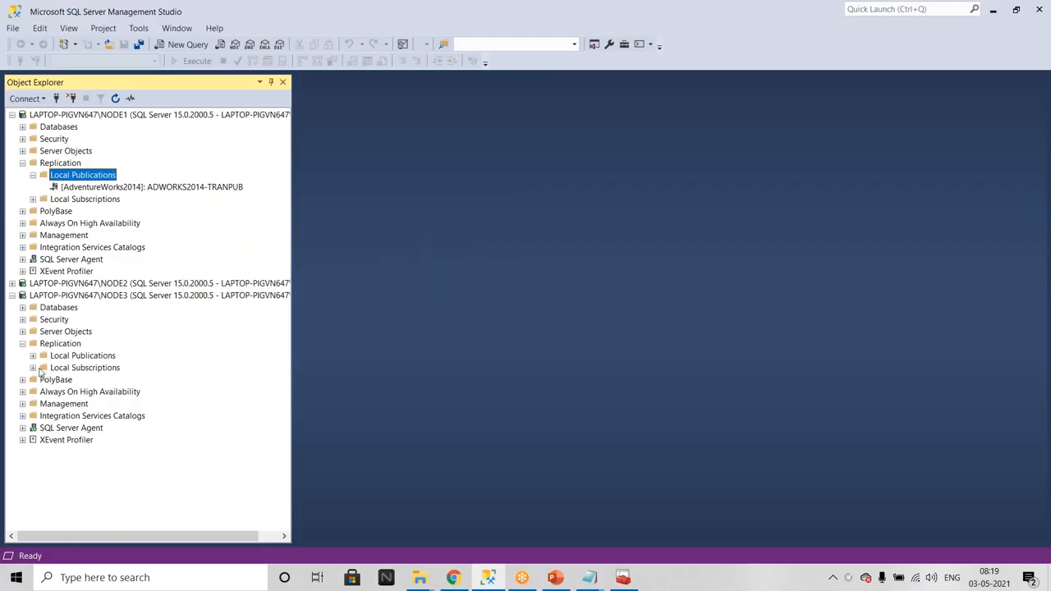
click(69, 370)
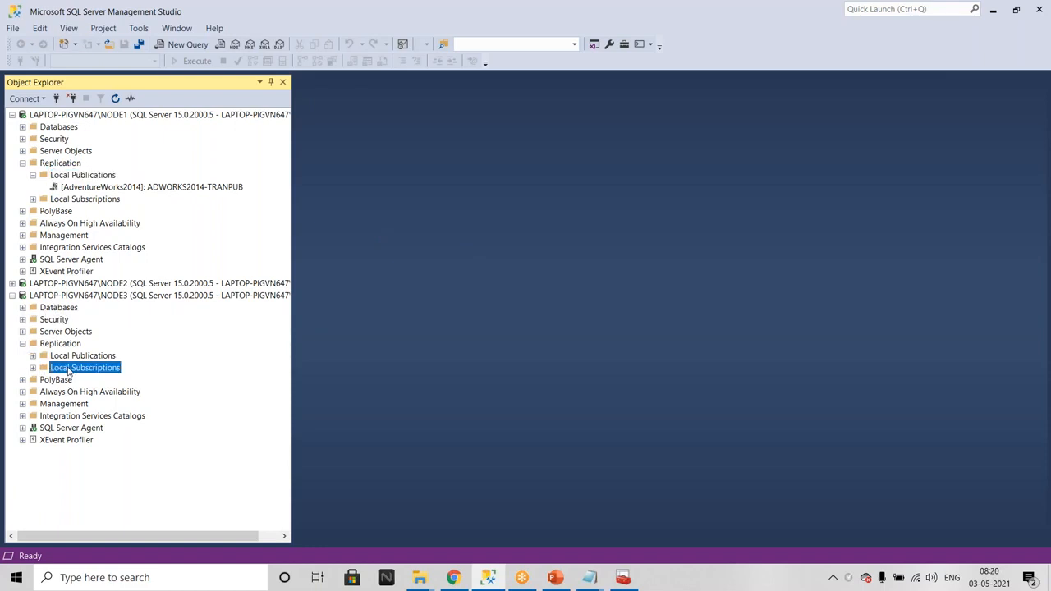
right_click(81, 189)
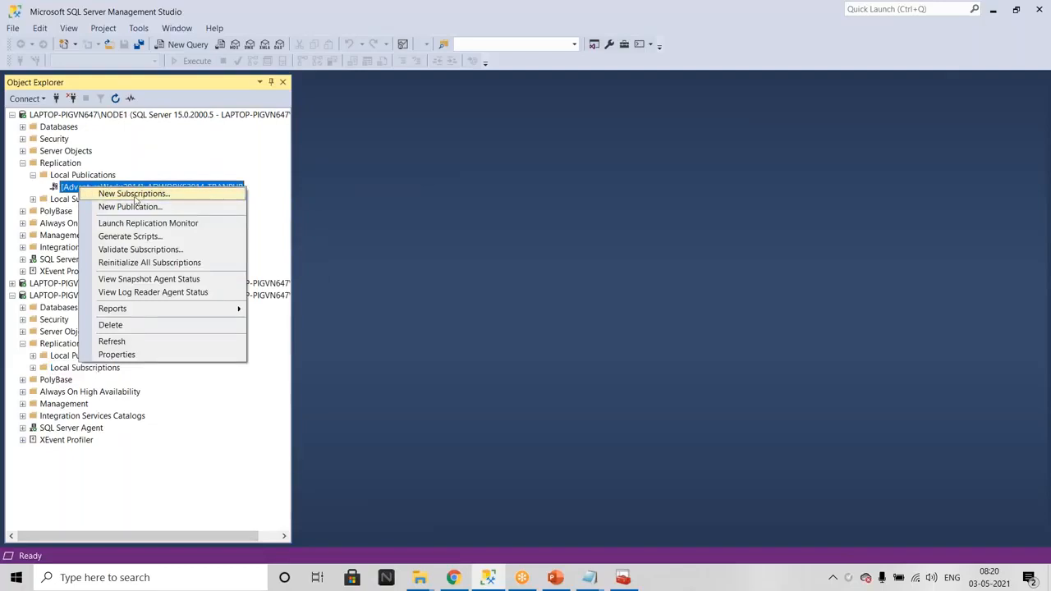
click(46, 298)
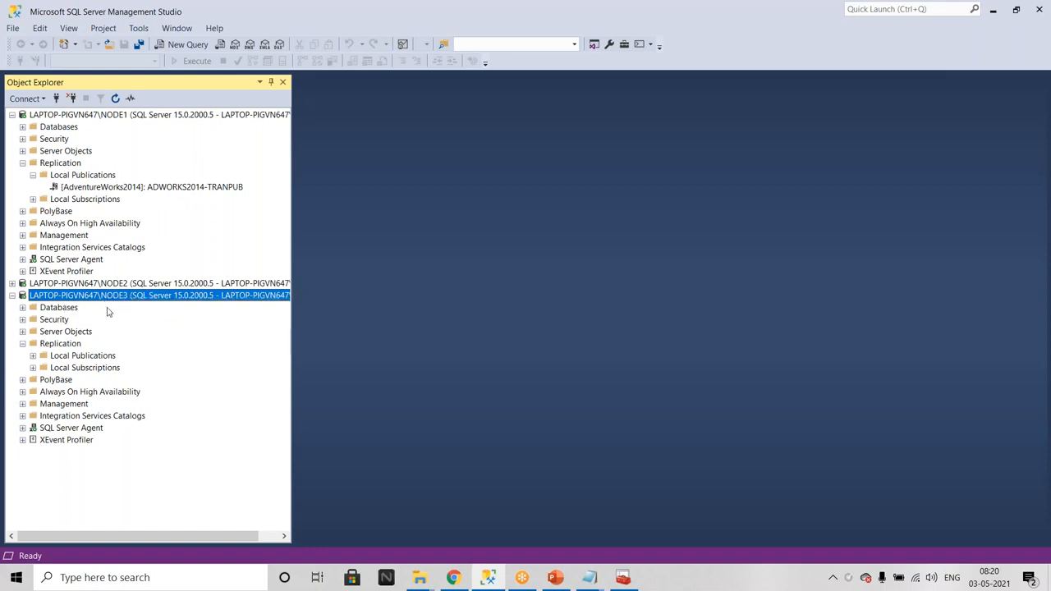
Step: Create a database named AdventureWorks2014 on NODE3 with default settings, copying the name from NODE1's database
click(22, 307)
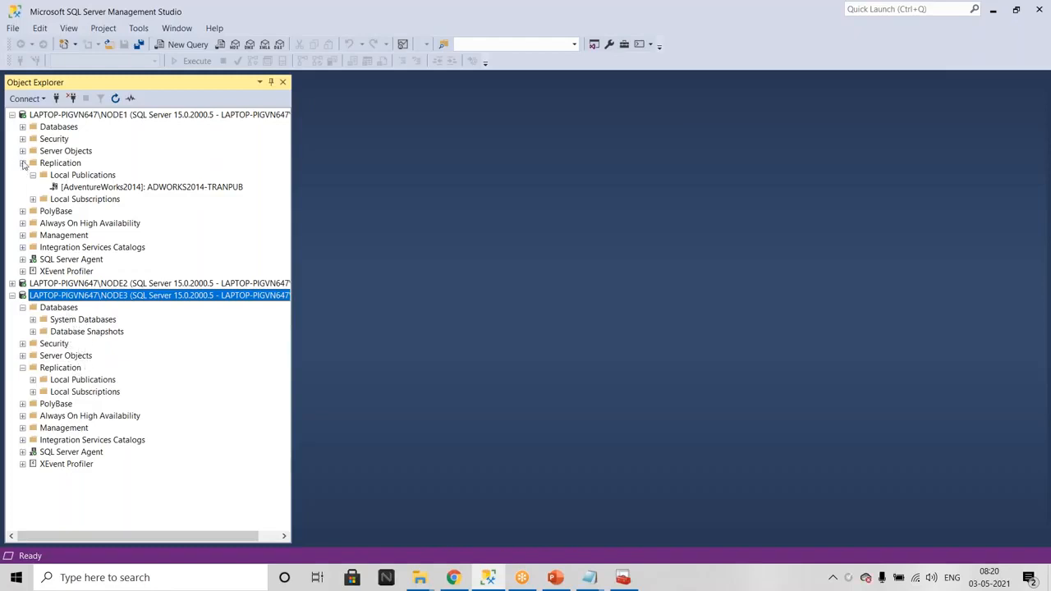
click(22, 126)
click(88, 163)
key(F2)
key(ctrl+c)
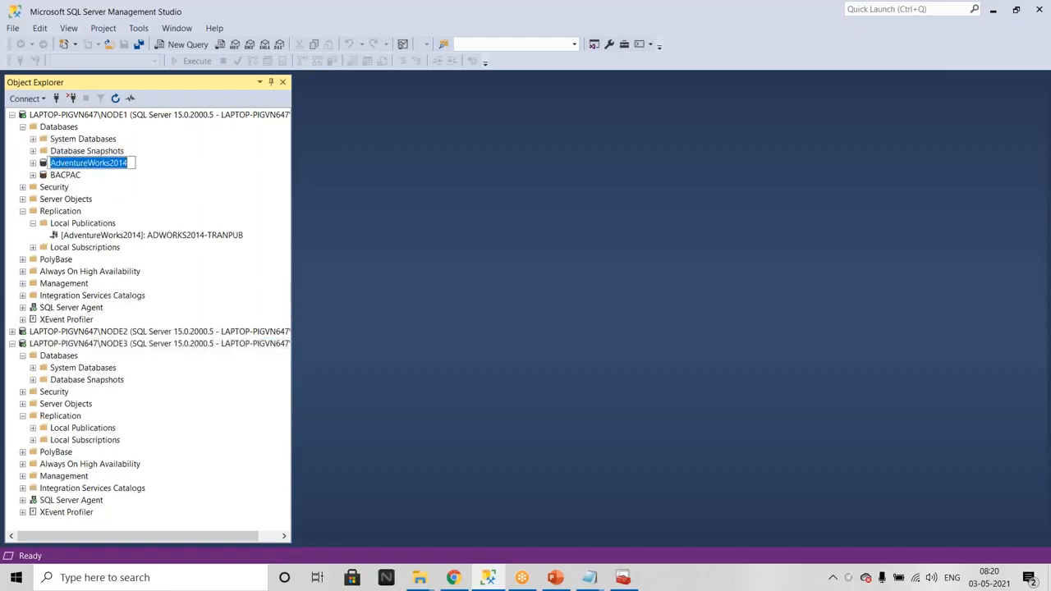
click(66, 359)
right_click(66, 358)
click(107, 362)
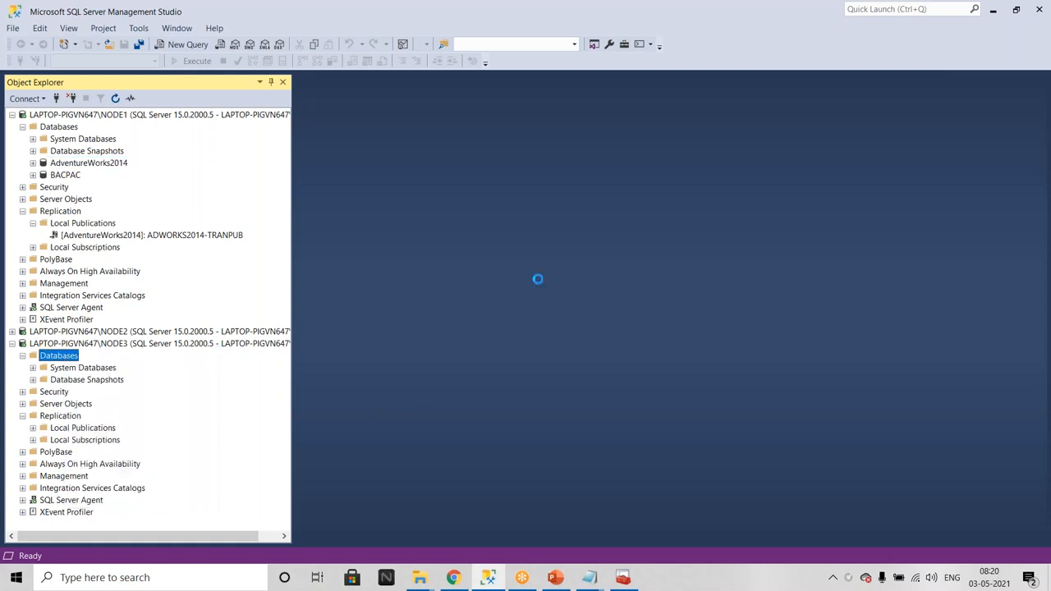
key(ctrl+v)
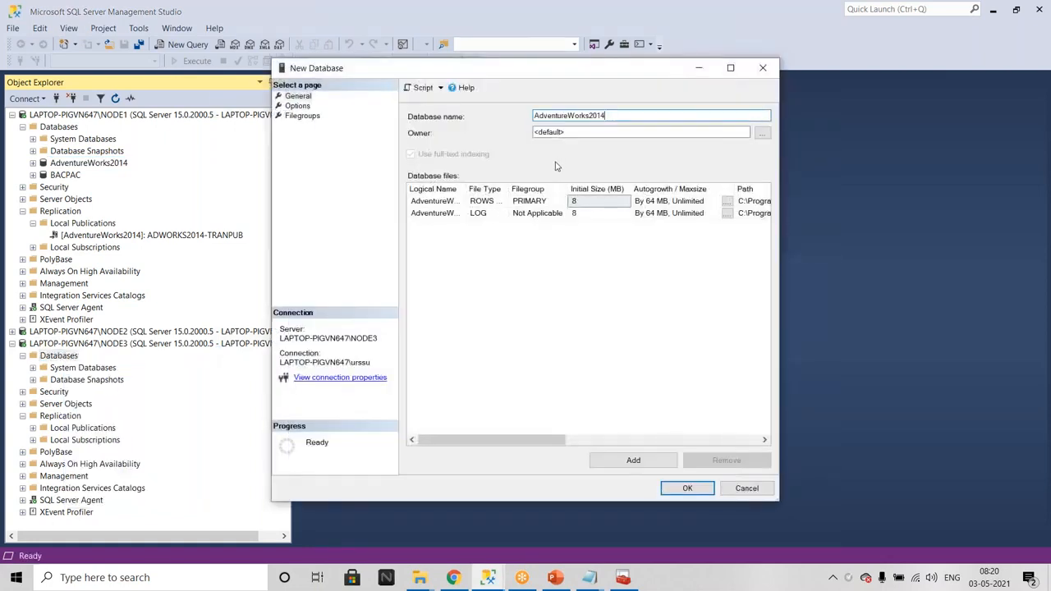
click(690, 491)
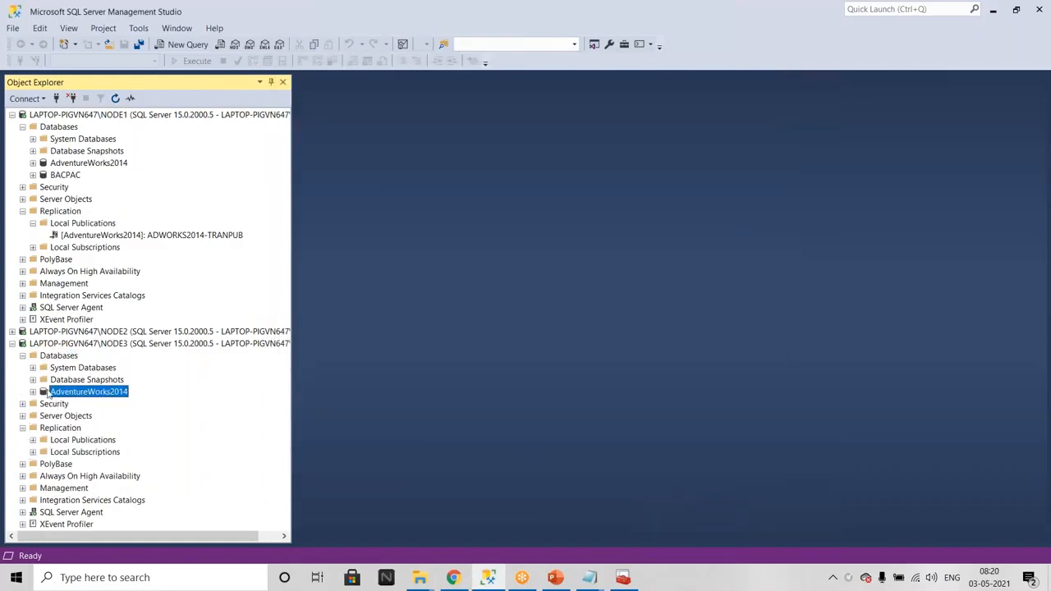
Step: Expand NODE3's AdventureWorks2014 database and examine its Tables folder
double_click(55, 391)
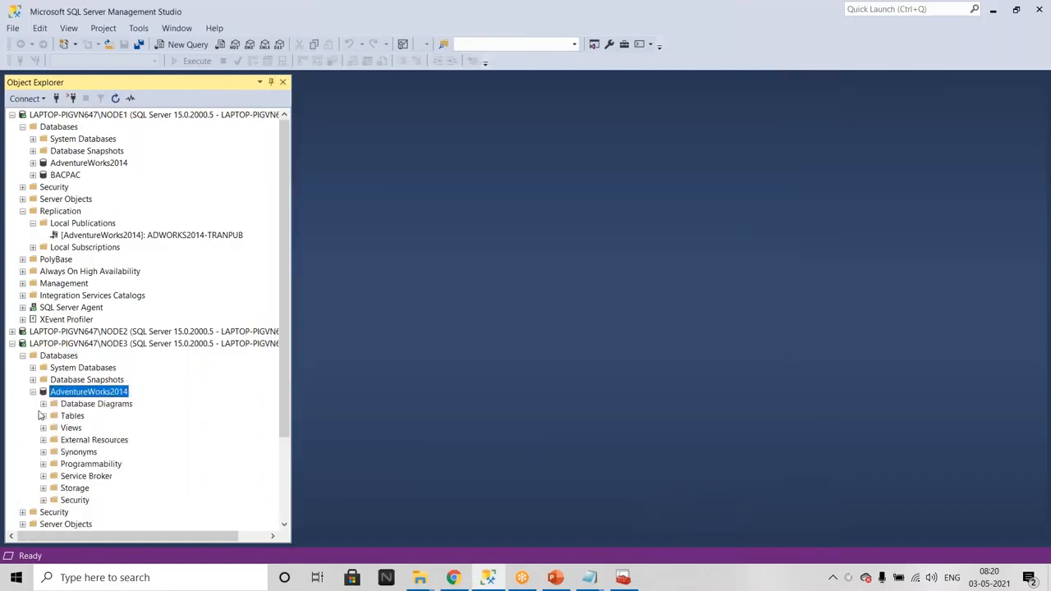
click(43, 415)
scroll(130, 370, down, 5)
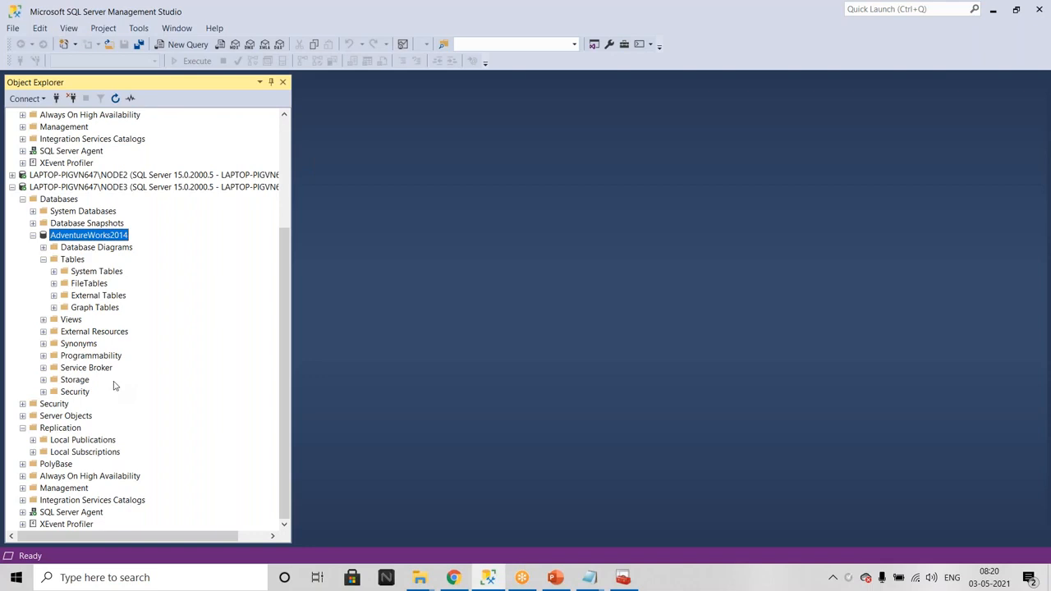
key(F2)
text(2)
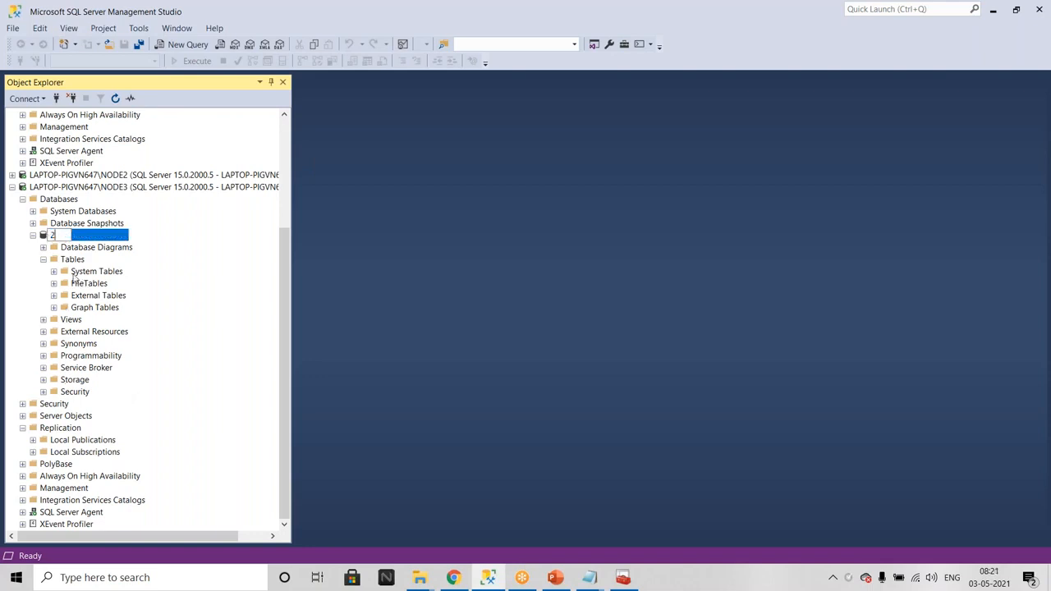
key(BackSpace)
key(ctrl+z)
key(Escape)
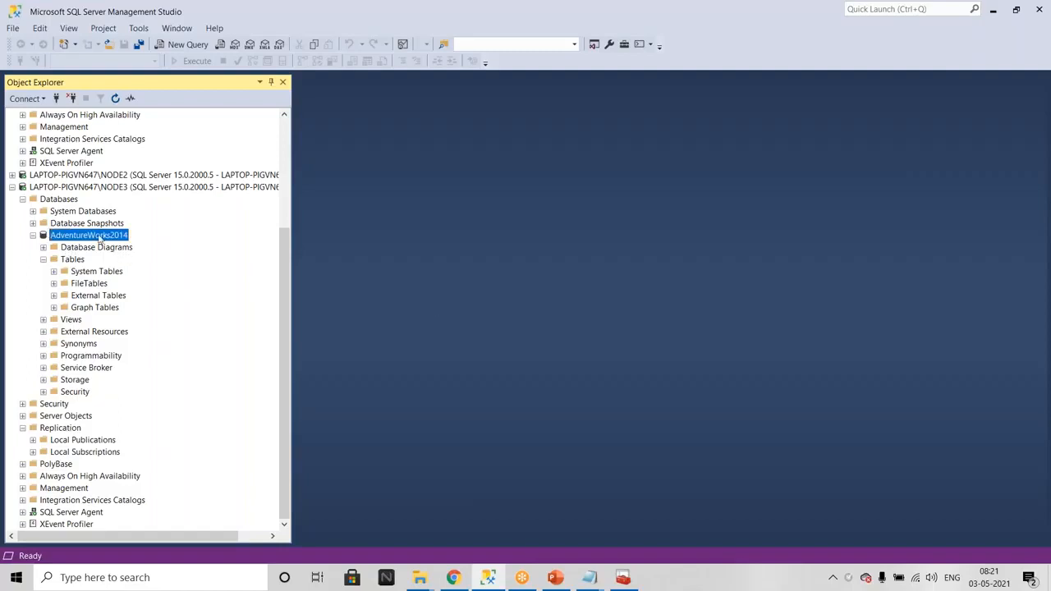
Step: Rename the AdventureWorks2014 database on NODE3 to AdventureWorks and accept the rename
click(130, 237)
key(BackSpace)
key(BackSpace)
key(BackSpace)
key(BackSpace)
key(BackSpace)
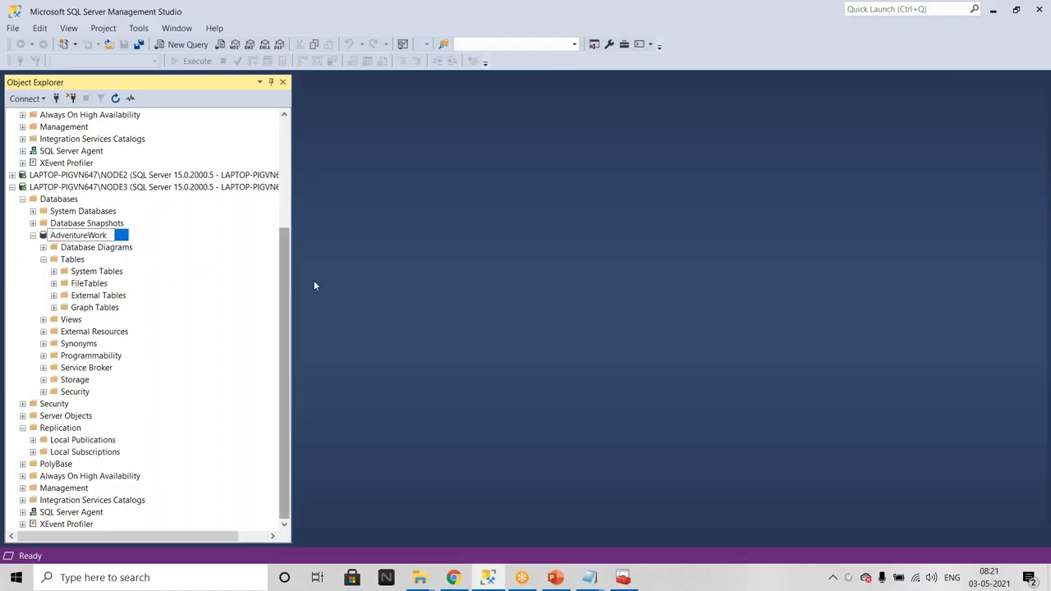
text(s2014)
key(Return)
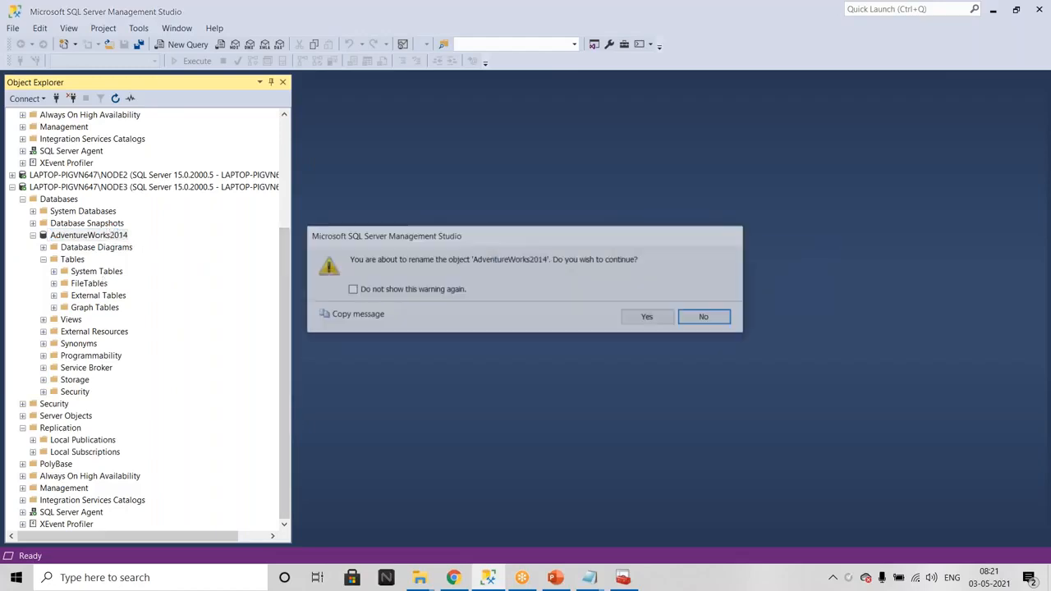
click(648, 318)
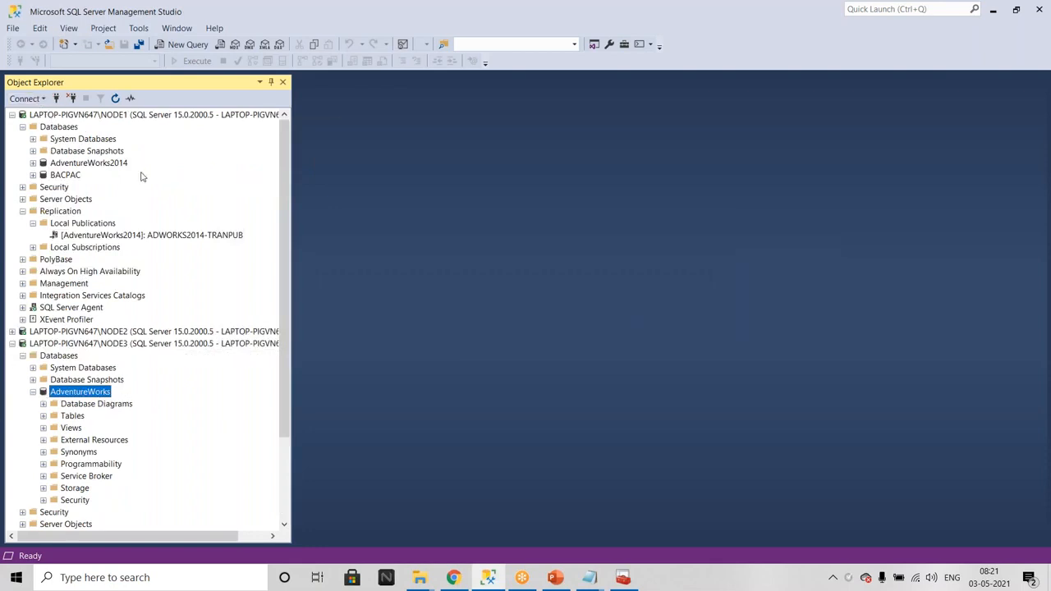
Step: Try to create a new subscription from NODE3's Local Subscriptions, and cancel the wizard at the publication choice
scroll(142, 334, down, 3)
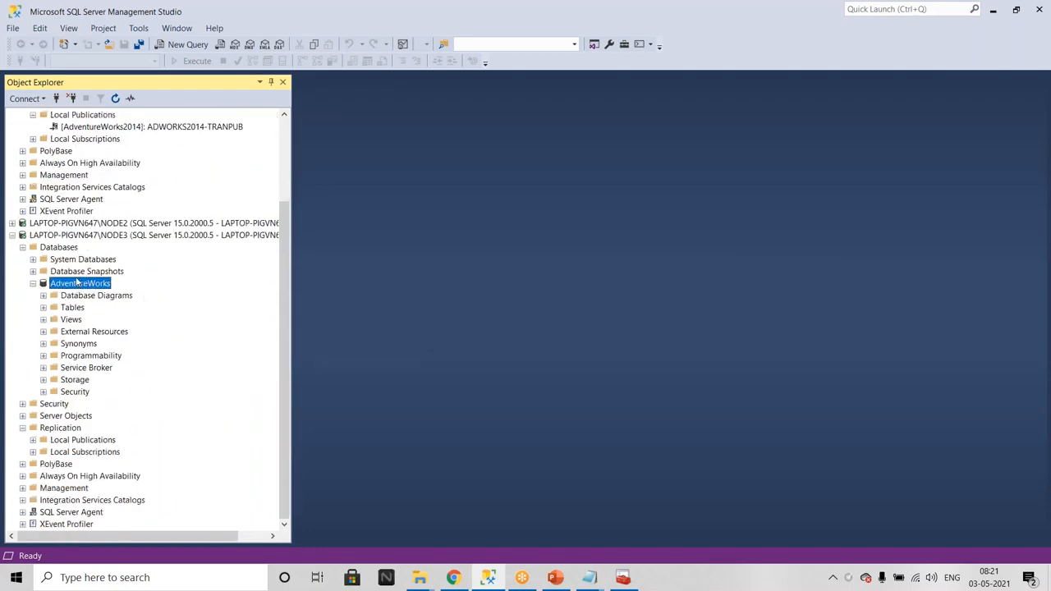
right_click(77, 450)
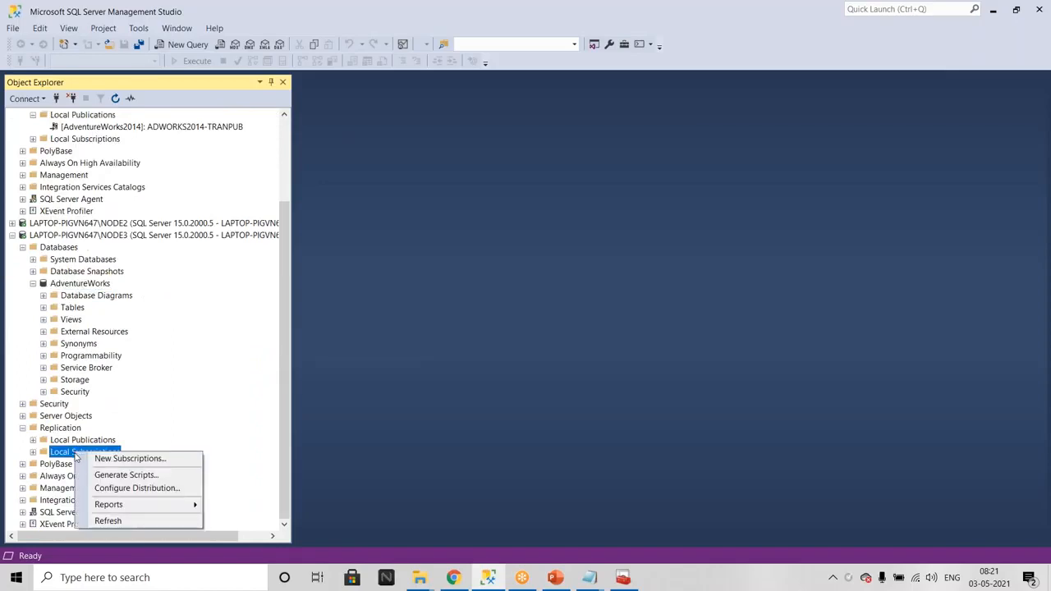
click(129, 460)
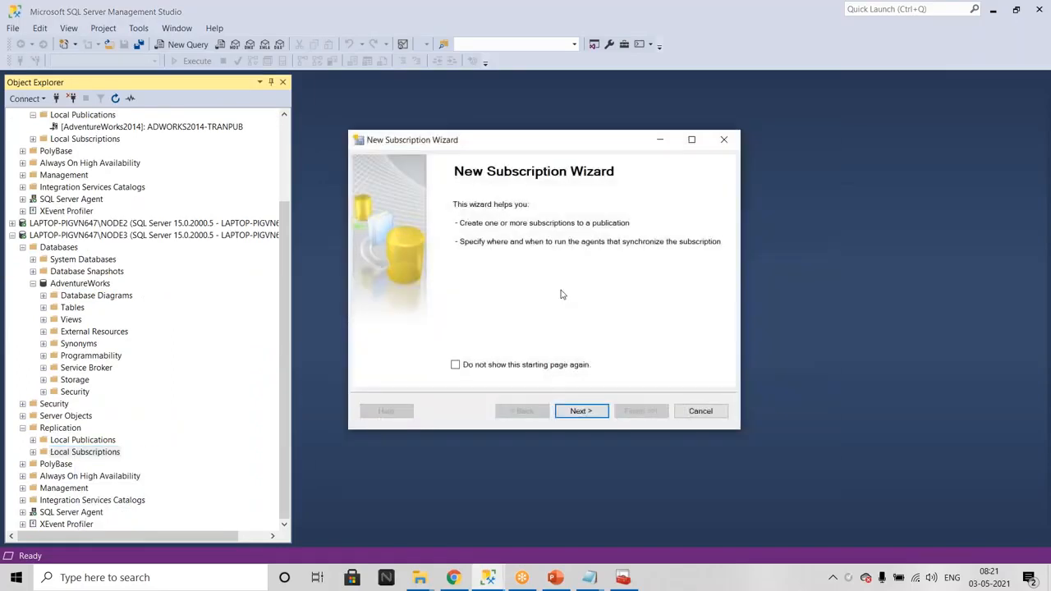
click(581, 413)
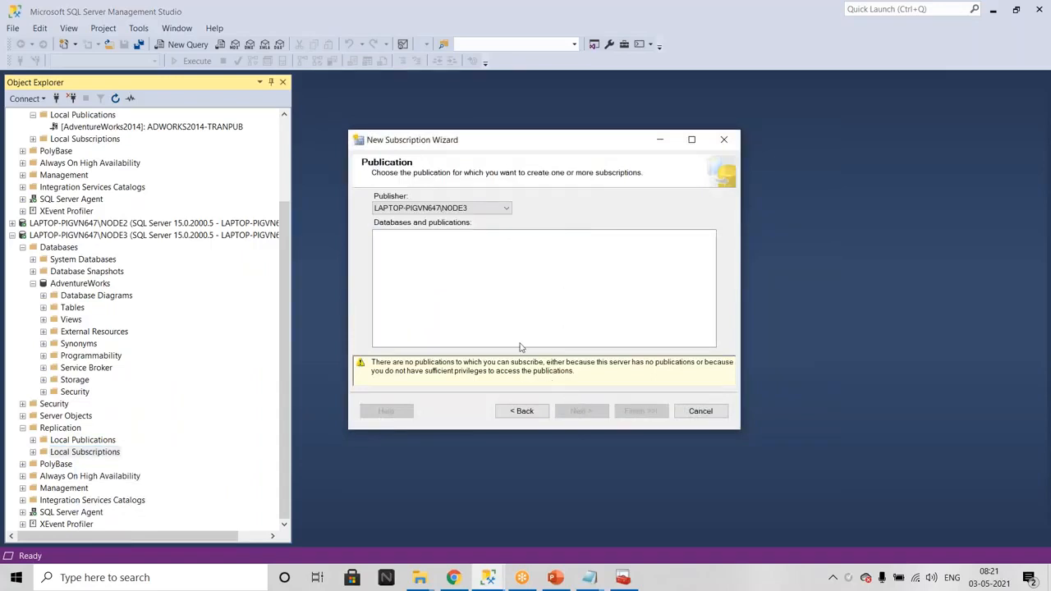
click(704, 415)
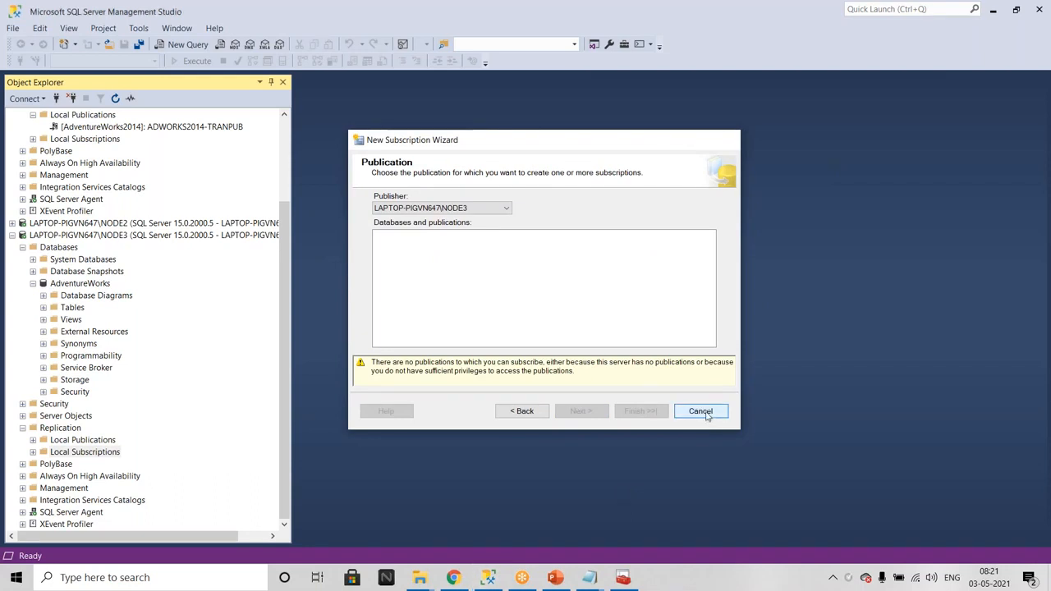
Step: Refresh the NODE1 and NODE3 server trees in Object Explorer
click(100, 115)
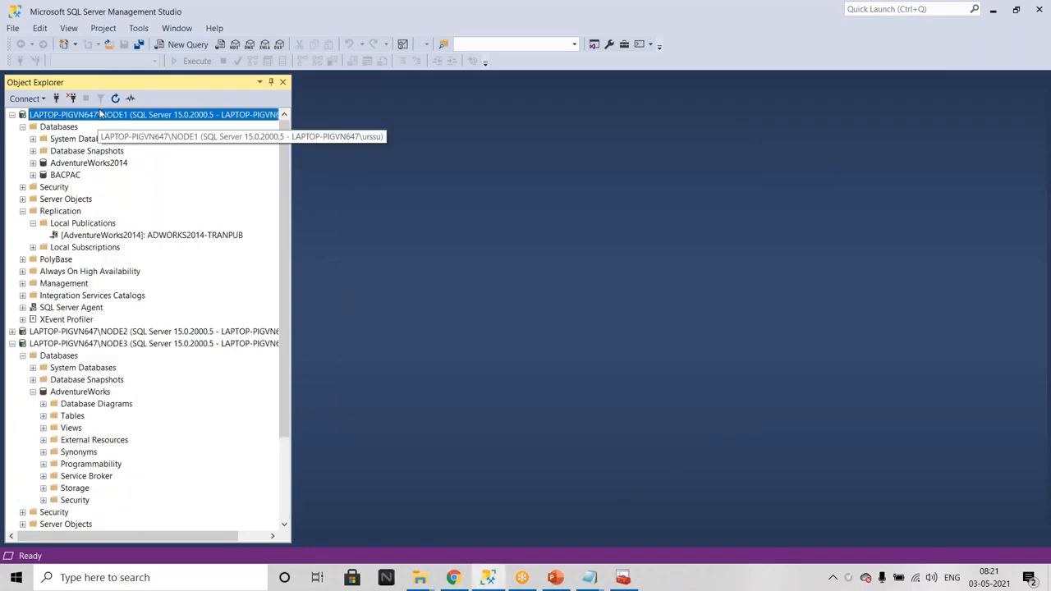
click(115, 98)
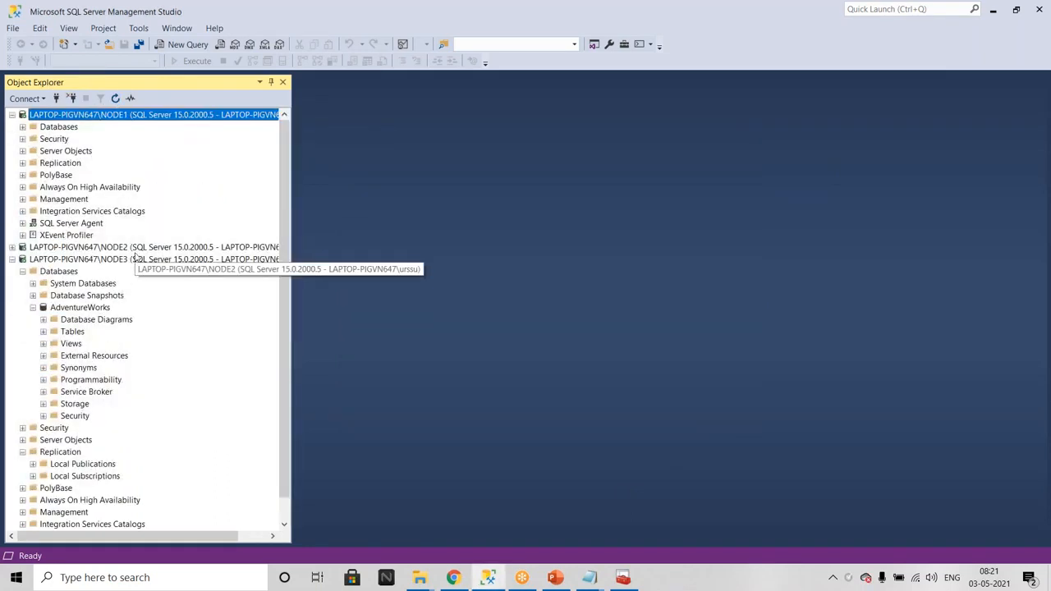
click(136, 250)
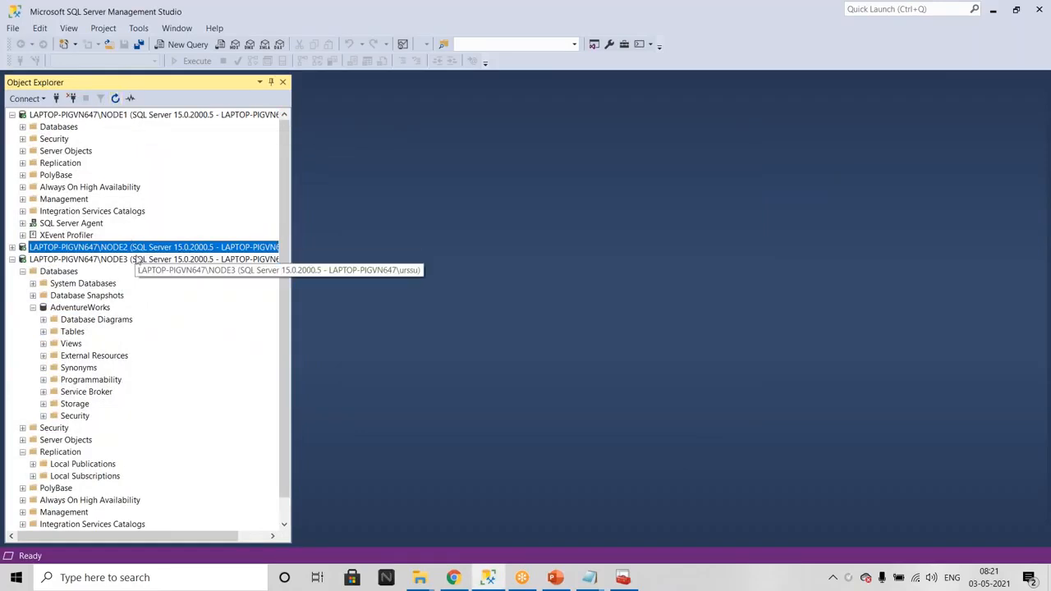
click(138, 259)
click(115, 97)
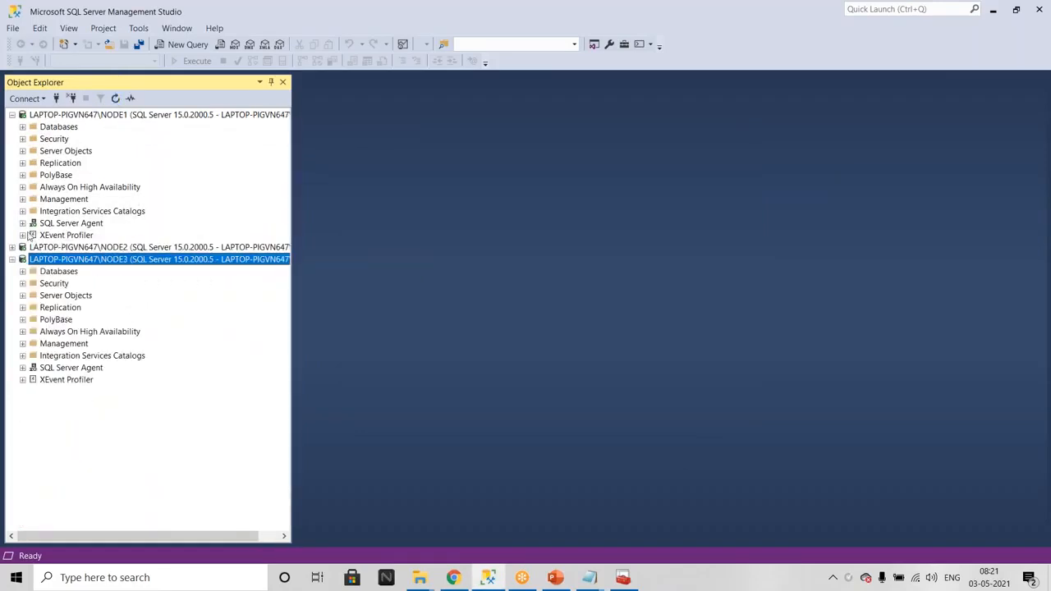
Step: Check the SQL Server Agent jobs on NODE1 in the Job Activity Monitor, and close it
click(23, 223)
double_click(74, 248)
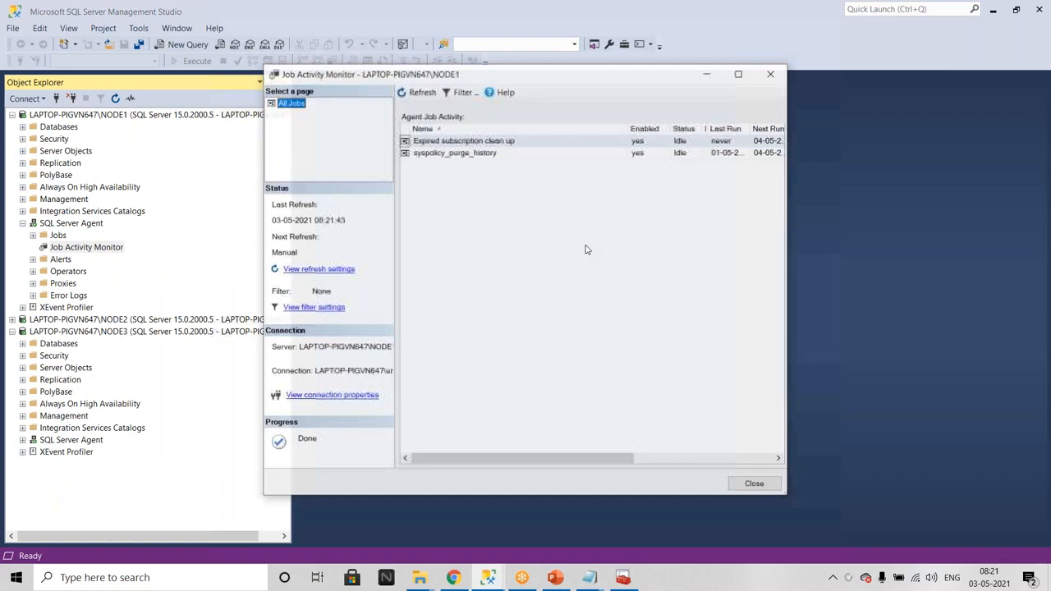
click(771, 73)
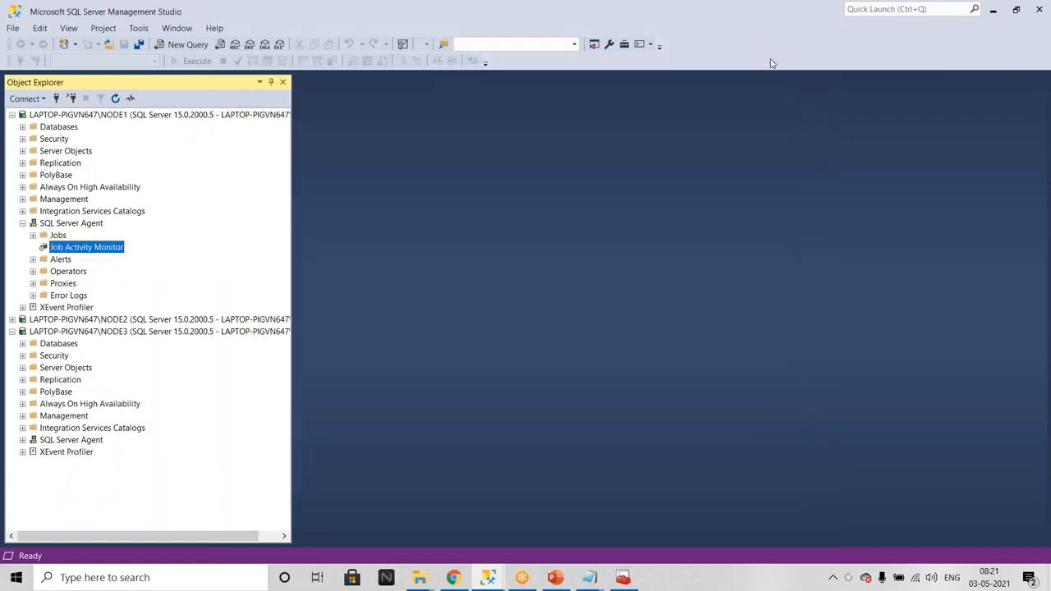
Step: Open NODE2's Job Activity Monitor, sort the agent jobs by category, and examine the REPL-Snapshot and REPL-LogReader jobs
click(11, 320)
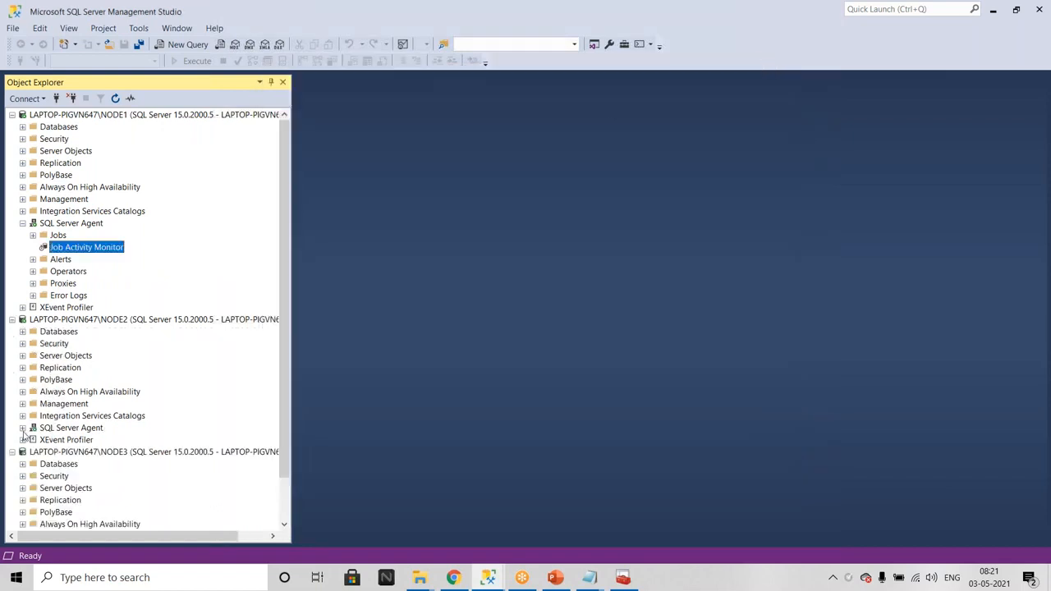
click(23, 427)
double_click(70, 452)
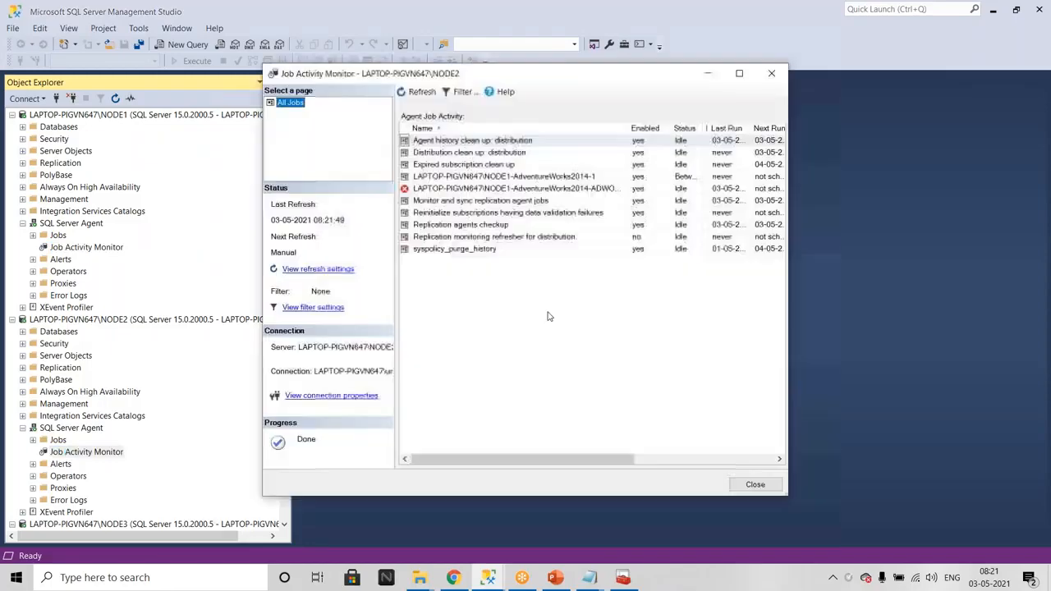
click(740, 73)
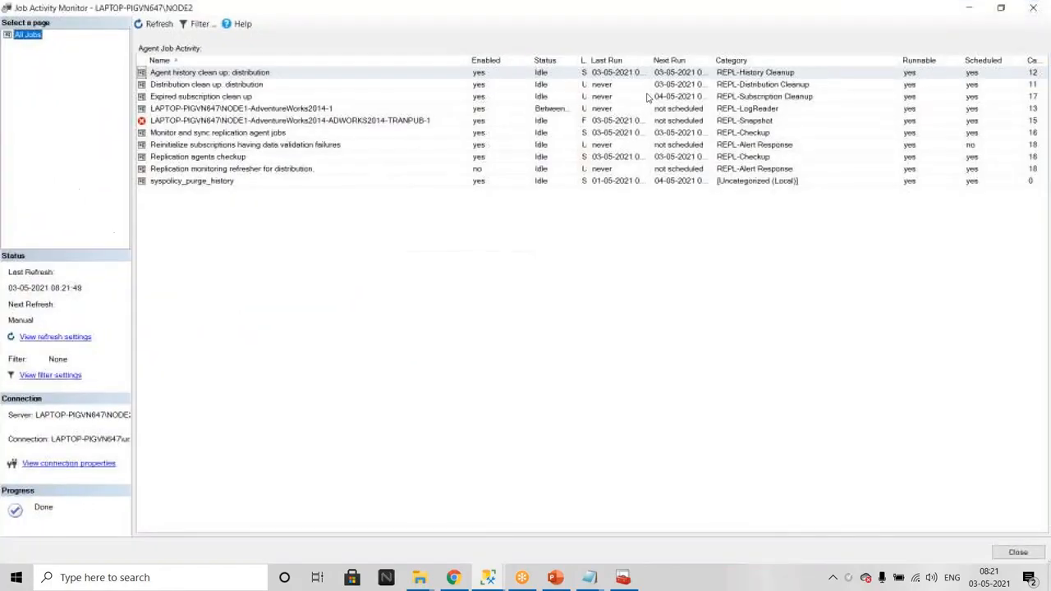
click(743, 65)
click(752, 87)
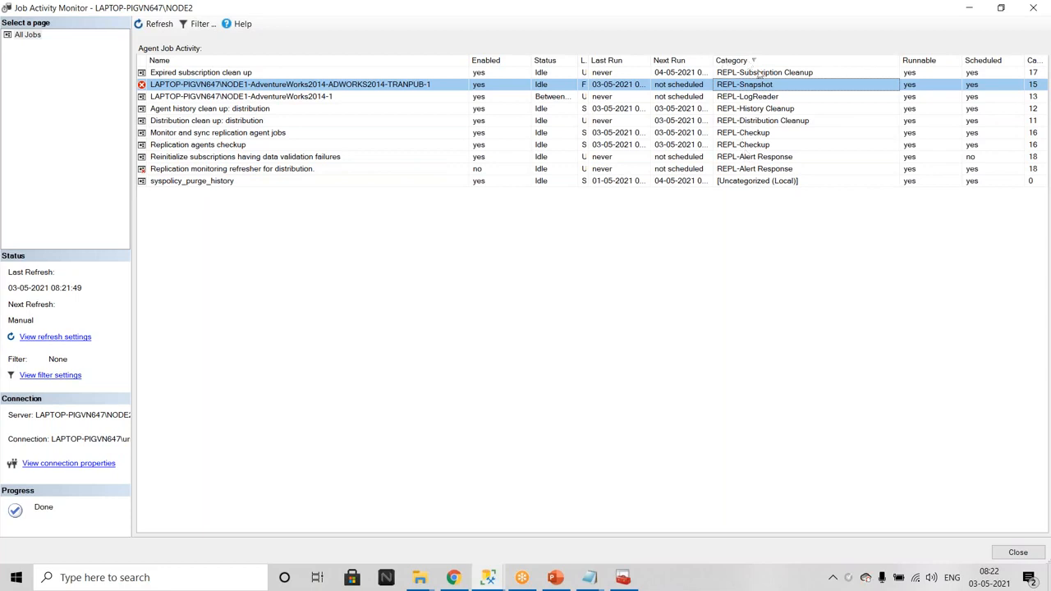
click(750, 97)
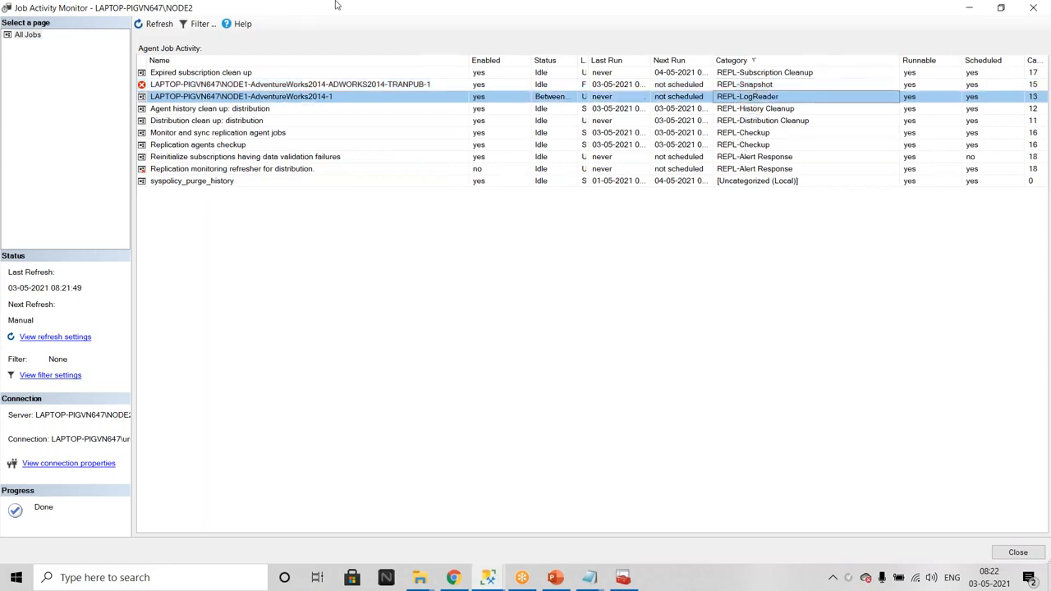
double_click(309, 13)
drag(515, 82, 631, 105)
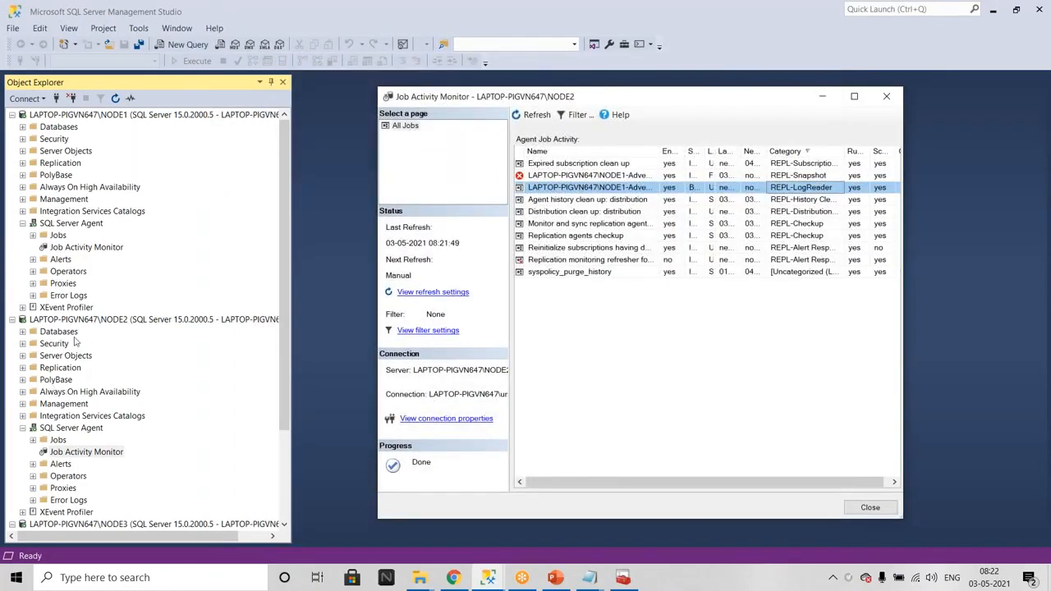
Step: Expand the system databases on NODE2 to examine the distribution database
click(22, 337)
click(22, 332)
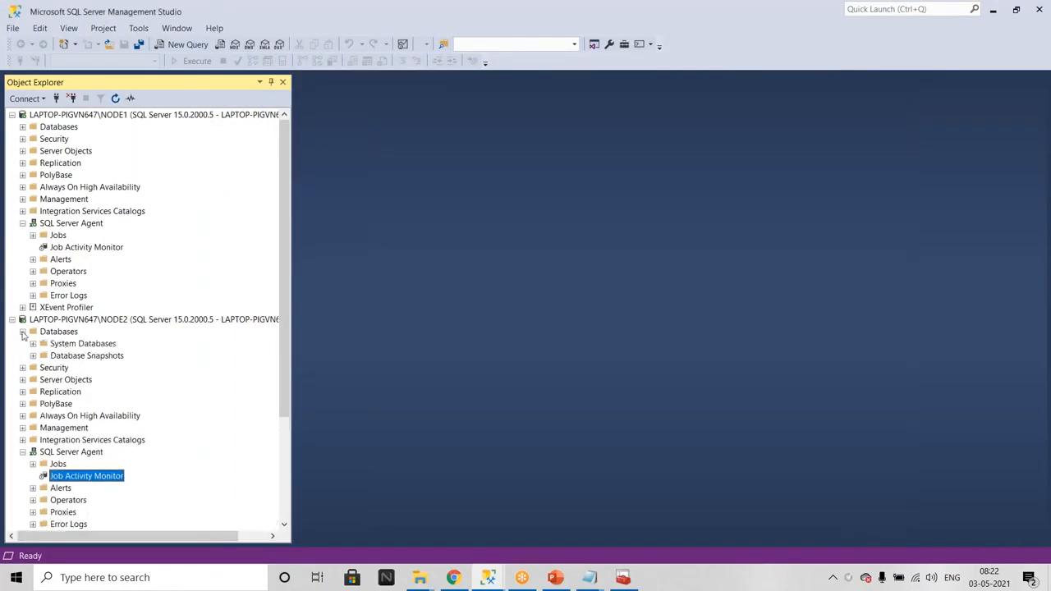
click(32, 343)
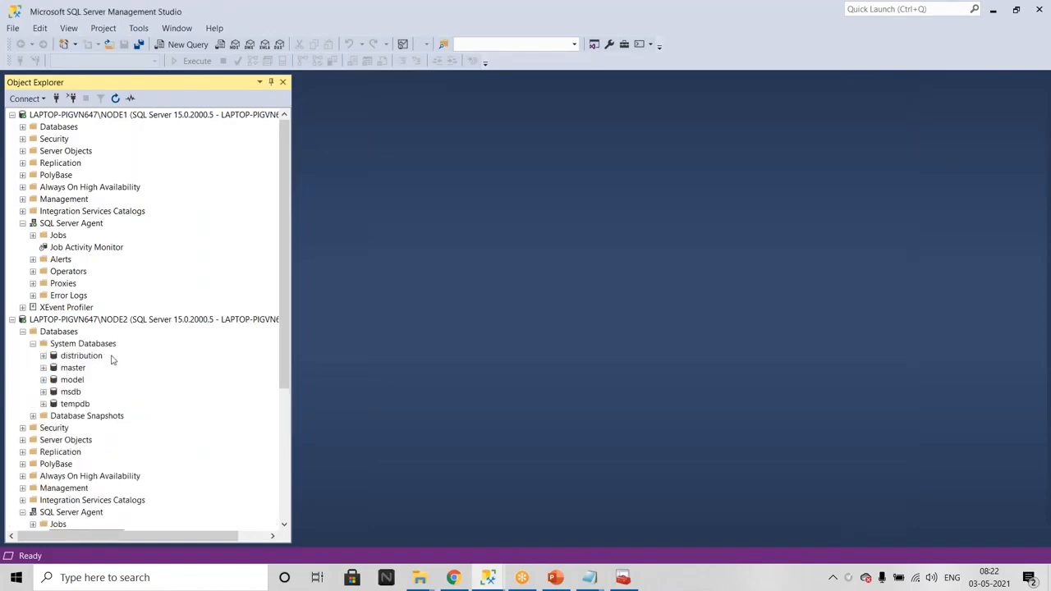
scroll(148, 336, down, 4)
Step: Review NODE2's agent jobs again, close NODE1's Job Activity Monitor, and return to Object Explorer
mouse_move(493, 574)
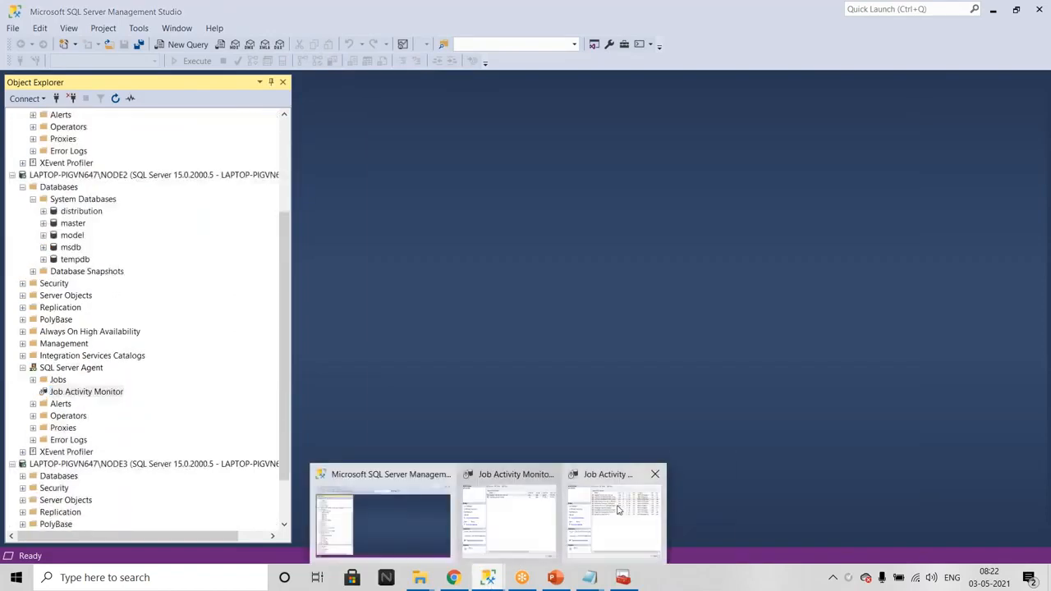
click(612, 509)
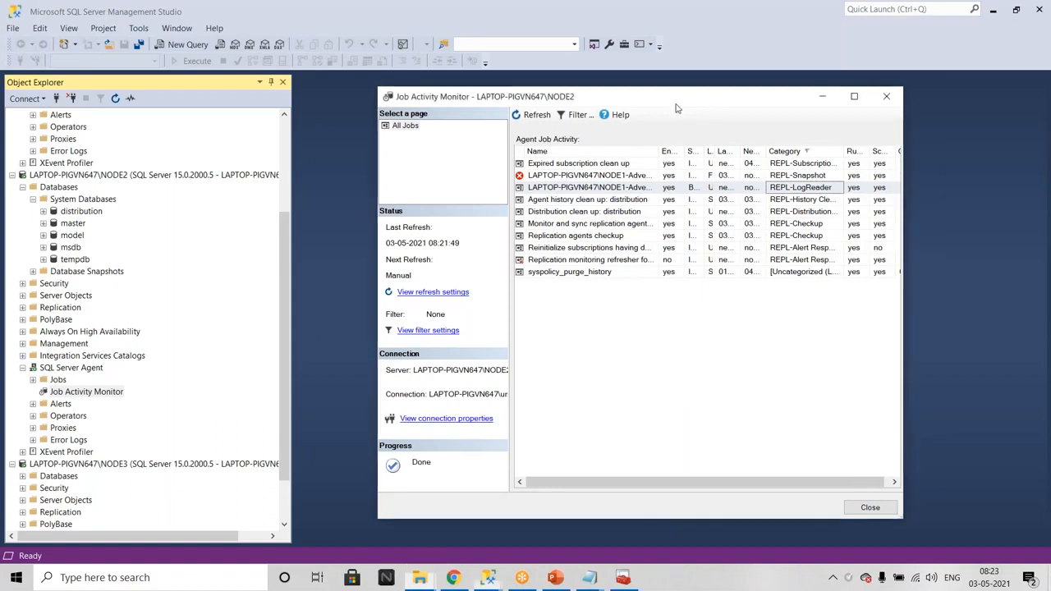
drag(713, 100, 513, 114)
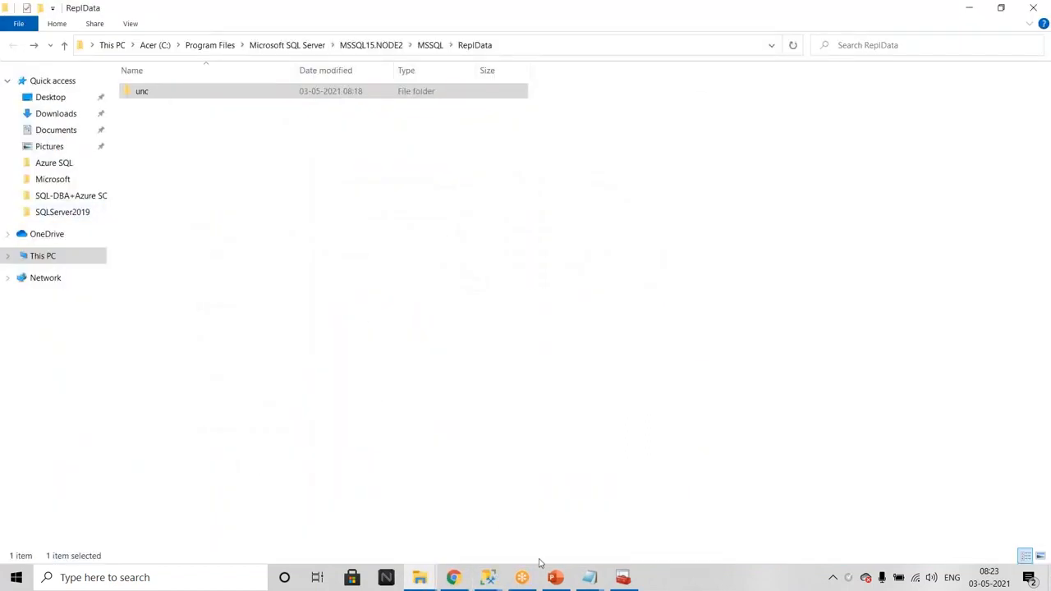
mouse_move(488, 577)
click(552, 513)
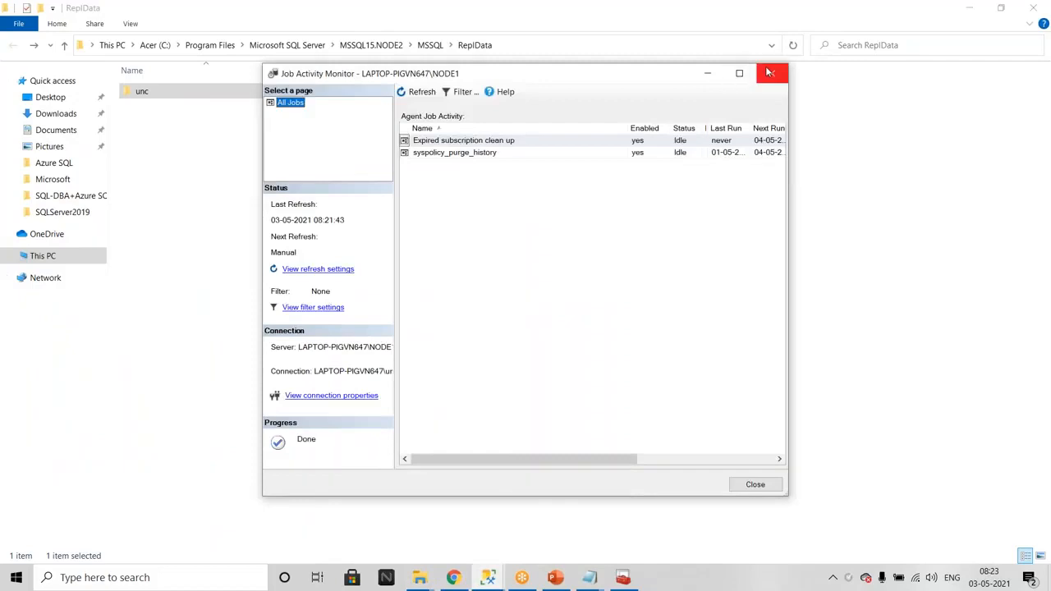
click(766, 71)
click(488, 577)
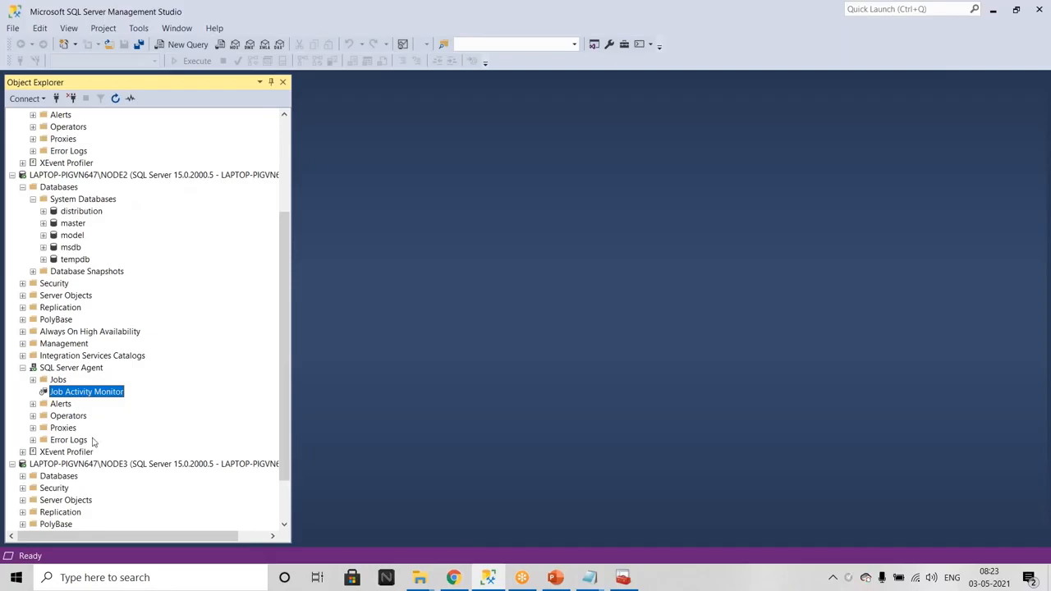
Step: Start a new subscription from NODE3's Local Subscriptions, connecting to NODE1 as the Publisher and choosing its ADWORKS2014-TRANPUB publication
scroll(93, 444, down, 2)
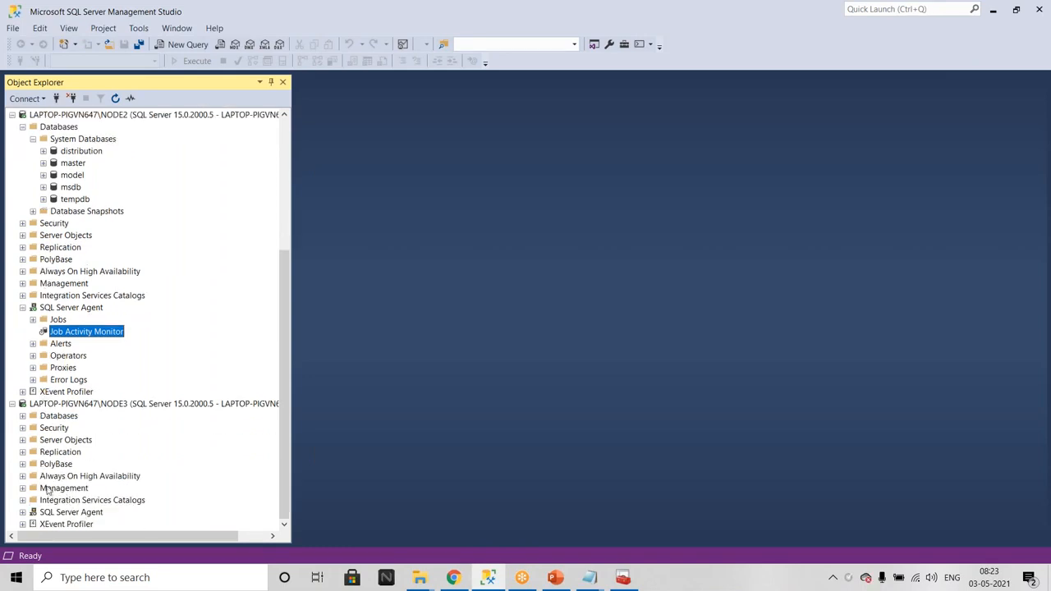
click(22, 452)
right_click(81, 480)
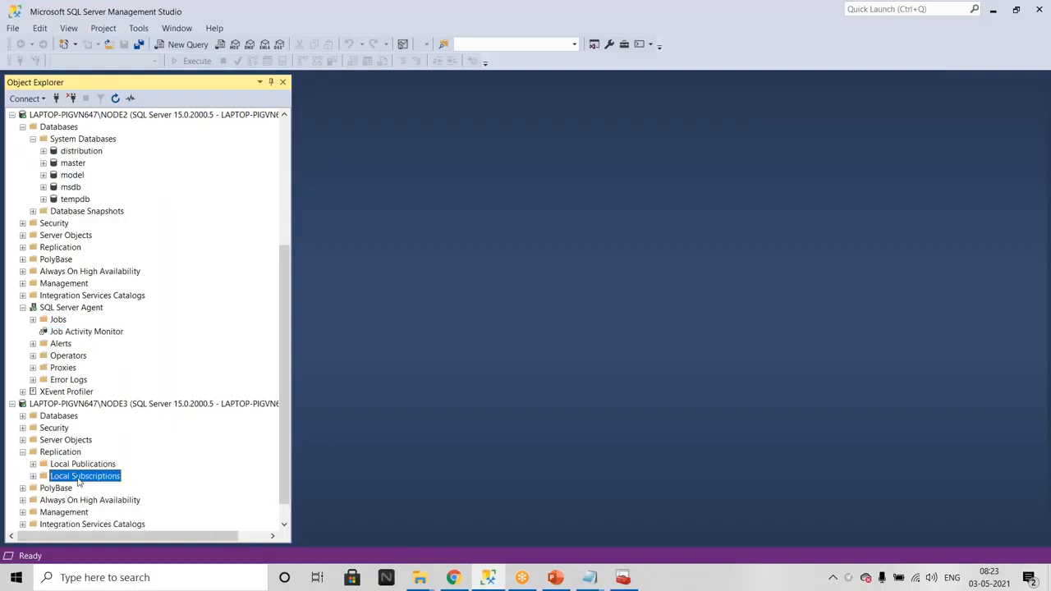
click(131, 485)
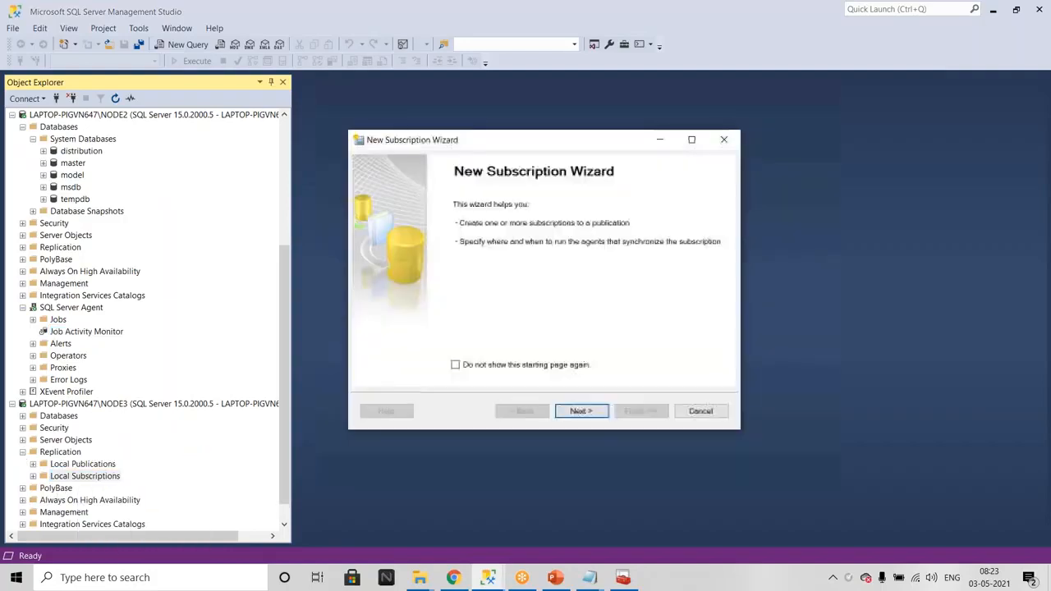
click(568, 417)
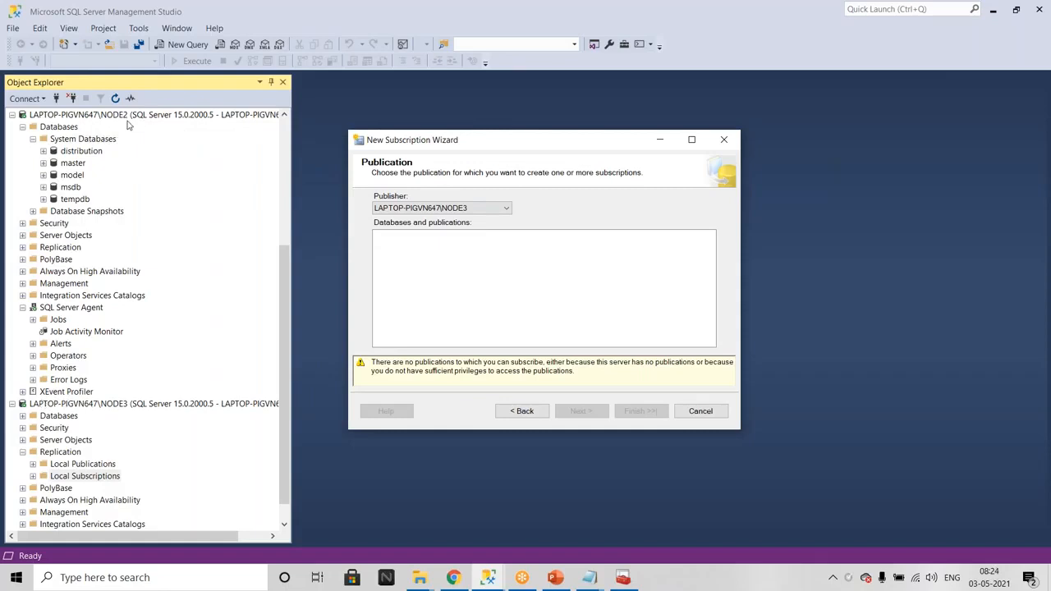
click(468, 208)
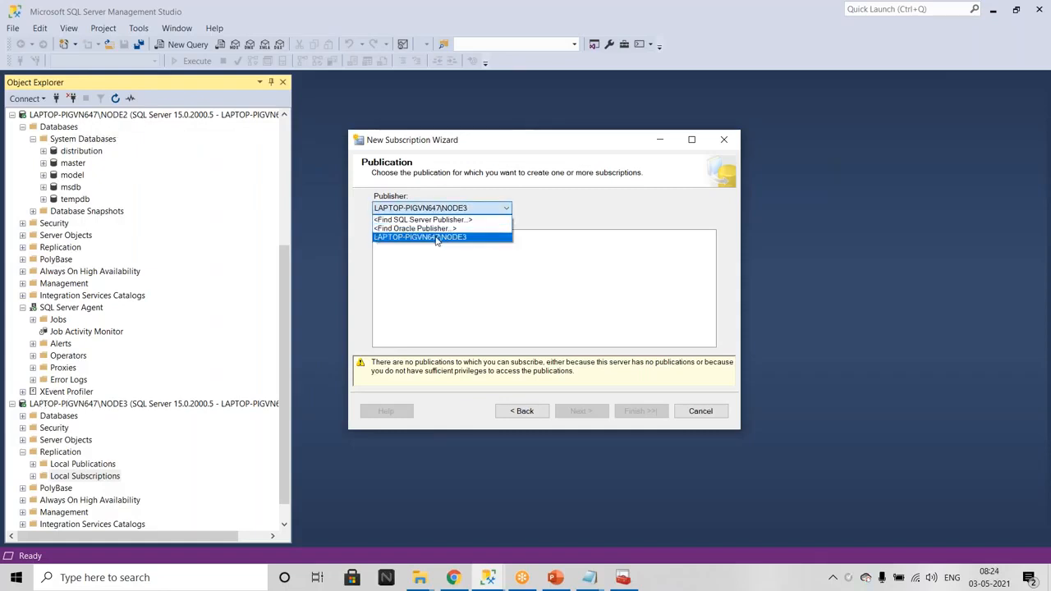
click(423, 219)
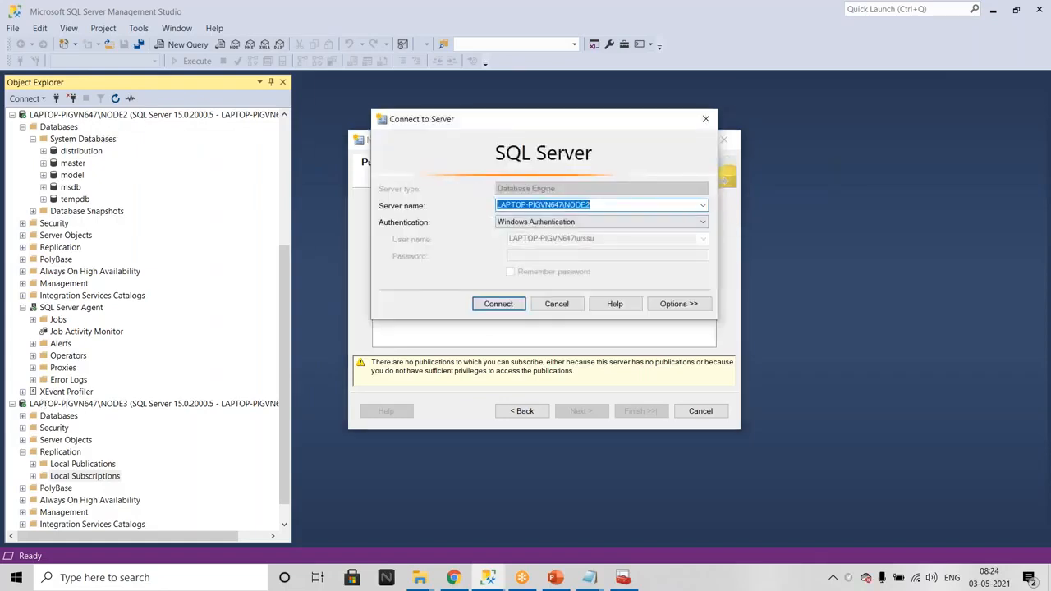
click(703, 205)
click(558, 235)
click(514, 302)
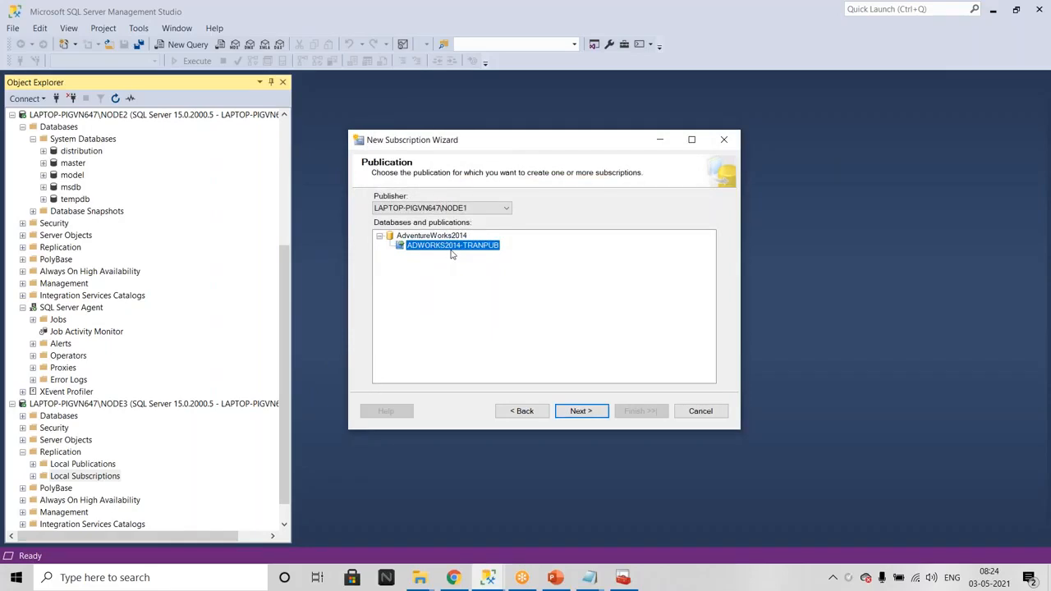
click(583, 413)
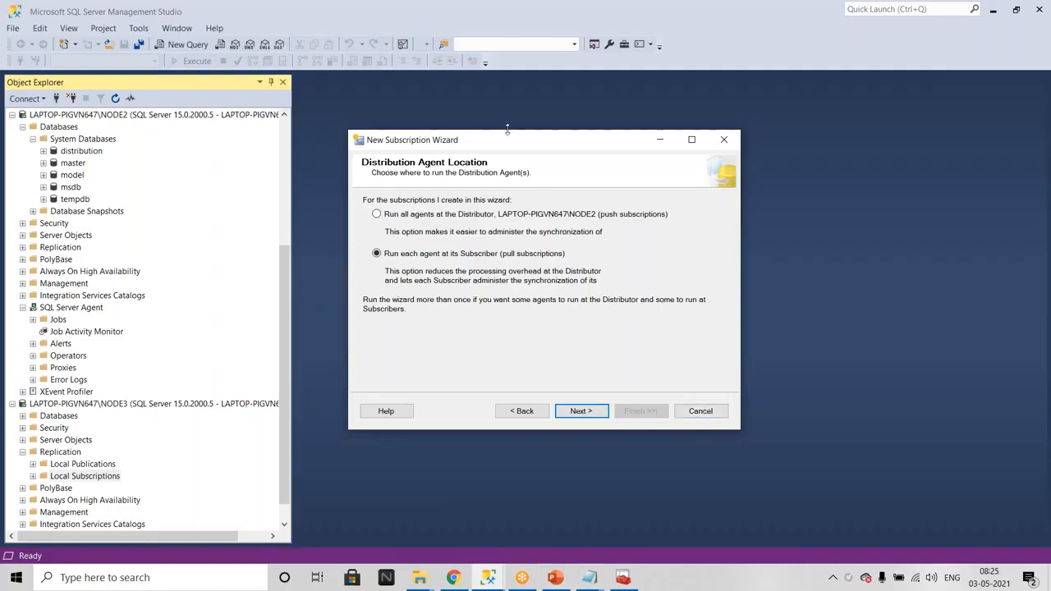
Step: Choose push subscriptions, running all agents at the NODE2 Distributor, as the Distribution Agent location
click(448, 215)
mouse_move(453, 579)
click(86, 155)
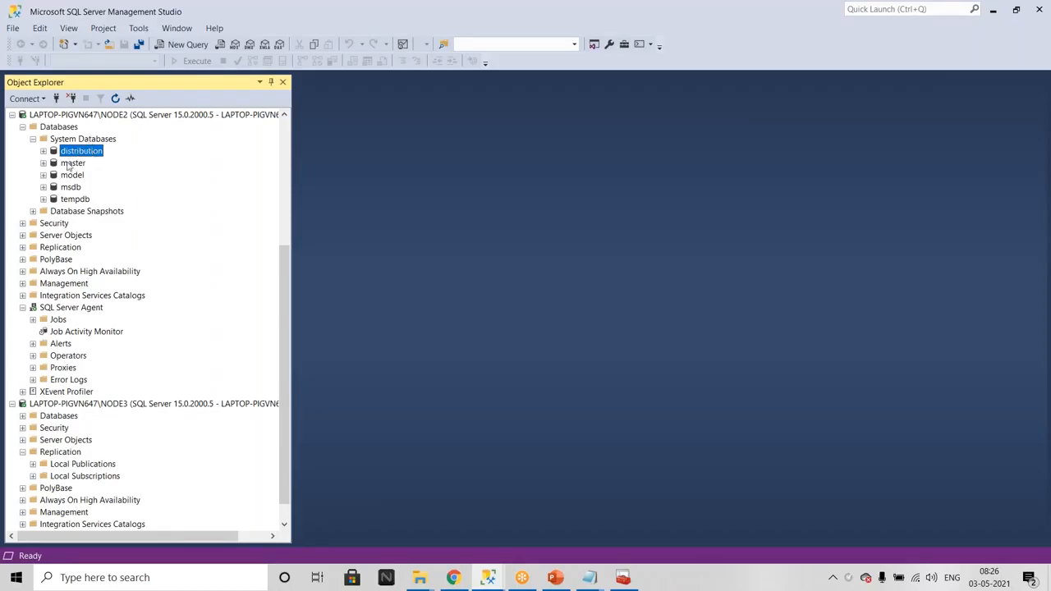
mouse_move(489, 579)
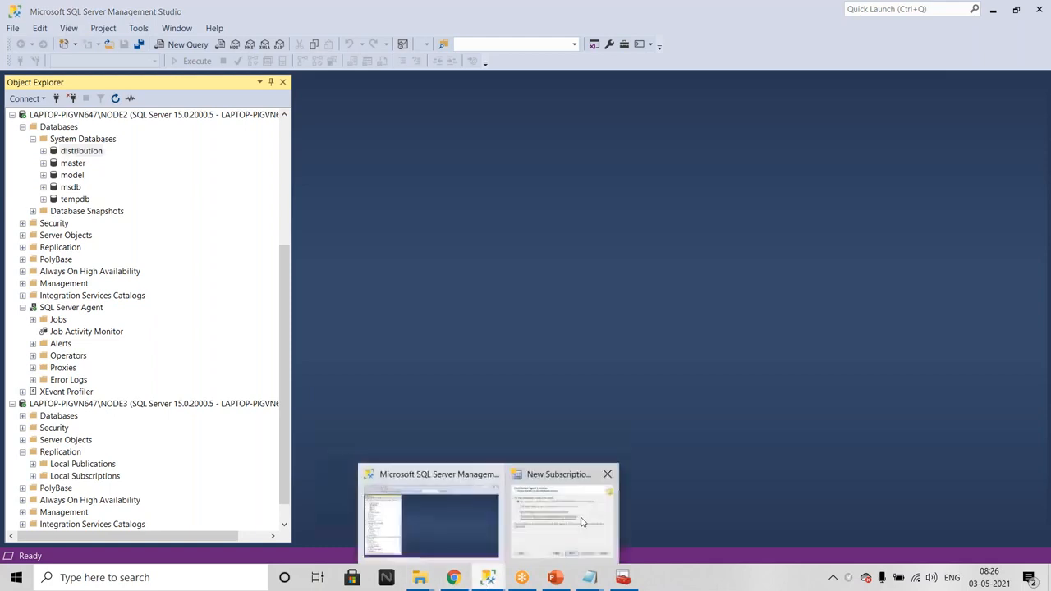
click(565, 505)
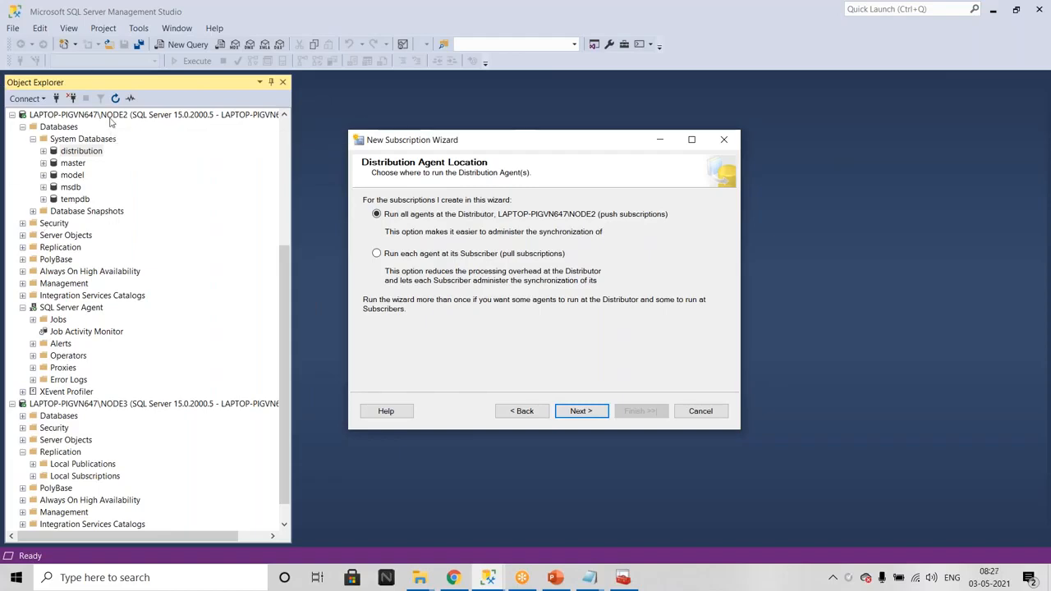
click(527, 254)
click(618, 215)
click(406, 216)
click(581, 411)
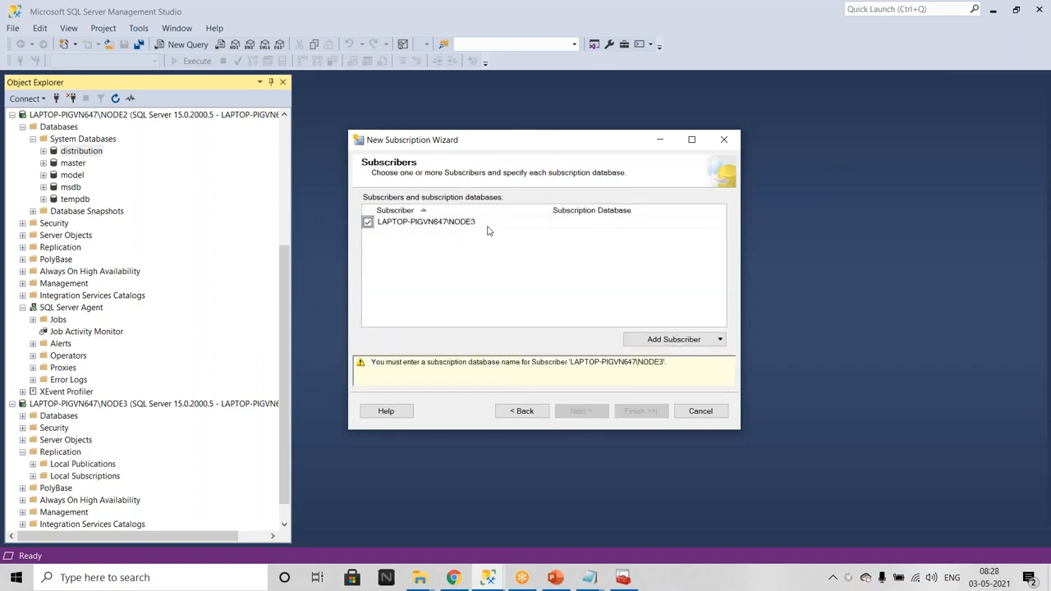
Step: Set AdventureWorks as the subscription database for the NODE3 subscriber, view the Add Subscriber options, and continue
click(721, 224)
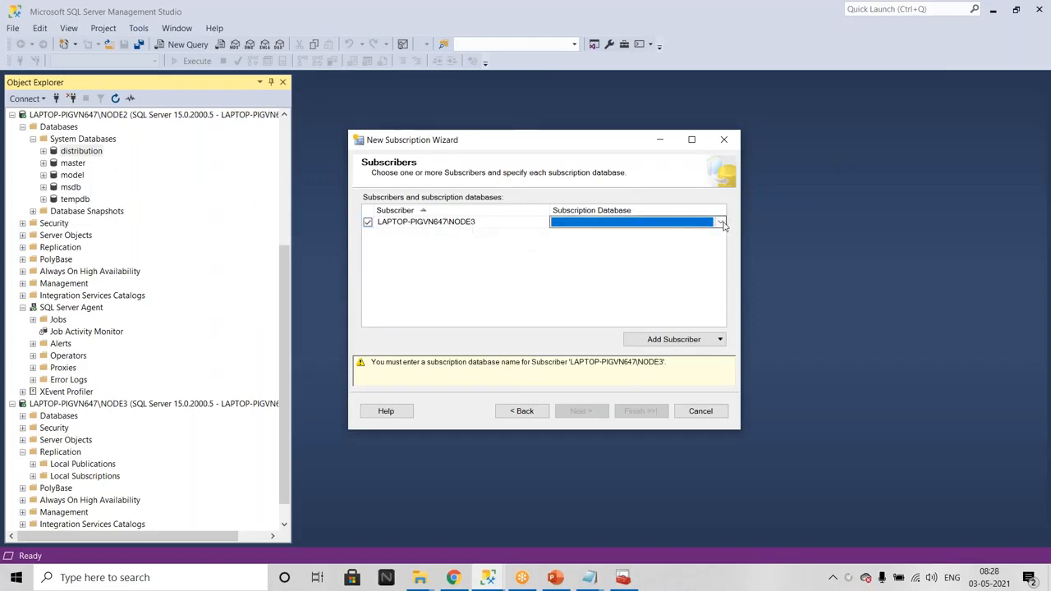
click(721, 223)
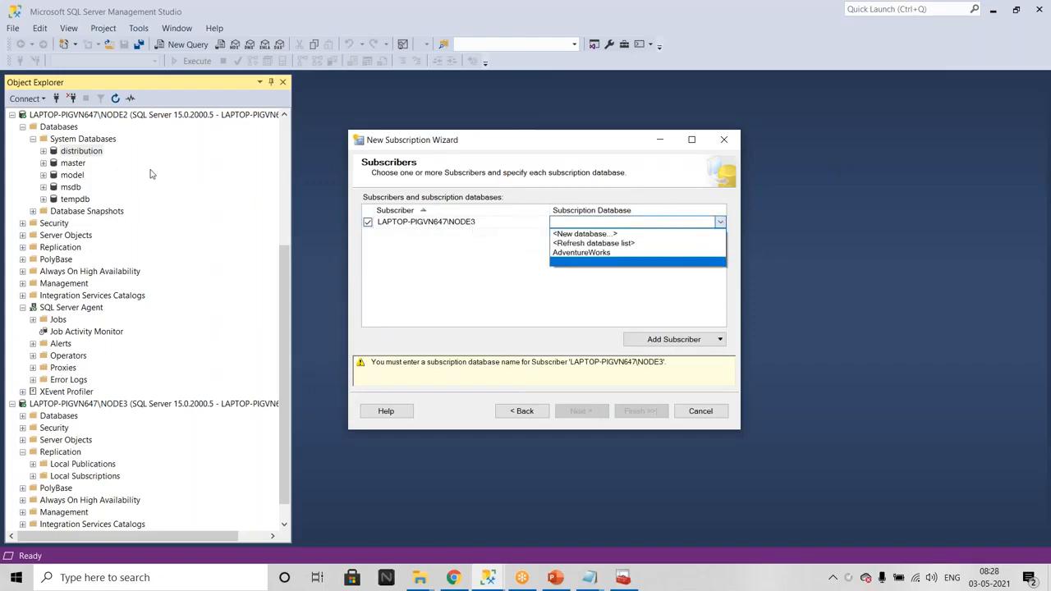
click(591, 253)
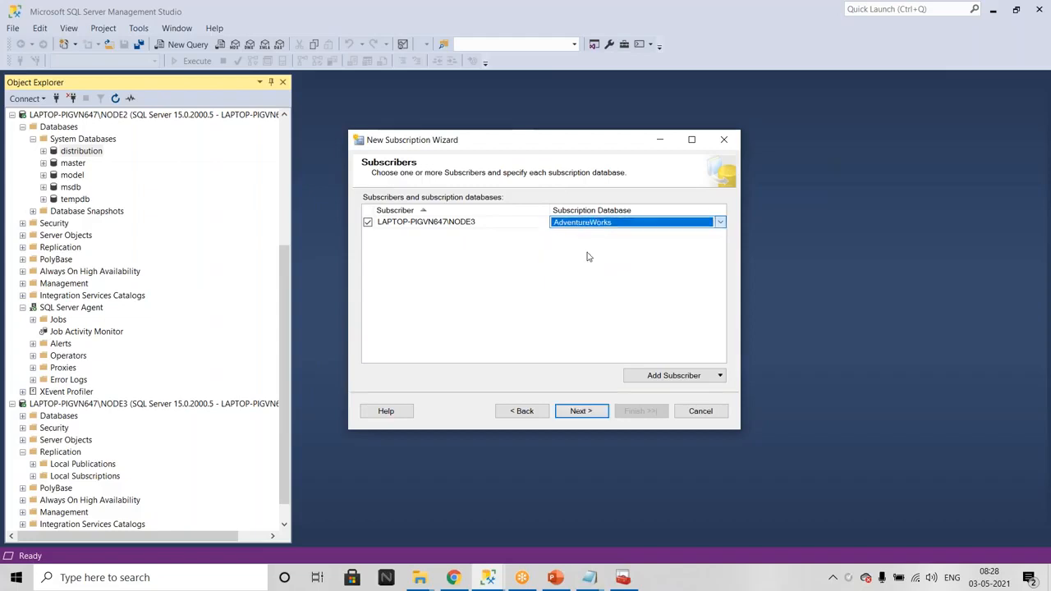
click(718, 377)
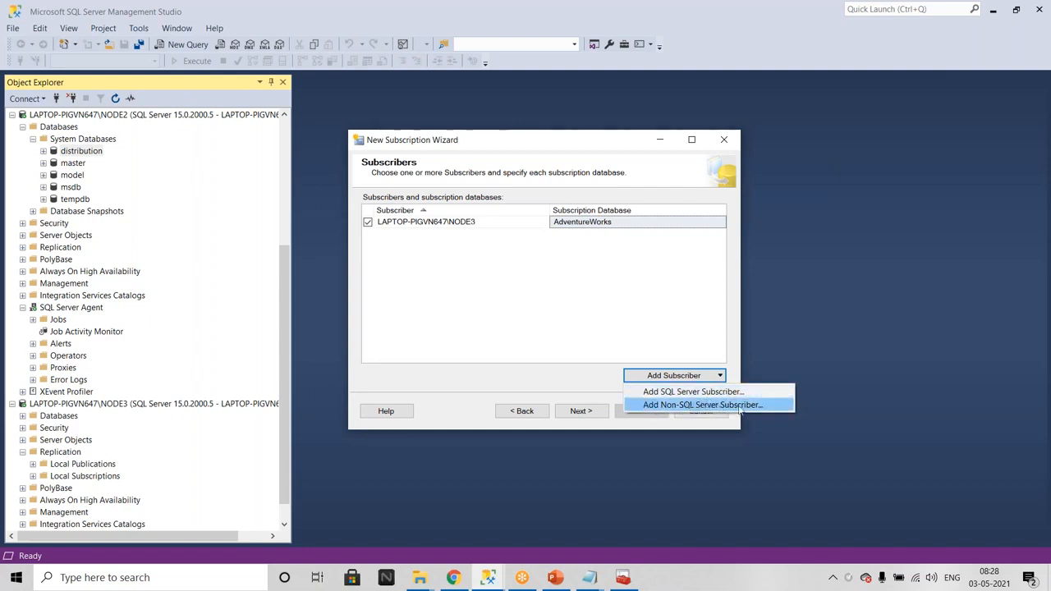
click(684, 279)
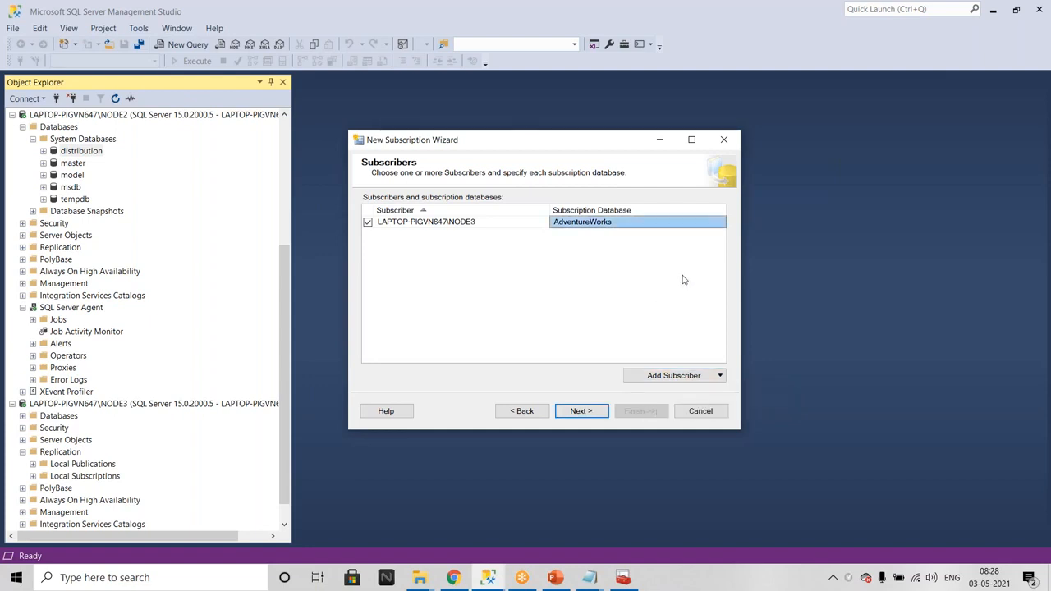
click(601, 401)
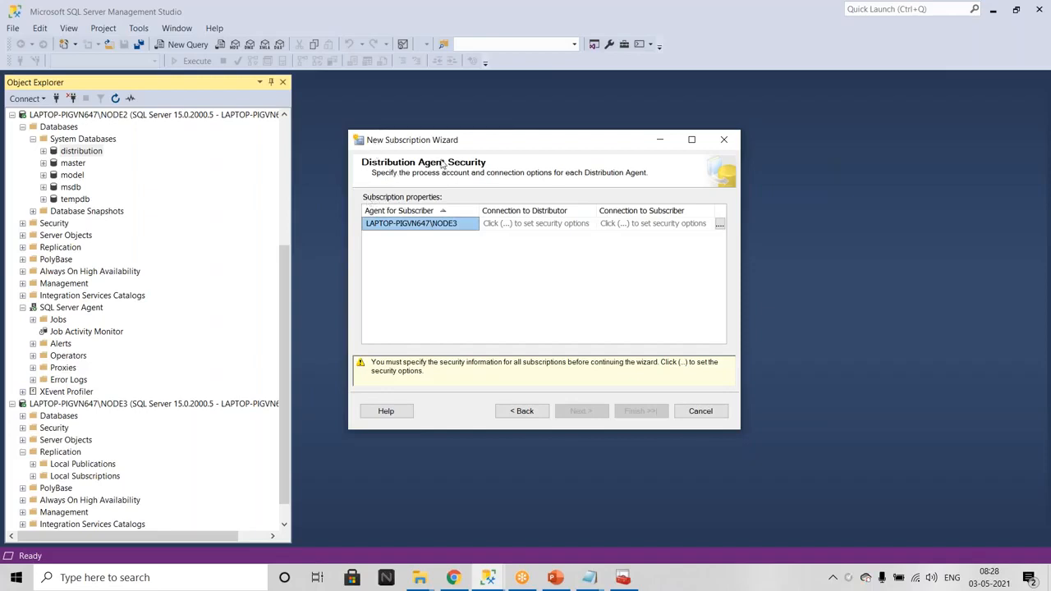
Step: Set the Distribution Agent to run under the SQL Server Agent service account, and accept the Run continuously schedule
click(721, 224)
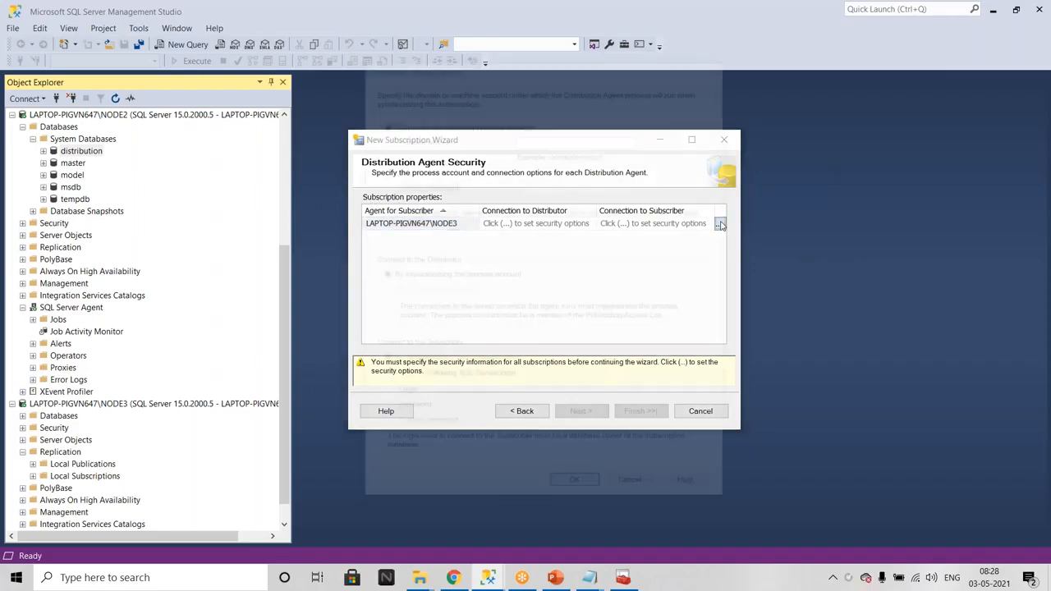
click(443, 212)
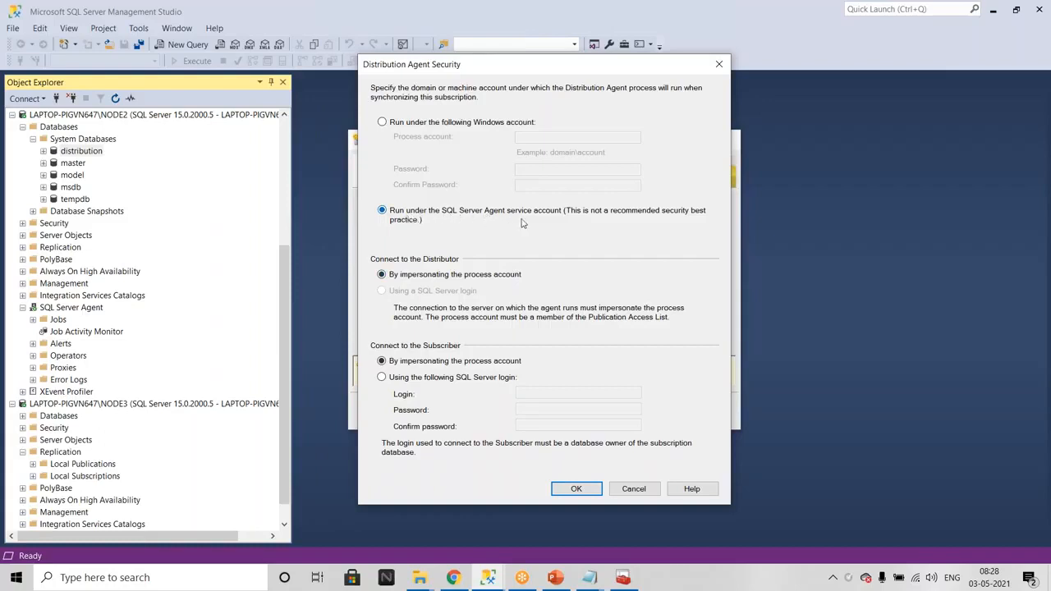
click(575, 489)
click(581, 411)
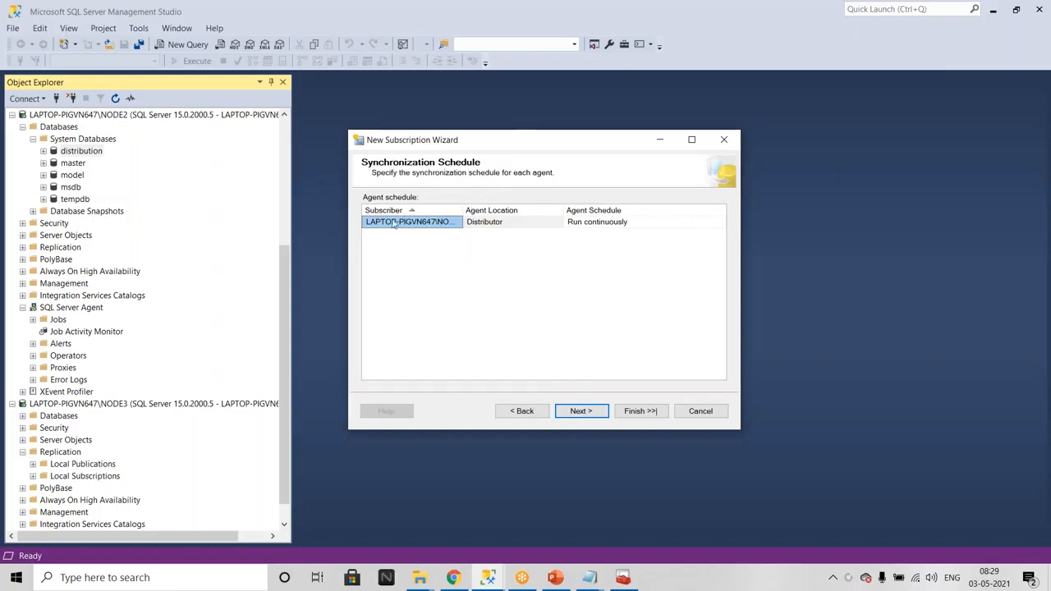
click(581, 412)
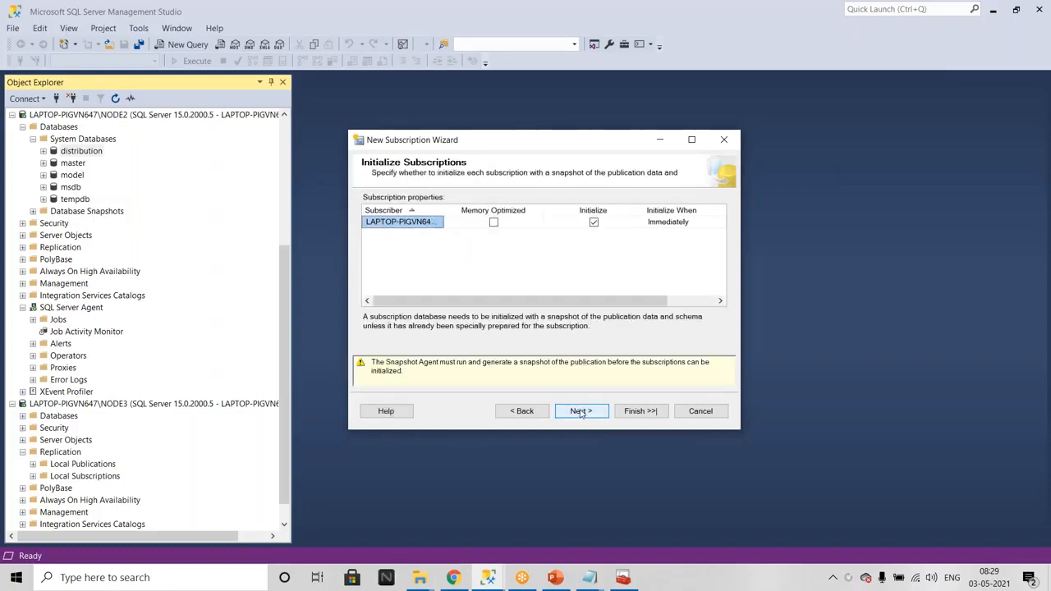
Step: Keep the NODE3 subscription initializing immediately without memory optimization, create it at the end of the wizard, and close the wizard
click(494, 223)
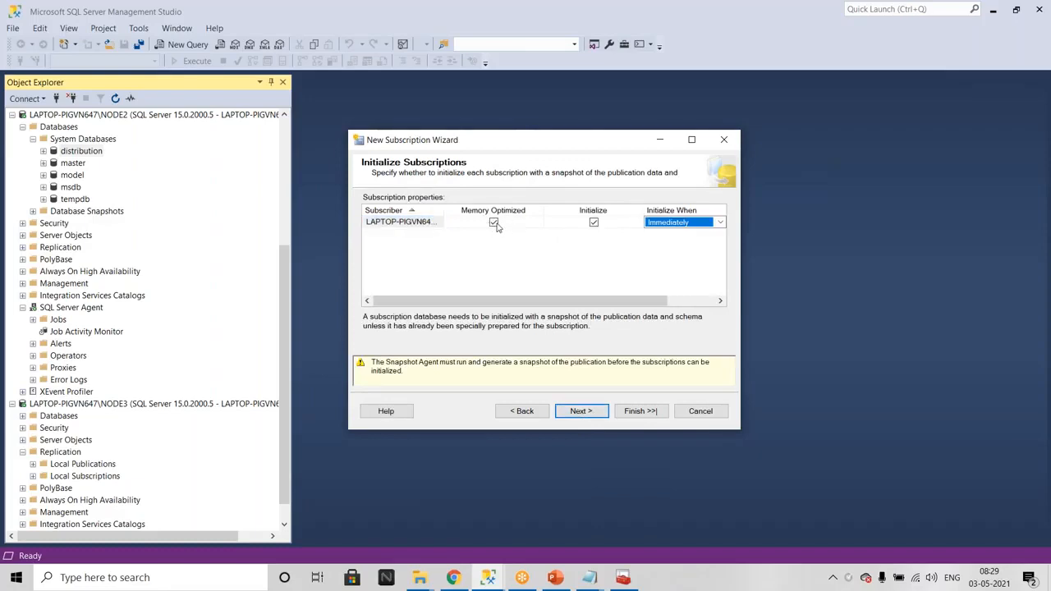
click(495, 225)
click(585, 414)
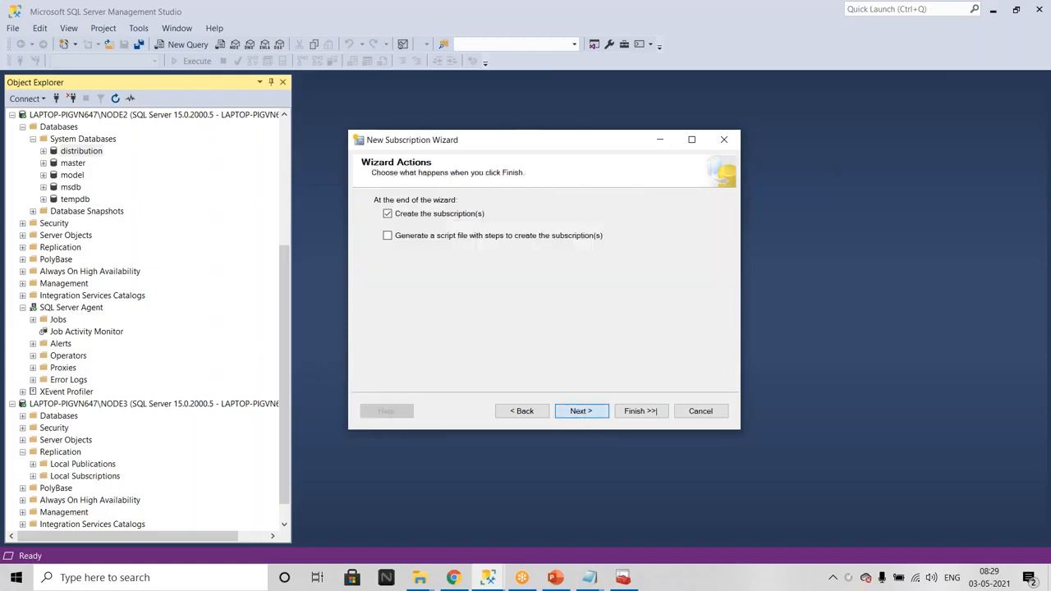
click(583, 411)
click(650, 412)
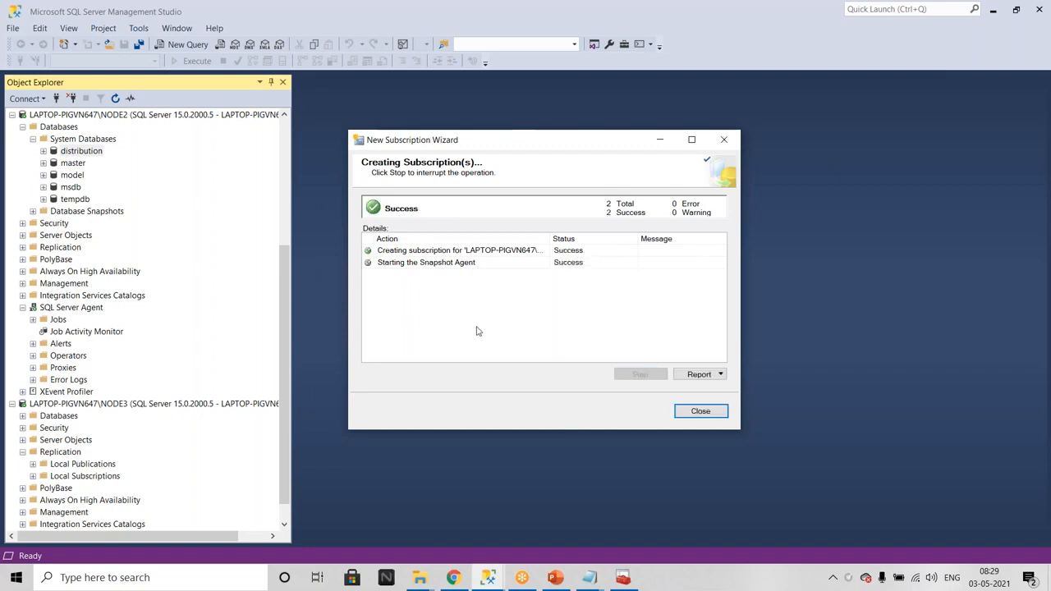
click(705, 413)
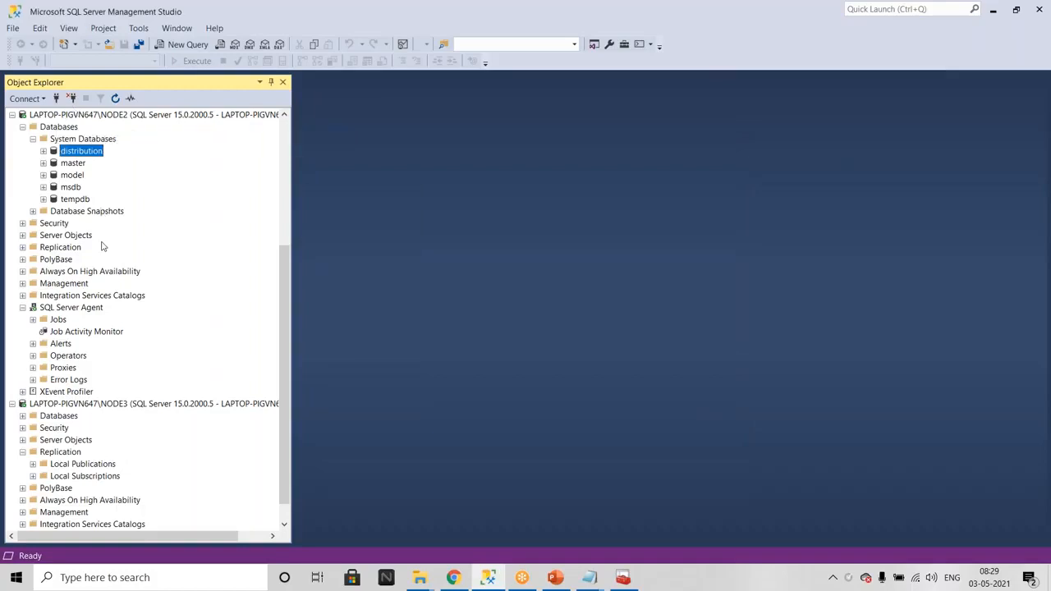
Step: Refresh the NODE2 and NODE3 server trees in Object Explorer
scroll(90, 227, down, 1)
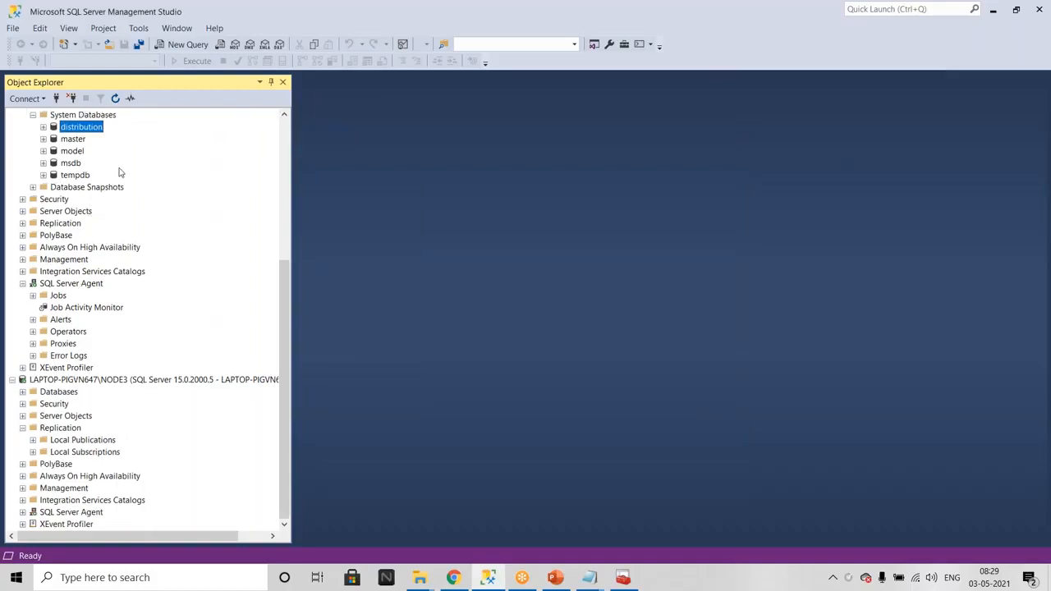
scroll(118, 173, up, 5)
click(115, 115)
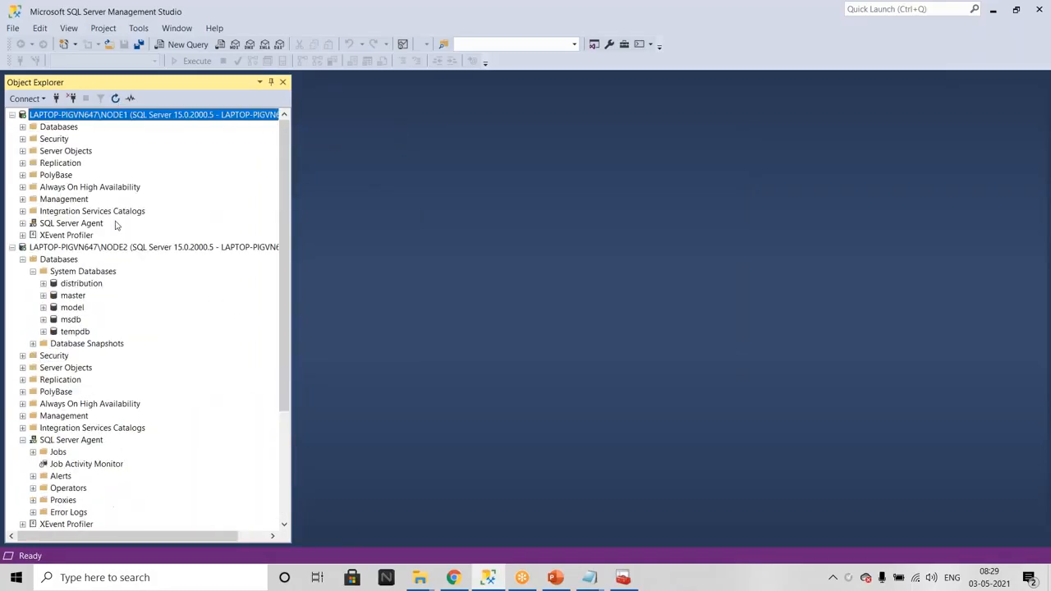
click(115, 246)
click(115, 98)
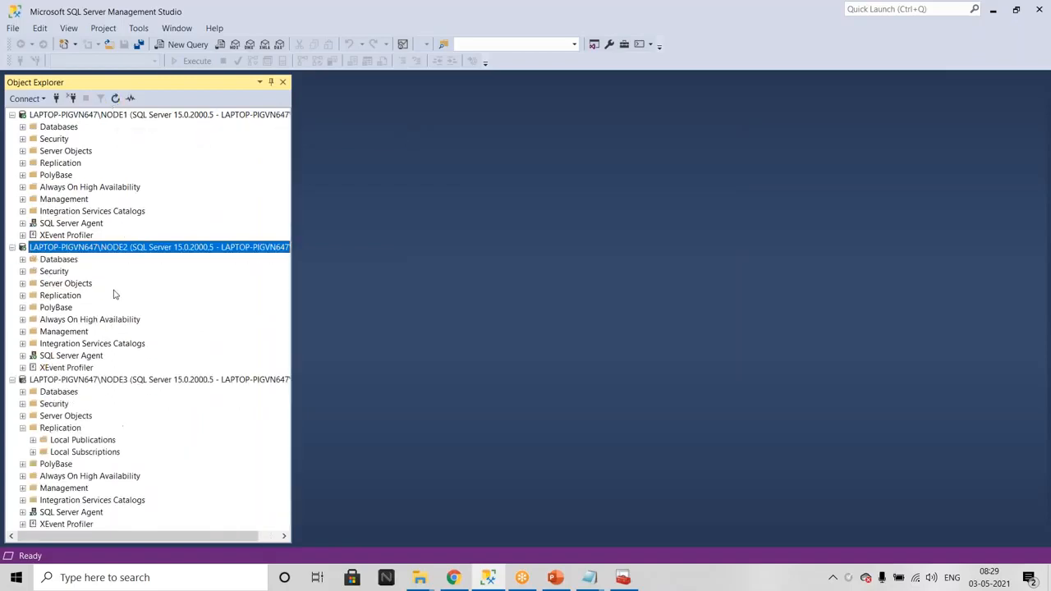
click(124, 379)
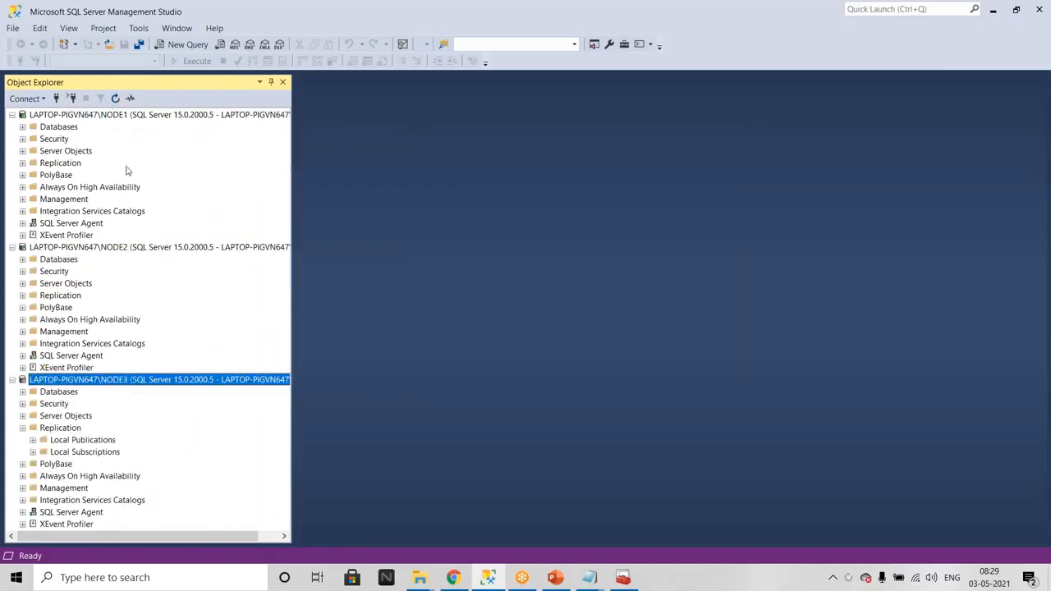
click(114, 98)
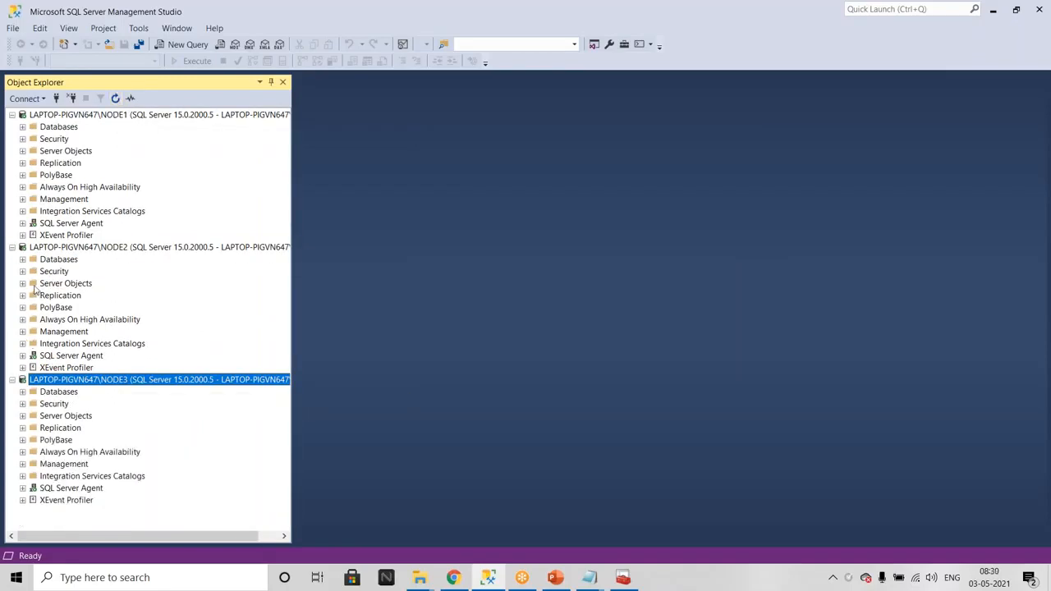
Step: Open the Job Activity Monitor of NODE2's SQL Server Agent, maximize it, and sort the jobs by category
click(22, 356)
click(66, 379)
double_click(65, 379)
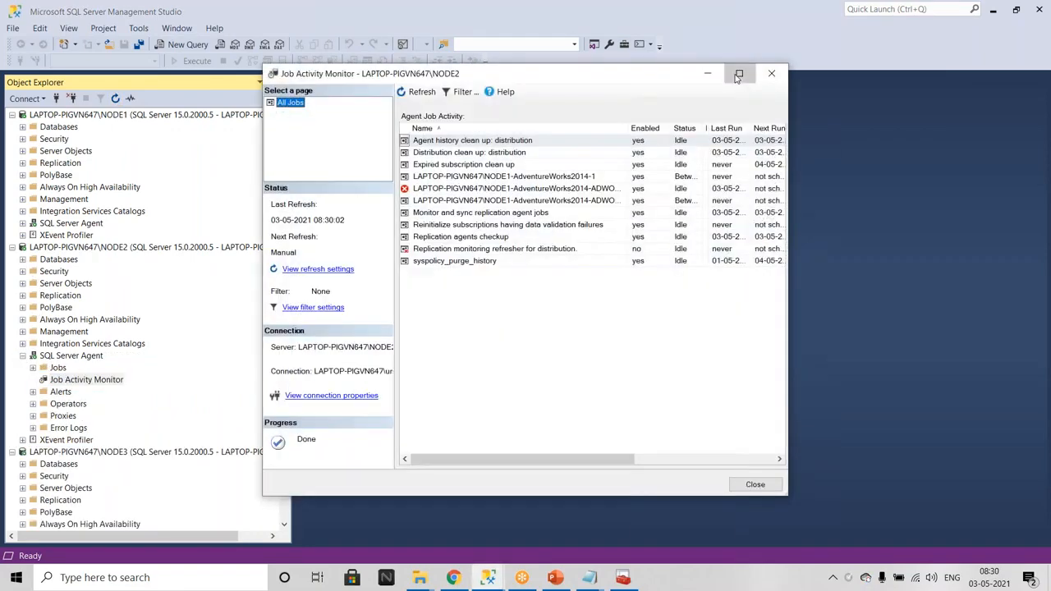
click(739, 72)
click(752, 62)
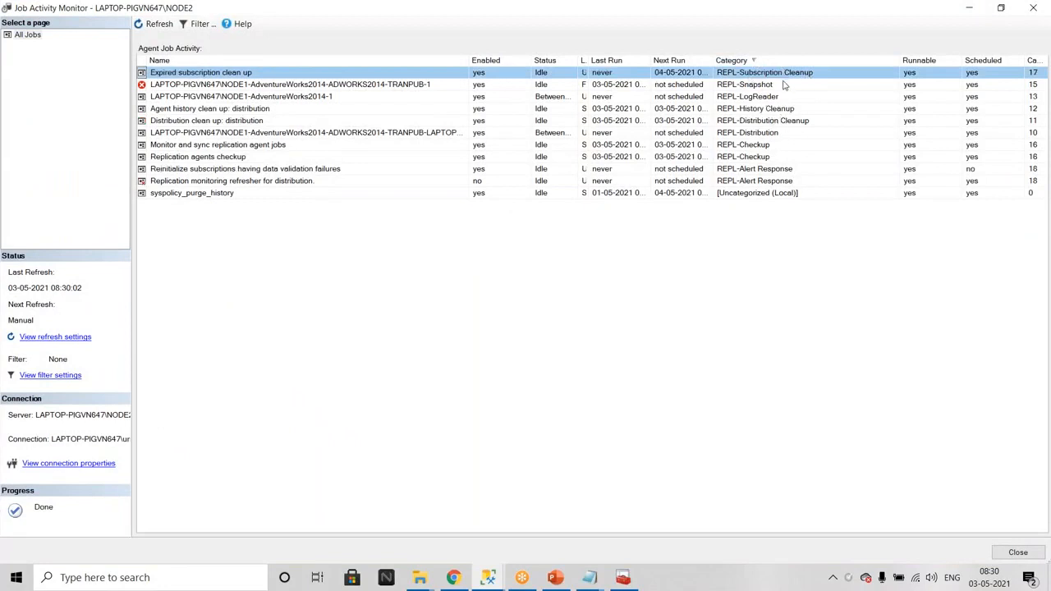
Step: Examine the REPL-Distribution, REPL-Snapshot and REPL-LogReader jobs, and widen the Name column to fit the full job names
click(741, 136)
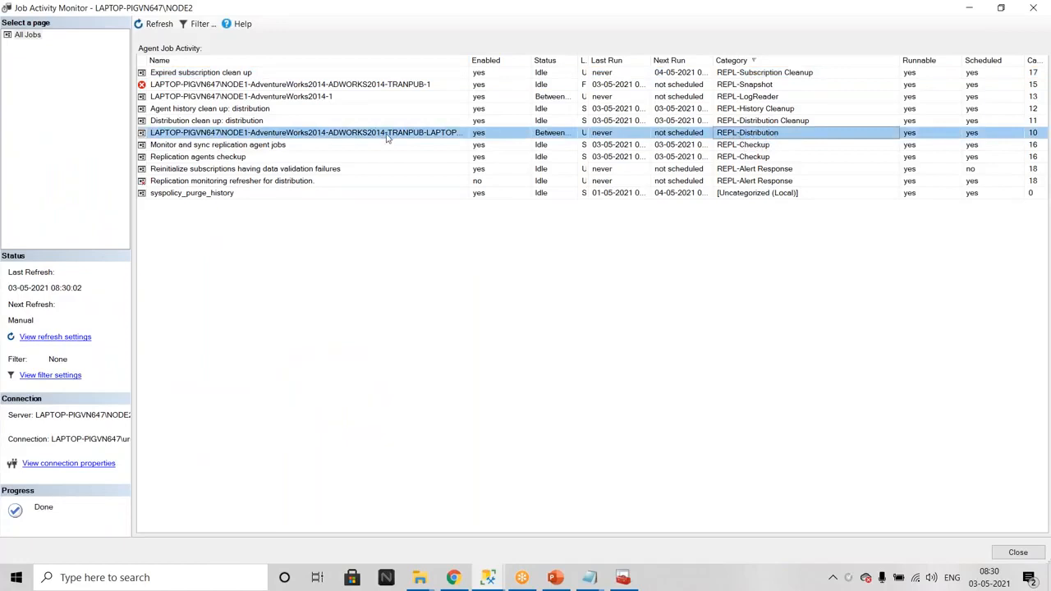
click(365, 85)
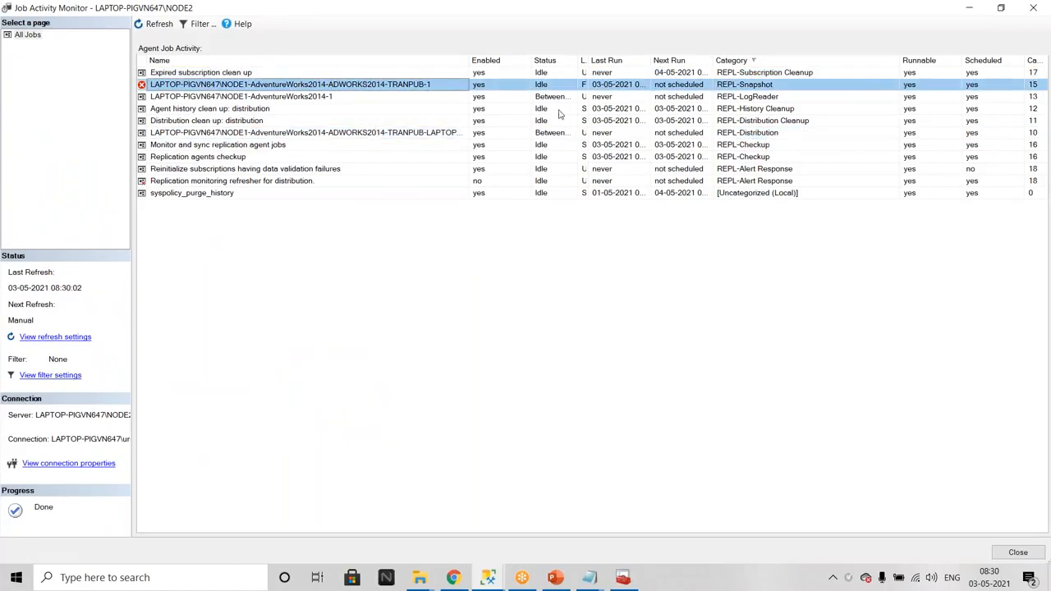
click(302, 100)
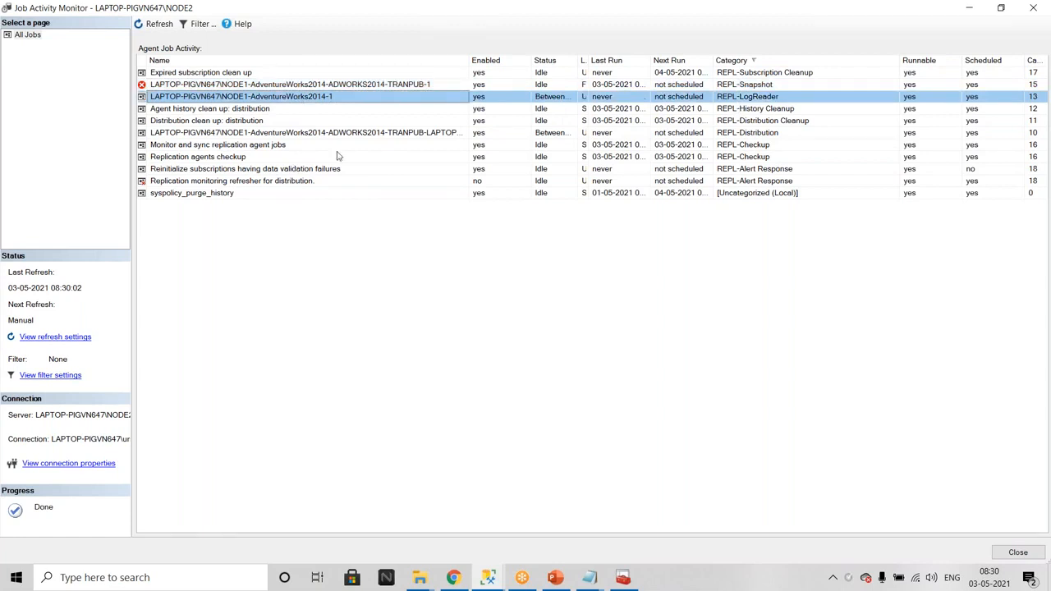
drag(470, 62, 562, 79)
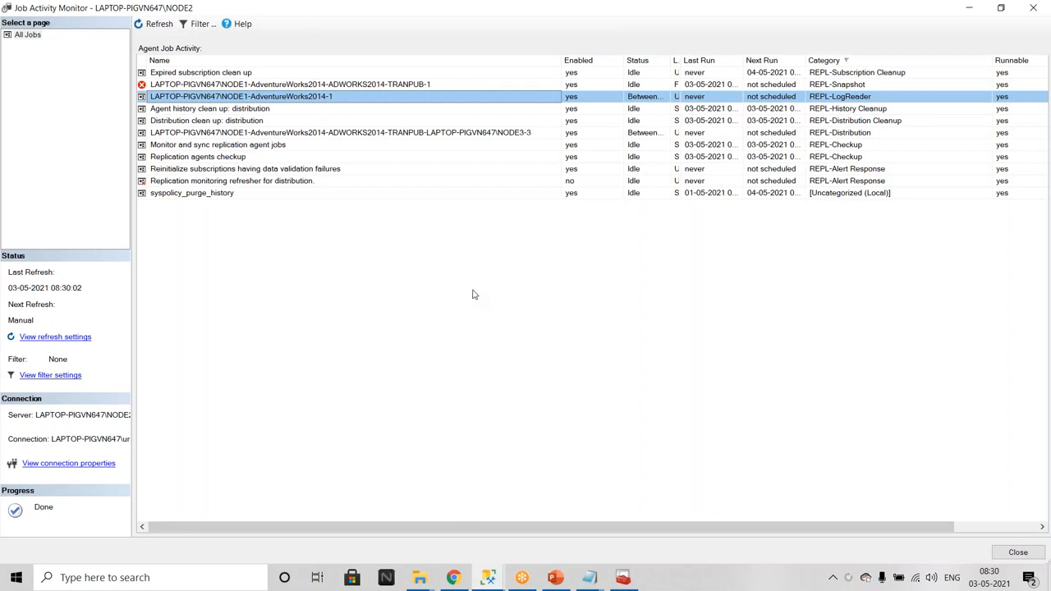
Step: Return to the main Management Studio window and expand the Replication folder under NODE1
mouse_move(489, 579)
click(391, 522)
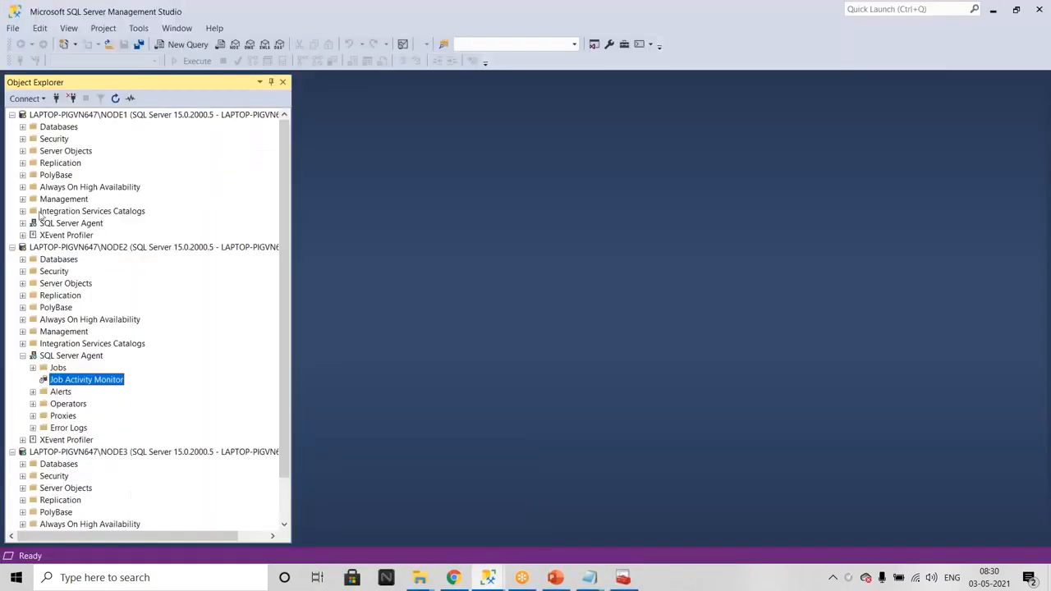
click(23, 163)
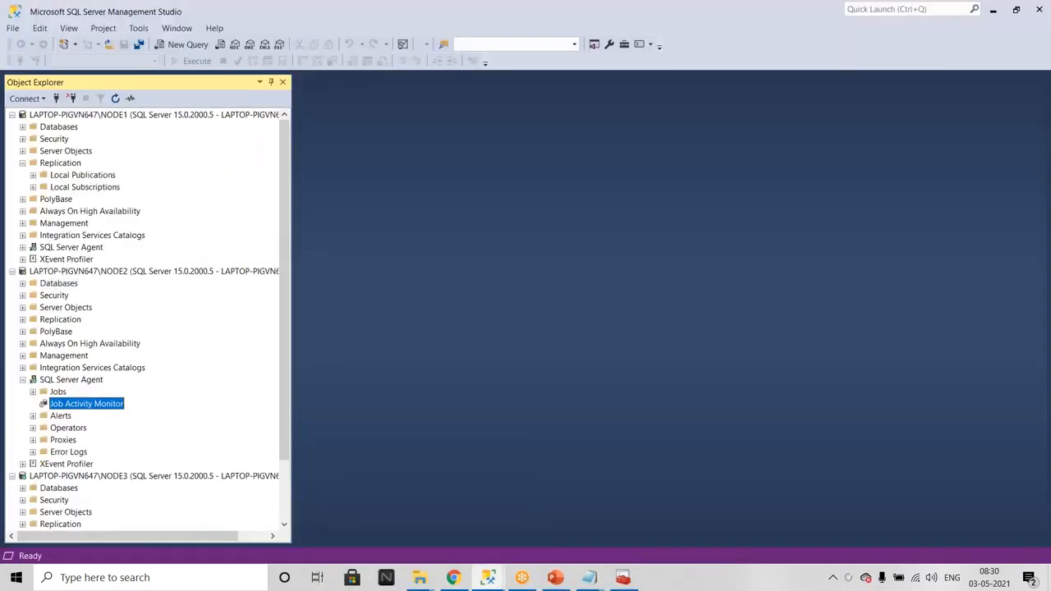
Step: Expand NODE1's local publications down to the subscription of the ADWORKS2014-TRANPUB publication
click(33, 175)
click(44, 187)
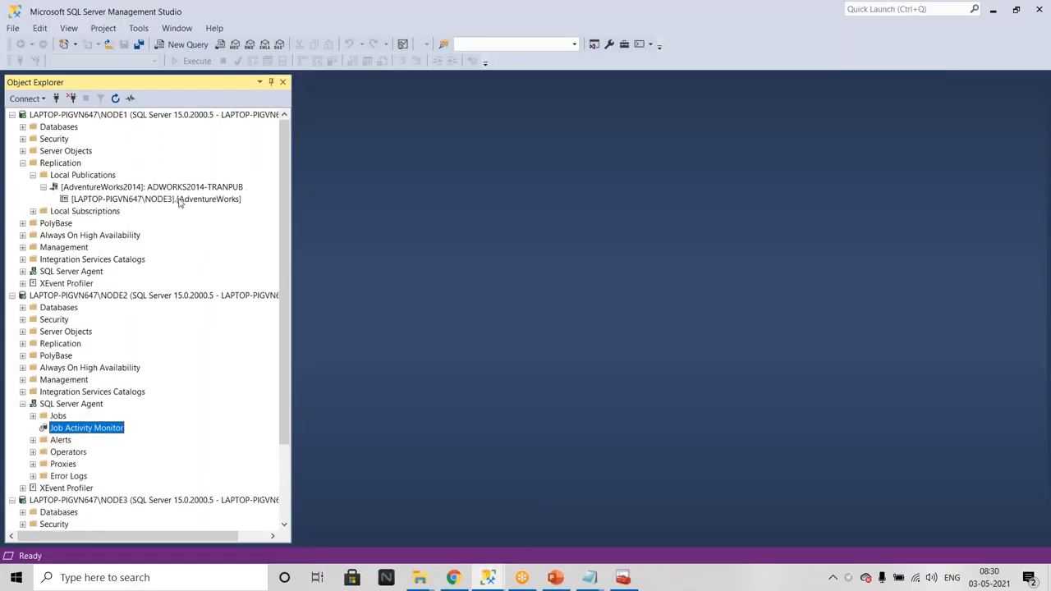
mouse_move(201, 200)
Step: Switch to the ReplData folder in File Explorer and check the ADWORKS2014-TRANPUB snapshot folder inside unc
click(420, 578)
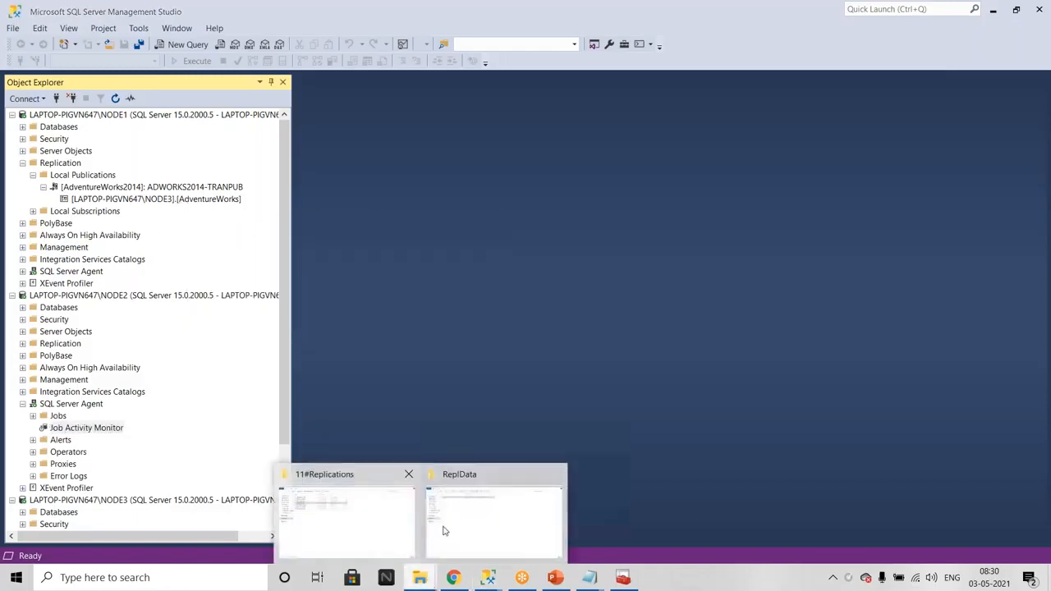
click(490, 534)
click(167, 104)
double_click(165, 100)
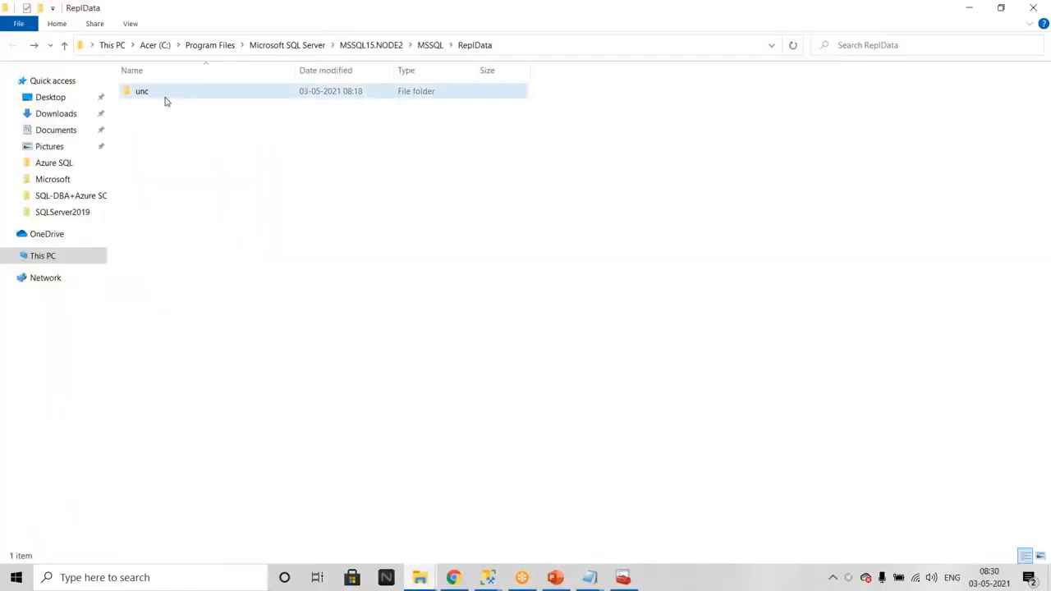
double_click(173, 95)
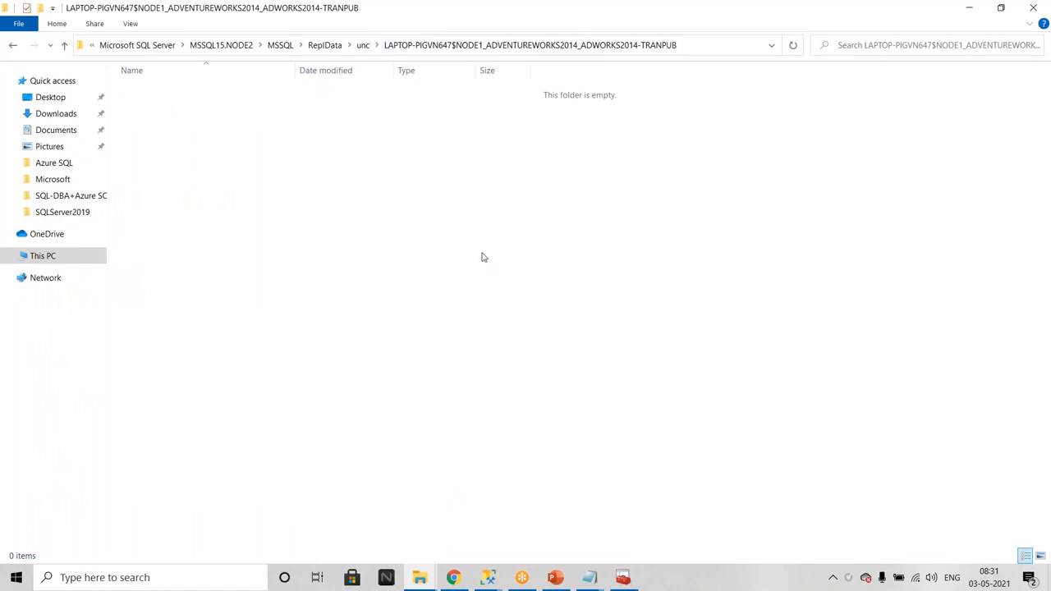
Step: Return to NODE2's Job Activity Monitor and view the history of the ADWORKS2014-TRANPUB REPL-Snapshot job
click(482, 572)
click(606, 502)
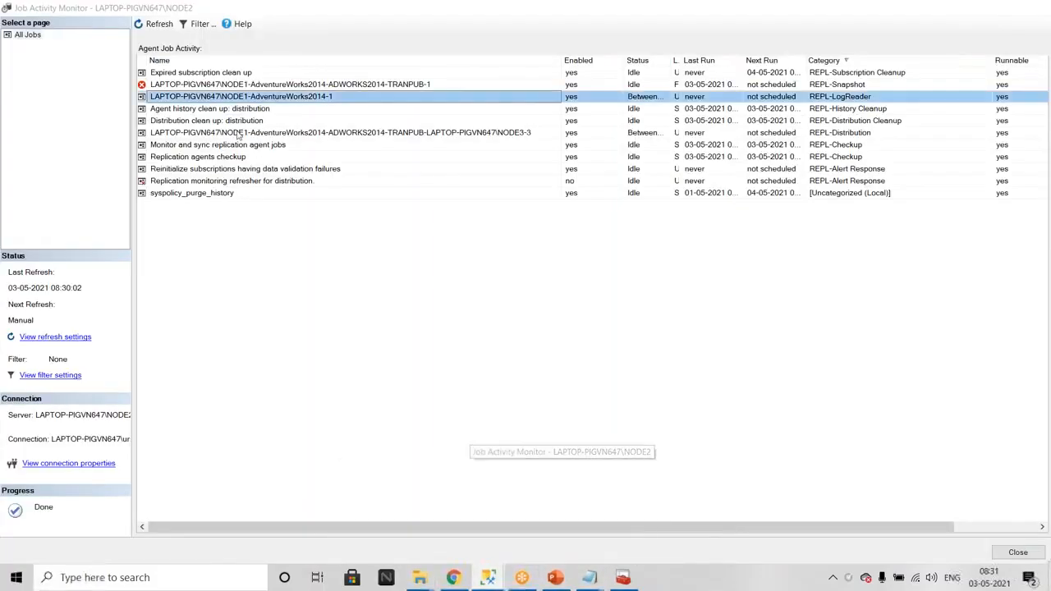
click(774, 85)
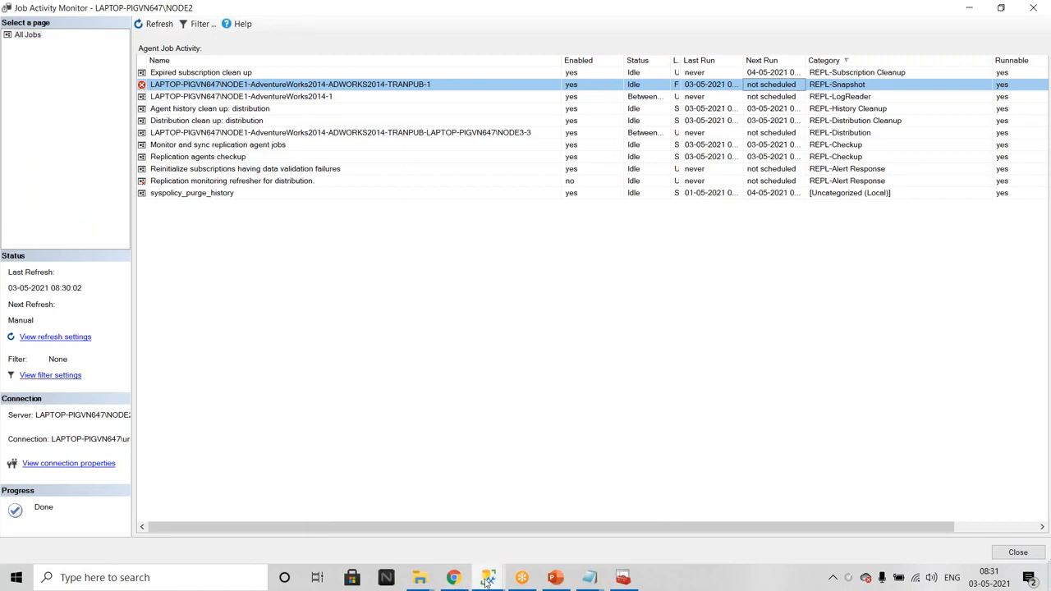
mouse_move(488, 577)
click(421, 501)
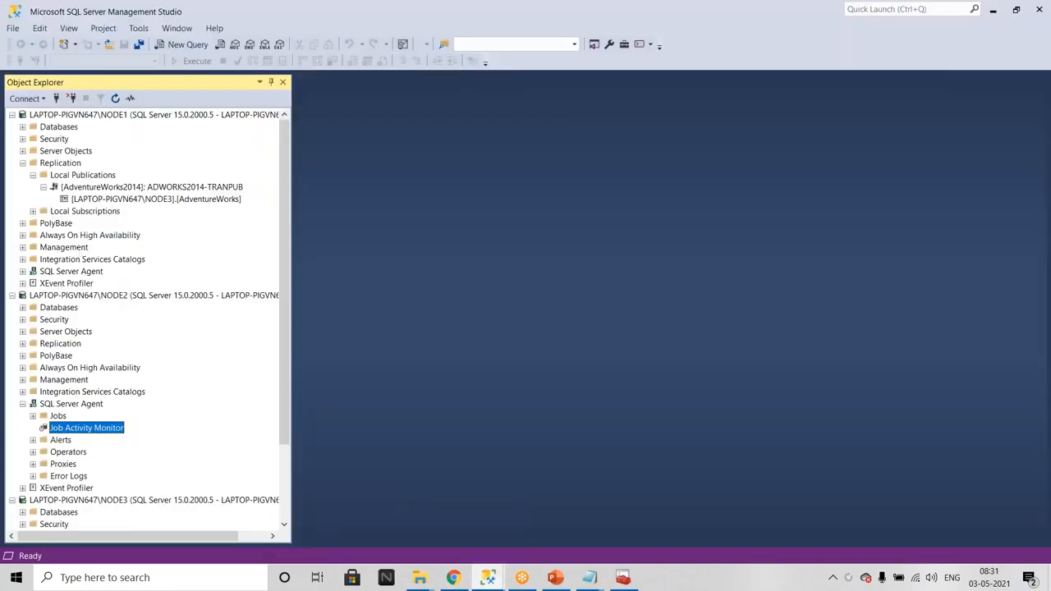
mouse_move(488, 578)
click(580, 517)
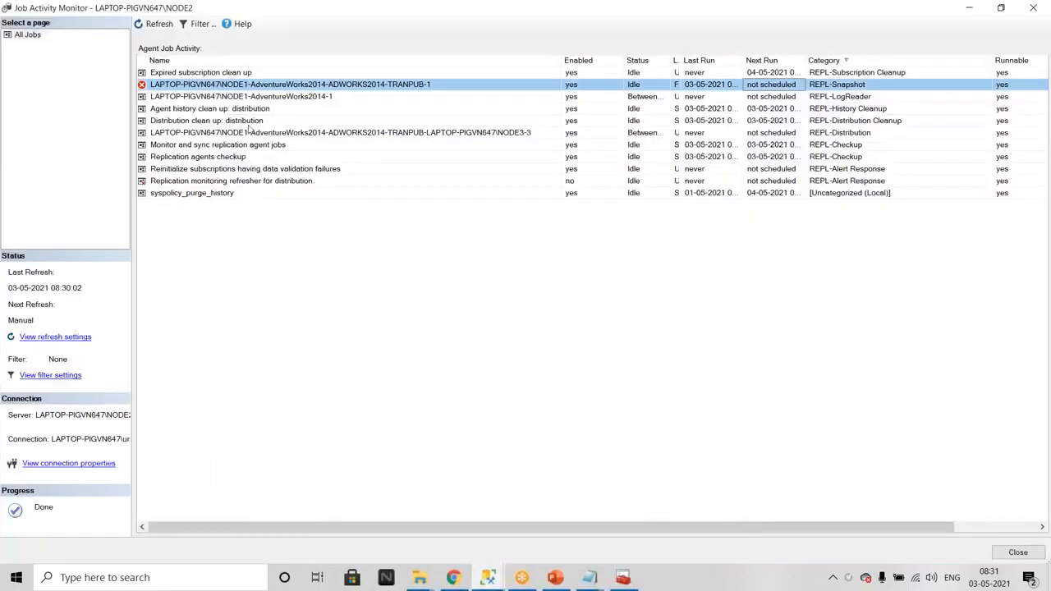
right_click(230, 86)
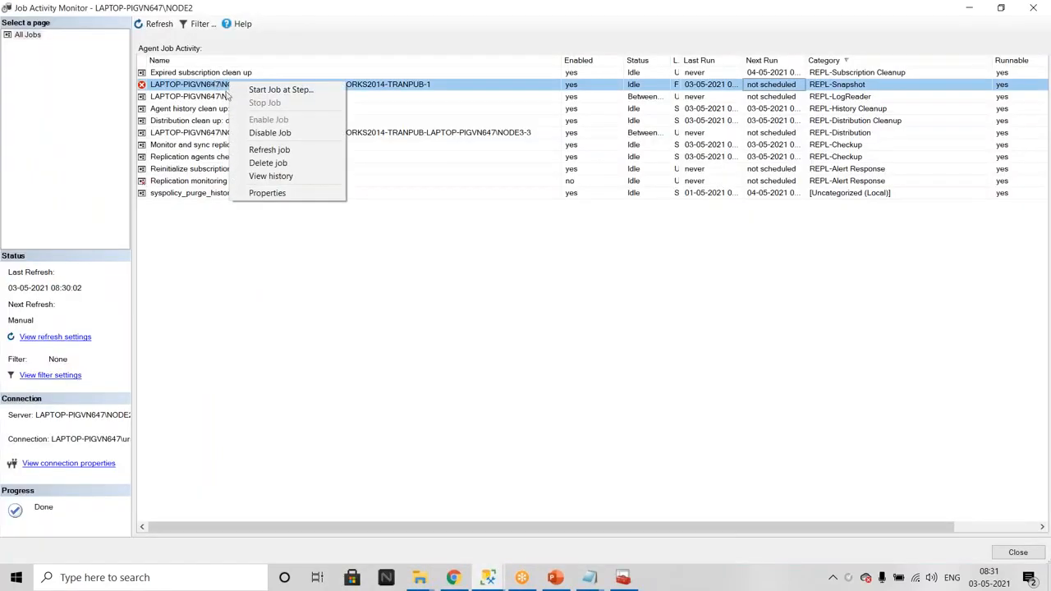
click(261, 176)
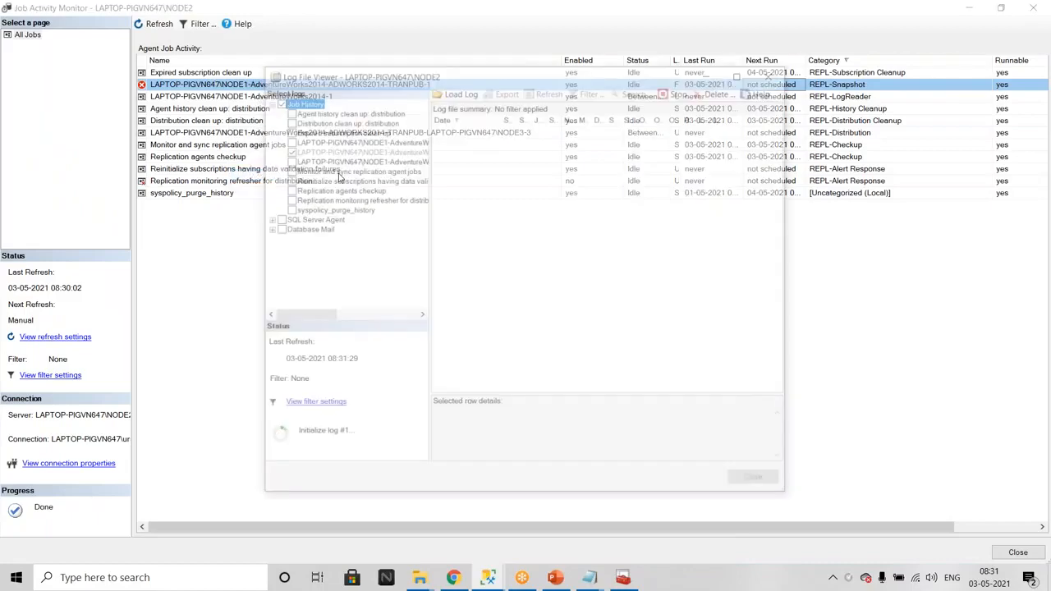
Step: Expand the 08:18 job run in a maximized log viewer with an enlarged details area, and read the messages of step 3 and the failed step 2
click(436, 141)
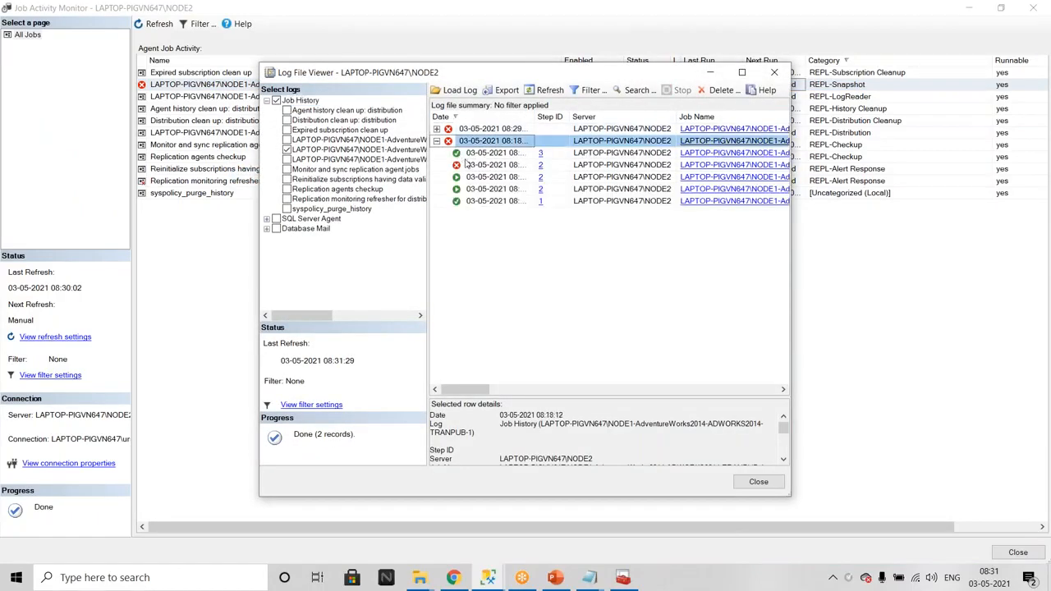
click(481, 165)
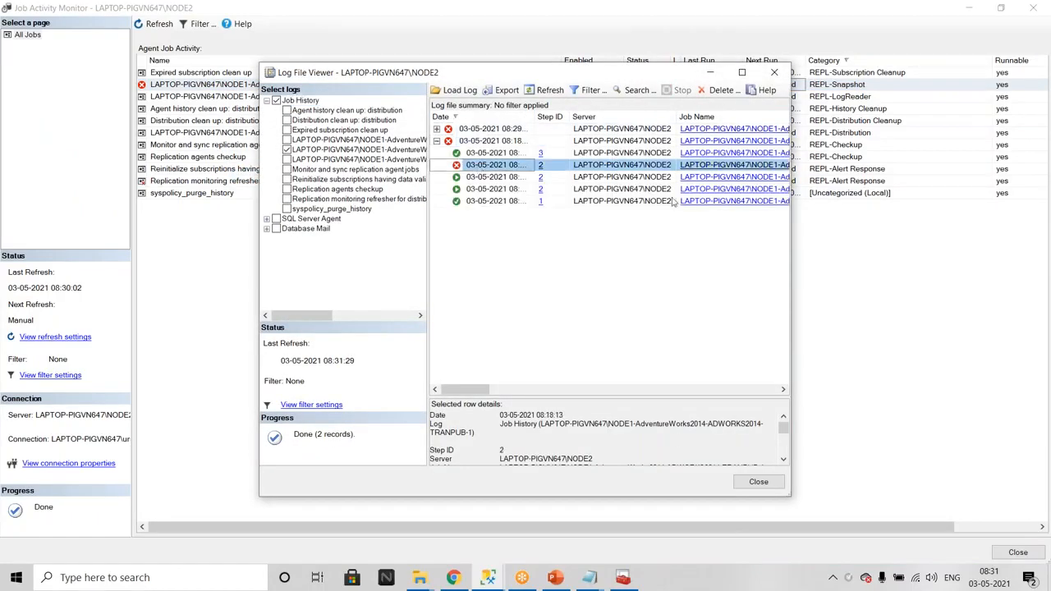
click(741, 72)
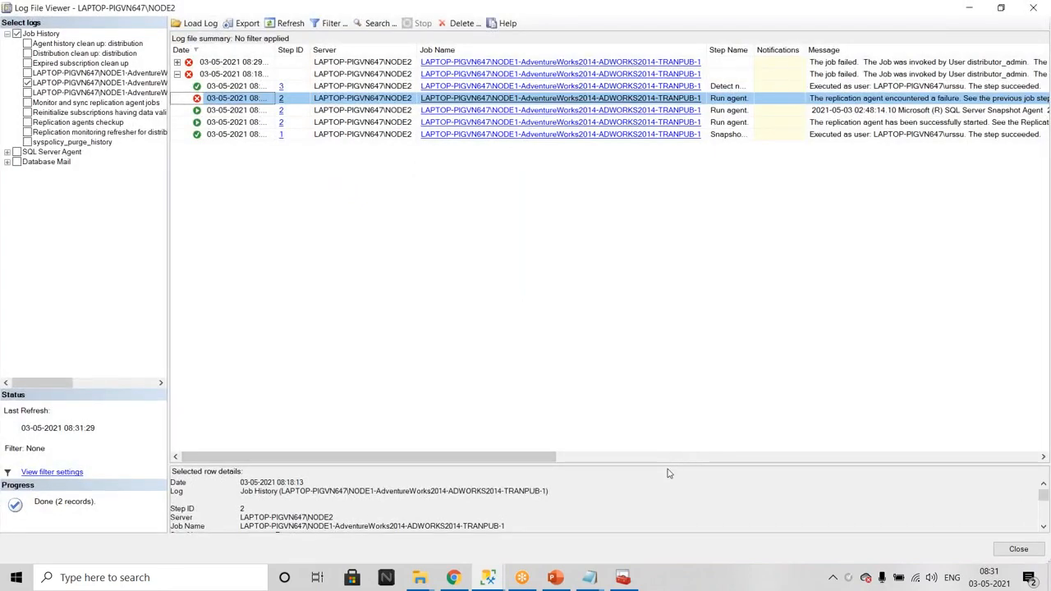
drag(670, 465, 621, 237)
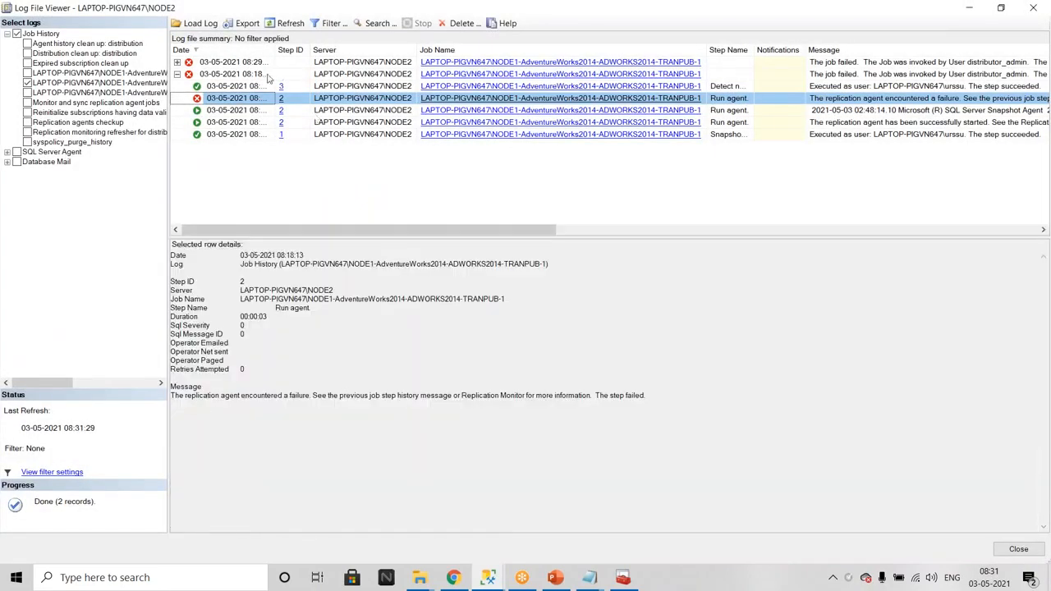
click(220, 88)
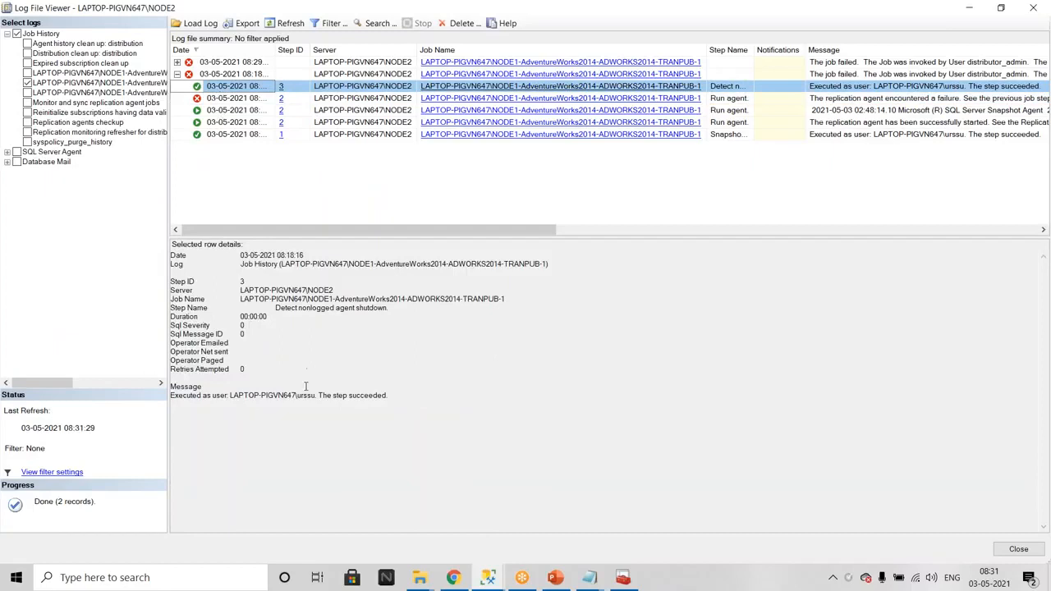
click(229, 100)
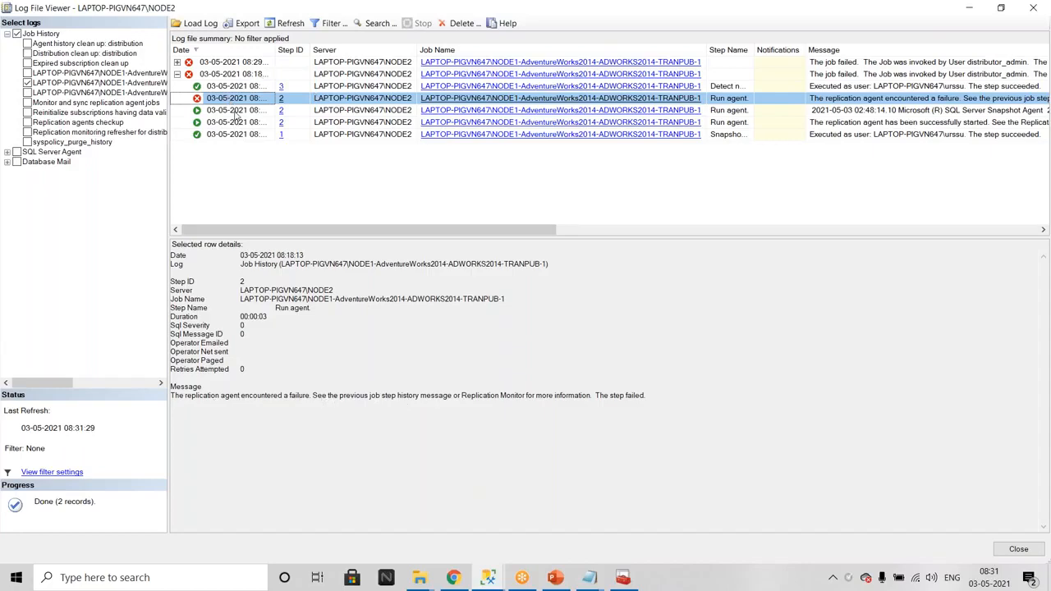
Step: Examine the Snapshot Agent's detailed output in the Run agent entry, including its parameters and exceptions, and read the messages of the two earliest entries
click(236, 112)
click(416, 370)
scroll(415, 370, down, 15)
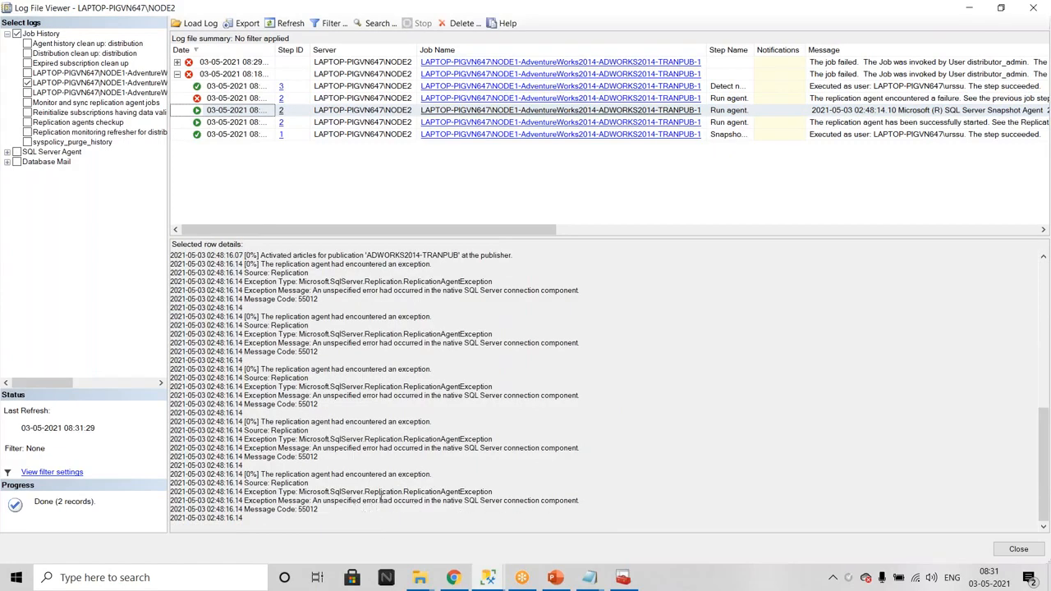
scroll(380, 498, up, 3)
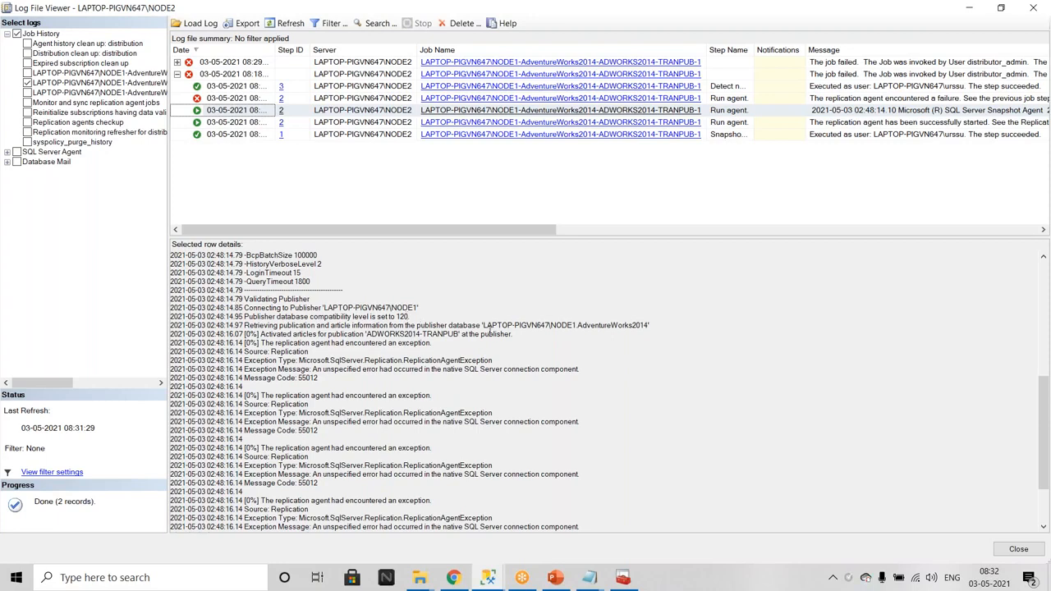
drag(532, 335, 220, 326)
drag(346, 386, 141, 306)
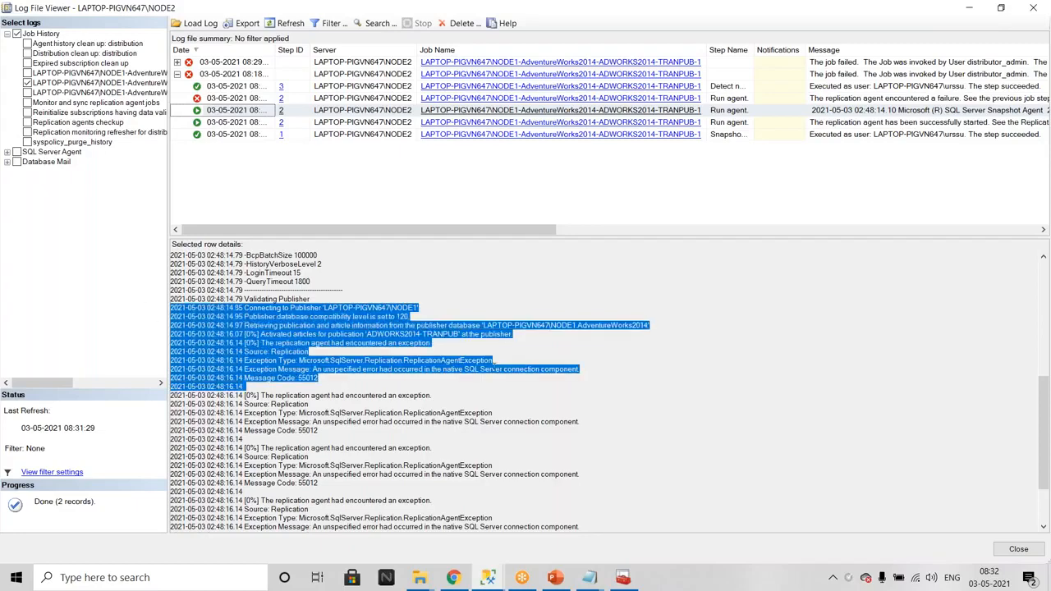
scroll(442, 356, up, 5)
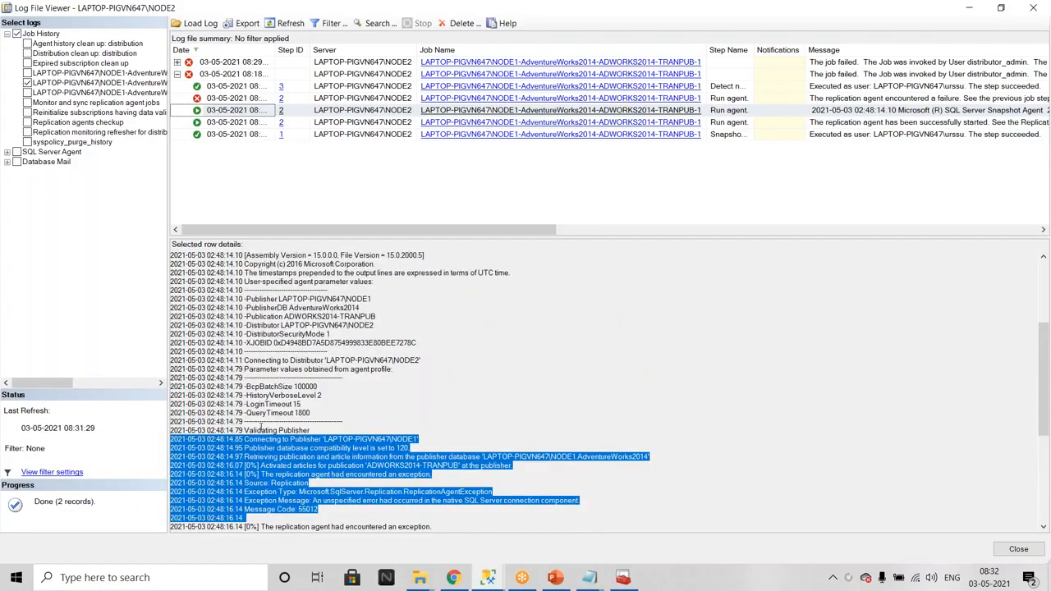
drag(321, 415, 246, 415)
scroll(390, 427, up, 5)
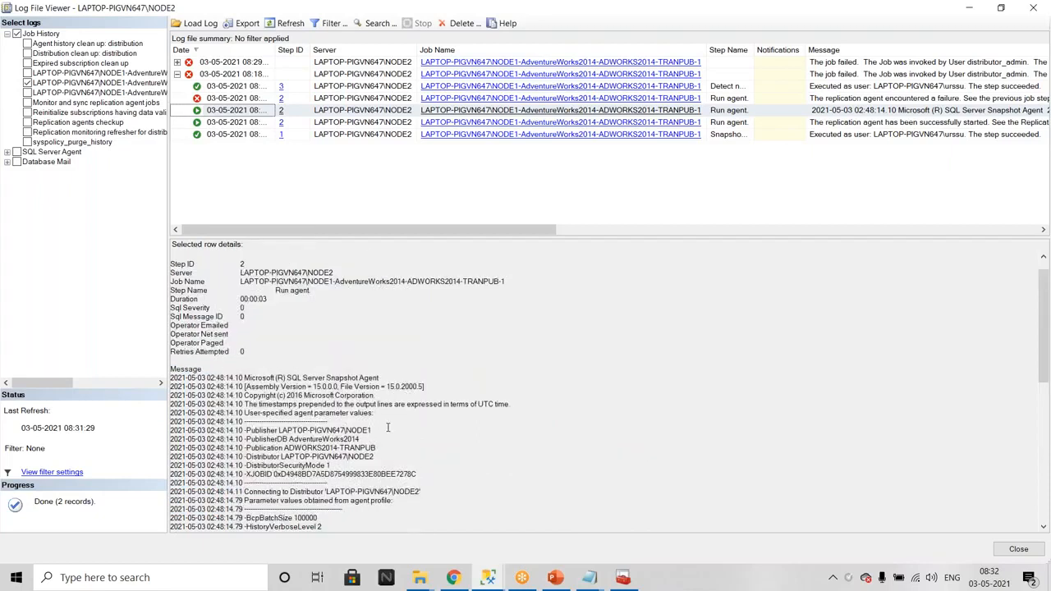
click(223, 123)
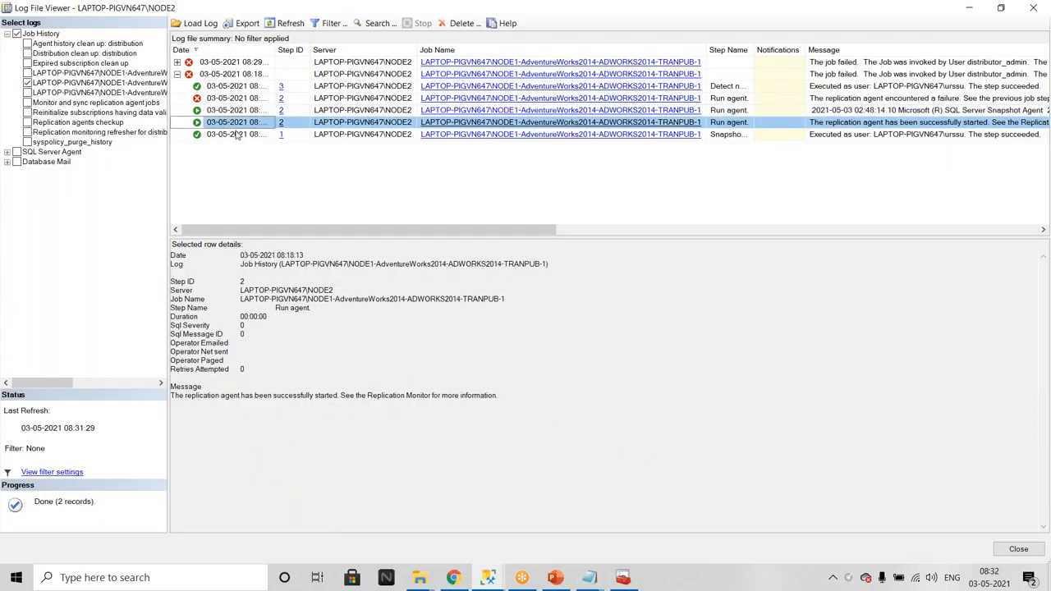
click(236, 134)
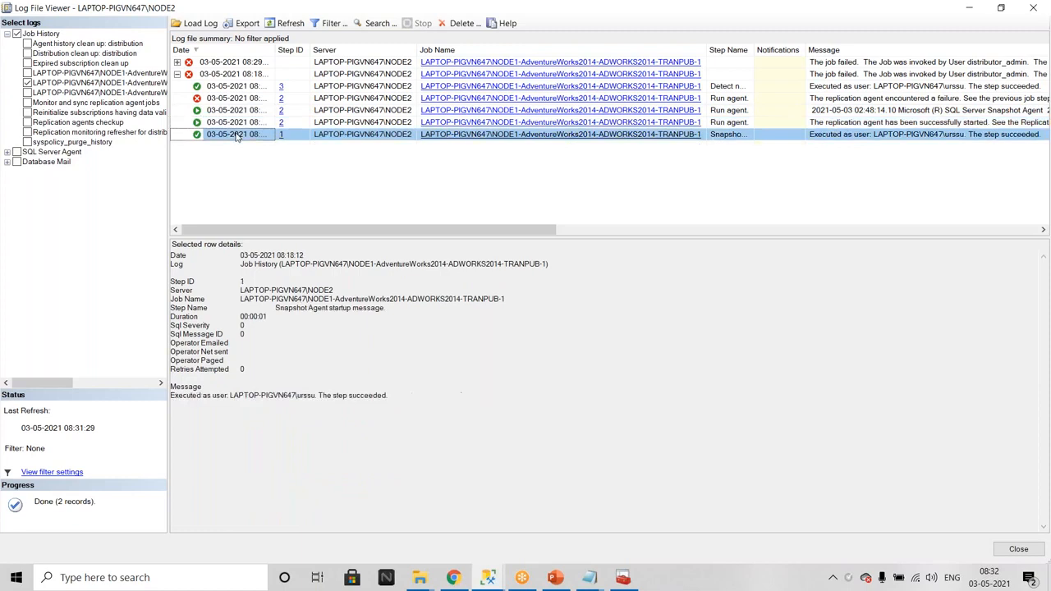
Step: Return to the Management Studio main window and launch Replication Monitor for NODE1's Replication node
click(486, 577)
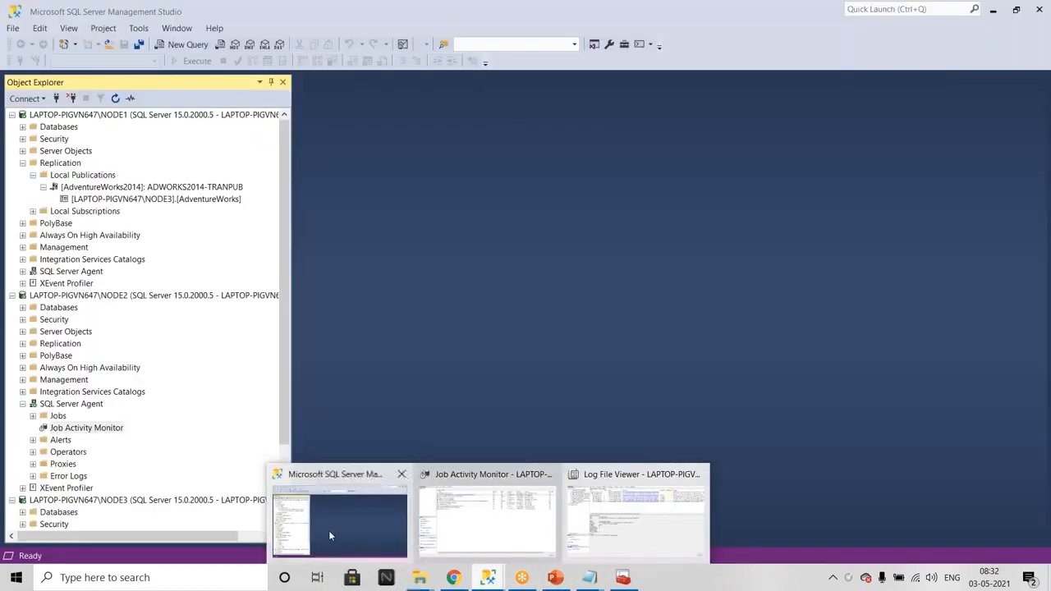
click(328, 530)
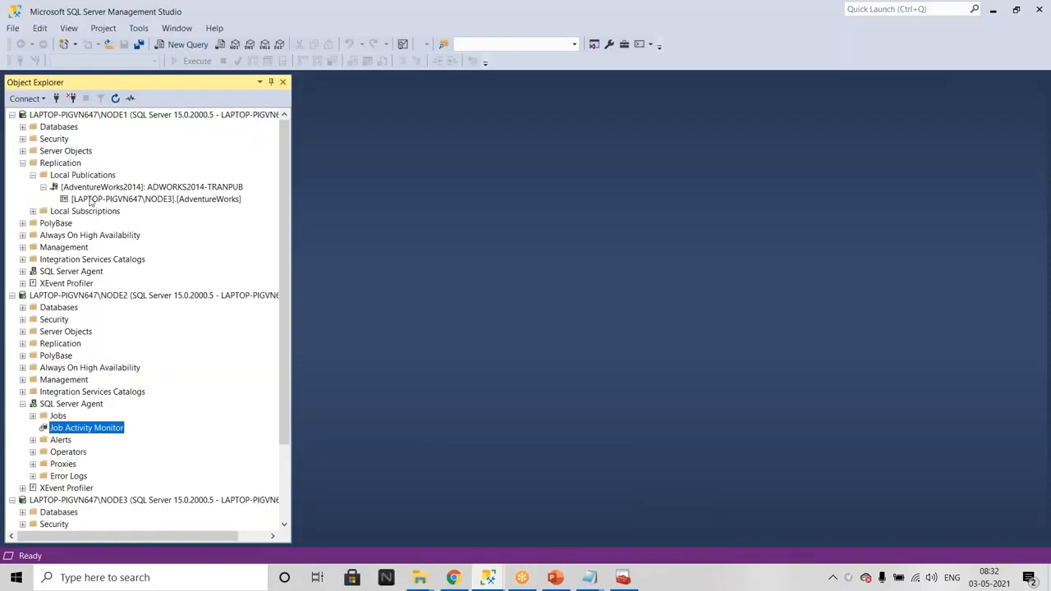
right_click(61, 164)
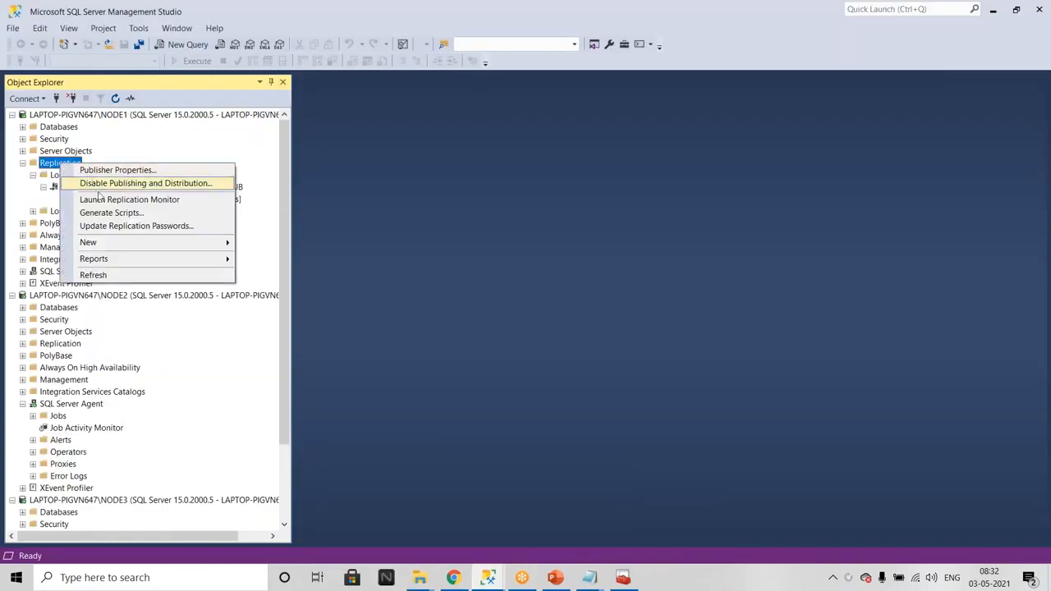
click(129, 199)
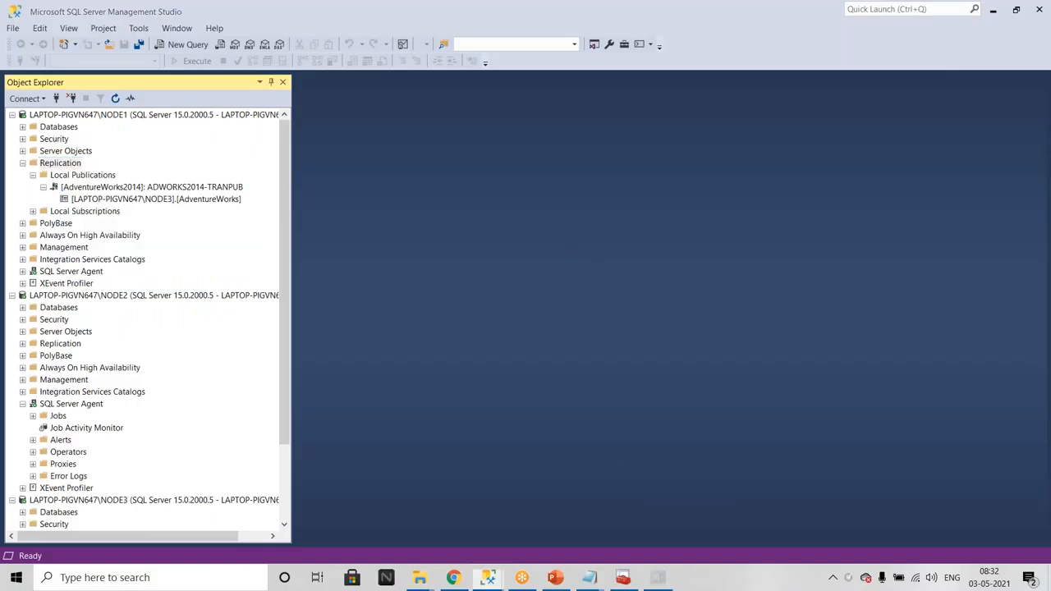
Step: Maximize Replication Monitor and show the subscriptions of the ADWORKS2014-TRANPUB publication under the NODE1 publisher
click(586, 102)
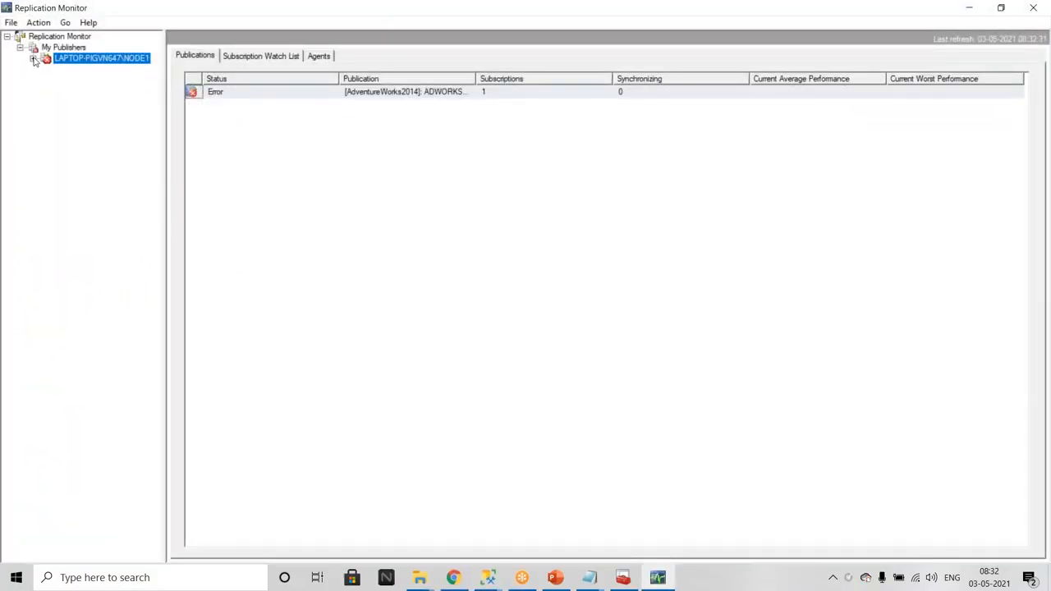
click(32, 58)
click(90, 69)
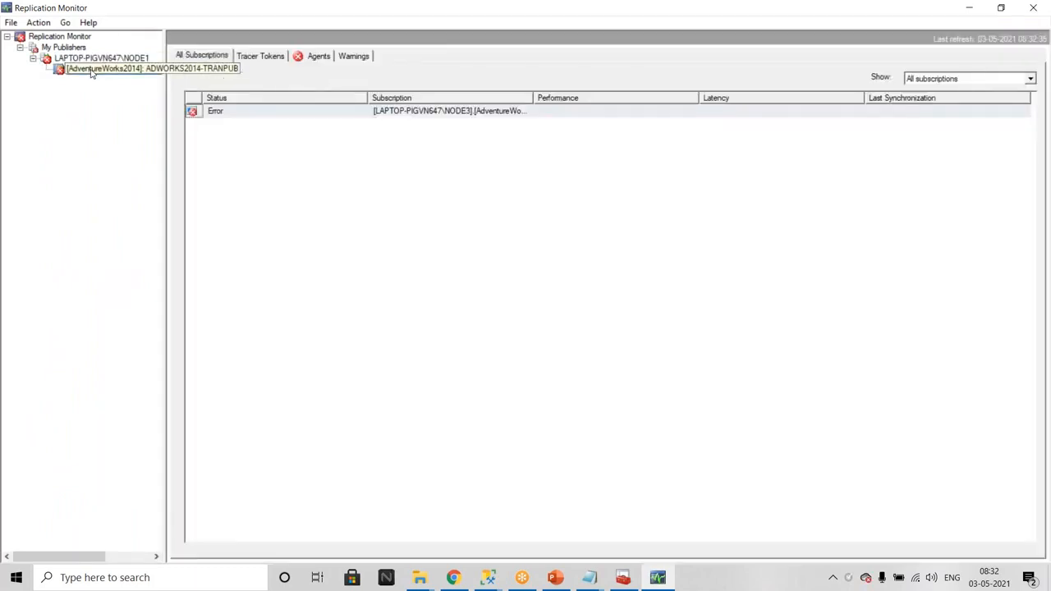
Step: Remove the LAPTOP-PIGVN647\NODE1 publisher from the My Publishers group and confirm the removal
click(68, 51)
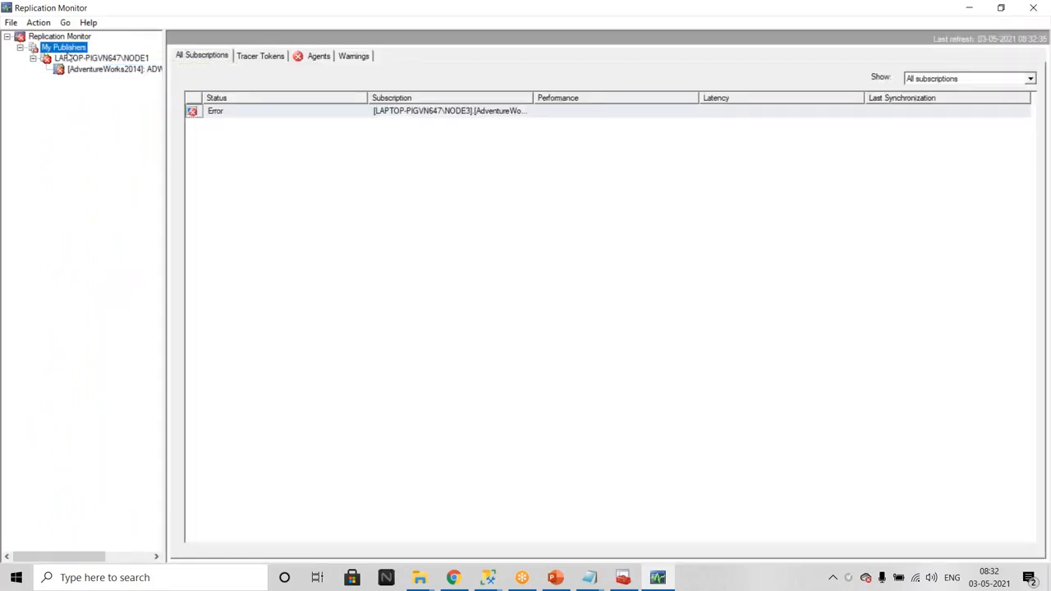
right_click(70, 51)
click(74, 58)
right_click(77, 60)
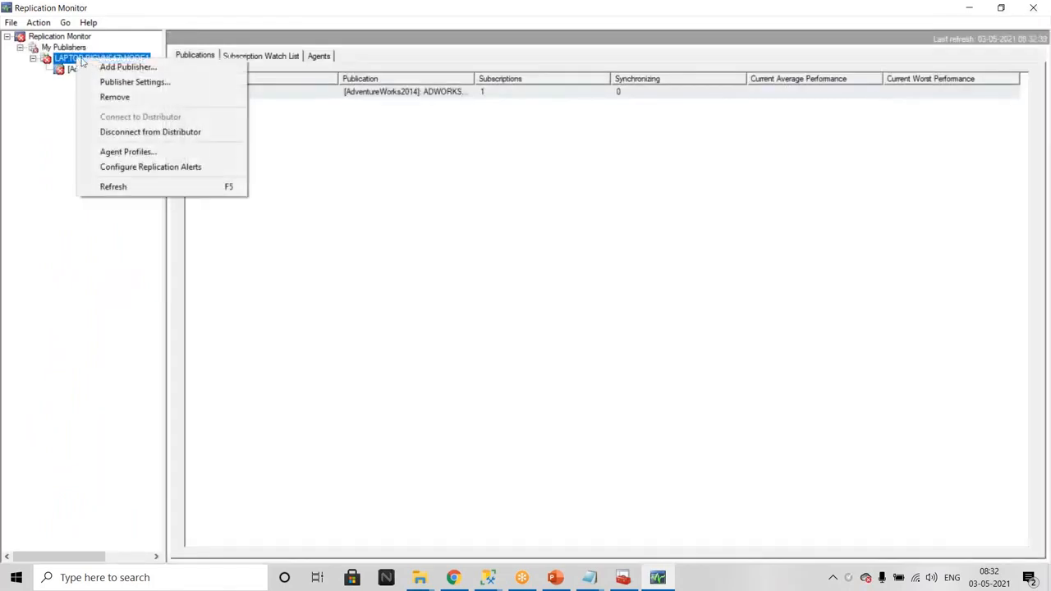
click(107, 98)
click(644, 311)
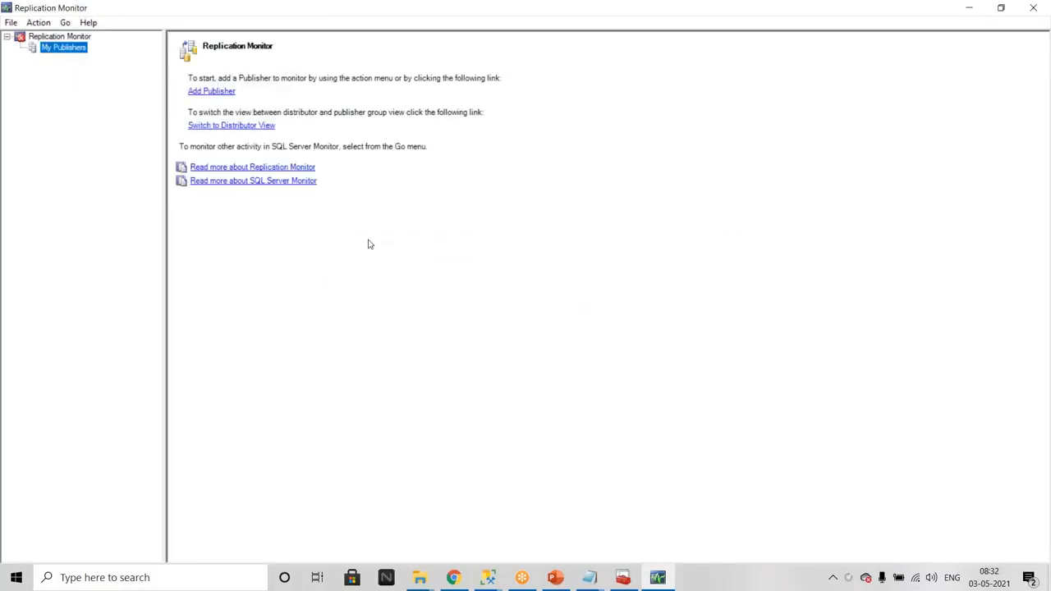
Step: Add the SQL Server publisher LAPTOP-PIGVN647\NODE1 with distributor LAPTOP-PIGVN647\NODE2 to the My Publishers group, connecting with Windows Authentication
click(218, 94)
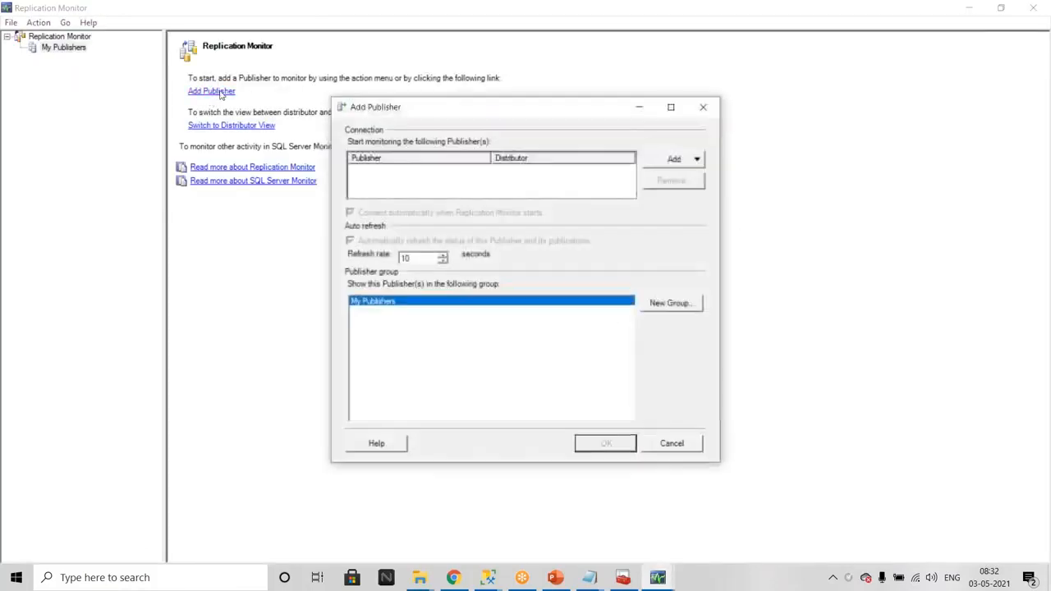
click(679, 159)
click(693, 179)
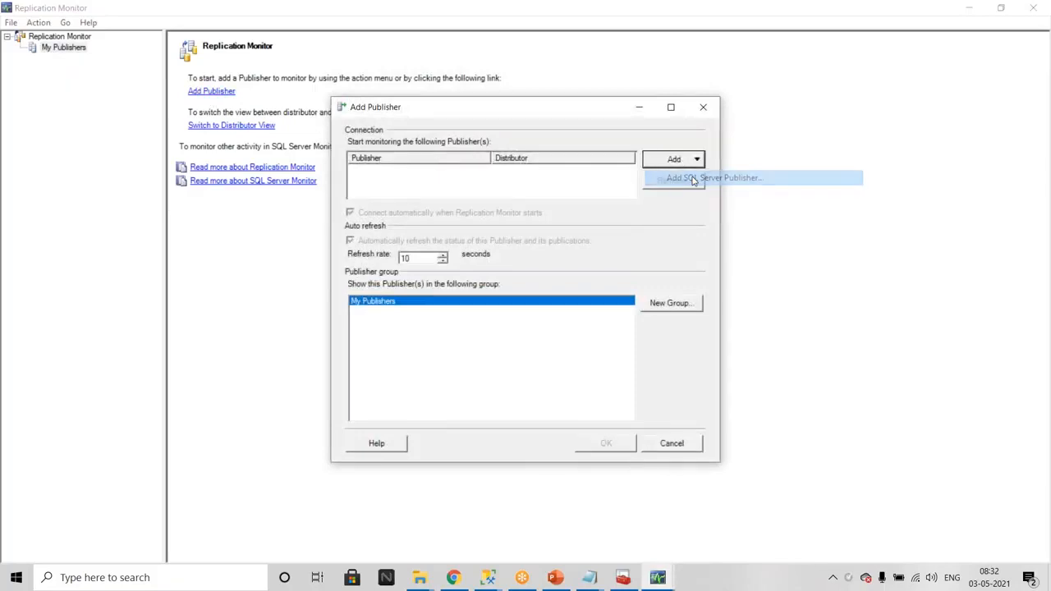
click(487, 306)
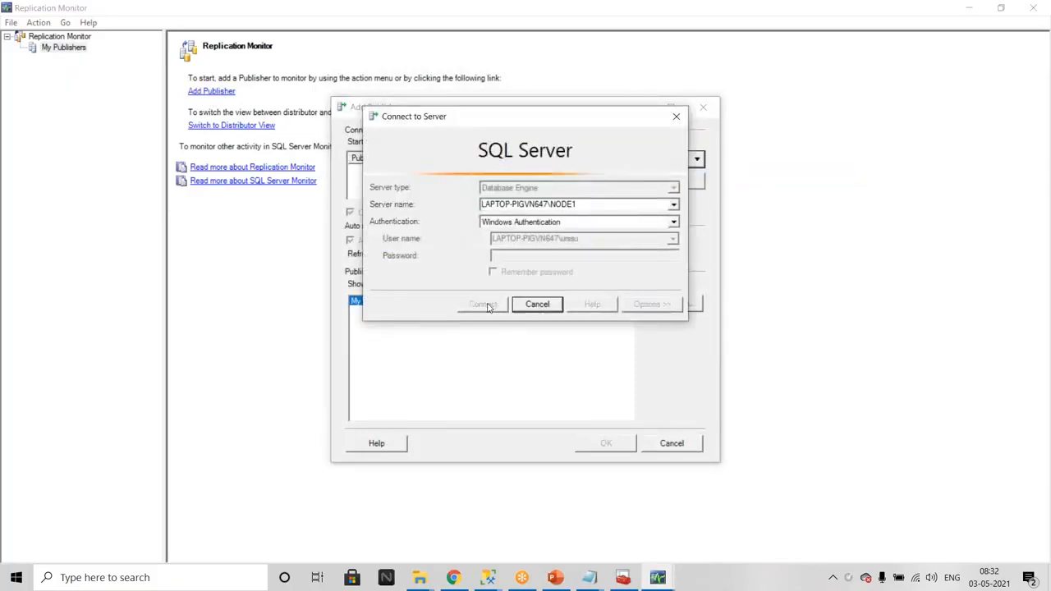
click(635, 314)
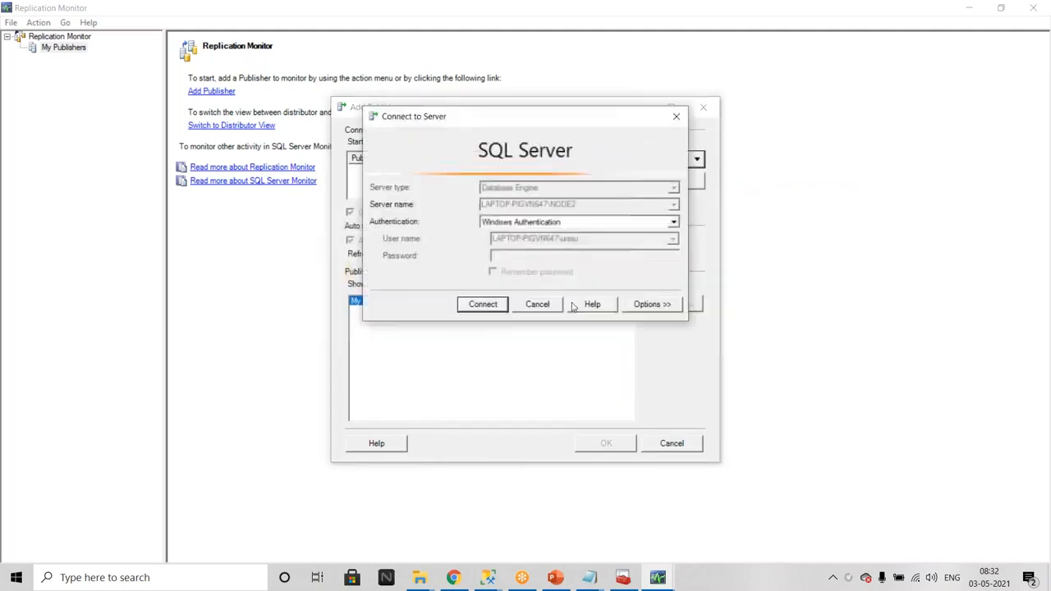
click(490, 305)
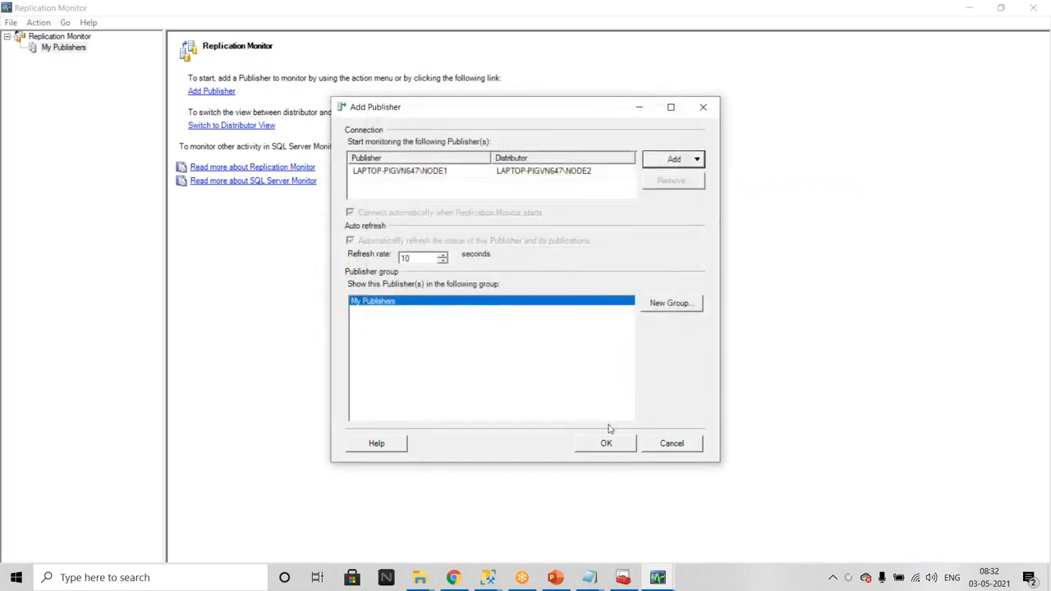
click(606, 443)
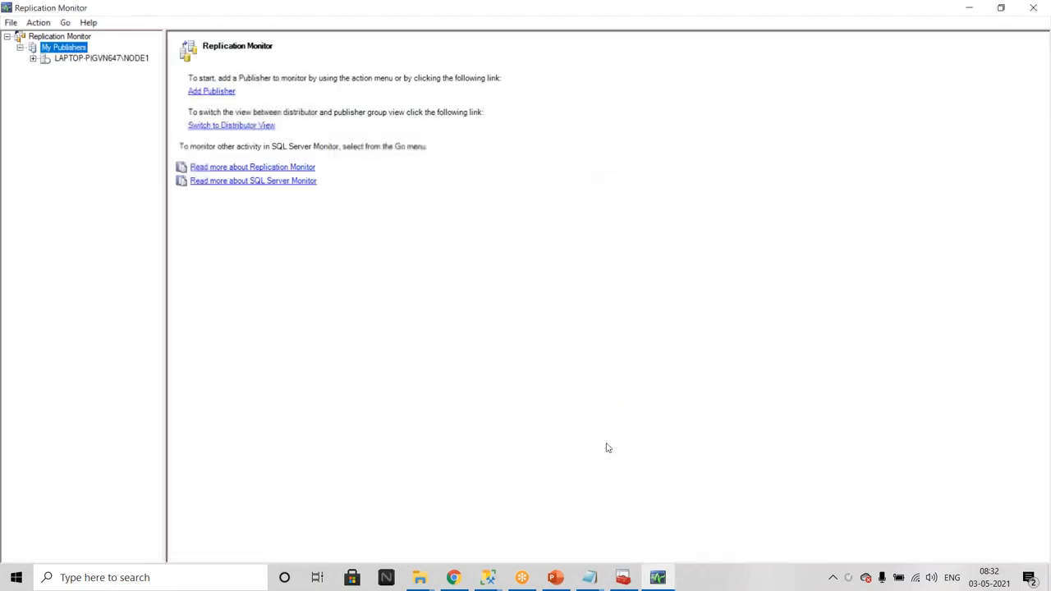
Step: Open the Snapshot Agent details of the ADWORKS2014-TRANPUB publication and examine the actions of the 08:18:15 session, including the database compatibility level
click(31, 60)
click(90, 70)
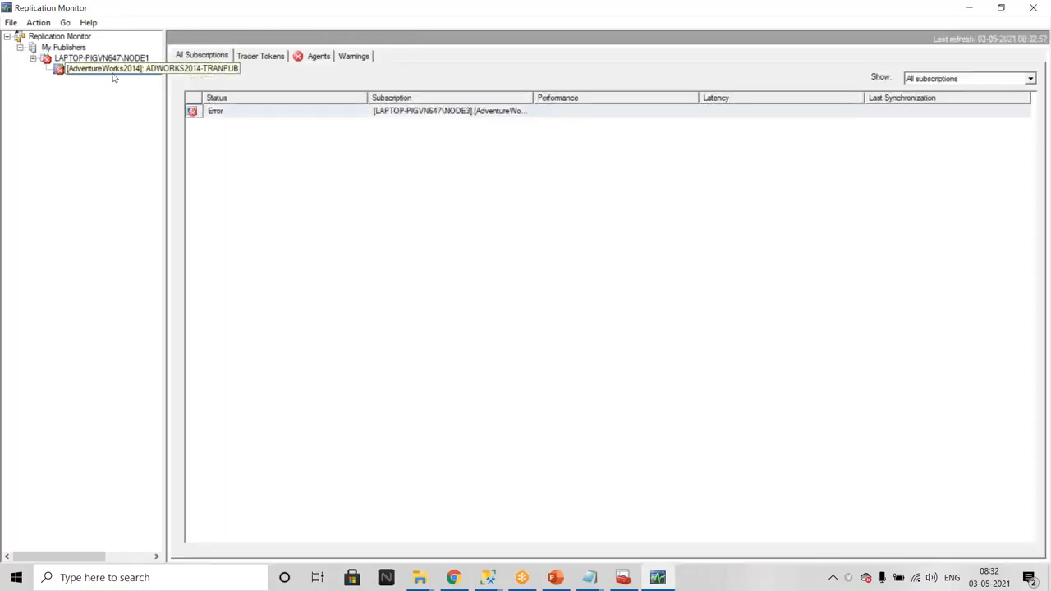
click(318, 56)
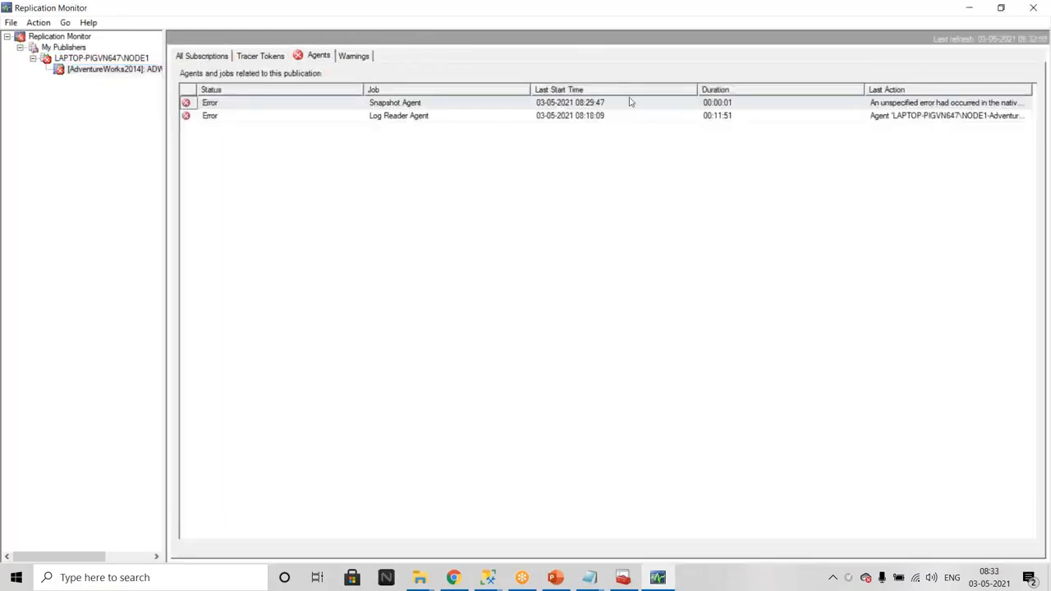
click(393, 109)
right_click(393, 107)
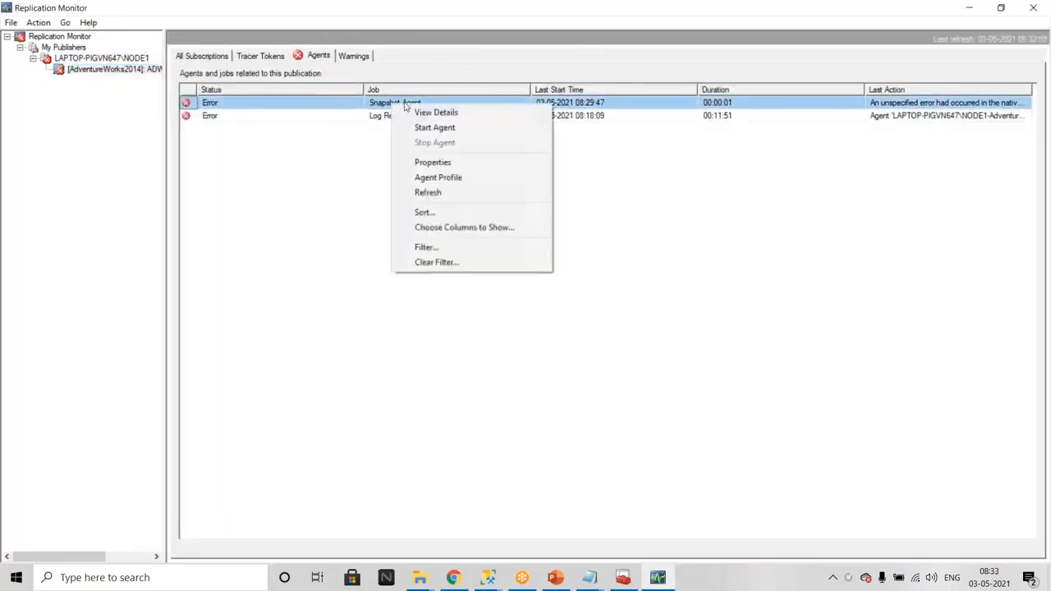
click(424, 112)
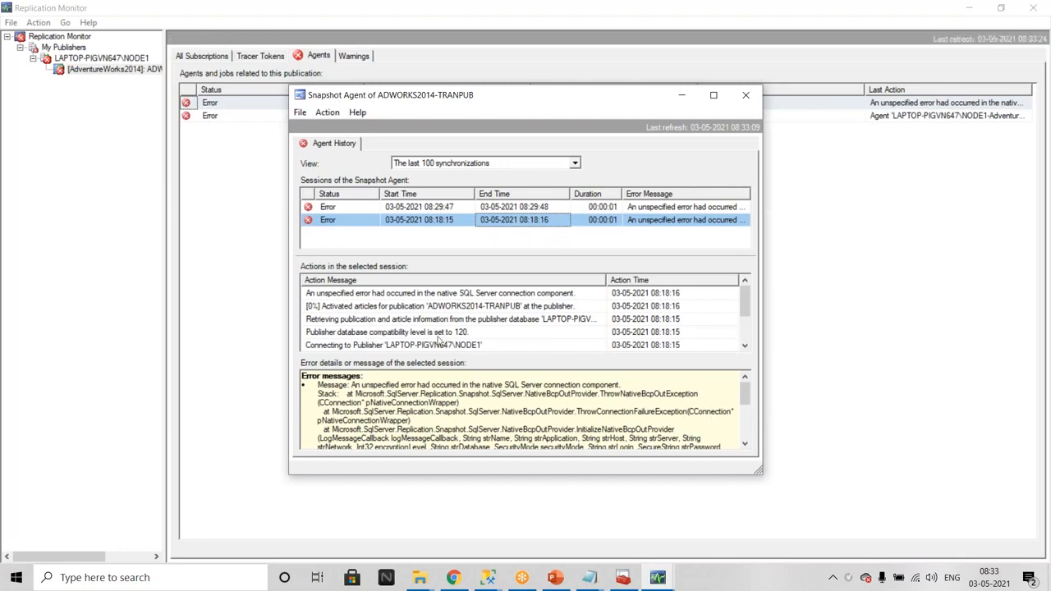
click(442, 335)
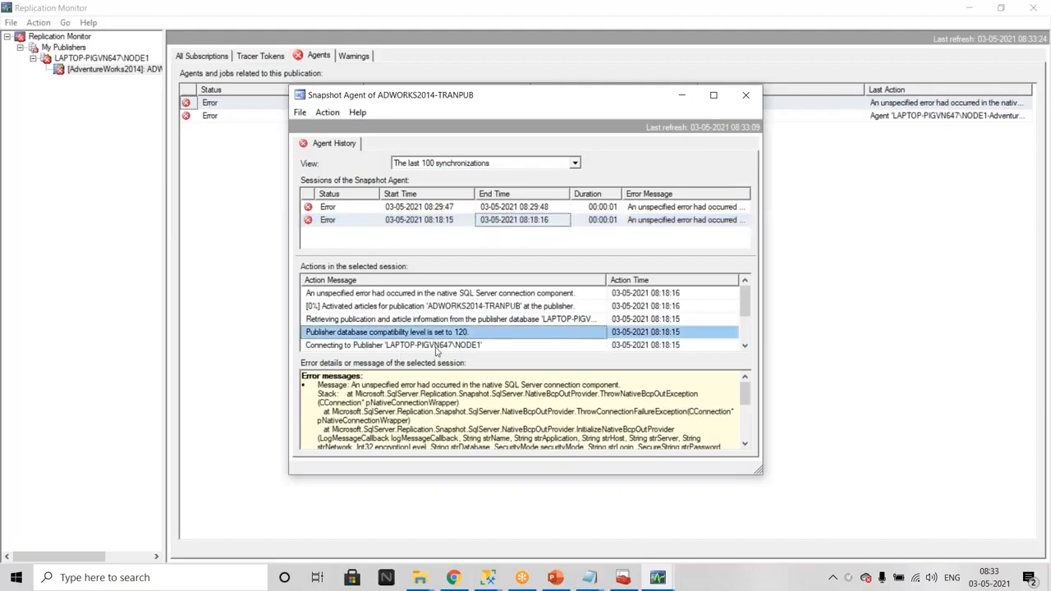
Step: Switch to Management Studio and set the compatibility level of NODE1's AdventureWorks2014 database to 150
click(487, 577)
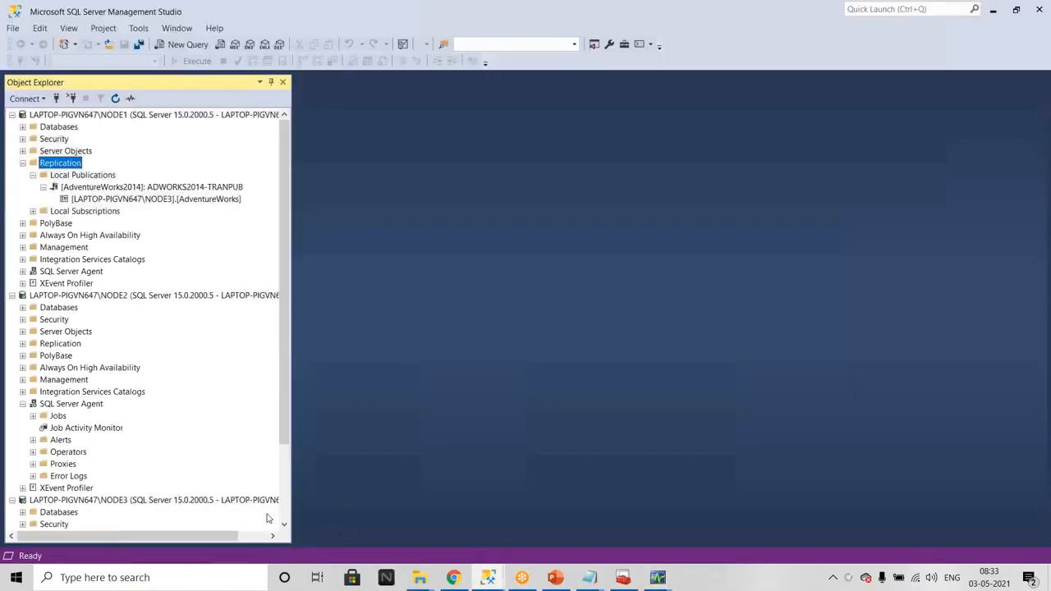
click(23, 127)
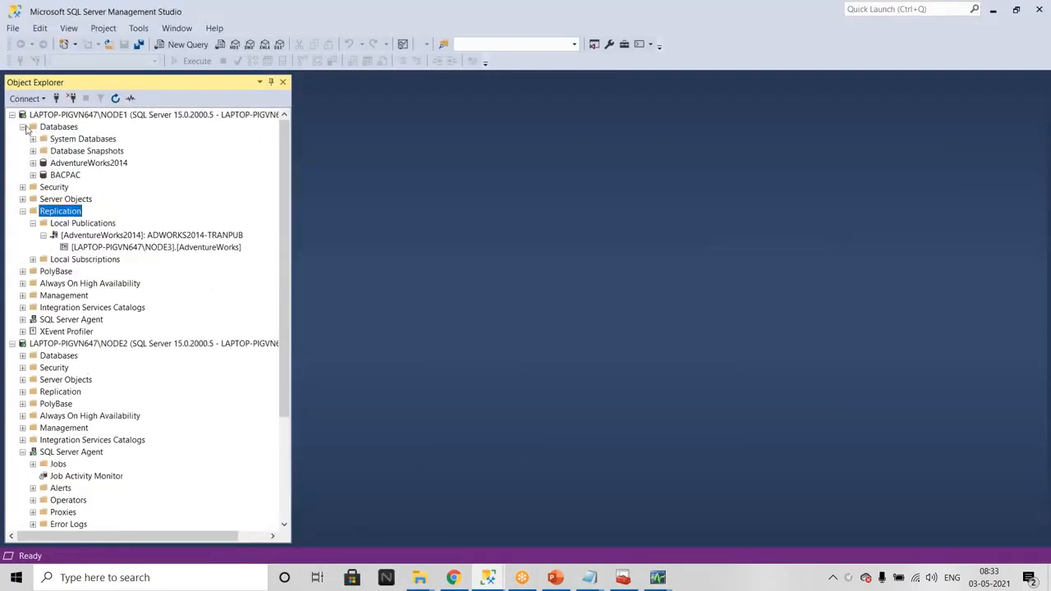
right_click(85, 163)
click(151, 342)
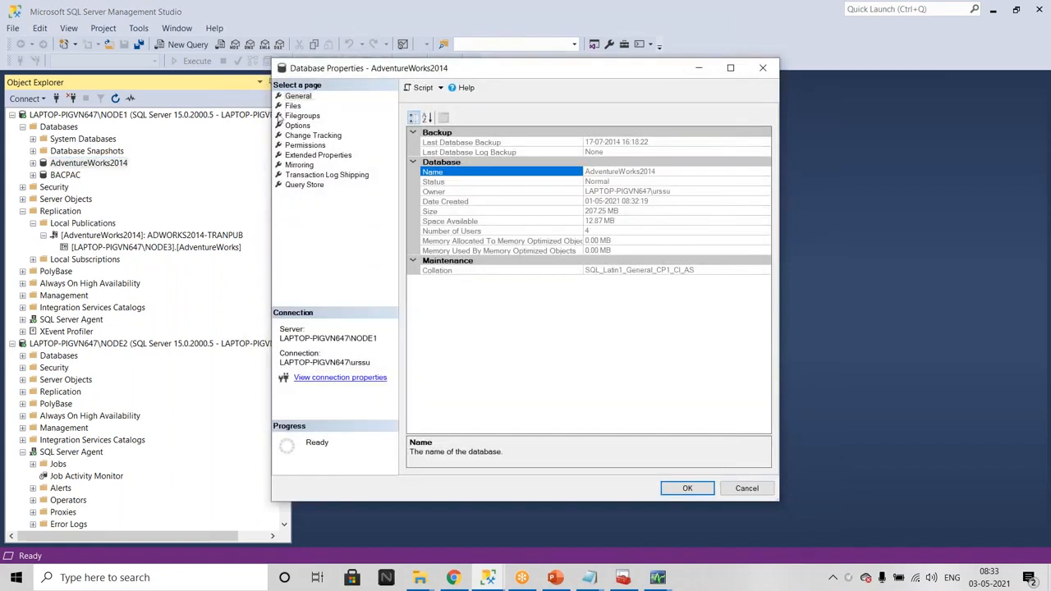
click(305, 108)
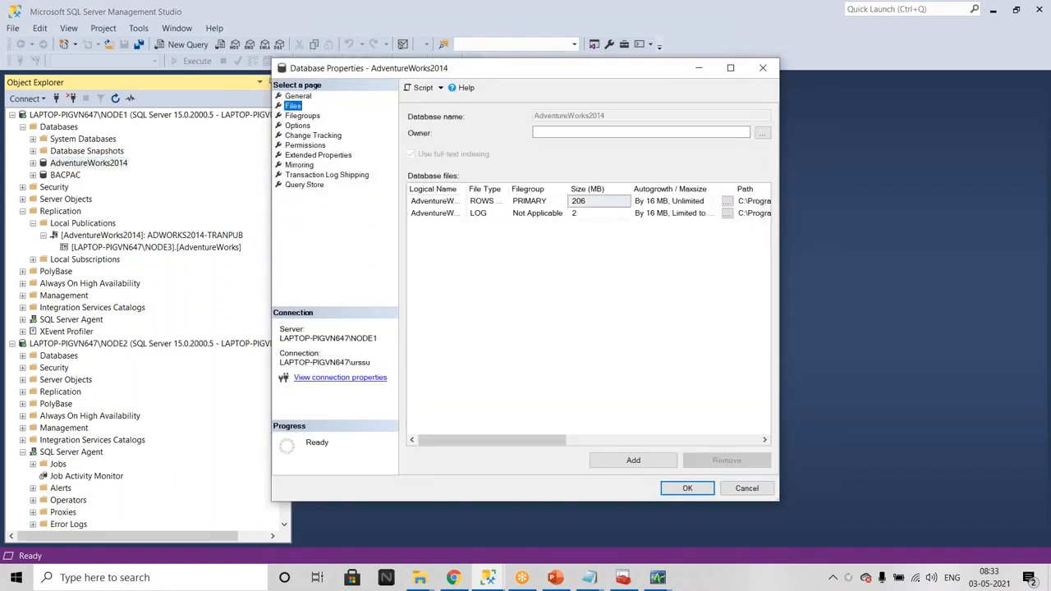
click(297, 126)
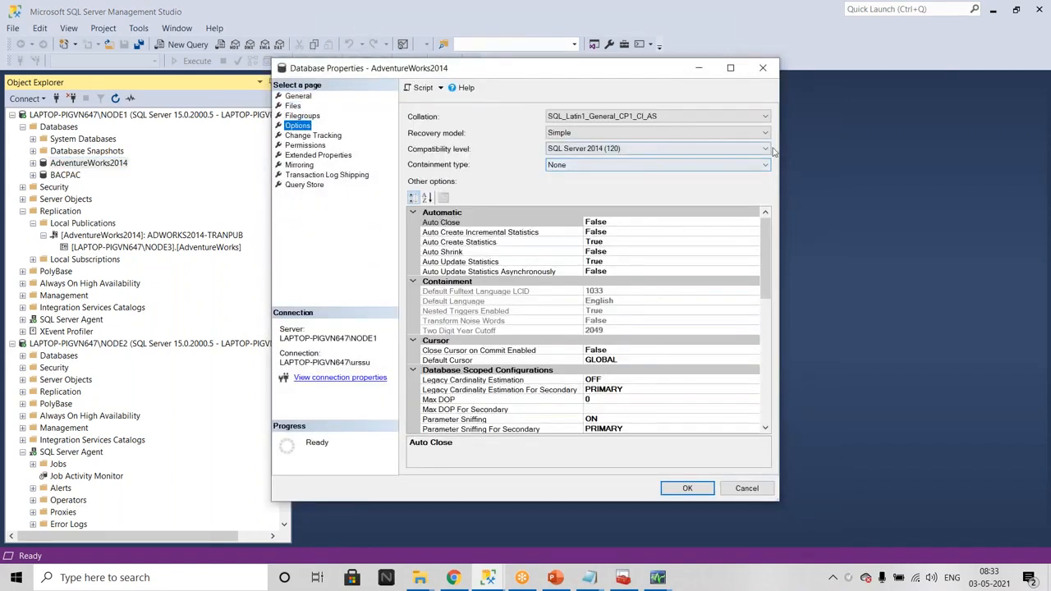
click(624, 149)
click(587, 205)
click(690, 488)
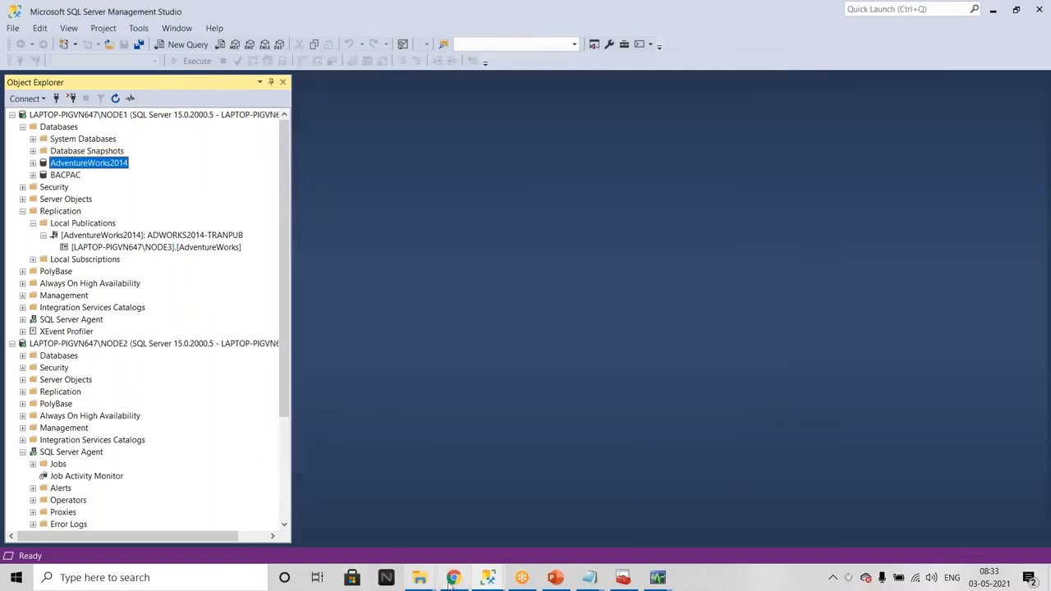
Step: Close the Log File Viewer window and switch back to Replication Monitor
click(488, 577)
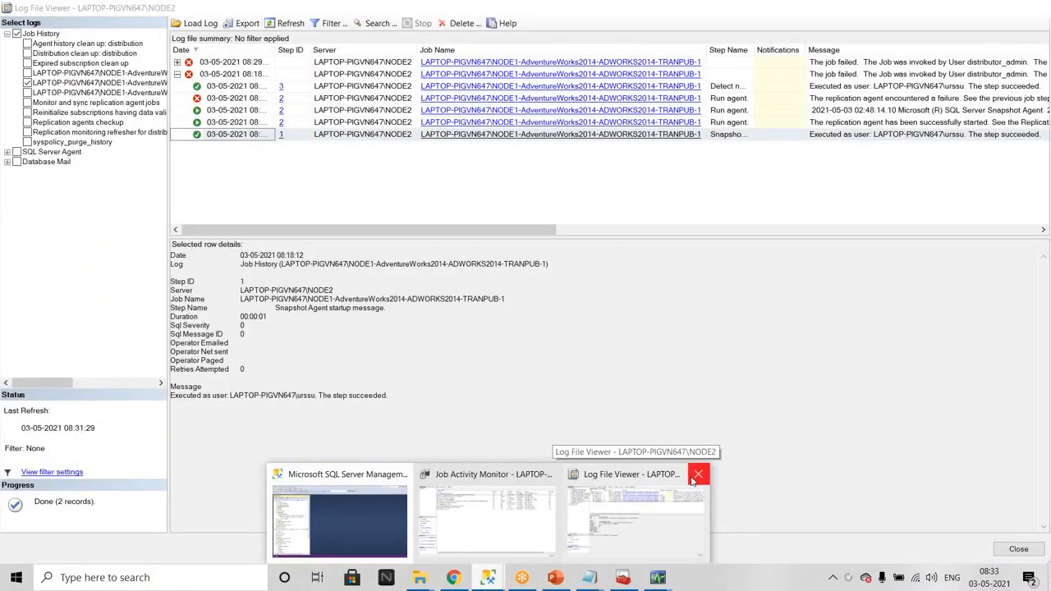
click(697, 475)
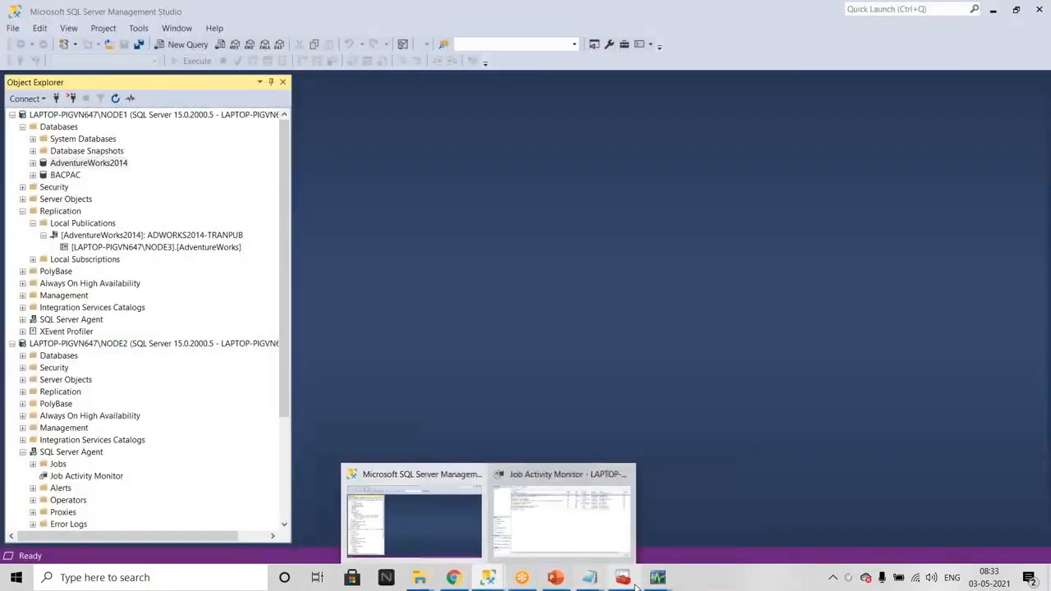
mouse_move(658, 577)
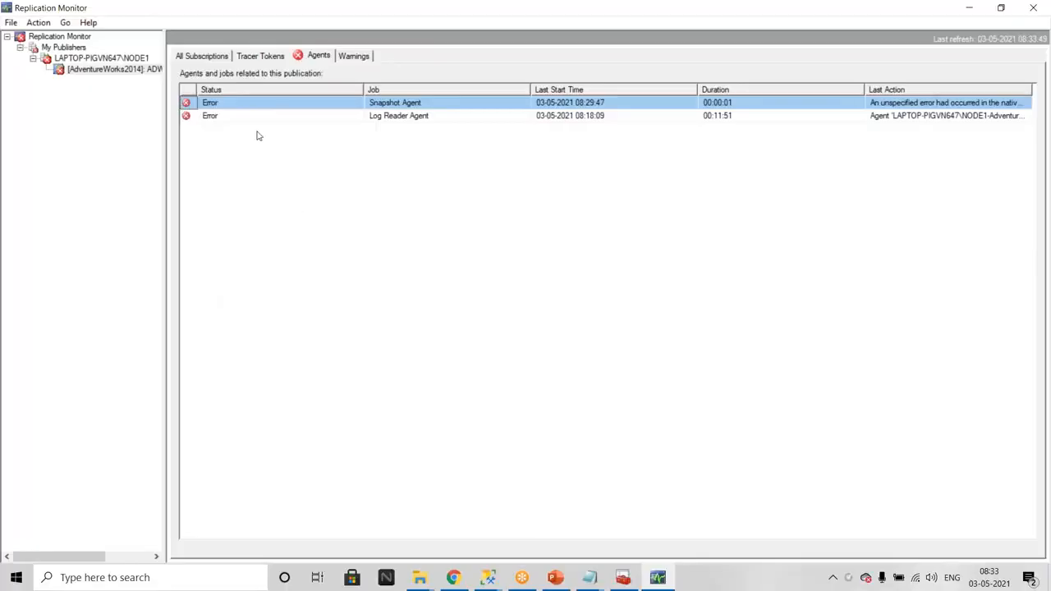
Step: Start the Snapshot Agent of the ADWORKS2014-TRANPUB publication again
right_click(257, 133)
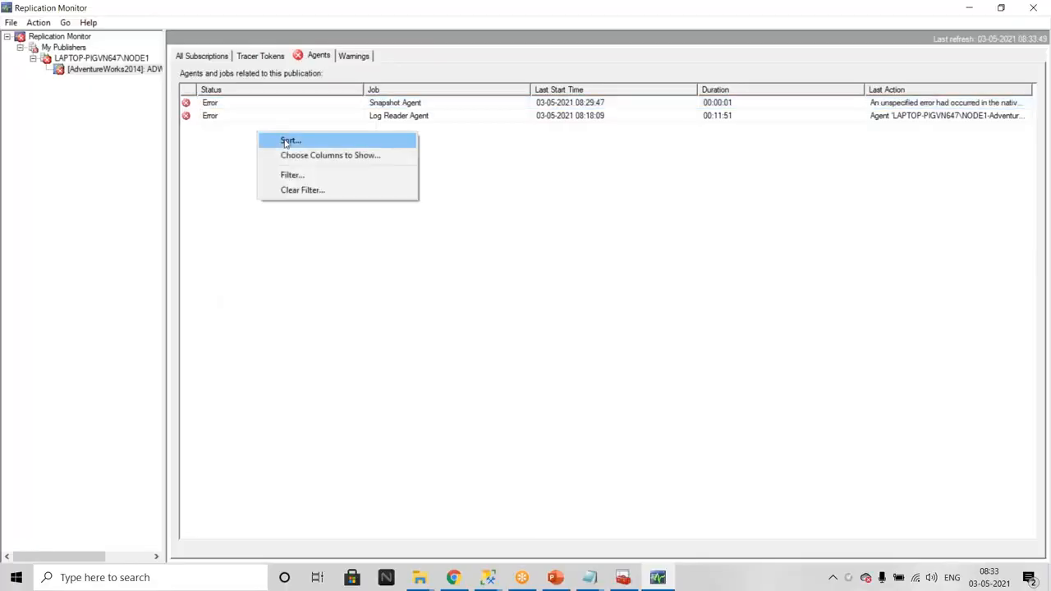
click(87, 71)
right_click(87, 70)
click(123, 124)
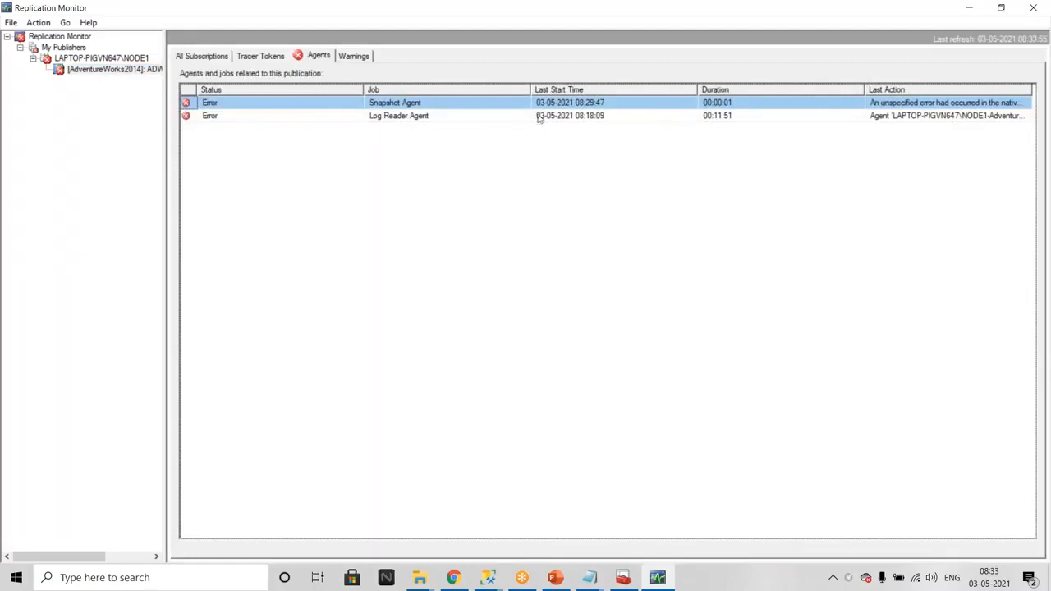
right_click(286, 105)
click(328, 127)
Step: Open the Snapshot Agent's details and read through the action messages of its latest session
right_click(246, 104)
click(295, 109)
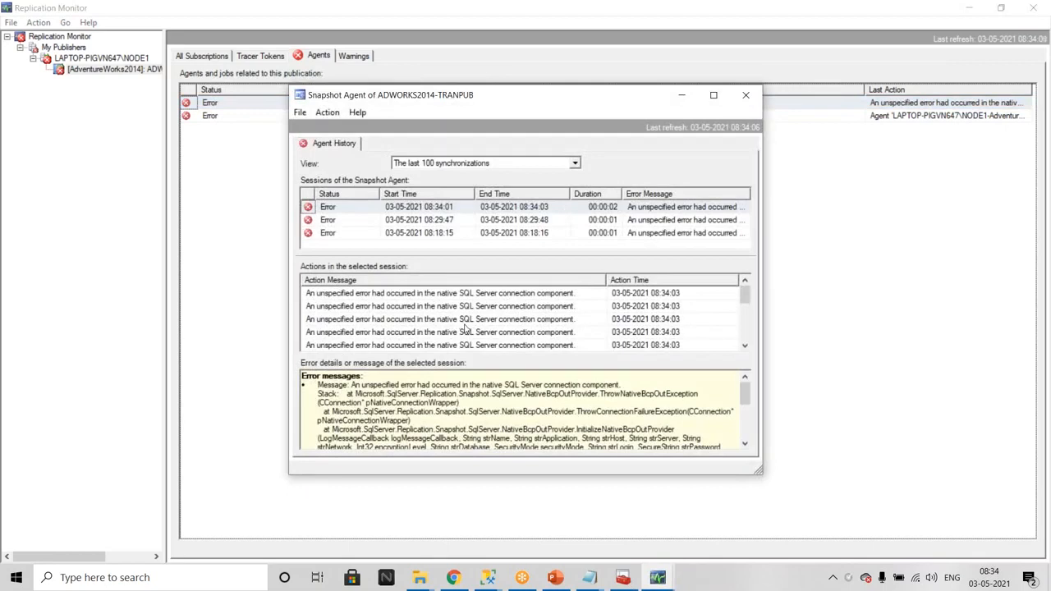
scroll(486, 311, down, 1)
scroll(486, 310, down, 2)
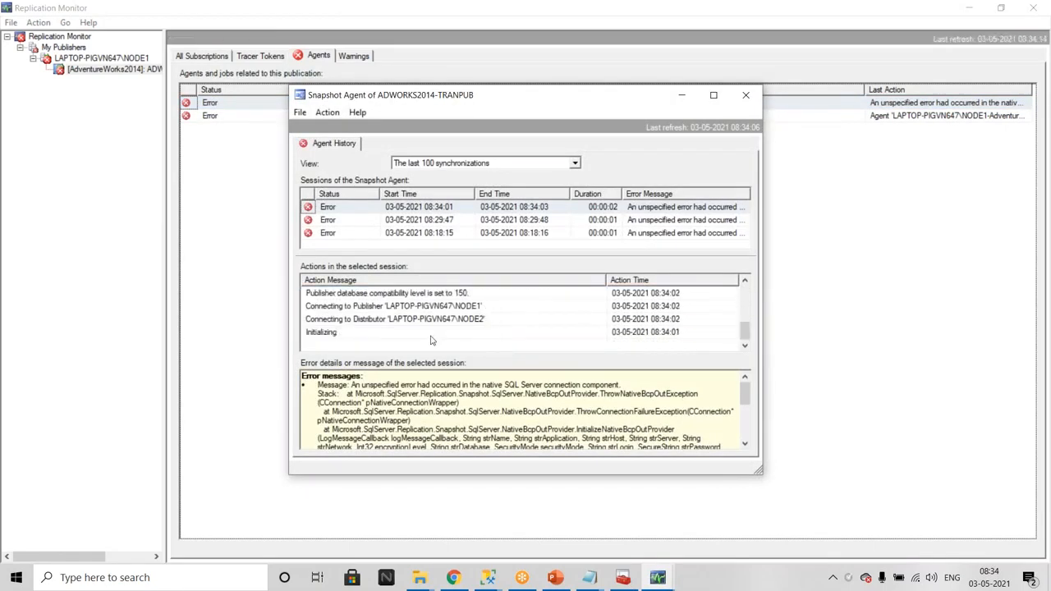
scroll(431, 340, up, 1)
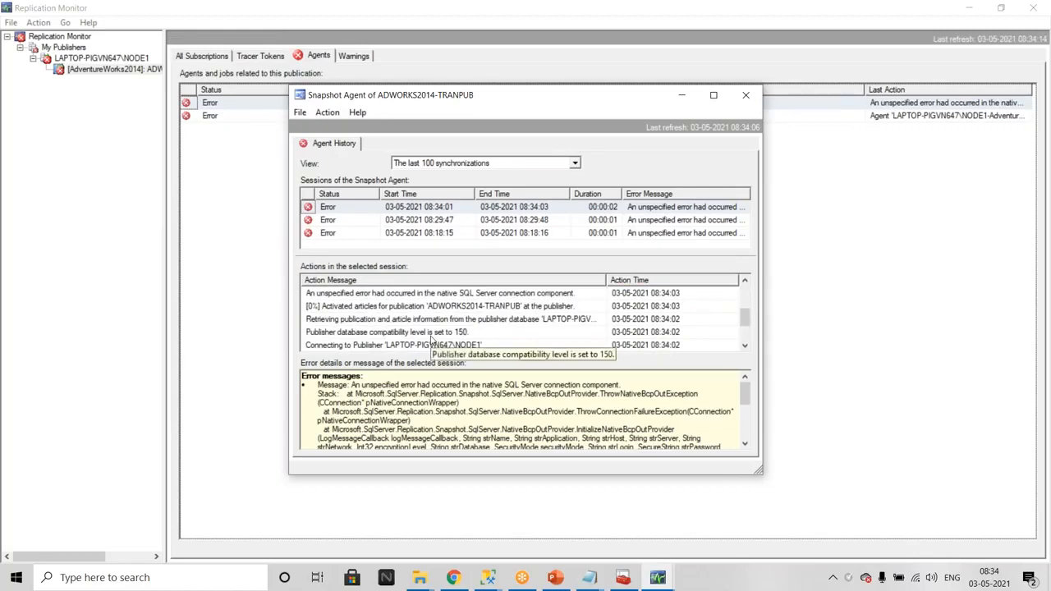
scroll(431, 340, up, 2)
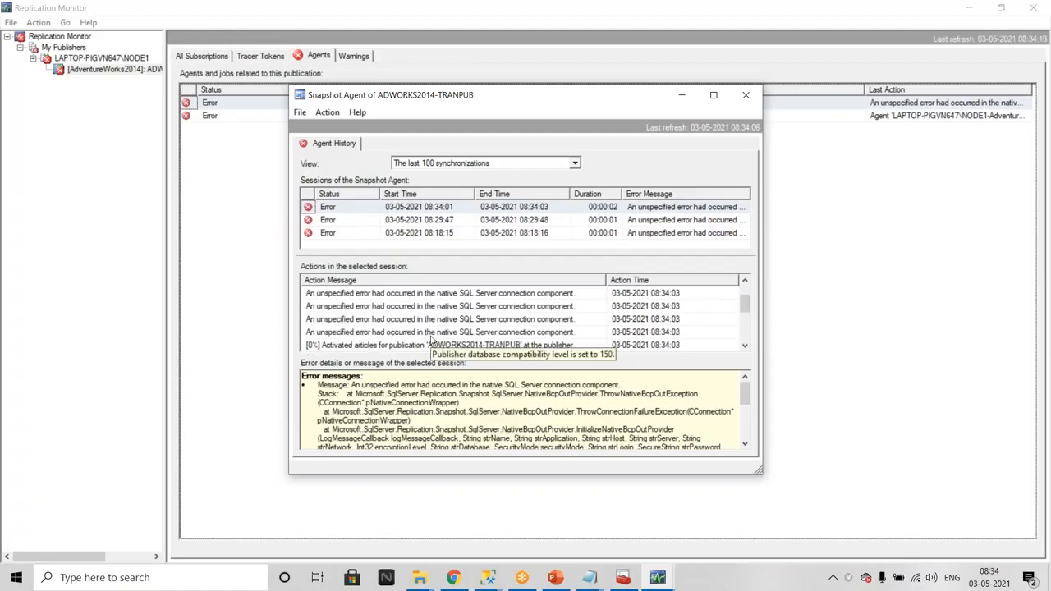
Step: Switch to SQL Server Configuration Manager and check the 32-bit Native Client protocols and the network protocols for NODE1, NODE2 and NODE3
click(622, 577)
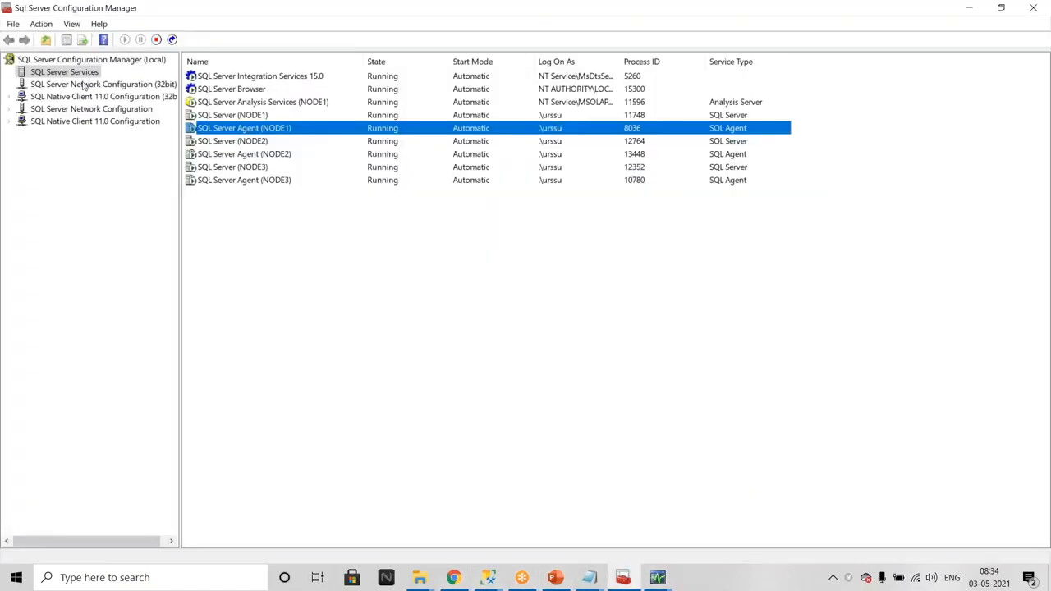
click(12, 101)
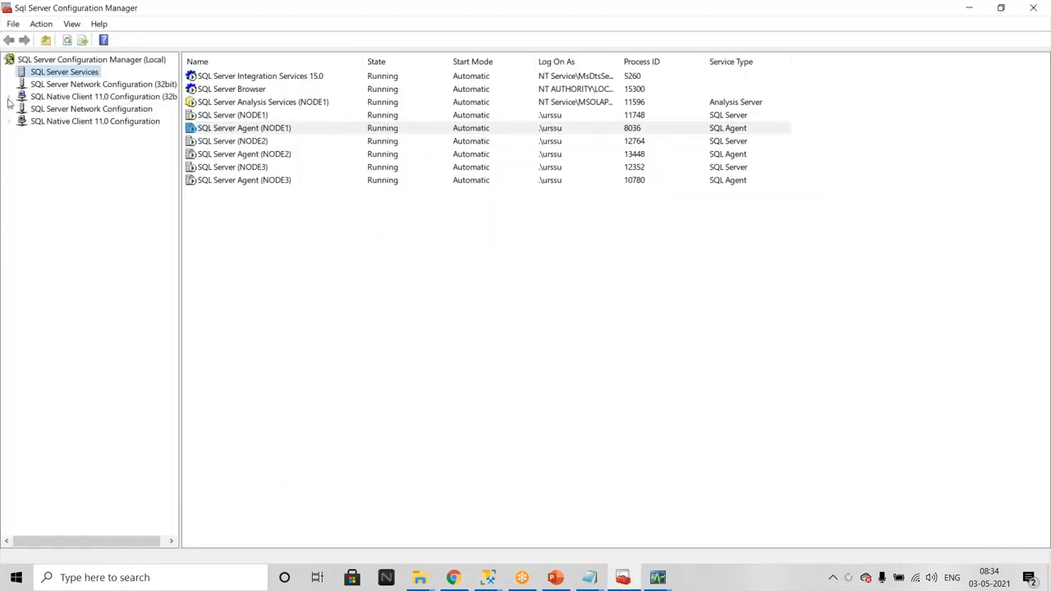
click(9, 97)
click(36, 109)
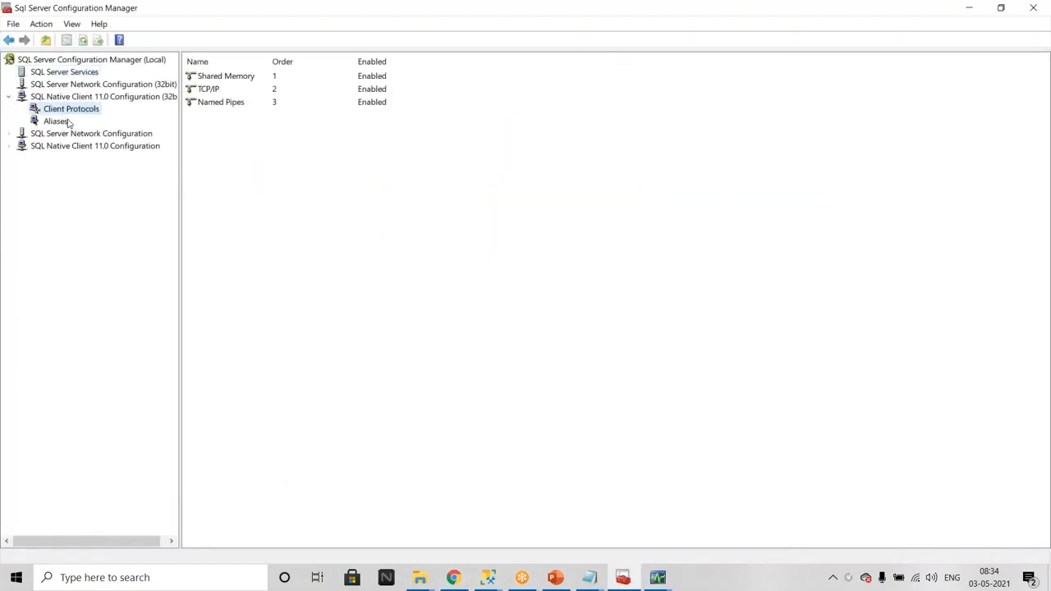
click(9, 133)
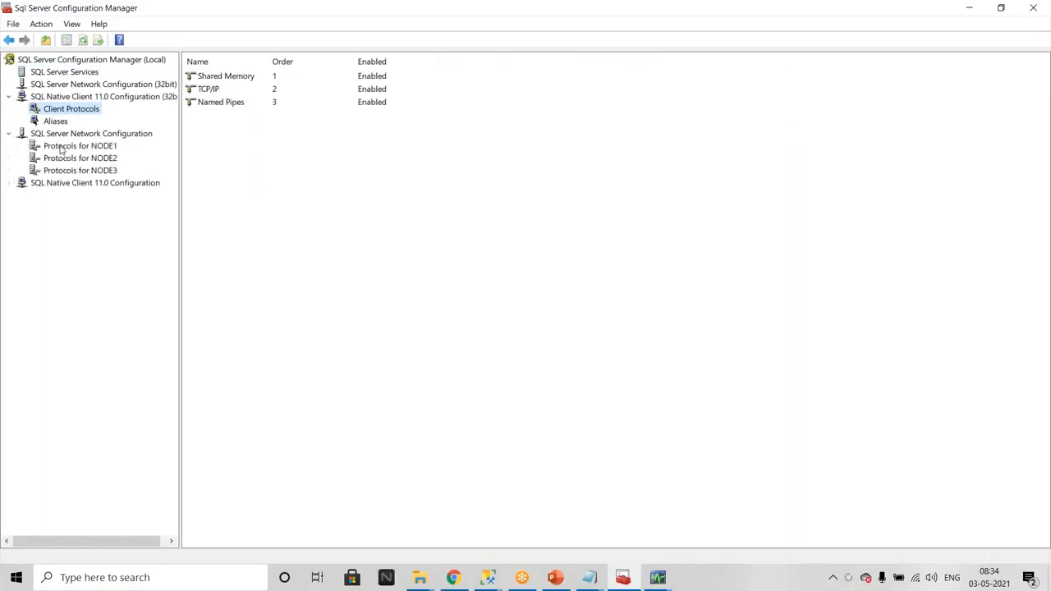
click(61, 147)
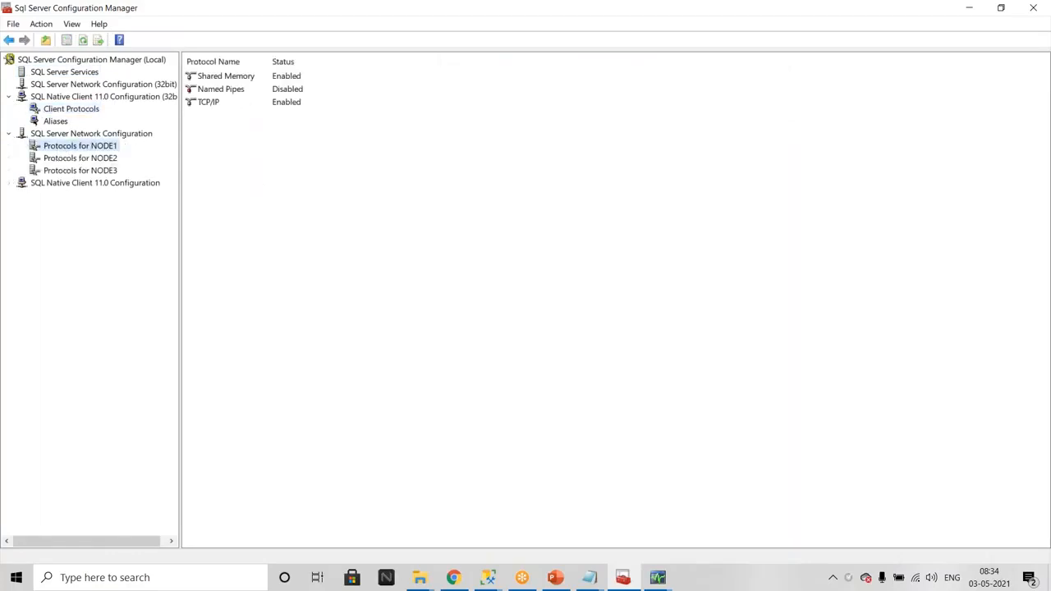
click(55, 161)
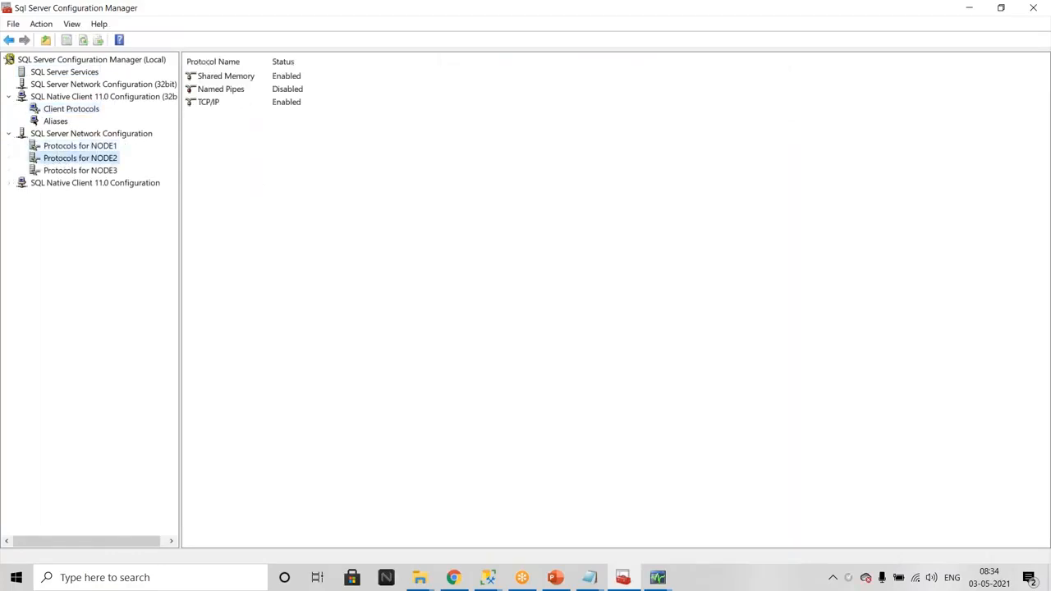
click(69, 171)
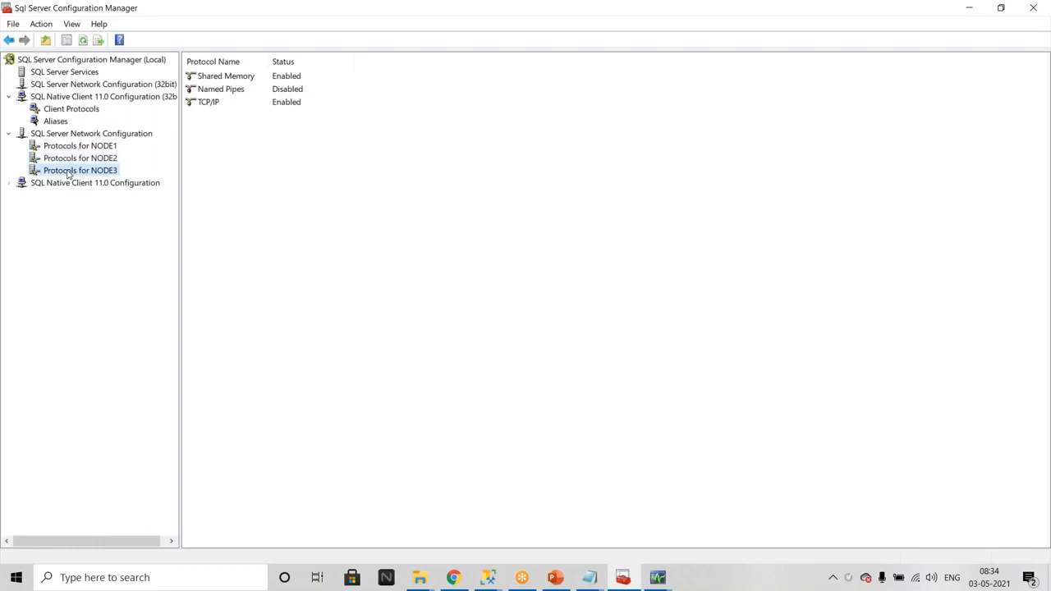
Step: Close the Snapshot Agent details window and return to the publication's agent list in Replication Monitor
click(657, 578)
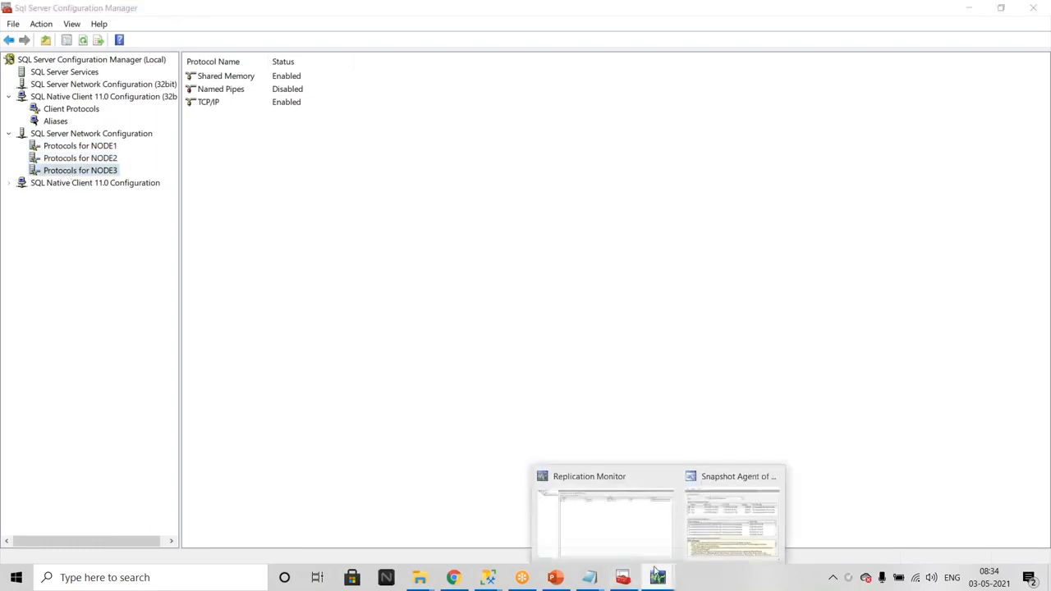
click(776, 475)
click(648, 528)
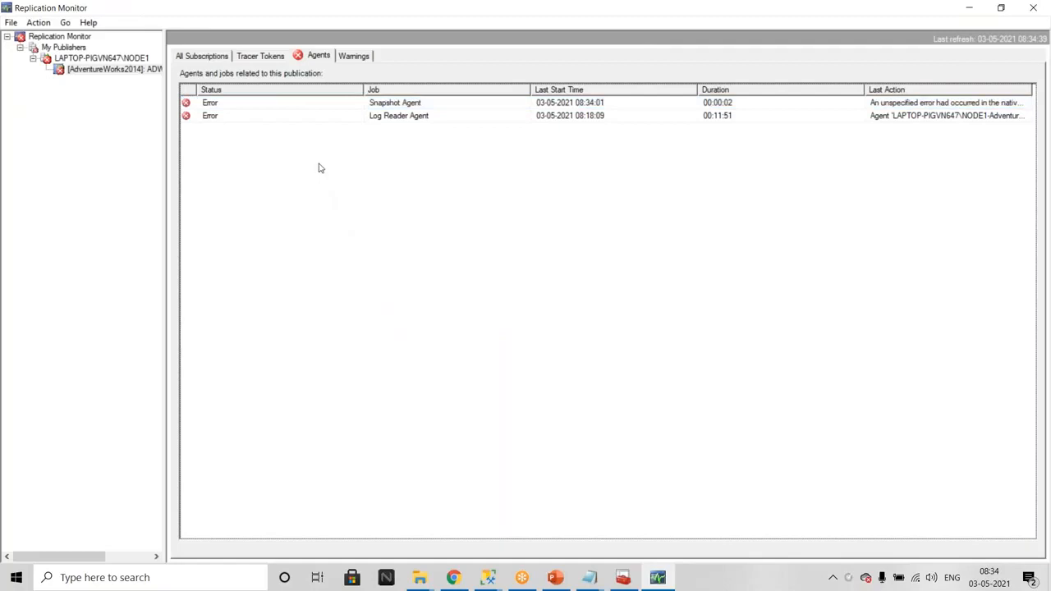
Step: Refresh the ADWORKS2014-TRANPUB publication and read the error details of the Snapshot Agent's latest session
right_click(320, 168)
right_click(85, 72)
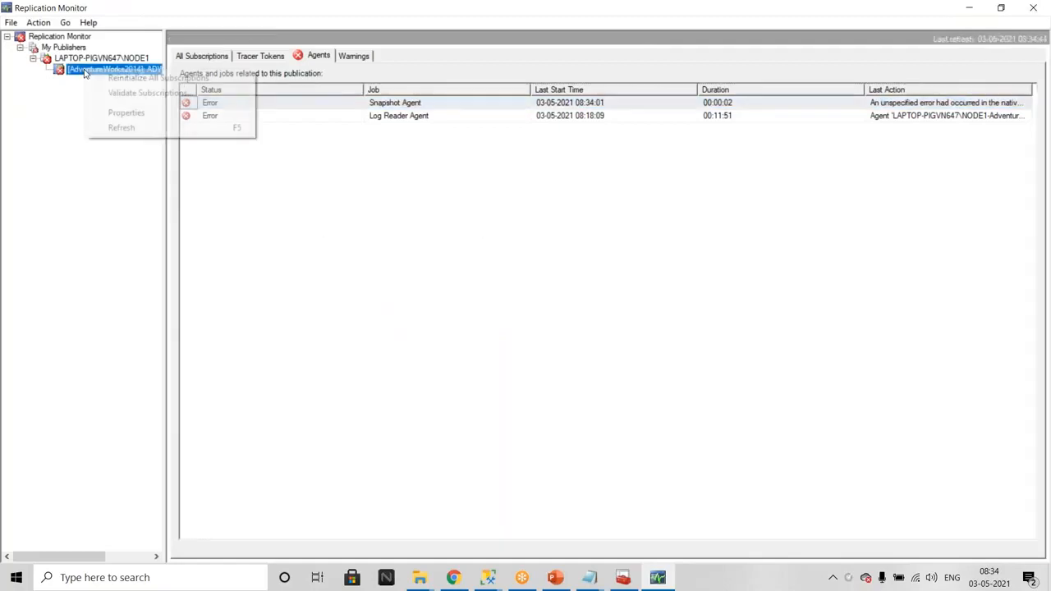
click(119, 130)
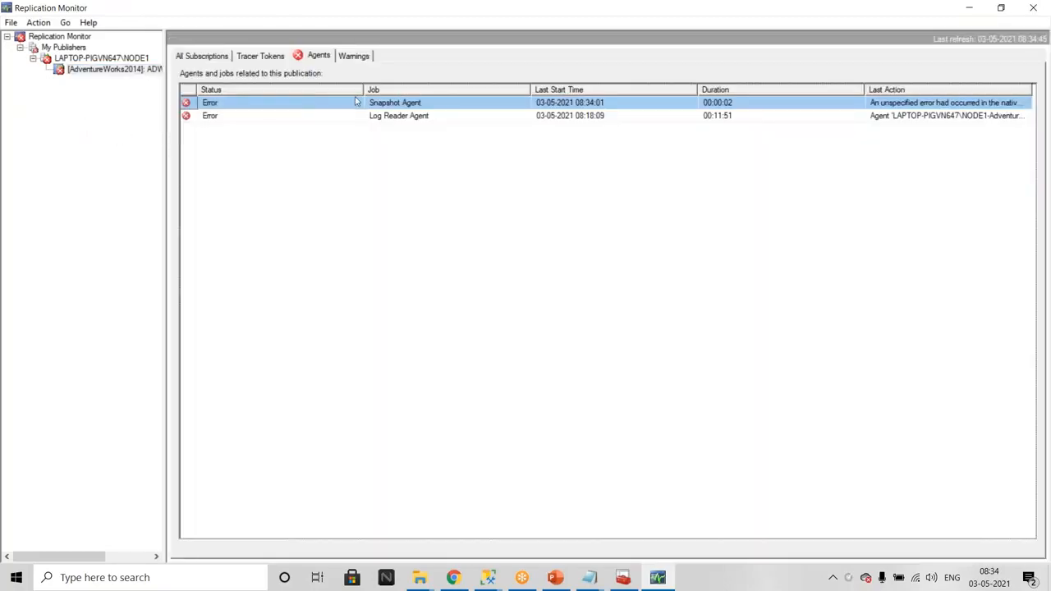
right_click(329, 105)
click(370, 117)
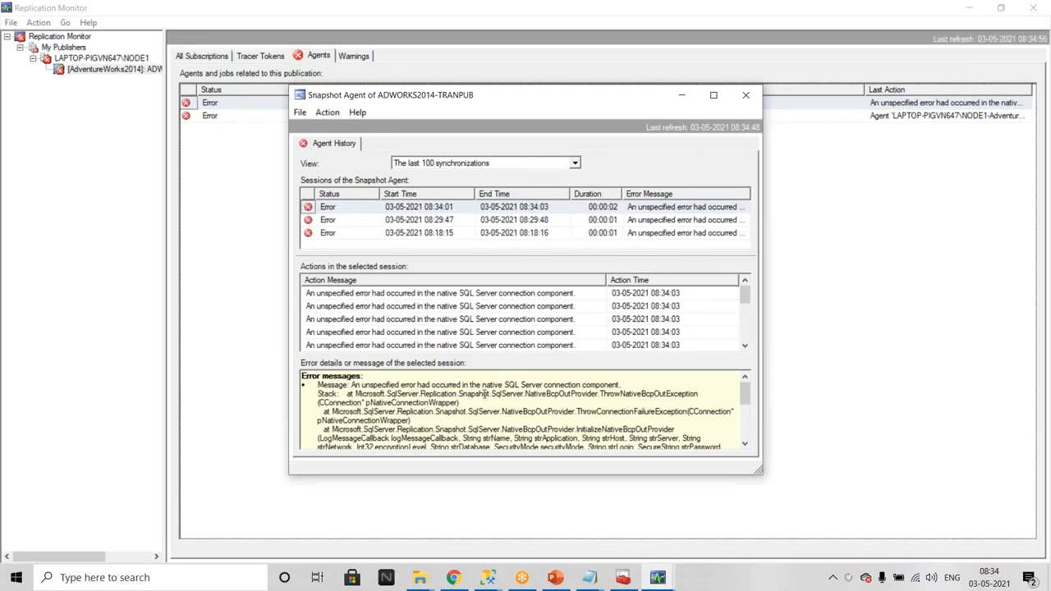
scroll(485, 394, down, 1)
scroll(604, 404, down, 4)
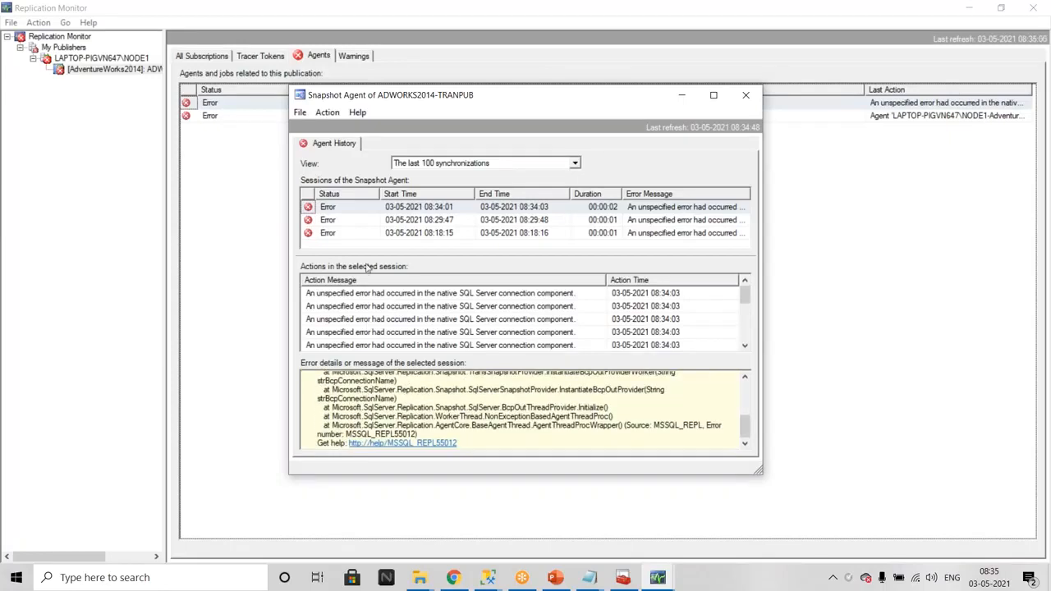
Step: Review the error details of the Snapshot Agent's 08:29:47 and 08:18:15 sessions and close the agent history
click(335, 222)
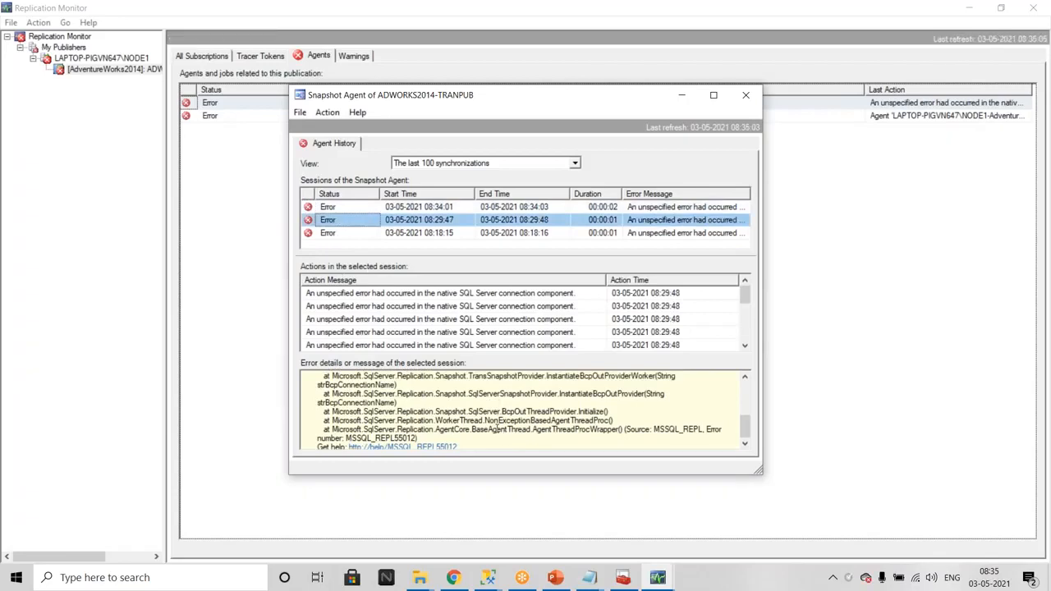
scroll(496, 429, up, 5)
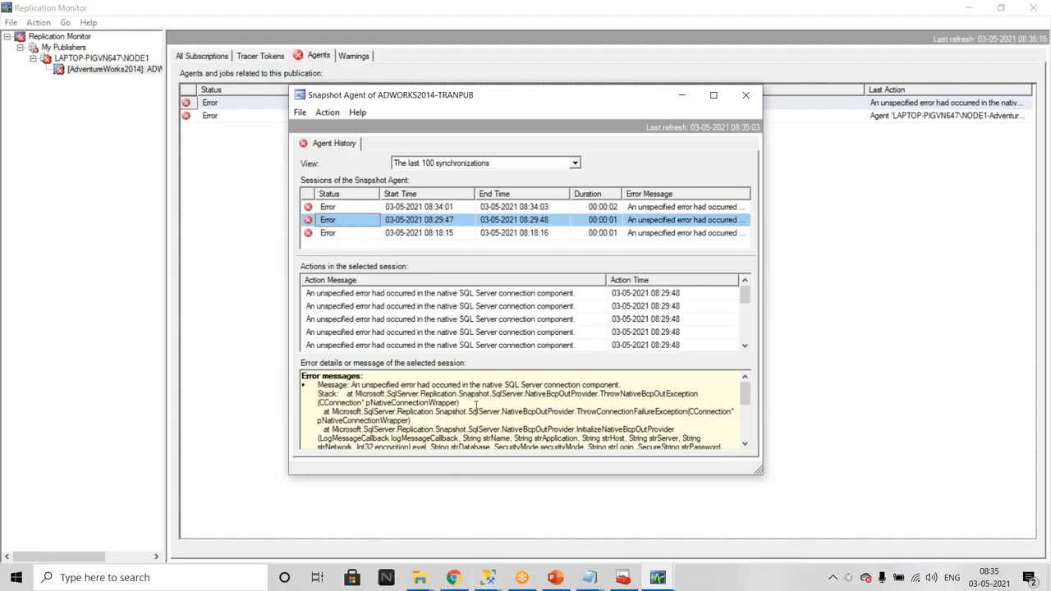
click(343, 236)
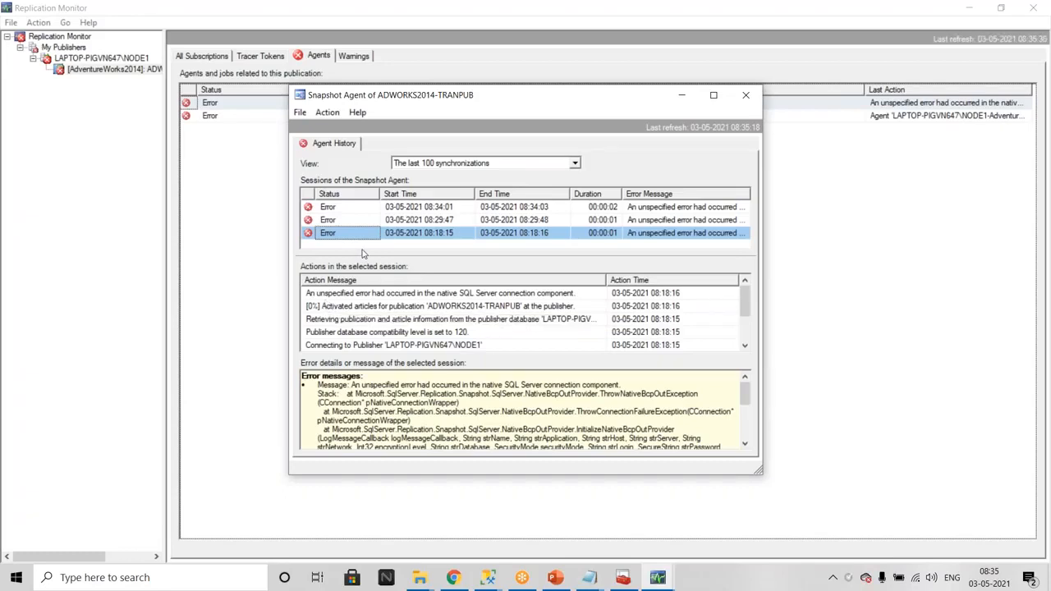
click(745, 95)
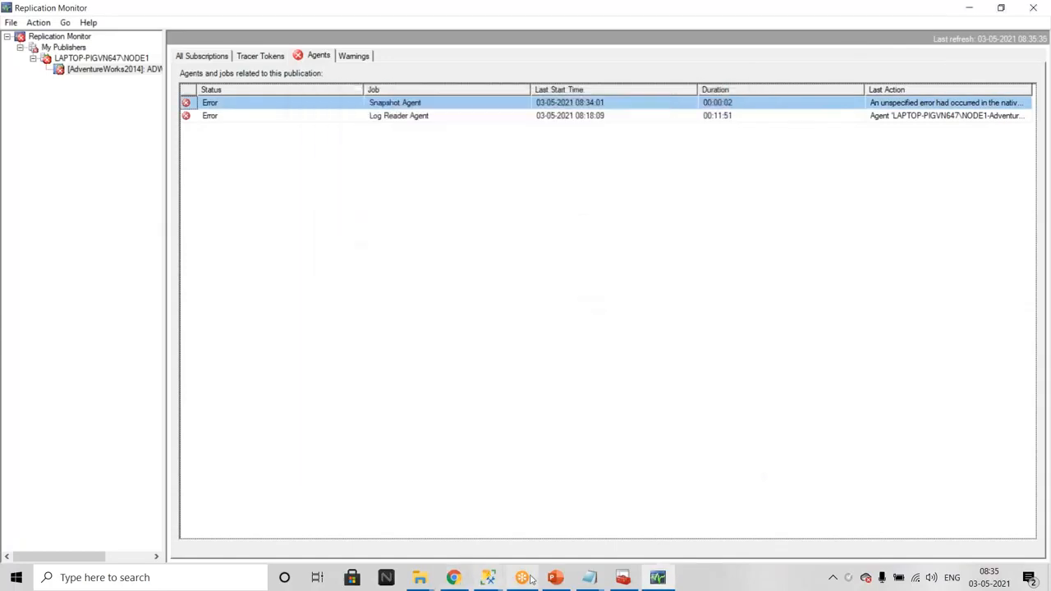
Step: Switch to NODE2's Job Activity Monitor, refresh it and start the REPL-Snapshot job of ADWORKS2014-TRANPUB
click(488, 577)
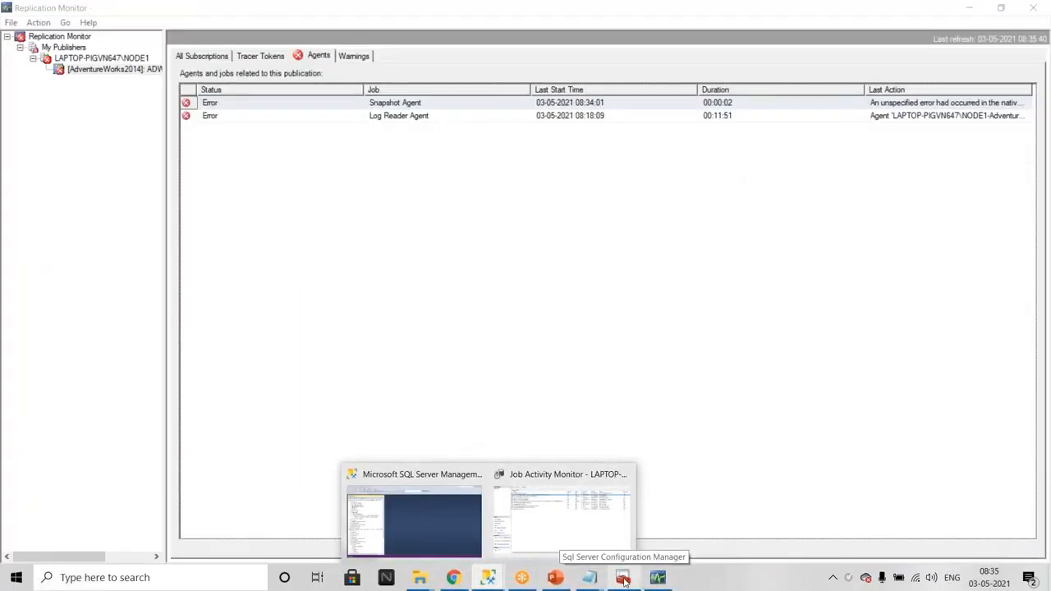
click(555, 535)
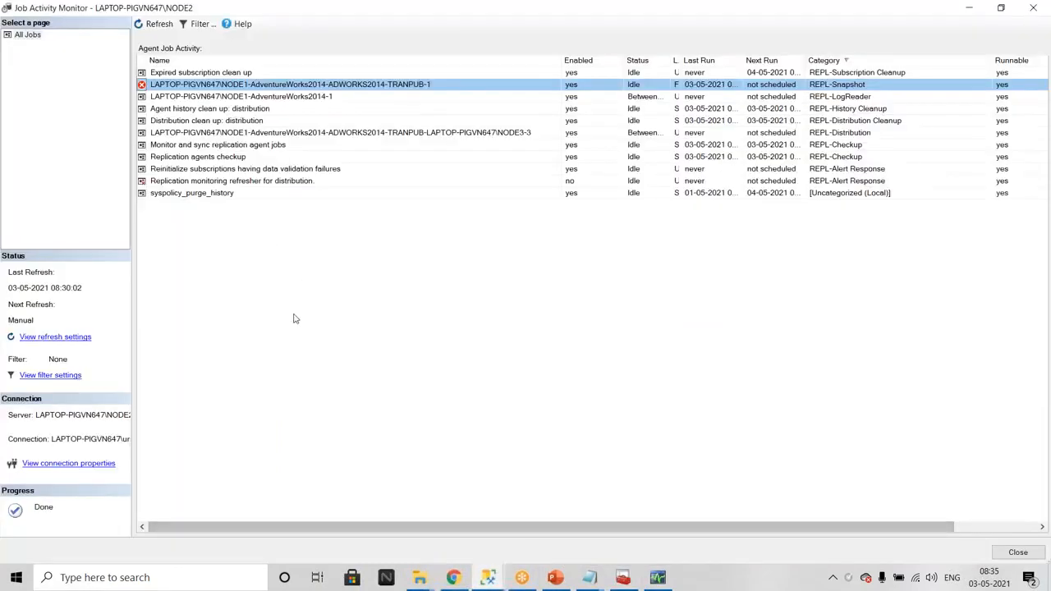
click(150, 24)
right_click(208, 85)
click(235, 93)
click(222, 247)
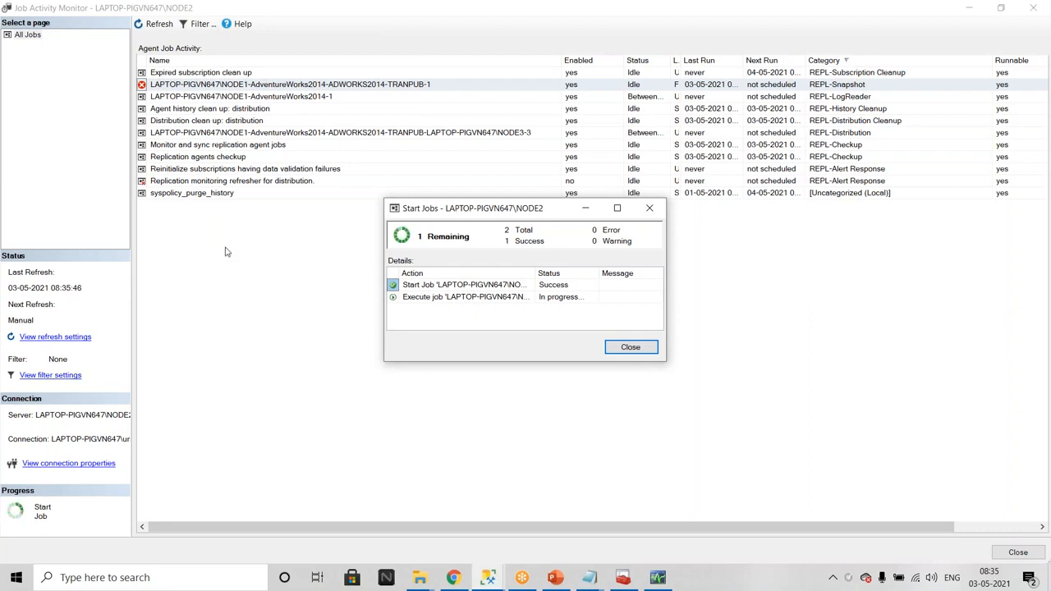
click(631, 348)
Step: In SQL Server Management Studio, set the owner of NODE1's AdventureWorks2014 database to sa and refresh the NODE1 server
mouse_move(489, 578)
click(414, 509)
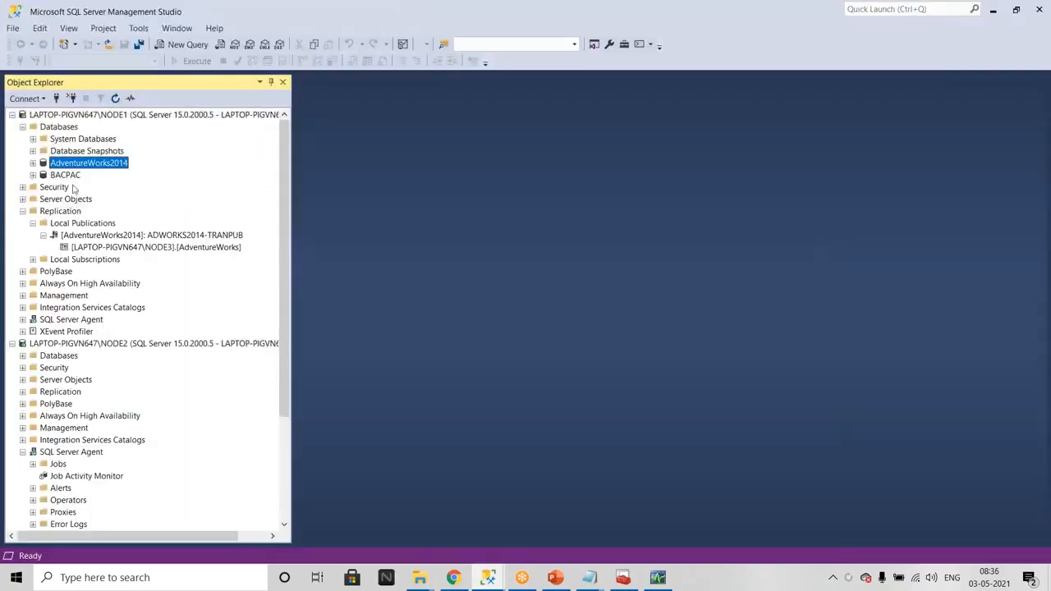
right_click(92, 163)
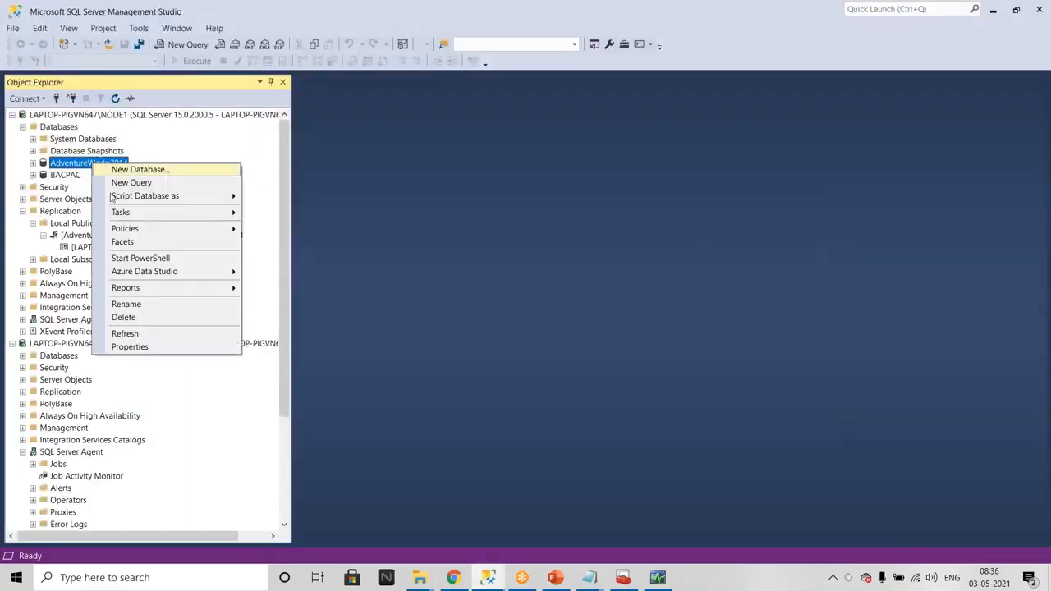
click(128, 347)
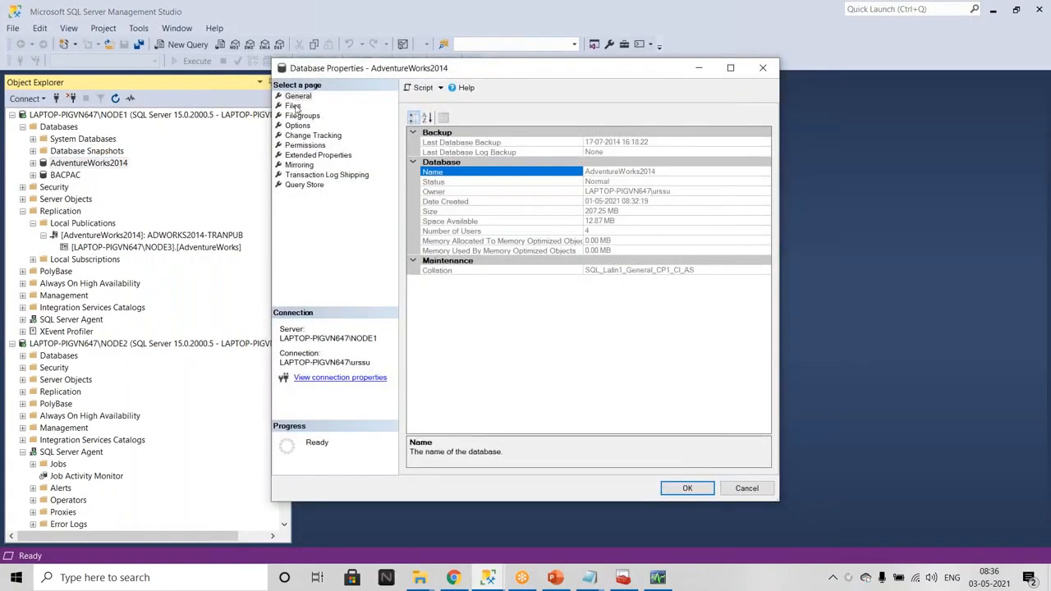
click(293, 106)
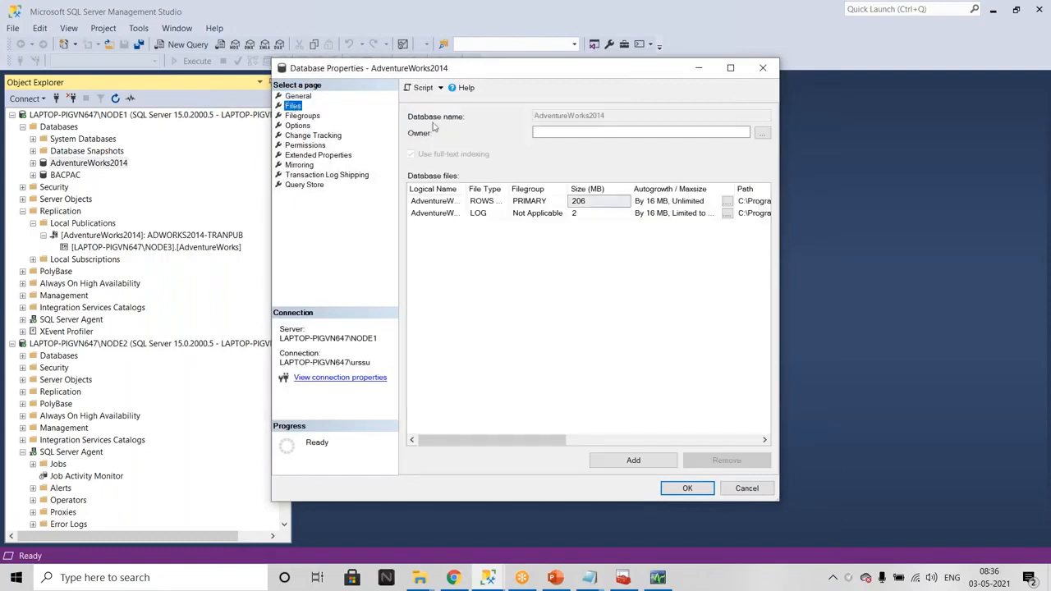
click(581, 133)
text(sa)
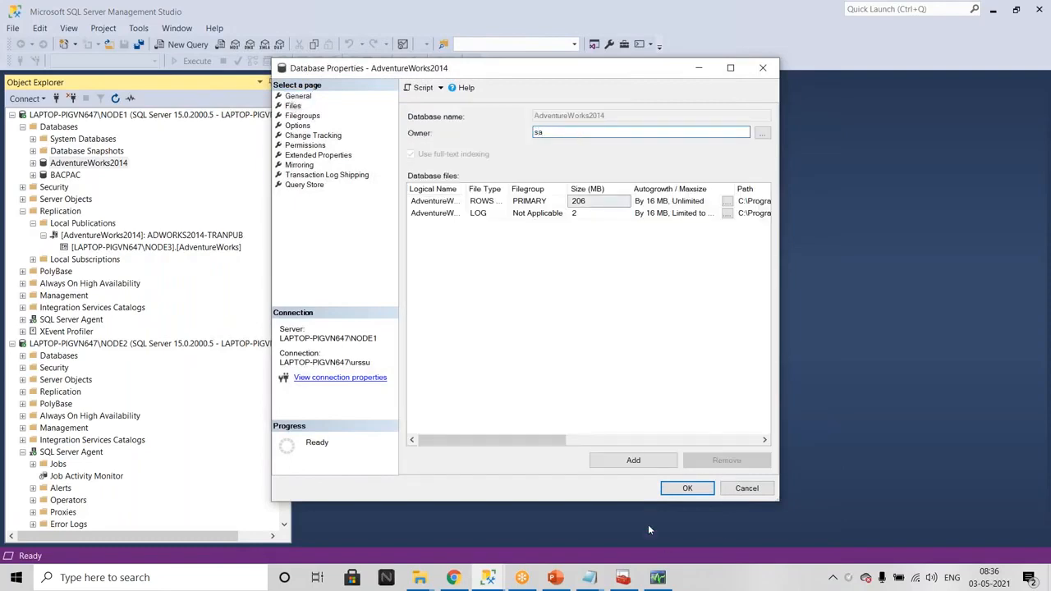
click(688, 488)
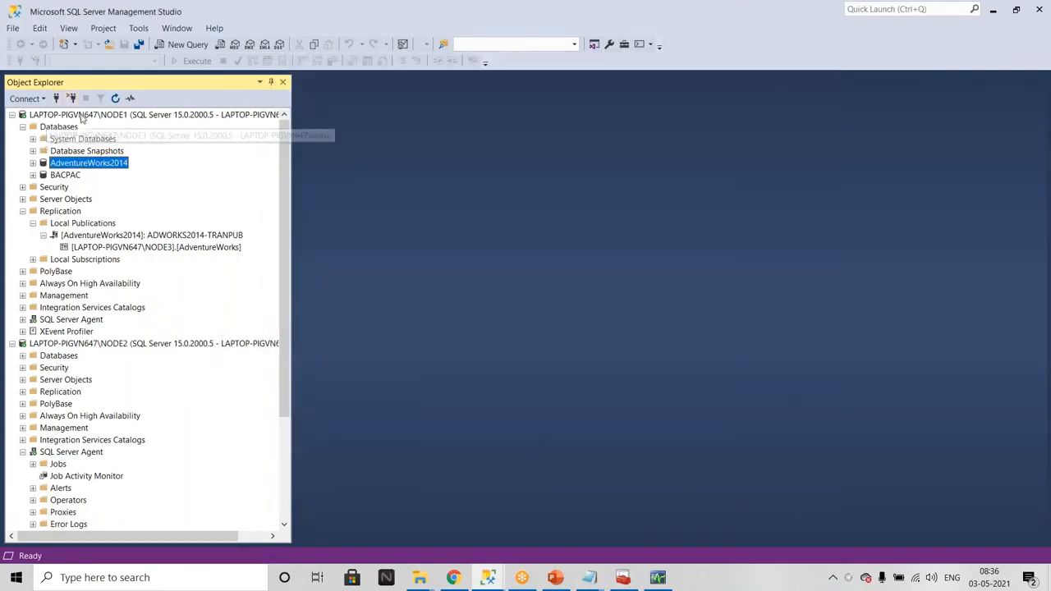
click(82, 116)
click(115, 99)
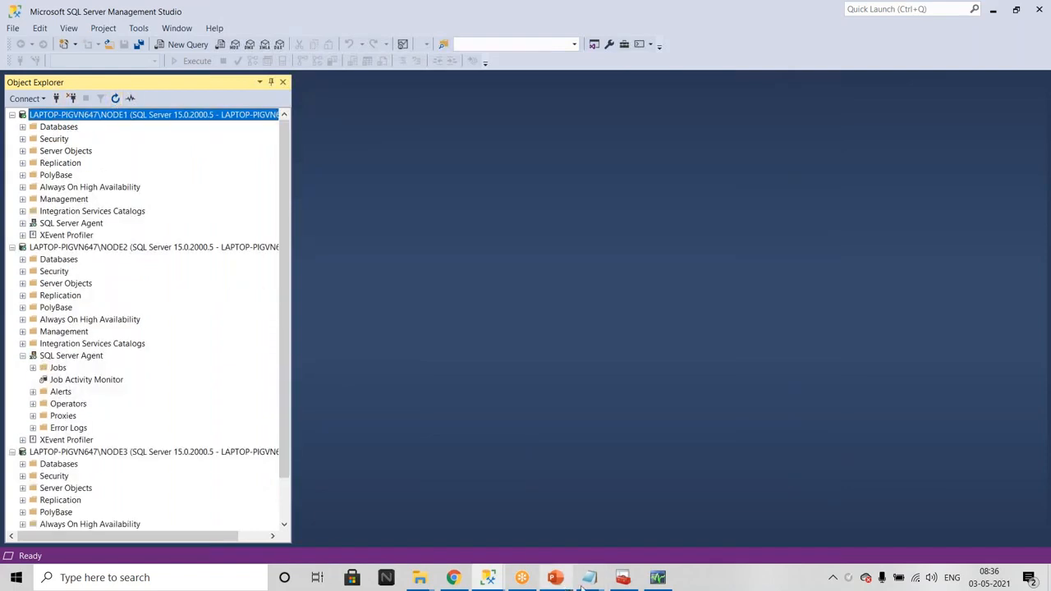
Step: Return to NODE2's Job Activity Monitor, refresh the job list and rerun the ADWORKS2014-TRANPUB snapshot job from step 1
mouse_move(489, 577)
click(587, 505)
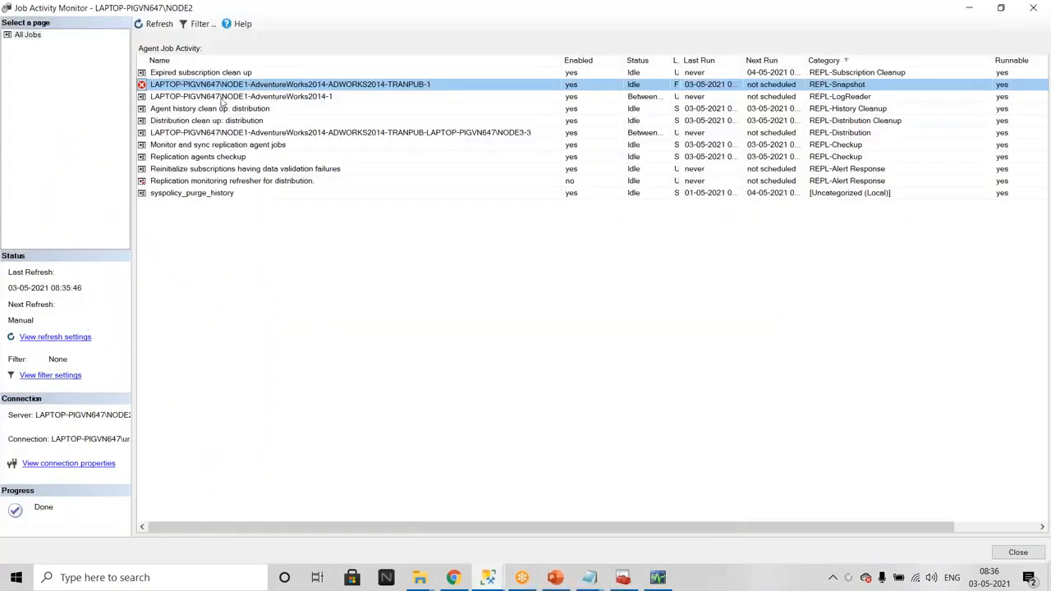
click(158, 25)
right_click(187, 85)
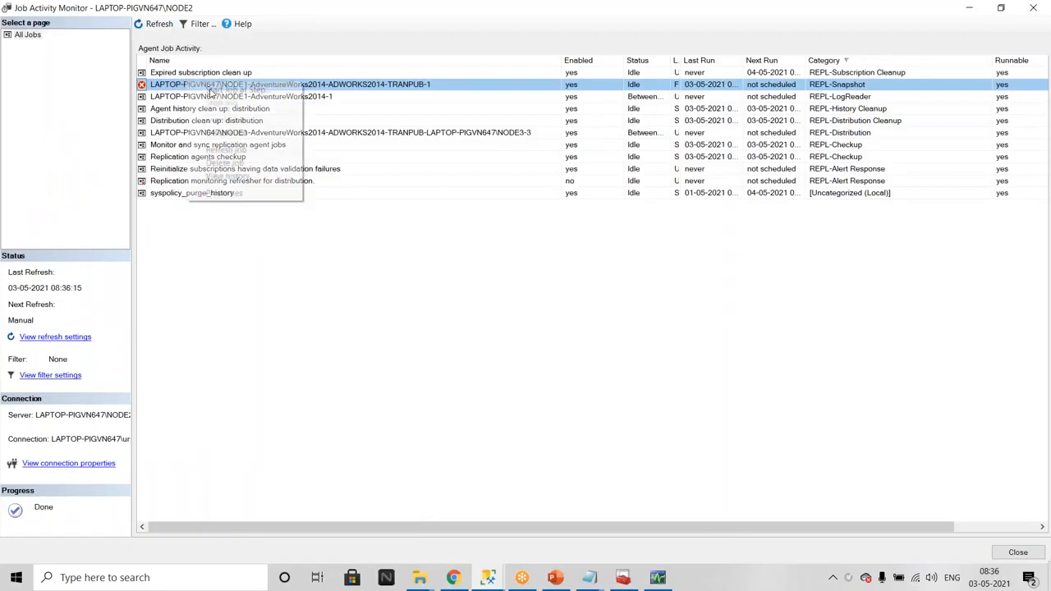
click(212, 91)
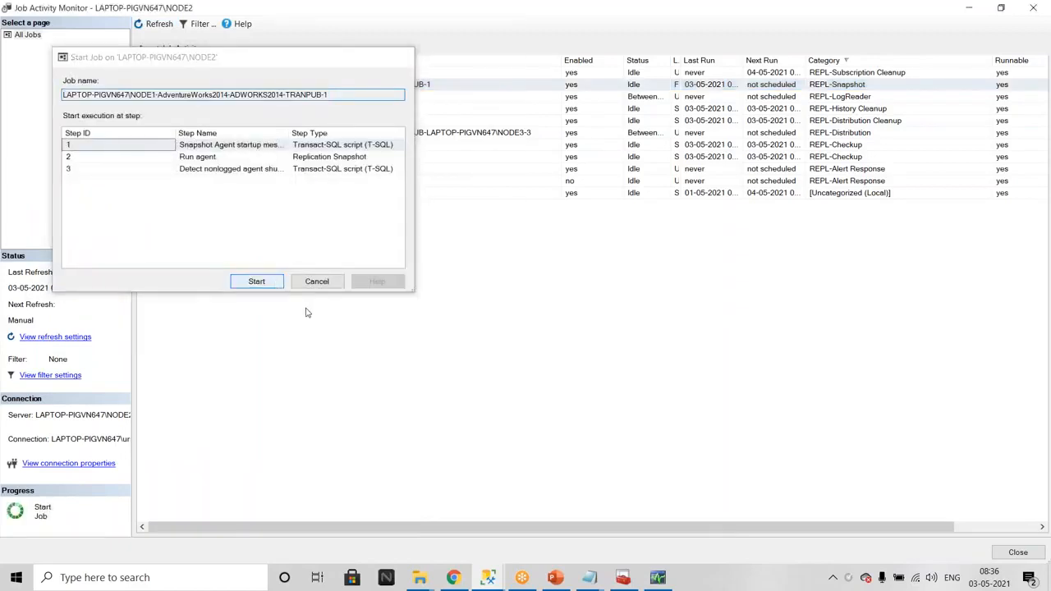
click(257, 281)
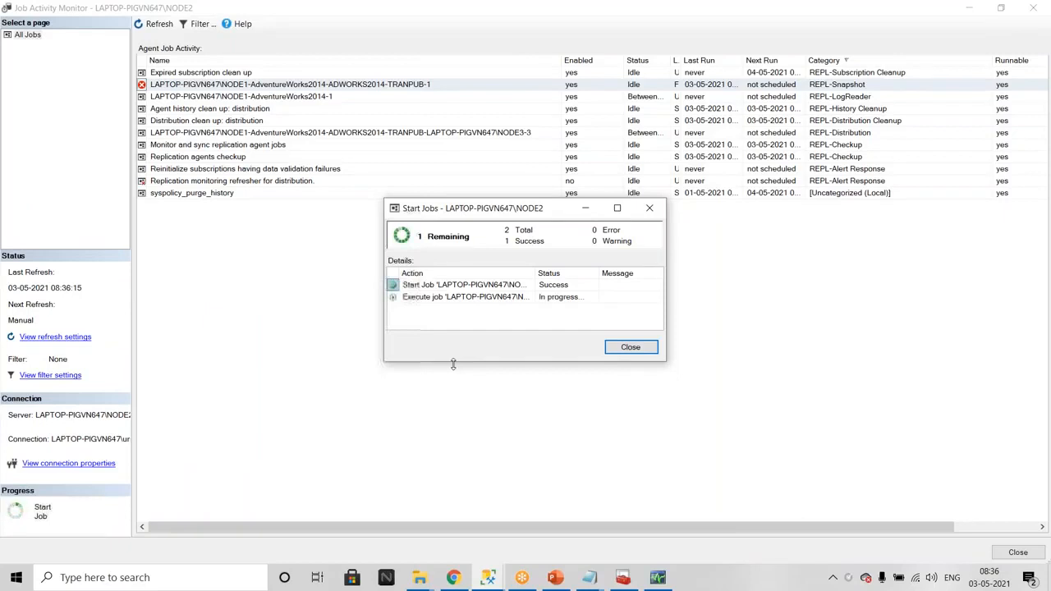
click(649, 213)
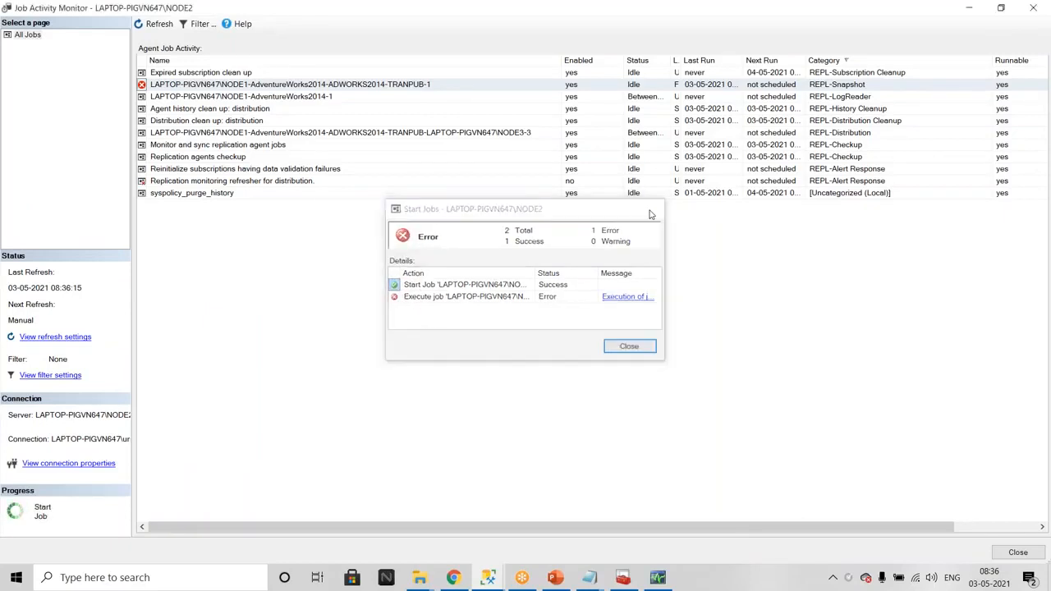
Step: Switch to Replication Monitor, refresh the publication and read the error details of the Snapshot Agent's 08:36:21 session
click(657, 577)
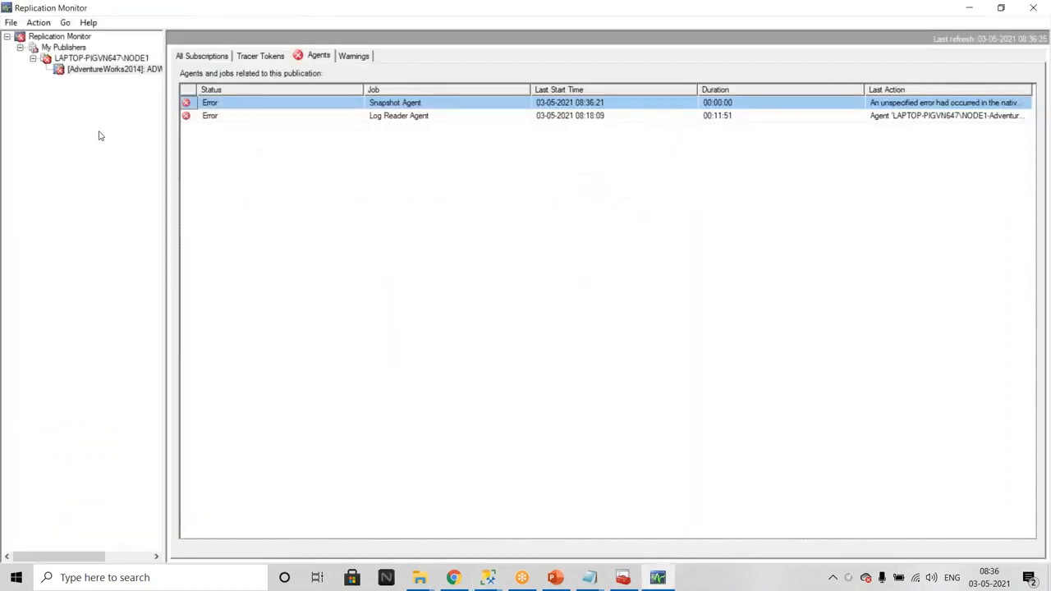
right_click(119, 73)
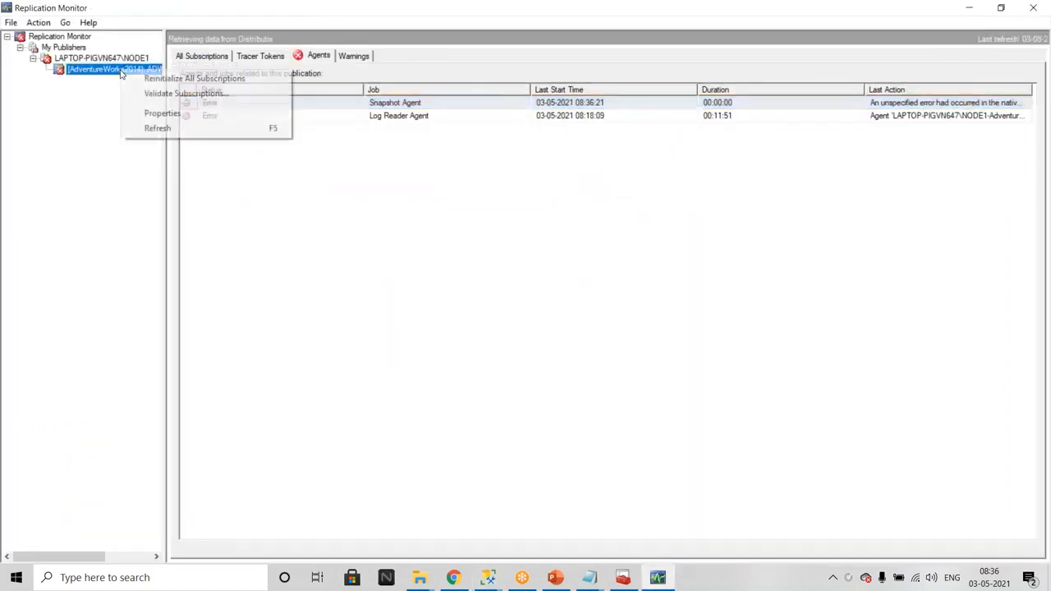
click(158, 128)
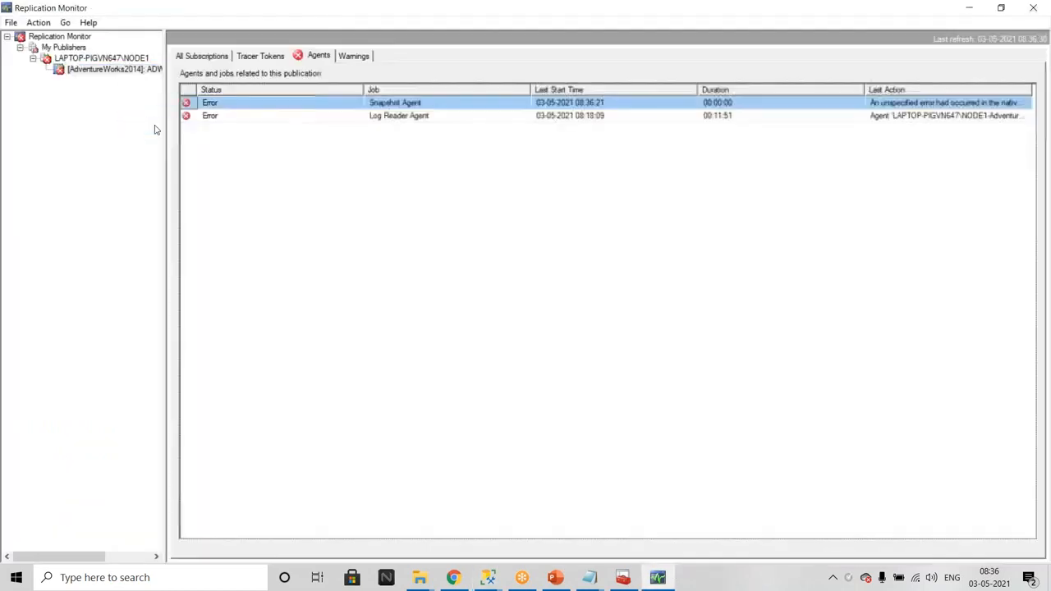
right_click(411, 103)
click(451, 111)
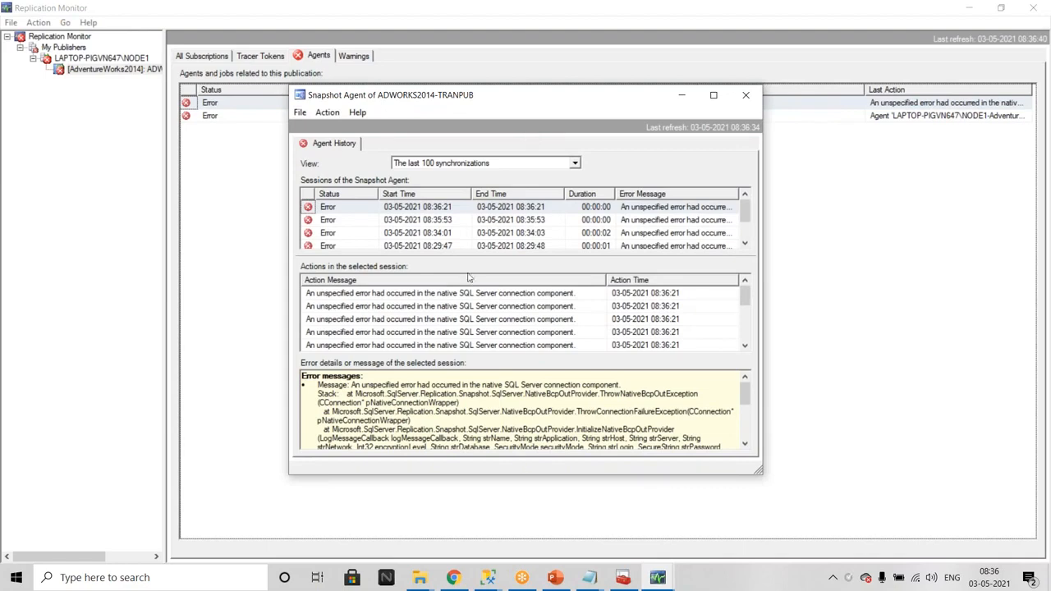
scroll(543, 417, down, 5)
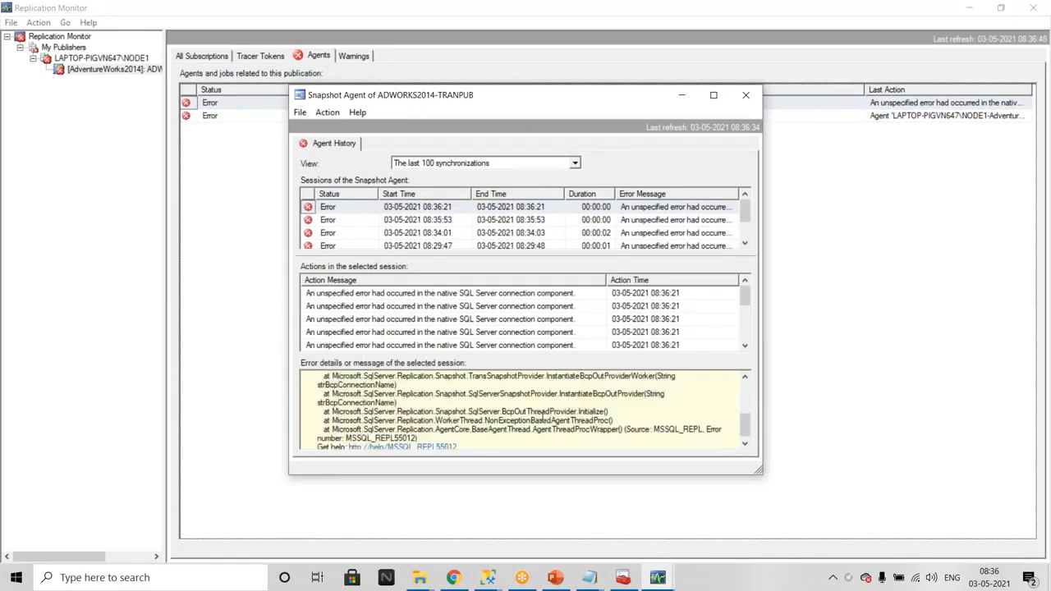
scroll(543, 417, down, 1)
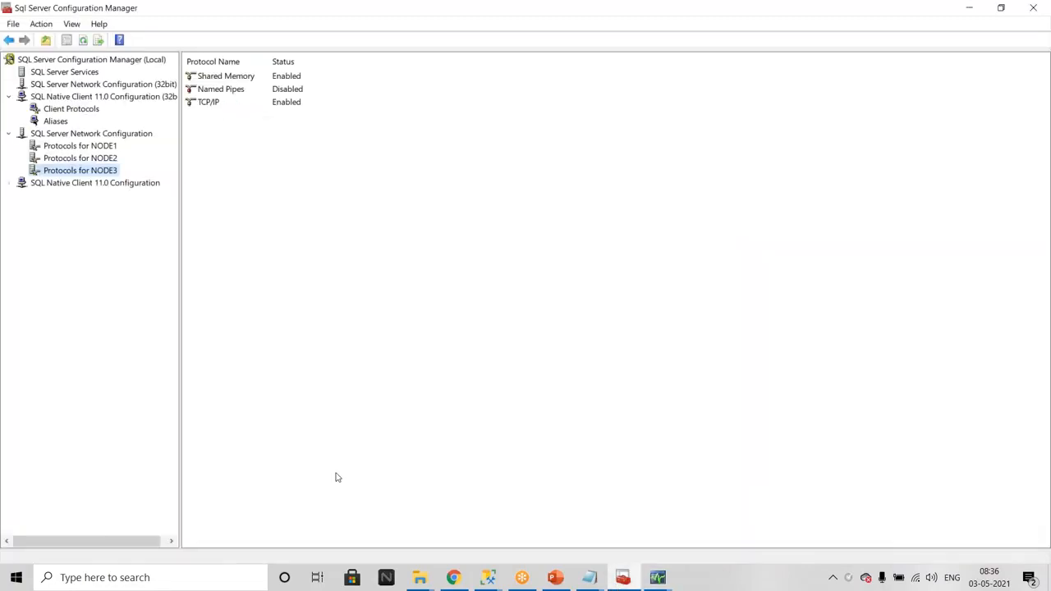
Step: In SQL Server Configuration Manager, check the SQL Server services and the client protocols of SQL Native Client 11.0 Configuration
click(51, 75)
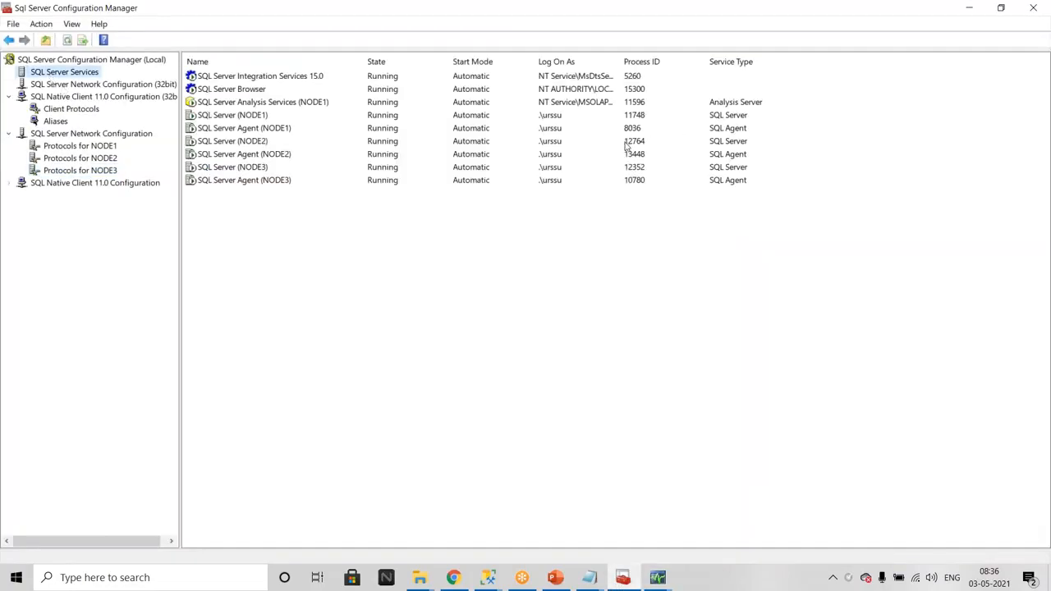
click(9, 183)
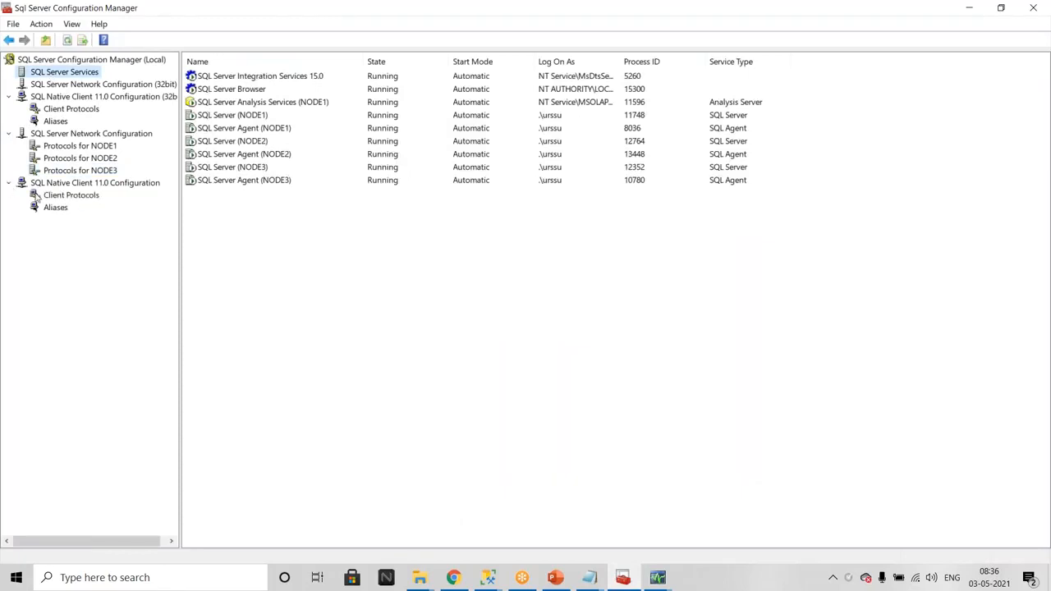
click(69, 197)
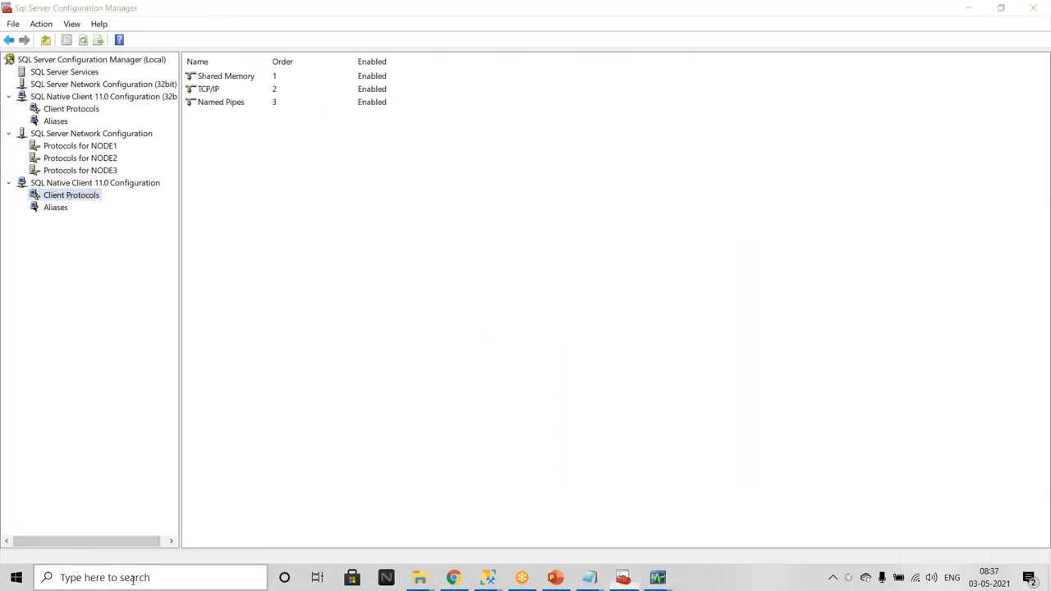
Step: Open the Windows Control Panel's list of installed programs in Programs and Features and maximize its window
click(170, 578)
text(control)
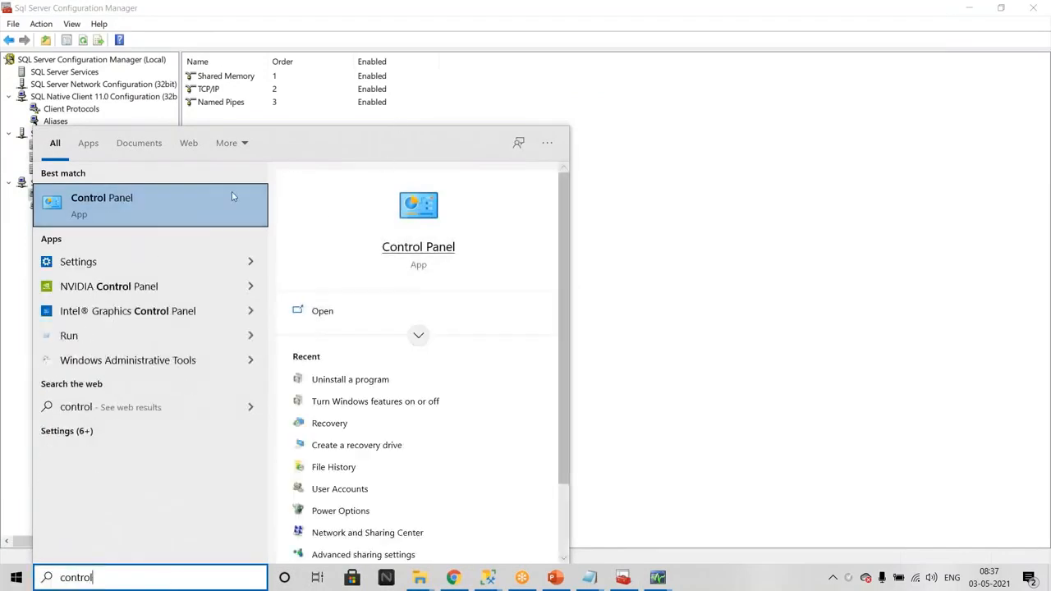
click(192, 213)
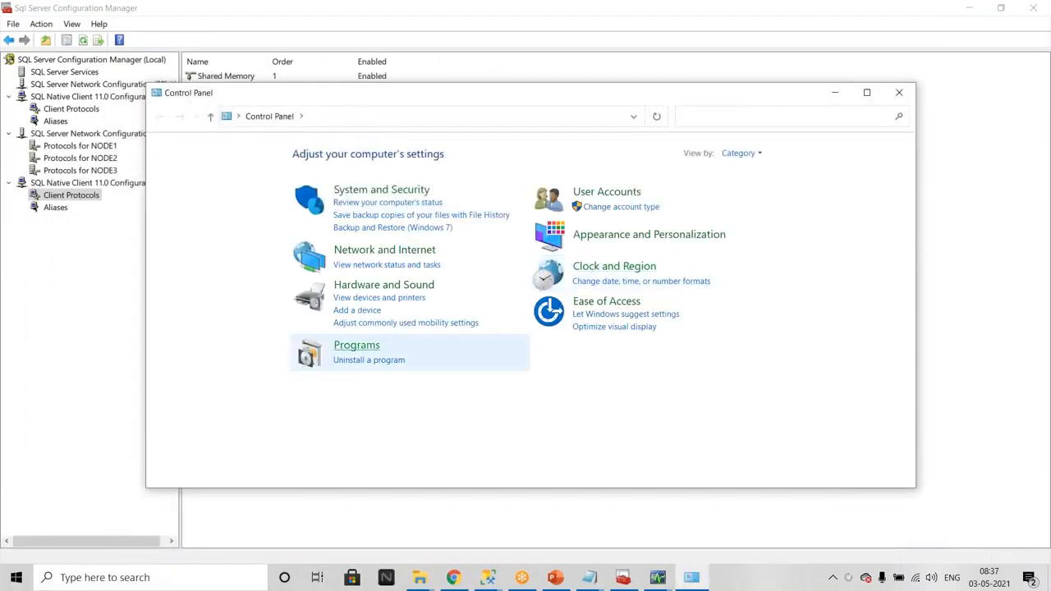
click(355, 348)
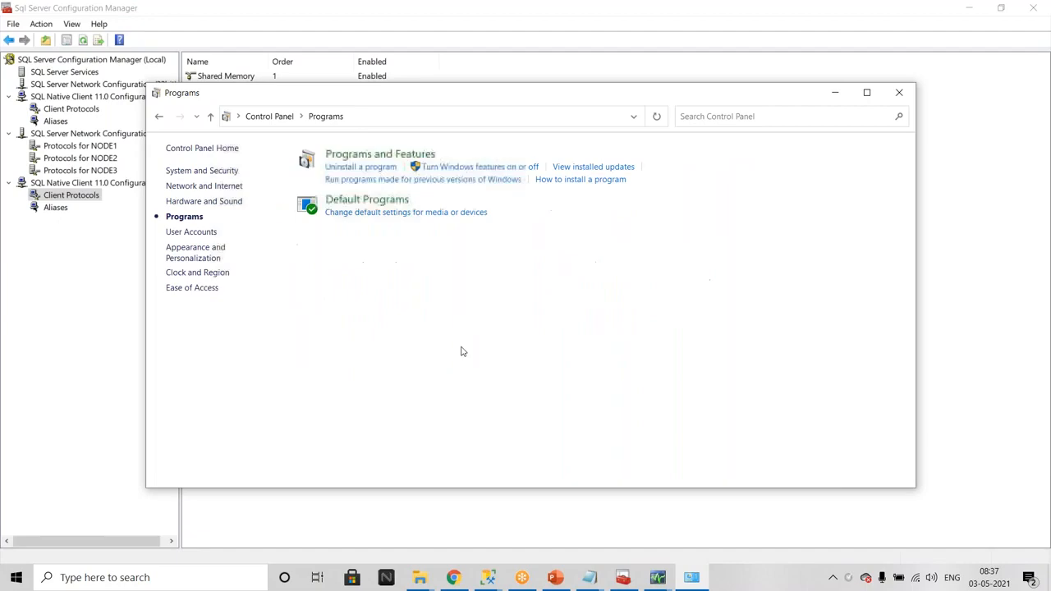
click(358, 168)
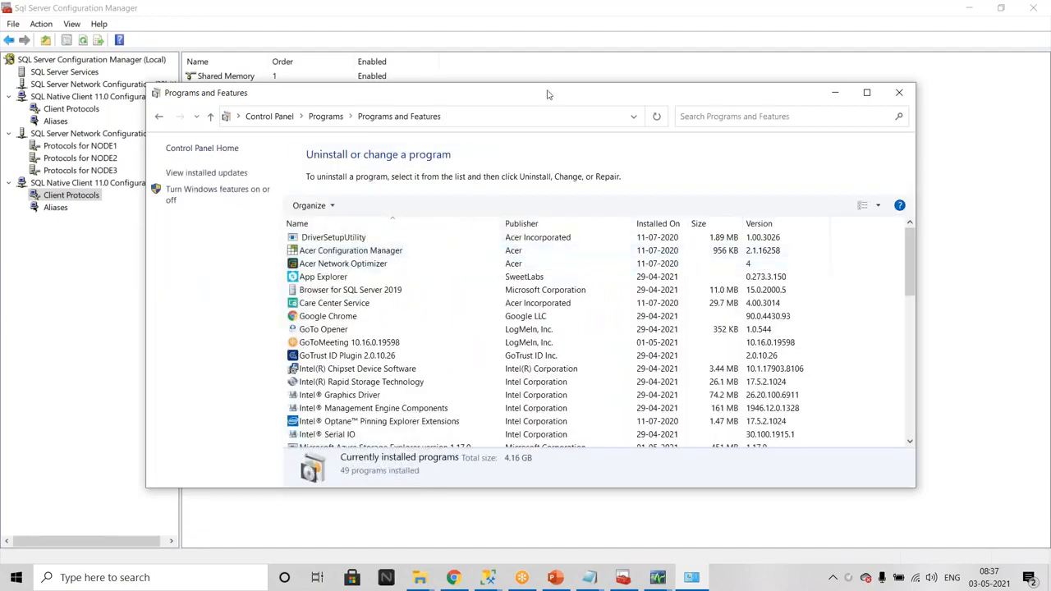
double_click(549, 94)
Step: Examine the installed Microsoft SQL Server components, including SQL Server 2012 Native Client and SQL Server 2019 (64-bit)
scroll(236, 401, down, 4)
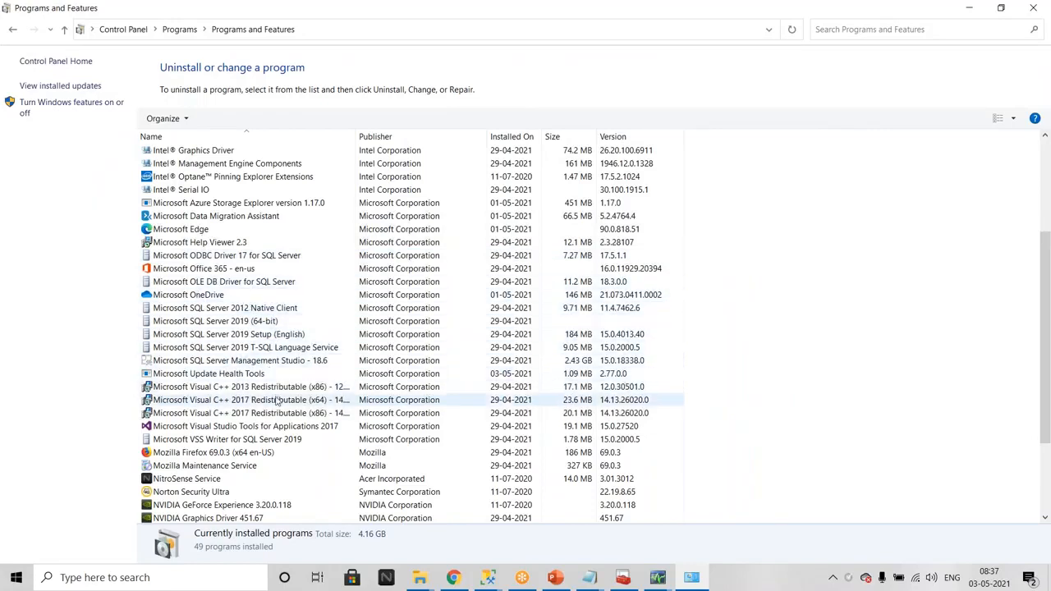
scroll(277, 400, down, 1)
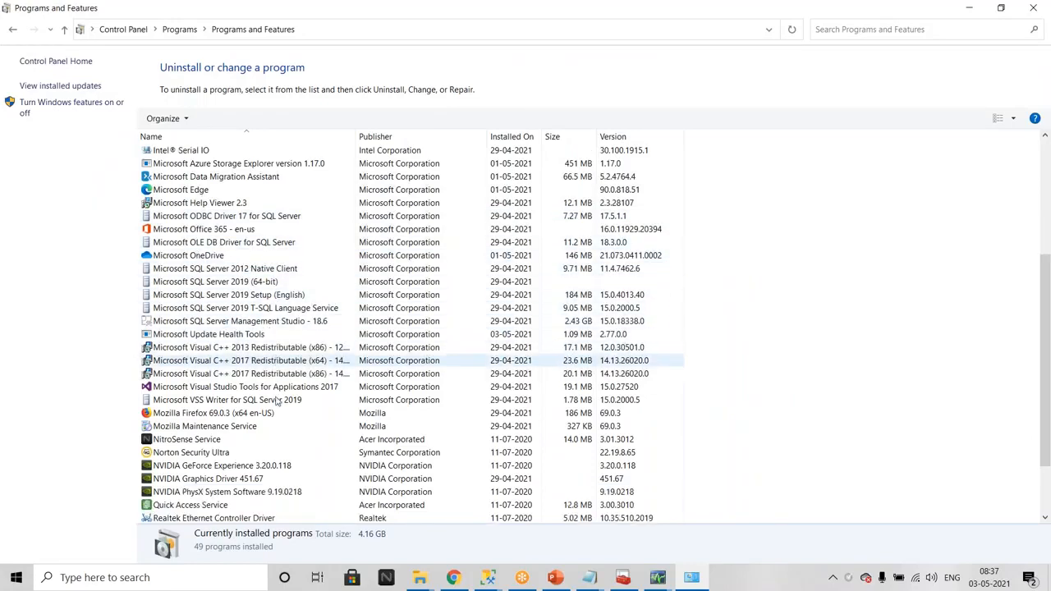
click(203, 270)
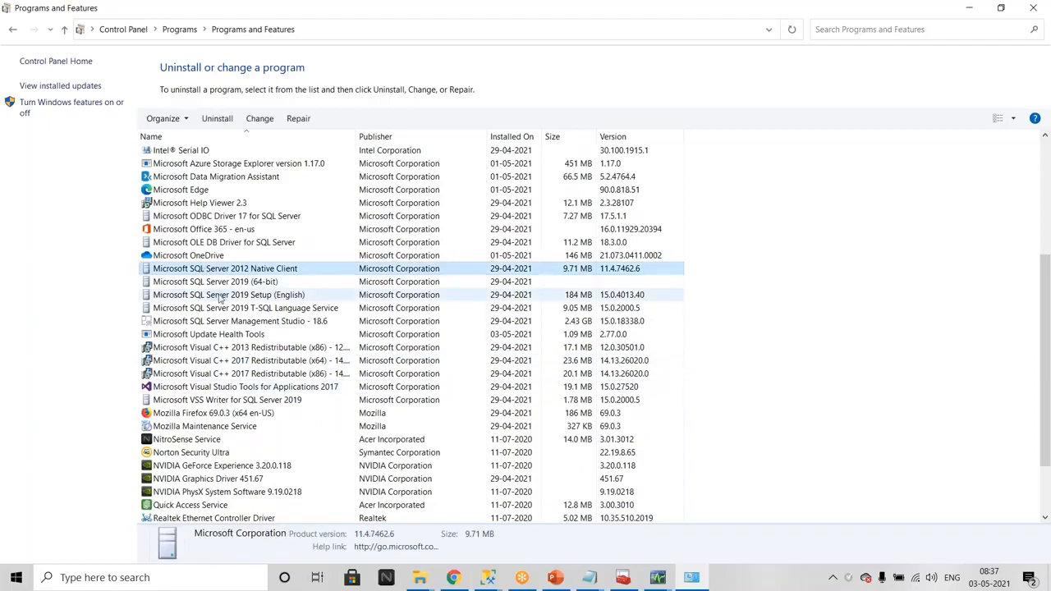
scroll(243, 369, up, 5)
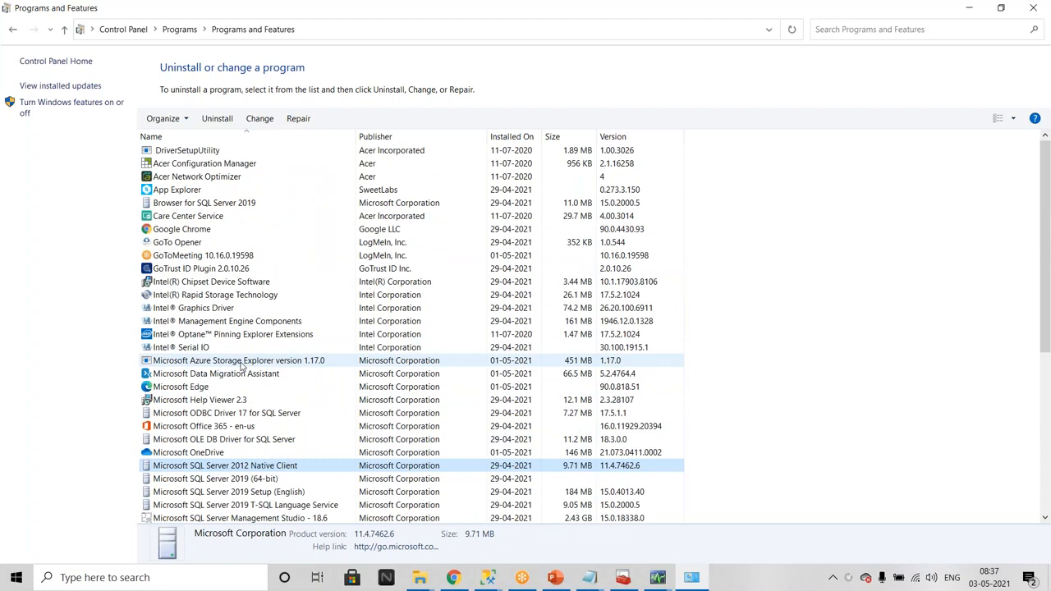
scroll(240, 366, down, 3)
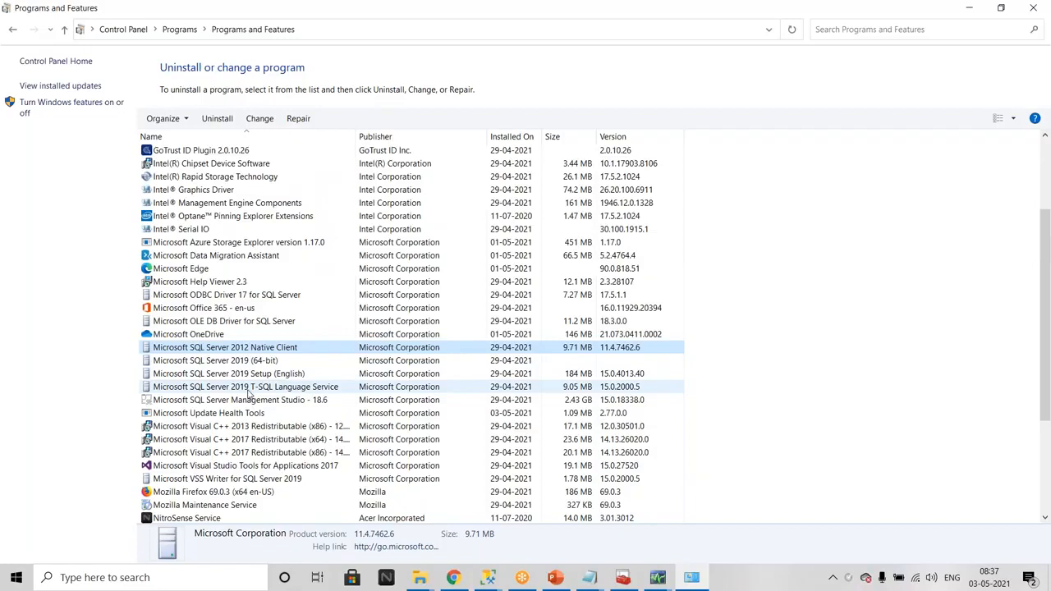
click(232, 362)
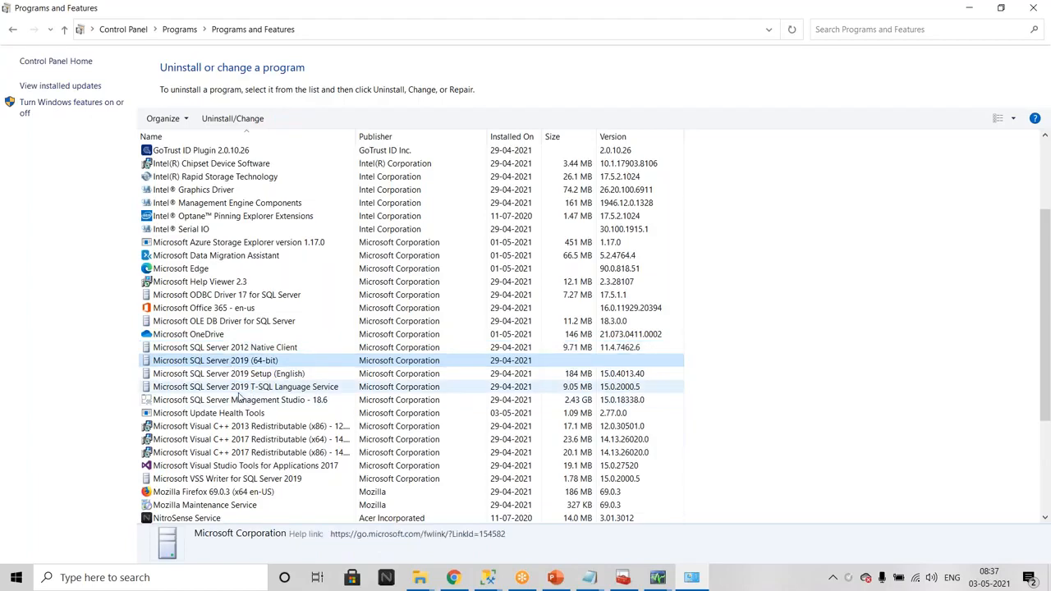
scroll(240, 399, up, 2)
scroll(239, 395, down, 5)
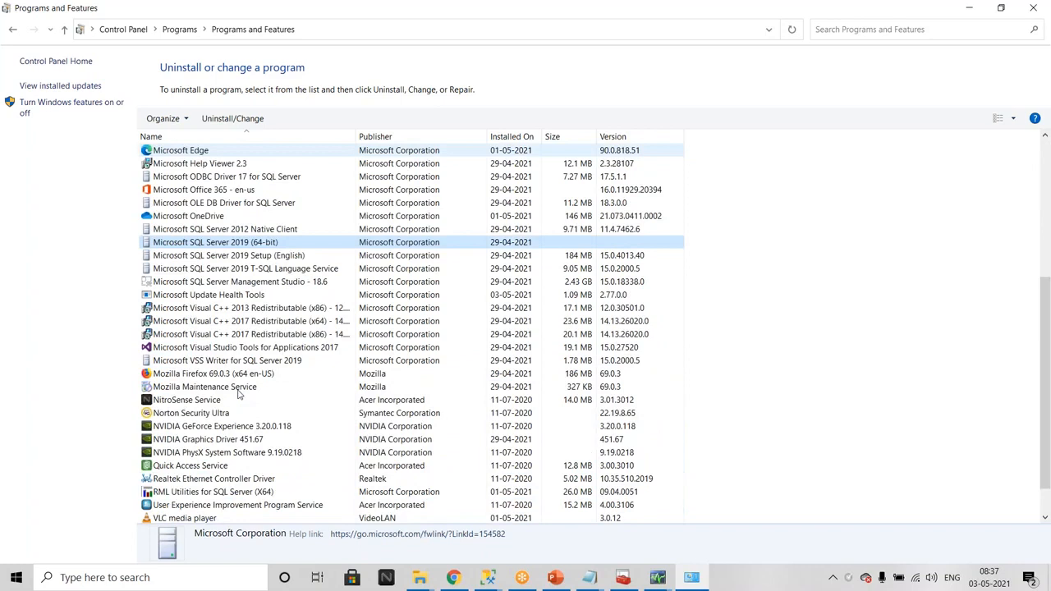
scroll(238, 394, down, 1)
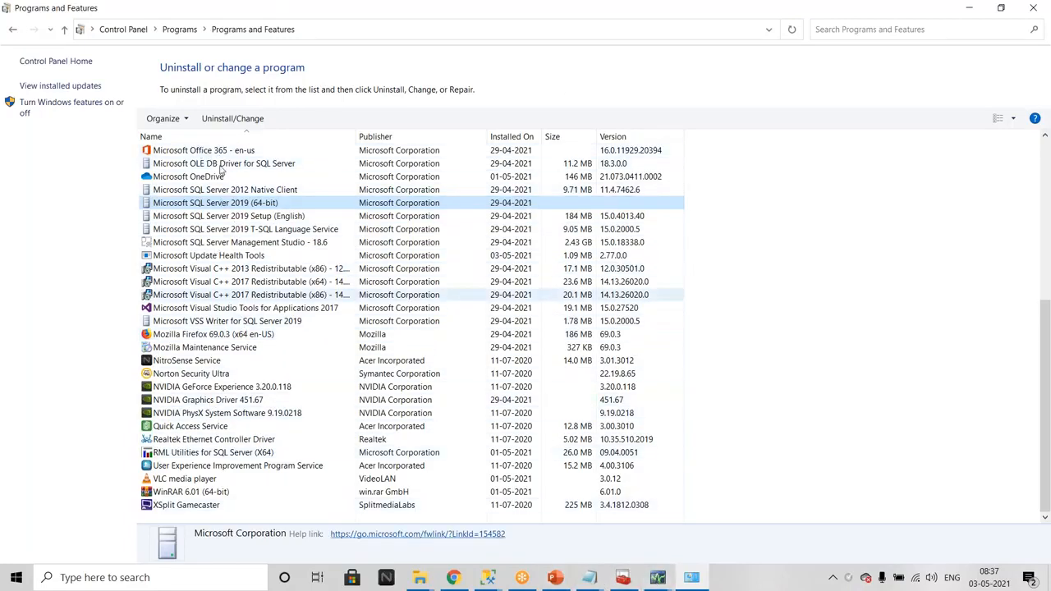
Step: Switch to the Snapshot Agent window of ADWORKS2014-TRANPUB and copy the AgentThreadProcWrapper error line containing MSSQL_REPL55012
click(657, 577)
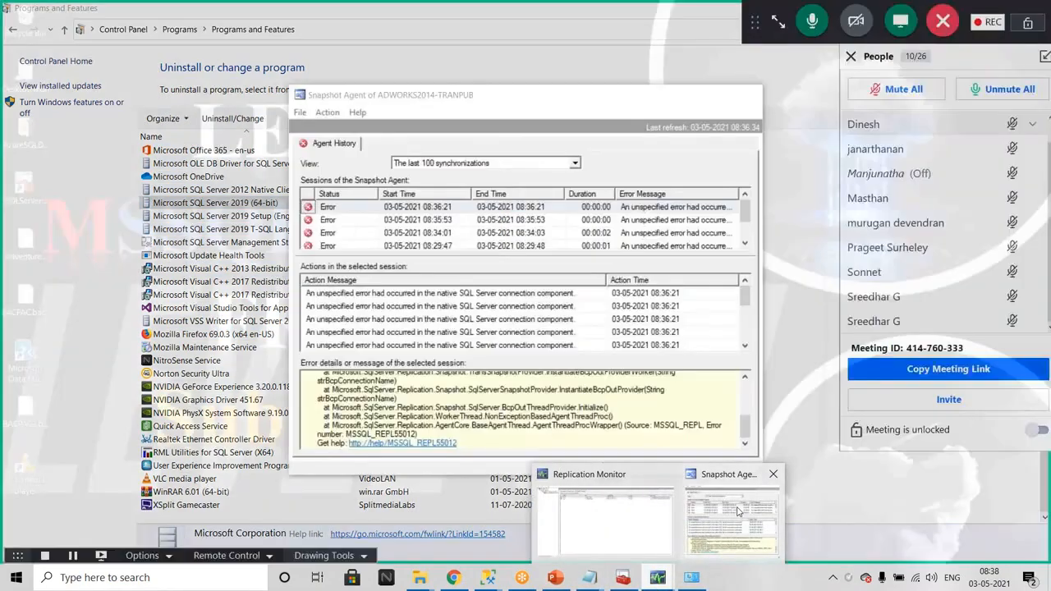
click(738, 513)
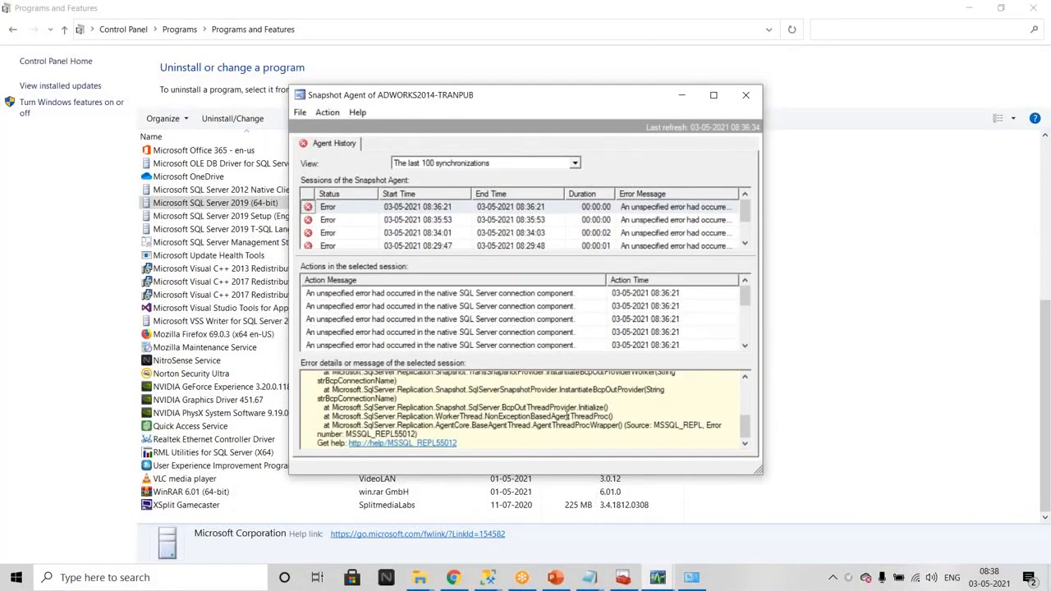
drag(464, 439, 346, 443)
click(602, 428)
drag(428, 432, 332, 426)
key(ctrl+c)
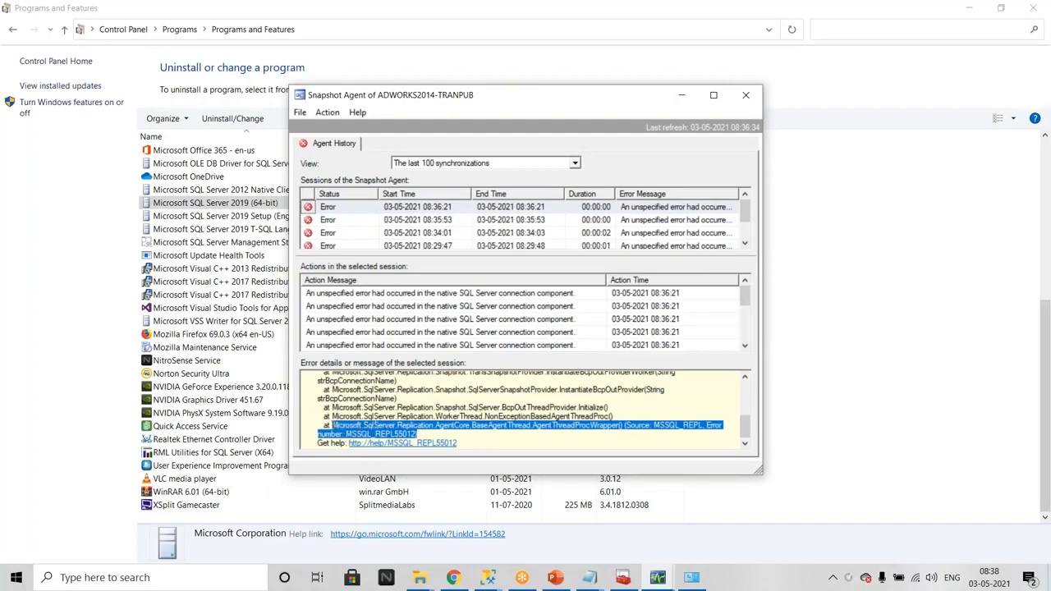
Step: Switch to Chrome, open Google in a new tab and search for the copied MSSQL_REPL55012 error text
click(453, 578)
click(349, 12)
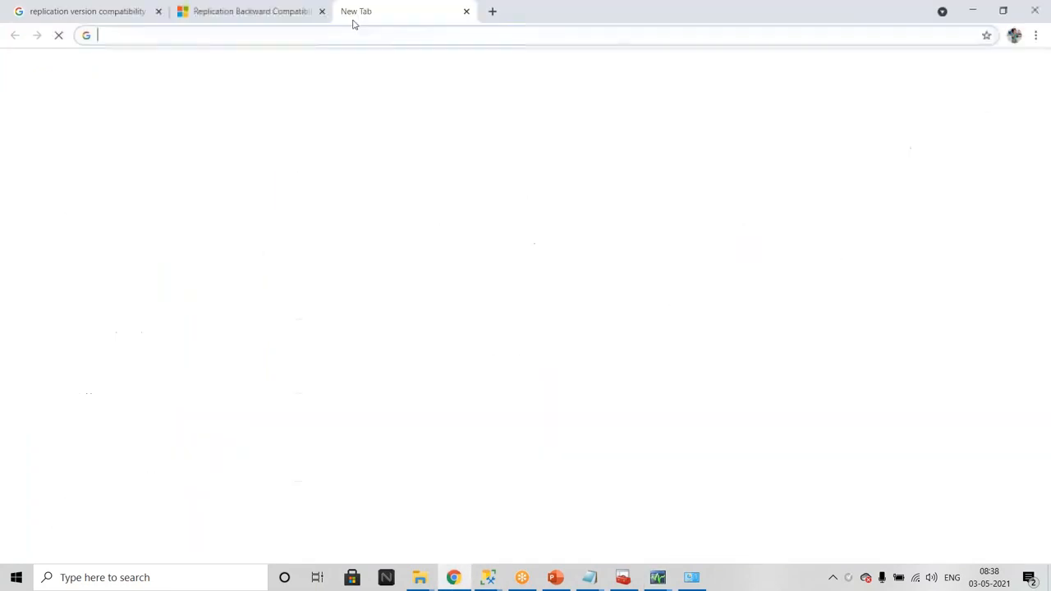
text(goo)
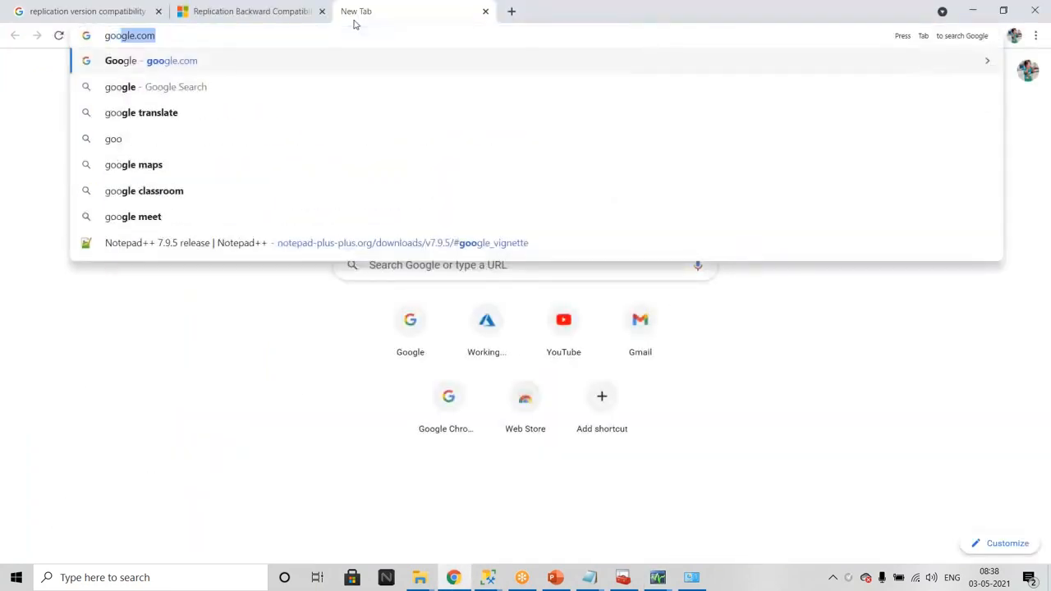
key(Return)
key(ctrl+v)
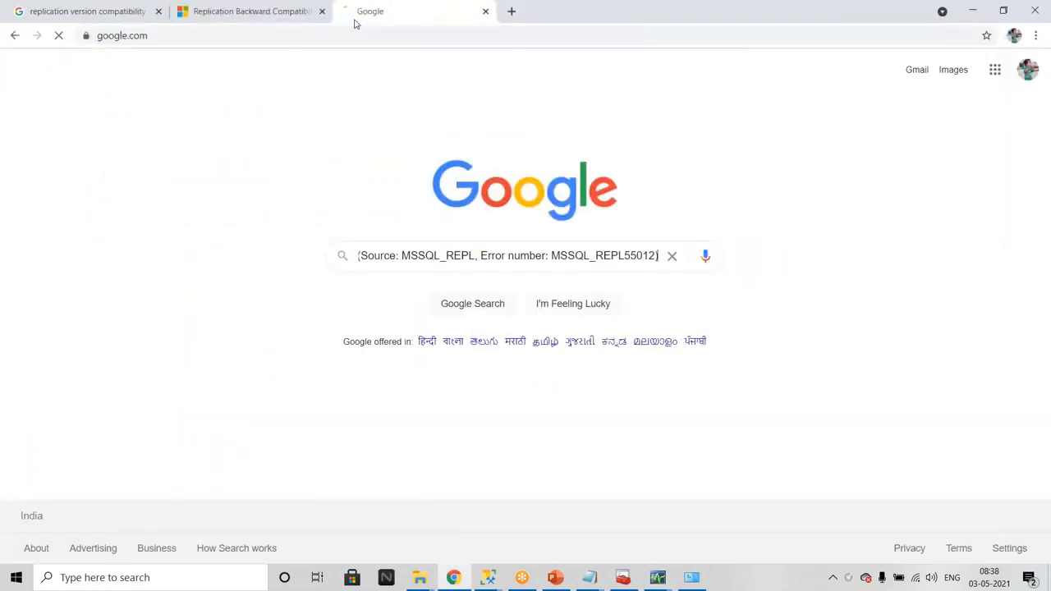
key(Return)
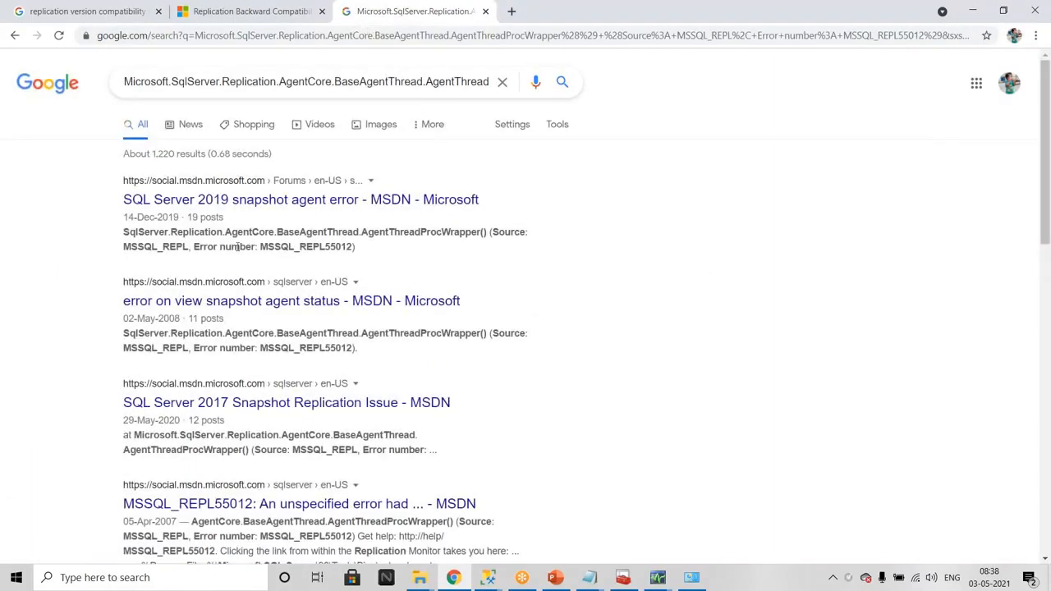
Step: Open the MSDN results on the SQL Server 2019 snapshot agent error, snapshot agent status and SQL Server 2017 replication issue in separate tabs
right_click(200, 205)
click(247, 212)
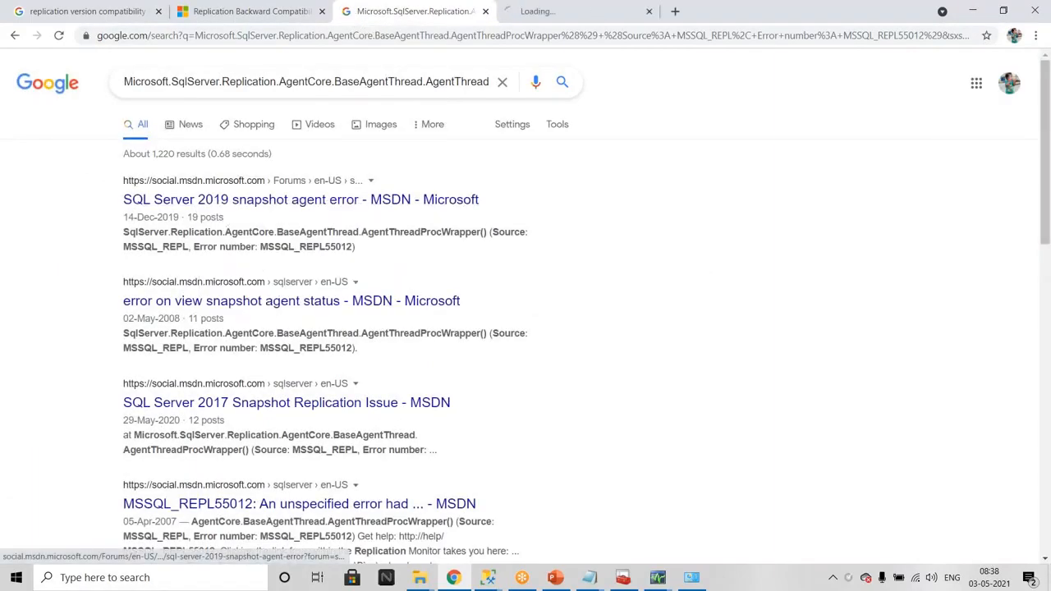
right_click(223, 301)
click(251, 307)
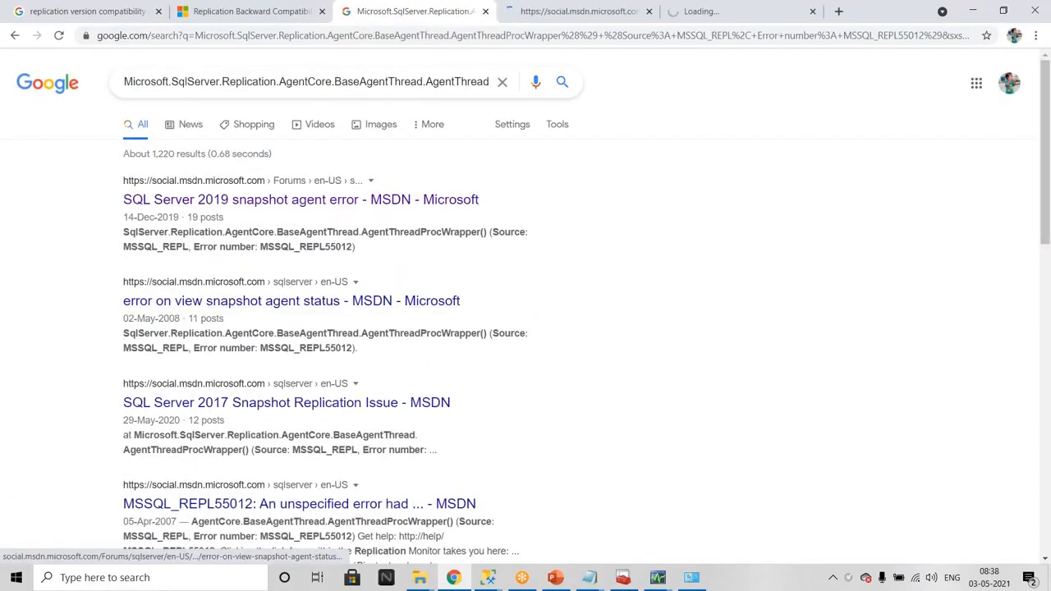
right_click(315, 412)
click(328, 420)
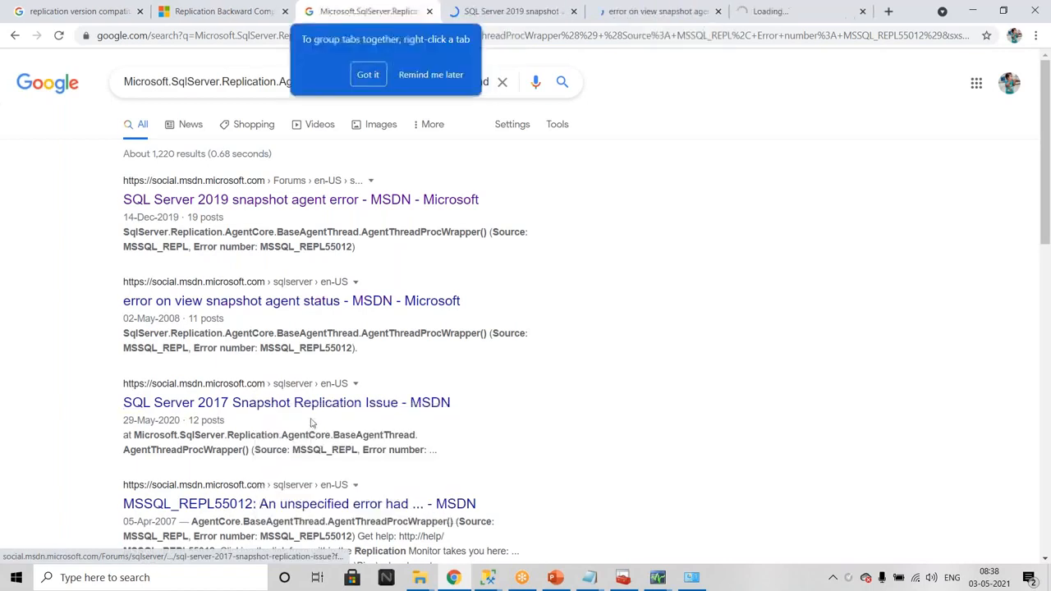
scroll(311, 423, down, 3)
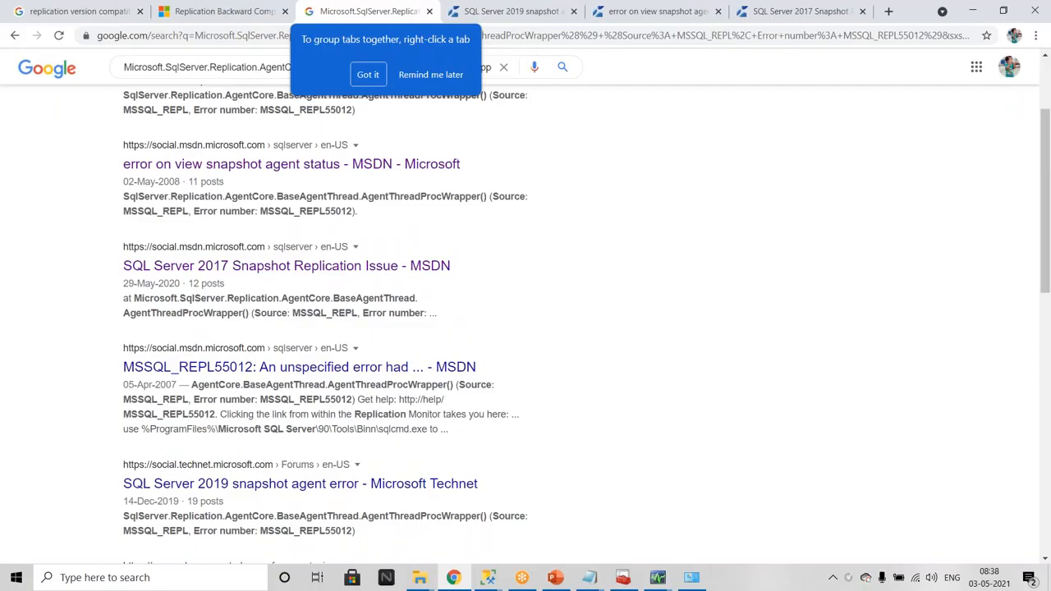
Step: Read the question and first reply in the "SQL Server 2019 snapshot agent error" thread
click(532, 13)
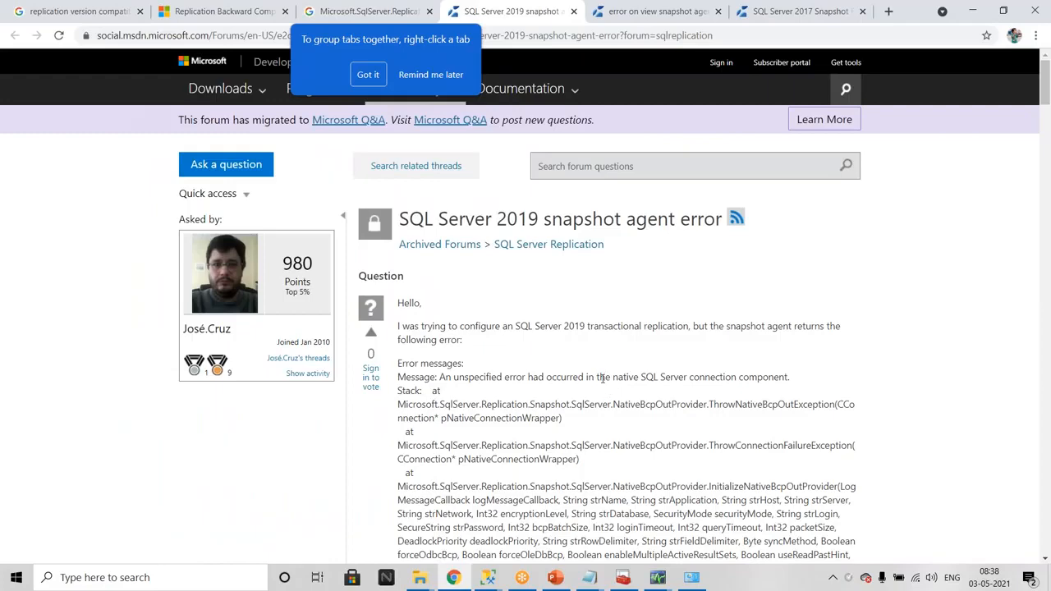
scroll(603, 378, down, 4)
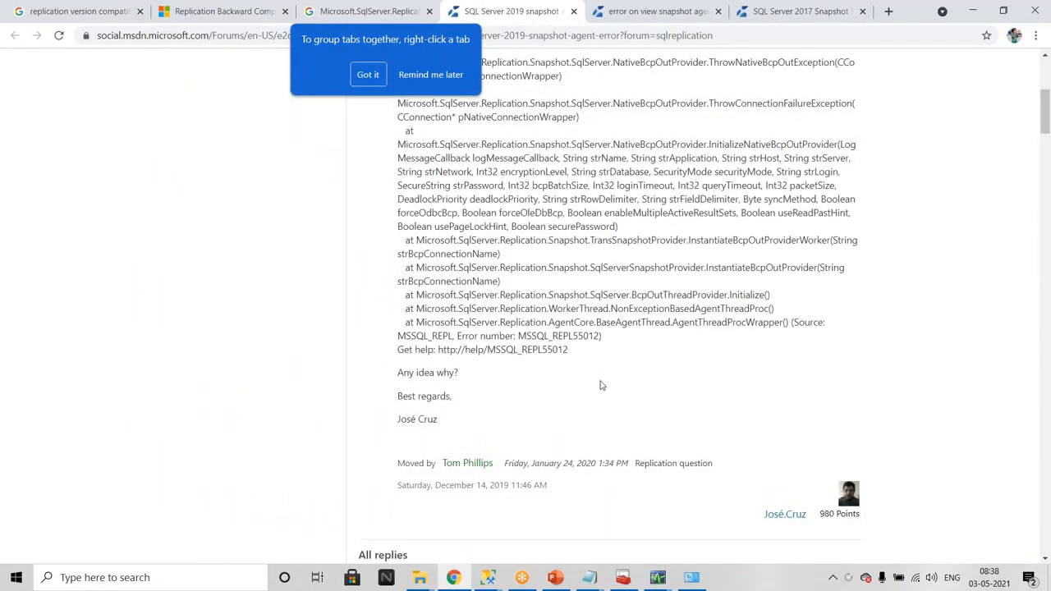
scroll(602, 386, down, 3)
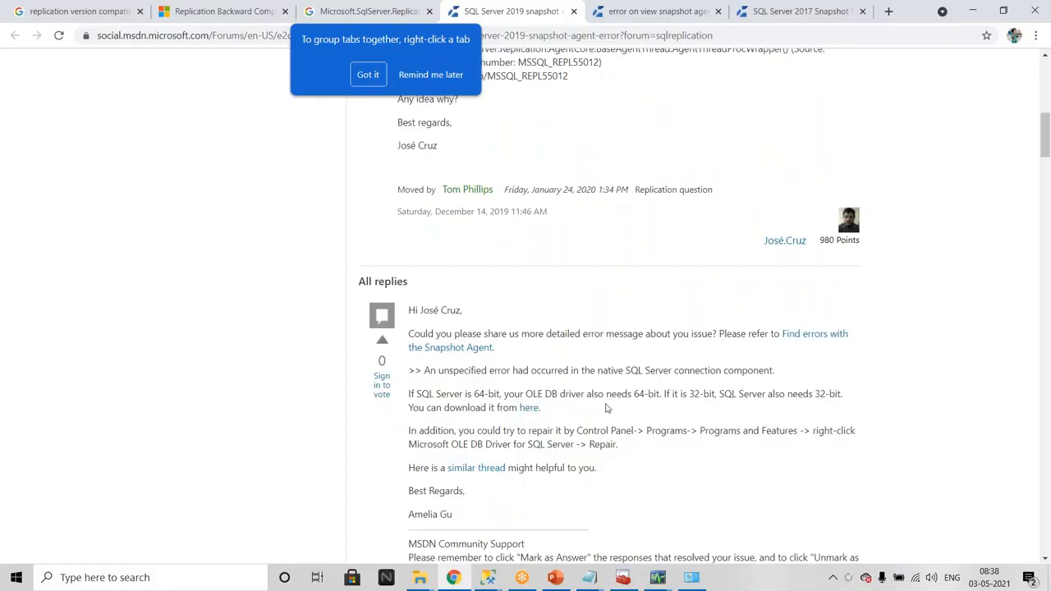
Step: Switch to Programs and Features and check the Microsoft OLE DB Driver for SQL Server entry and the neighbouring SQL Server components
click(690, 579)
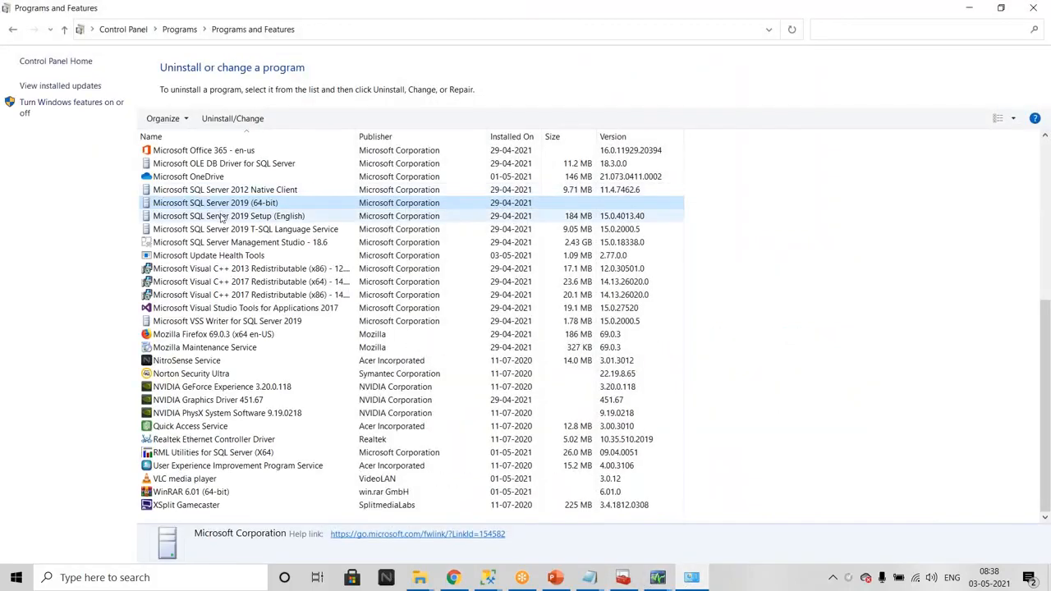
click(234, 166)
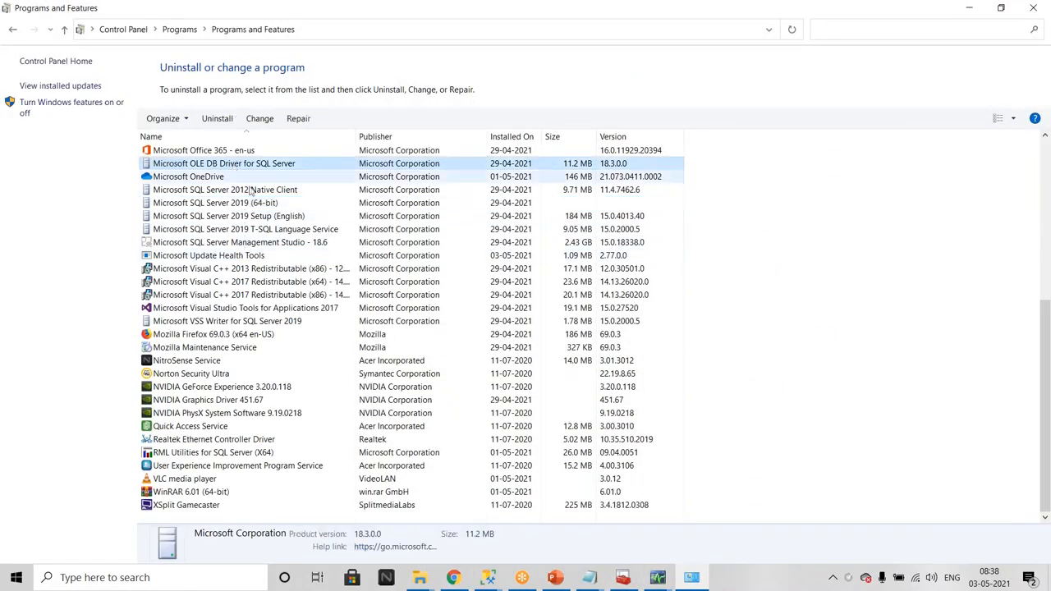
scroll(491, 322, up, 3)
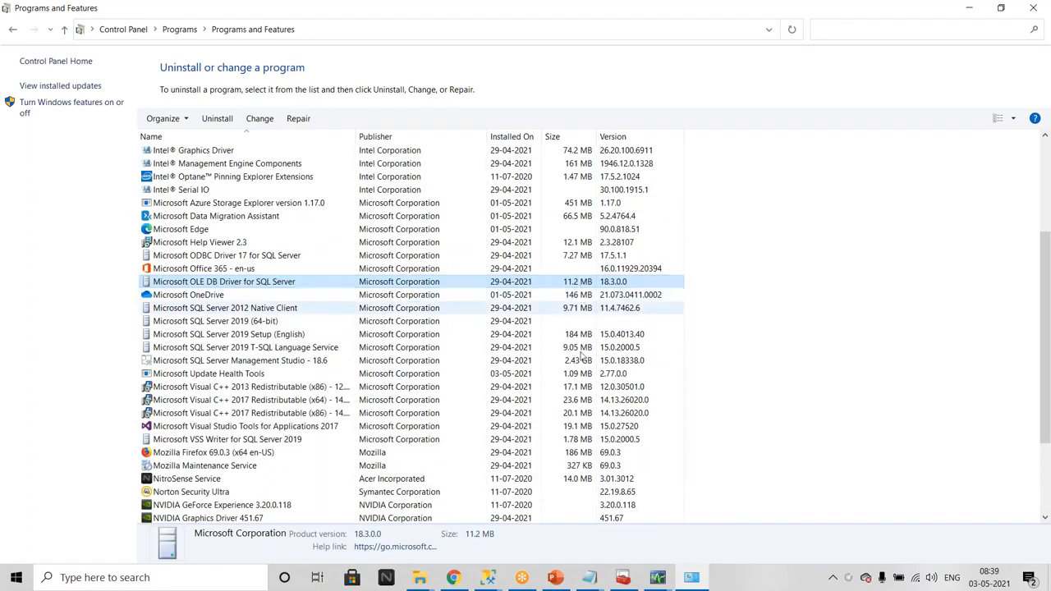
Step: Return to the forum thread in Chrome and open the first reply's OLE DB driver download link in a new tab
click(453, 577)
scroll(553, 386, down, 2)
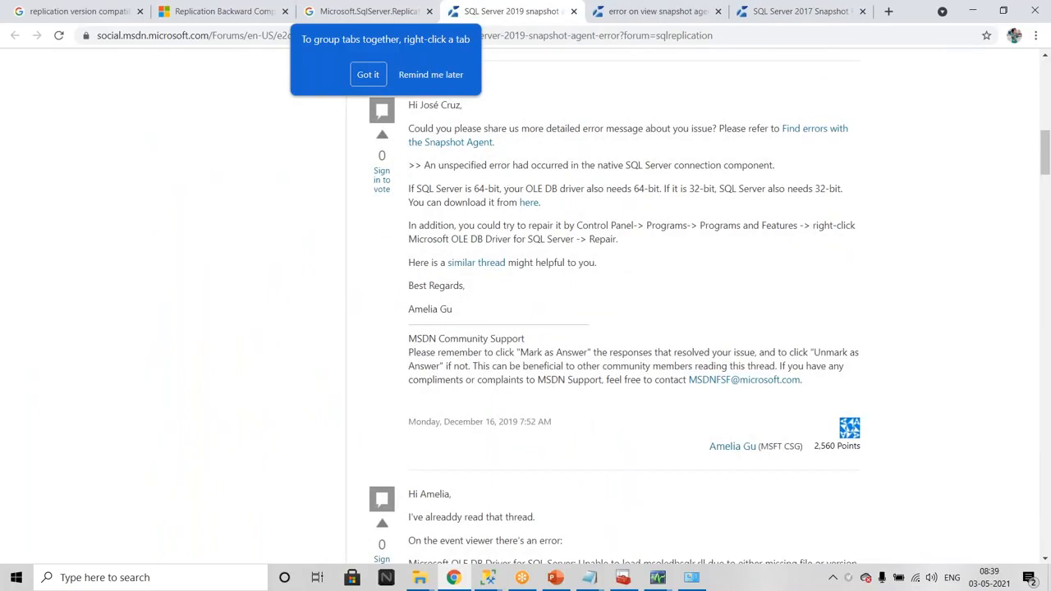
right_click(532, 206)
click(561, 220)
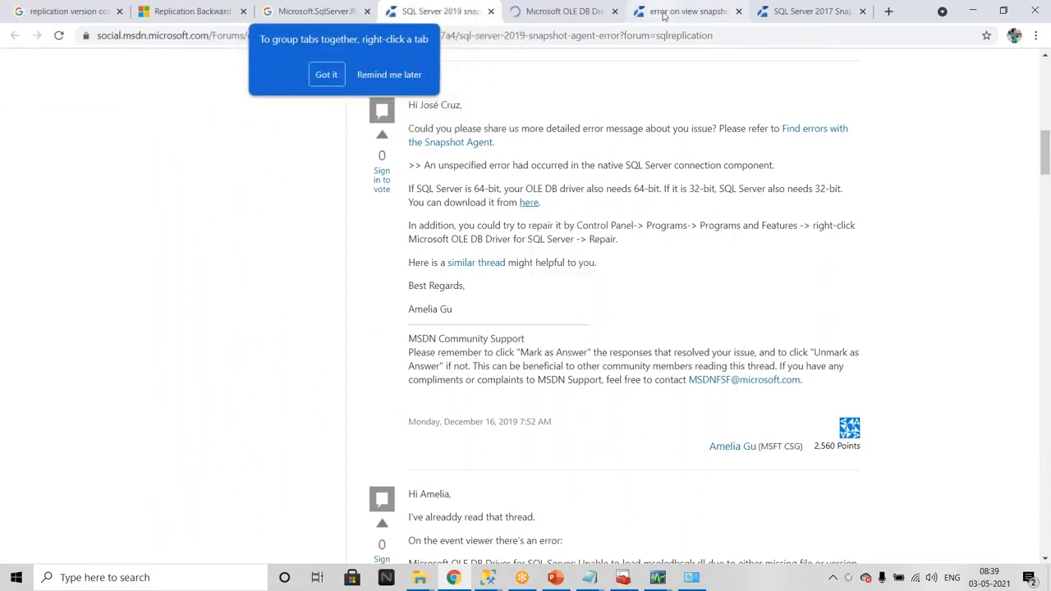
Step: Read the replies in the "error on view snapshot agent status" thread about connection, permission and snapshot folder access causes
click(664, 13)
scroll(755, 365, down, 15)
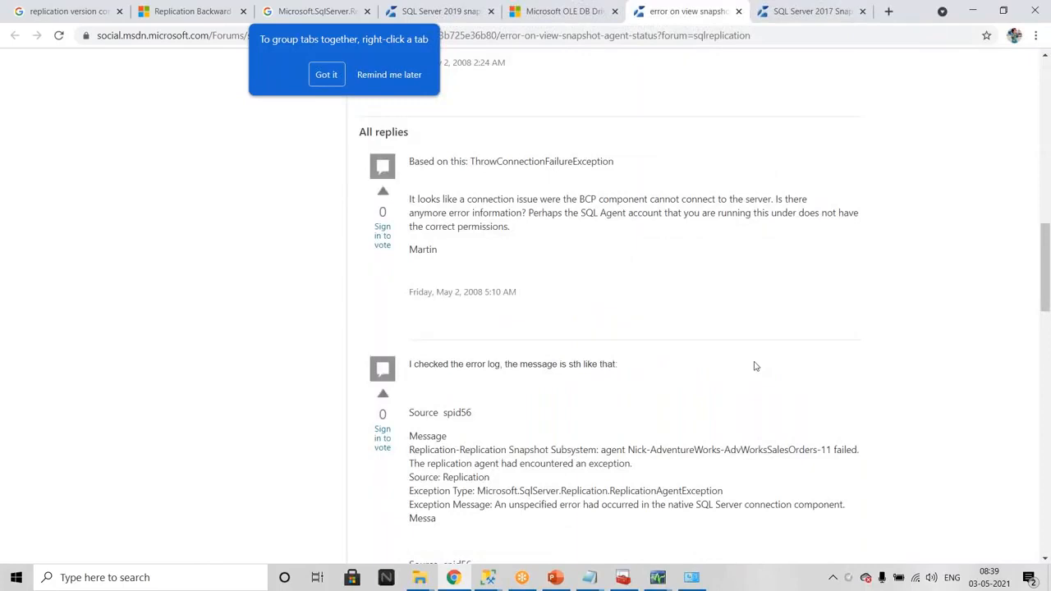
scroll(755, 367, down, 10)
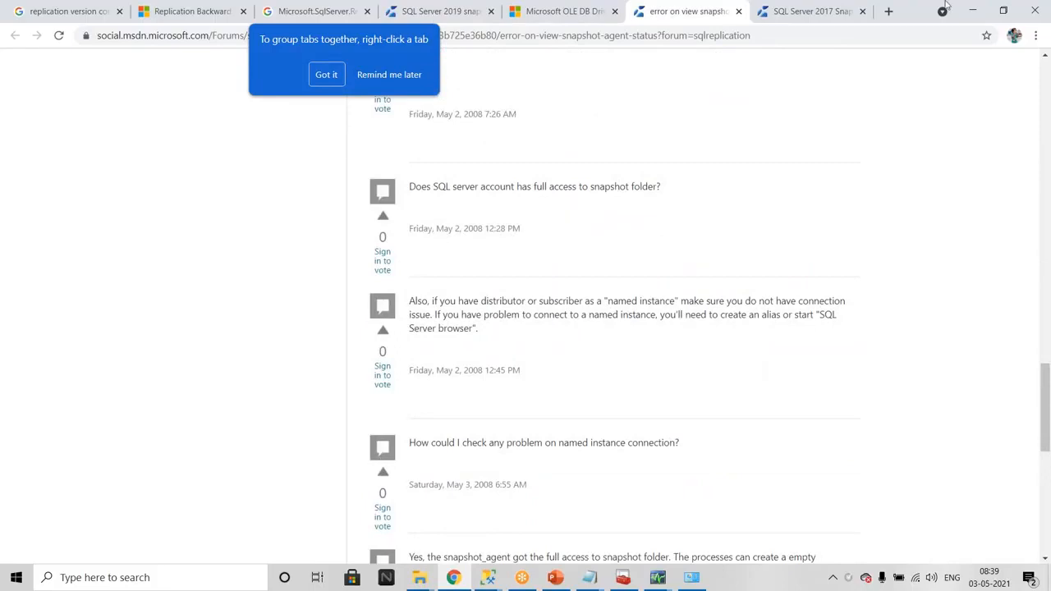
click(854, 61)
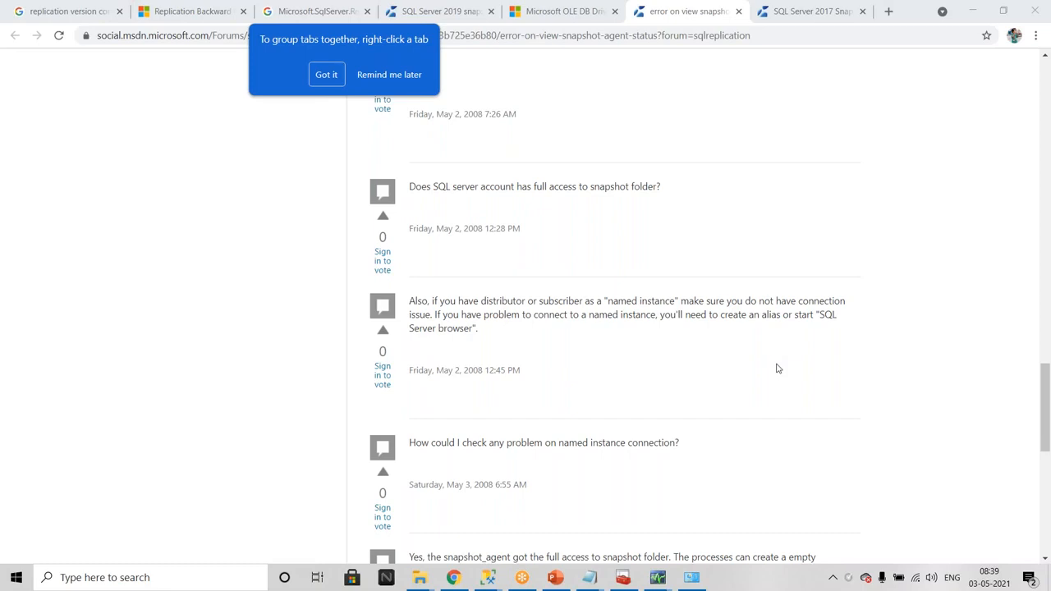
scroll(778, 369, up, 3)
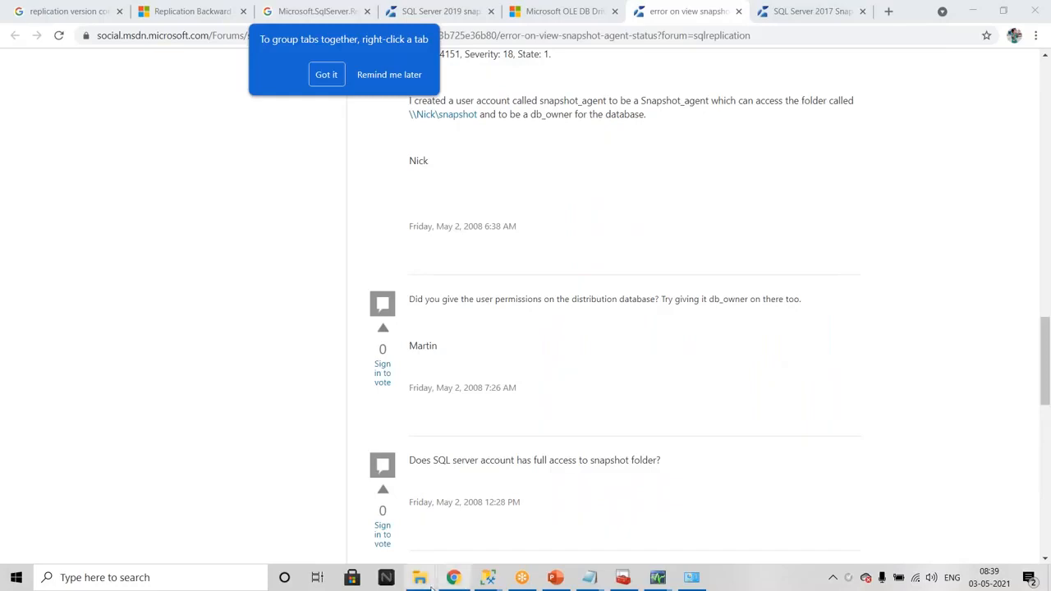
Step: Switch to File Explorer, go up to the MSSQL folder of MSSQL15.NODE2 and open the properties of its repldata folder
mouse_move(419, 577)
click(317, 526)
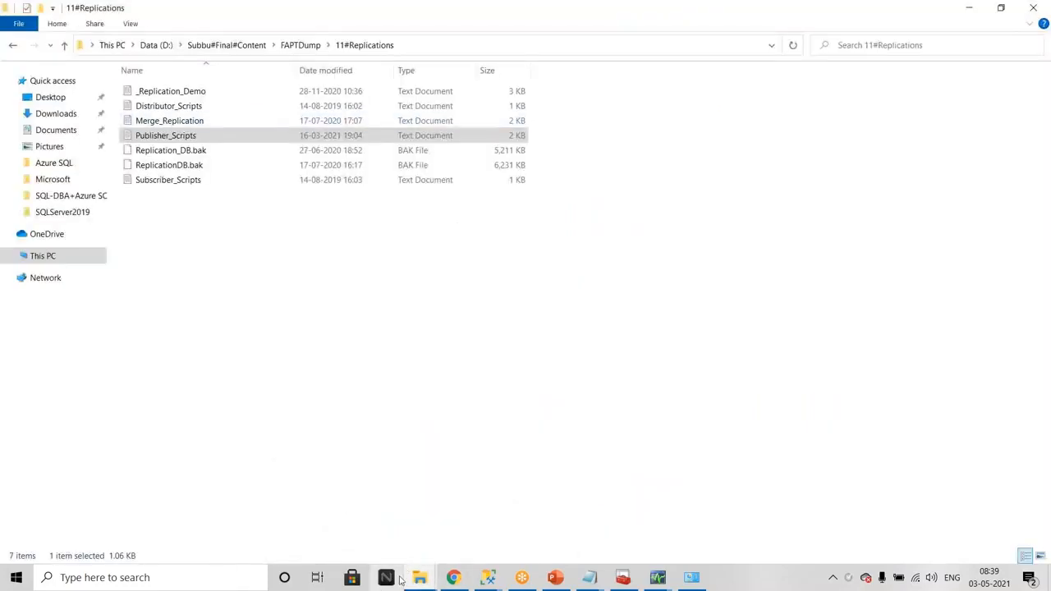
click(488, 512)
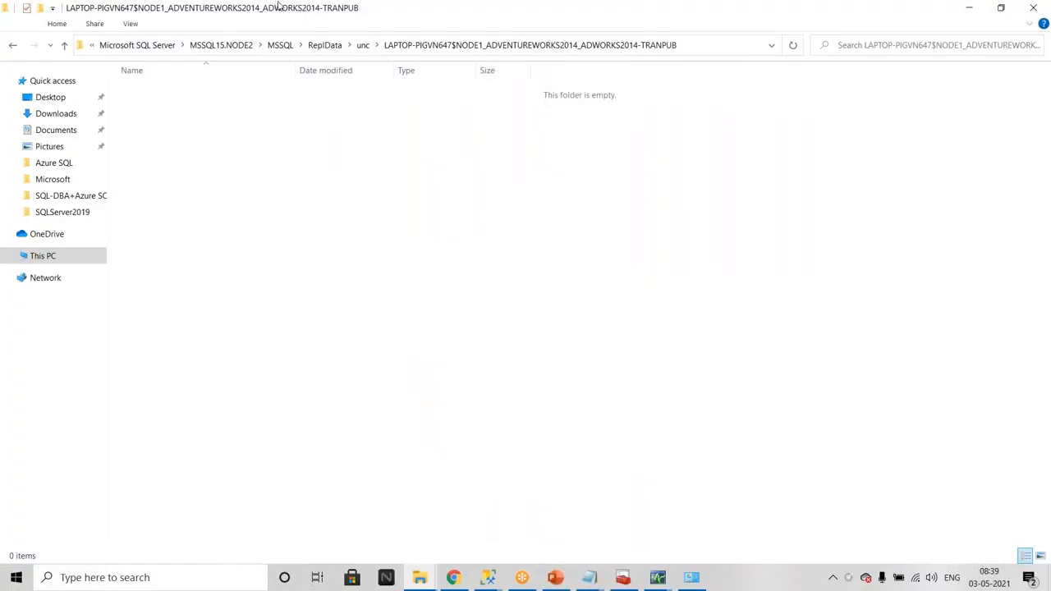
click(309, 49)
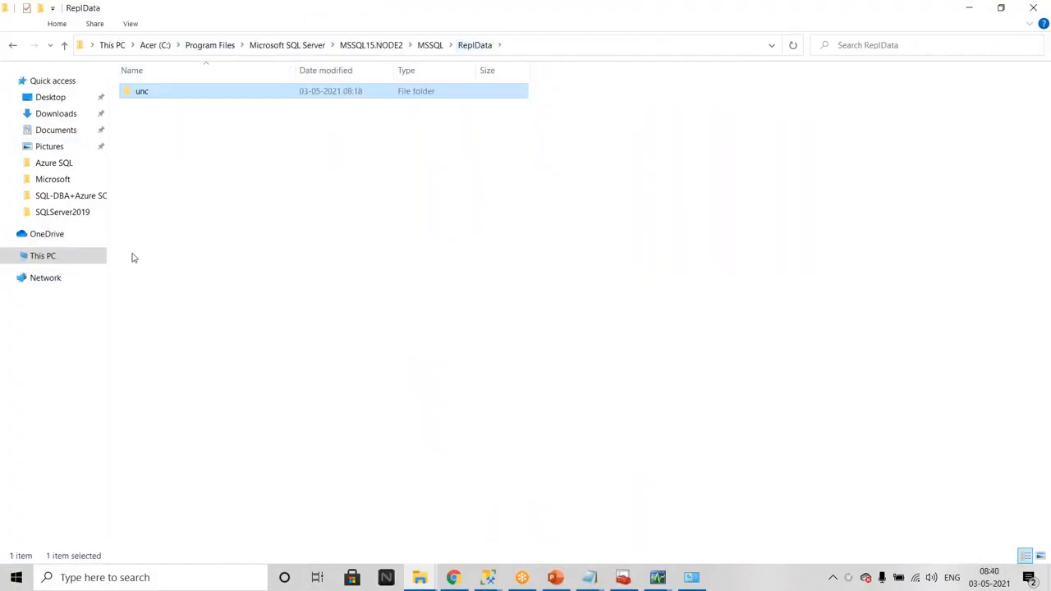
click(427, 48)
right_click(160, 182)
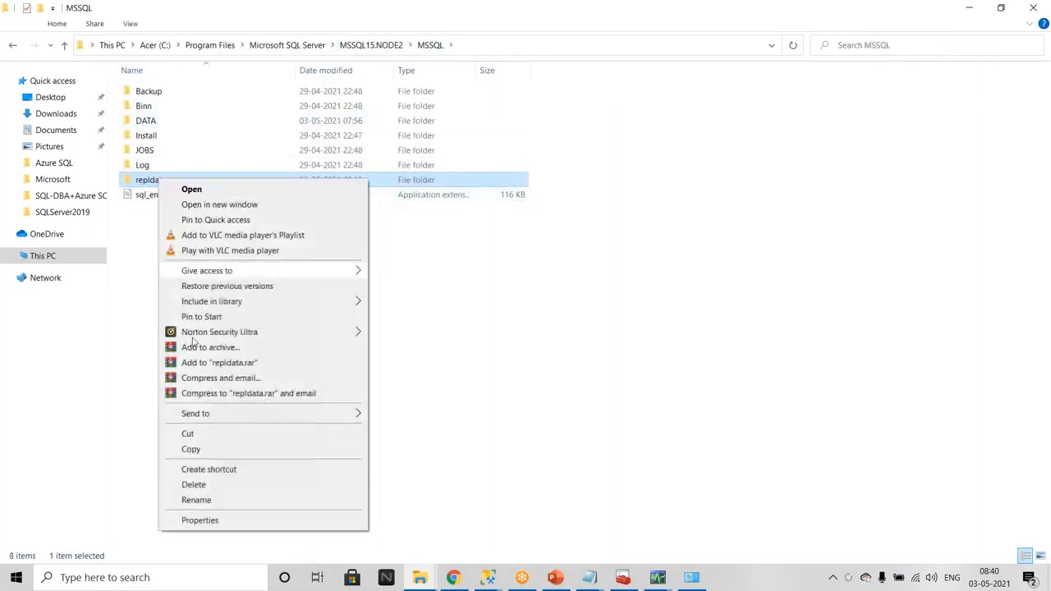
click(202, 519)
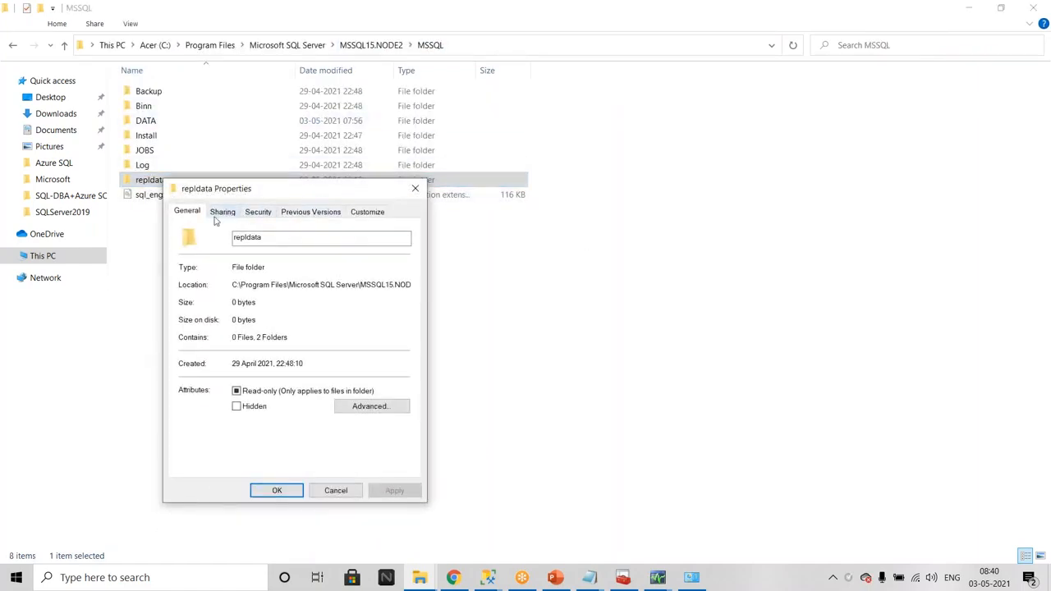
Step: Check the repldata folder's security permissions for the personal user account and MSSQL$NODE2
click(258, 215)
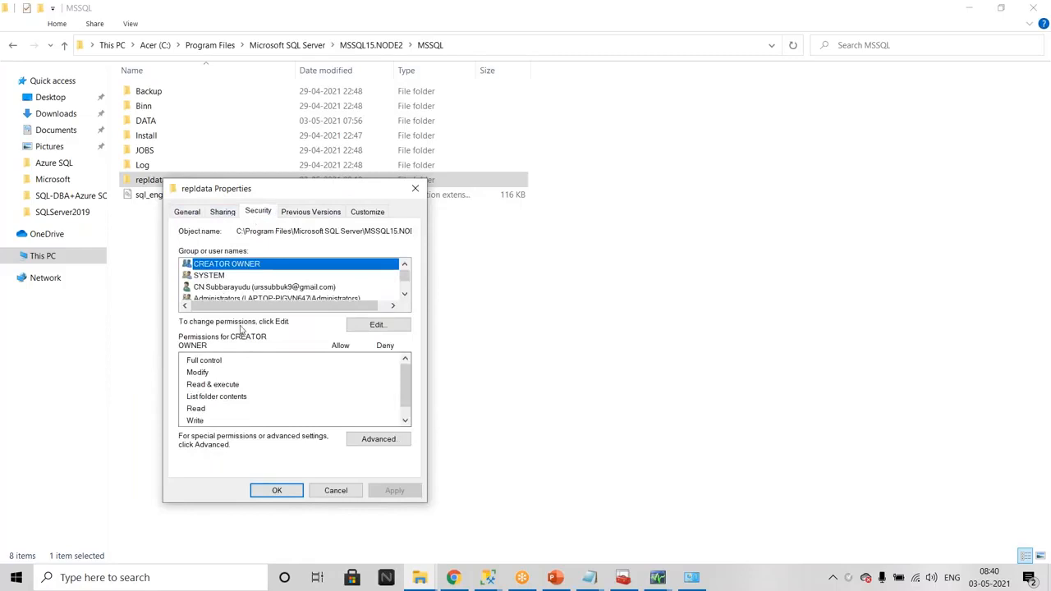
scroll(282, 279, down, 1)
click(289, 266)
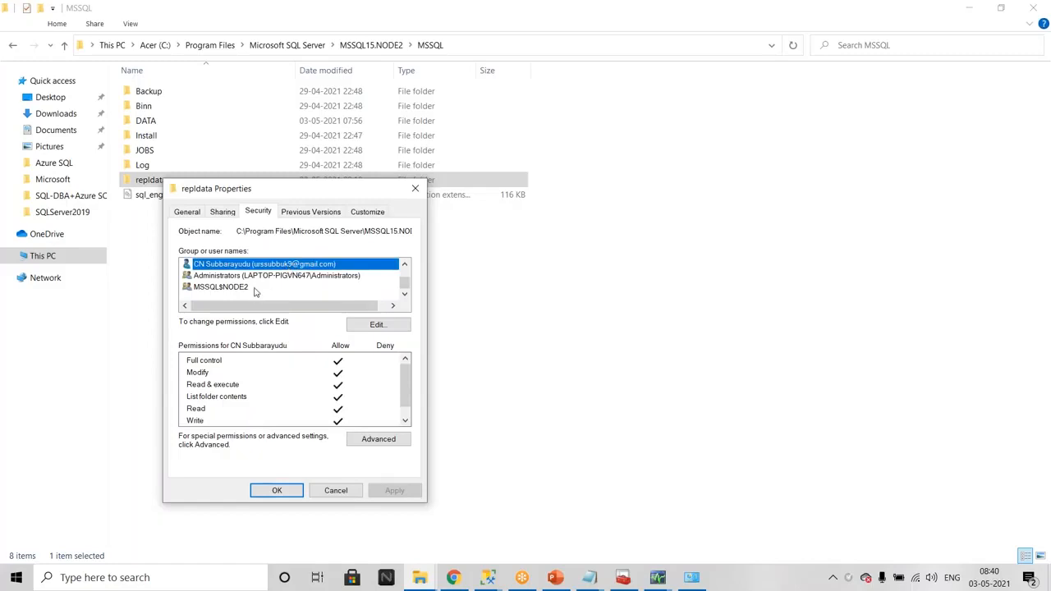
click(234, 290)
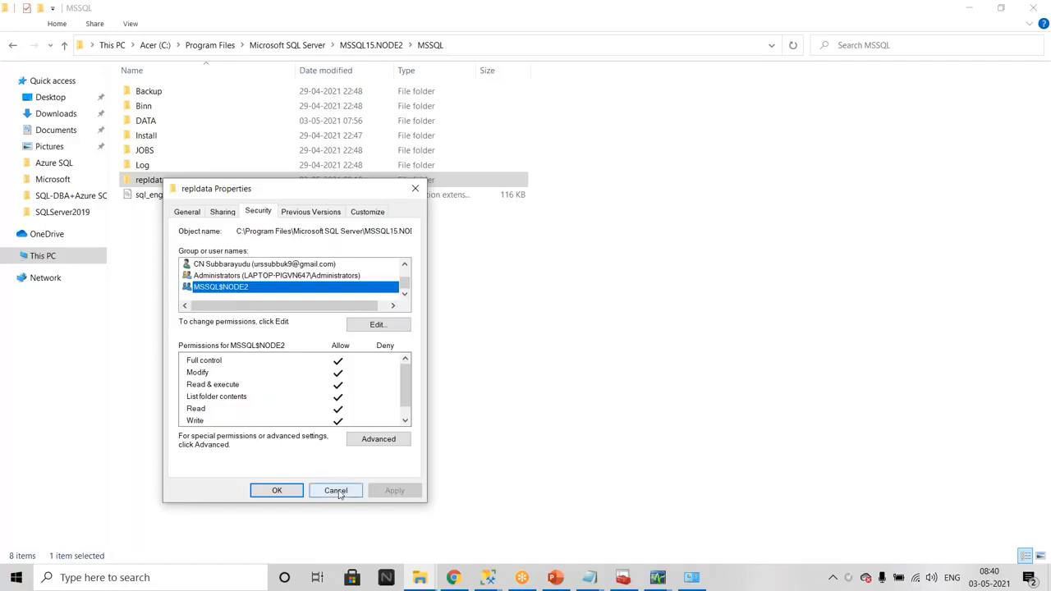
Step: Open the repldata permissions for editing, review the MSSQL$NODE2, Administrators and personal user account entries, and leave without changes
click(382, 328)
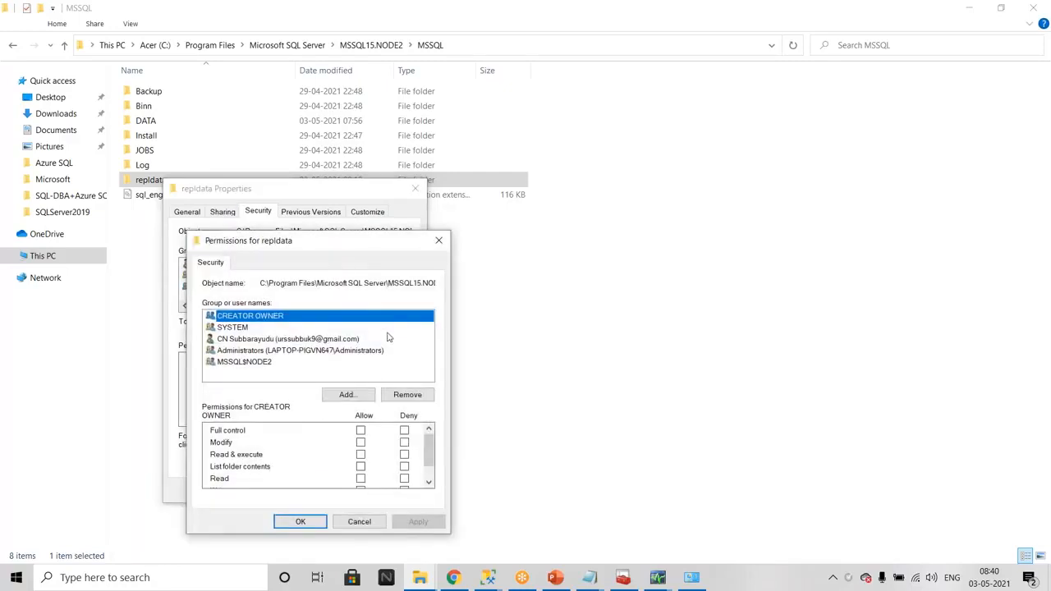
click(257, 363)
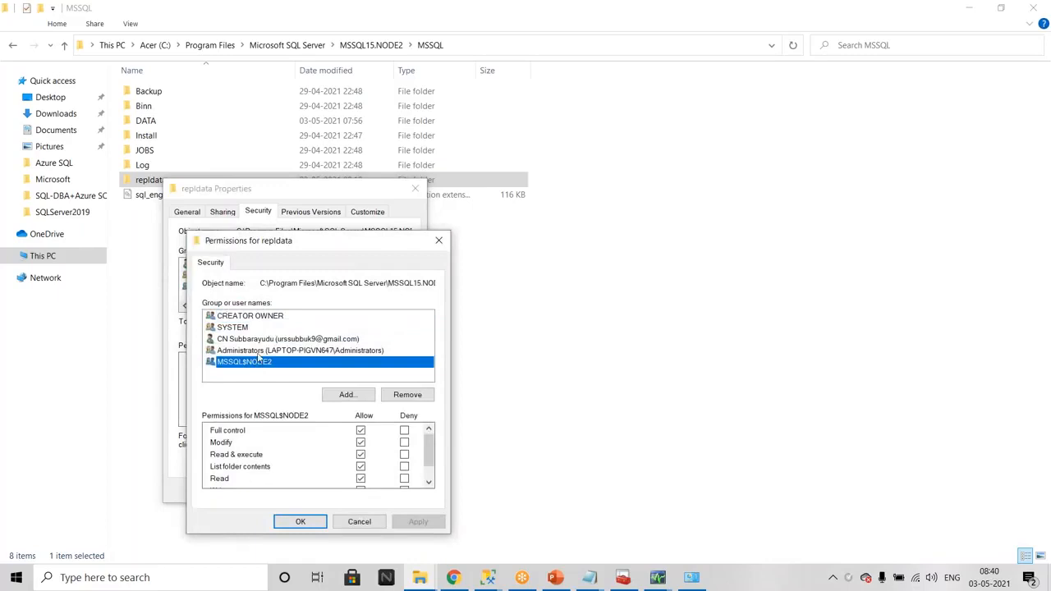
click(257, 352)
click(265, 340)
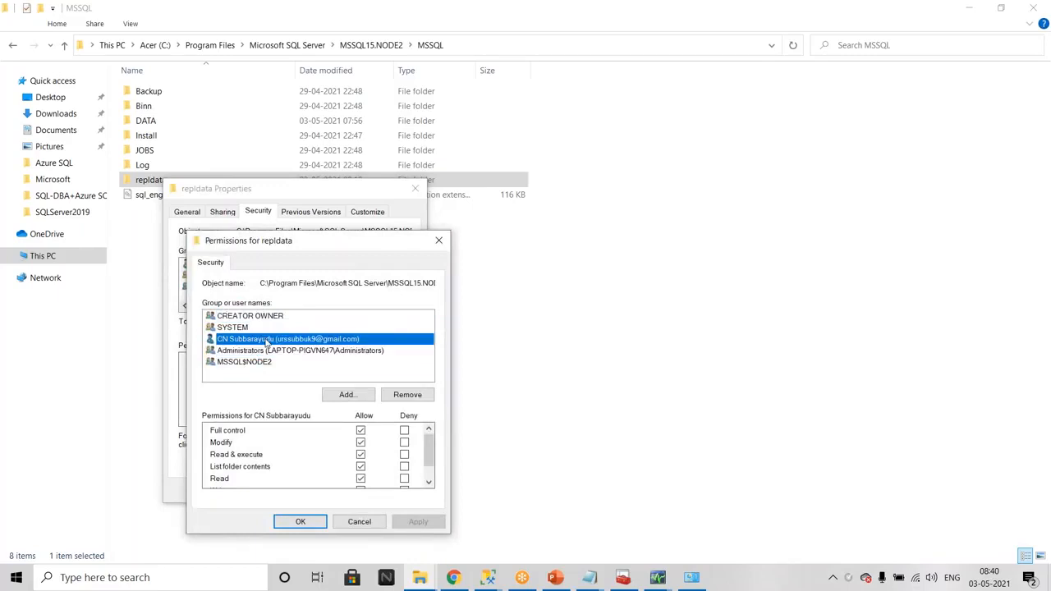
click(353, 524)
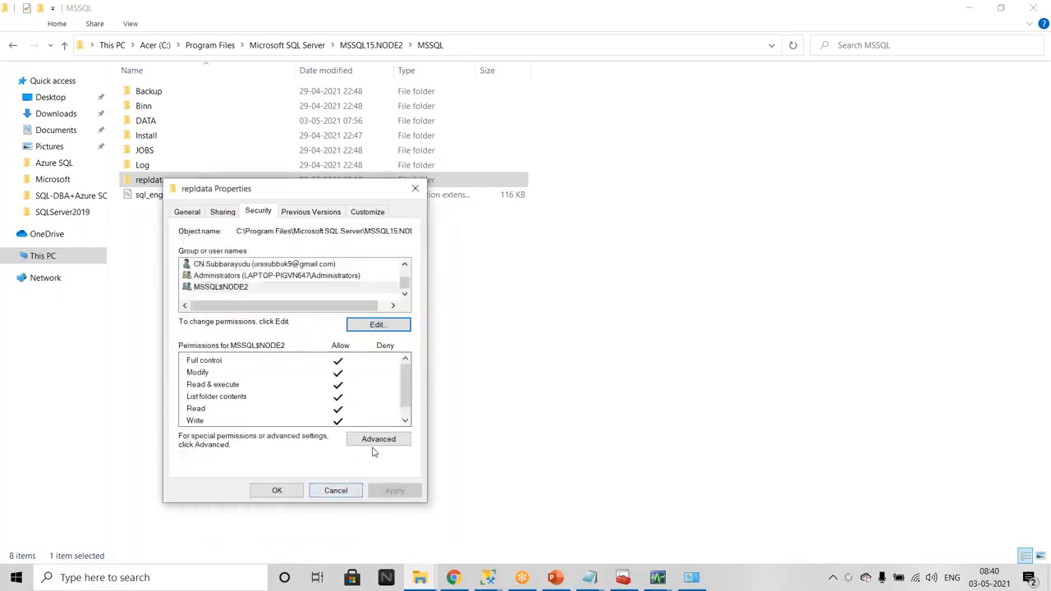
Step: Review the permission entries in the advanced security settings for repldata and close the folder's properties
click(371, 439)
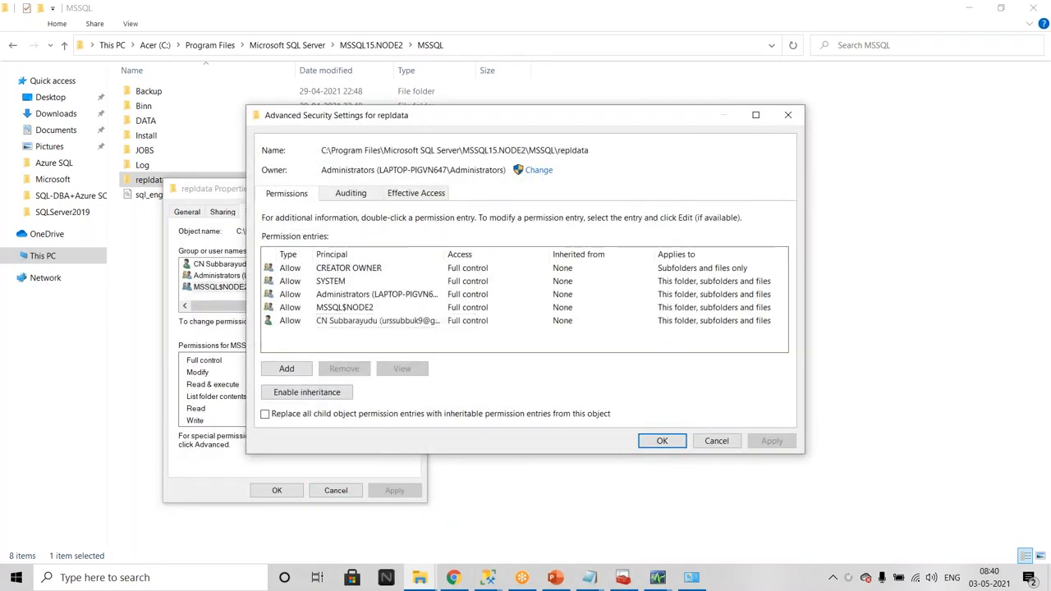
click(715, 441)
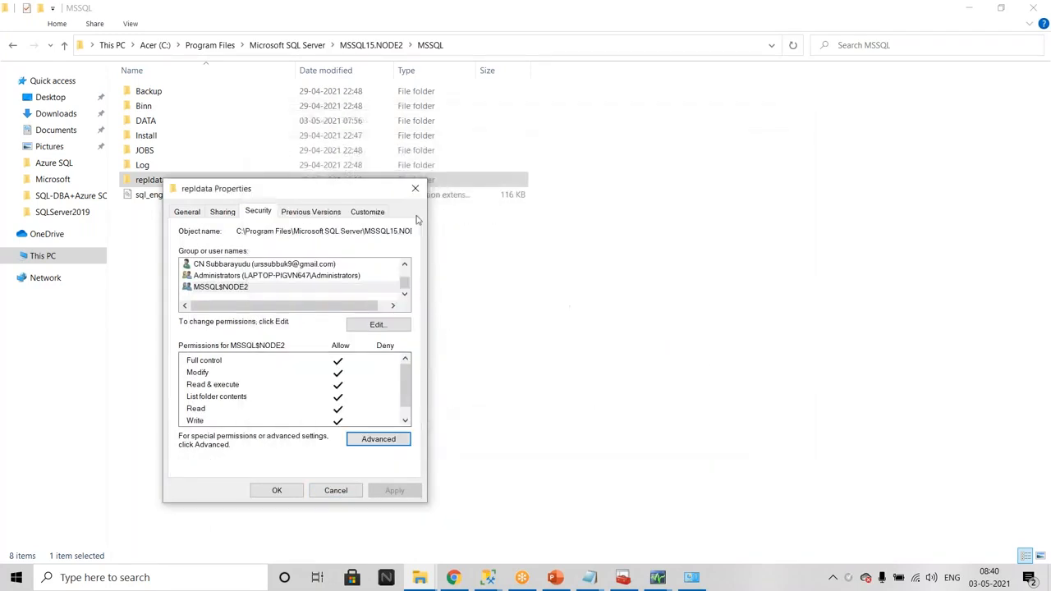
click(416, 190)
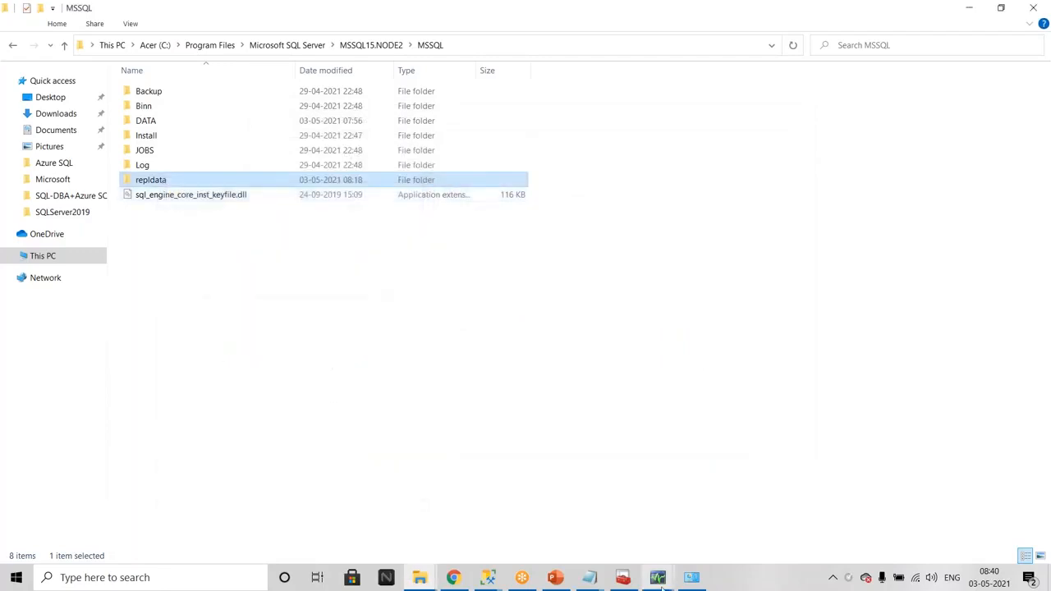
Step: Return to Chrome and read the remaining replies in the "error on view snapshot agent status" thread
click(453, 577)
scroll(756, 396, down, 3)
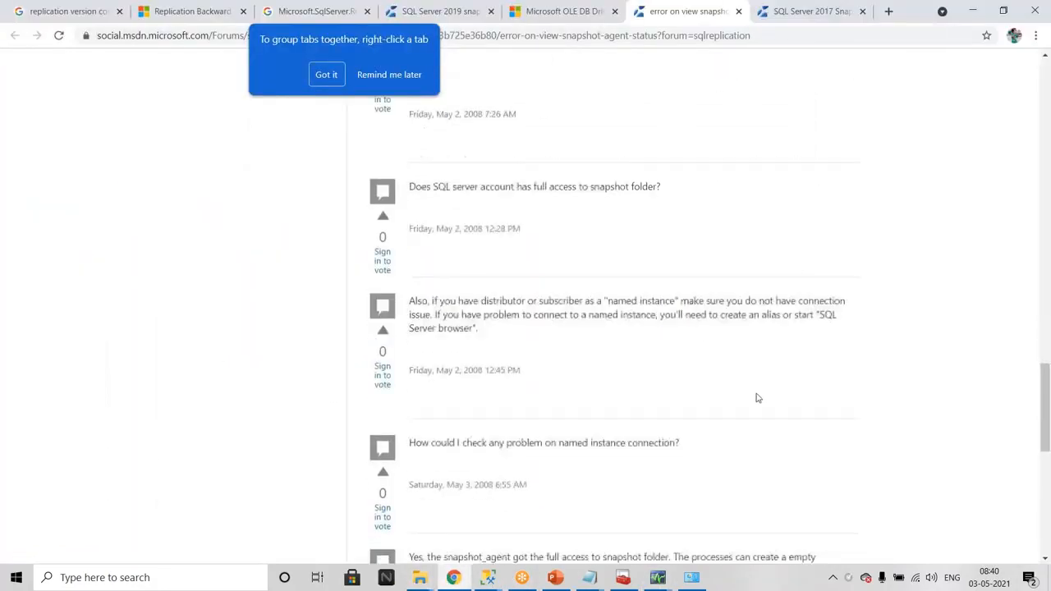
scroll(756, 397, down, 5)
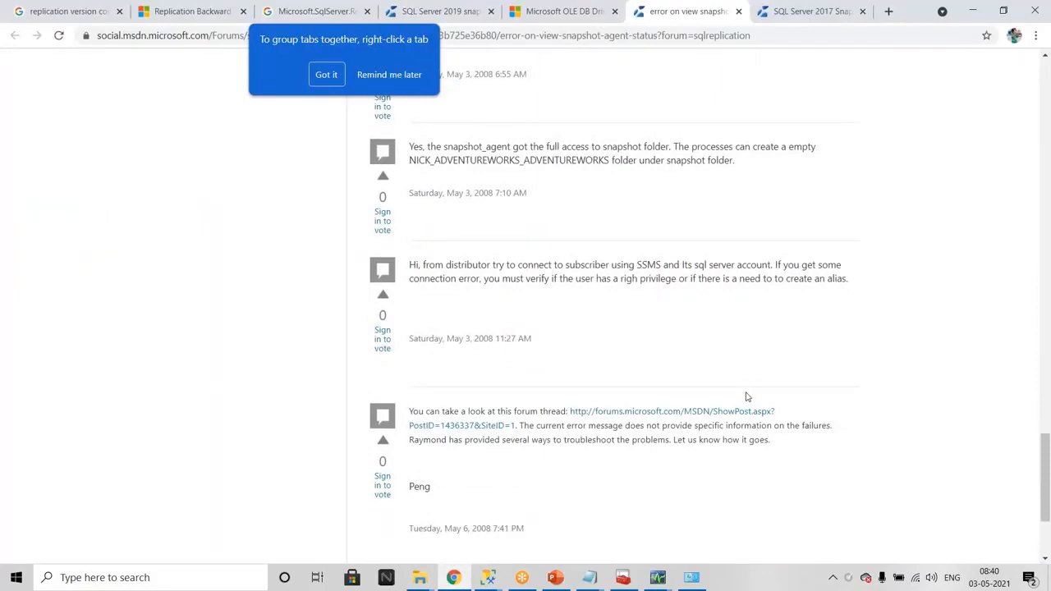
scroll(747, 398, down, 2)
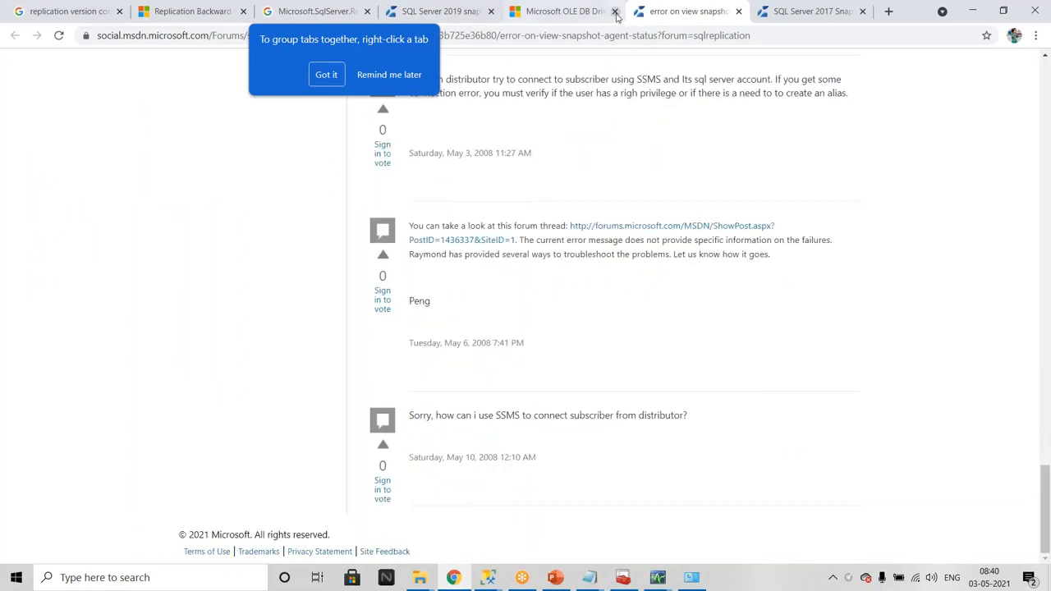
Step: Skim the Microsoft OLE DB Driver for SQL Server documentation and the follow-up replies in the SQL Server 2019 snapshot agent error thread
click(561, 12)
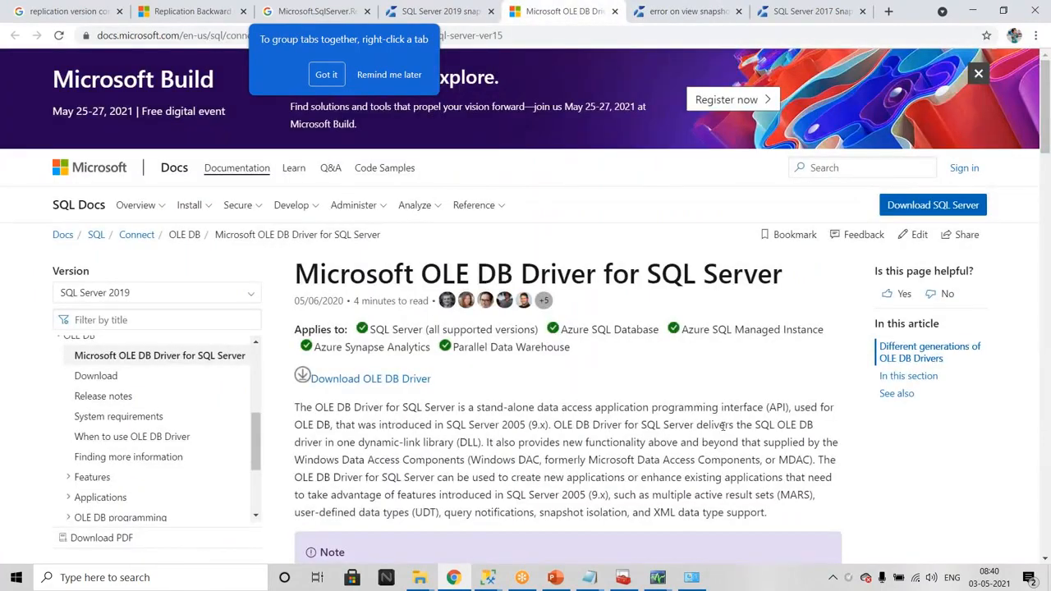
scroll(723, 426, down, 8)
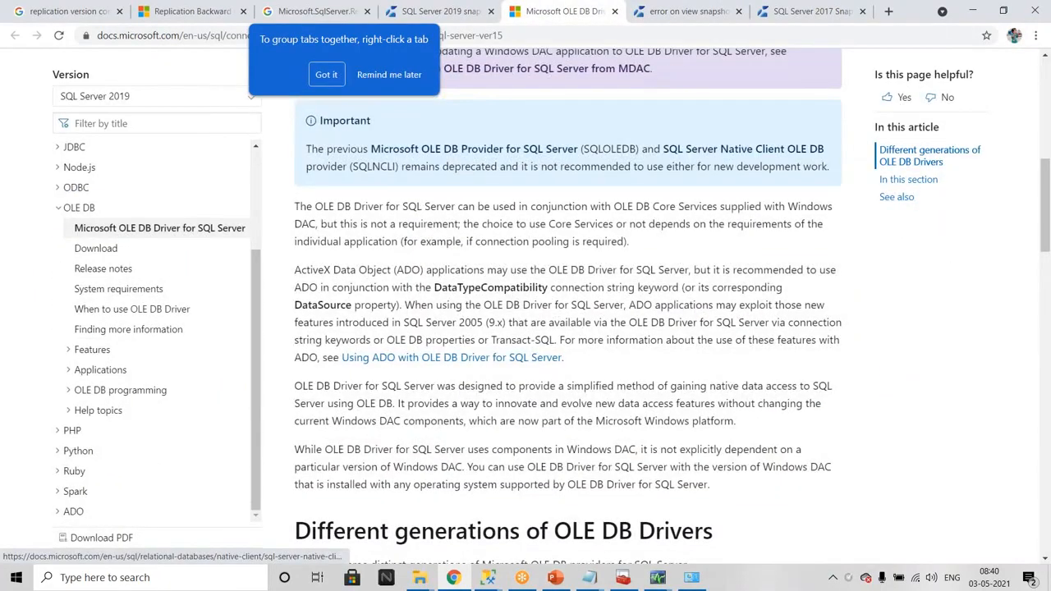
scroll(723, 425, down, 3)
scroll(723, 425, down, 5)
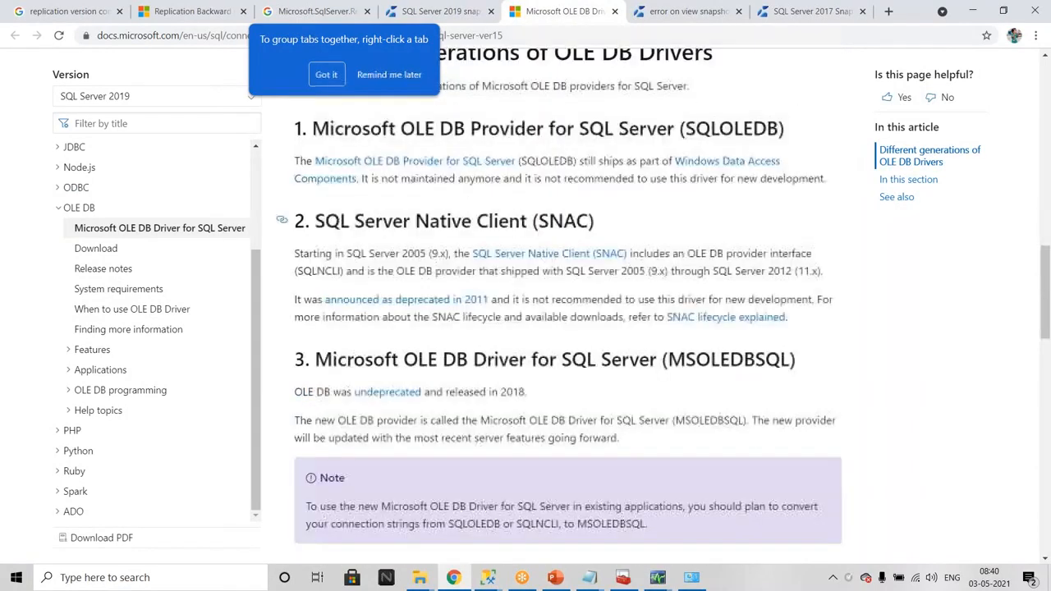
scroll(612, 227, up, 5)
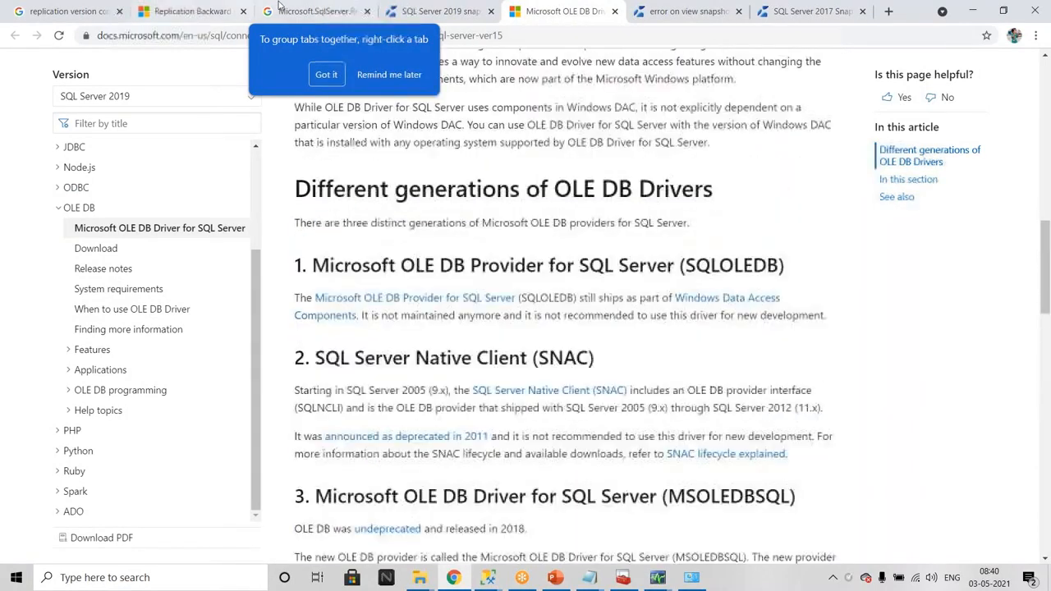
key(ctrl+shift+Tab)
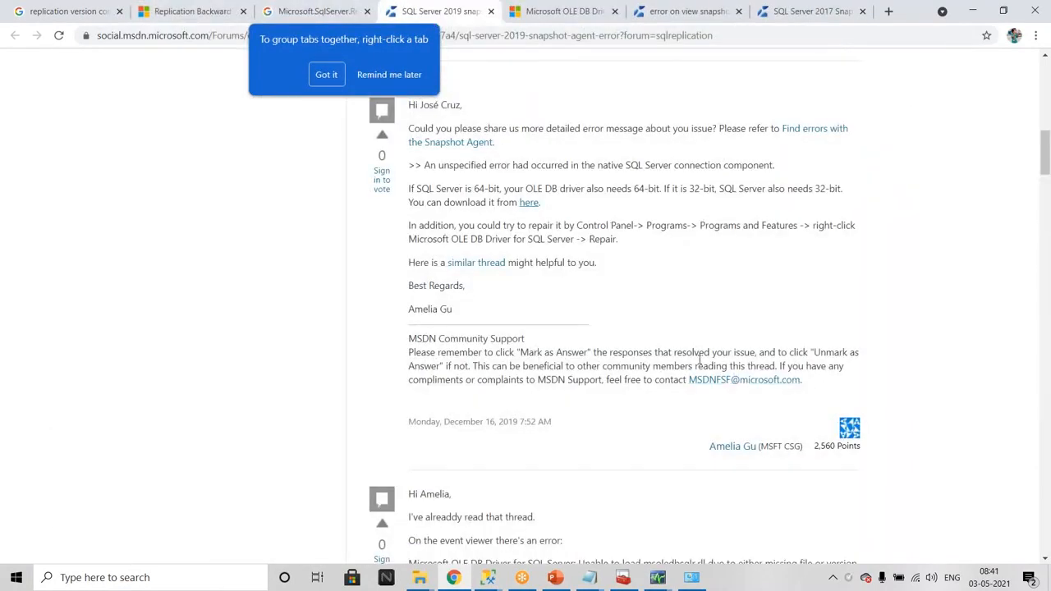
scroll(699, 361, down, 5)
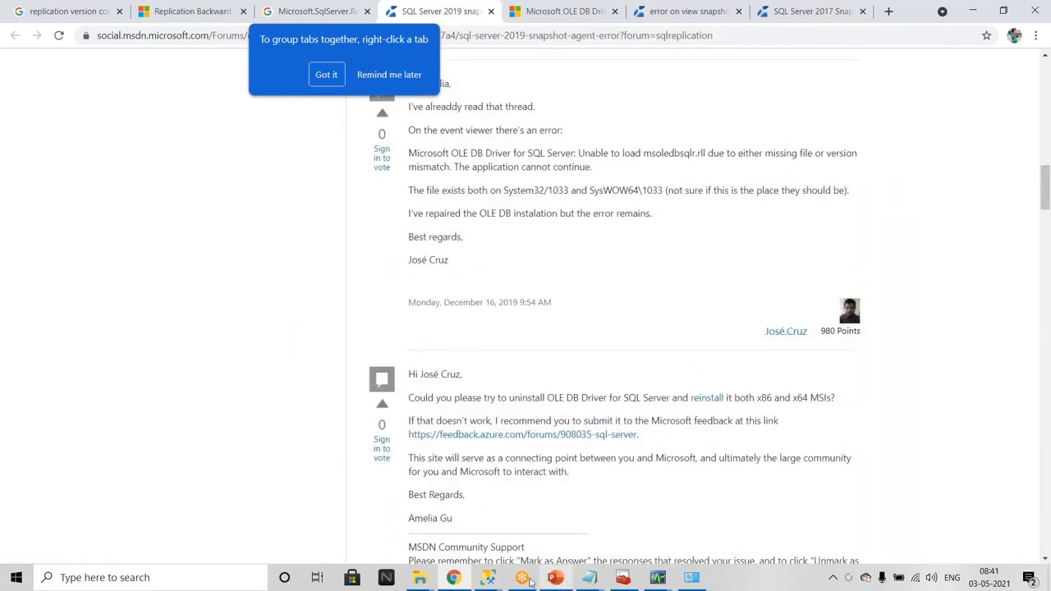
Step: Switch to SQL Server Management Studio, bring up the Snapshot Agent of ADWORKS2014-TRANPUB window and close it
click(492, 578)
click(373, 542)
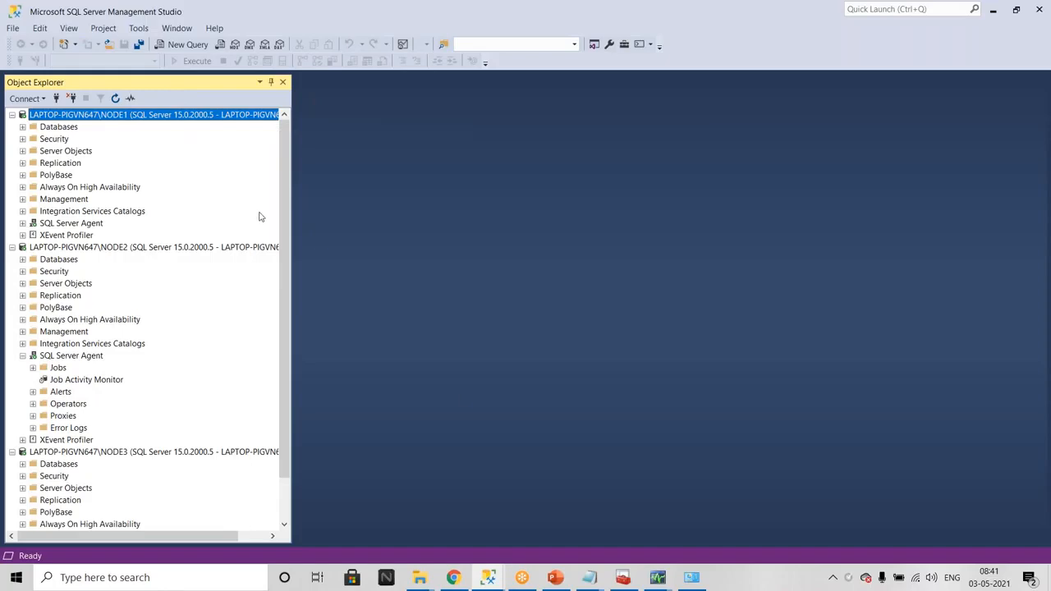
click(658, 577)
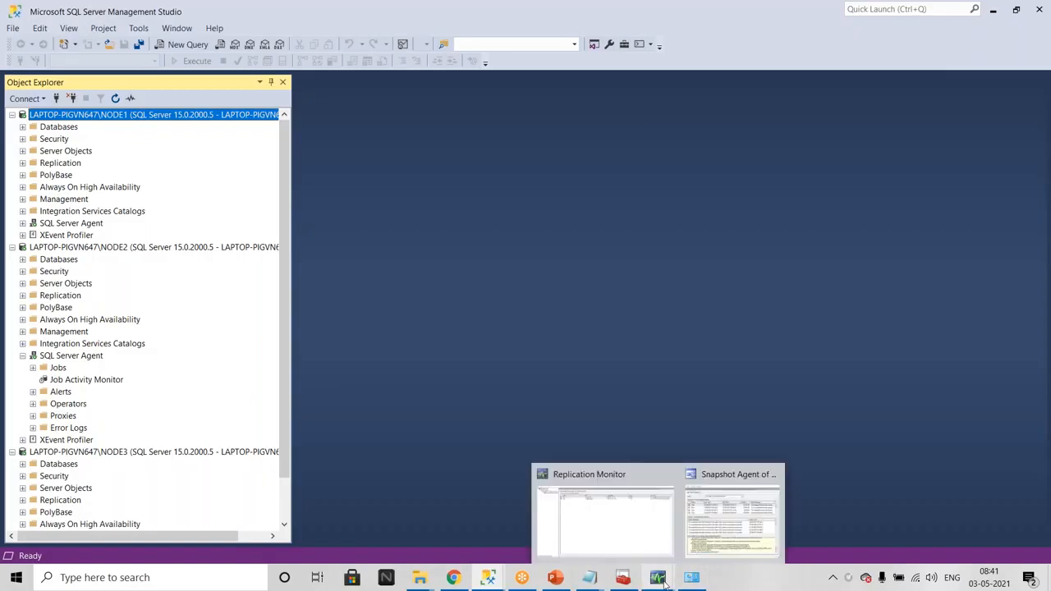
click(777, 498)
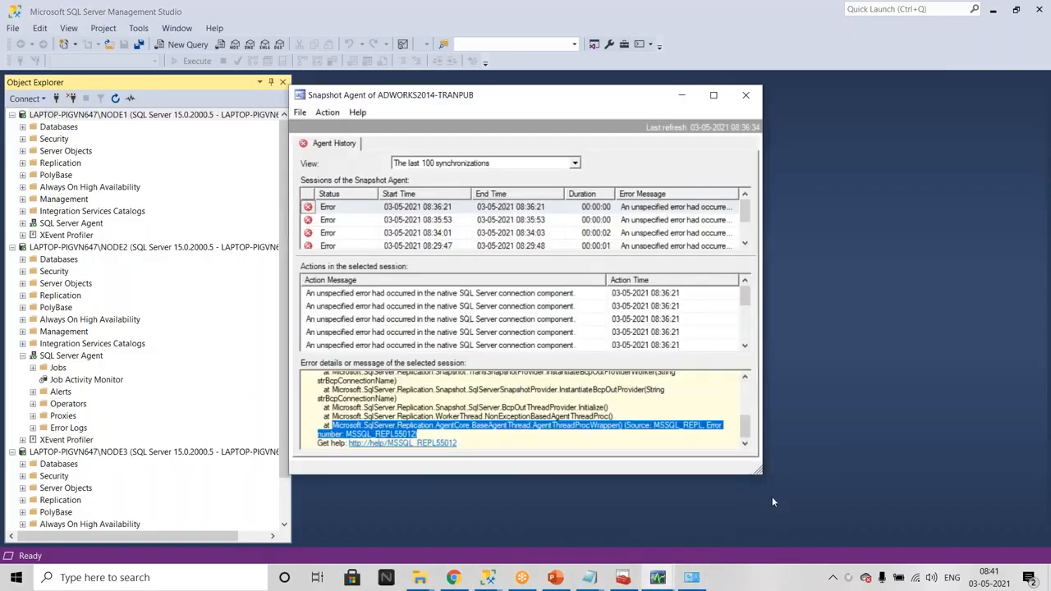
click(746, 97)
click(658, 579)
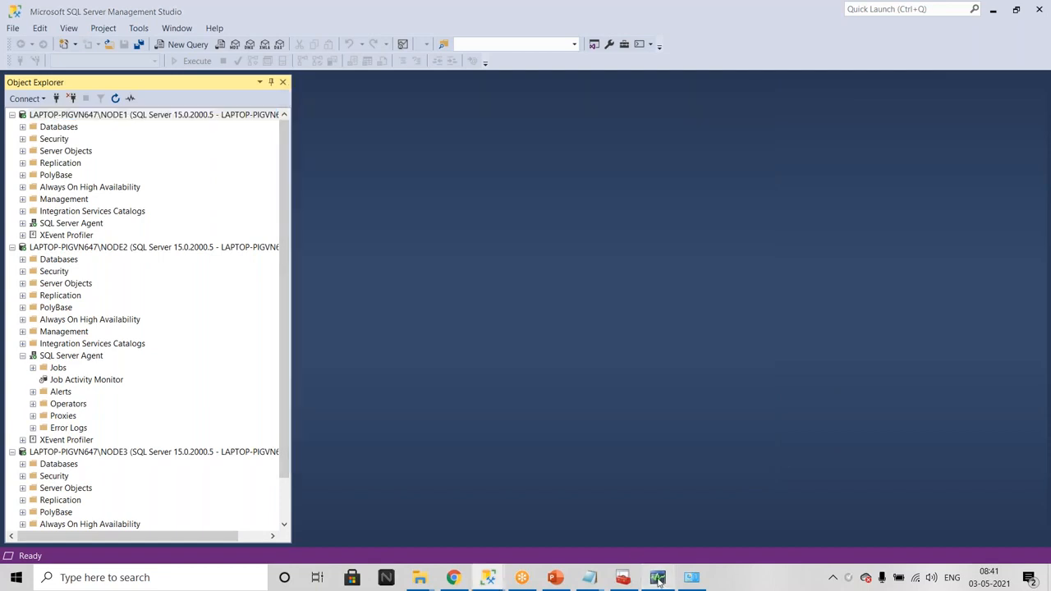
Step: Return to Chrome, close the "error on view snapshot agent status" tab and read the SQL Server 2017 Snapshot Replication Issue thread
click(454, 579)
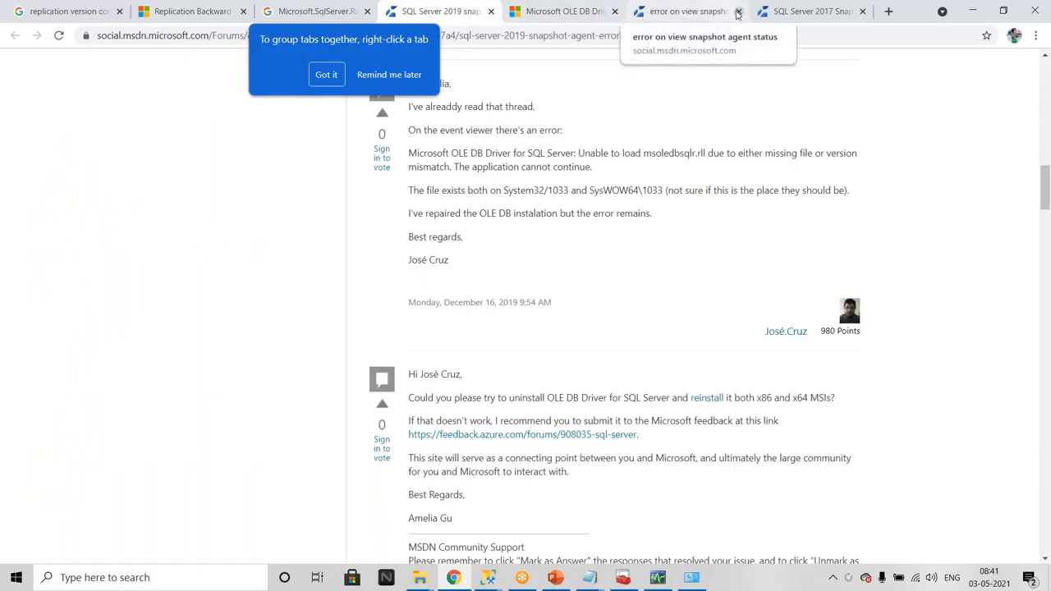
click(739, 11)
click(672, 10)
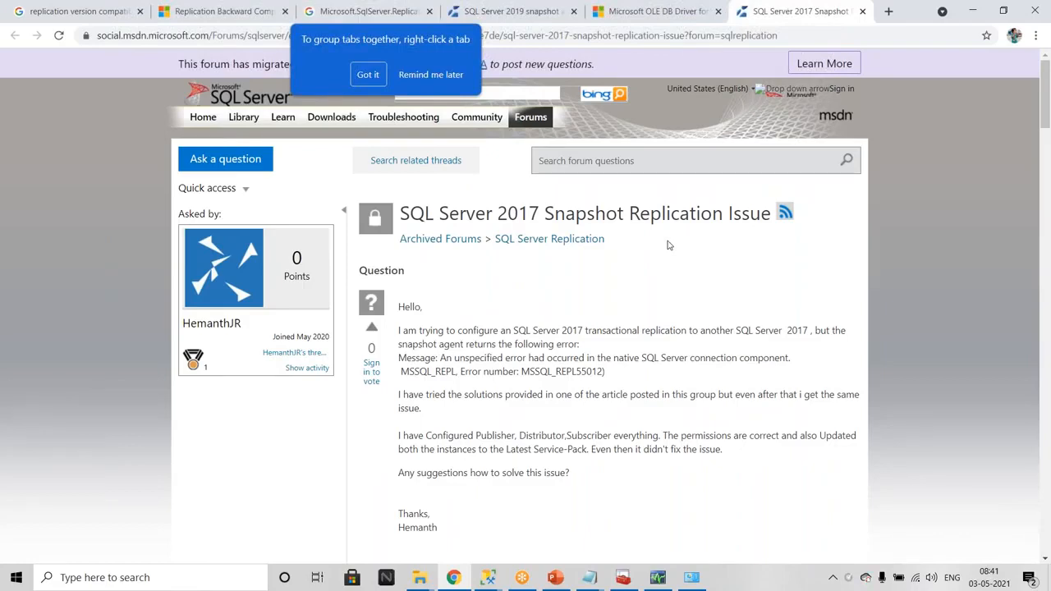
scroll(669, 245, down, 5)
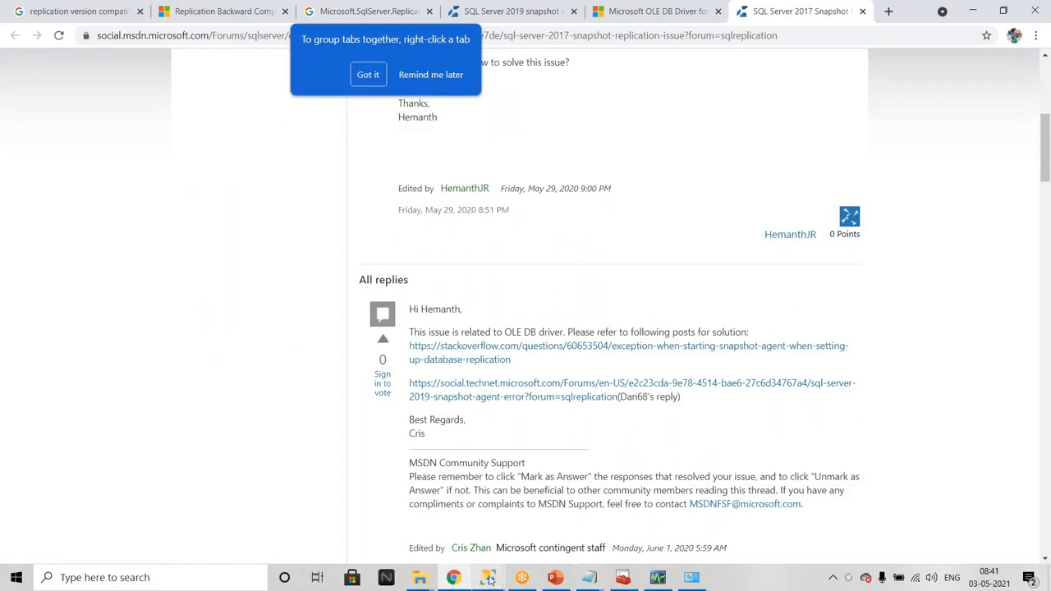
Step: Switch to File Explorer, browse to BinaryFiles\SQLServer2019\CU8 in the final content folder on drive D: and launch SQLServer2019-KB4577194-x64
click(421, 579)
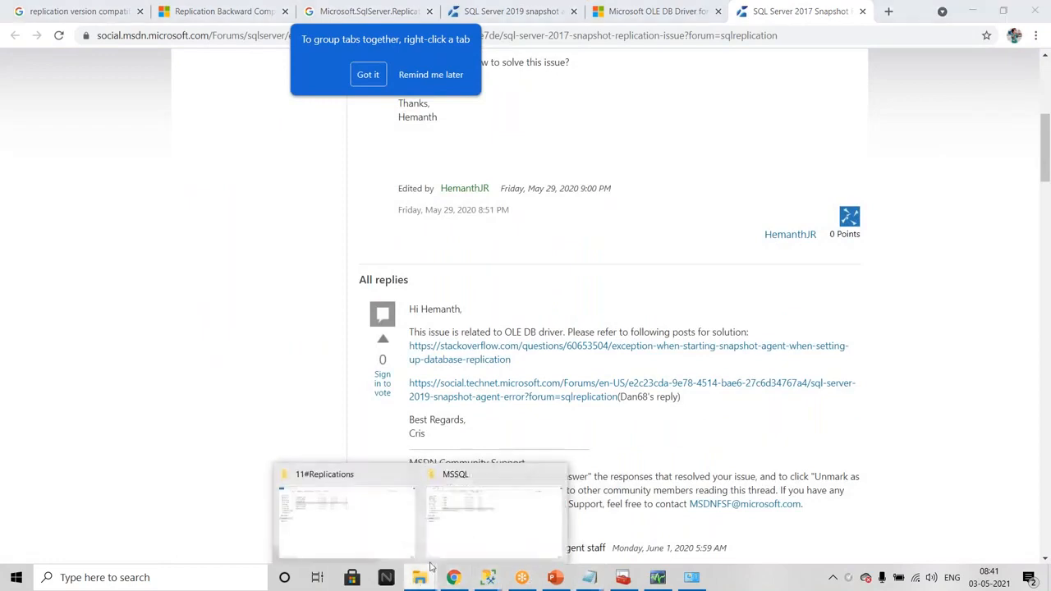
click(350, 525)
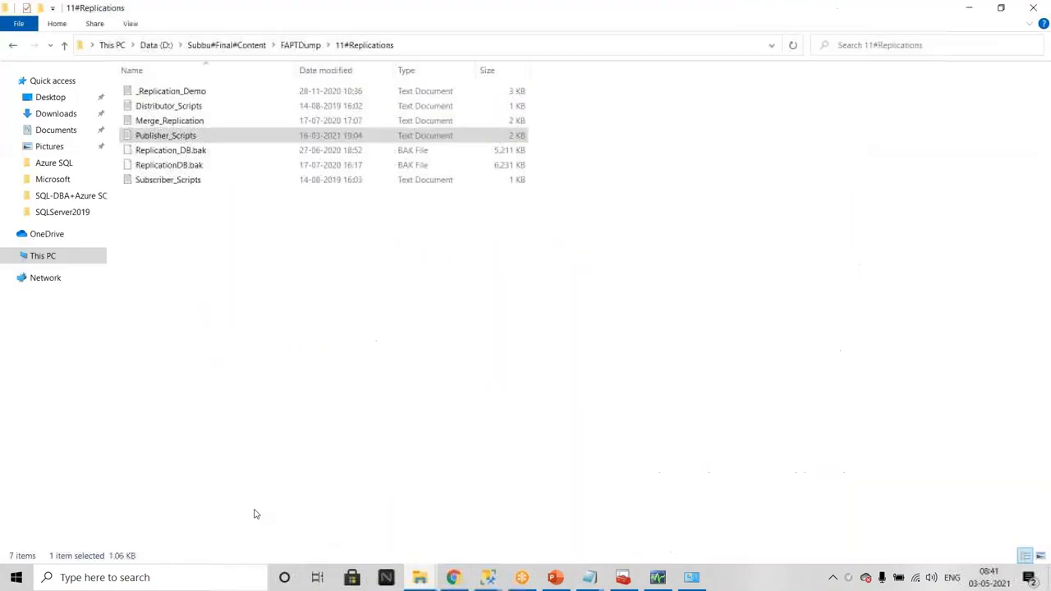
click(47, 257)
double_click(399, 201)
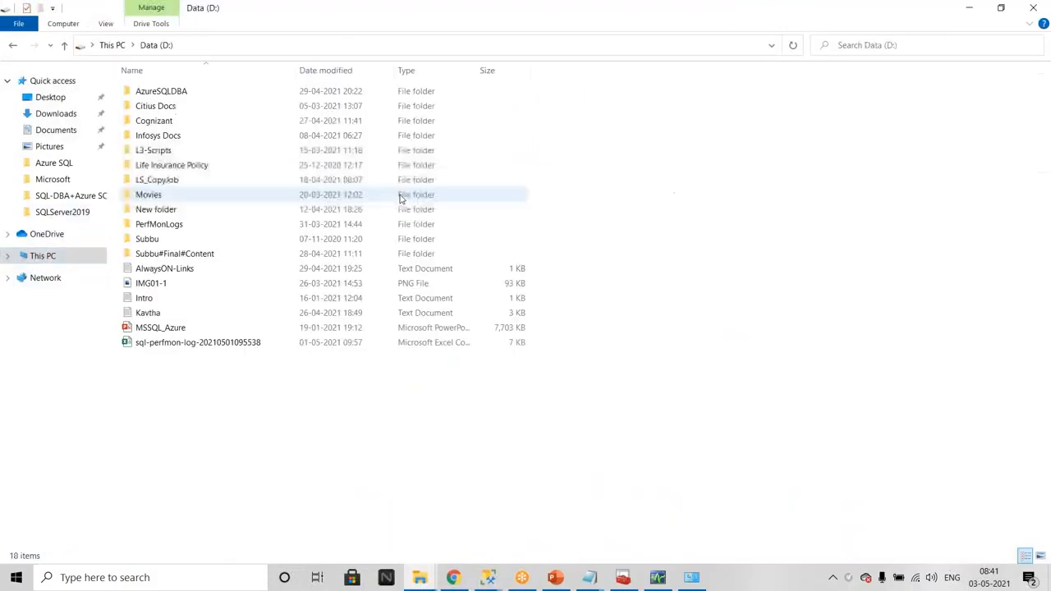
double_click(164, 254)
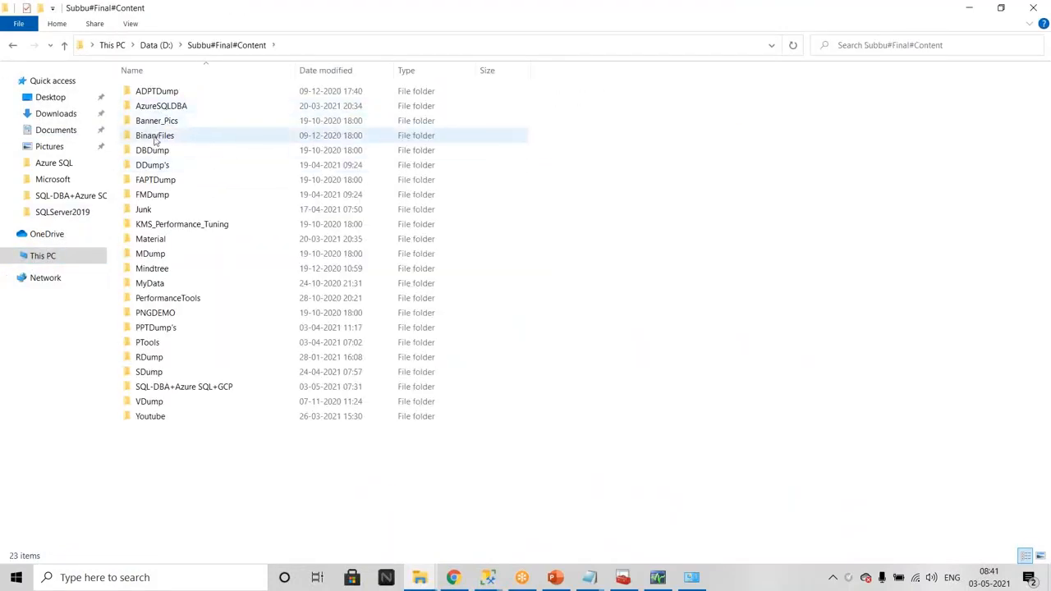
double_click(153, 136)
double_click(171, 92)
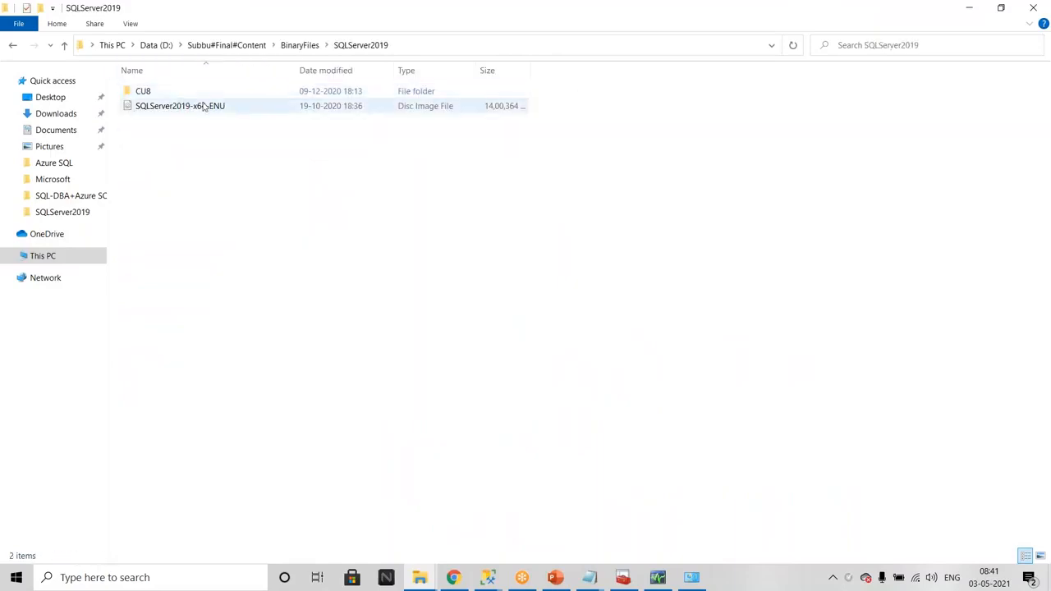
double_click(144, 92)
double_click(182, 95)
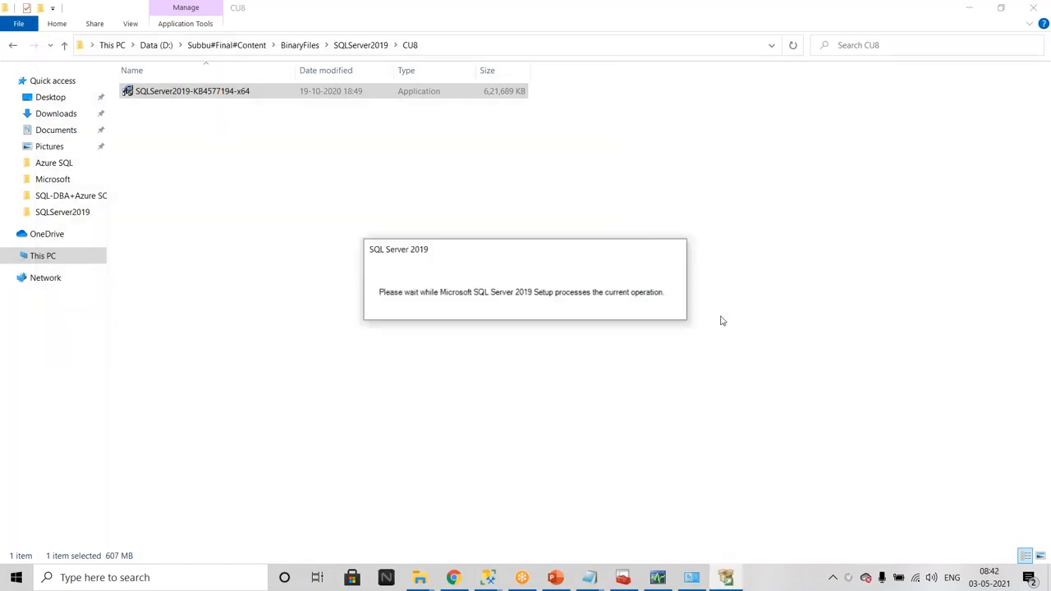
Step: Switch to SQL Server Management Studio and close the Replication Monitor and Programs and Features windows
mouse_move(488, 581)
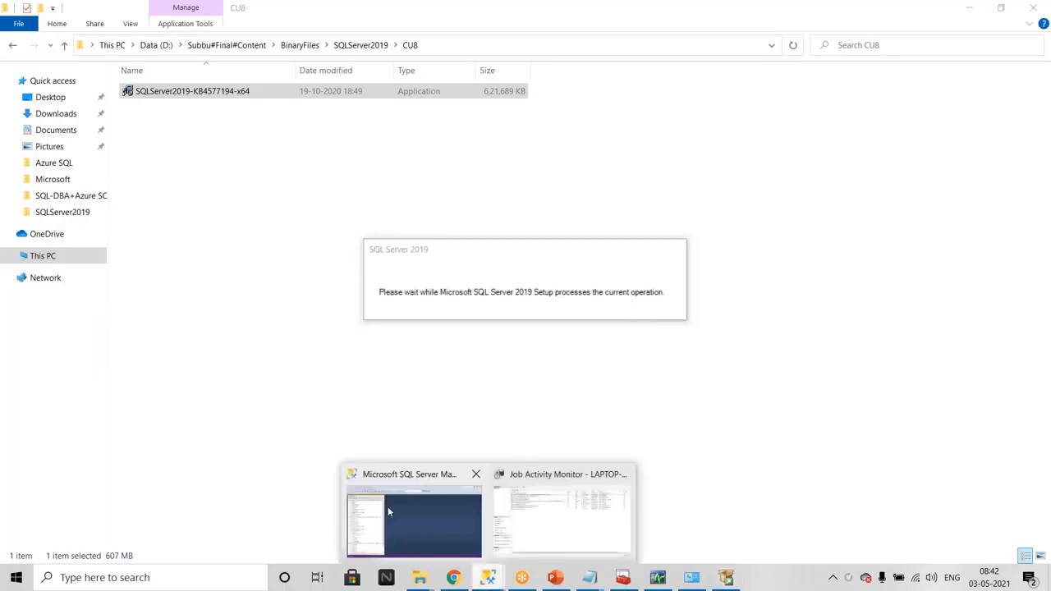
click(413, 514)
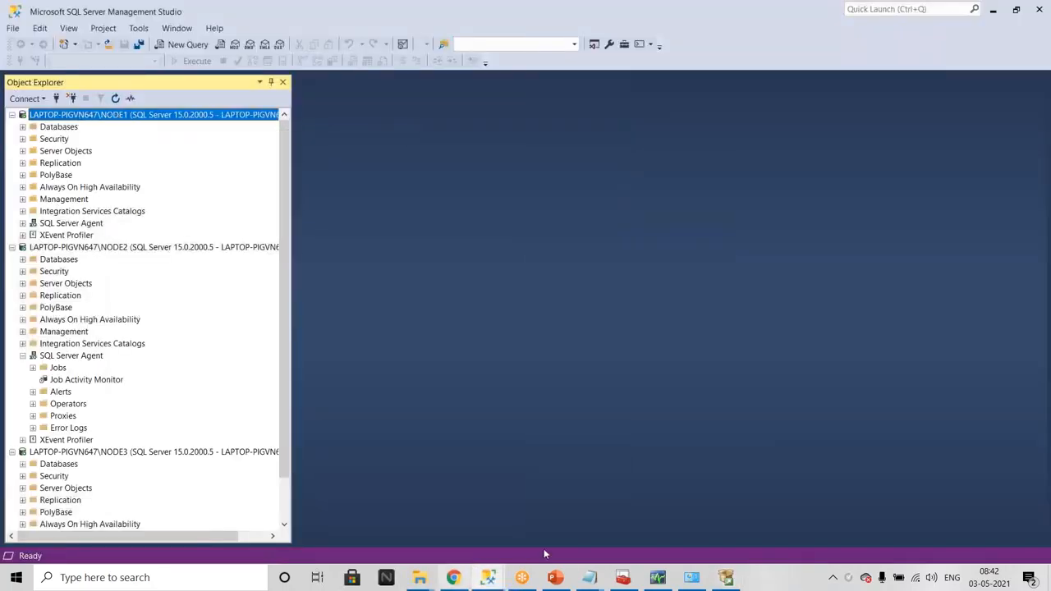
click(731, 580)
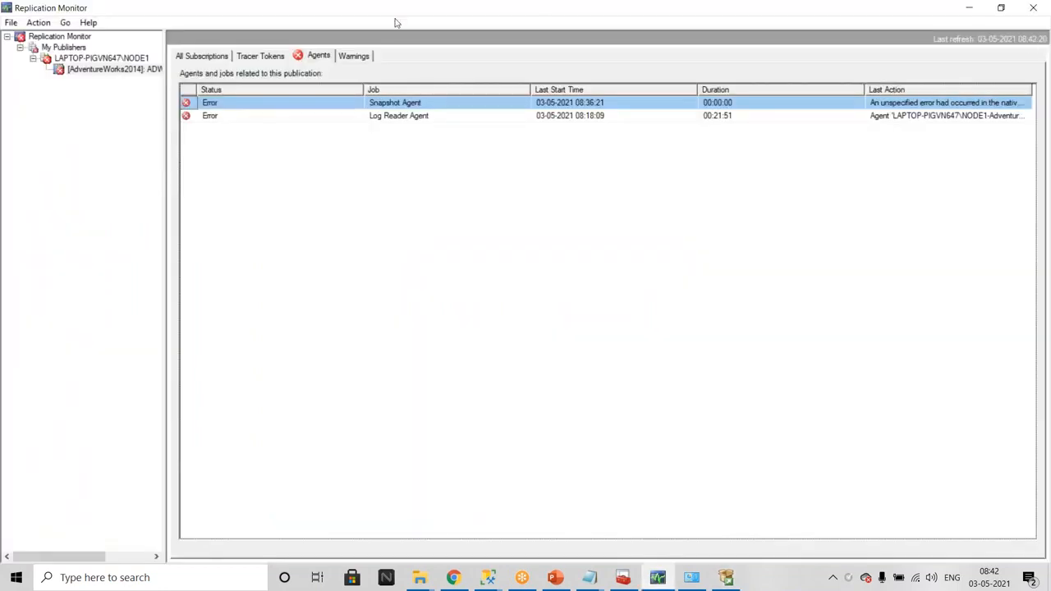
double_click(487, 12)
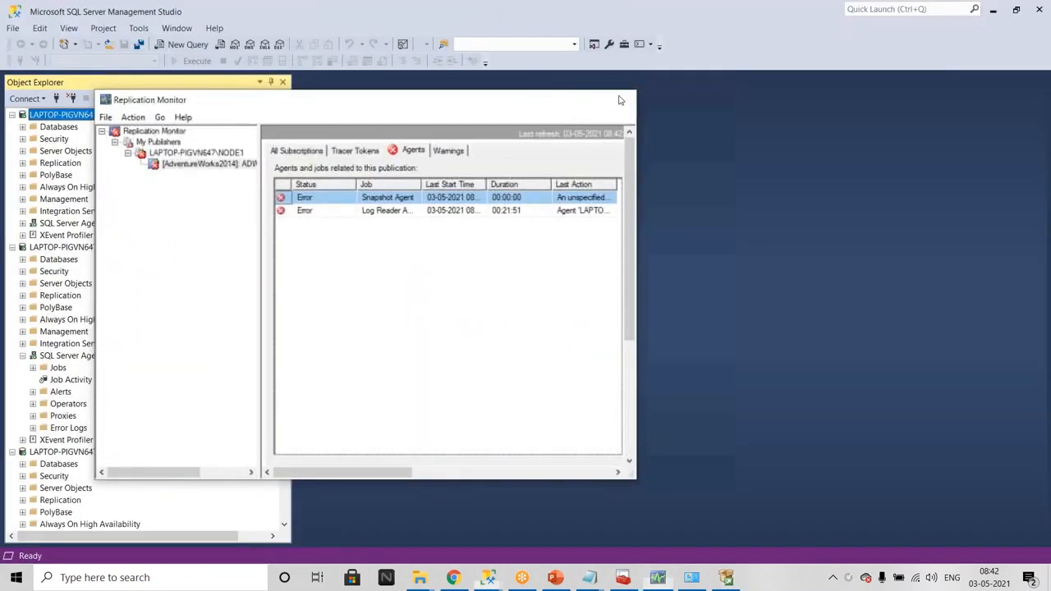
click(620, 100)
click(692, 578)
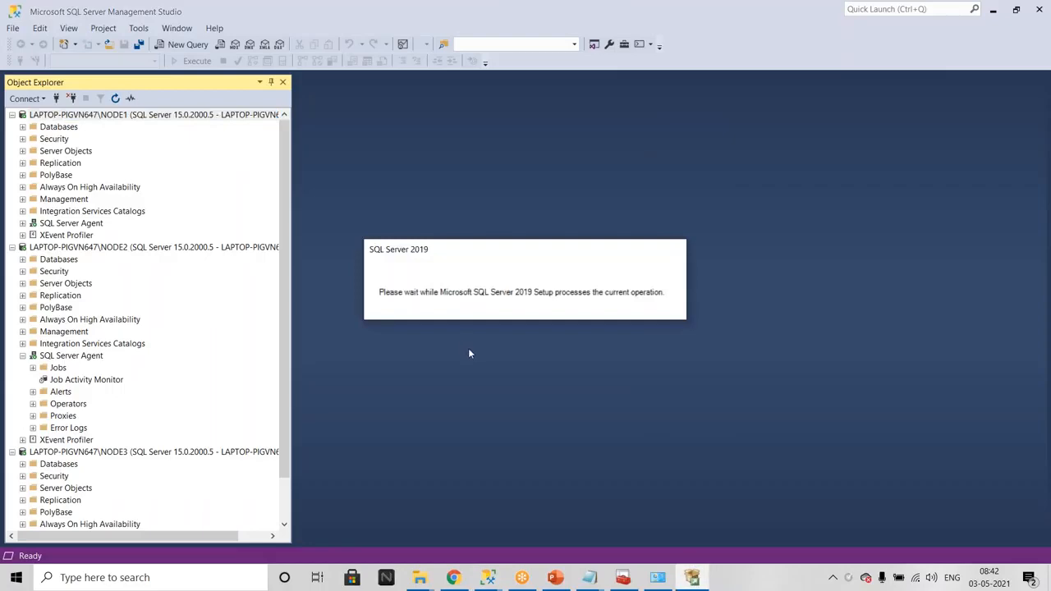
click(660, 577)
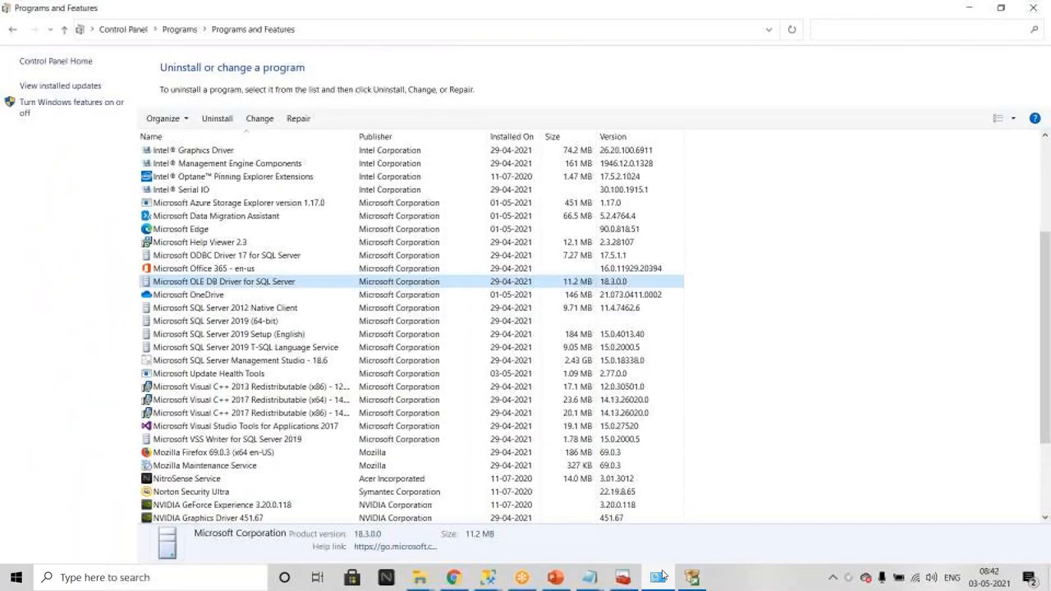
double_click(558, 11)
Step: Close the Publisher_Scripts and Untitled Notepad windows, discarding the unsaved changes to Untitled
click(589, 580)
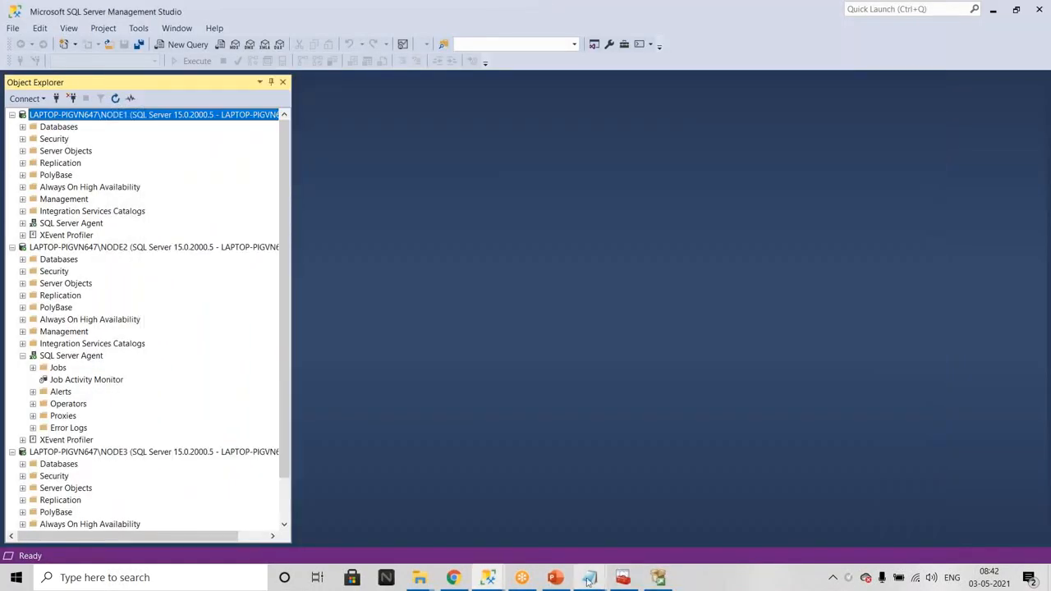
mouse_move(589, 580)
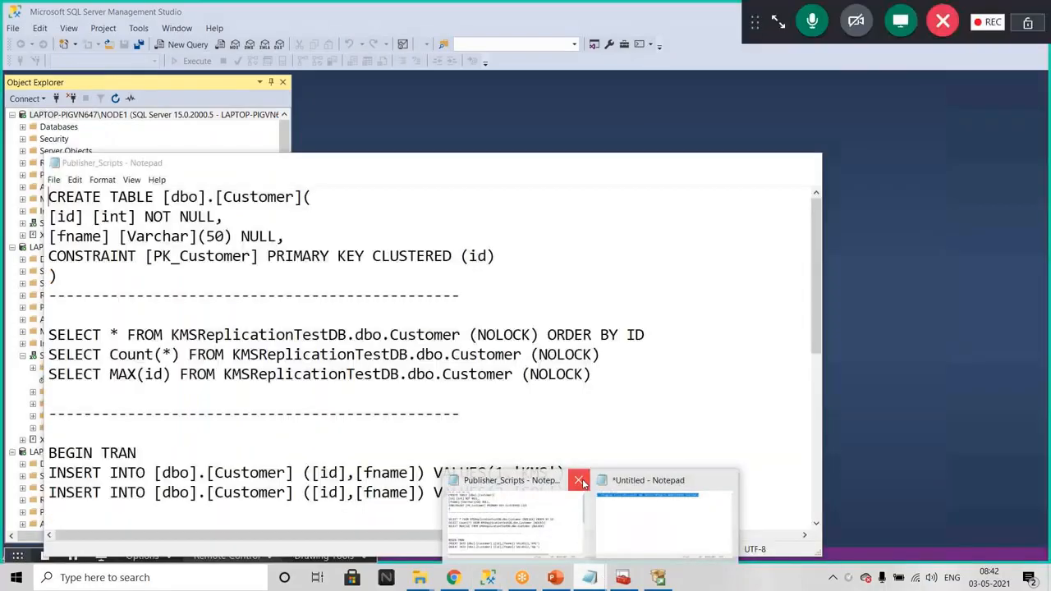
click(579, 481)
click(652, 483)
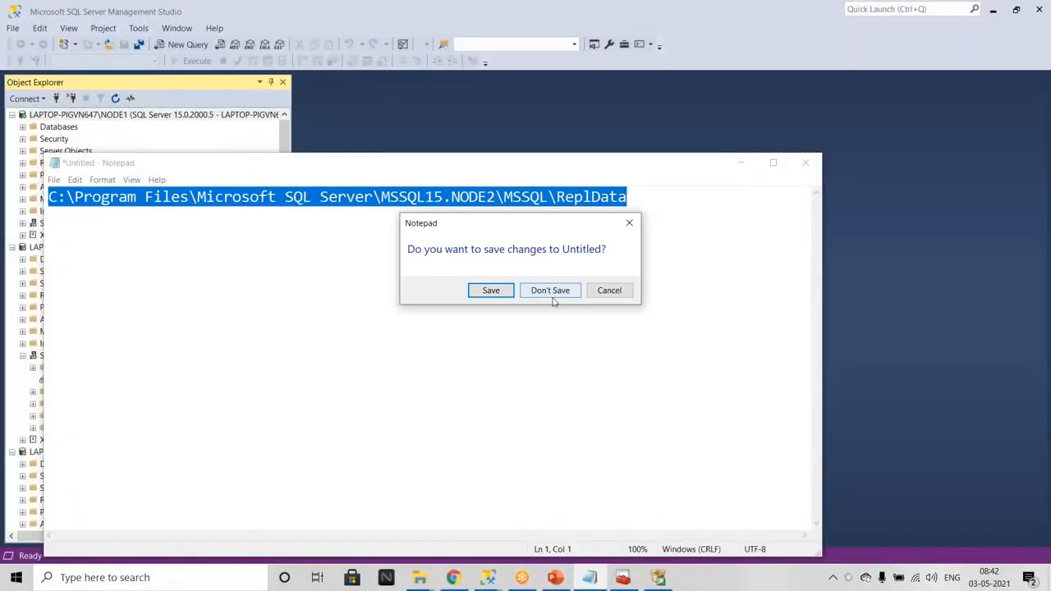
click(553, 296)
Step: Close SQL Server Configuration Manager and PowerPoint while the SQL Server 2019 setup keeps loading
click(594, 581)
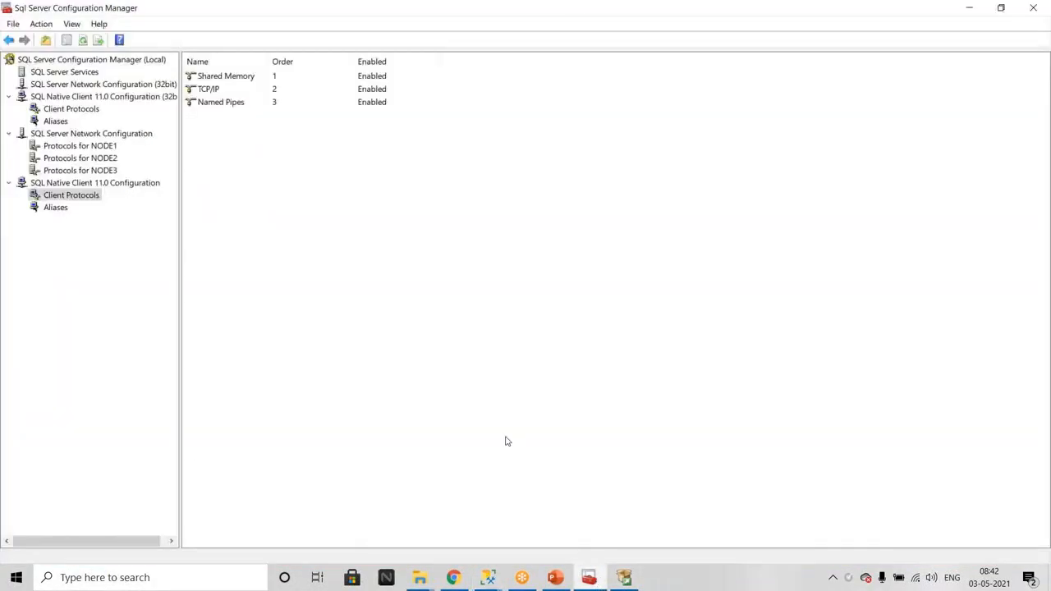
double_click(559, 14)
click(742, 79)
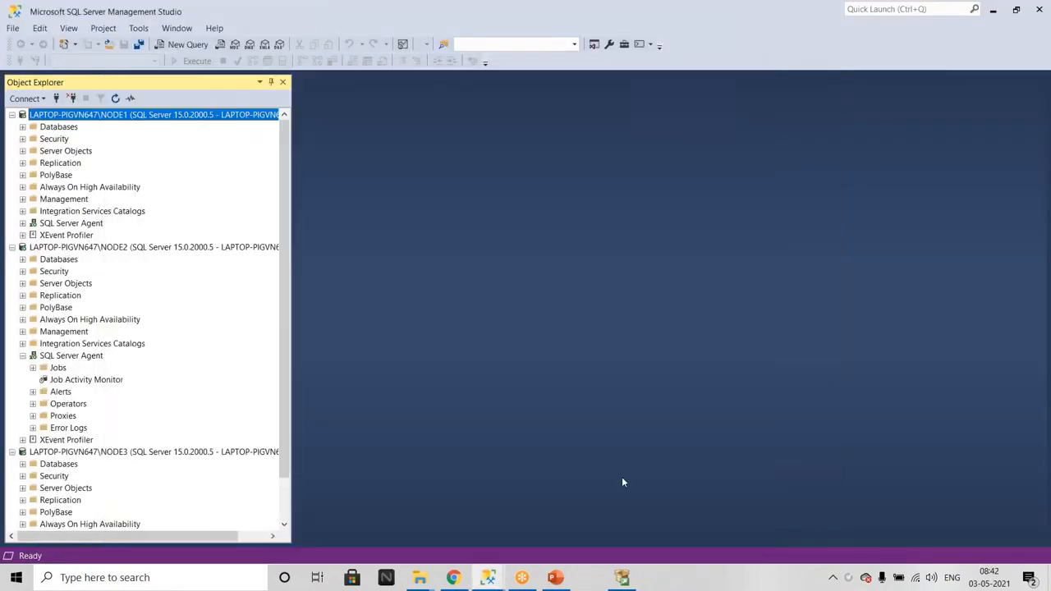
click(591, 580)
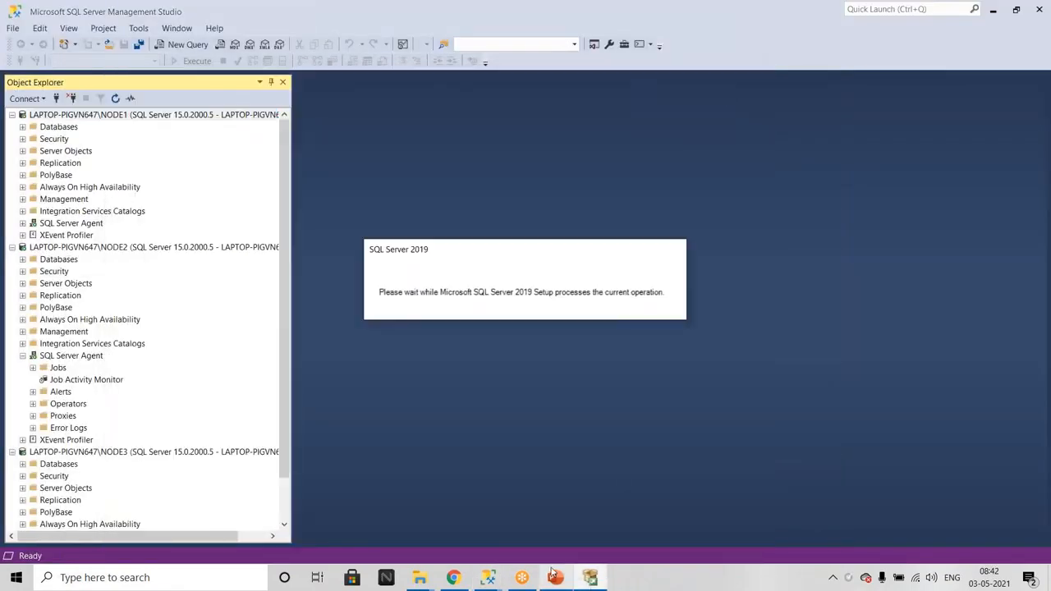
right_click(558, 581)
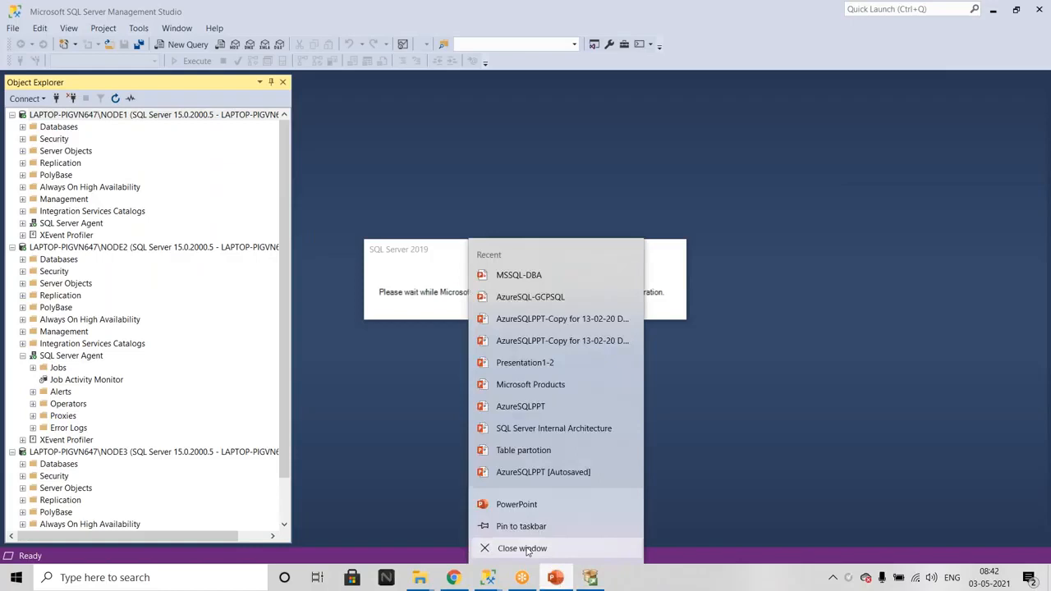
click(496, 549)
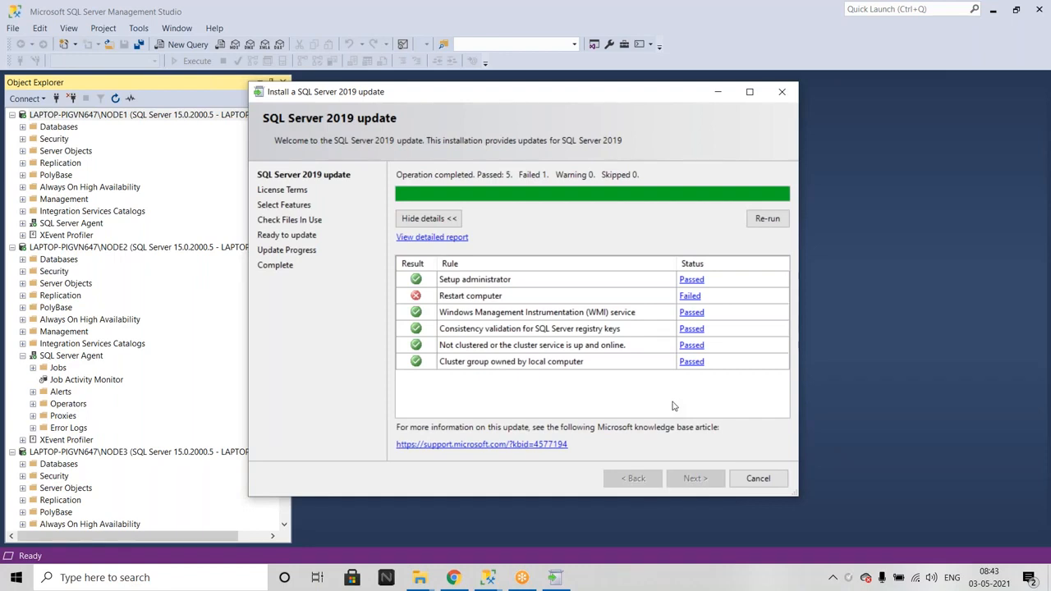
Step: Quit the SQL Server 2019 update setup and confirm the exit
click(783, 91)
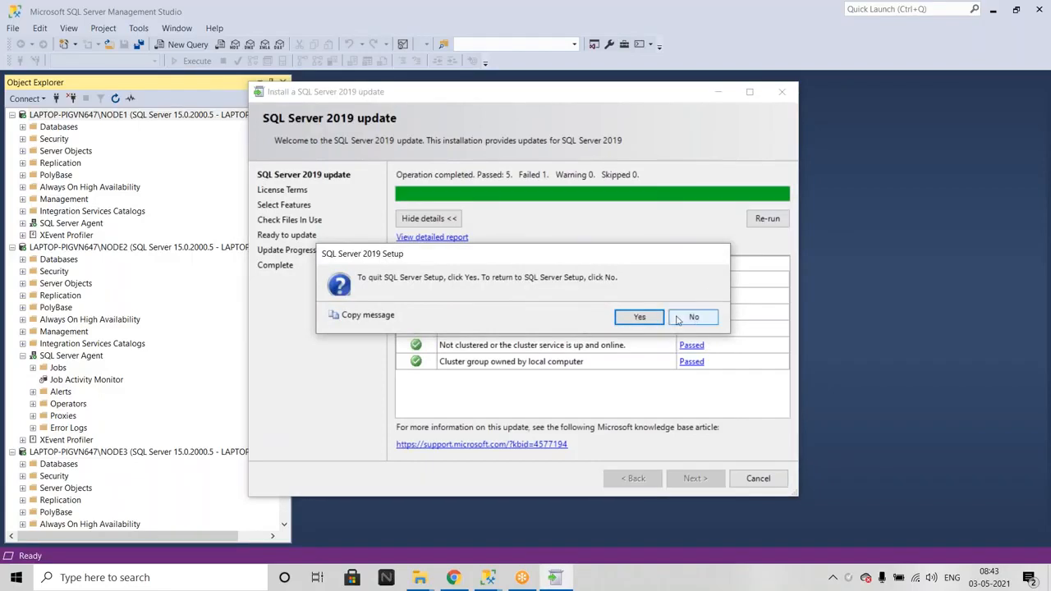
click(665, 319)
Step: Open Registry Editor by running regedit, and minimize its window
key(super+r)
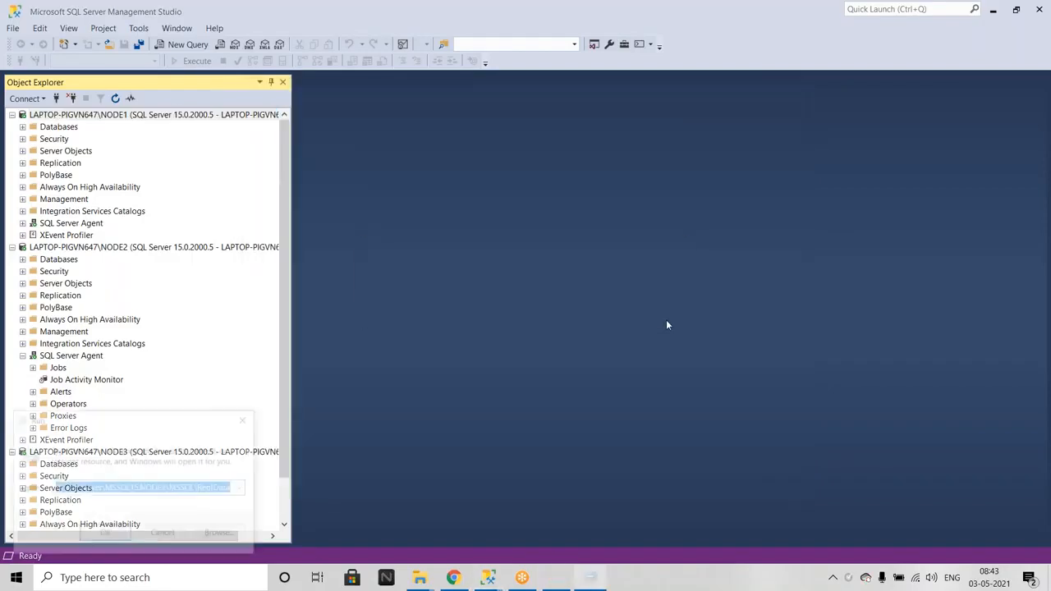
text(regedit)
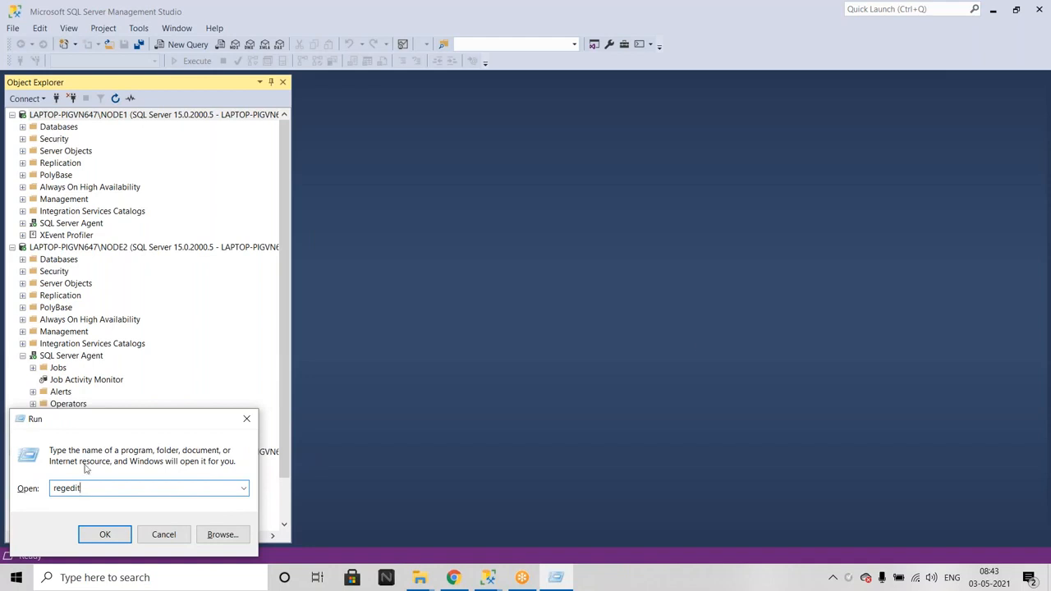
click(104, 535)
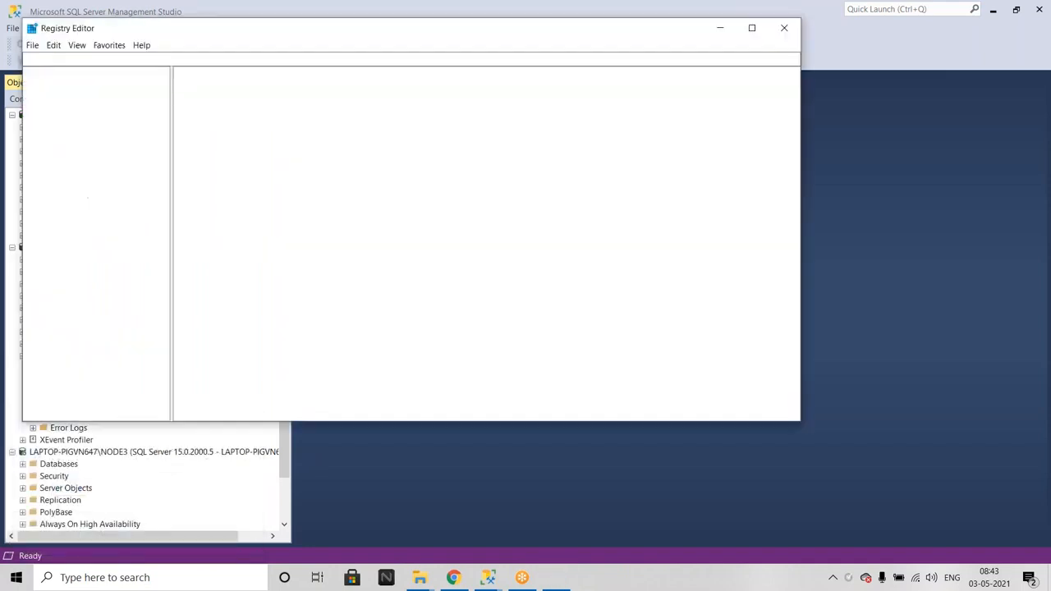
click(715, 31)
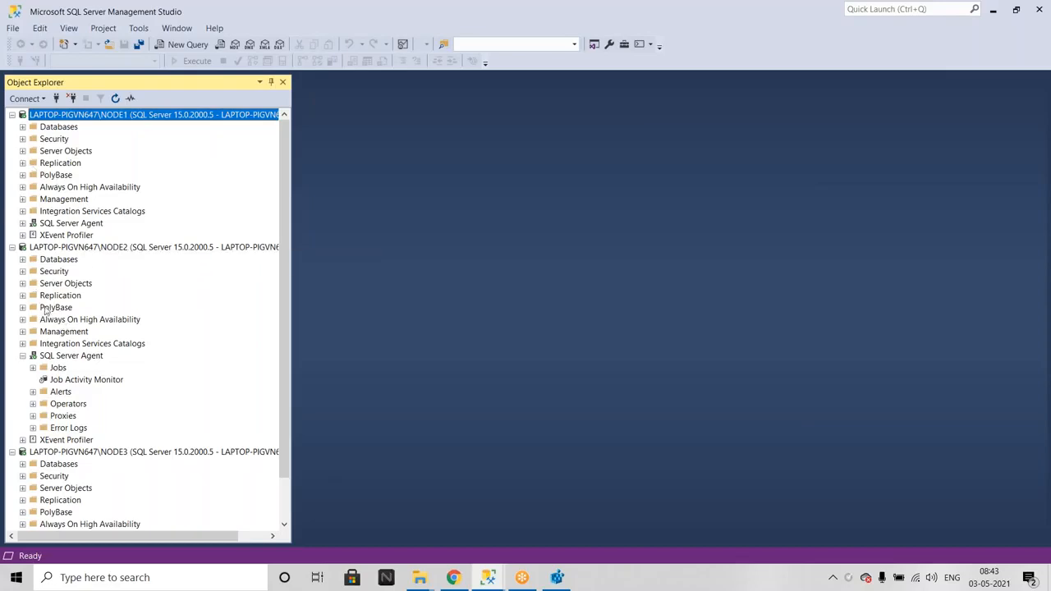
Step: Launch Replication Monitor from the Replication folder of the NODE1 instance, and close it
right_click(43, 164)
click(95, 201)
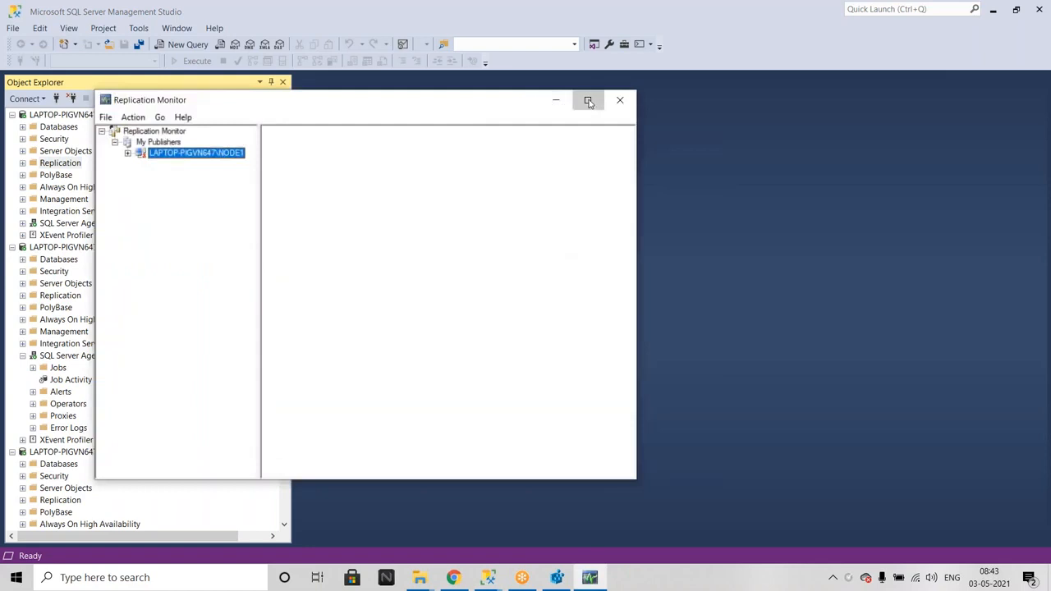
click(588, 99)
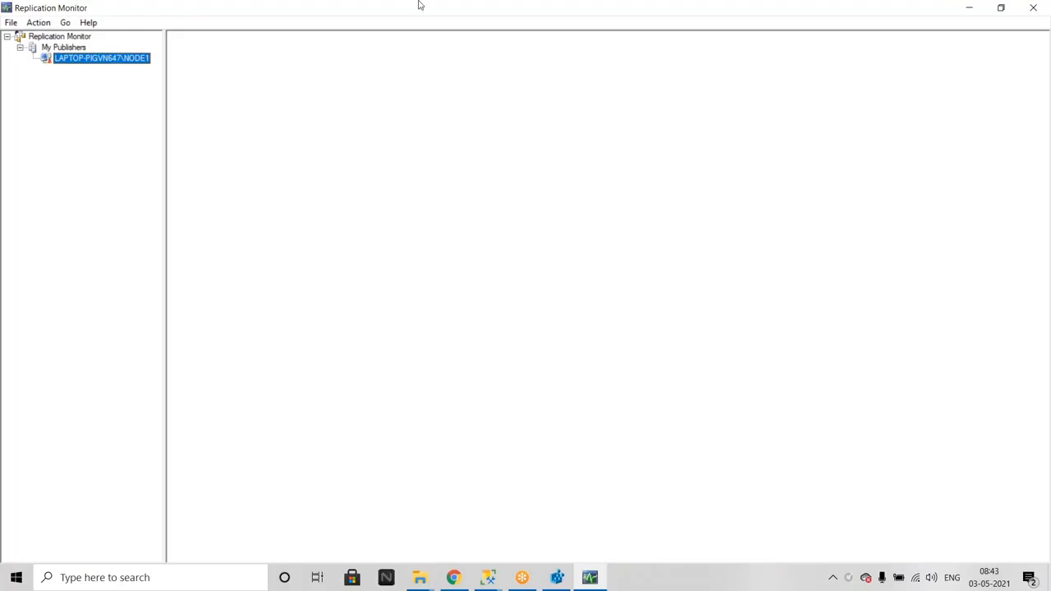
double_click(378, 13)
click(622, 101)
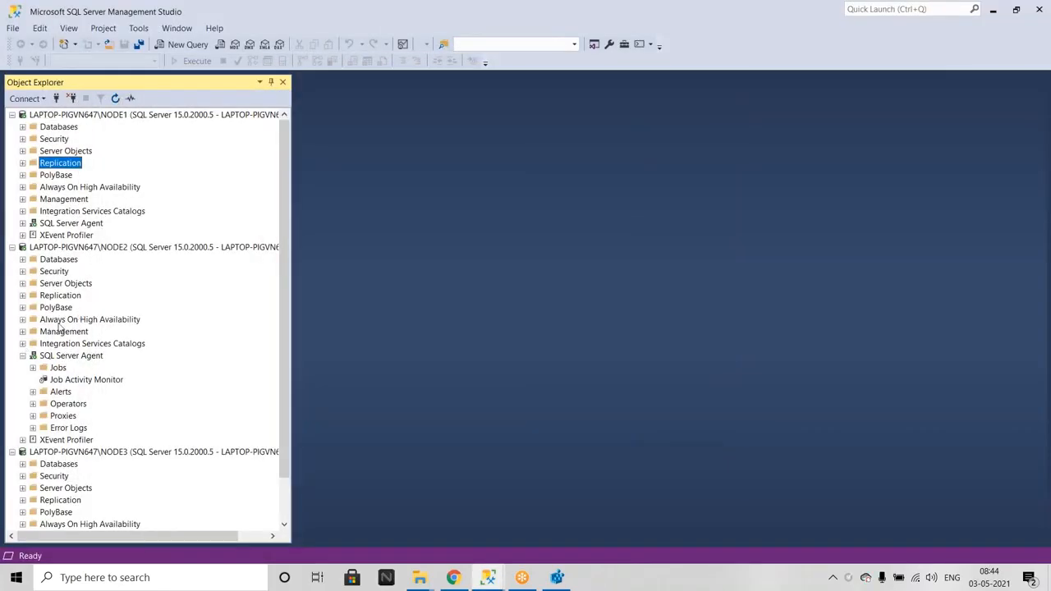
Step: Launch Replication Monitor from NODE2's Replication folder and check the agents of the AdventureWorks2014 publication under NODE1
right_click(61, 296)
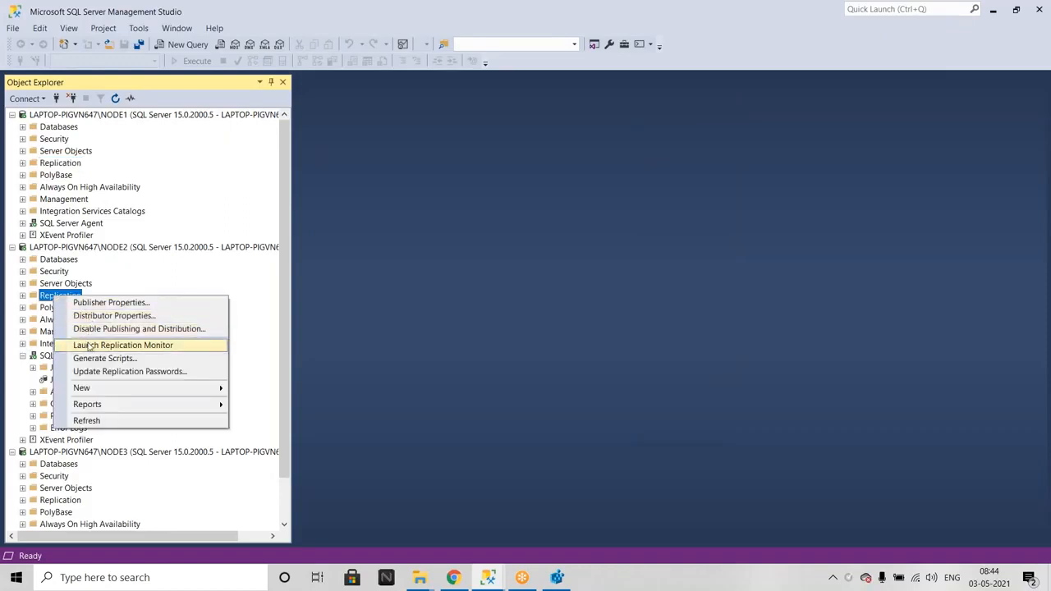
click(90, 344)
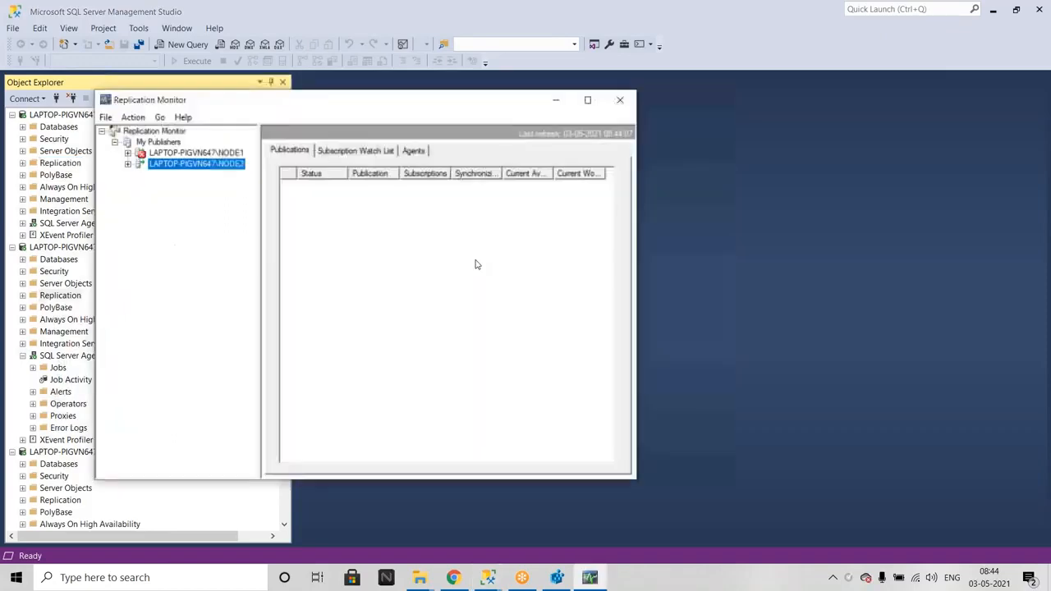
click(128, 154)
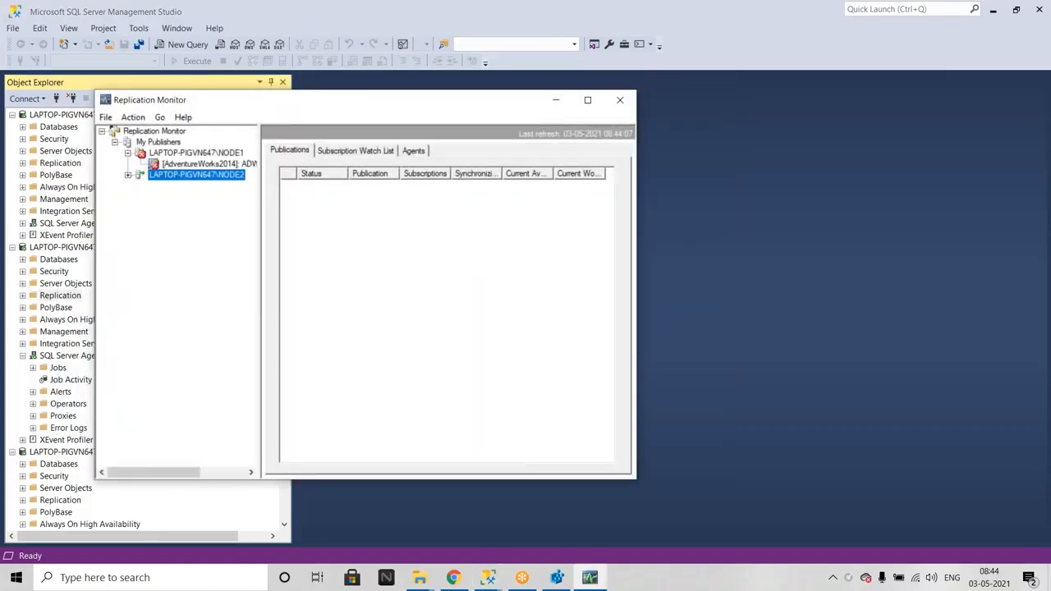
click(197, 164)
click(588, 100)
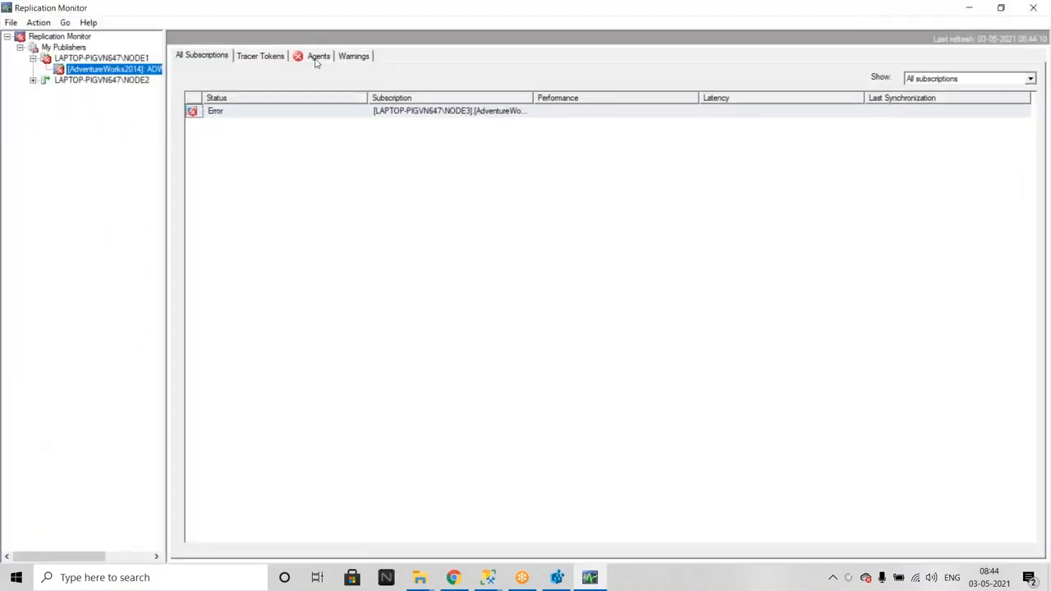
click(319, 56)
click(335, 92)
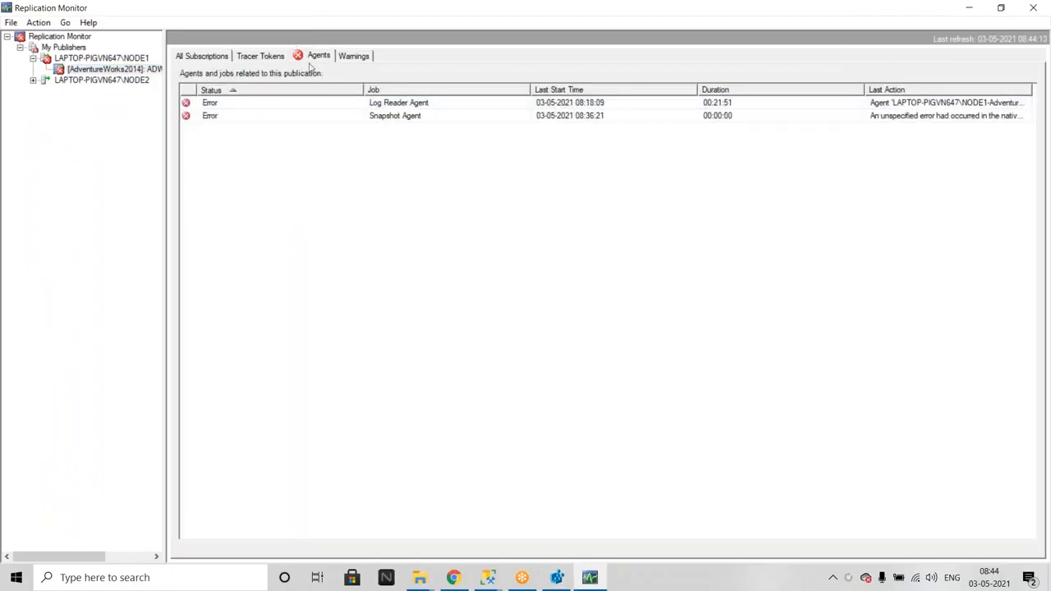
Step: Switch to Chrome, select the existing query in the replication error's Google results, and return to Replication Monitor
click(451, 582)
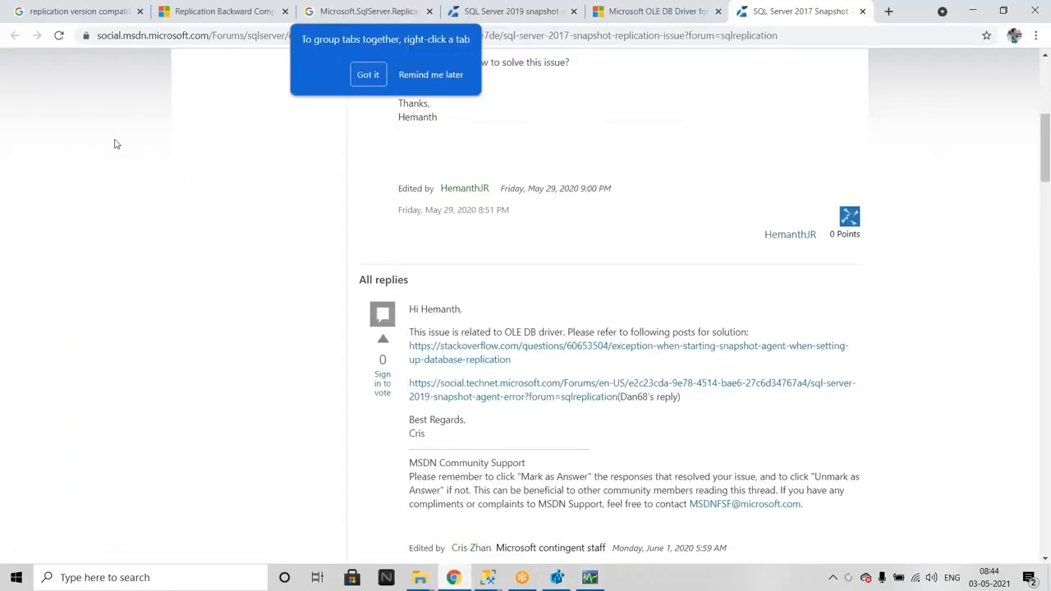
click(355, 10)
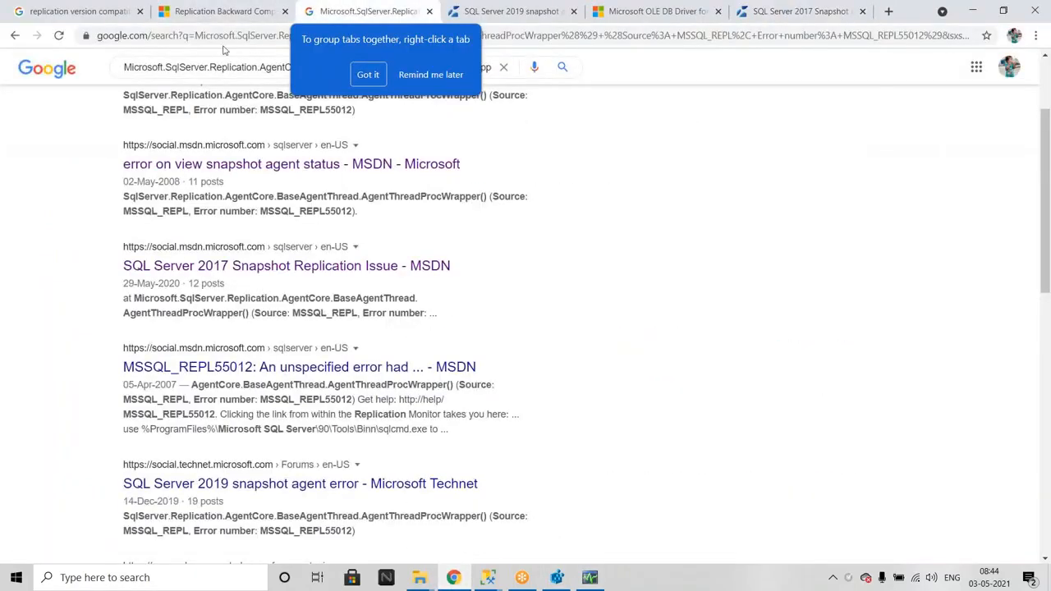
click(231, 67)
key(ctrl+a)
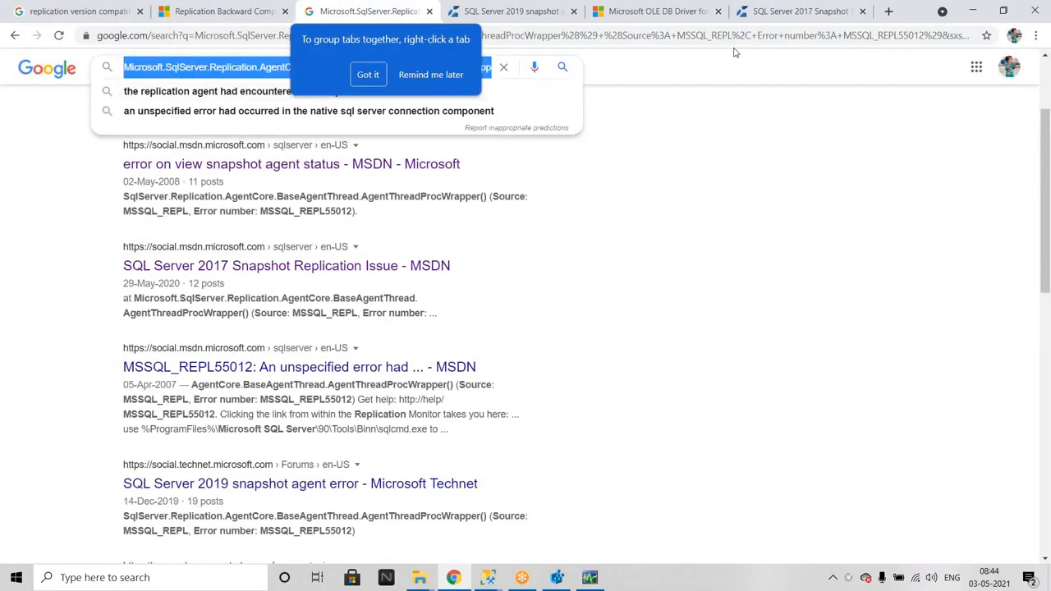
click(590, 579)
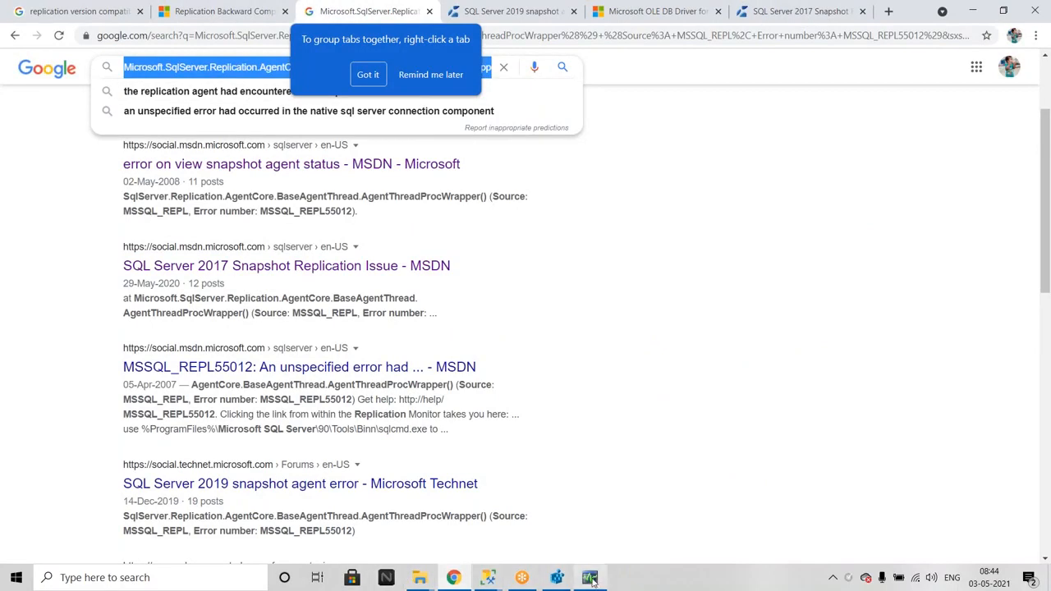
Step: View the details and session actions of ADWORKS2014-TRANPUB's Log Reader Agent, and close its history window
right_click(288, 103)
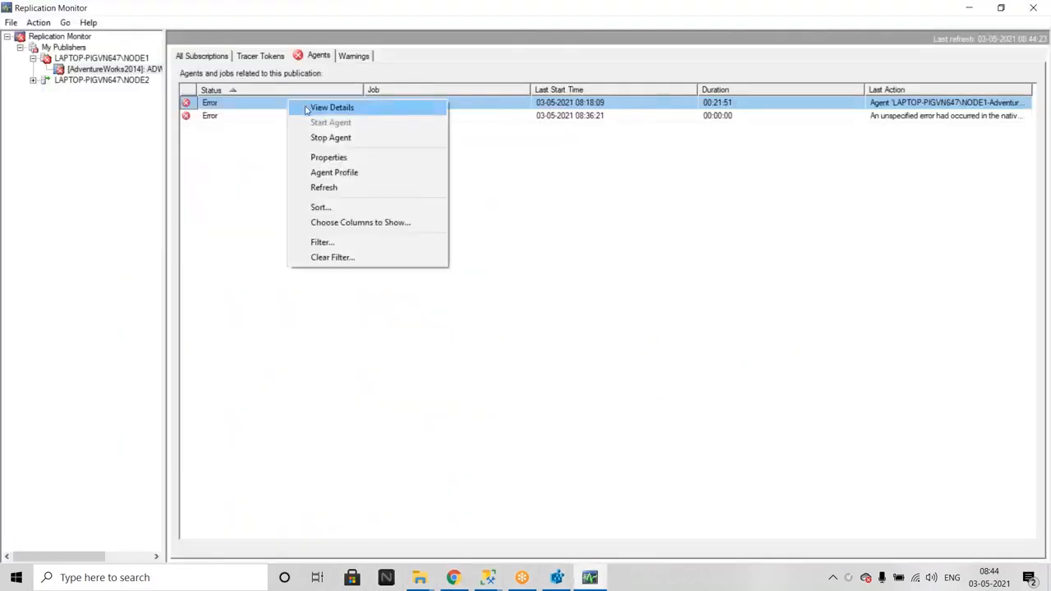
click(324, 106)
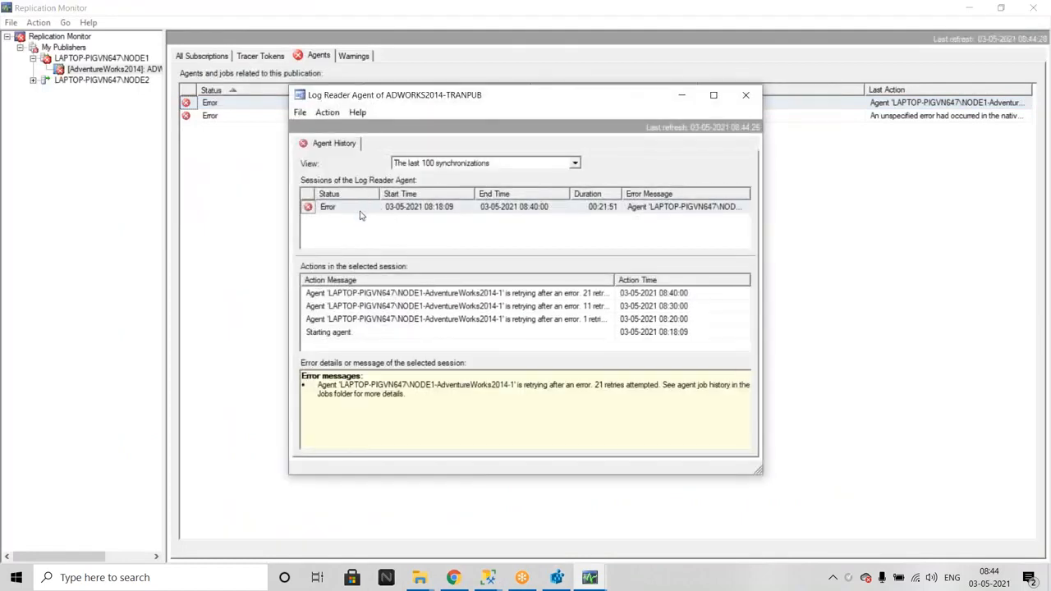
click(473, 318)
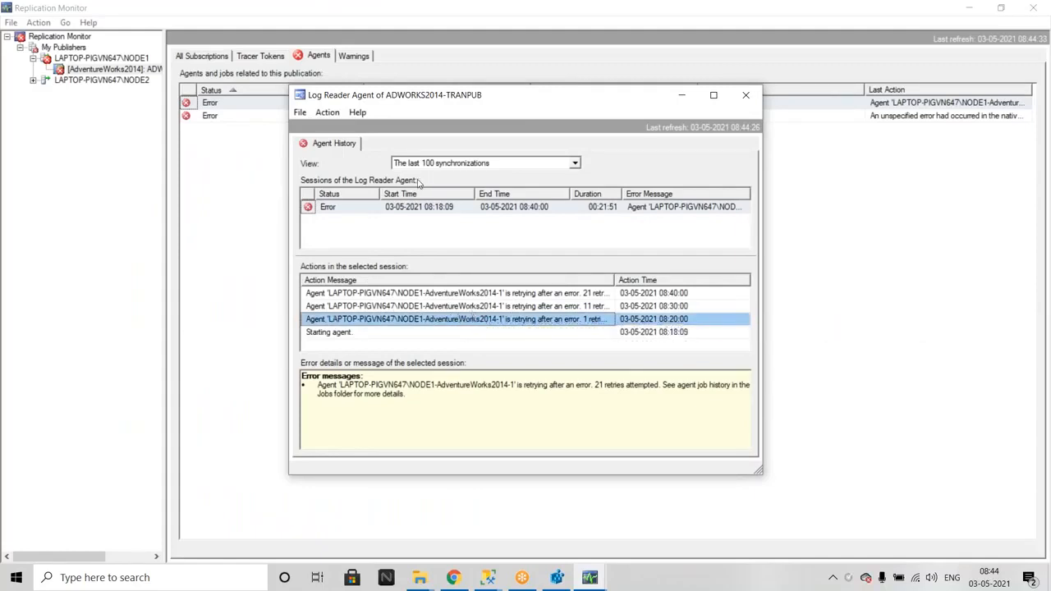
click(748, 95)
Step: Expand NODE2 among the publishers, and view the Snapshot Agent's details, selecting the full error message text
click(32, 80)
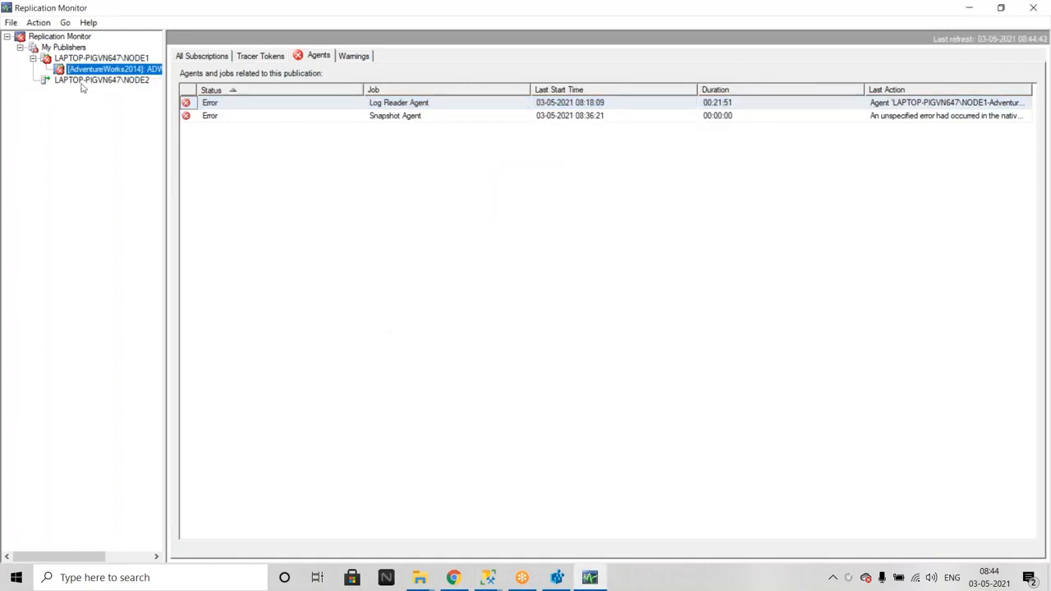
click(405, 117)
right_click(405, 117)
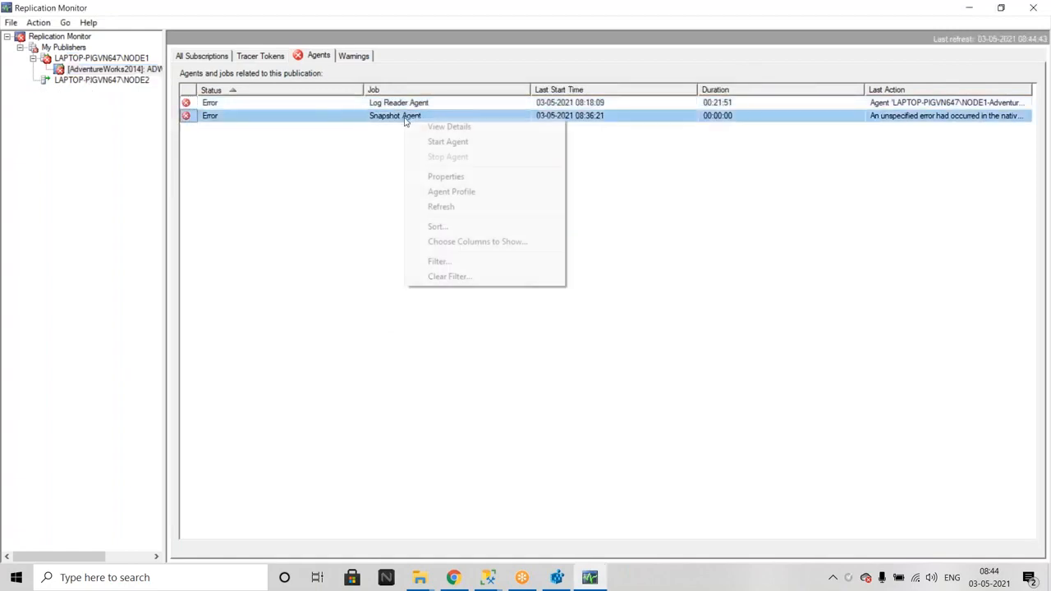
click(450, 127)
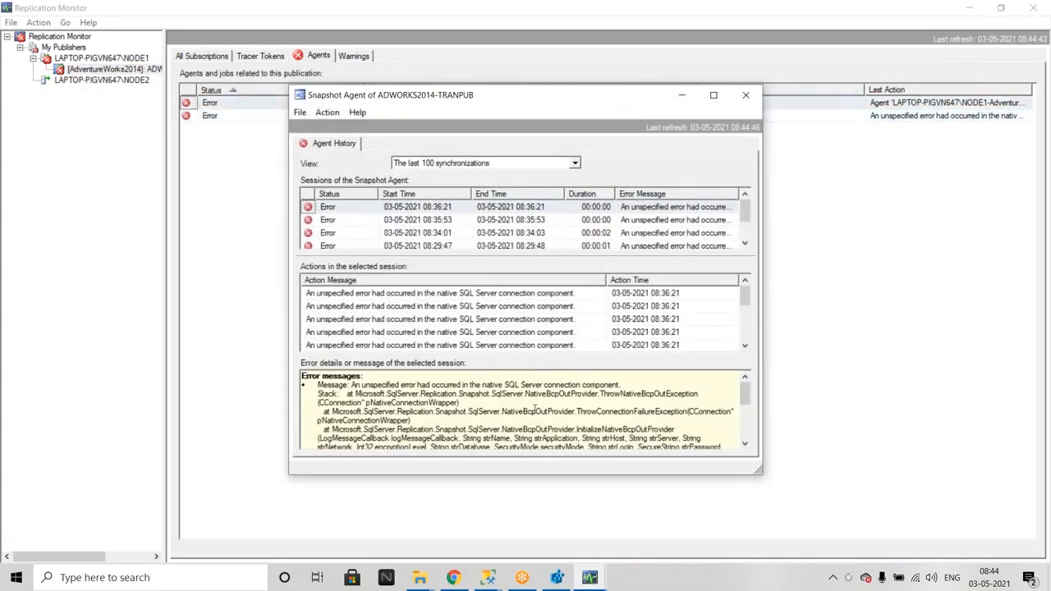
key(ctrl+a)
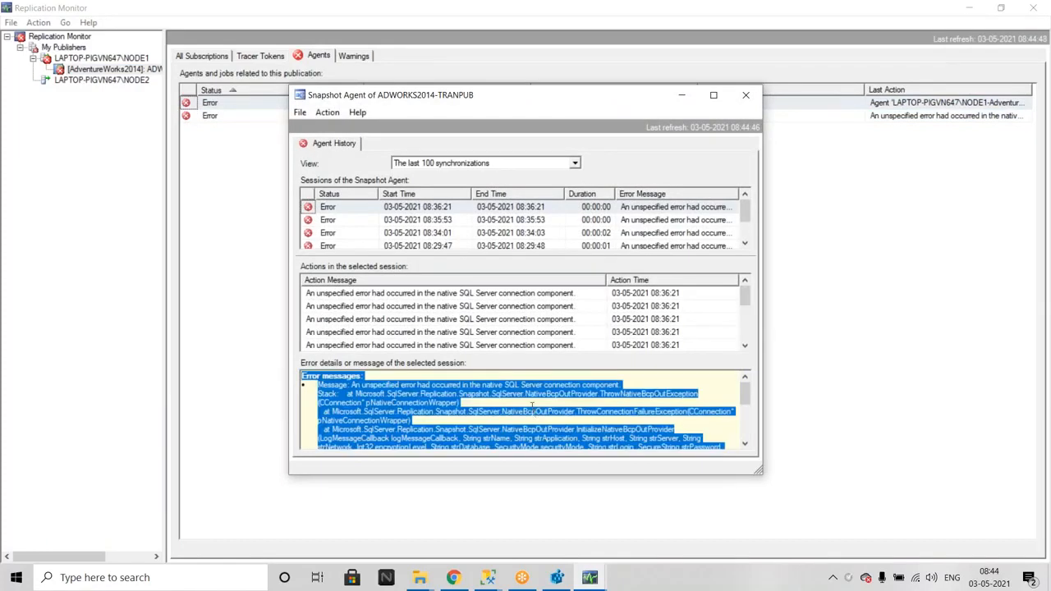
click(770, 24)
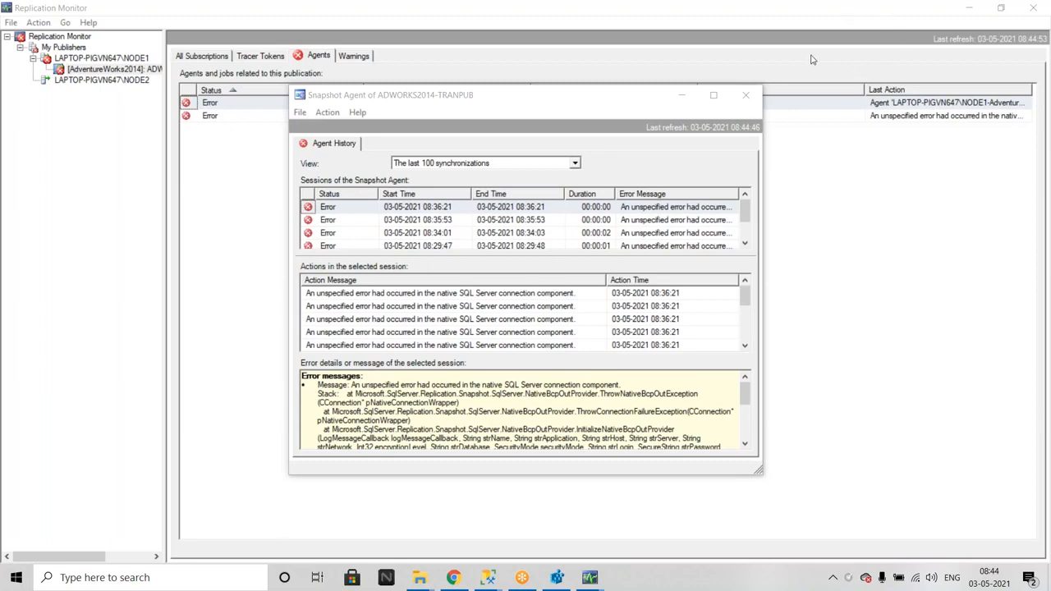
Step: Switch to Registry Editor and open HKEY_LOCAL_MACHINE\SYSTEM\CurrentControlSet\Control\Session Manager\FileRenameOperations to examine its values
click(563, 577)
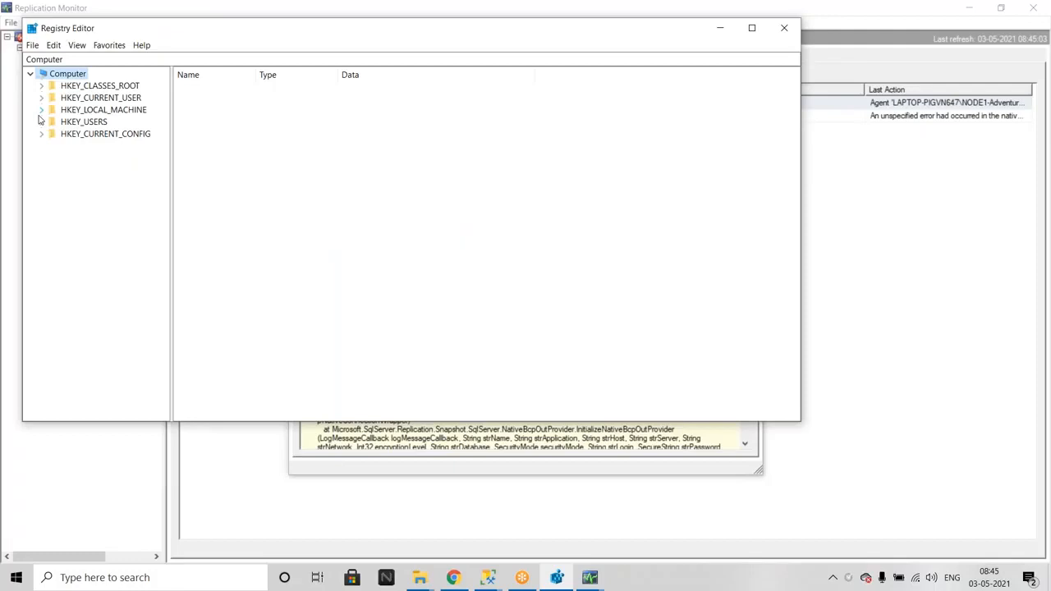
click(41, 110)
click(54, 182)
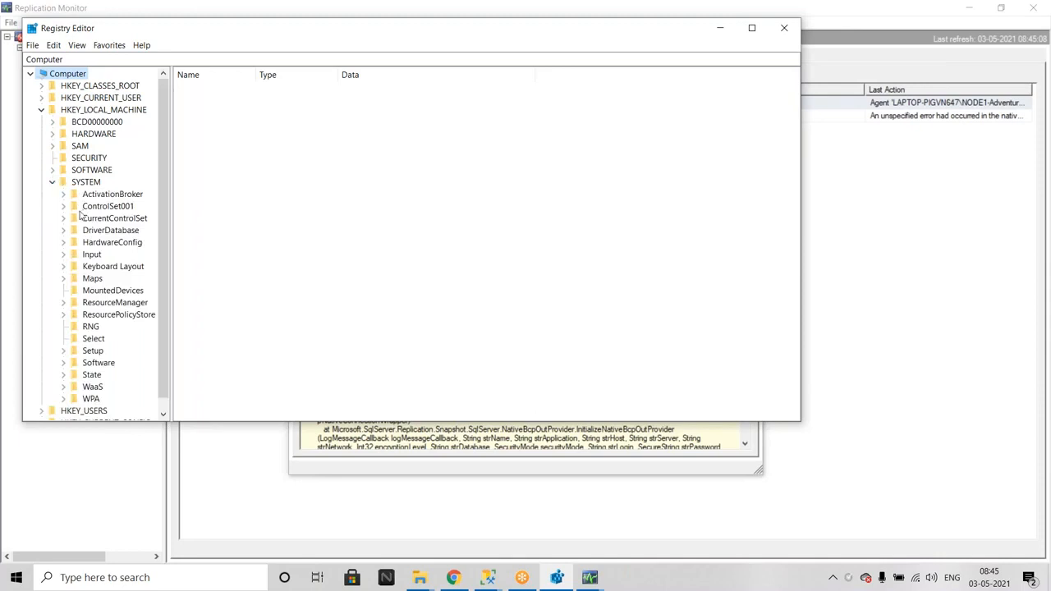
click(63, 218)
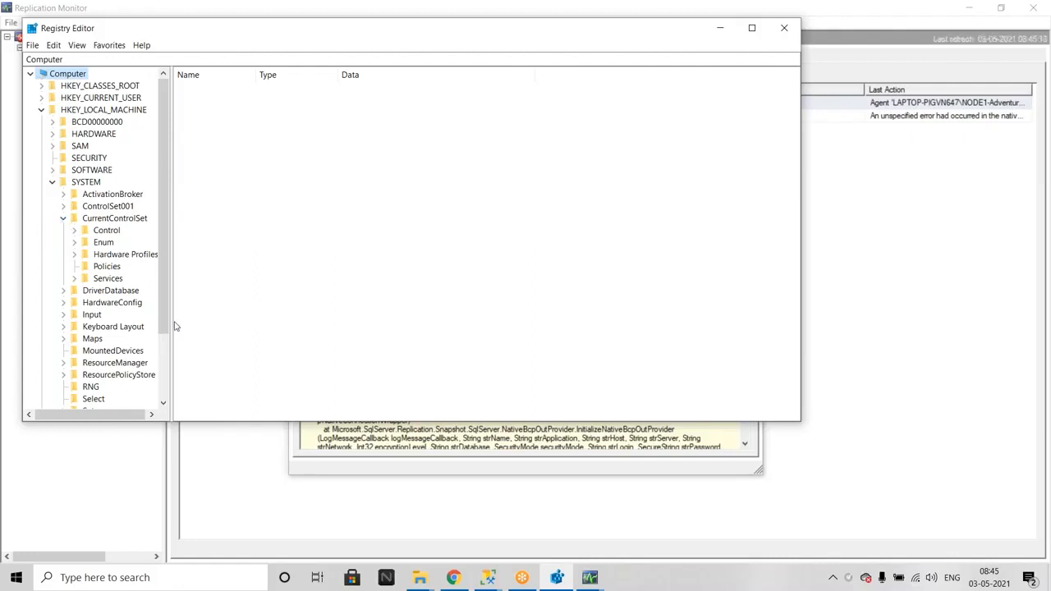
drag(175, 328, 359, 316)
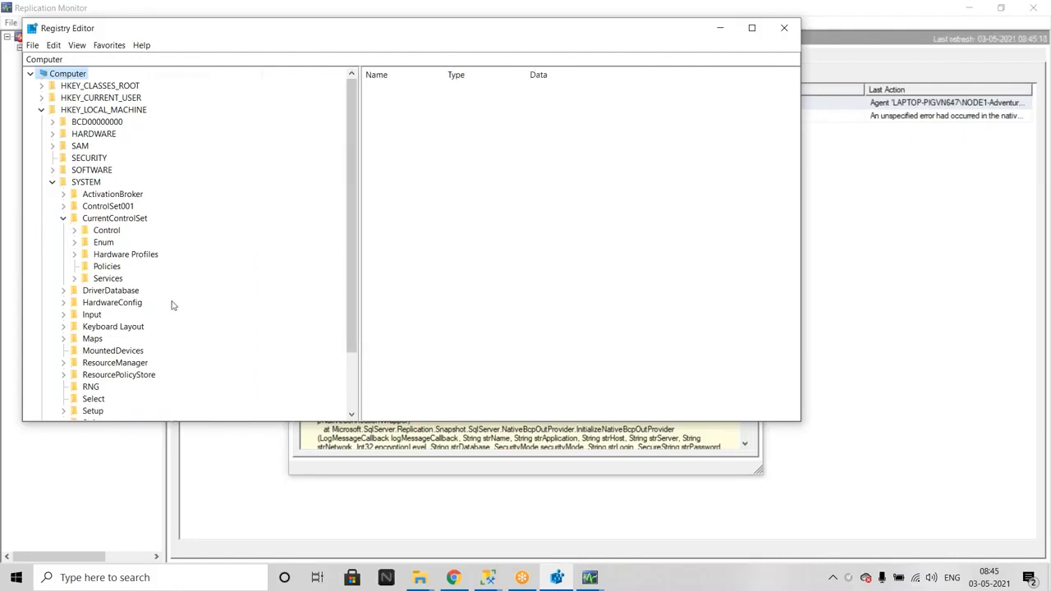
click(74, 231)
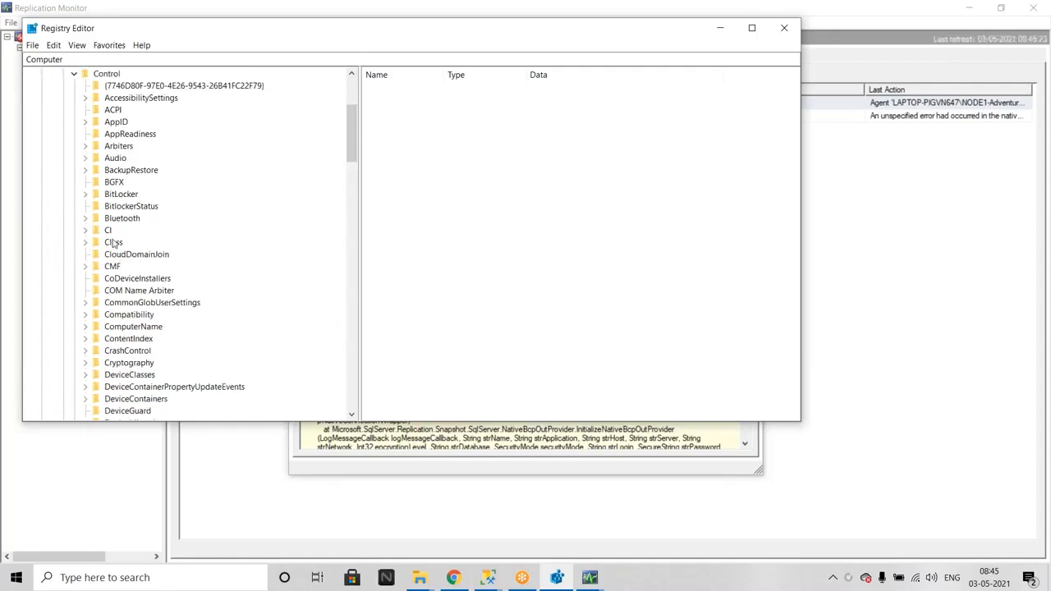
scroll(177, 266, down, 15)
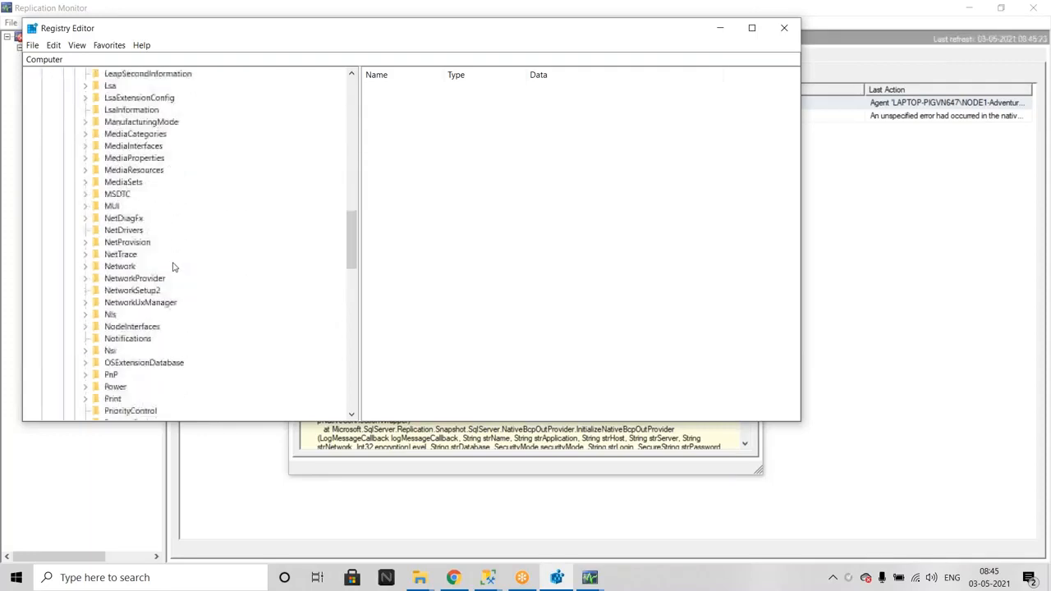
scroll(172, 266, down, 6)
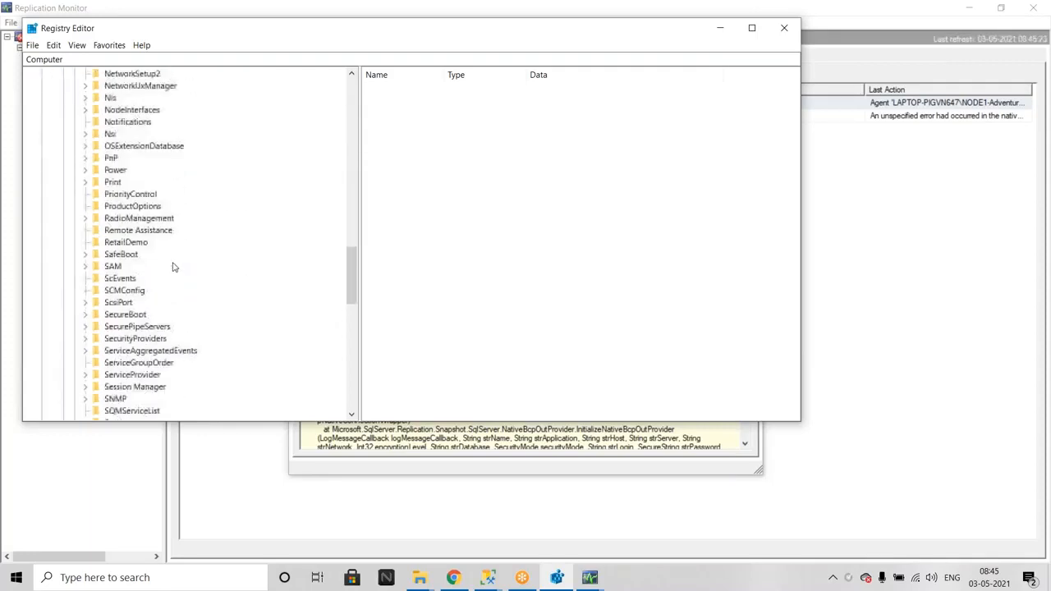
click(85, 387)
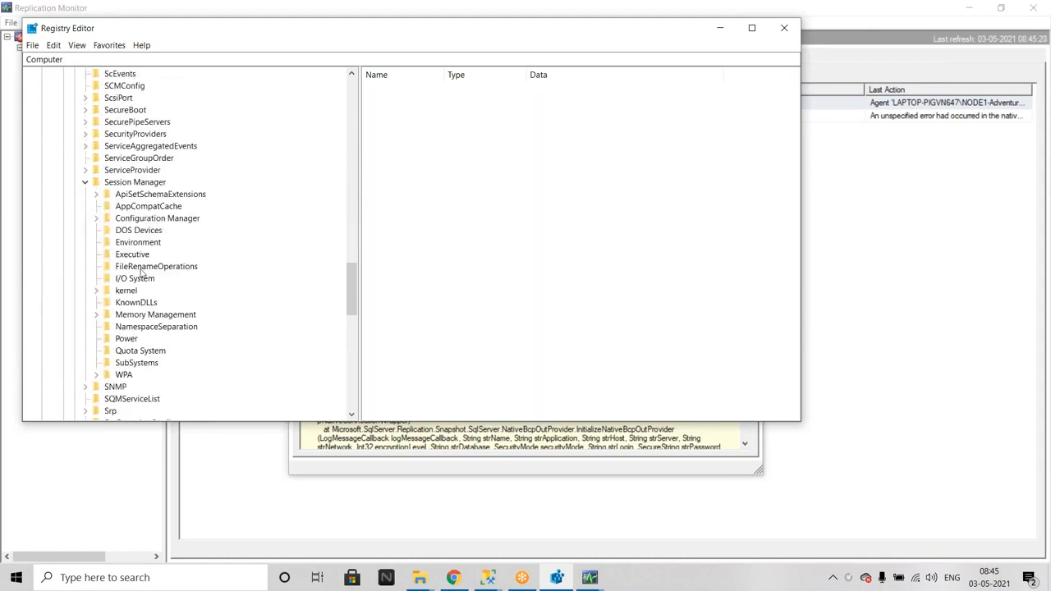
click(141, 271)
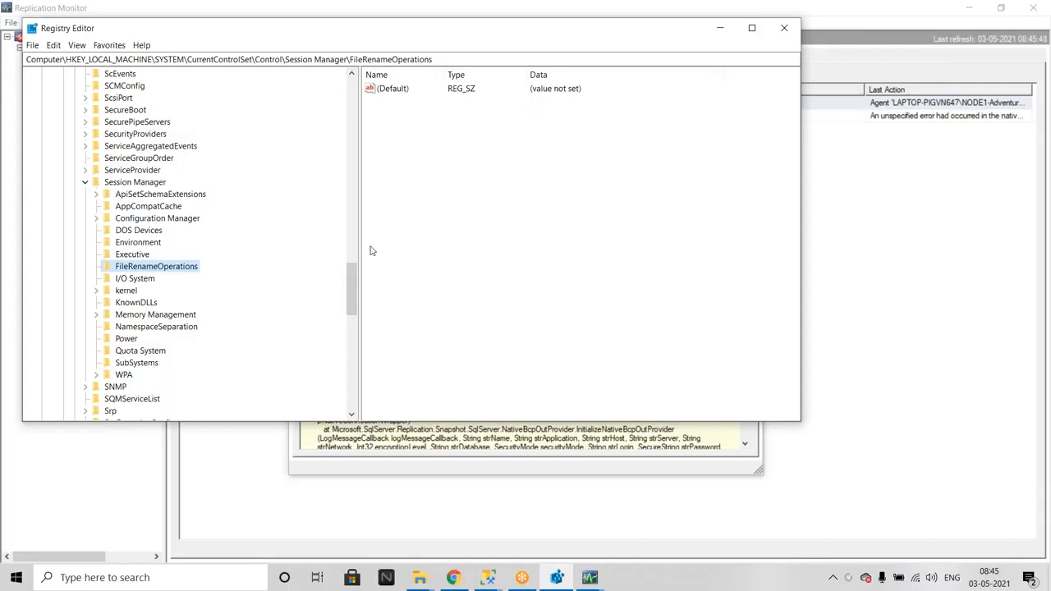
Step: Launch the SQLServer2019-KB4577194-x64 update from the CU8 folder, and return to Registry Editor while it extracts
click(420, 577)
click(491, 533)
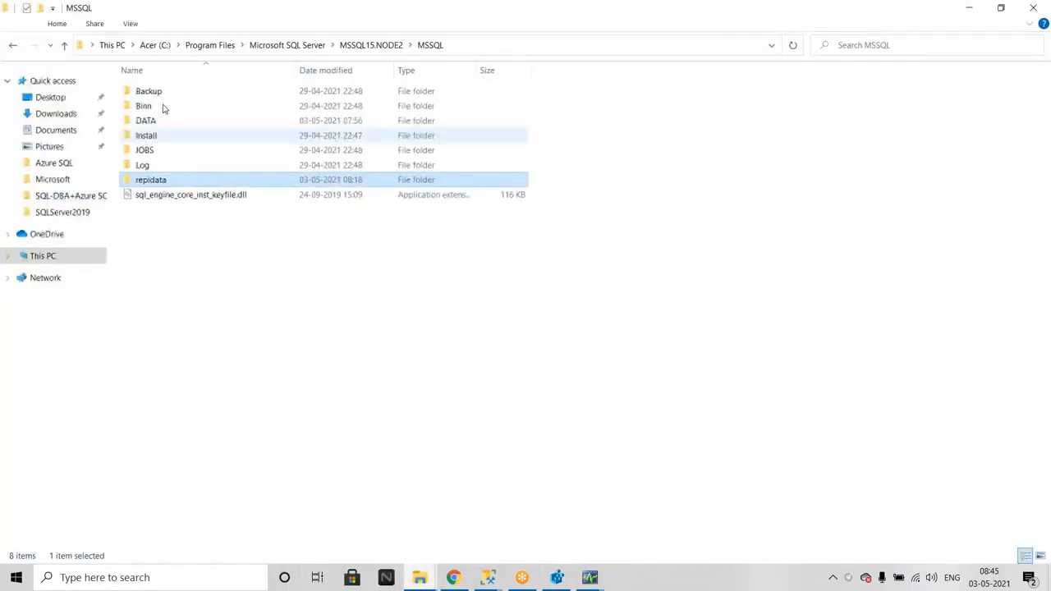
click(419, 578)
click(340, 513)
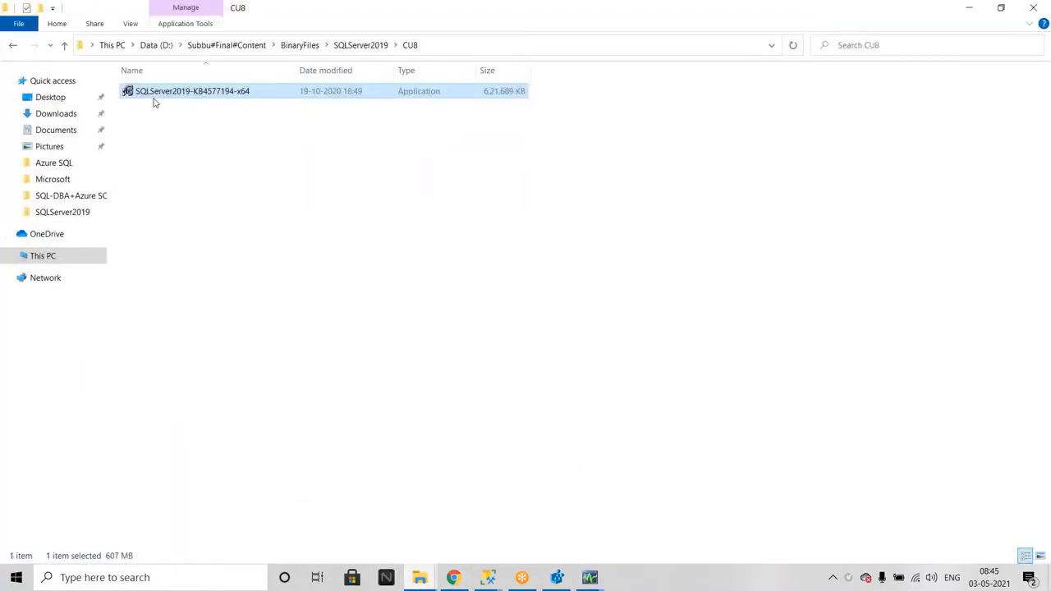
double_click(173, 94)
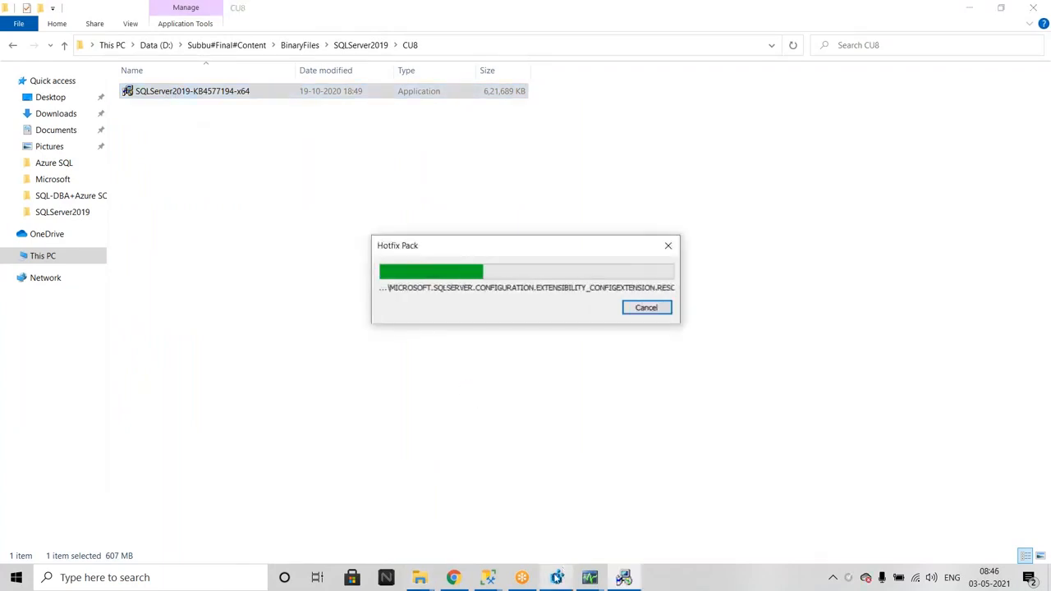
click(557, 578)
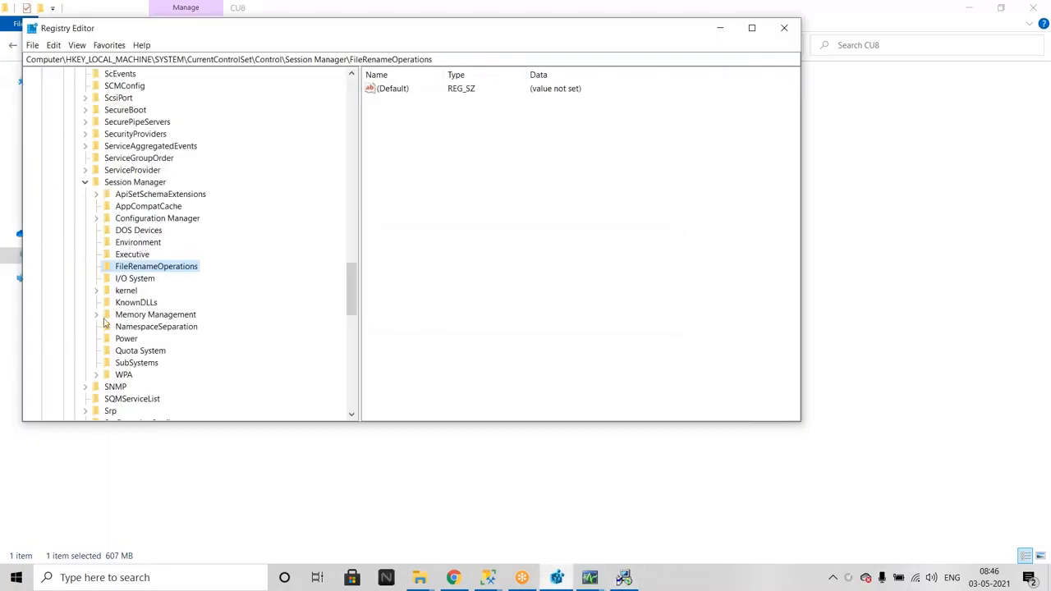
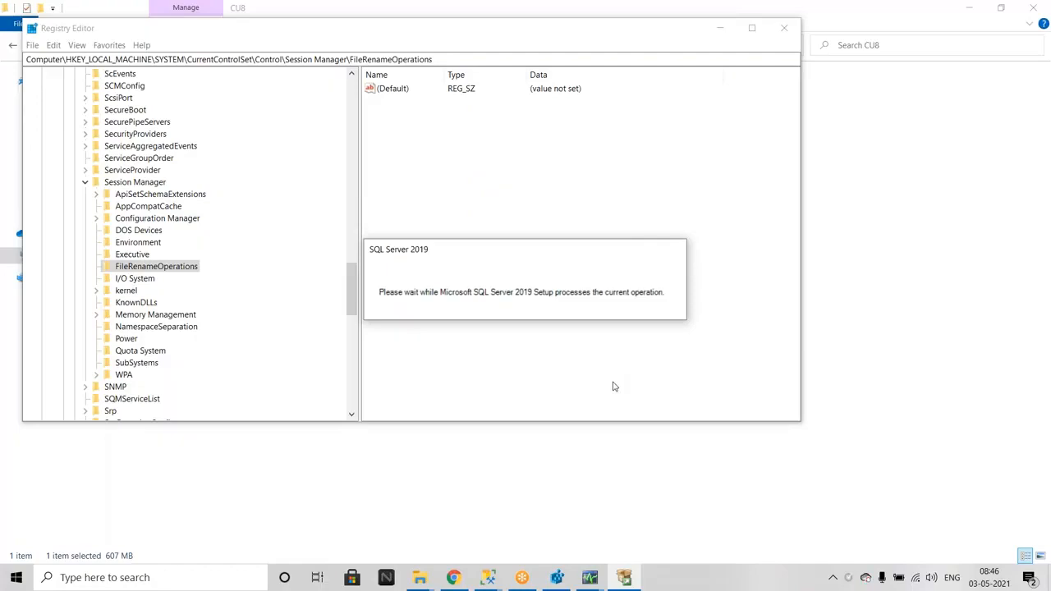
Step: Search the web in Chrome for "sql server blogspot" and check SQL Server 2019's latest cumulative update on sqlserverbuilds.blogspot.com
click(459, 580)
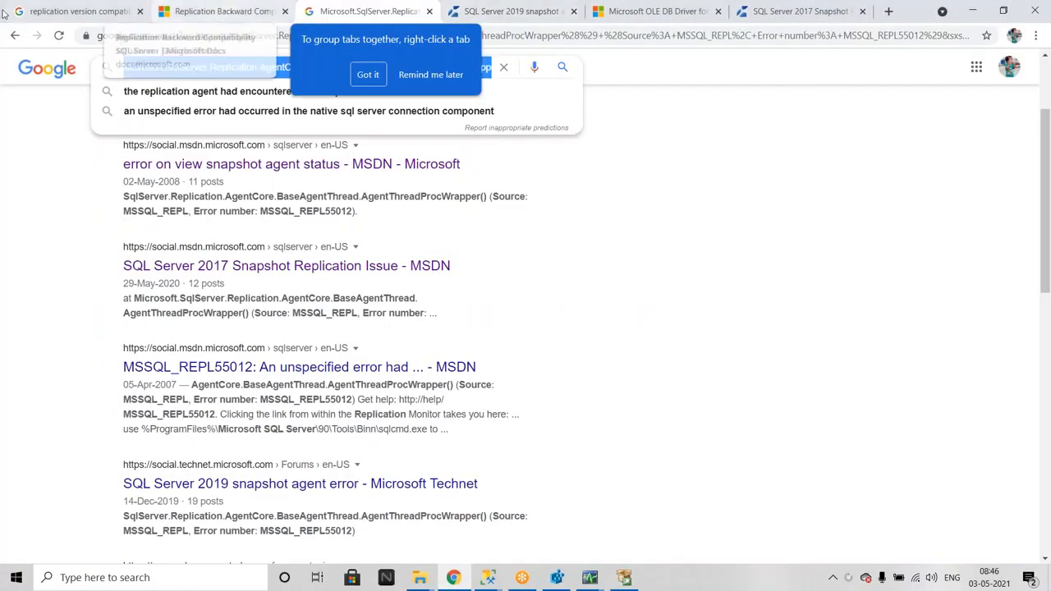
click(79, 12)
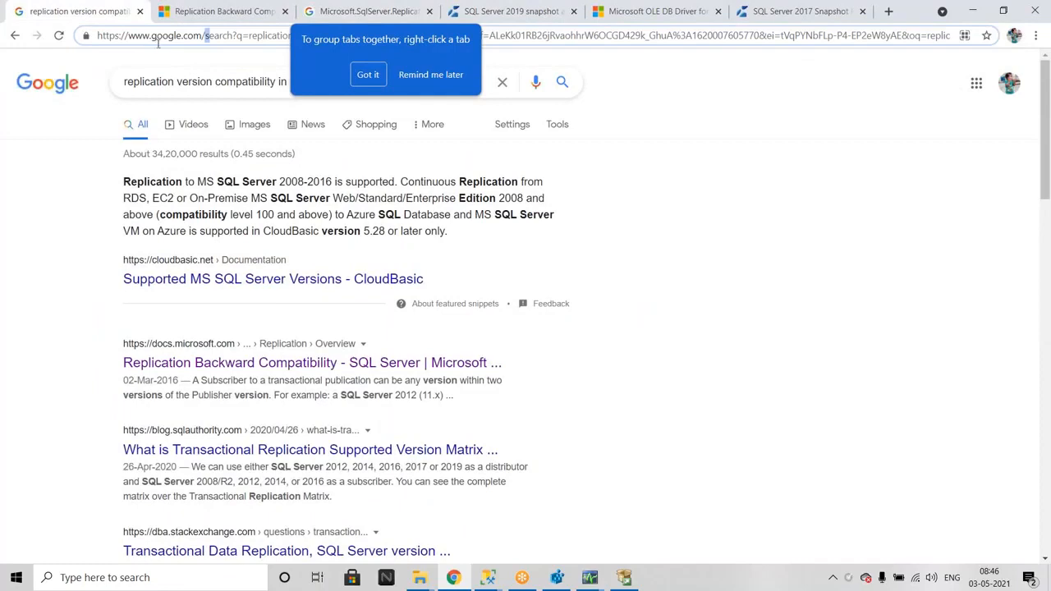
key(ctrl+l)
text(sq)
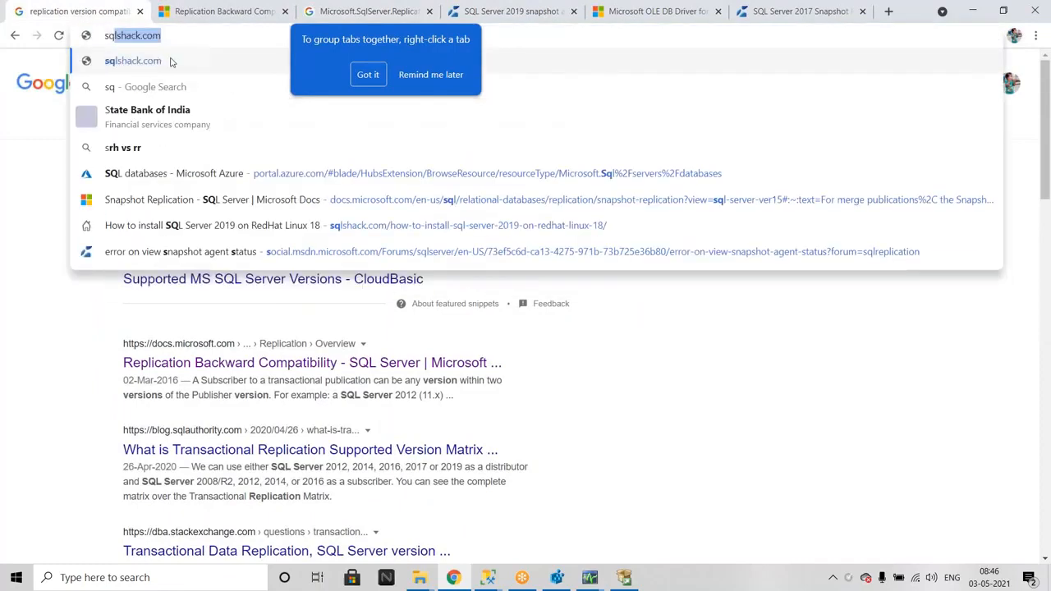
text(l server )
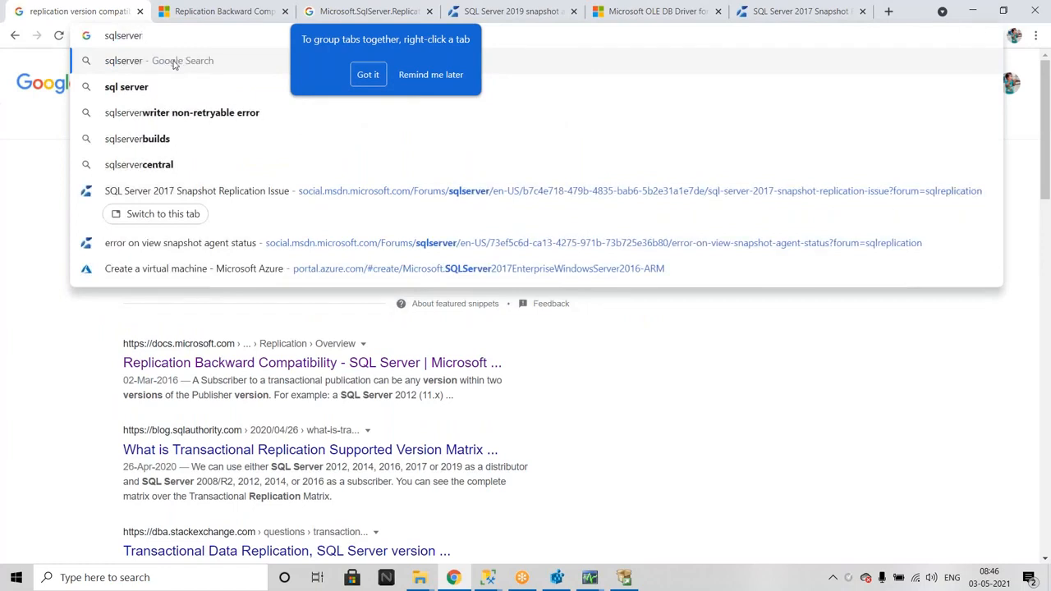
text(bl)
key(Down)
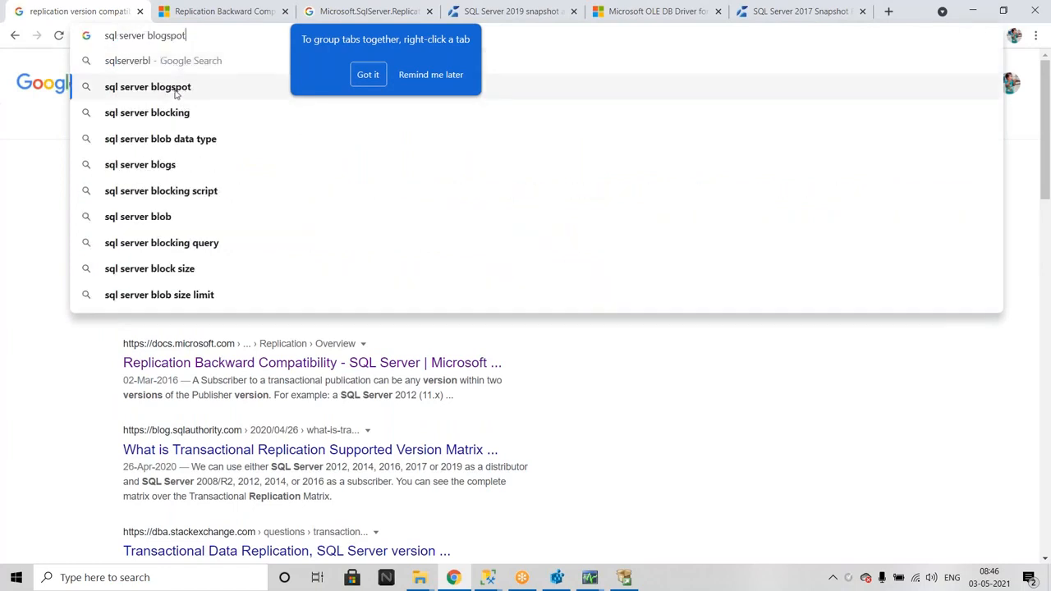
key(Return)
click(179, 204)
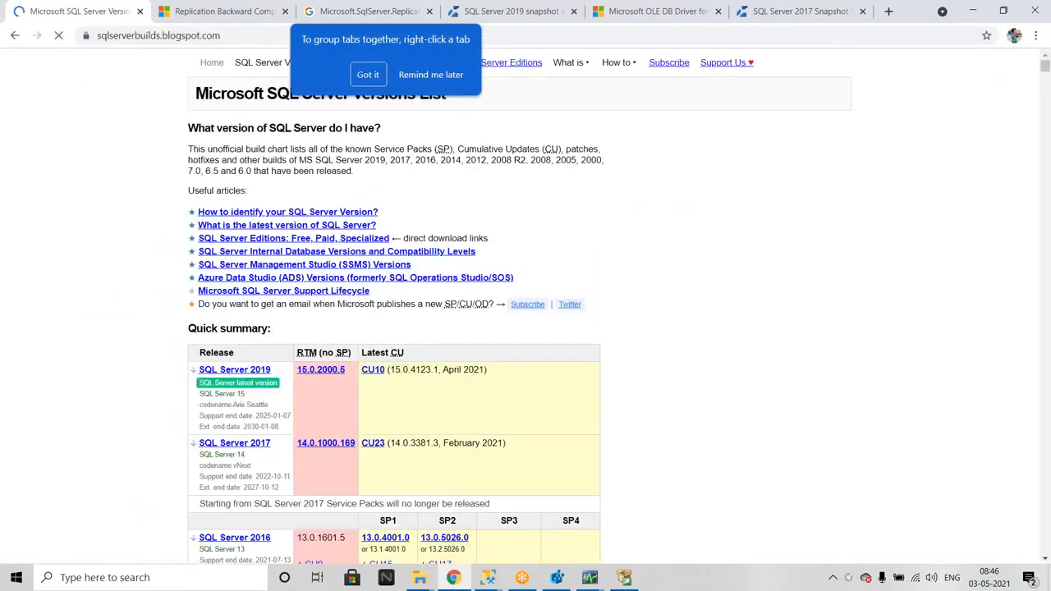
scroll(443, 313, down, 1)
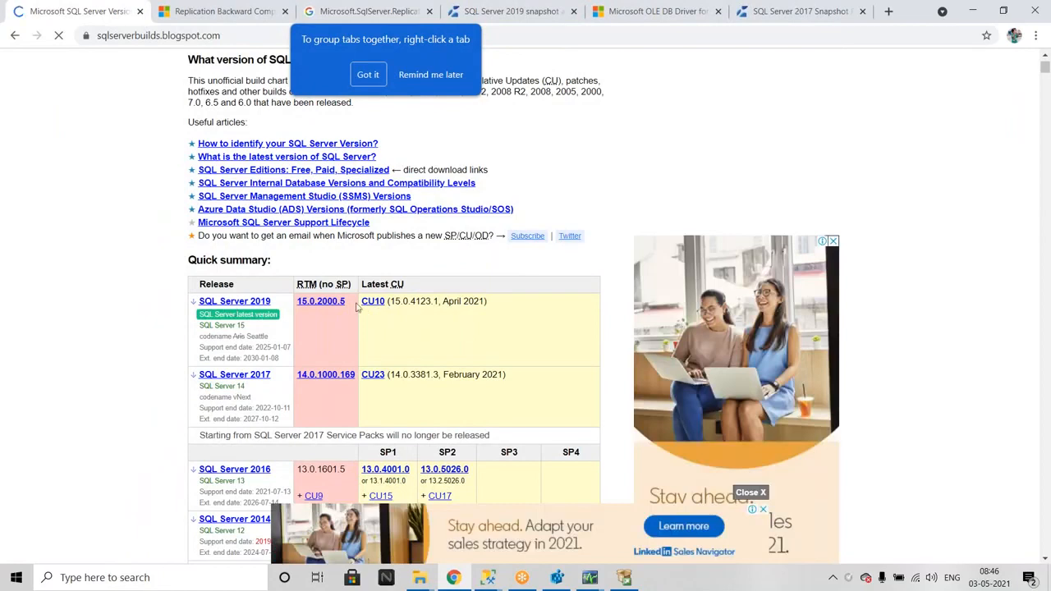
Step: Check the rule results in the SQL Server 2019 update setup, and switch back to Registry Editor
click(626, 578)
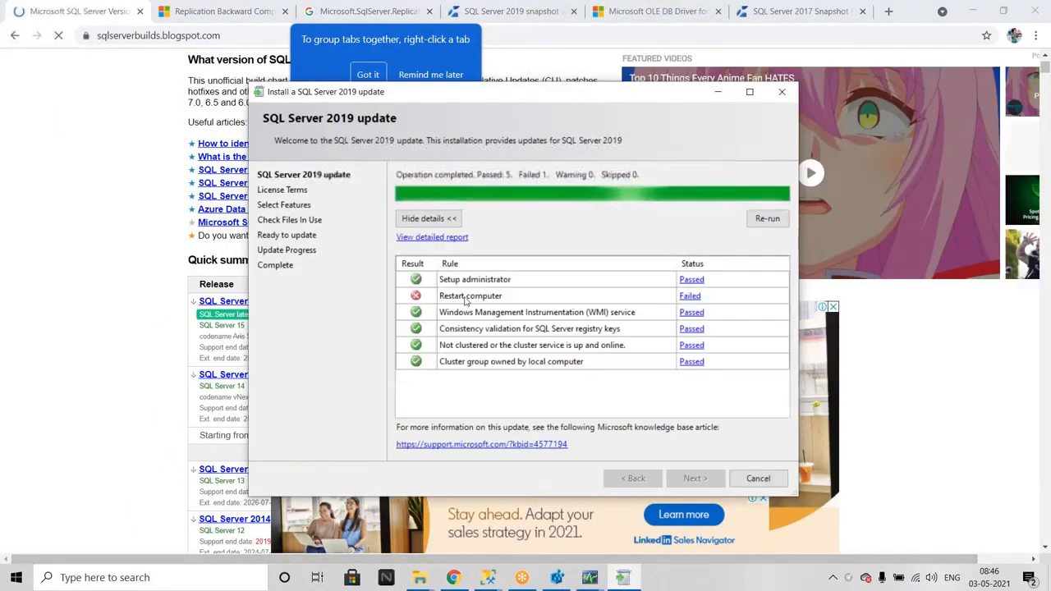
click(556, 578)
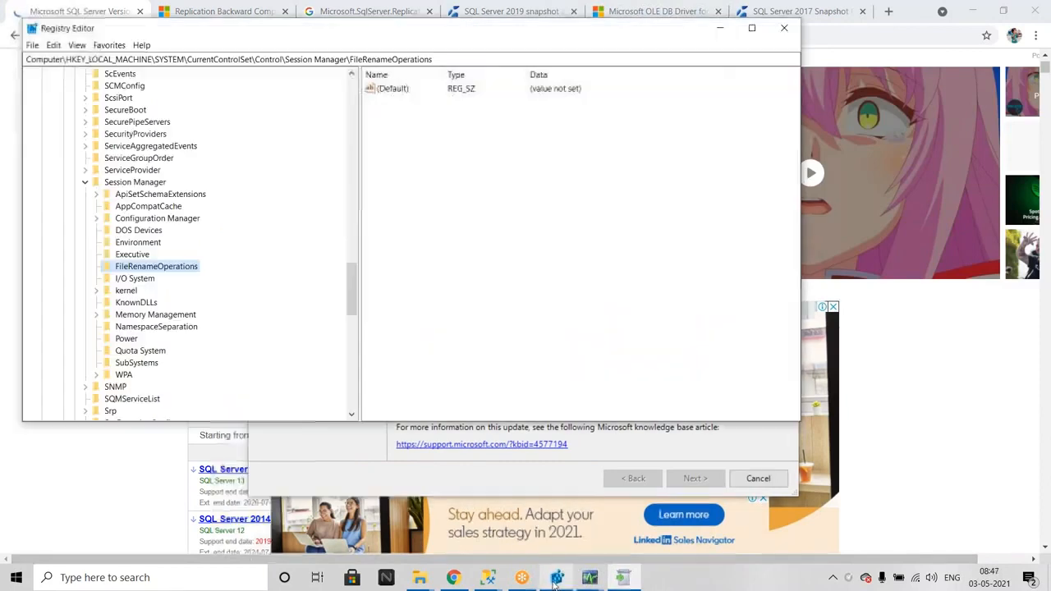
Step: Delete the PendingFileRenameOperations value from the Session Manager key and close Registry Editor
click(120, 183)
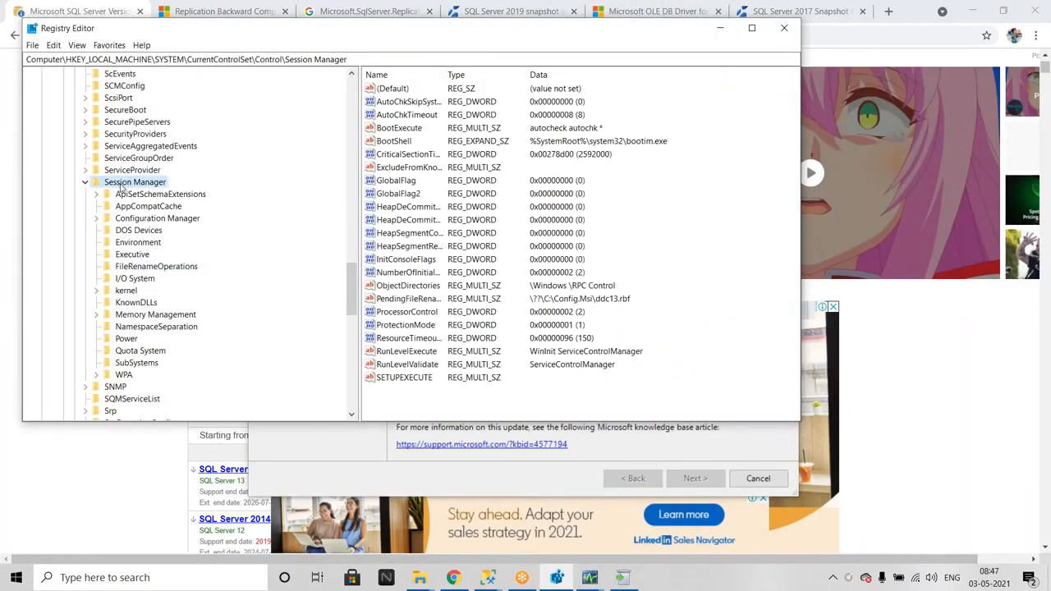
click(406, 304)
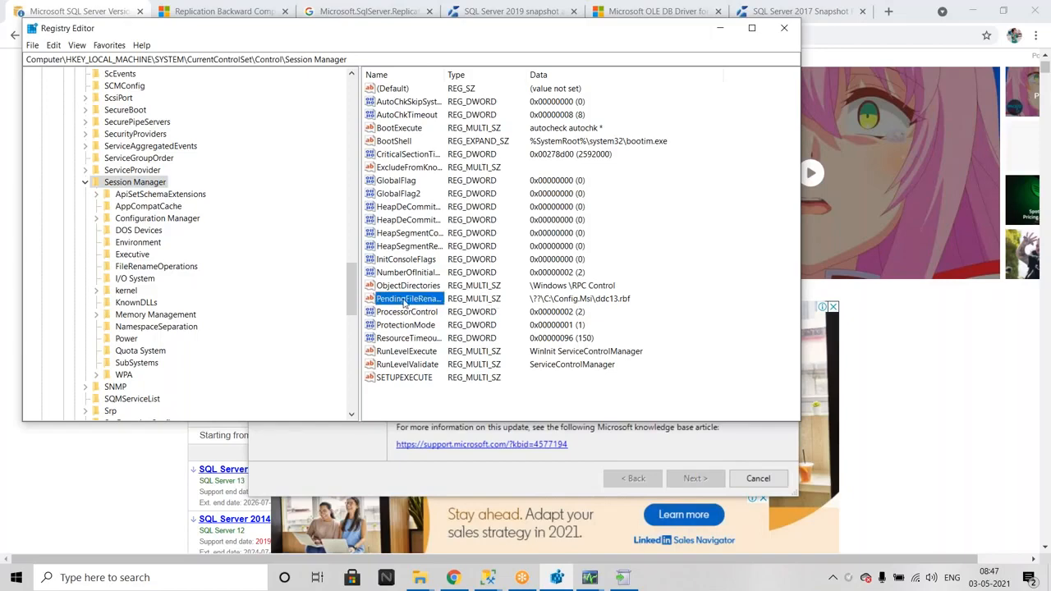
right_click(404, 302)
click(434, 339)
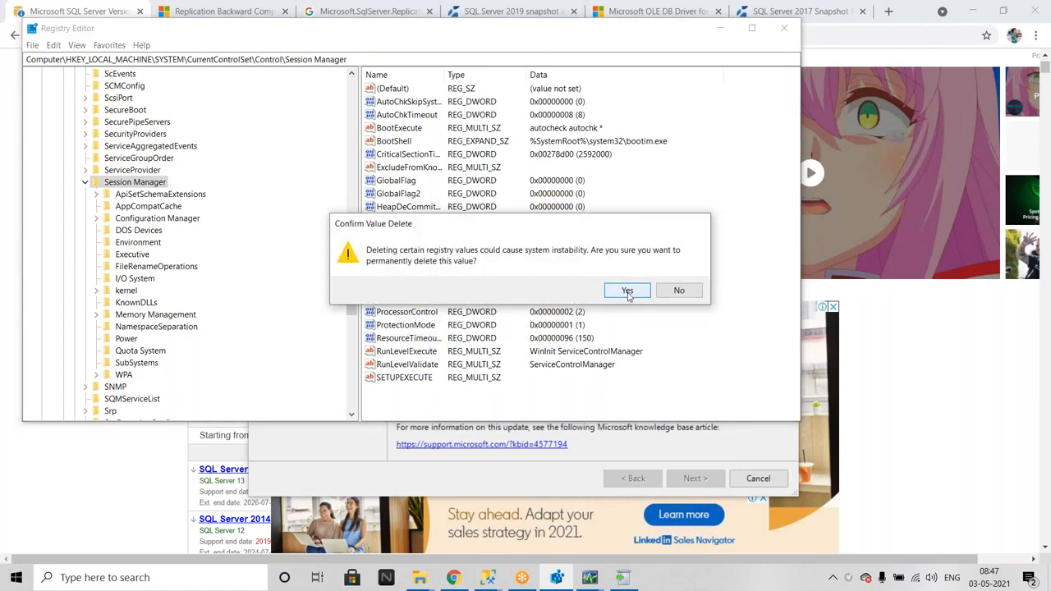
click(627, 291)
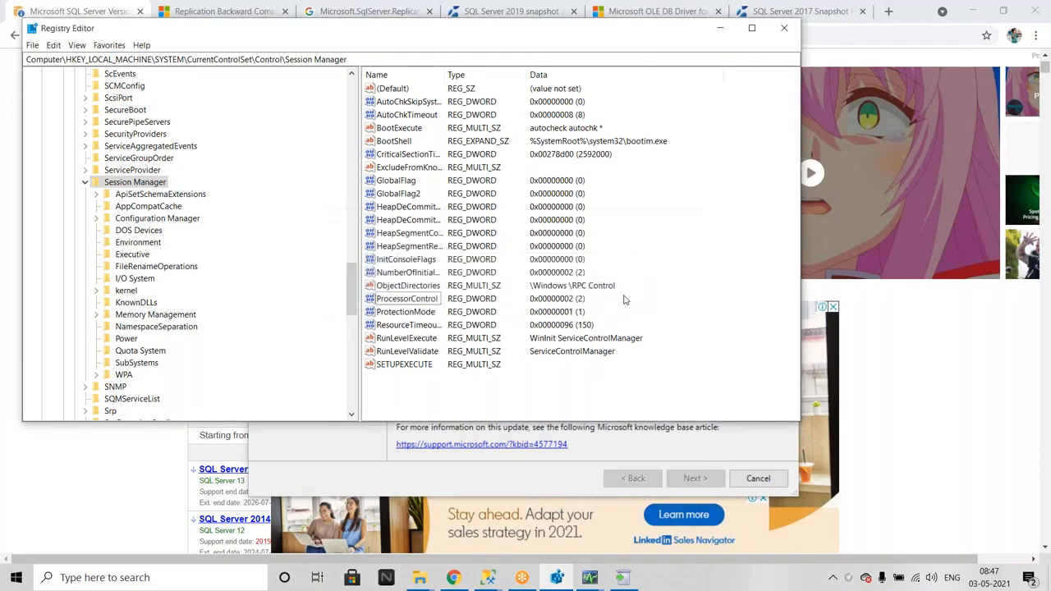
drag(631, 34, 631, 96)
click(646, 90)
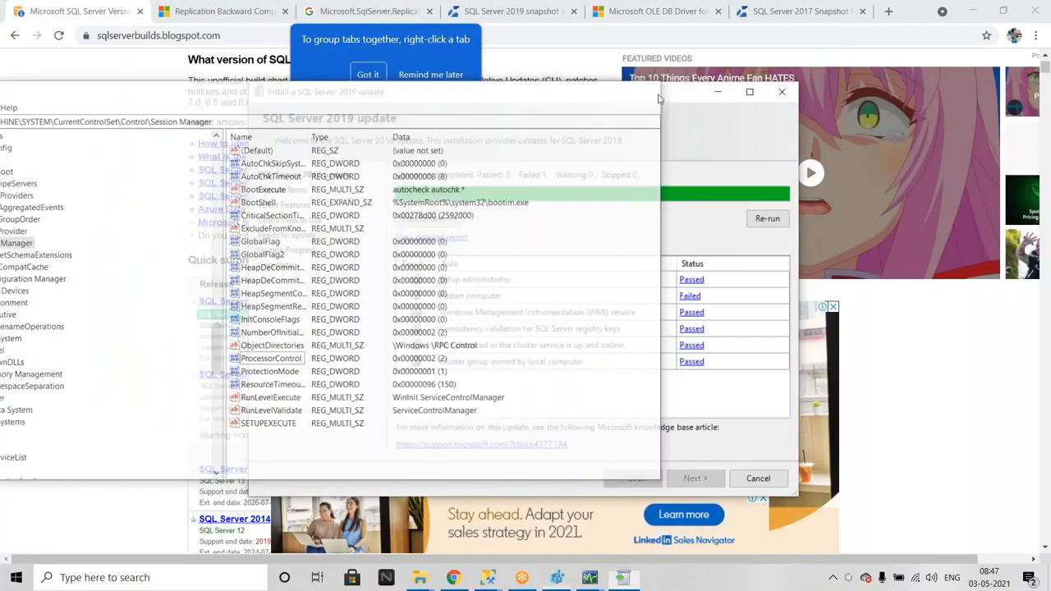
Step: Quit the SQL Server 2019 update setup and relaunch SQLServer2019-KB4577194-x64 from the CU8 folder
click(757, 481)
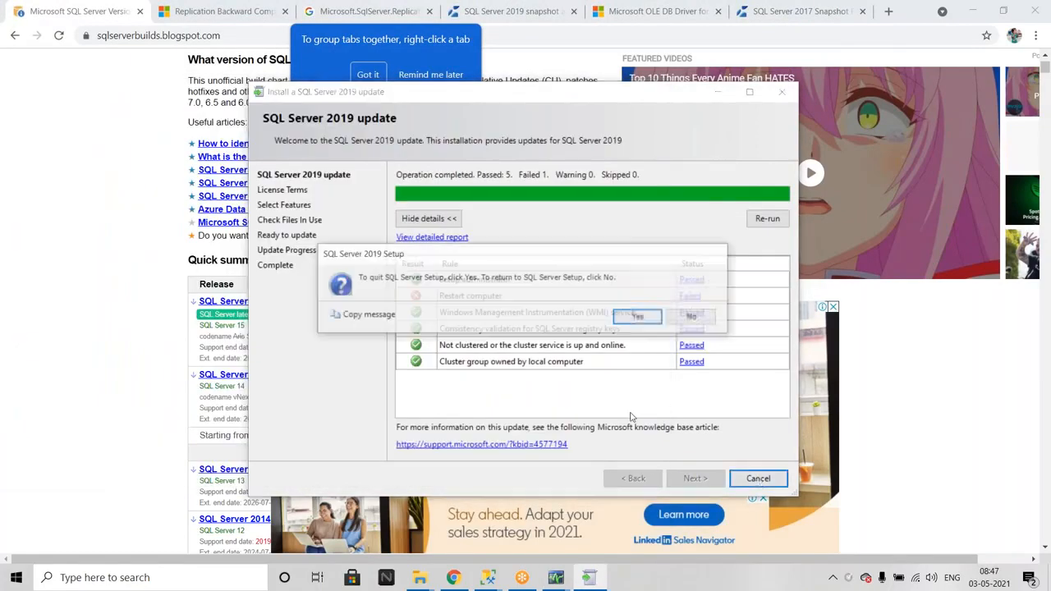
click(638, 316)
mouse_move(419, 577)
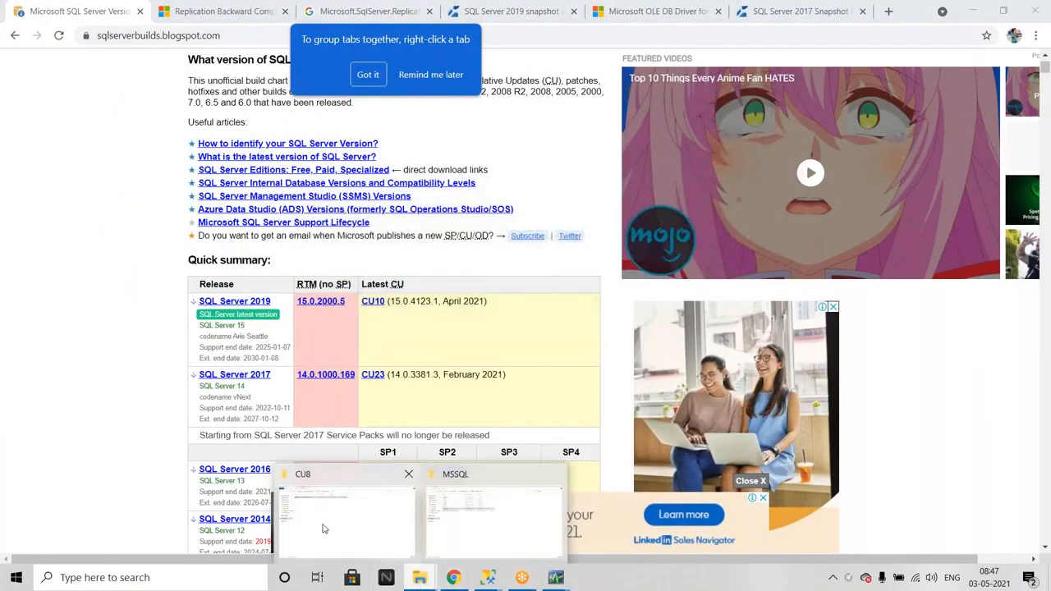
click(345, 511)
double_click(187, 93)
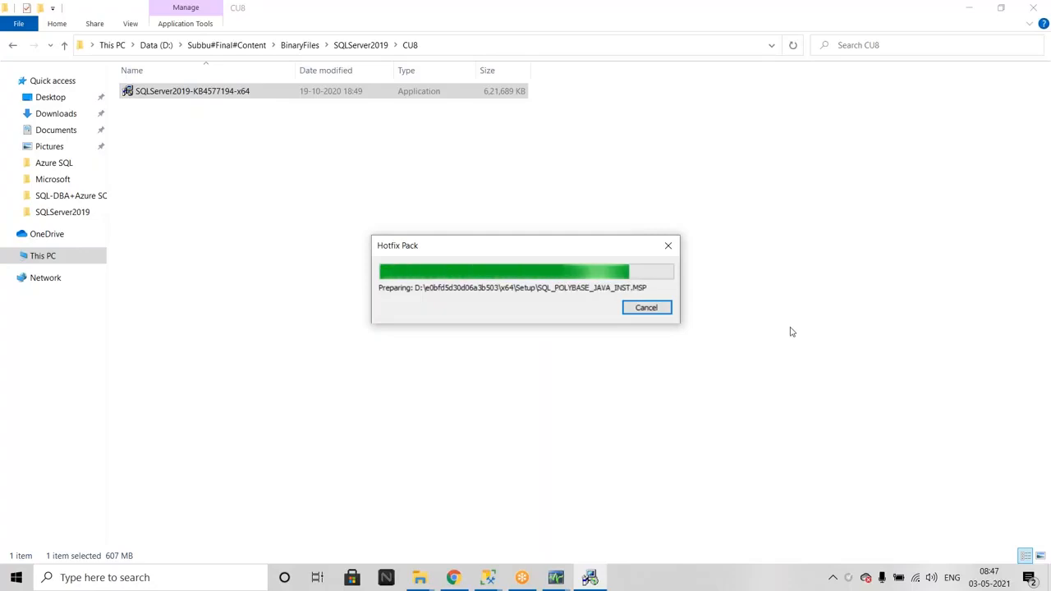
Step: Close the Snapshot Agent window of ADWORKS2014-TRANPUB while the update extracts, and bring the setup back into view
mouse_move(596, 567)
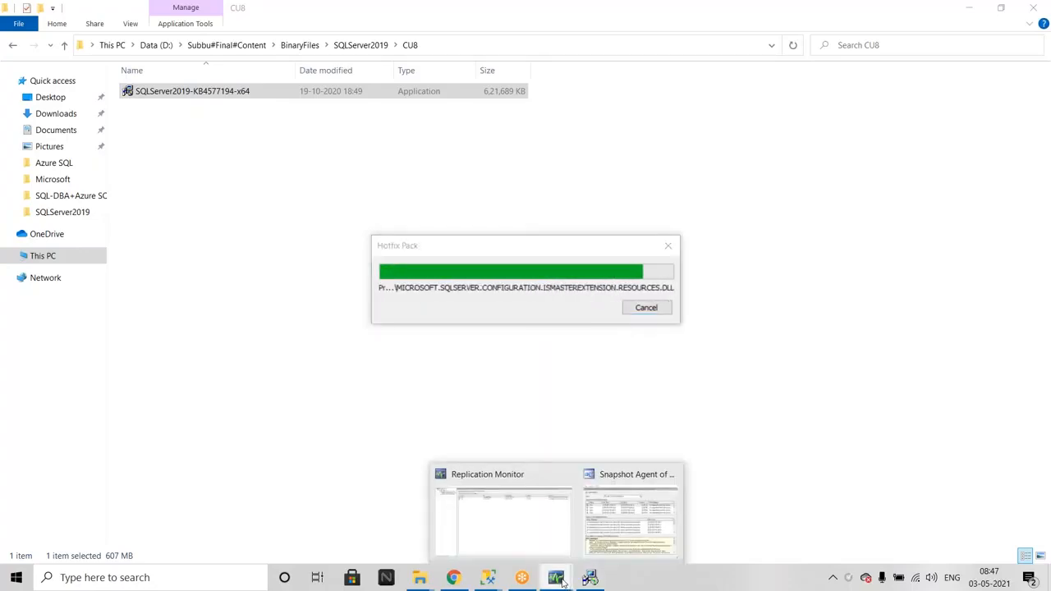
click(619, 537)
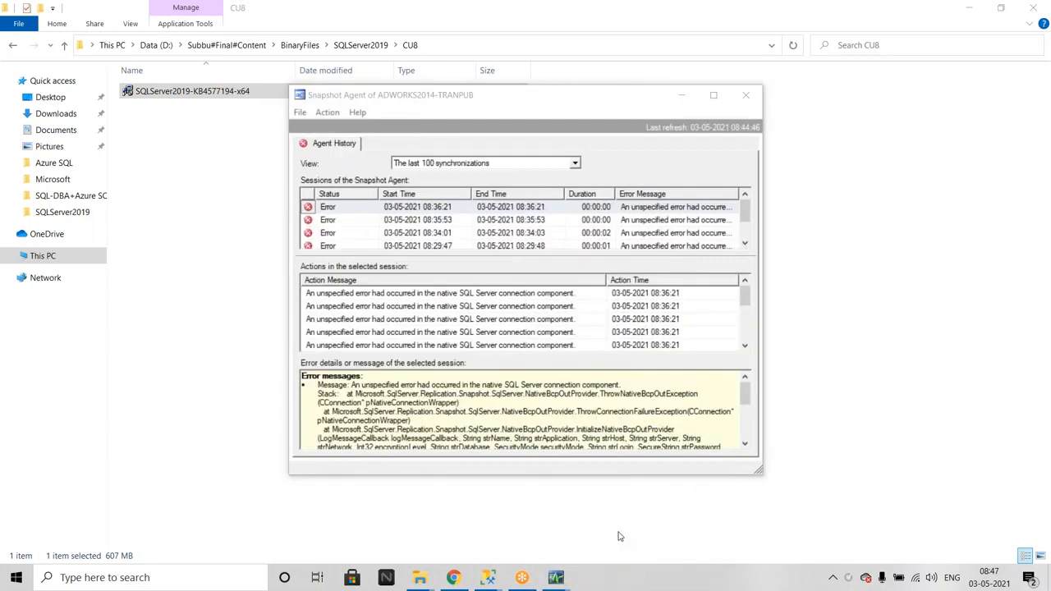
mouse_move(565, 581)
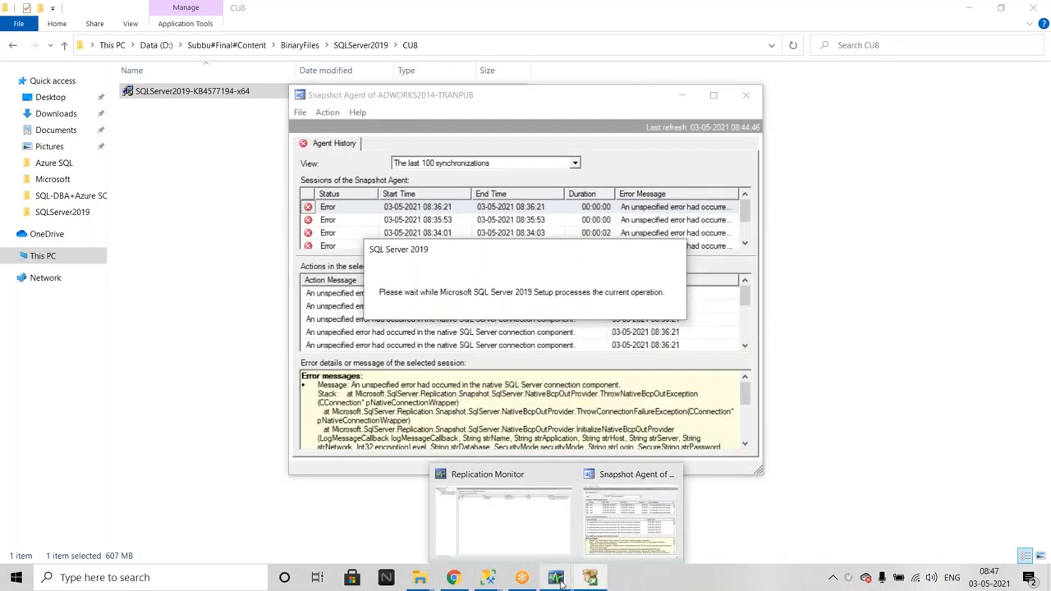
click(593, 582)
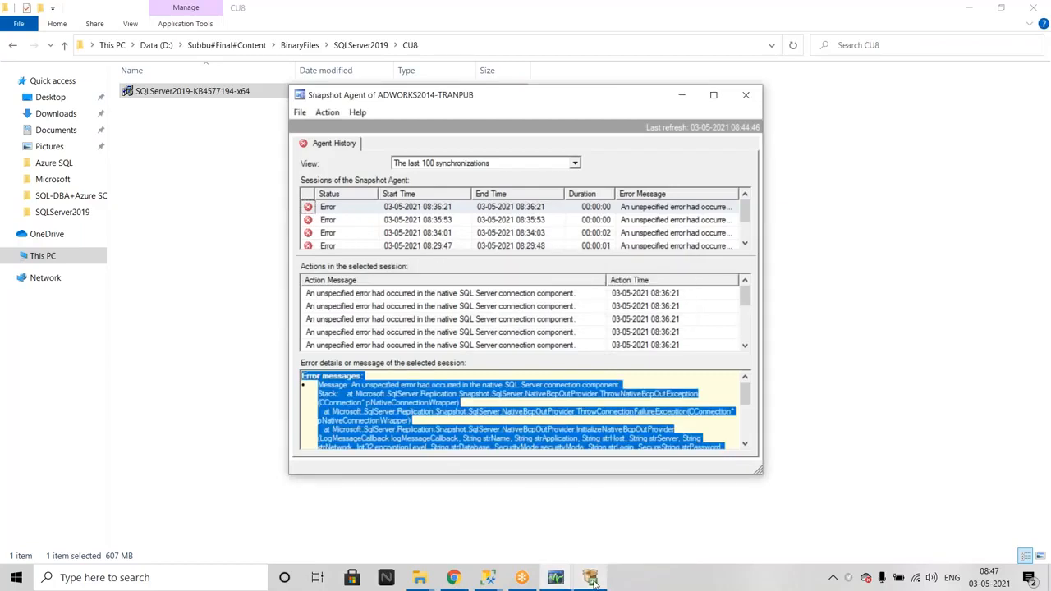
click(746, 95)
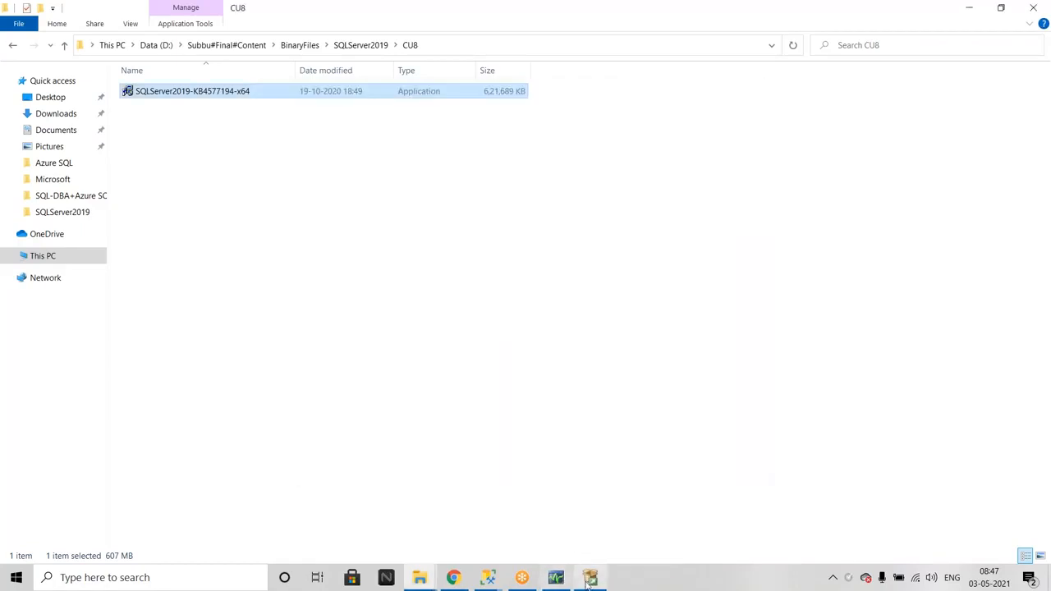
click(591, 580)
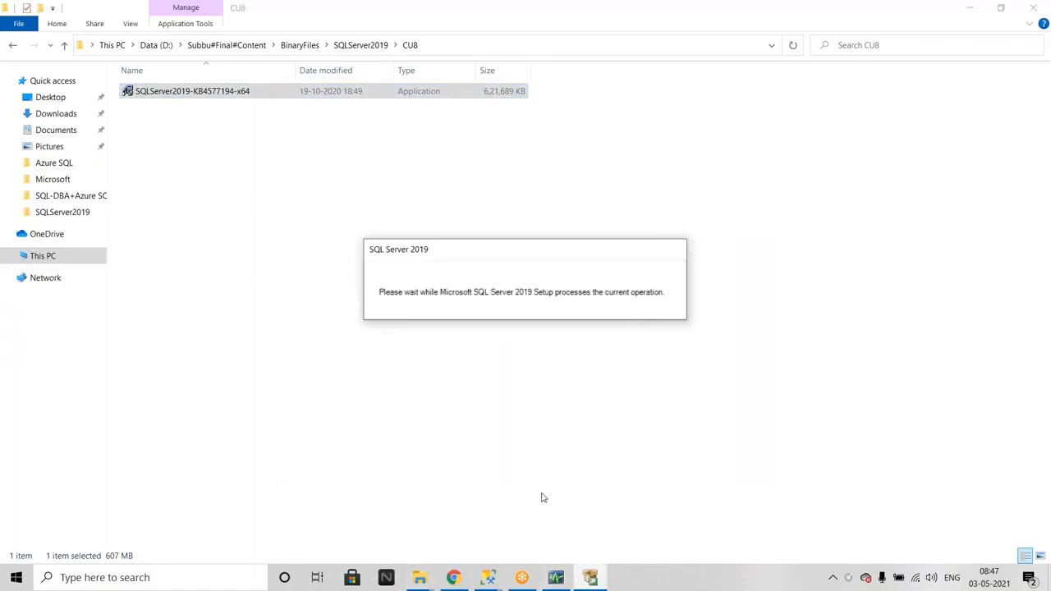
Step: Minimize the CU8 folder window and show the desktop while SQL Server 2019 Setup processes
double_click(500, 14)
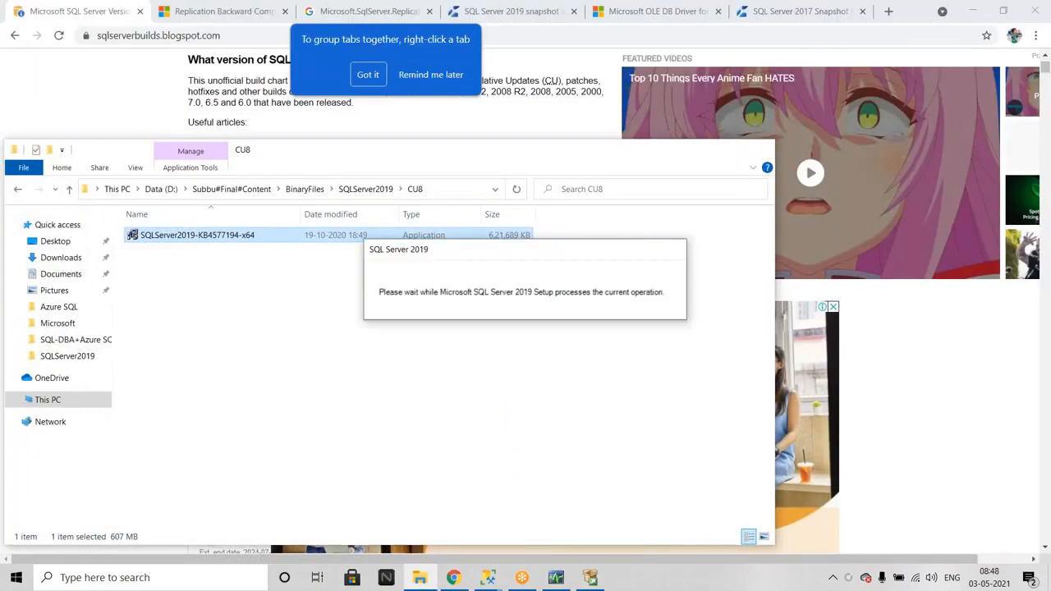
key(super+Down)
click(573, 182)
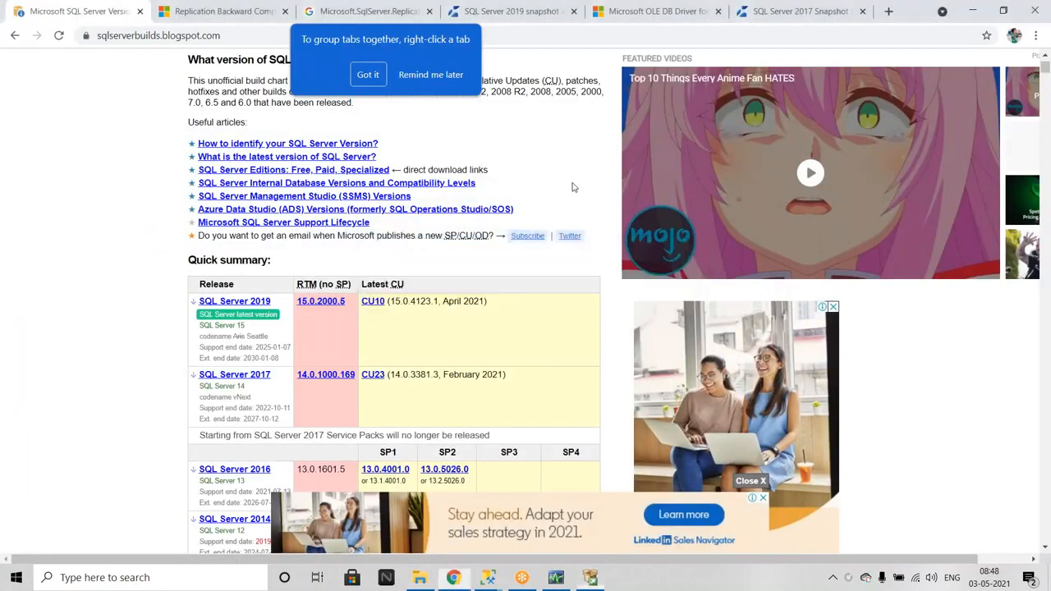
key(super+d)
click(590, 583)
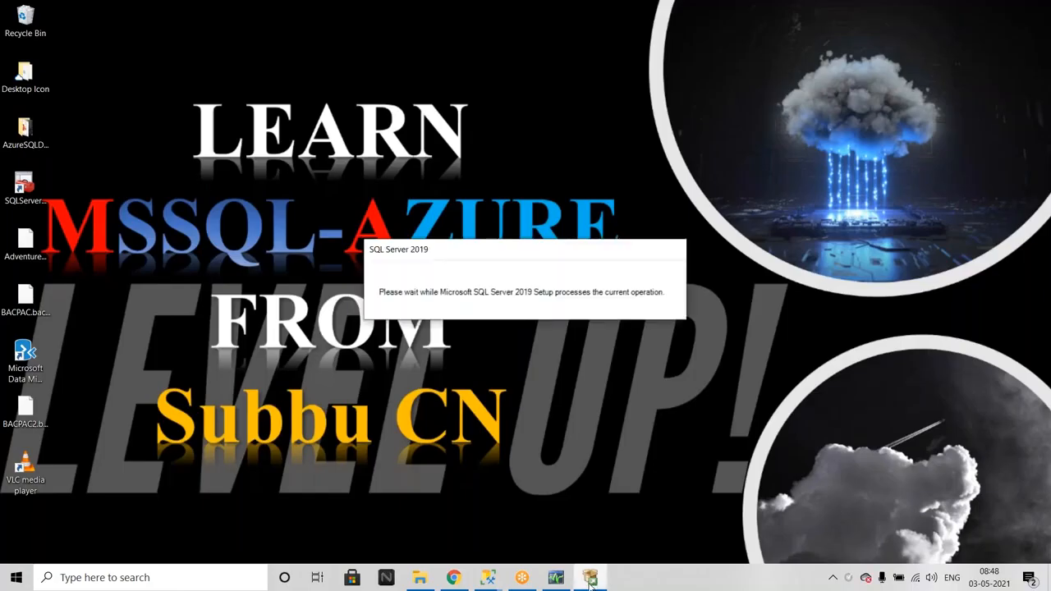
Step: Check the publication's agents in Replication Monitor, sorted by job, and switch back to the SQL Server 2019 setup
click(556, 578)
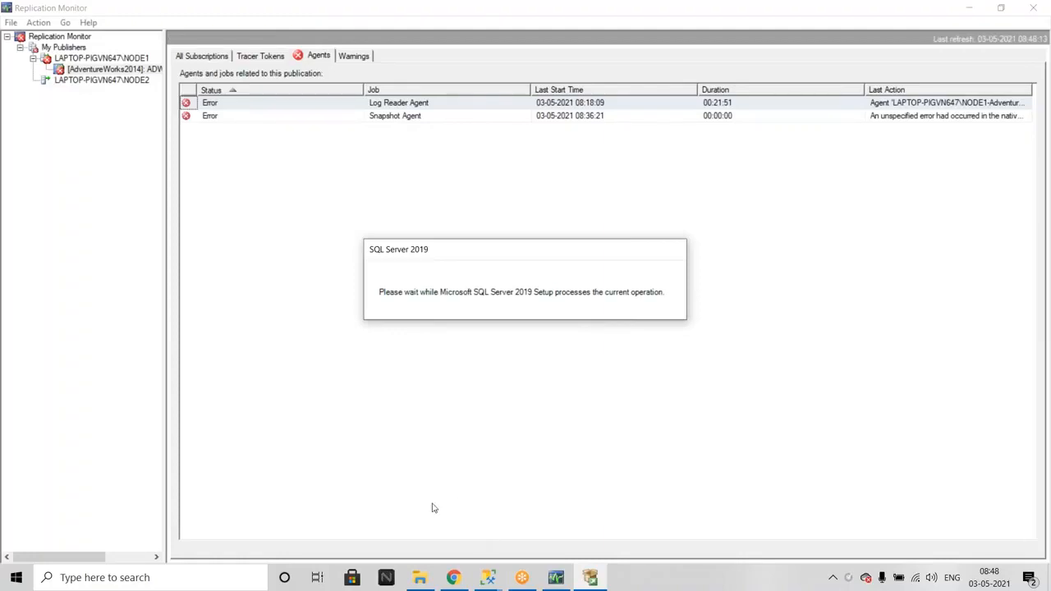
click(461, 92)
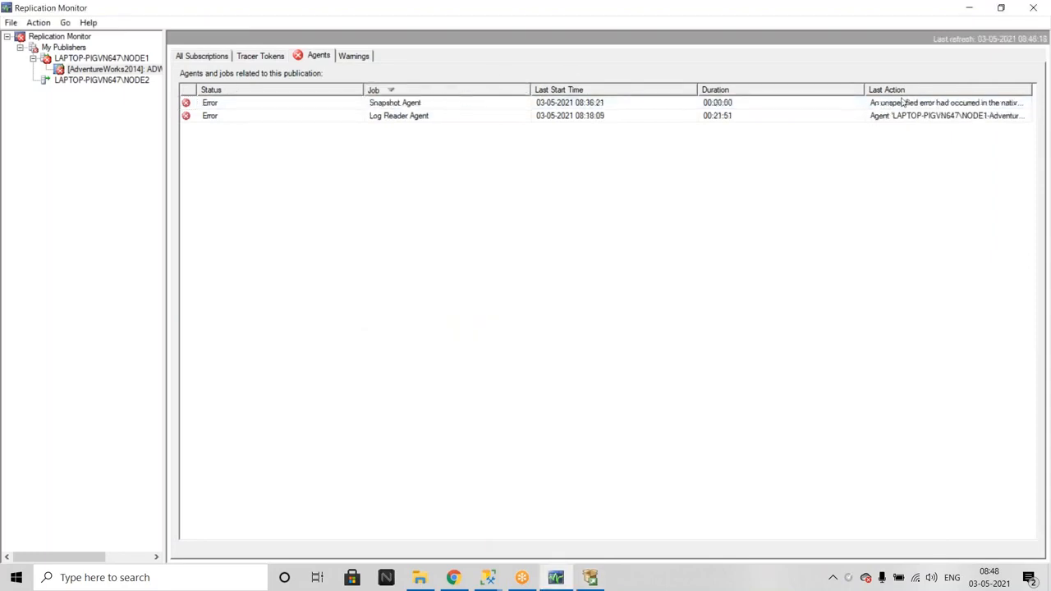
click(905, 107)
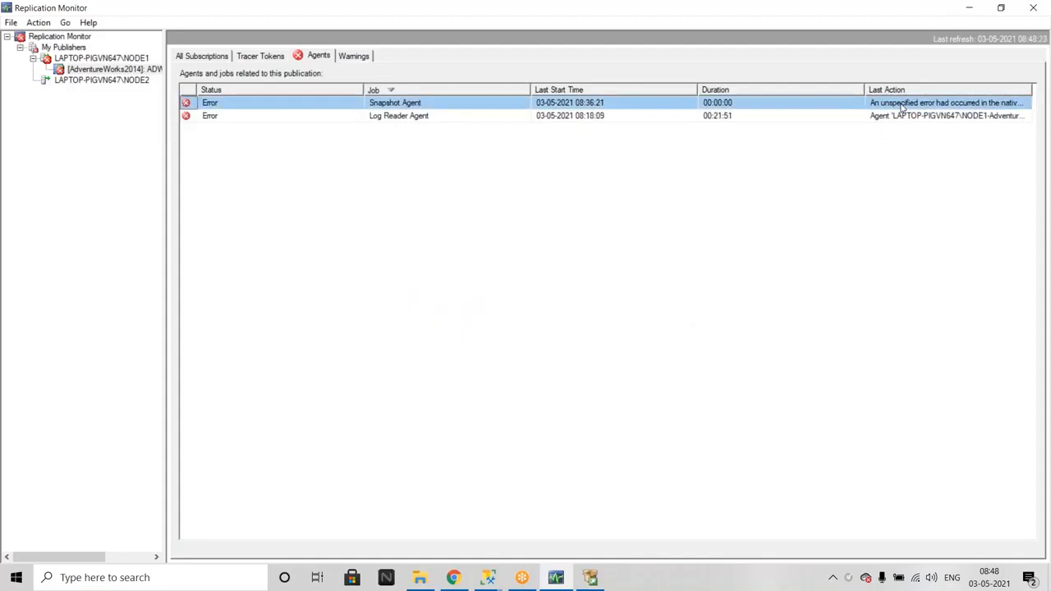
click(589, 578)
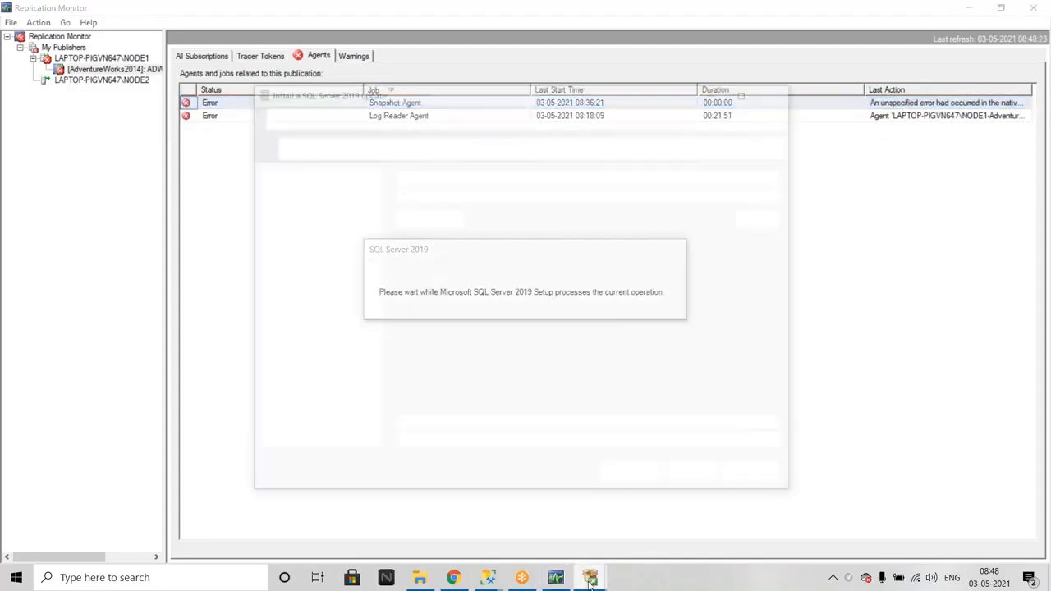
Step: Accept the update's license terms and continue with NODE1, NODE2, NODE3 and the shared features selected
mouse_move(590, 578)
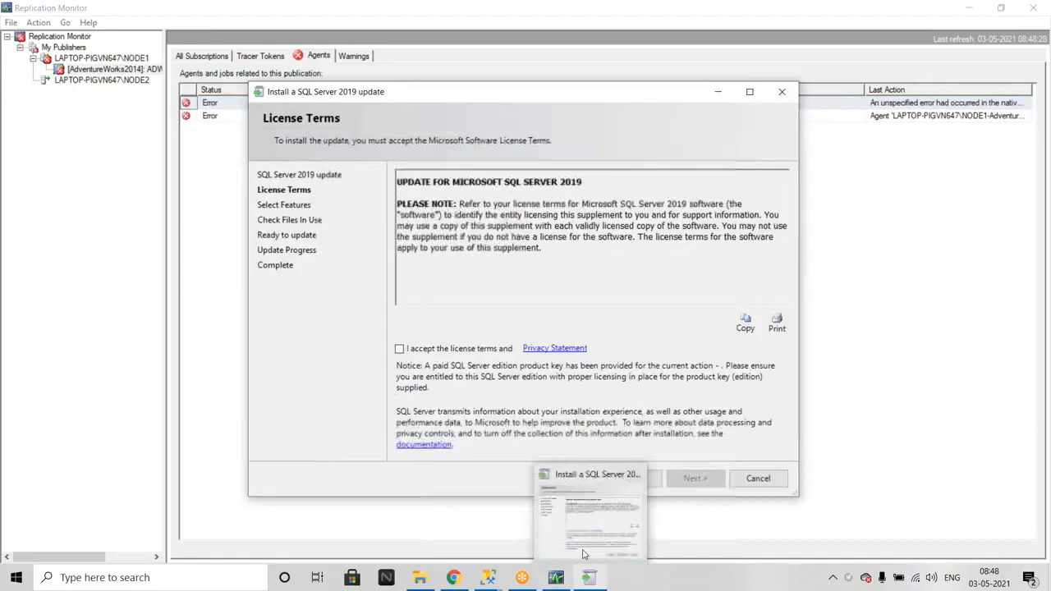
click(466, 349)
click(689, 479)
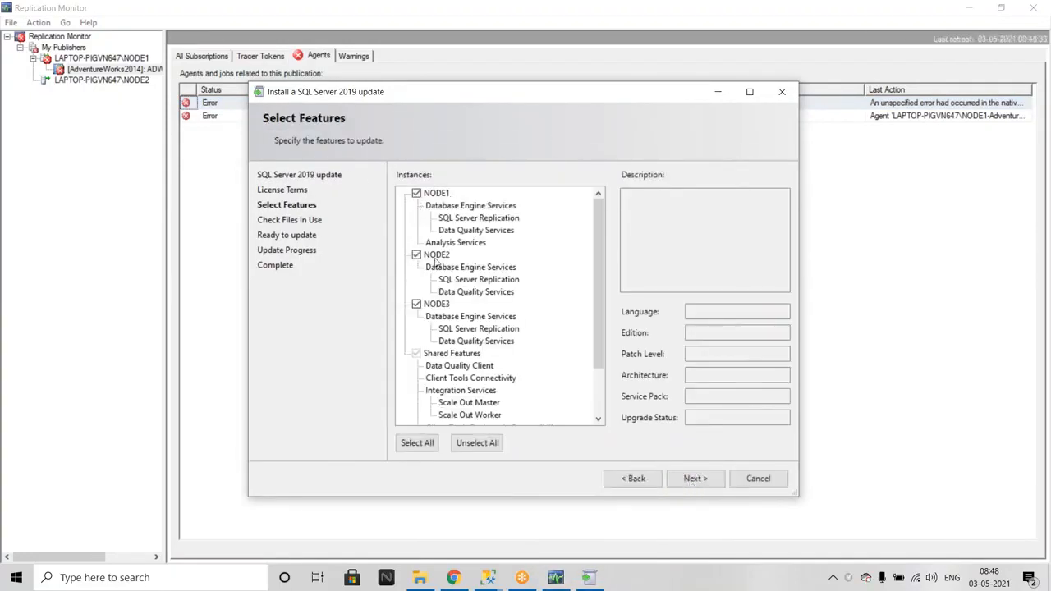
click(695, 479)
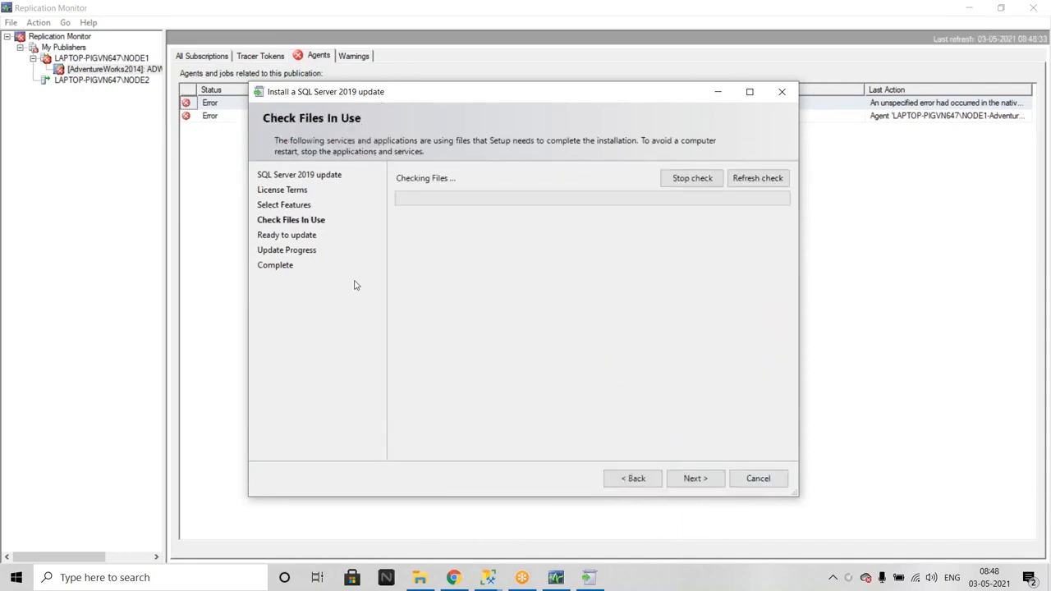
Step: Open the SQL Server 2019 CU10 support article in Chrome, and return to the update setup
click(454, 579)
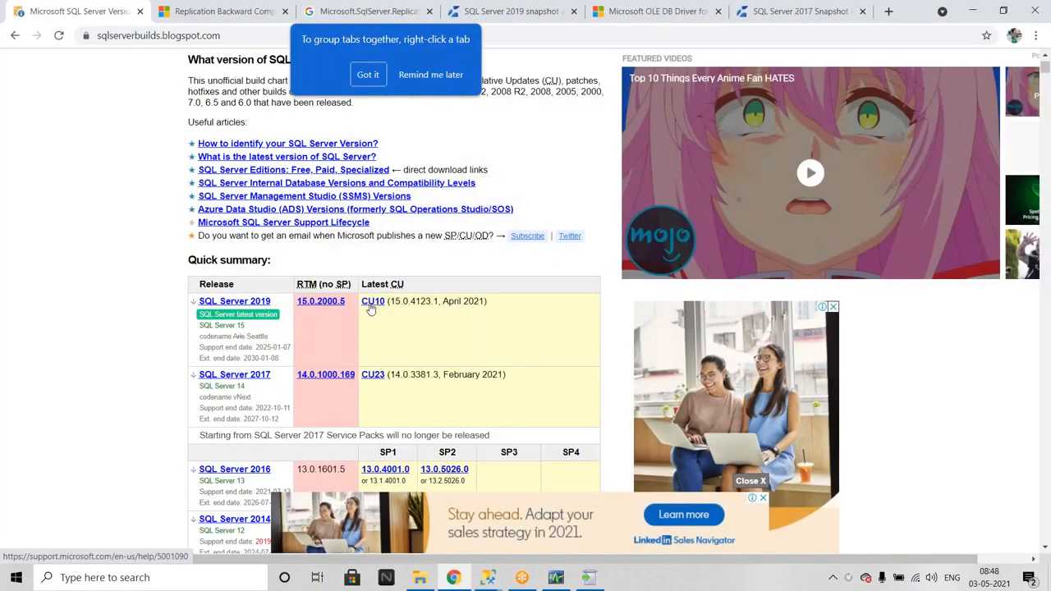
click(372, 302)
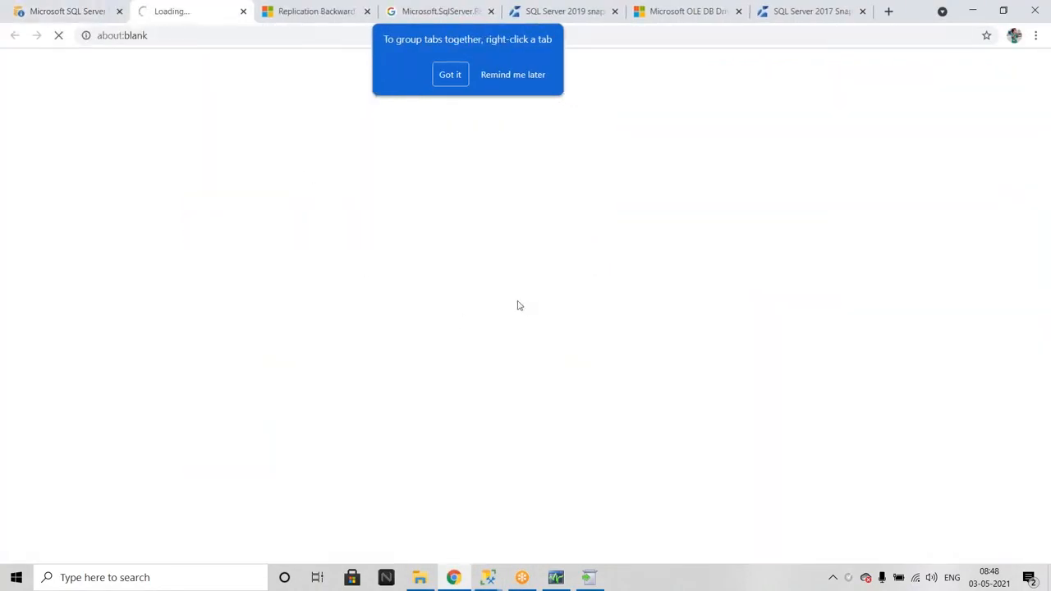
click(589, 577)
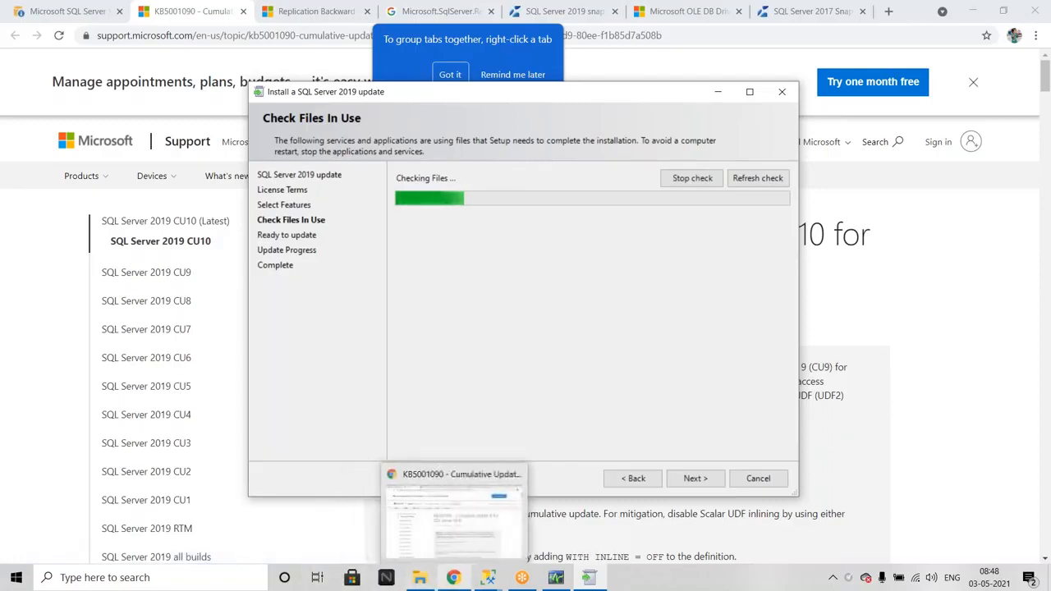
Step: Continue past the files-in-use check and start the SQL Server 2019 update
mouse_move(488, 580)
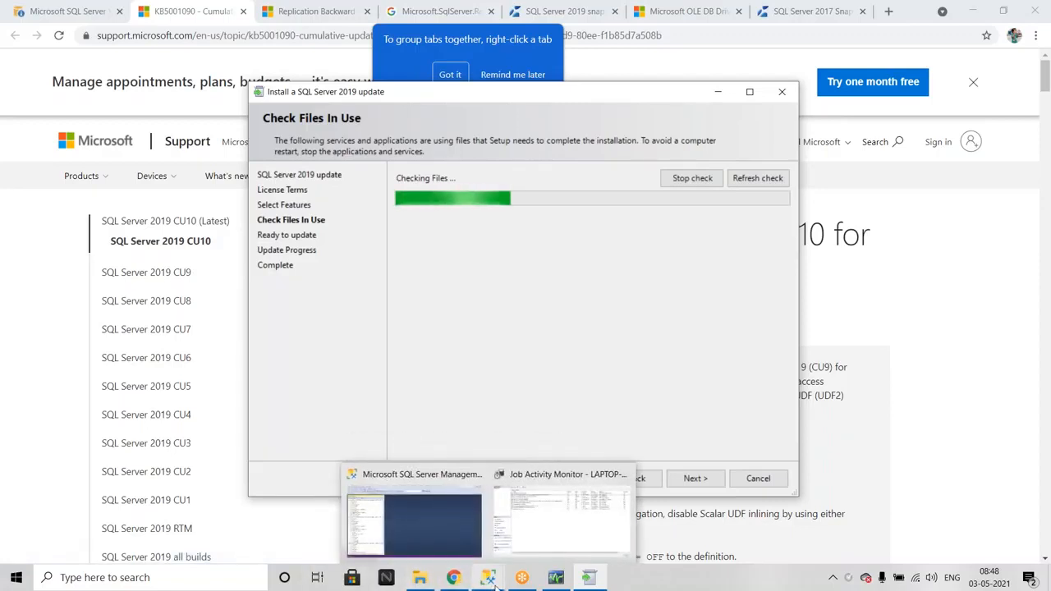
mouse_move(522, 580)
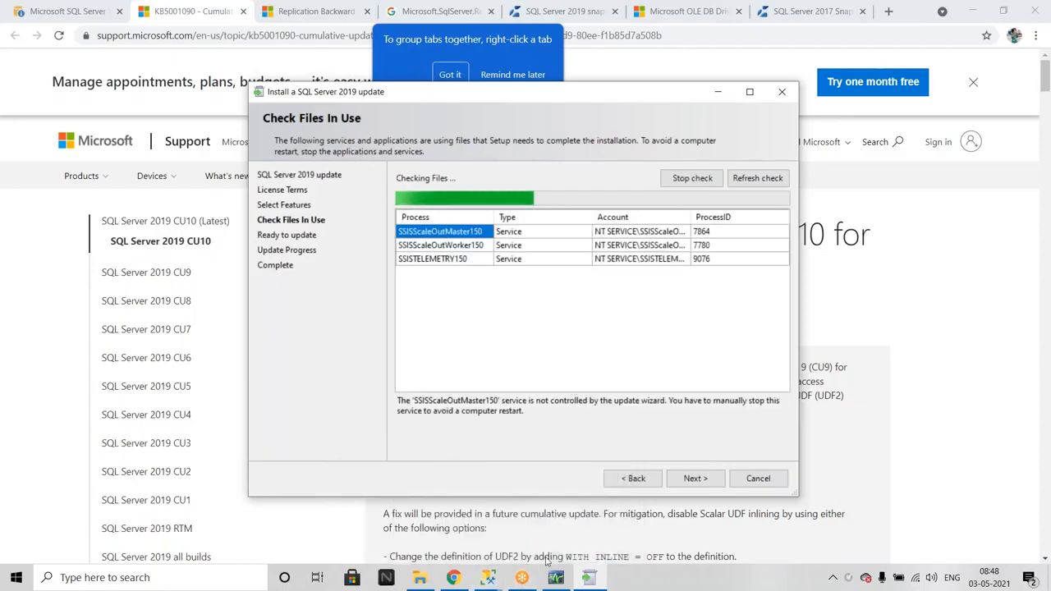
click(685, 479)
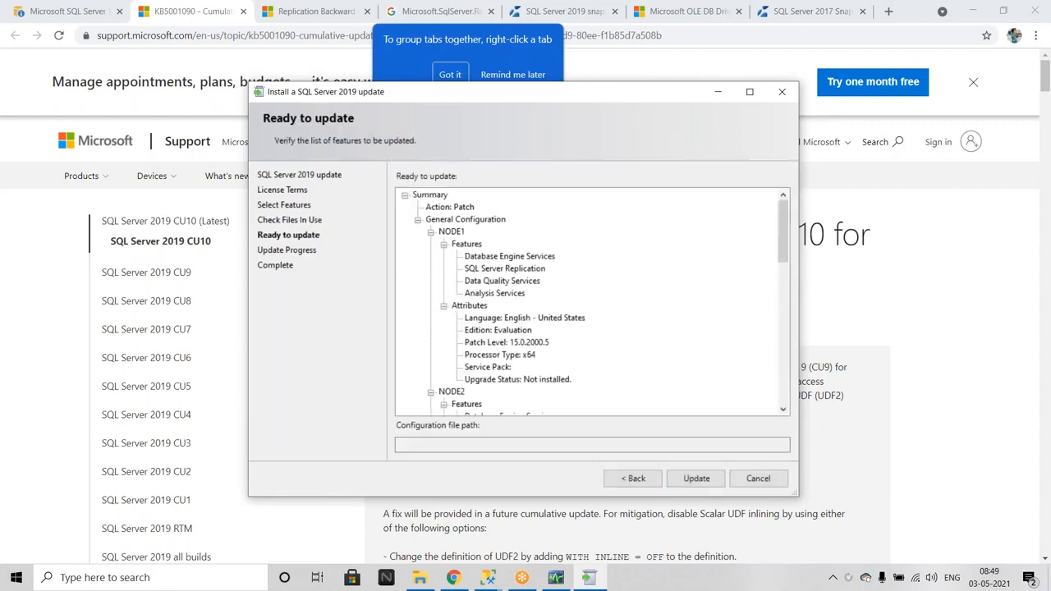
click(685, 479)
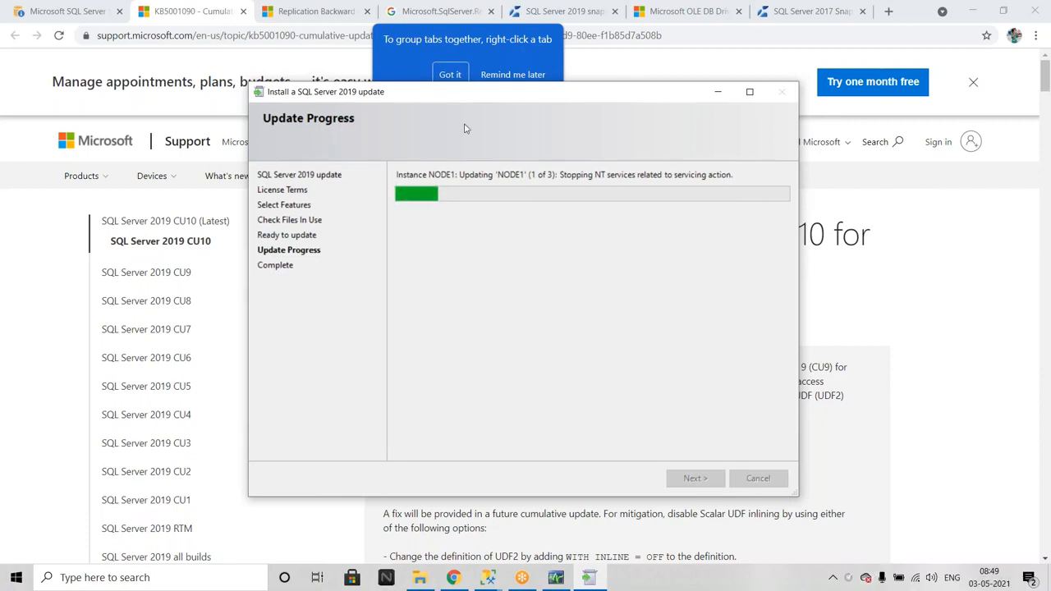
Step: Close Replication Monitor while the update runs, and dismiss the tab-grouping tip in Chrome
click(555, 577)
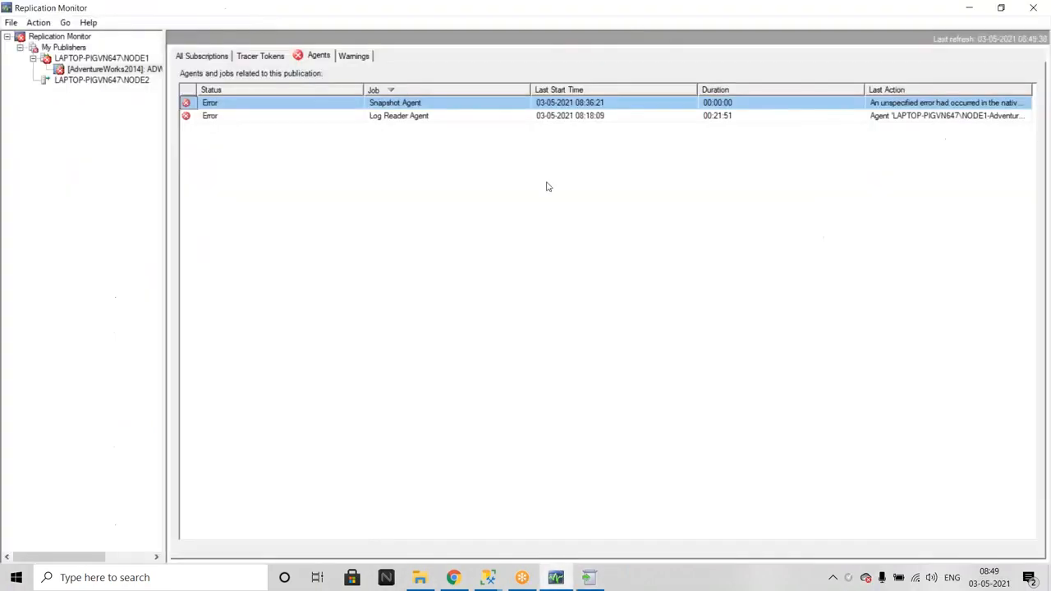
double_click(623, 11)
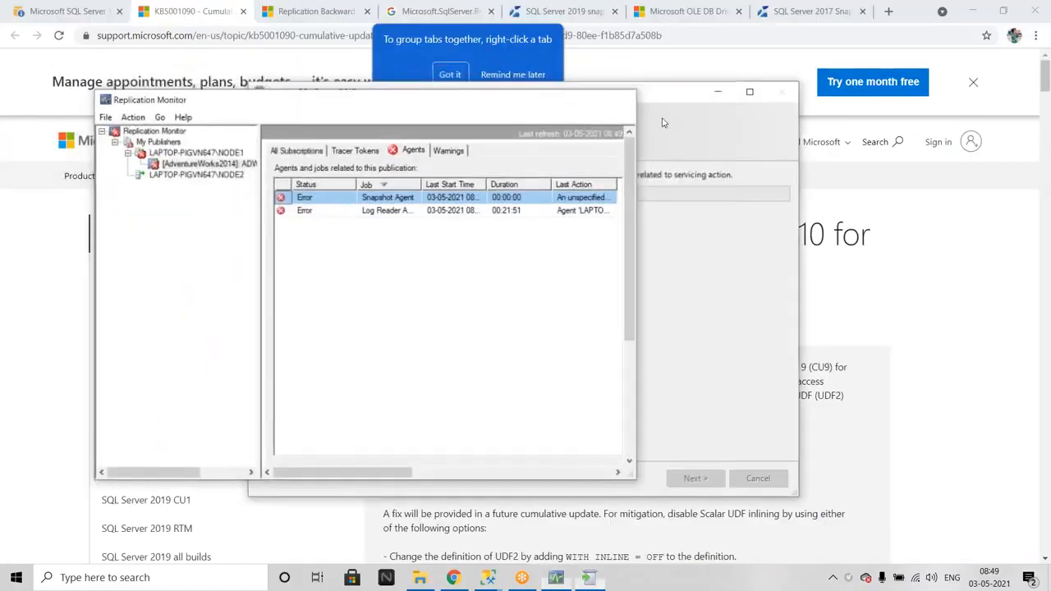
click(619, 99)
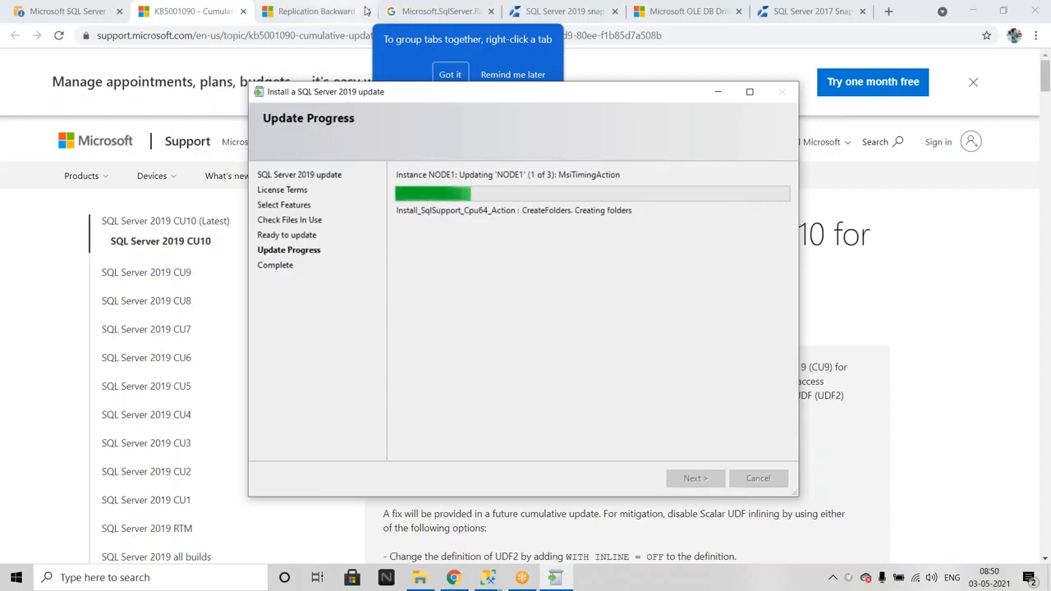
click(498, 74)
click(498, 75)
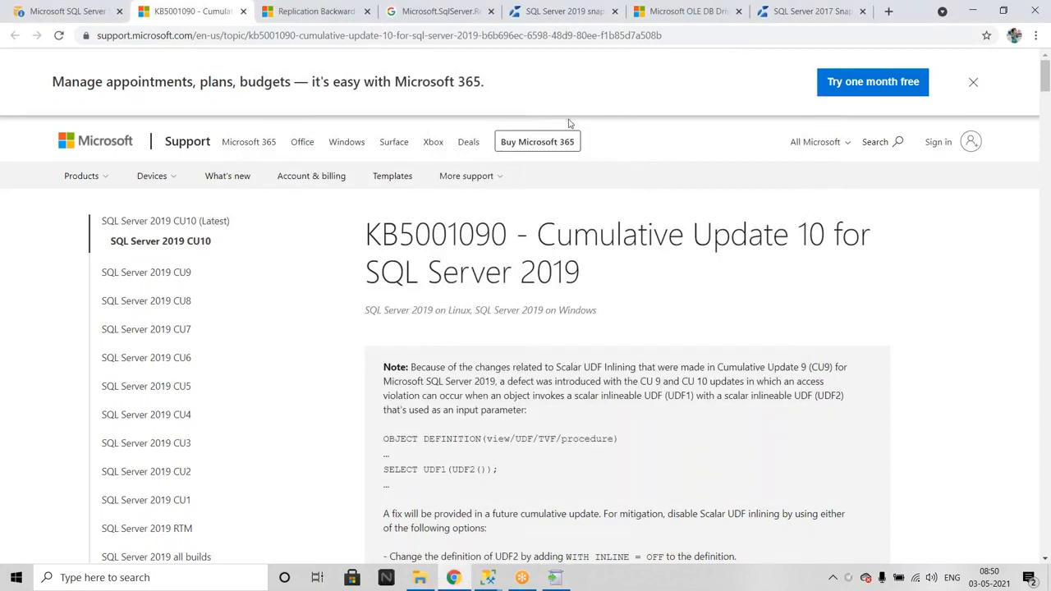
Step: Check the update's progress, then review the CU10 support article in Chrome down to the Windows download section
click(557, 579)
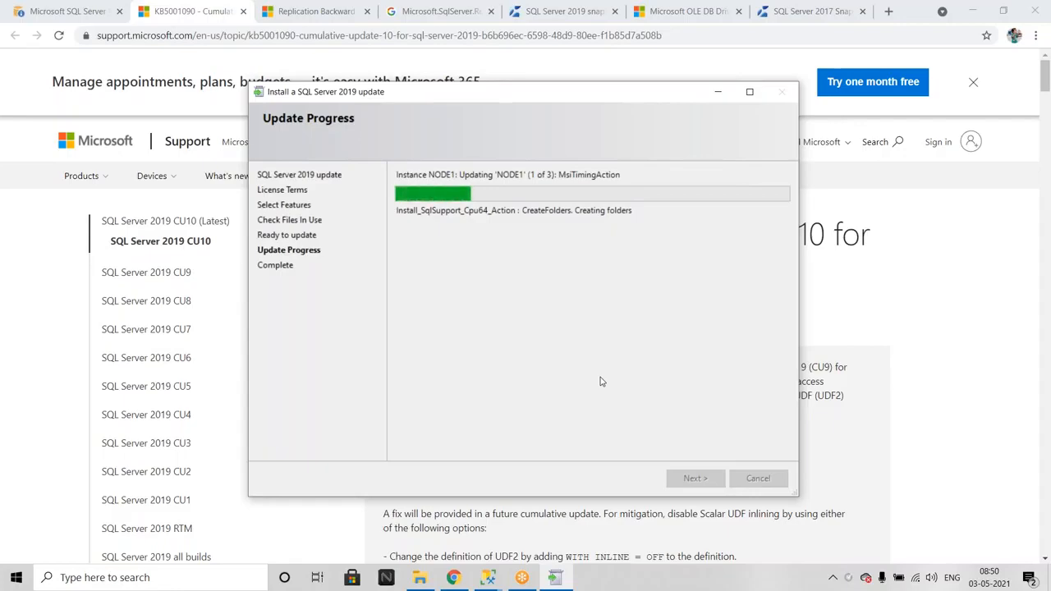
click(4, 82)
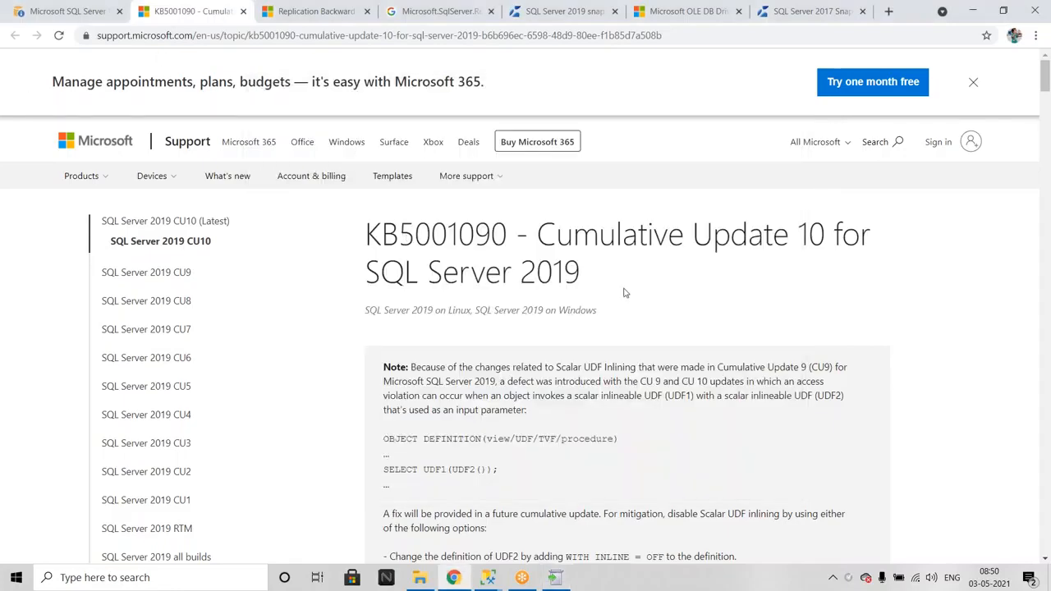
scroll(623, 293, down, 15)
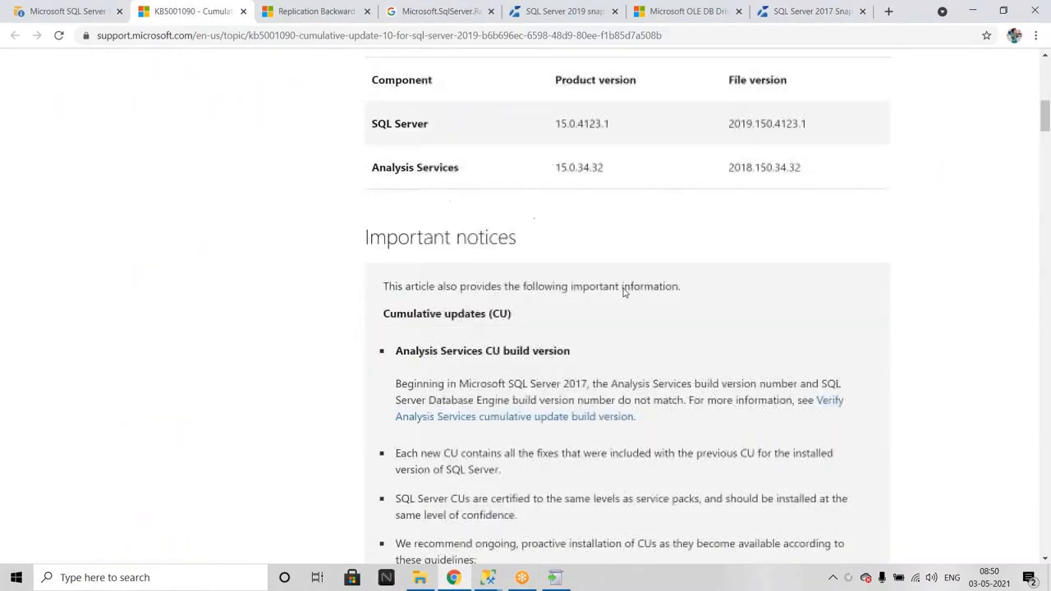
scroll(623, 292, down, 5)
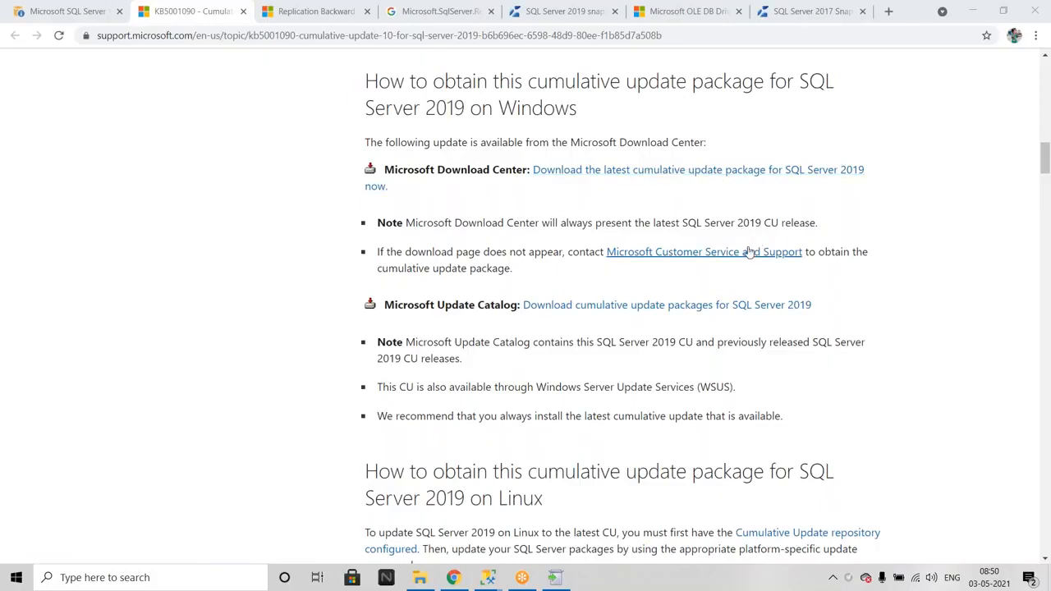
scroll(749, 253, up, 15)
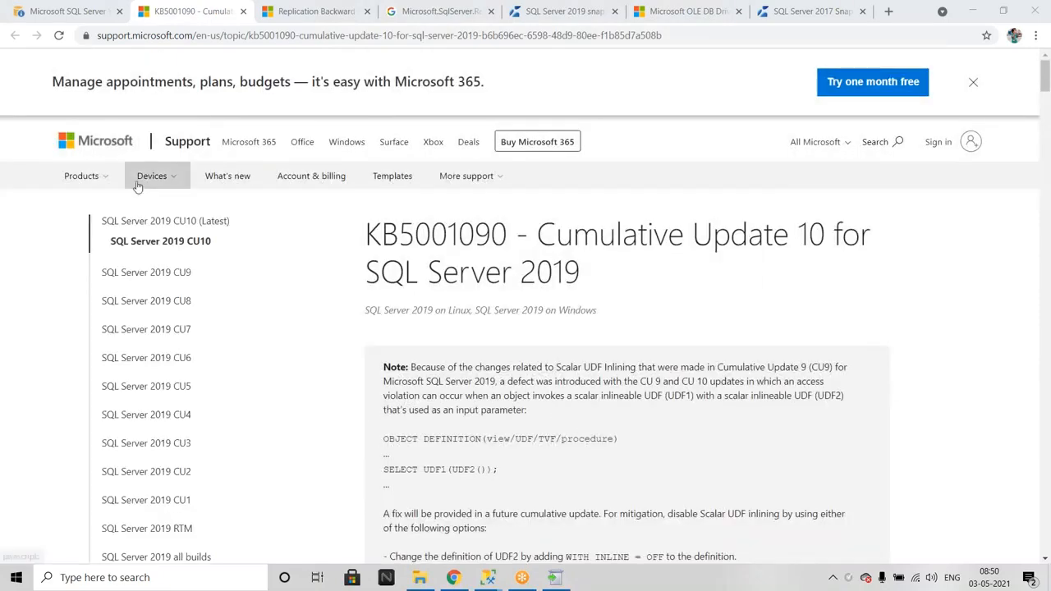
Step: On the SQL Server builds page, highlight the quick-summary note about service packs starting from SQL Server 2017
click(65, 11)
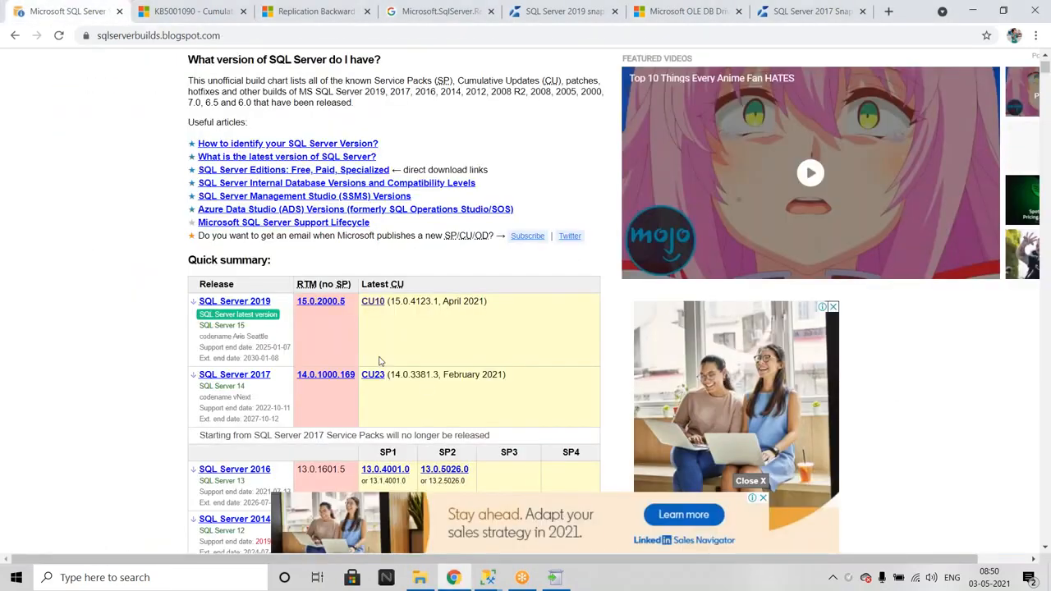
scroll(380, 361, down, 3)
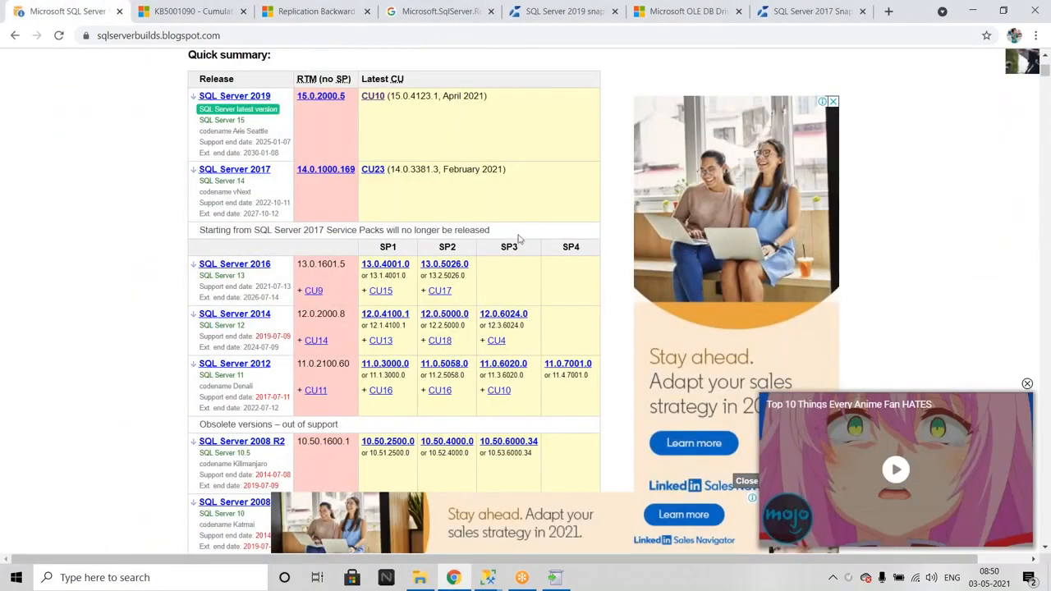
drag(496, 234, 200, 232)
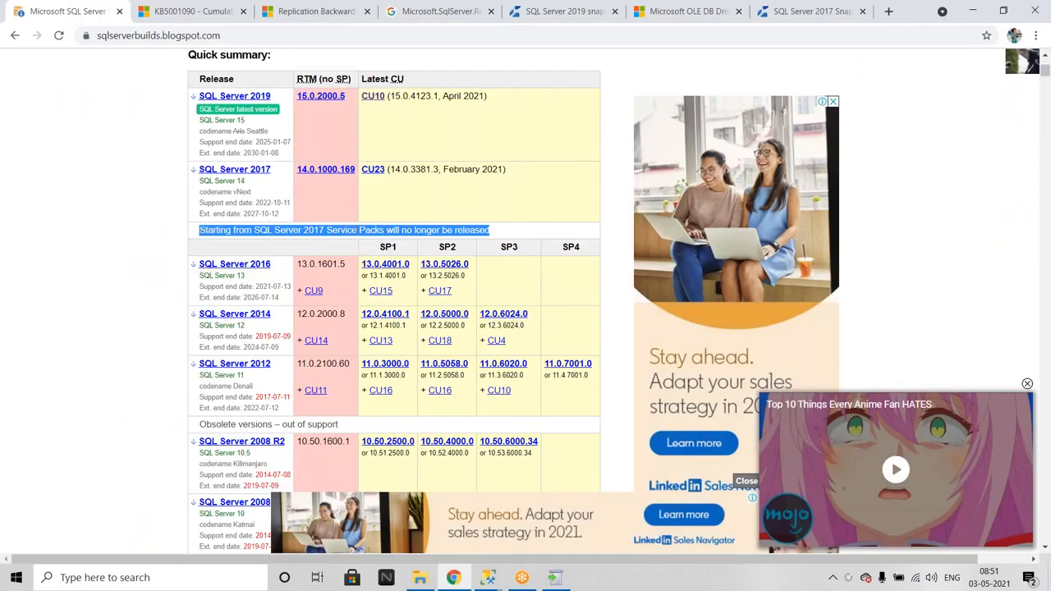
Step: Open Registry Editor and review the path to the Session Manager key and its PendingFileRenameOperations value
key(super+r)
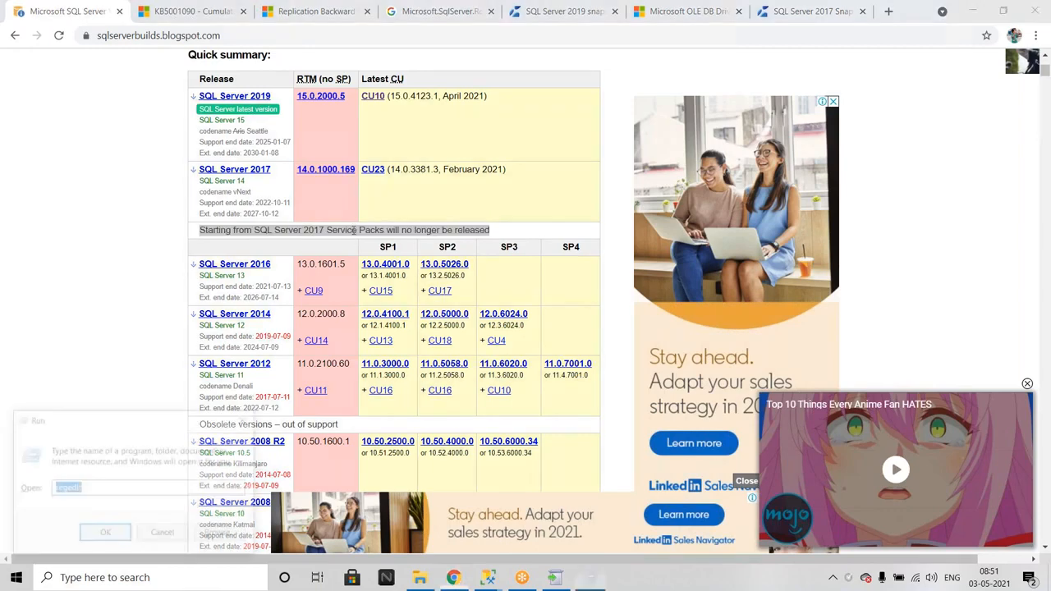
key(Return)
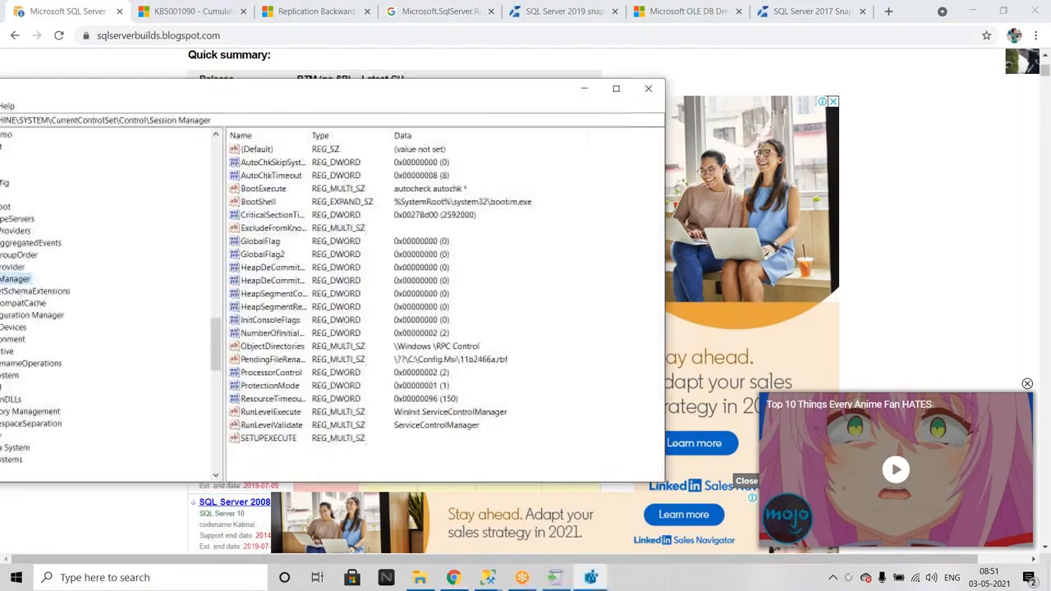
drag(516, 99, 856, 109)
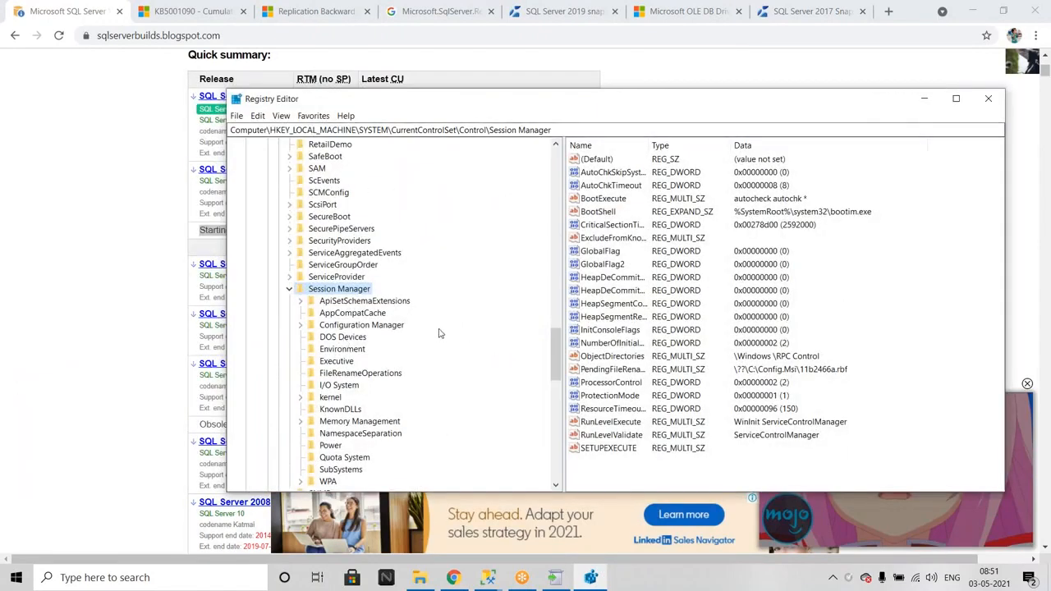
scroll(439, 333, up, 20)
scroll(439, 333, up, 9)
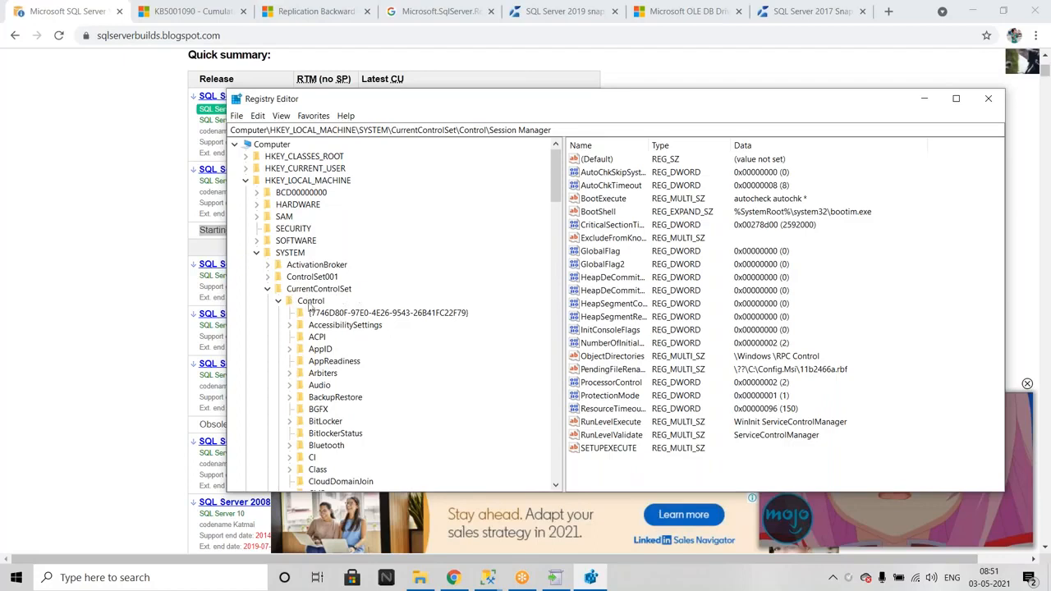
scroll(363, 303, down, 15)
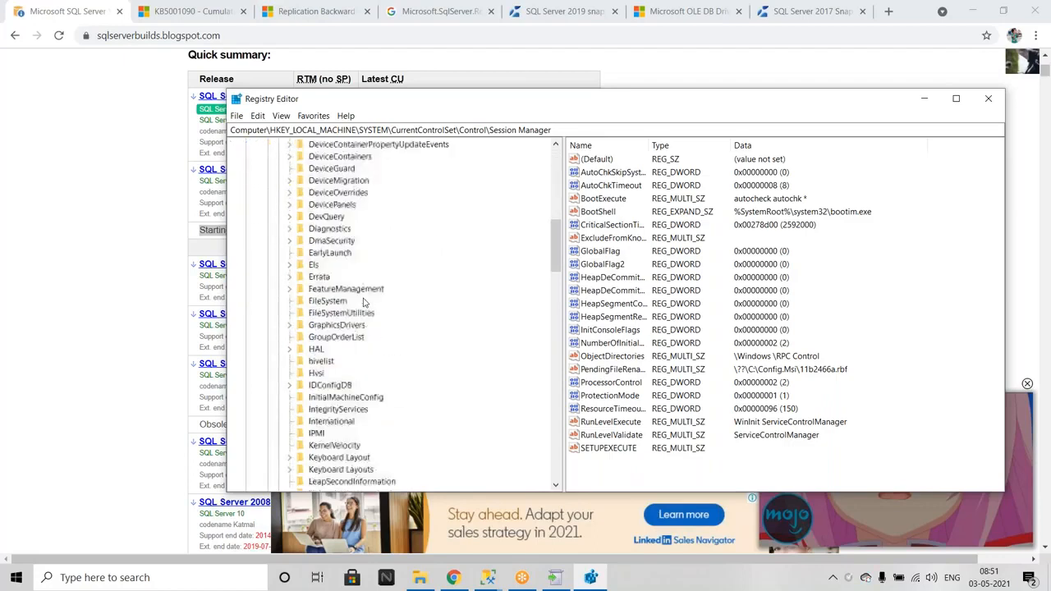
scroll(363, 303, down, 12)
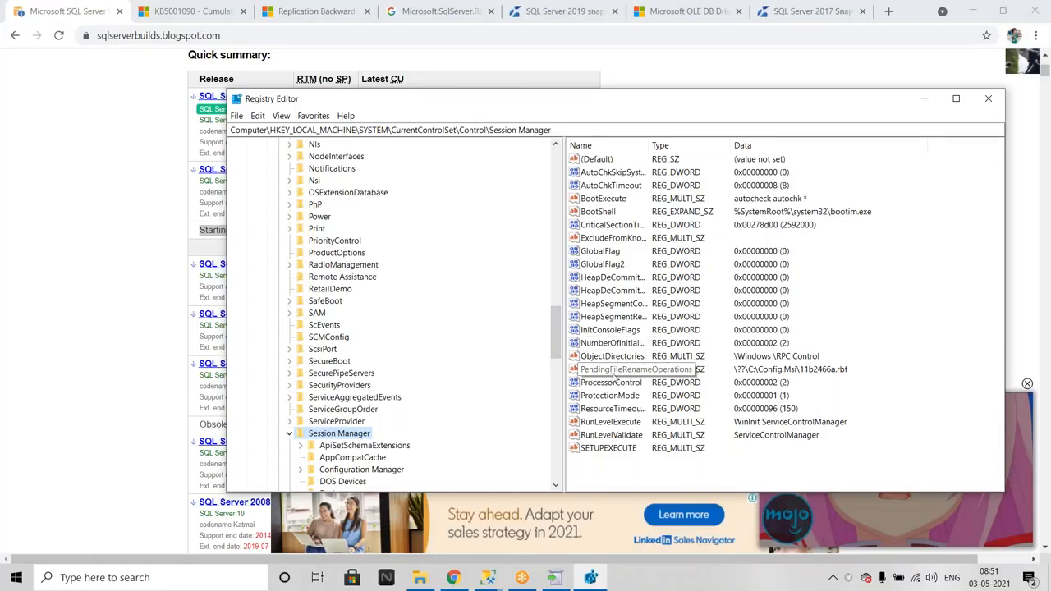
Step: Check the SQL Server 2019 update's progress and close Registry Editor
click(555, 578)
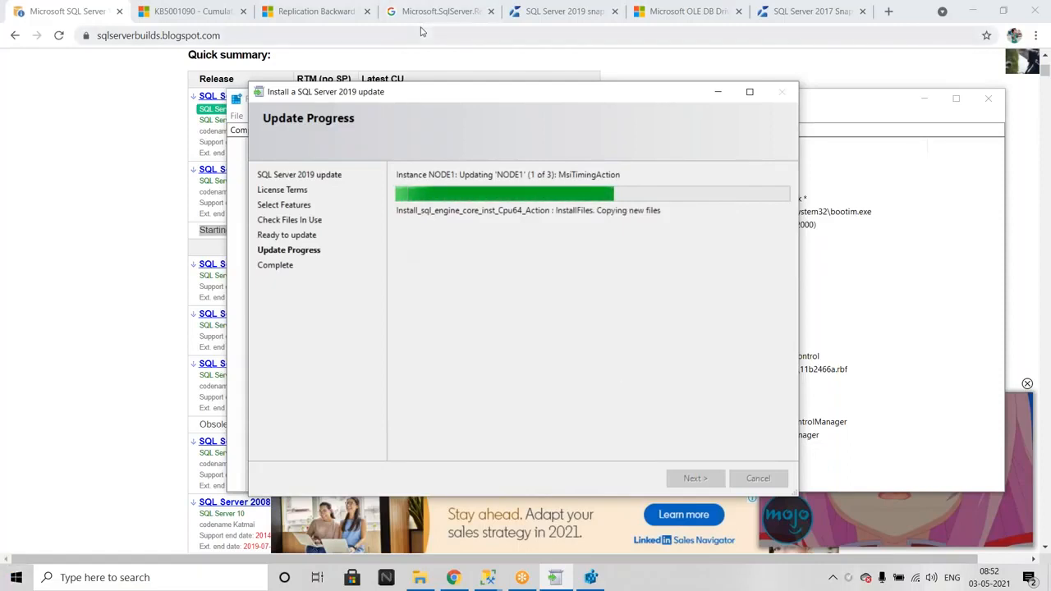
click(591, 578)
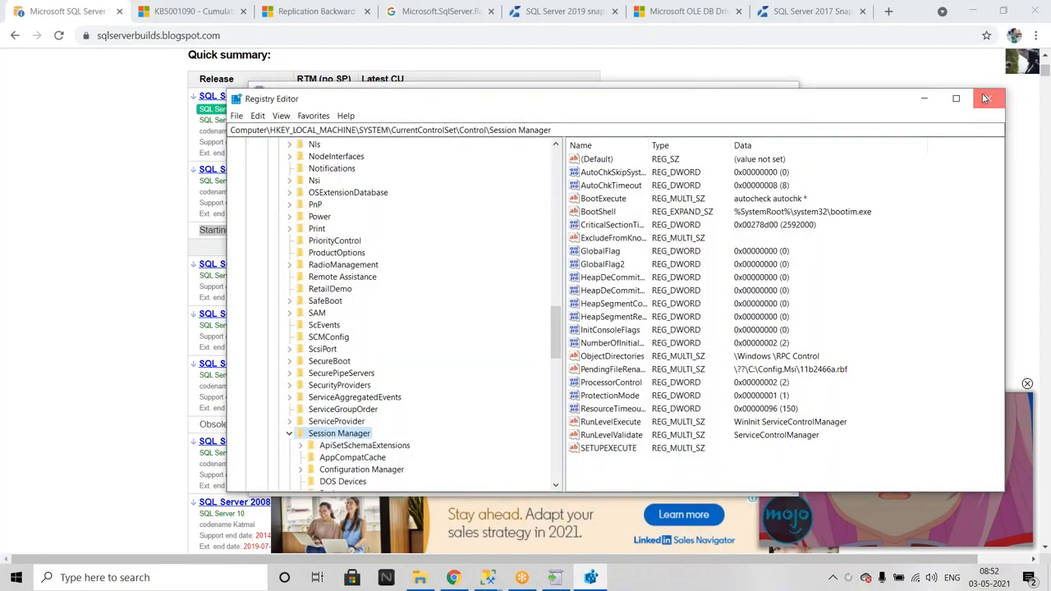
click(986, 99)
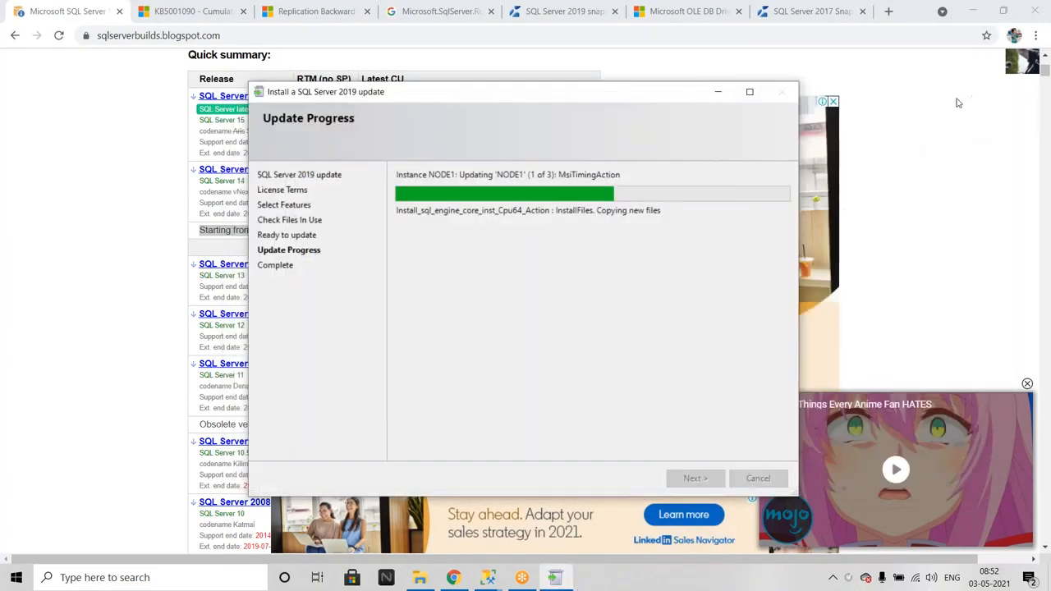
Step: View the connected instances in SQL Server Management Studio, then check the update's progress and the current time
click(488, 579)
click(624, 473)
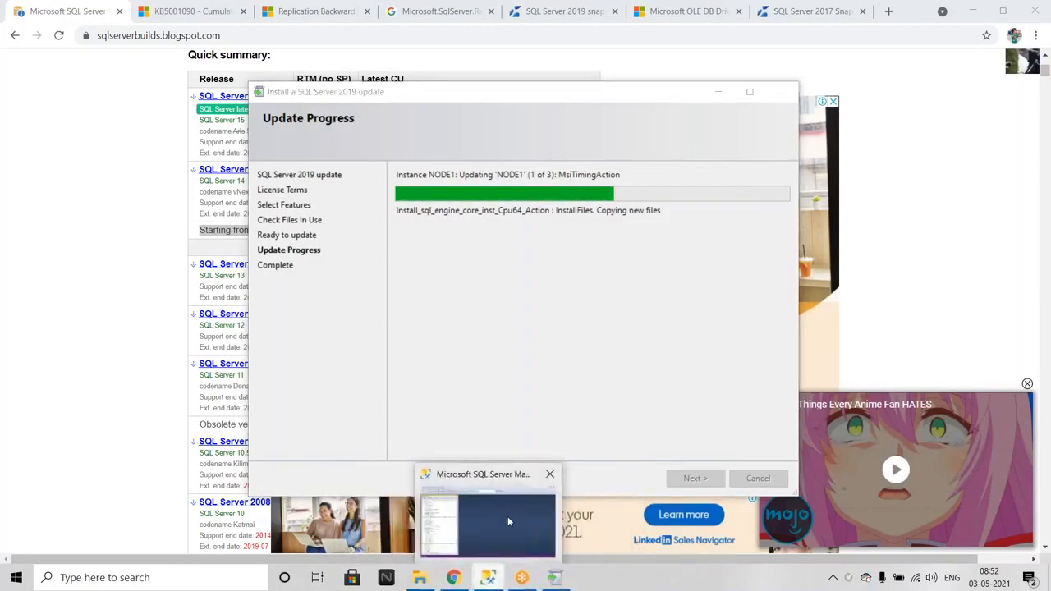
click(508, 517)
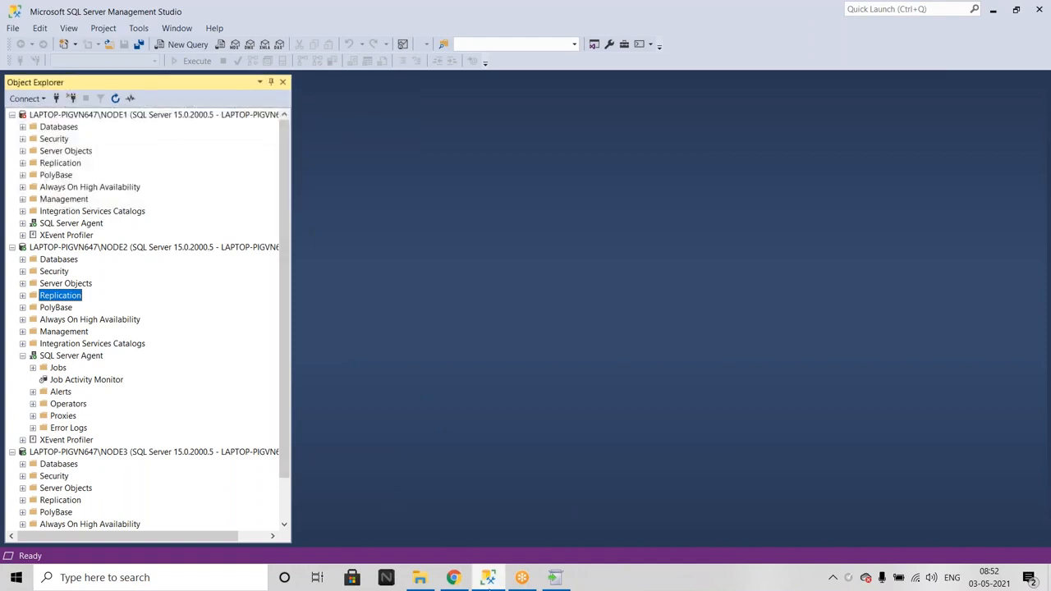
click(565, 581)
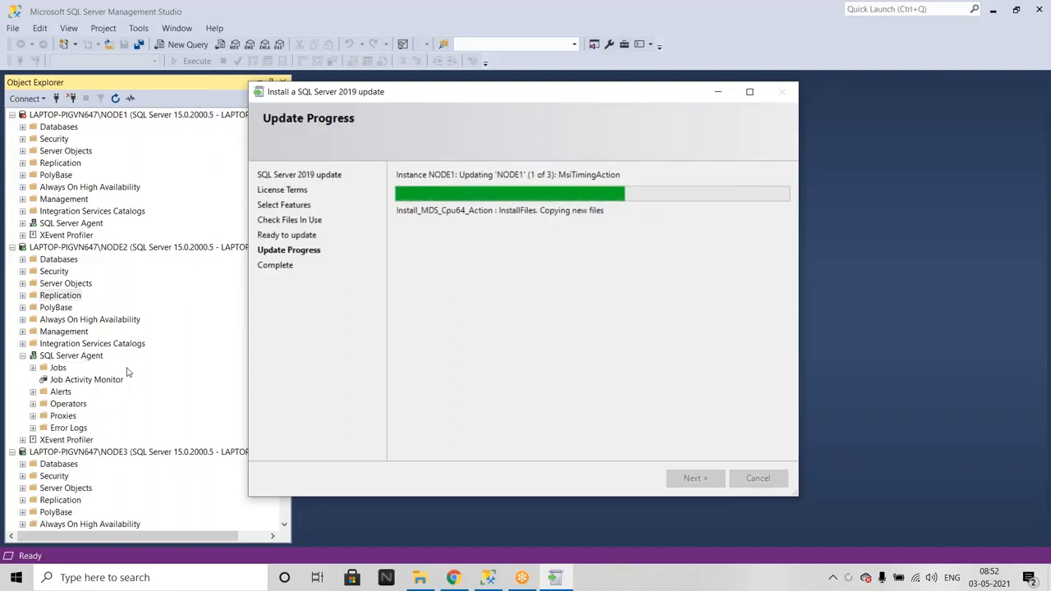
click(990, 577)
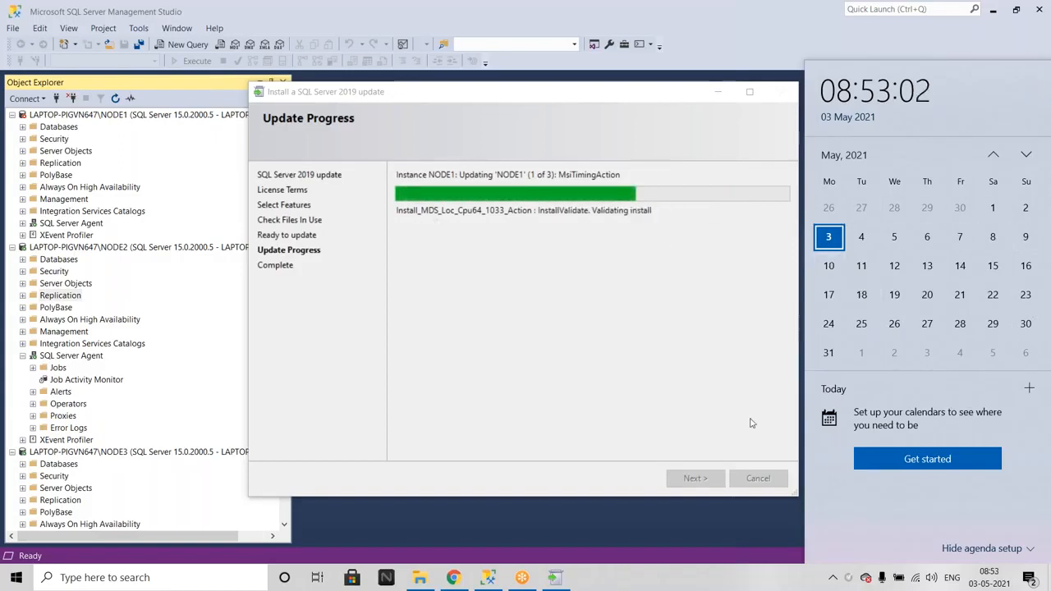
click(989, 578)
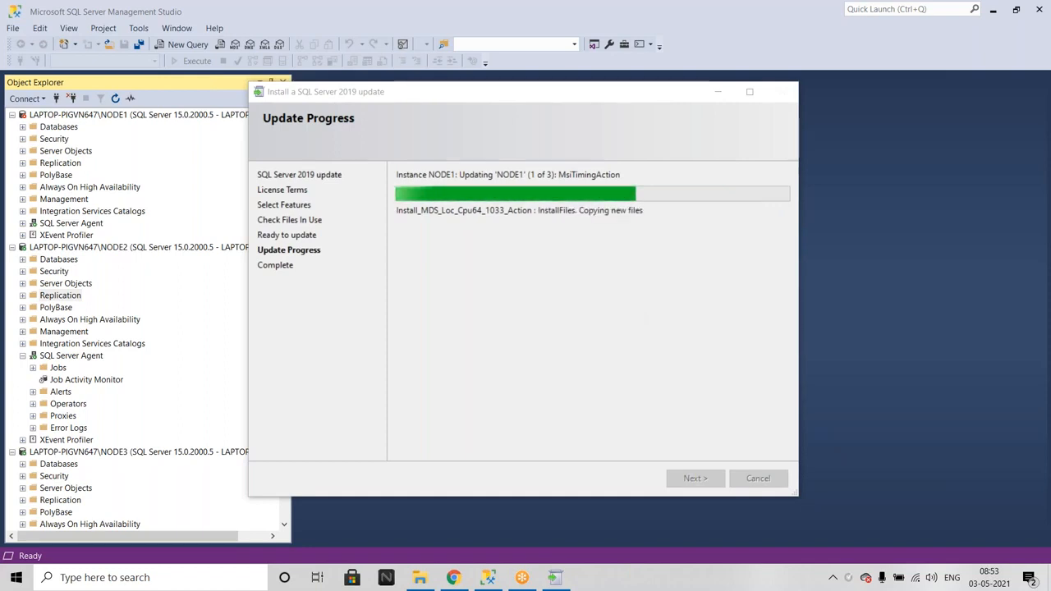
Step: Return to Chrome and close the SQL Server builds page
click(485, 578)
click(485, 578)
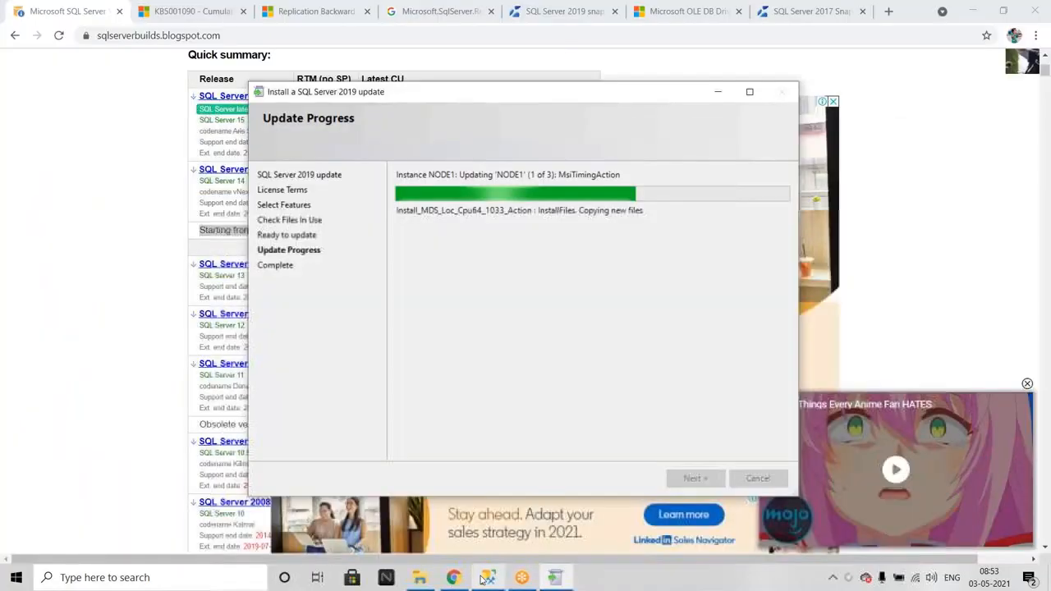
click(119, 12)
click(119, 12)
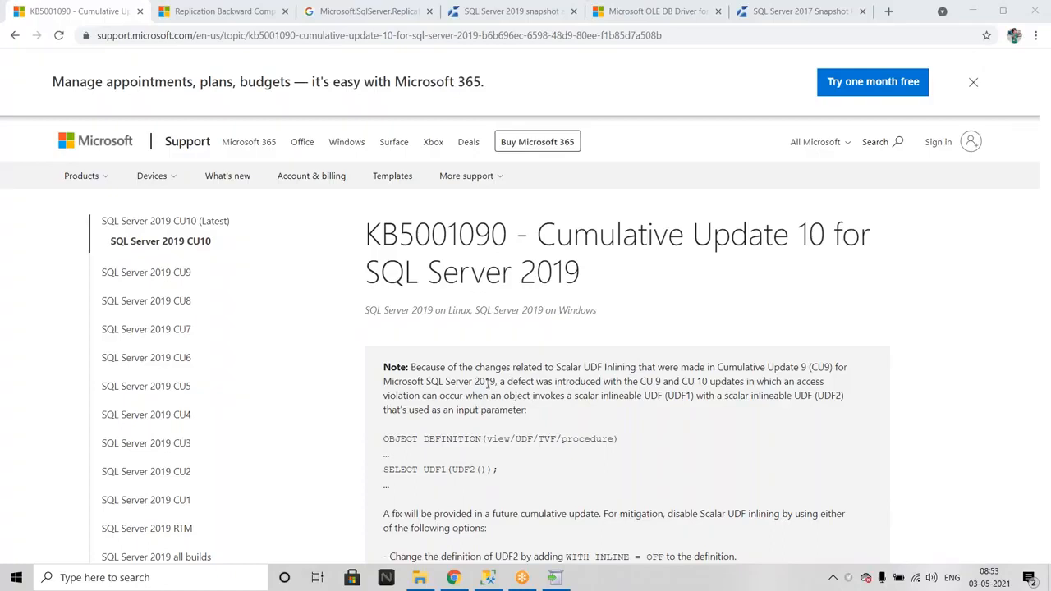
Step: Copy the SQLServer2019-x64-ENU disc image from the BinaryFiles\SQLServer2019 folder on the D: drive
click(419, 577)
click(39, 255)
click(460, 207)
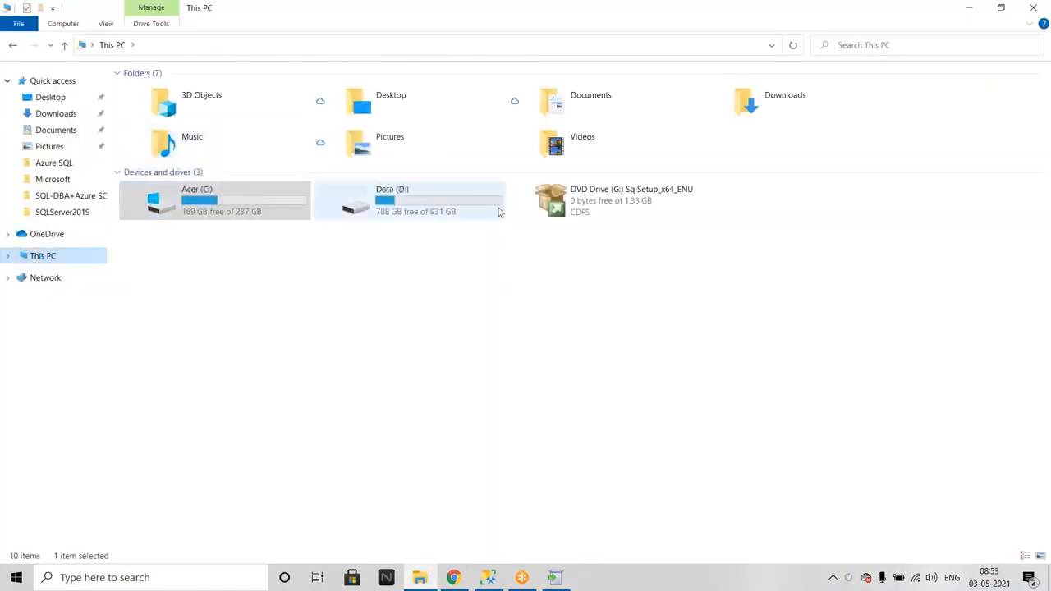
double_click(420, 212)
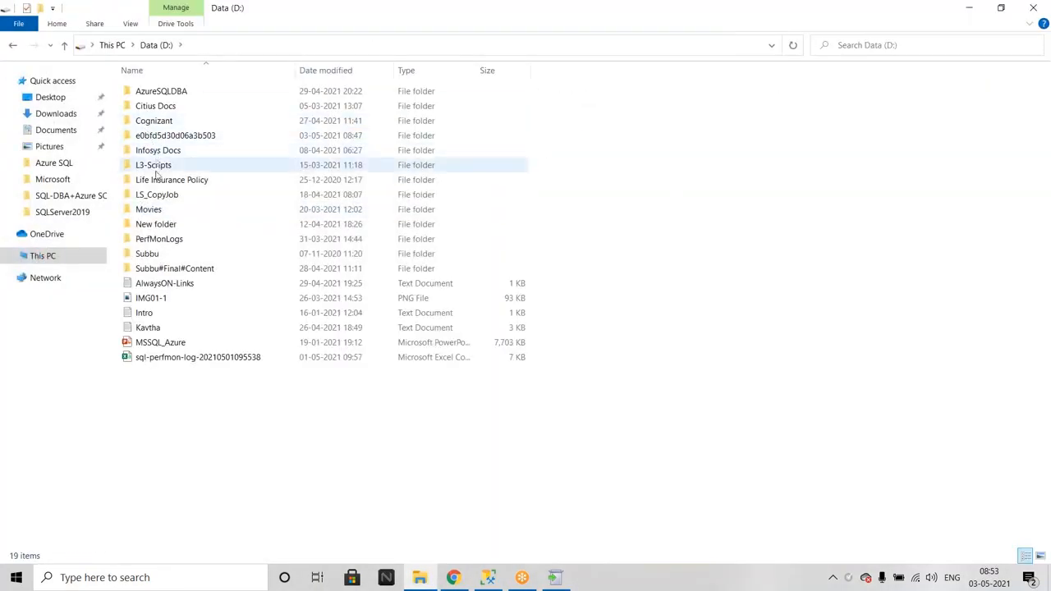
double_click(150, 268)
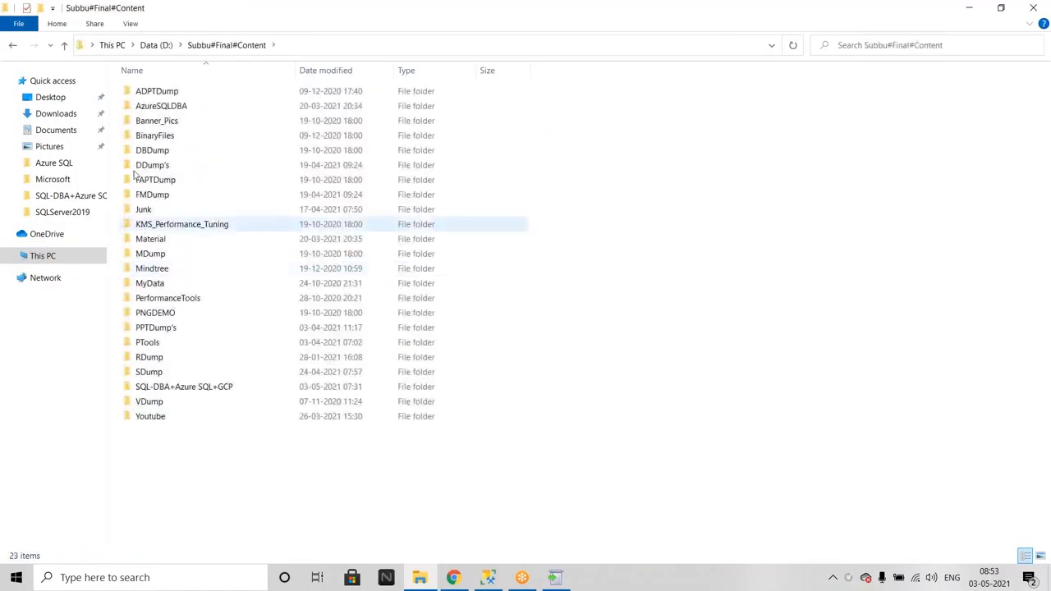
double_click(152, 121)
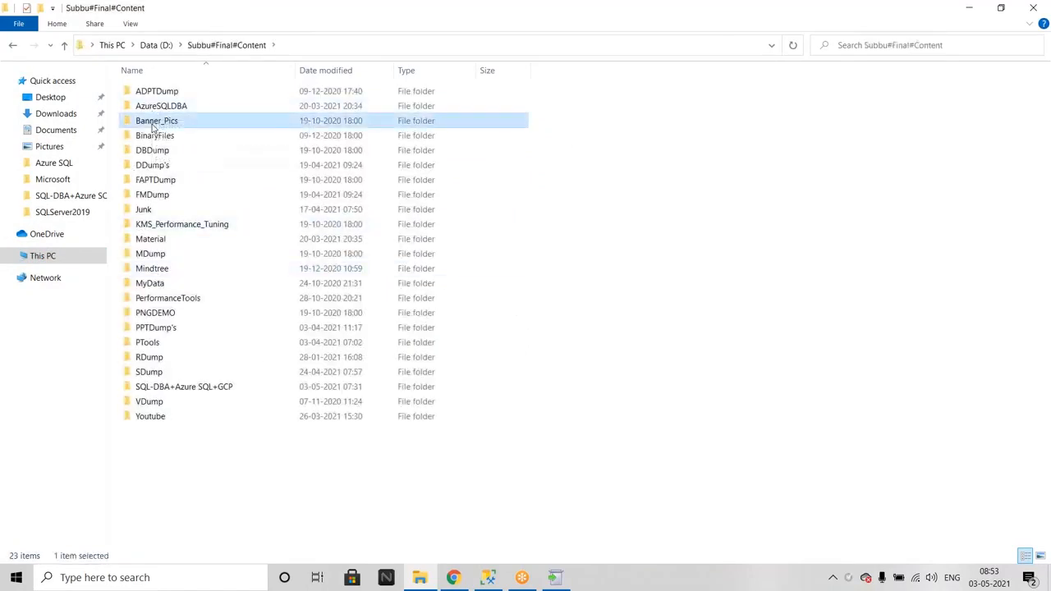
click(222, 46)
click(154, 138)
double_click(154, 137)
double_click(164, 92)
click(191, 107)
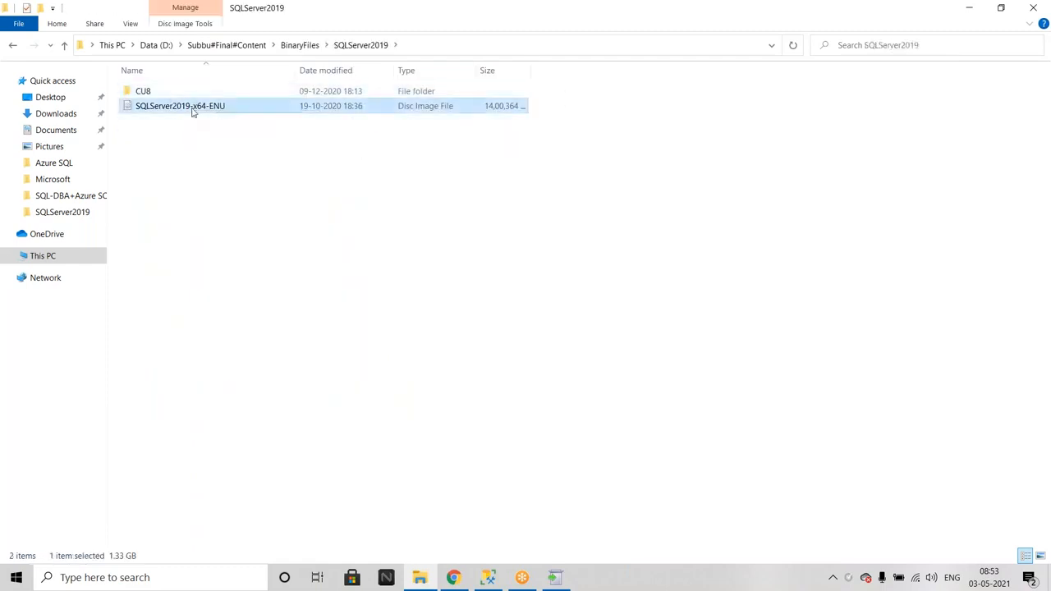
Step: Paste the SQL Server 2019 disc image into the root of the C: drive with administrator permission, showing the transfer details
click(52, 259)
double_click(208, 217)
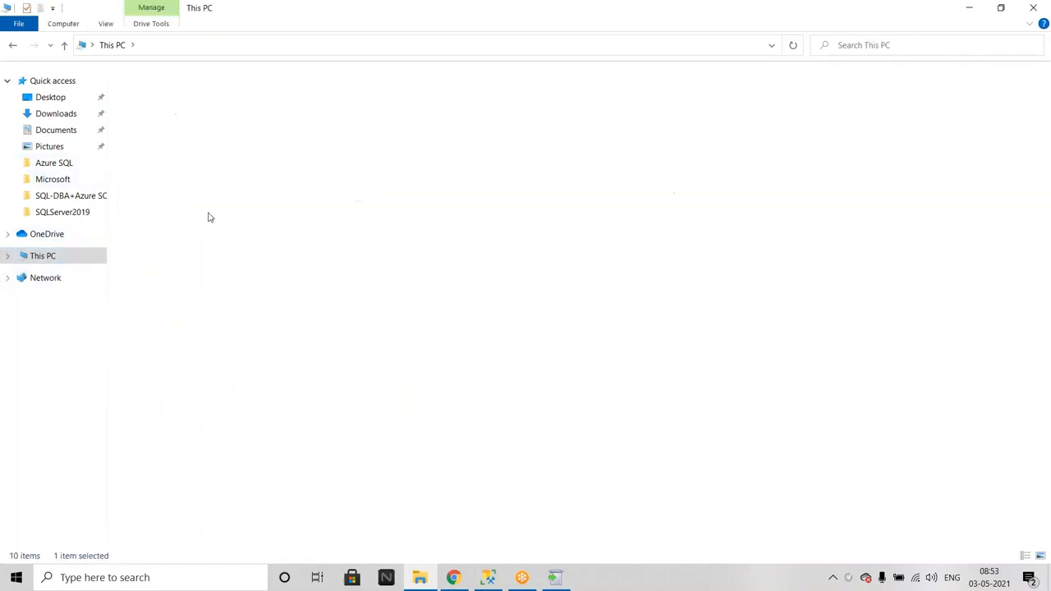
key(ctrl+v)
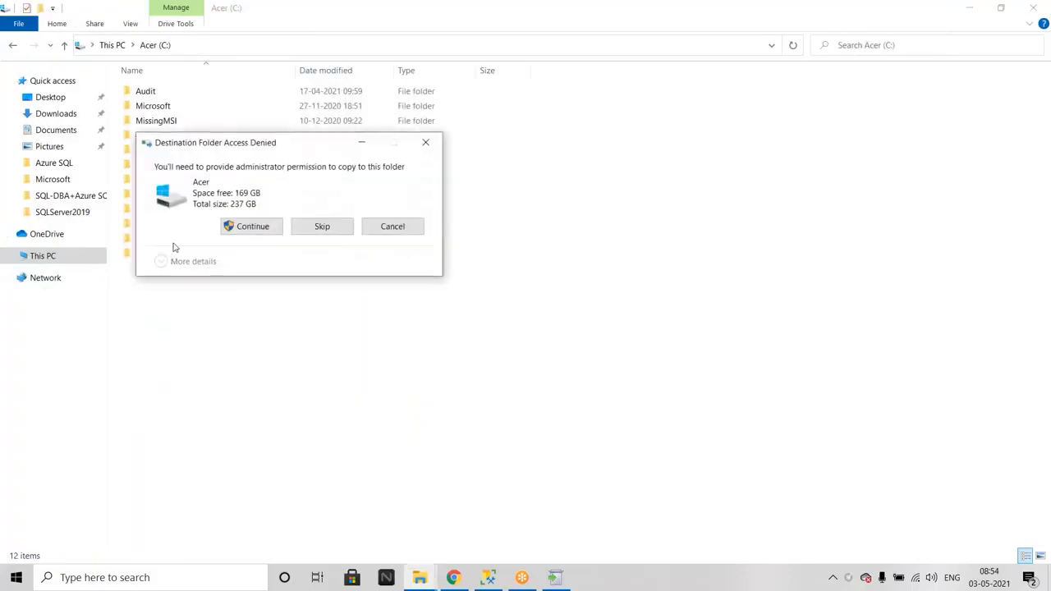
click(248, 227)
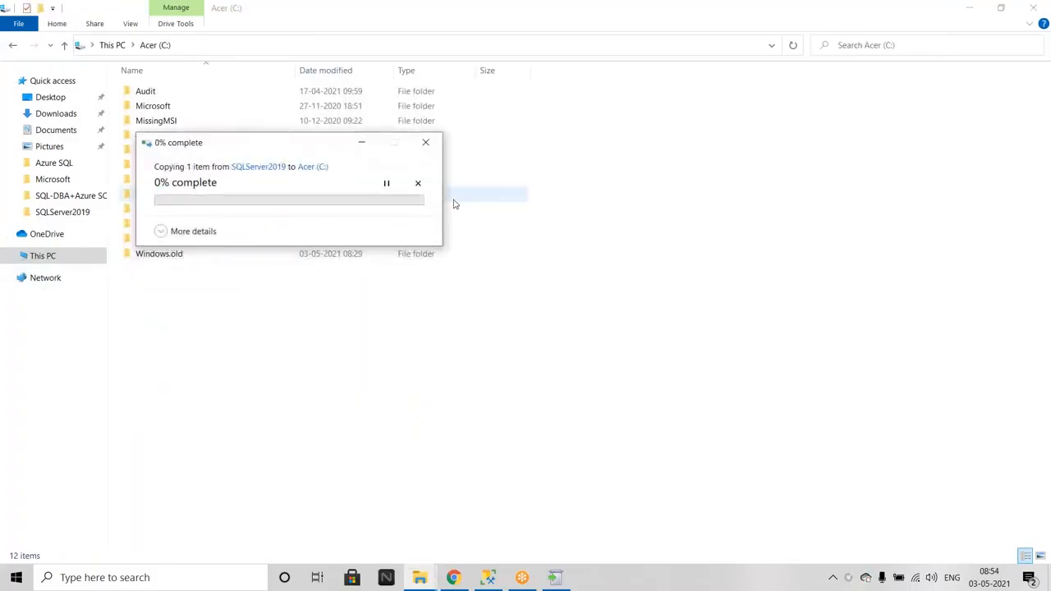
click(164, 232)
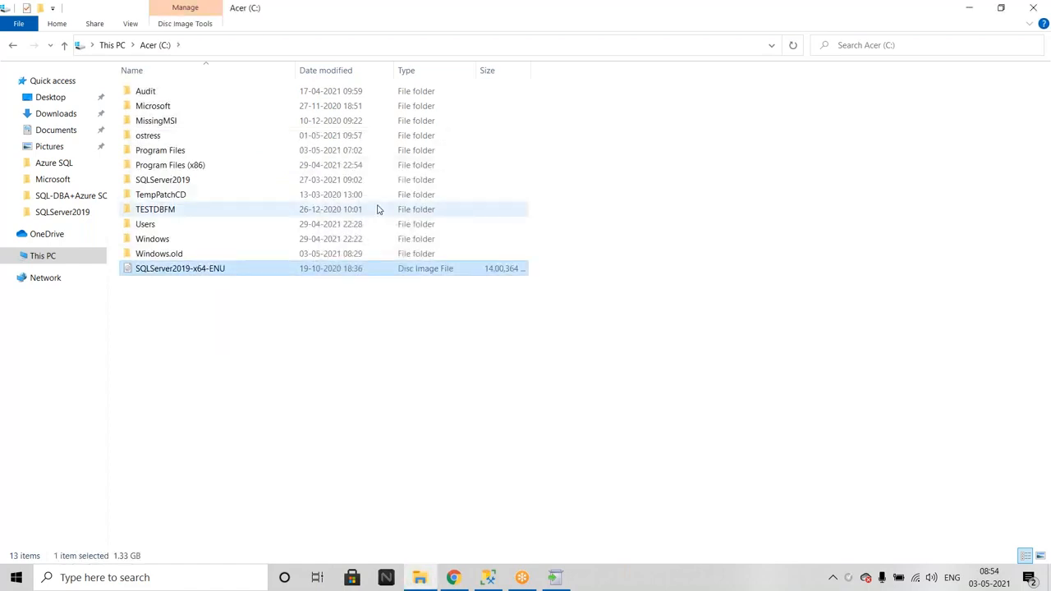
Step: Delete the SQLServer2019-x64-ENU disc image from the C: drive with administrator permission
key(Delete)
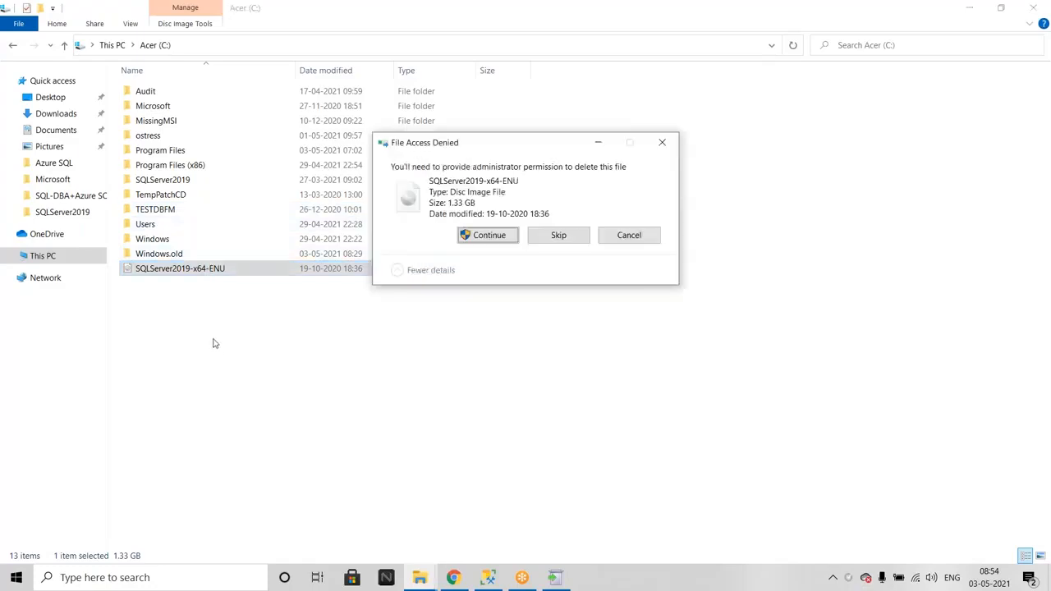
click(477, 238)
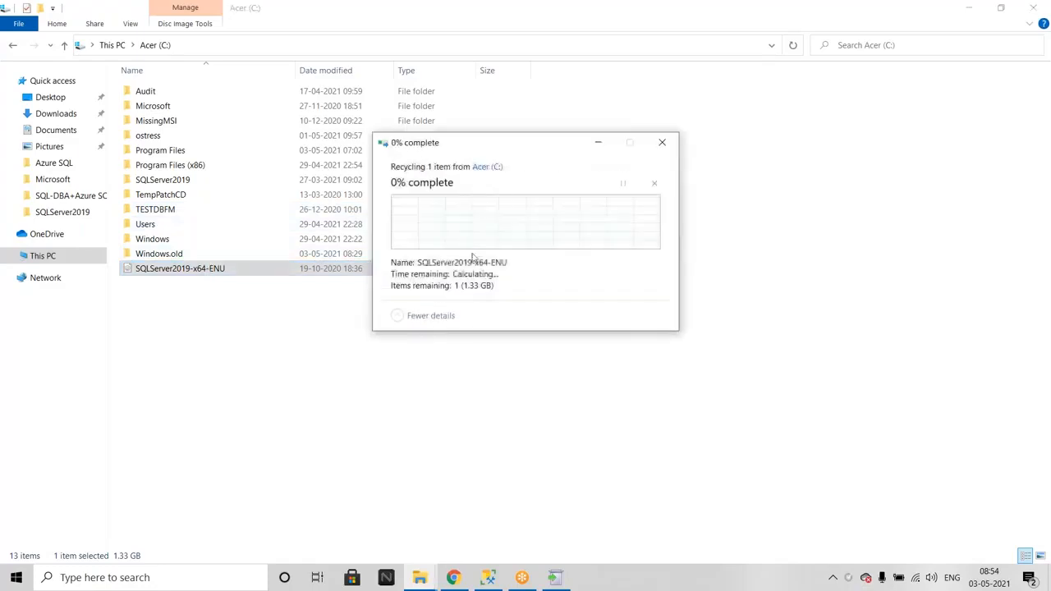
Step: Check the SQL Server 2019 update progress, switch to SQL Server Management Studio and refresh the NODE1 and NODE2 servers in Object Explorer
click(555, 577)
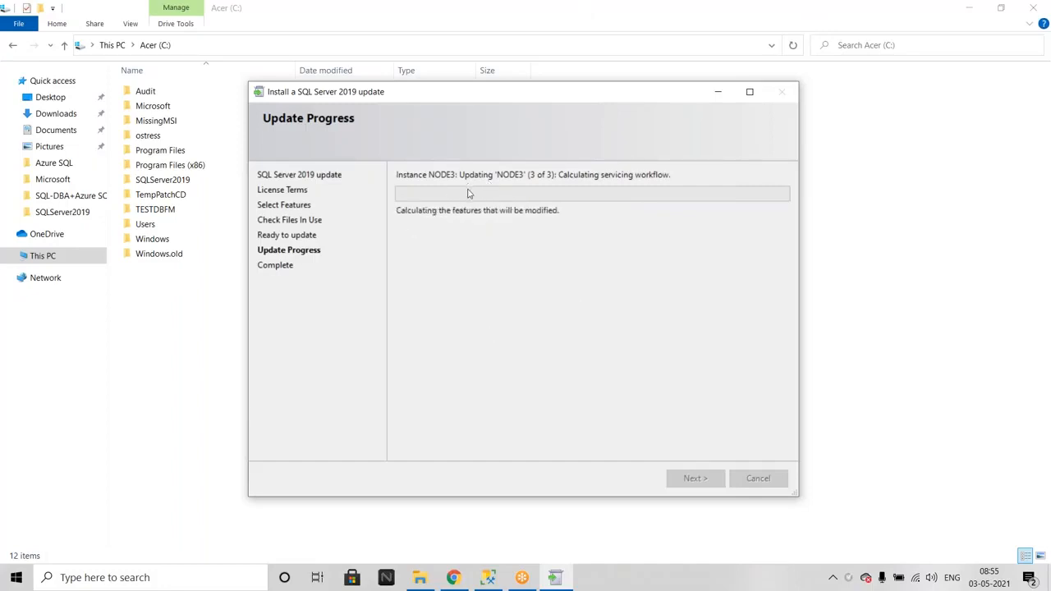
click(488, 578)
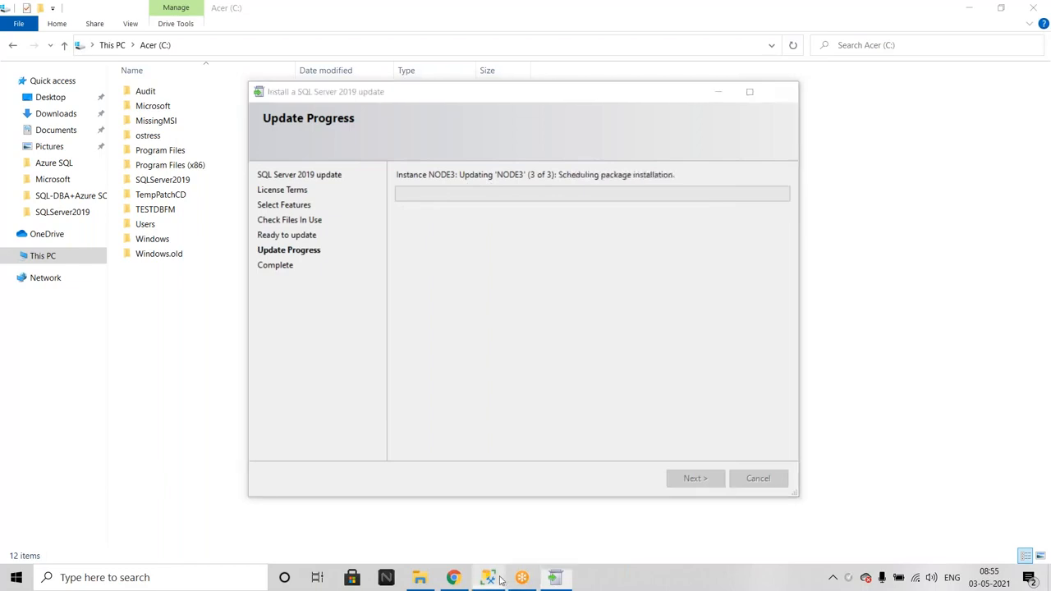
click(75, 118)
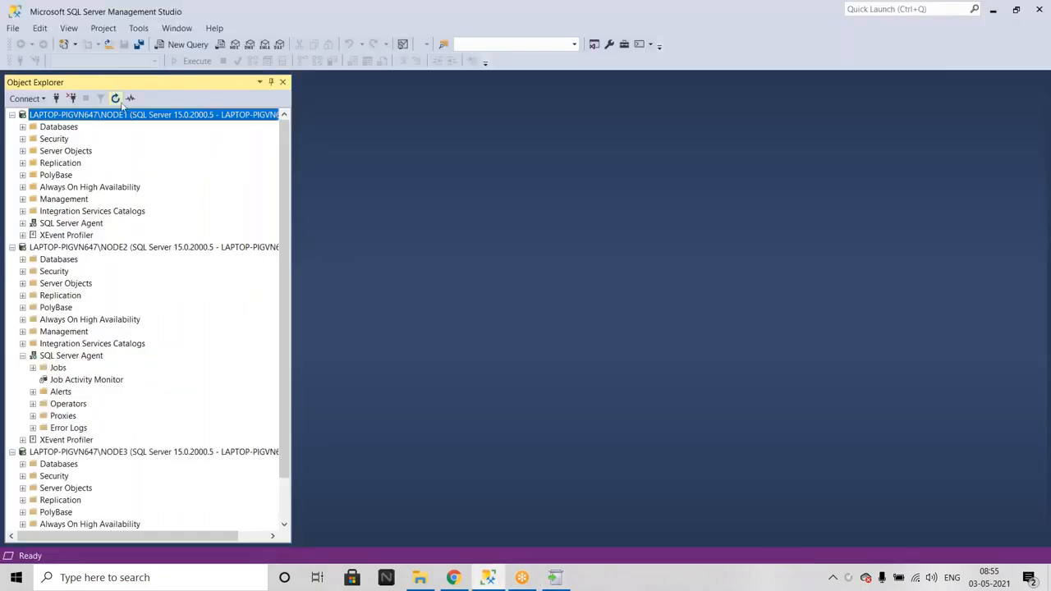
click(115, 97)
click(134, 249)
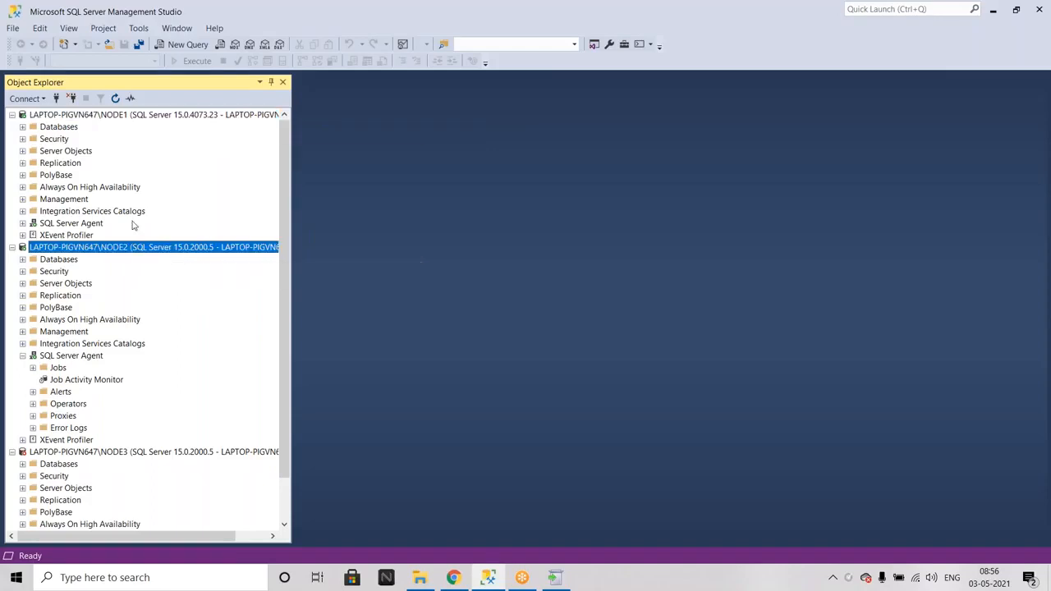
click(115, 98)
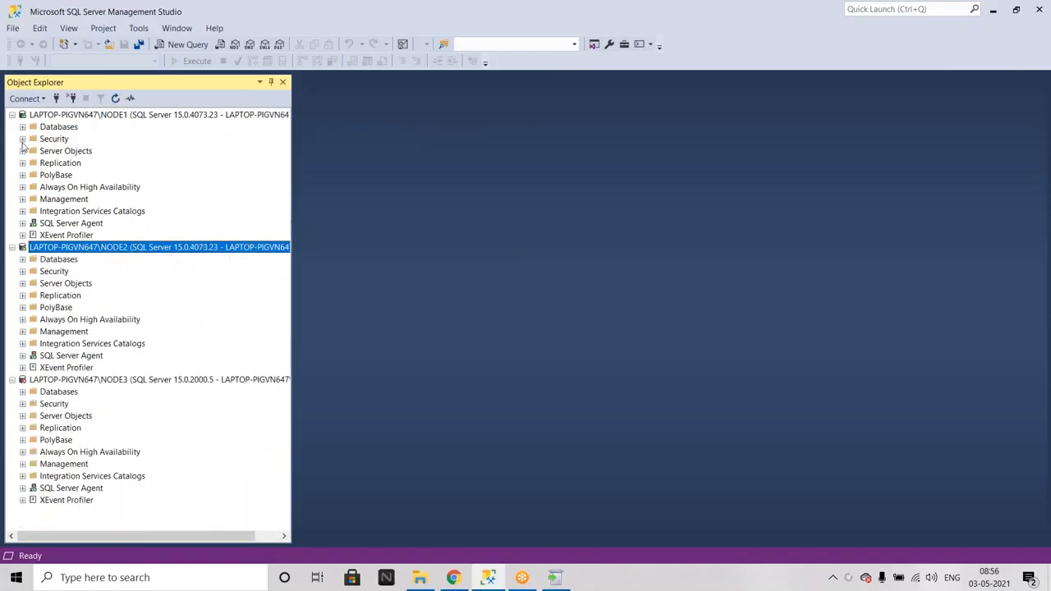
Step: Launch Replication Monitor from NODE2's Replication folder, maximize it and show the agents of NODE1's AdventureWorks2014 publication, selecting the Snapshot Agent
click(57, 300)
right_click(57, 301)
click(123, 347)
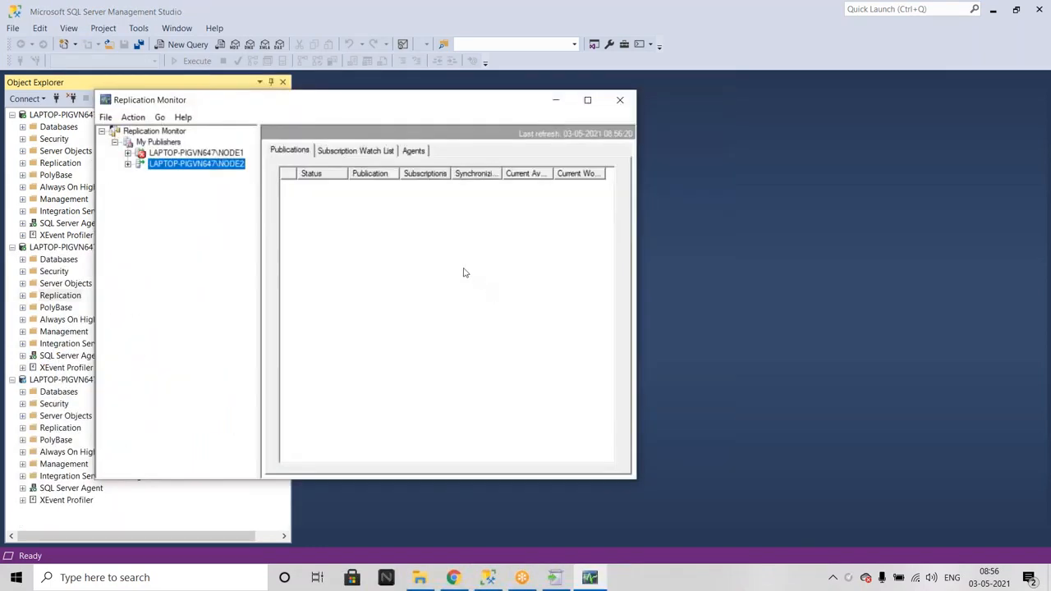
click(587, 99)
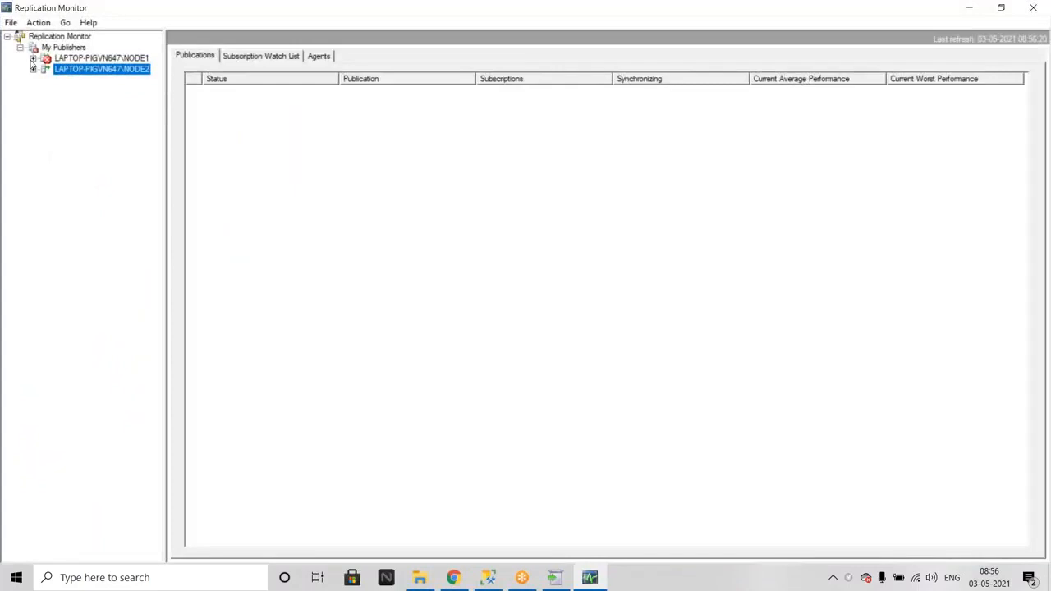
click(32, 58)
click(102, 70)
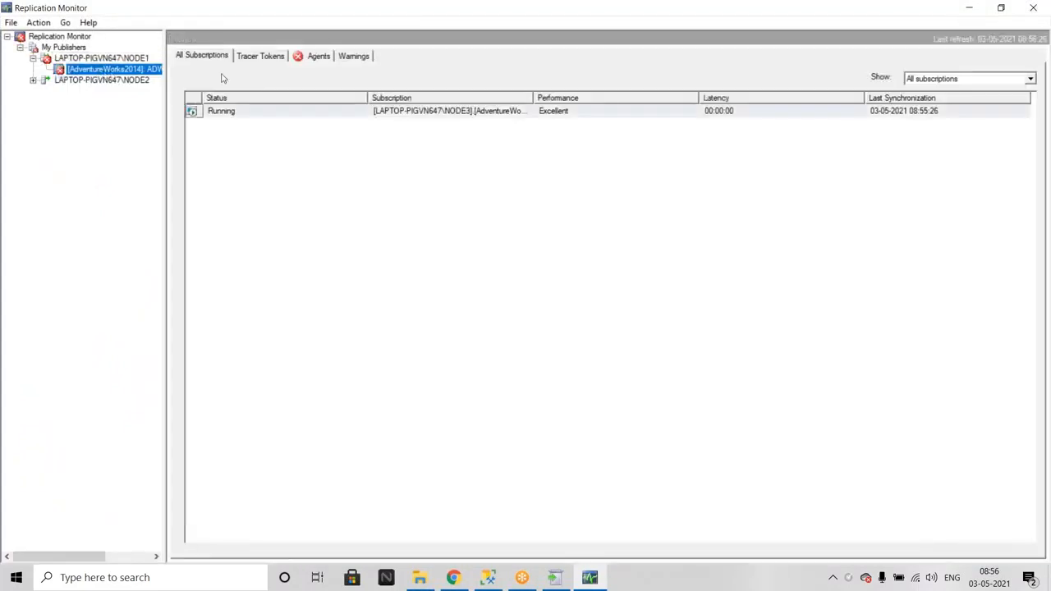
click(312, 58)
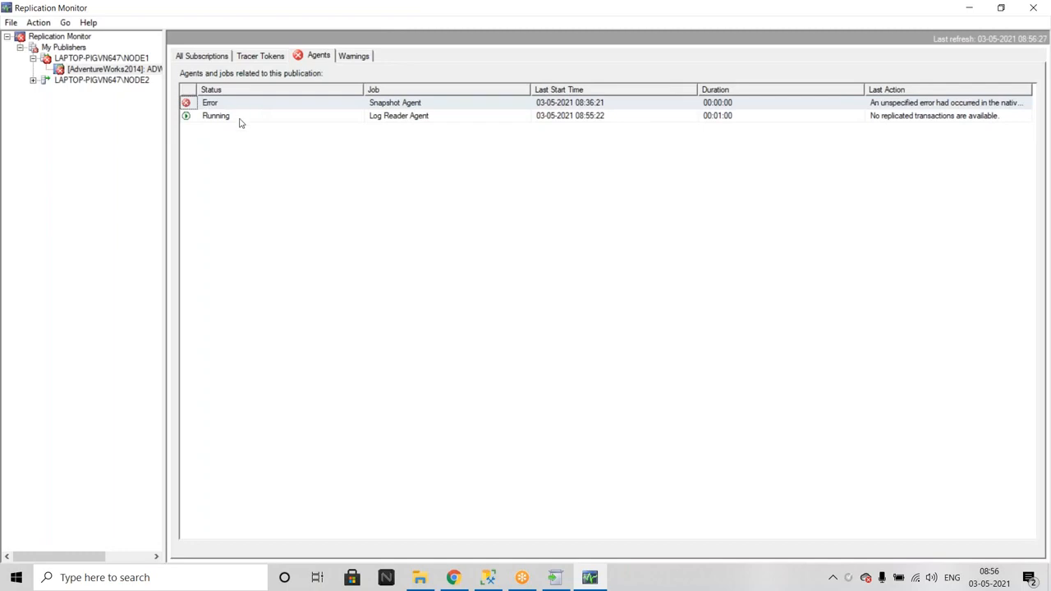
click(460, 105)
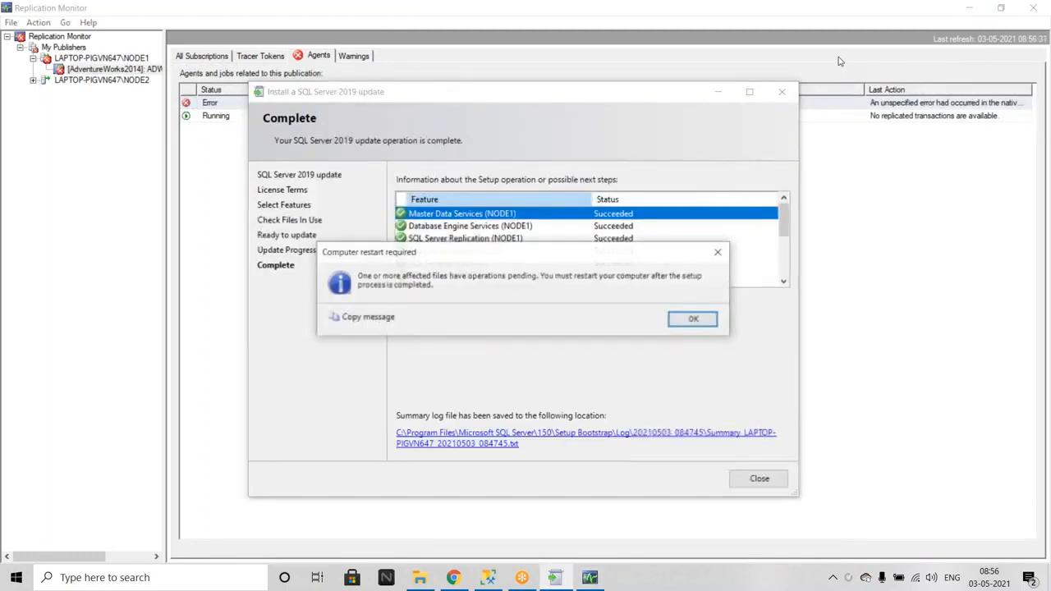
Step: Acknowledge the computer restart notice, review the feature results for all instances and close the SQL Server 2019 update wizard
click(694, 320)
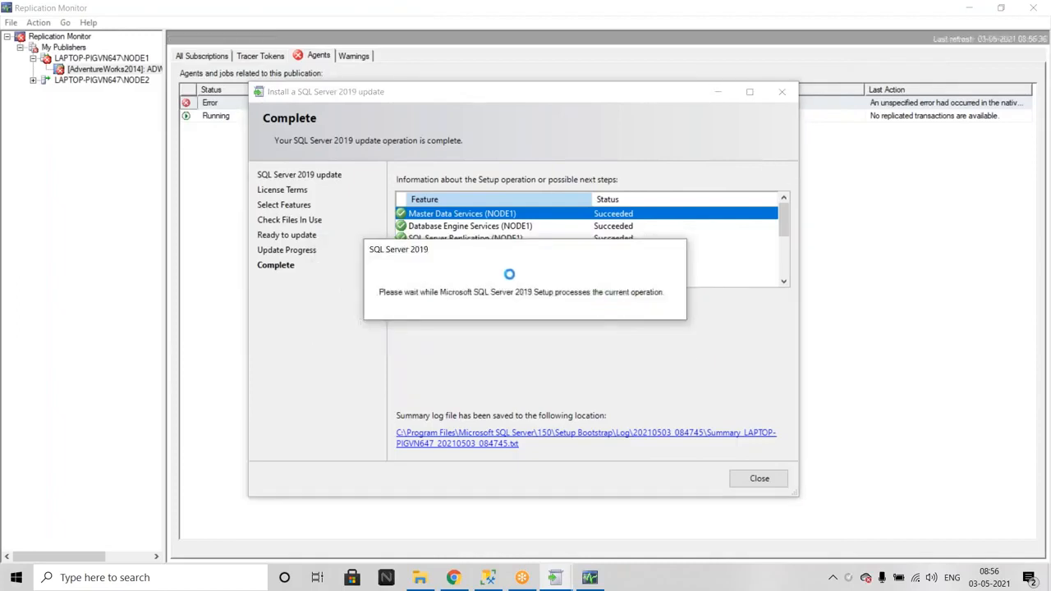
scroll(612, 251, down, 5)
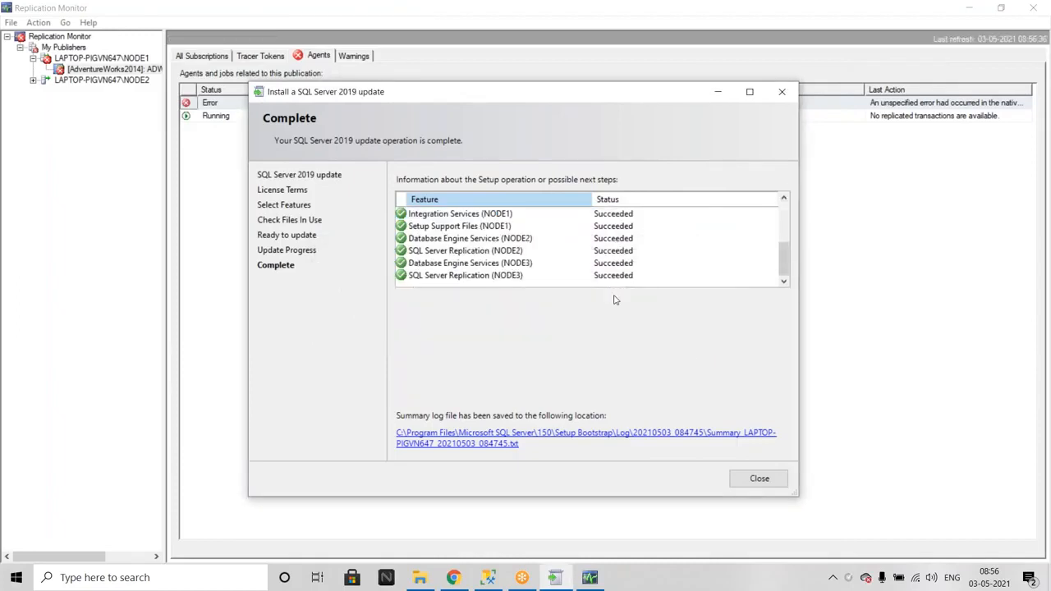
click(753, 478)
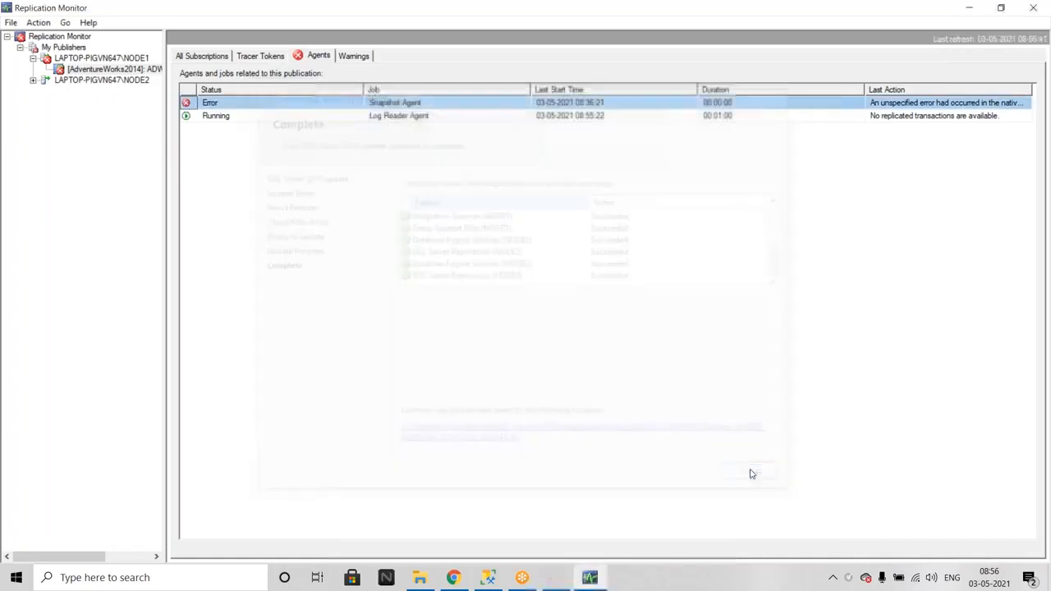
Step: Refresh the AdventureWorks2014 publication in Replication Monitor and start its Snapshot Agent
right_click(86, 70)
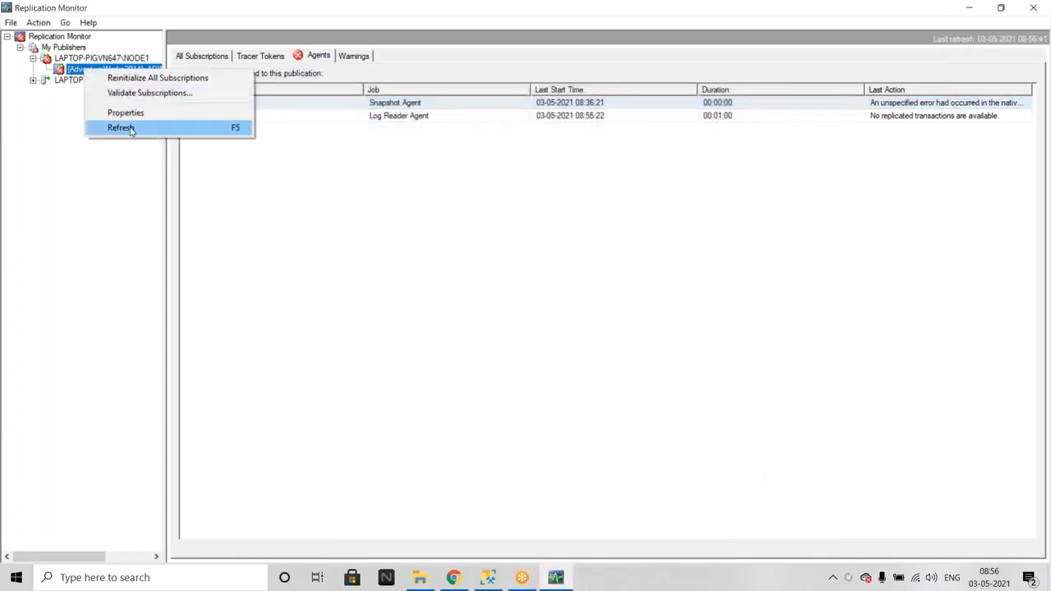
click(131, 128)
click(841, 60)
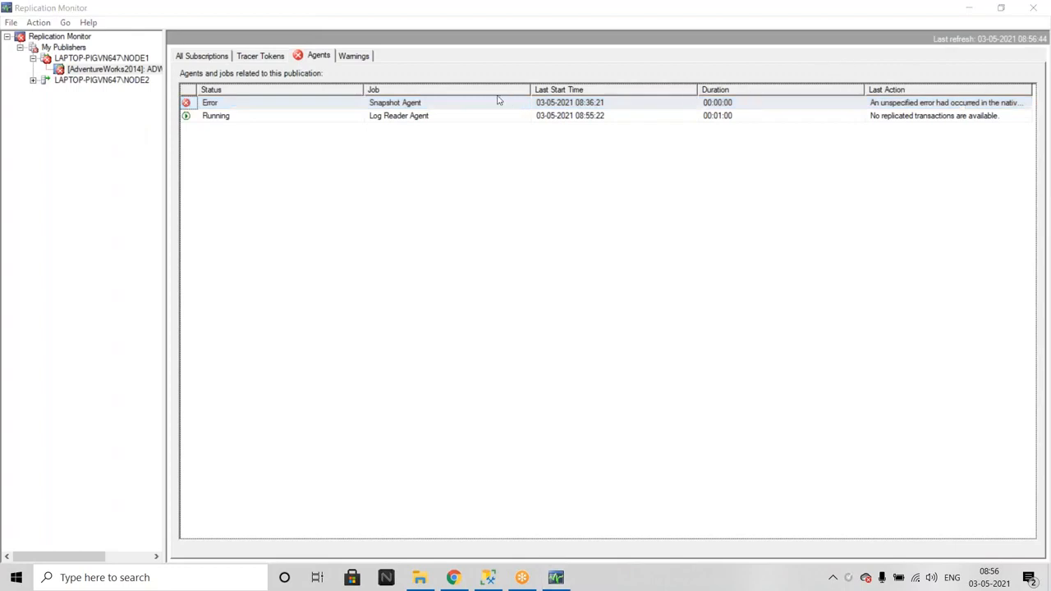
click(382, 104)
right_click(383, 104)
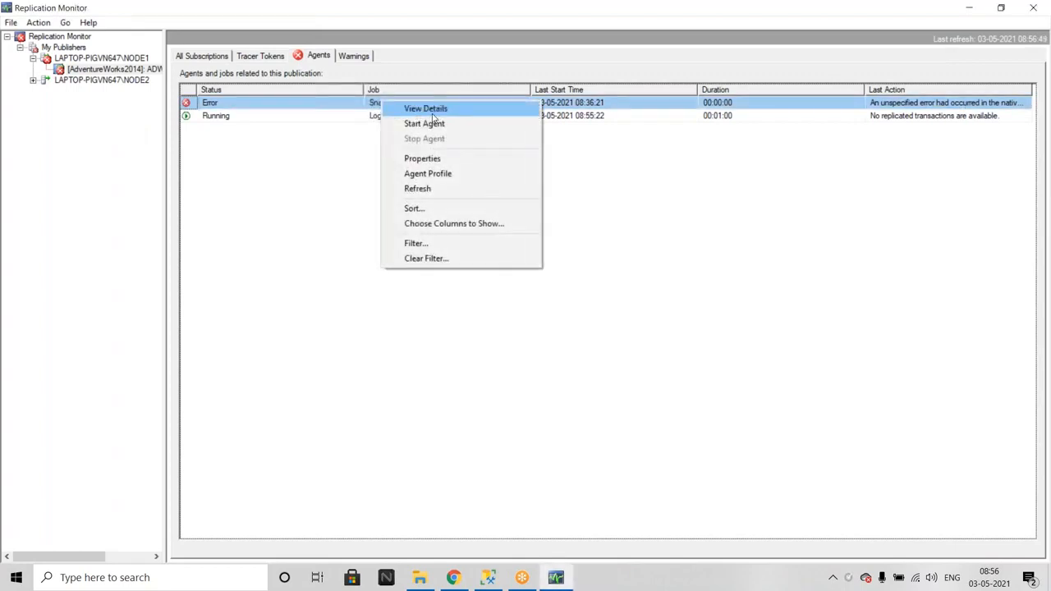
click(434, 119)
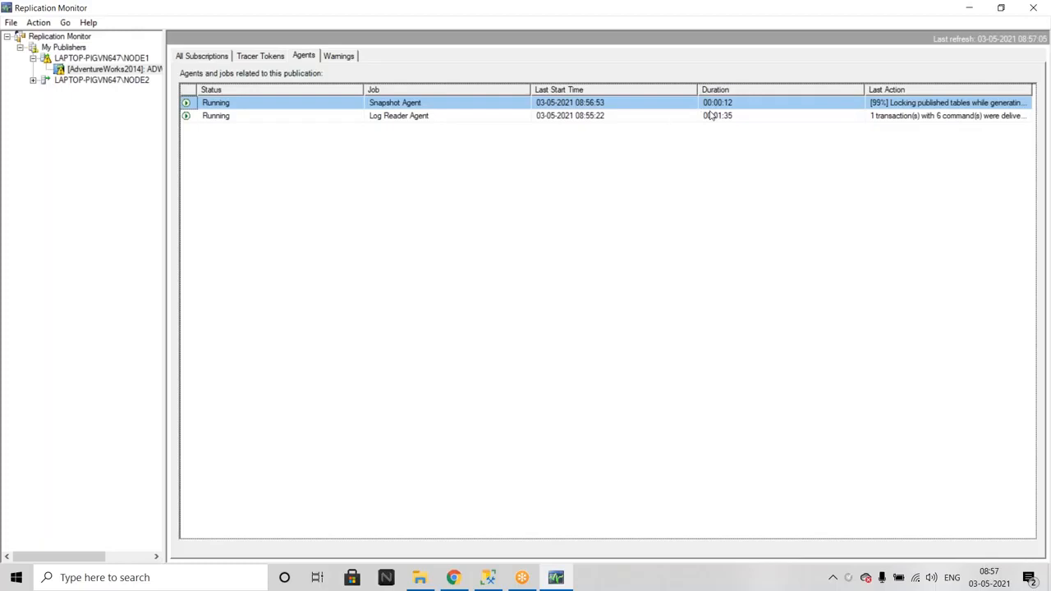
Step: Switch to Chrome, close the Microsoft OLE DB Driver page and read the replies in the SQL Server 2017 snapshot replication thread
click(487, 577)
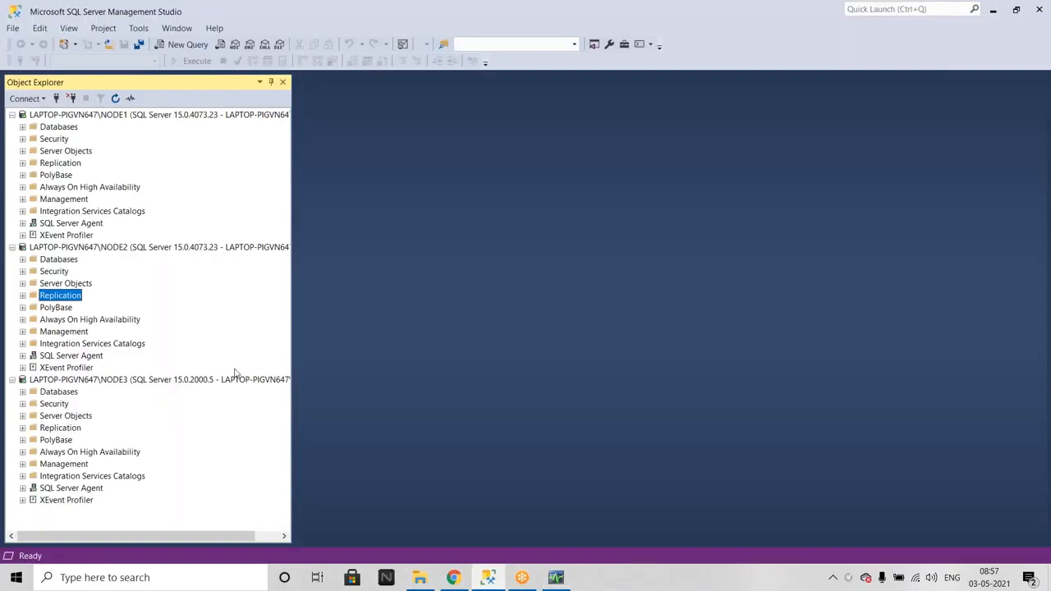
click(453, 577)
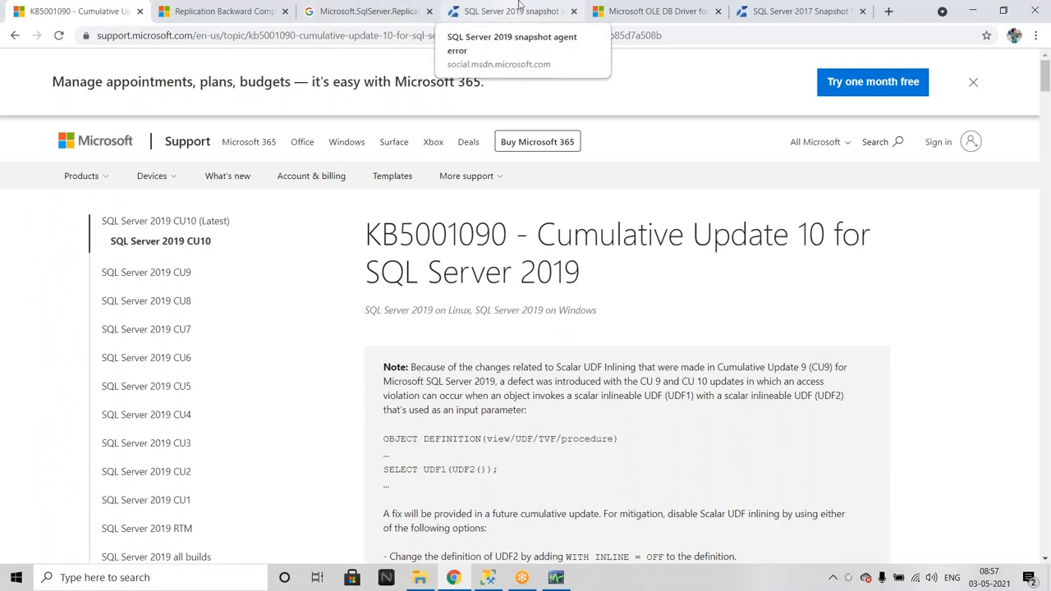
click(506, 17)
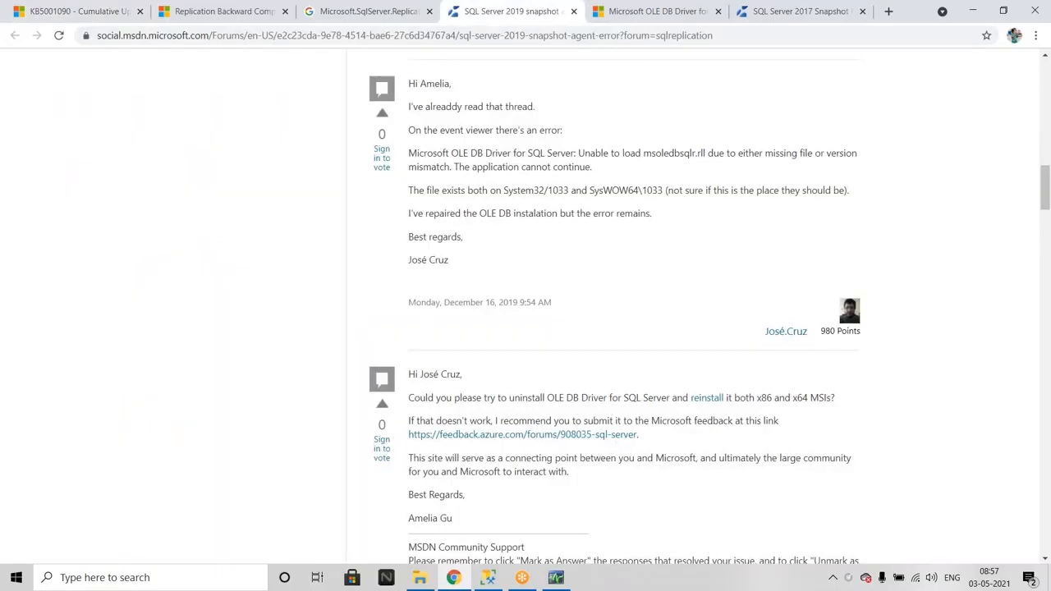
click(655, 11)
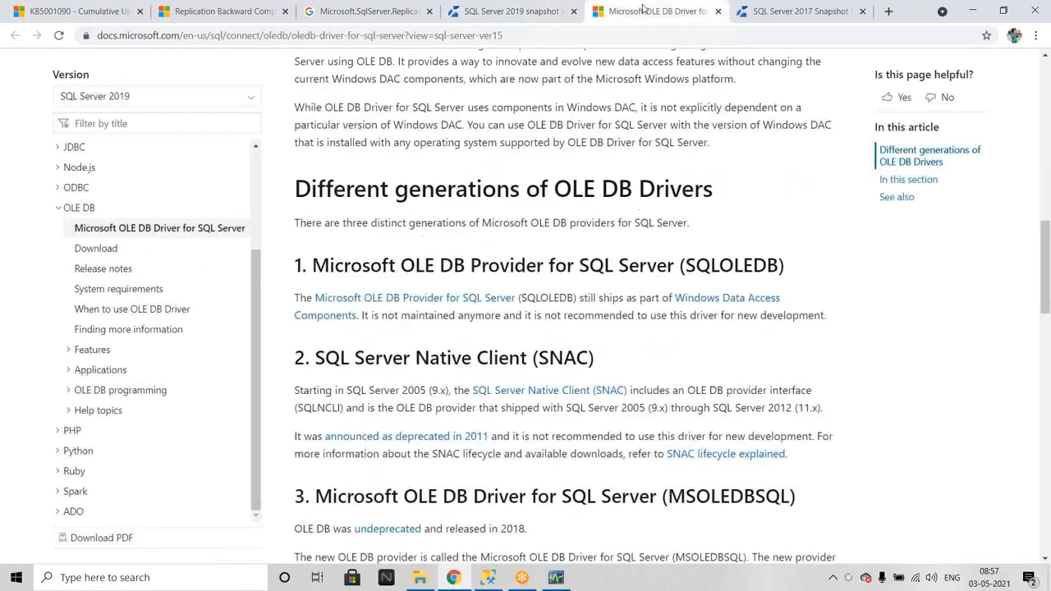
click(719, 11)
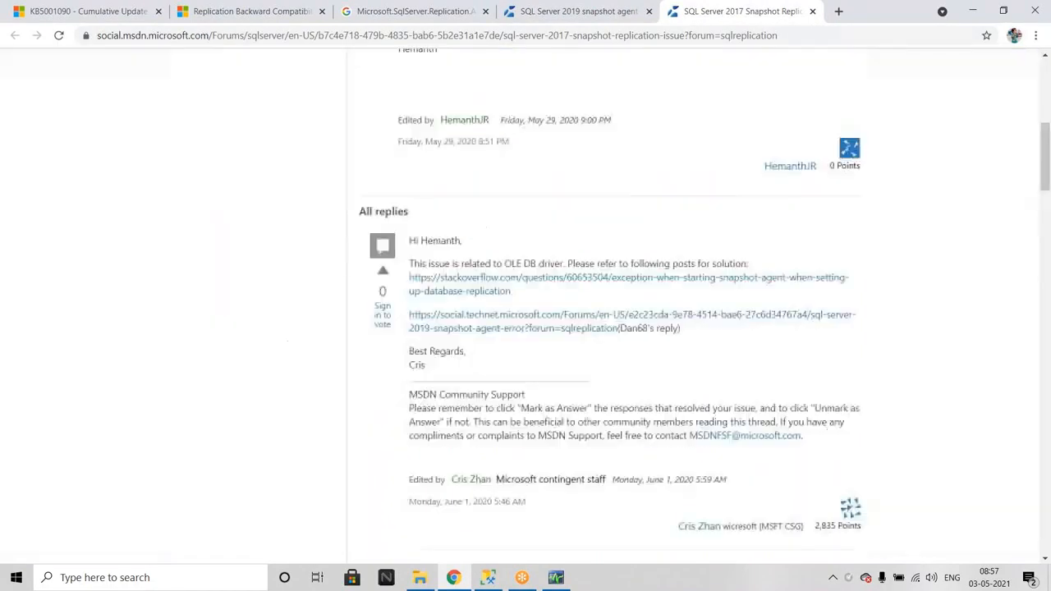
scroll(608, 304, down, 5)
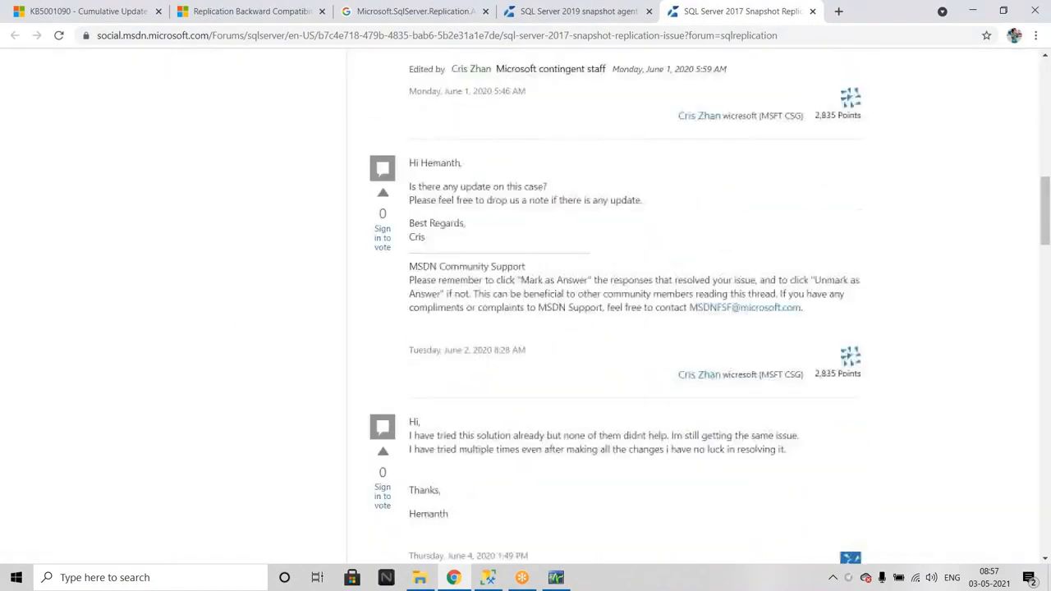
scroll(587, 383, down, 5)
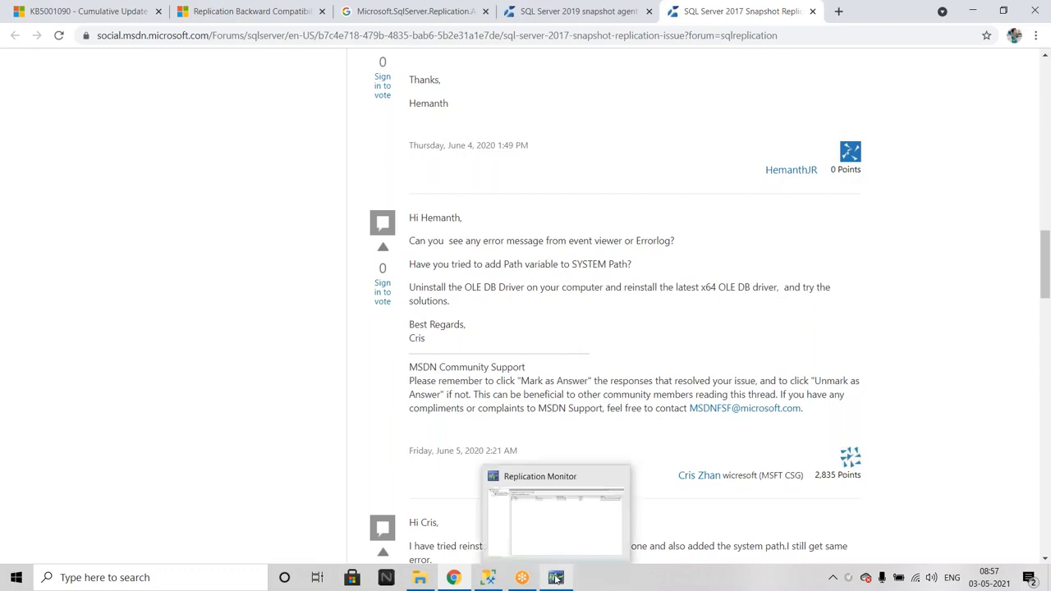
Step: Revisit the KB5001090 Cumulative Update 10 page in Chrome and try to go back to the previously visited page
click(488, 578)
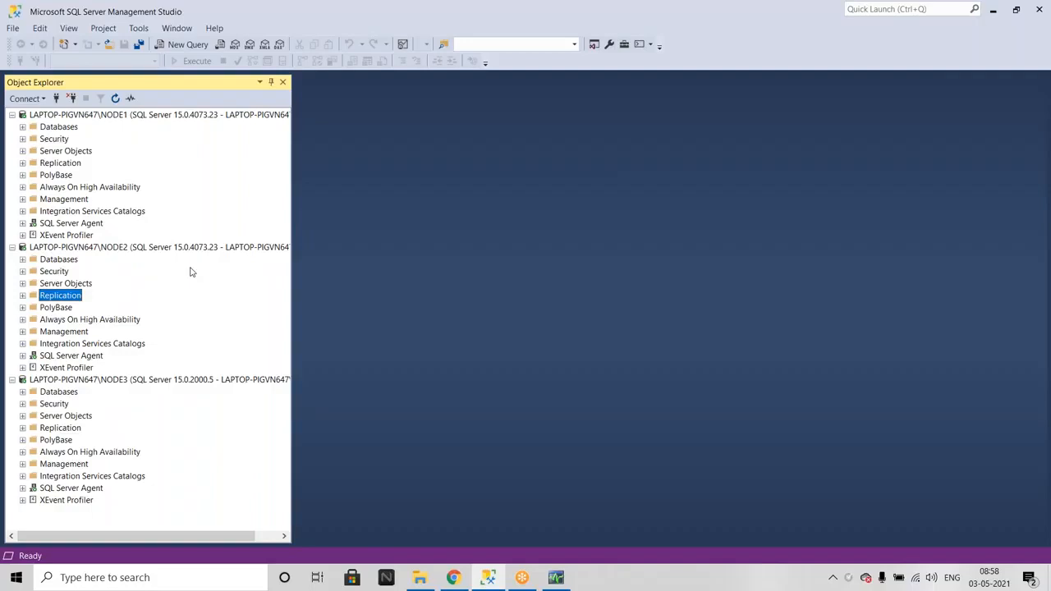
click(453, 578)
click(25, 14)
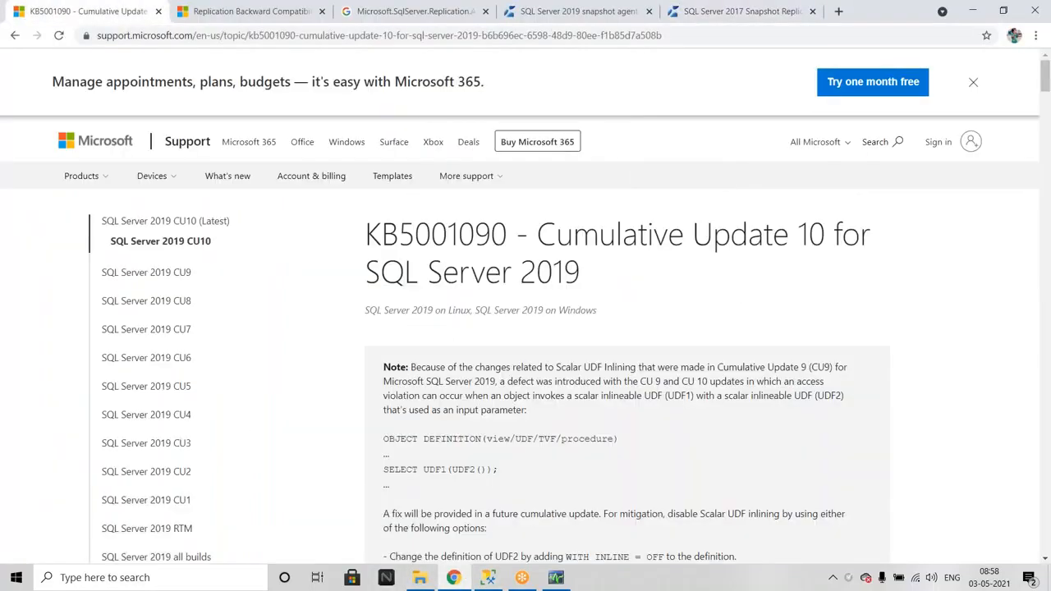
click(15, 36)
click(17, 36)
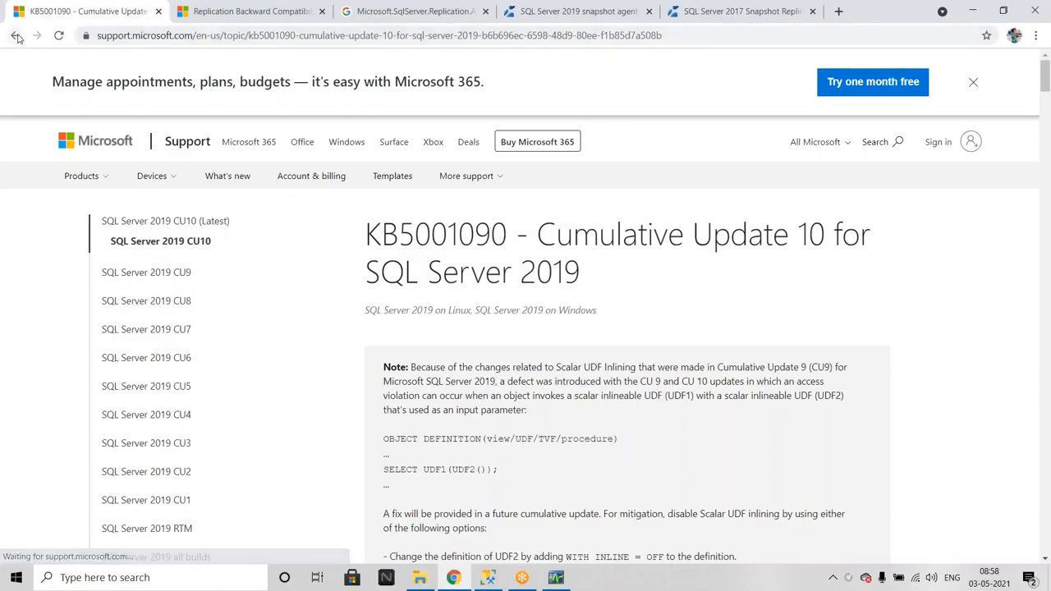
Step: Check the Snapshot Agent's status in Replication Monitor and review the Google results for the MSSQL_REPL55012 error in Chrome
click(559, 579)
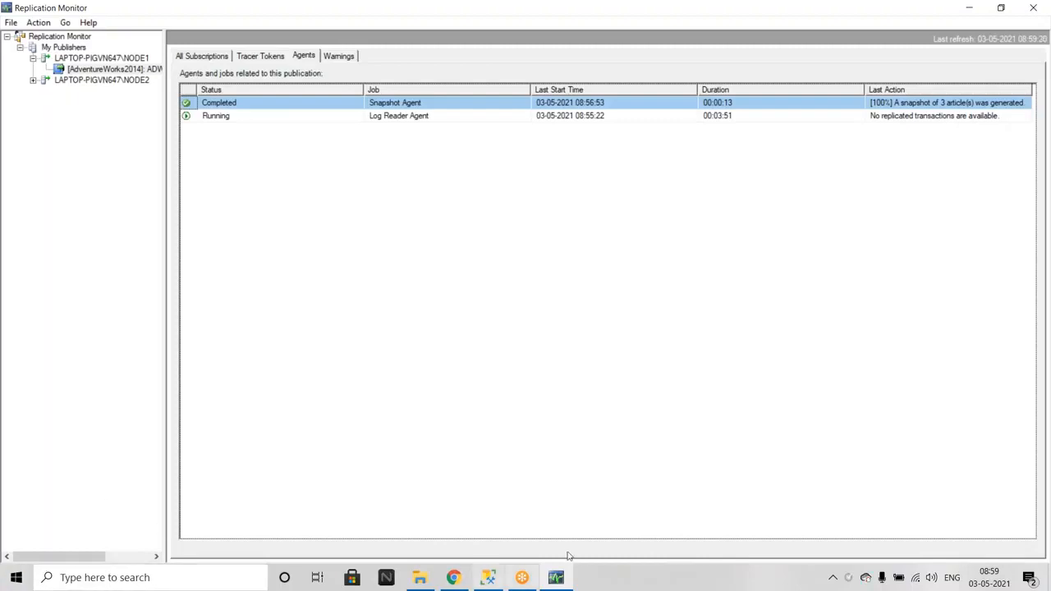
click(488, 578)
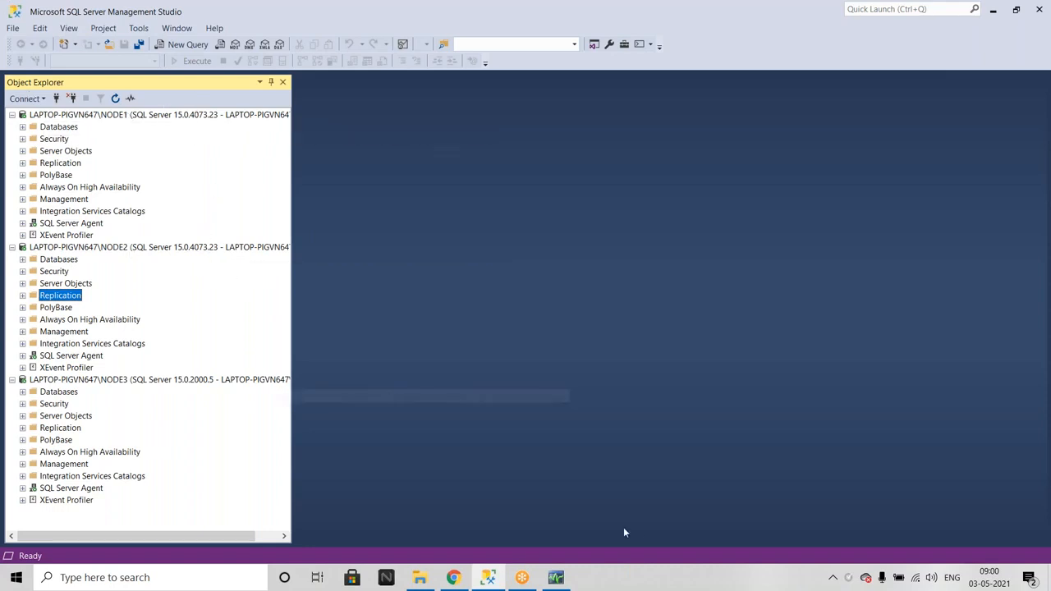
click(454, 577)
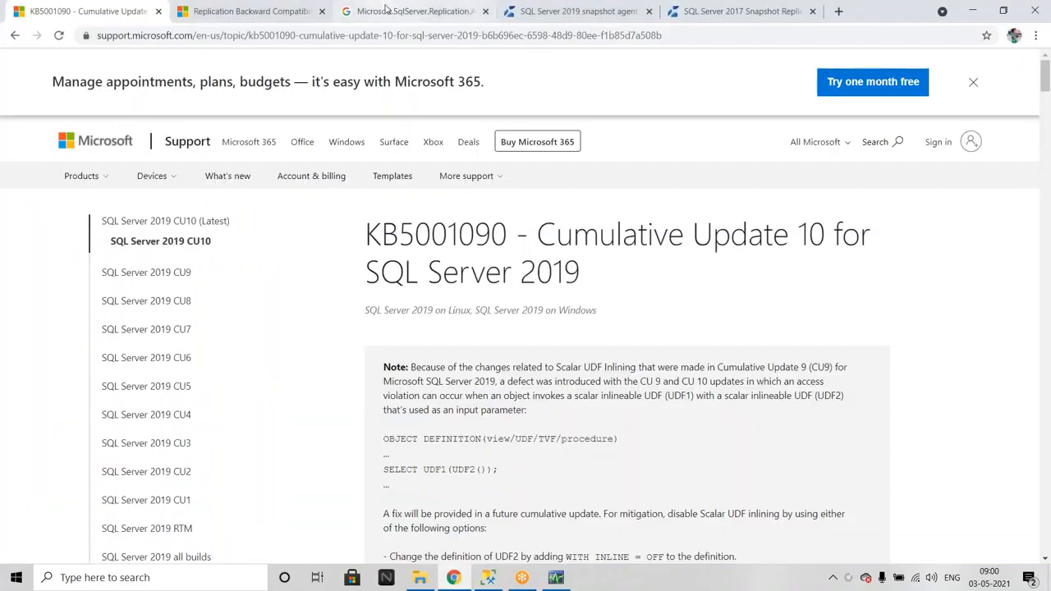
click(393, 10)
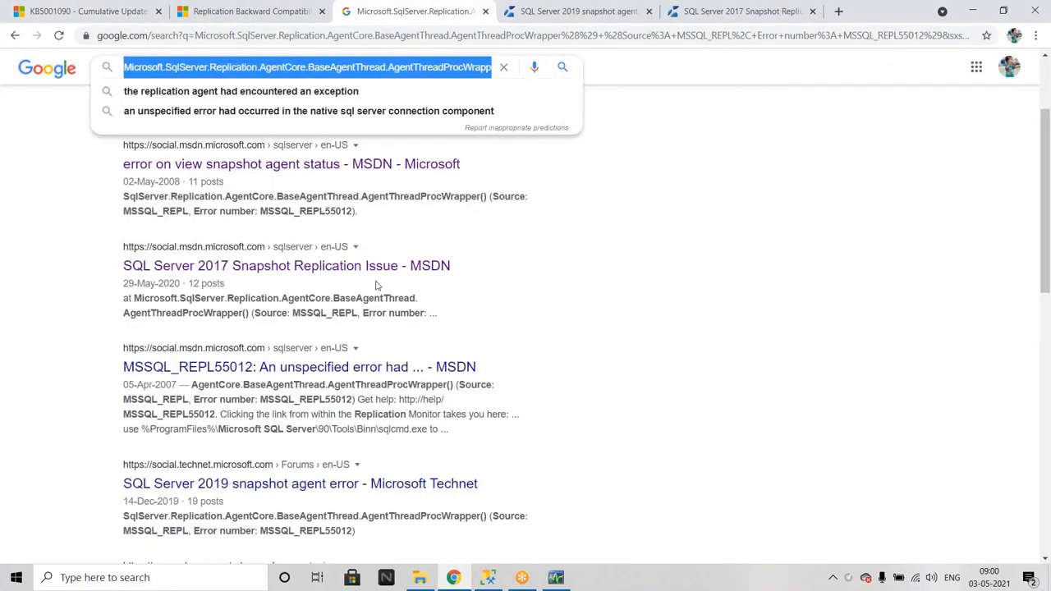
scroll(298, 382, down, 3)
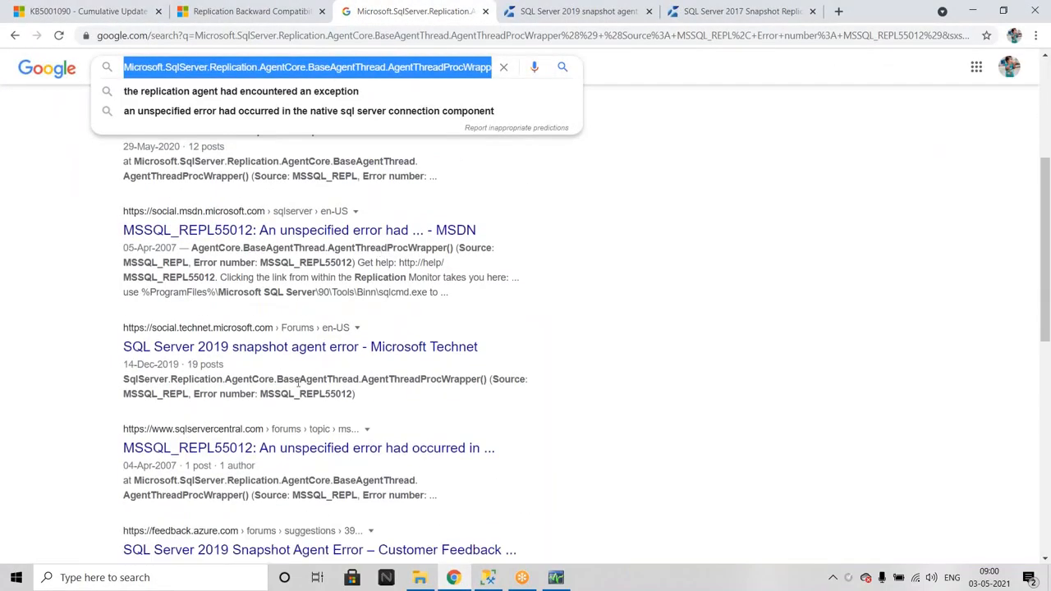
scroll(298, 383, down, 3)
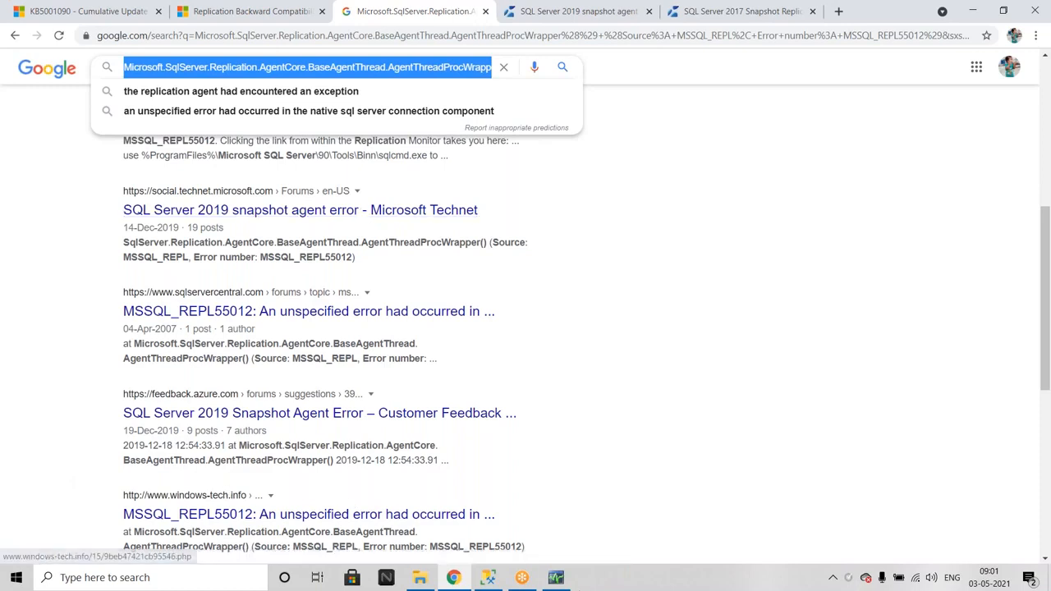
click(421, 577)
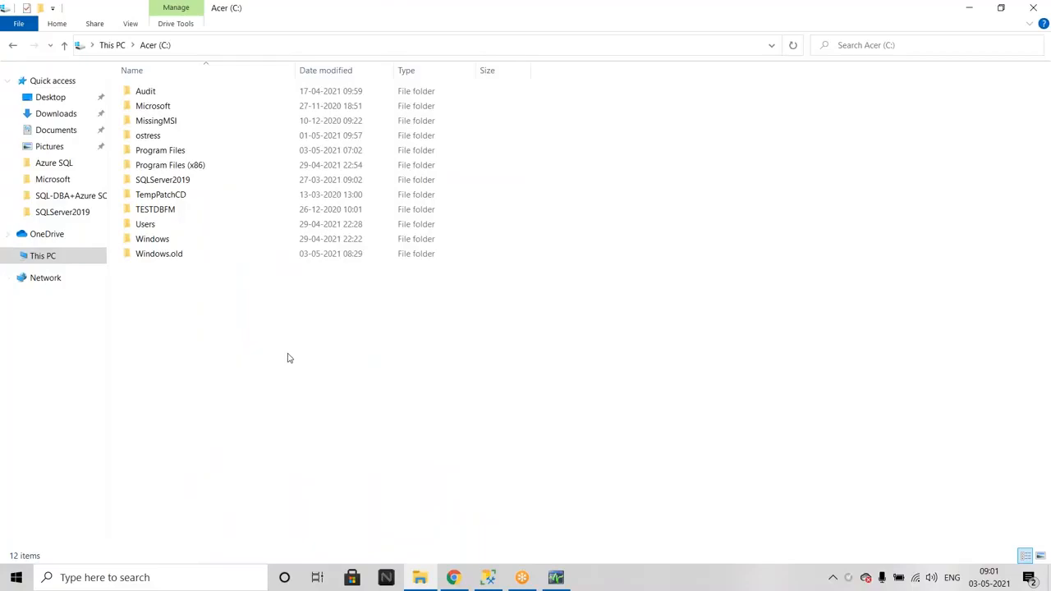
key(super+r)
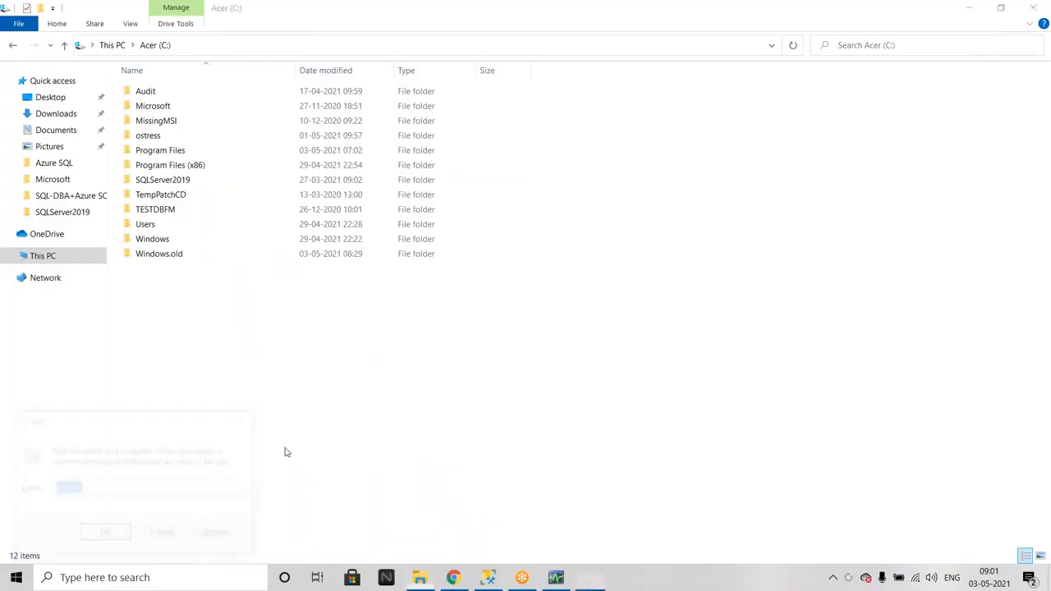
key(Down)
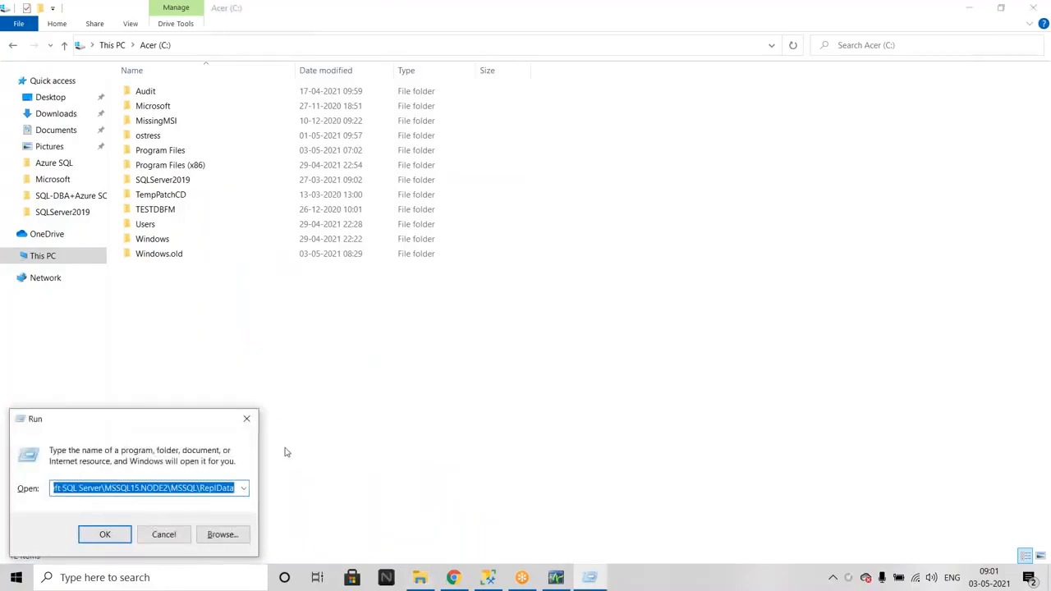
key(Return)
double_click(140, 241)
double_click(191, 238)
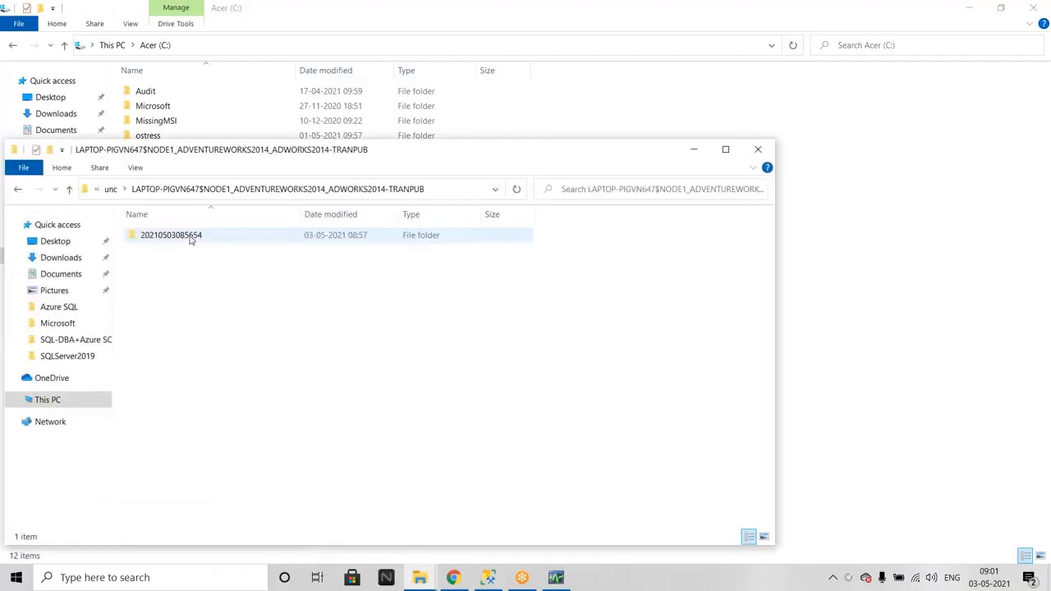
click(188, 240)
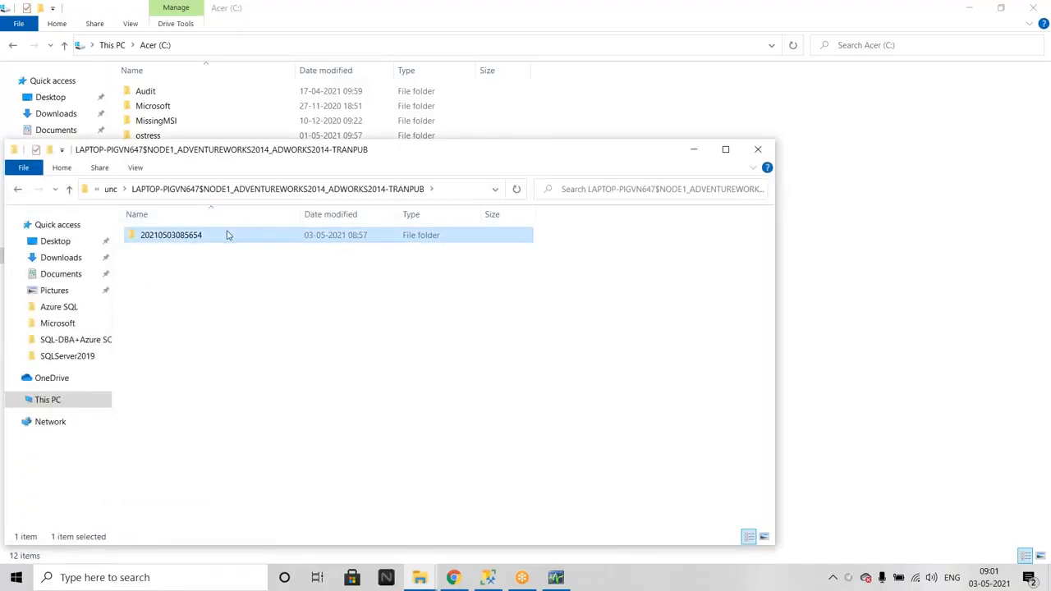
double_click(227, 239)
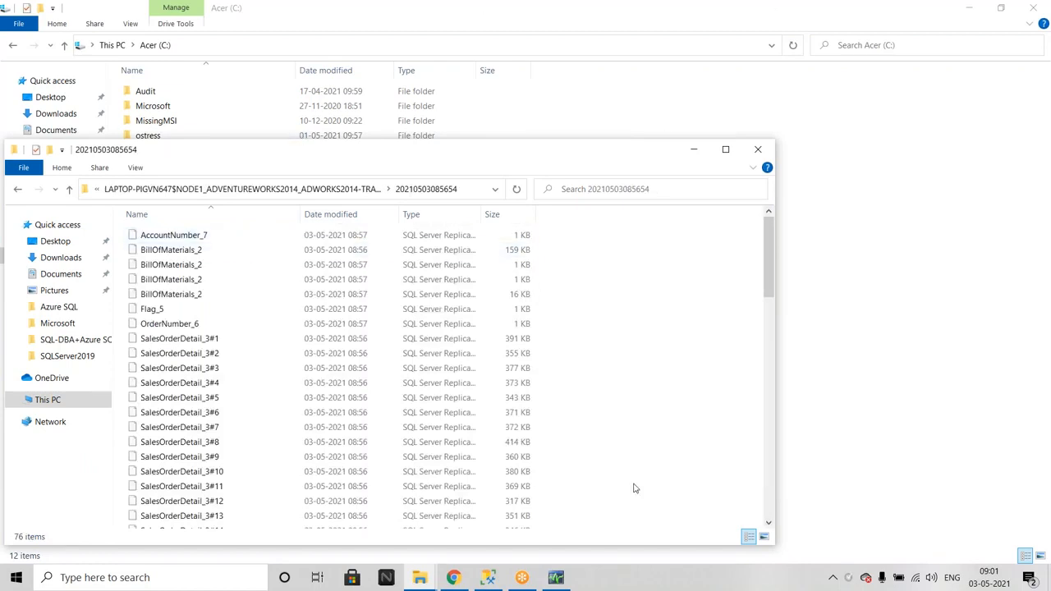
Step: Maximize the snapshot folder window, widen the Type column to show full file types and look through the generated files
scroll(305, 300, down, 18)
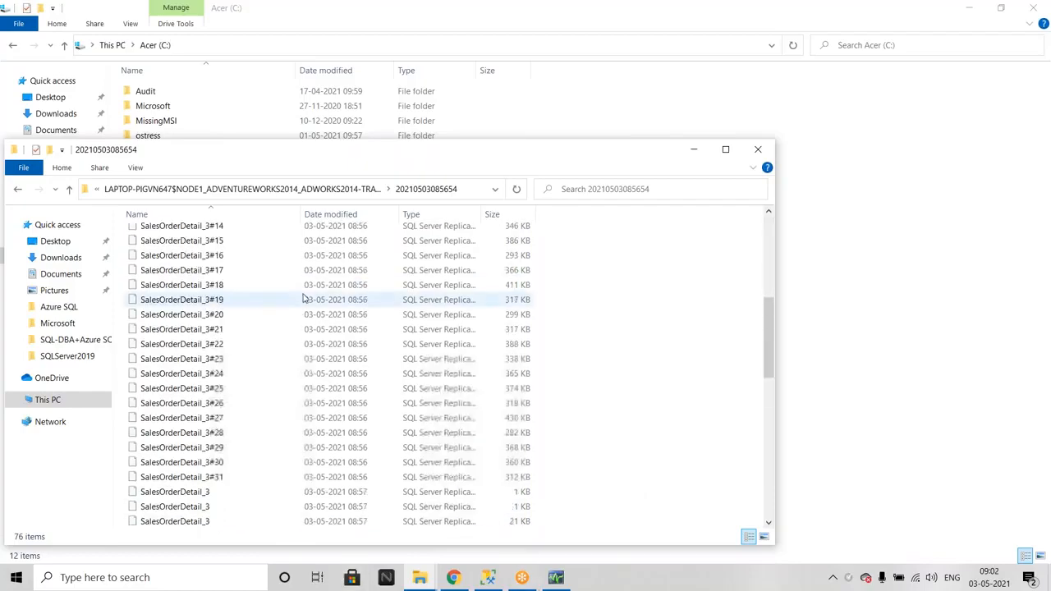
click(726, 151)
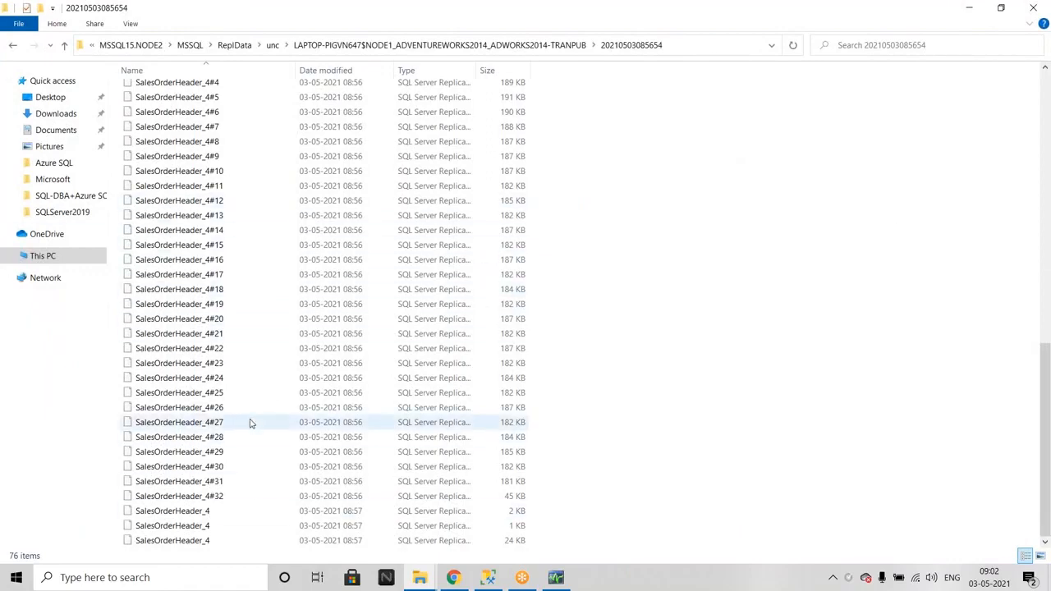
scroll(367, 431, up, 15)
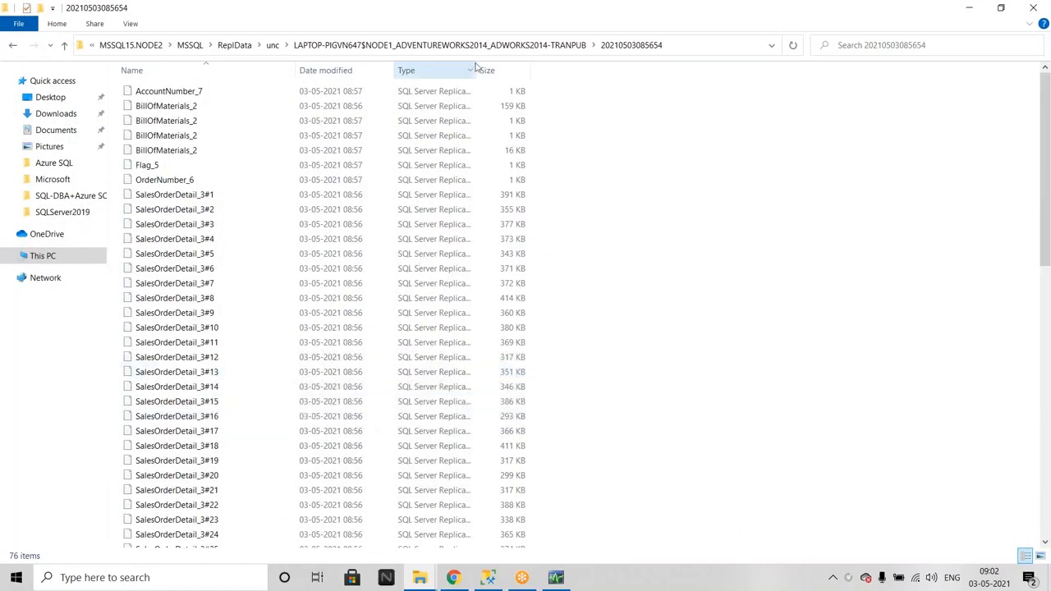
drag(476, 66, 901, 99)
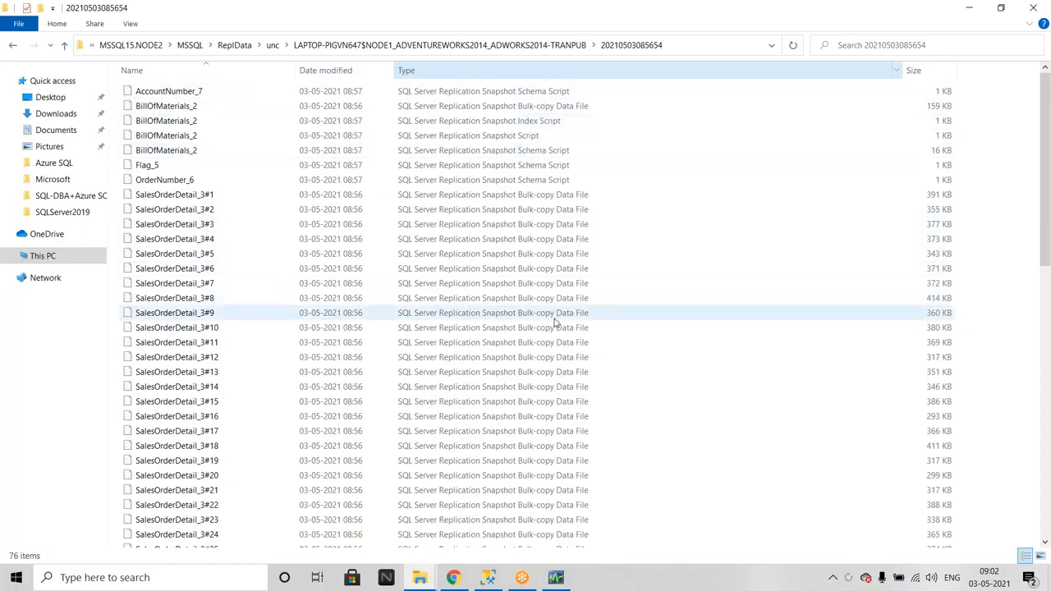
click(520, 431)
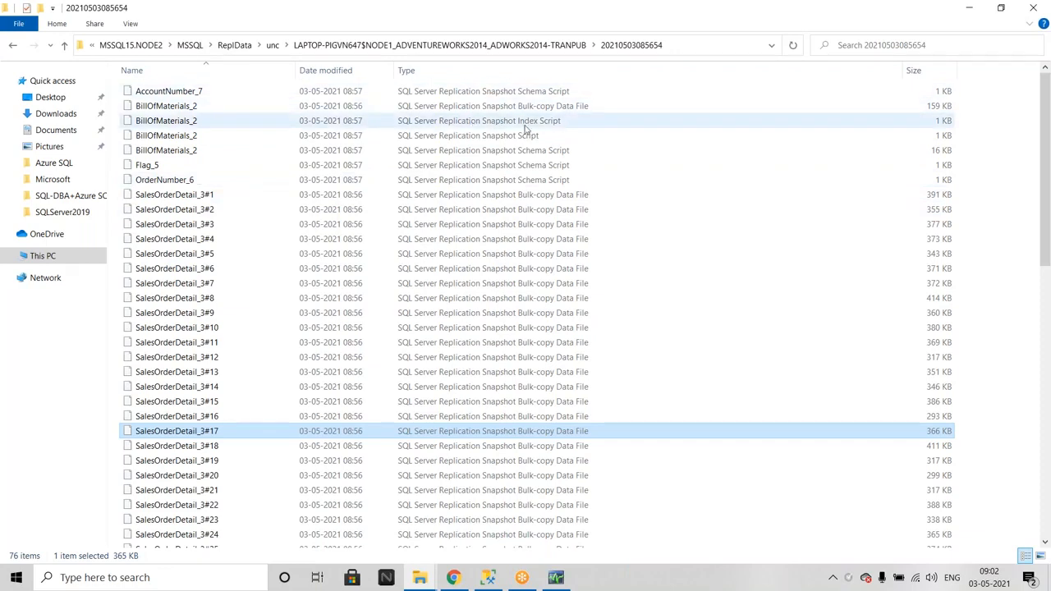
Step: Open the AccountNumber_7 schema script in Notepad, highlight its CREATE TYPE statement and close it
click(478, 95)
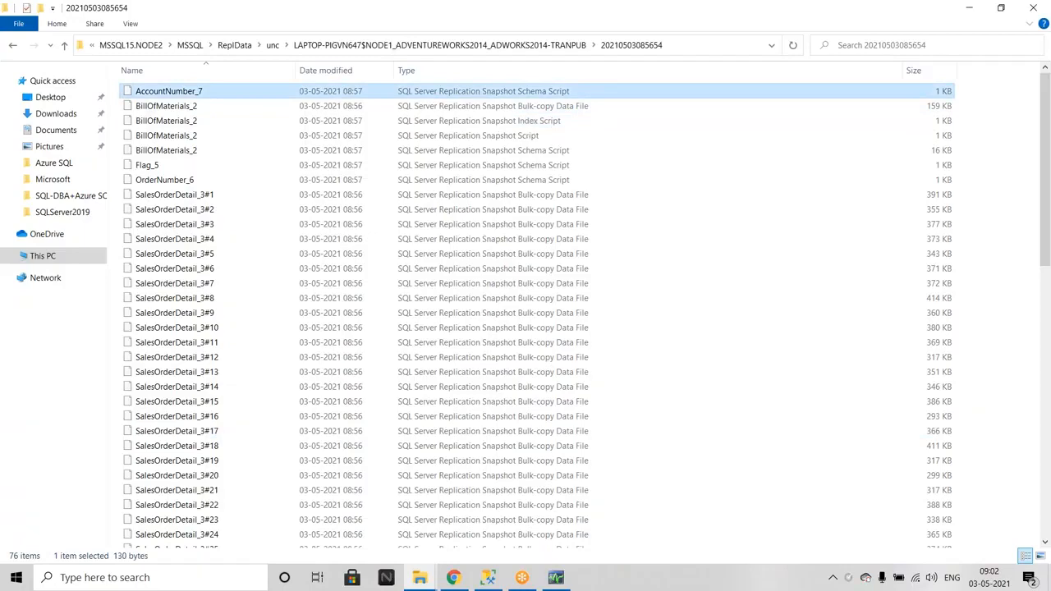
right_click(478, 95)
click(522, 150)
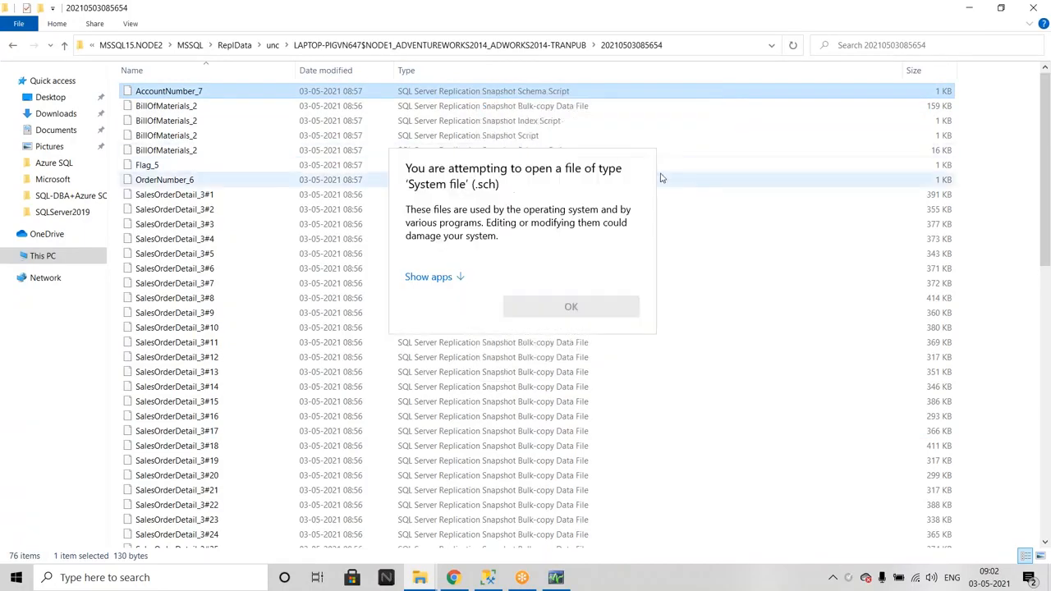
click(436, 279)
click(479, 269)
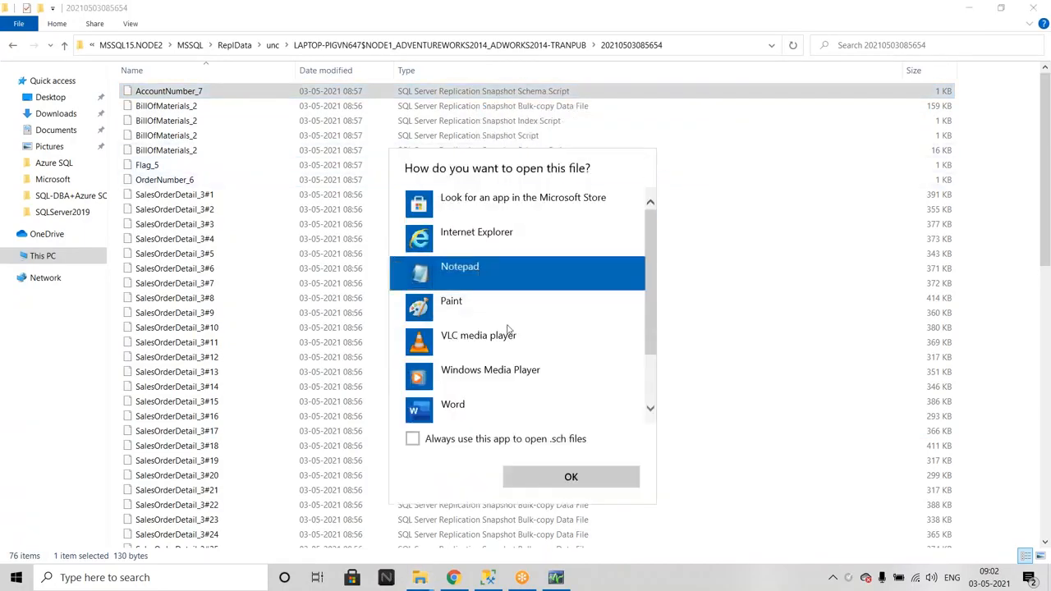
click(570, 477)
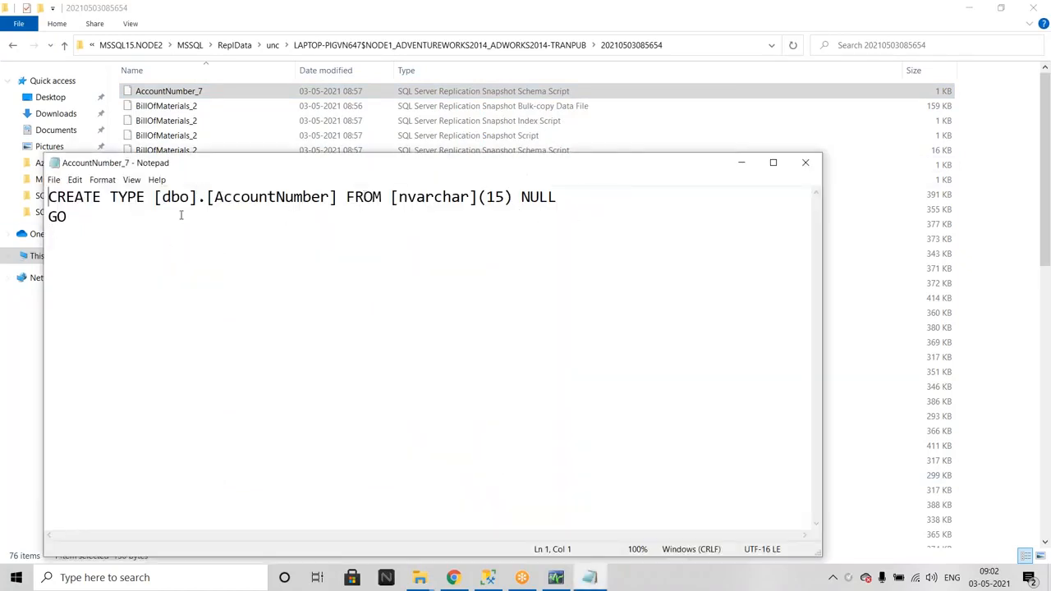
drag(118, 230, 33, 181)
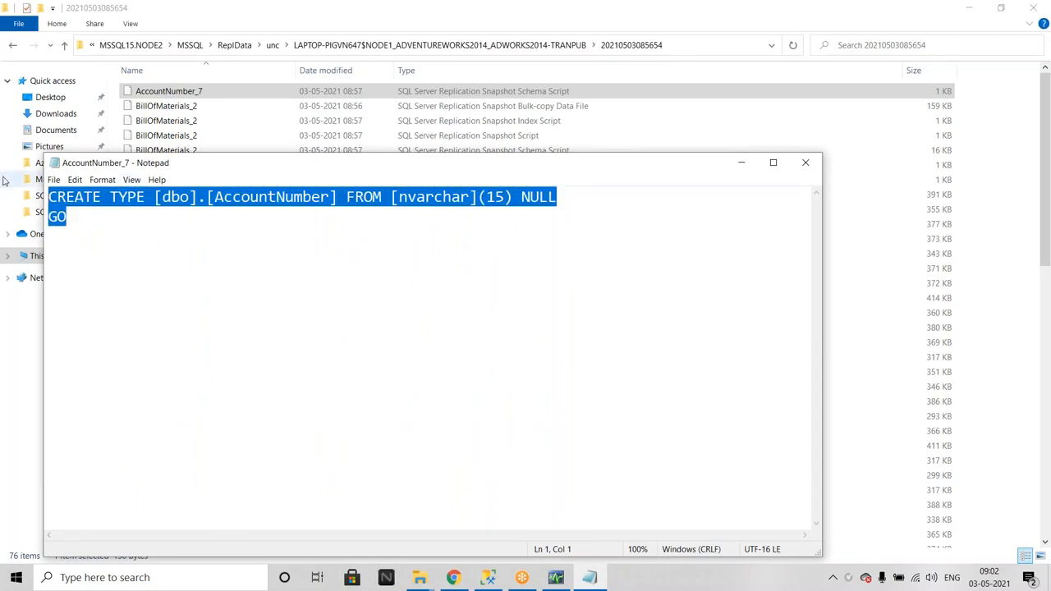
click(805, 163)
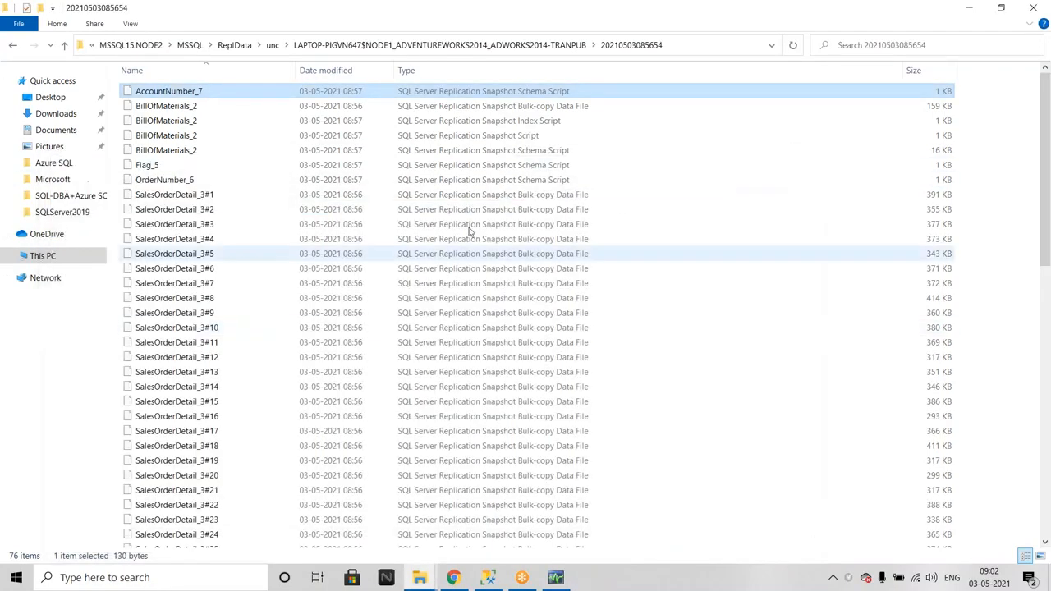
Step: Open the SalesOrderDetail_3#1 bulk-copy data file in Notepad, view its contents and close it
right_click(474, 198)
click(535, 254)
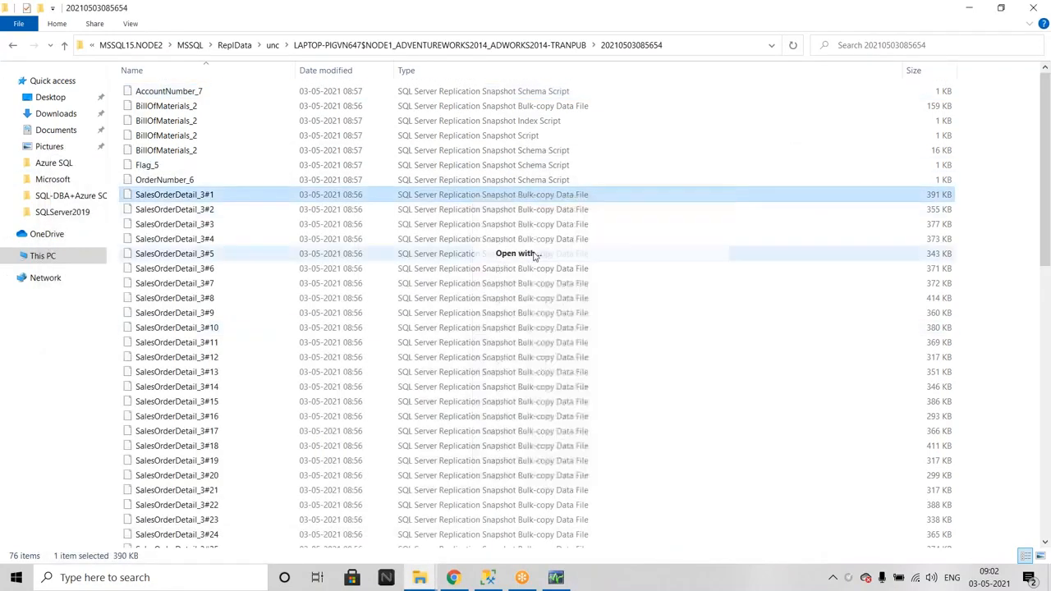
click(446, 284)
click(448, 274)
click(572, 478)
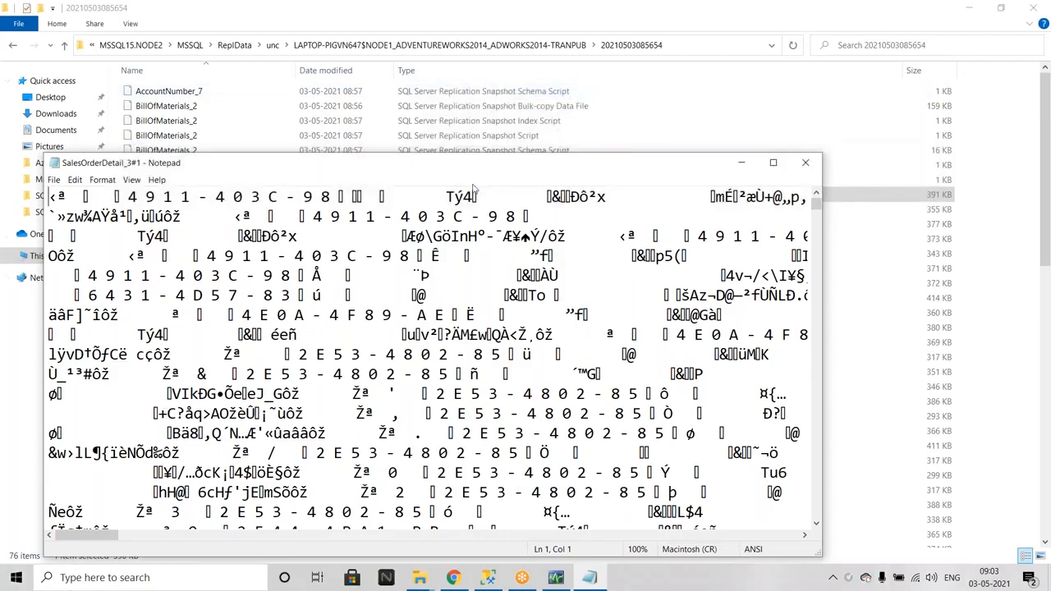
click(805, 166)
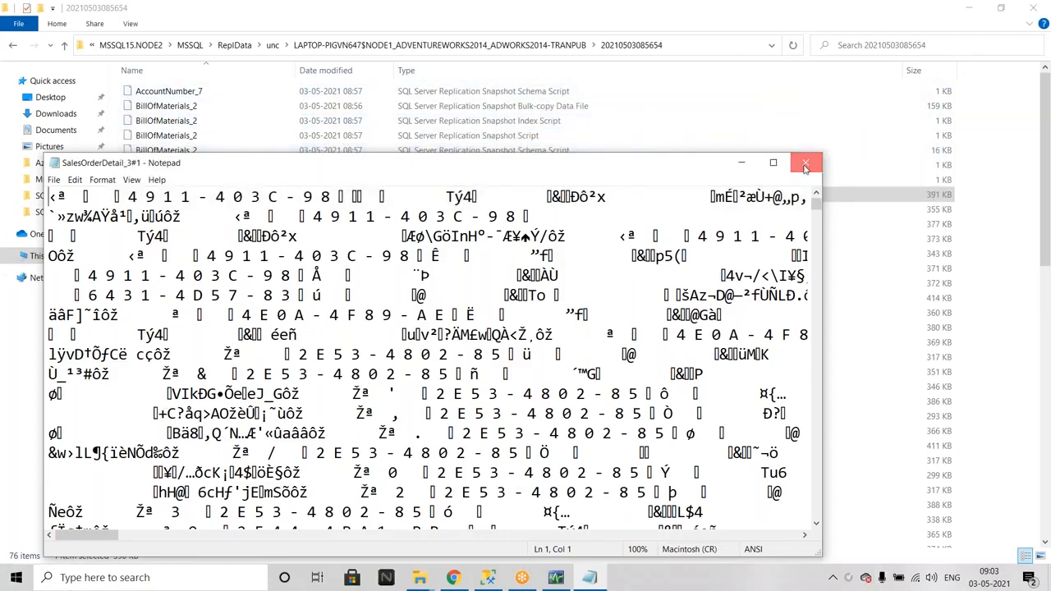
Step: Switch to SQL Server Management Studio, check the tables of NODE3's AdventureWorks database and collapse NODE3's Databases folder
click(488, 578)
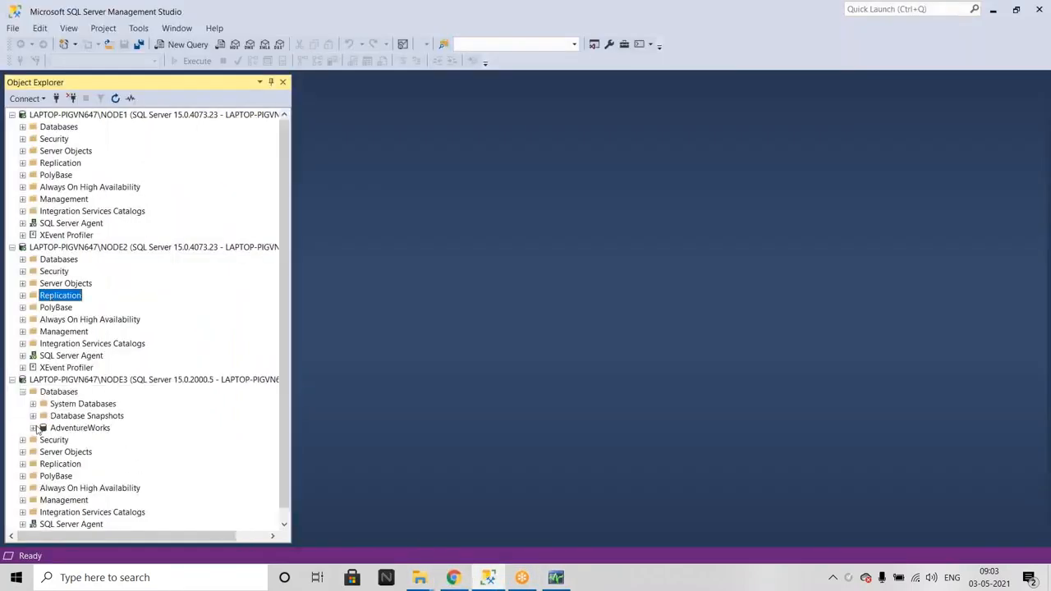
click(32, 427)
click(44, 440)
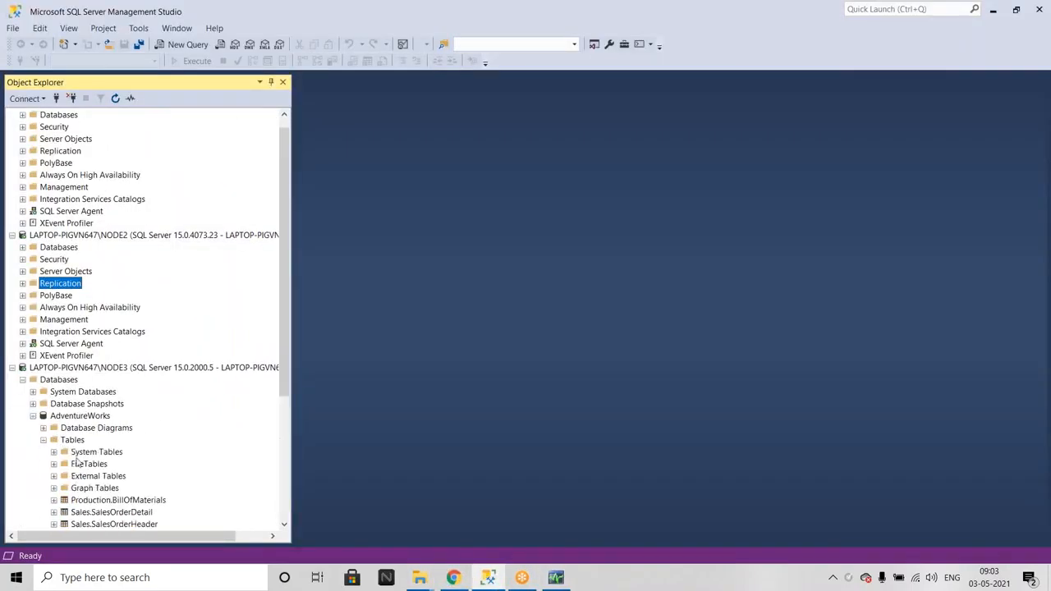
scroll(140, 422, down, 5)
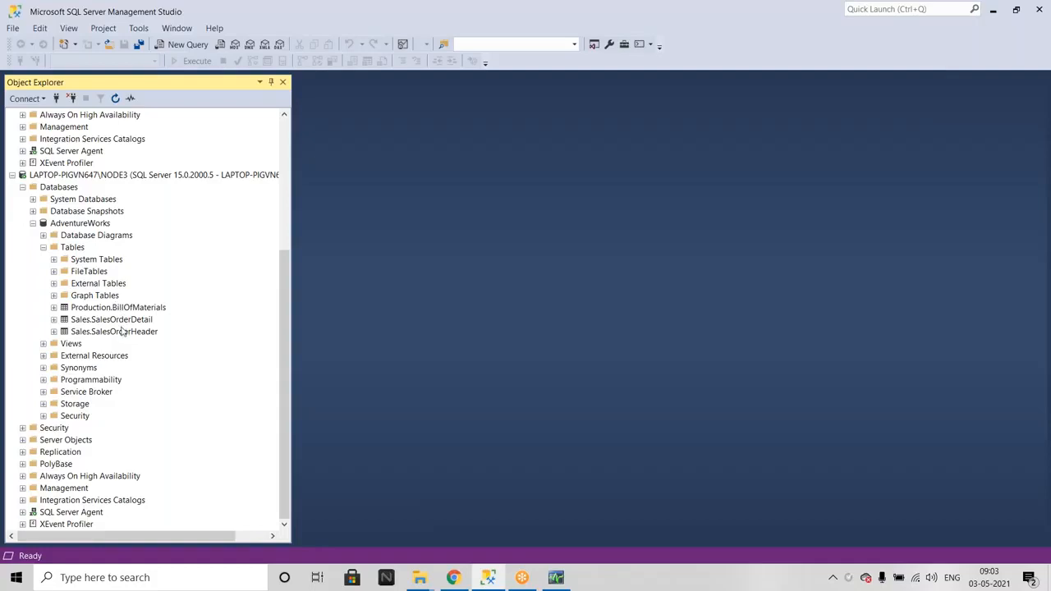
scroll(122, 331, up, 6)
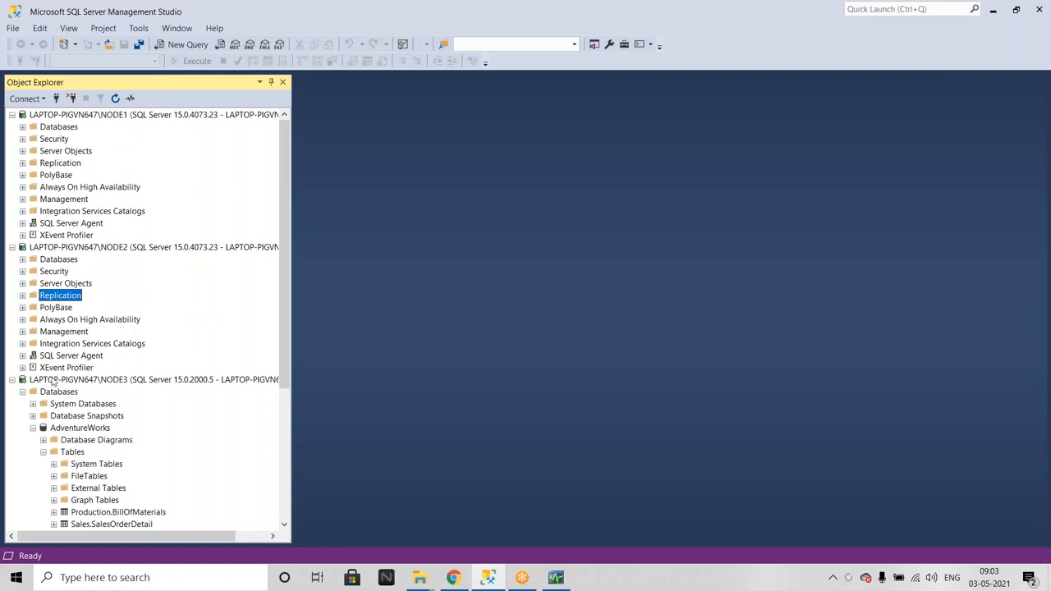
click(23, 393)
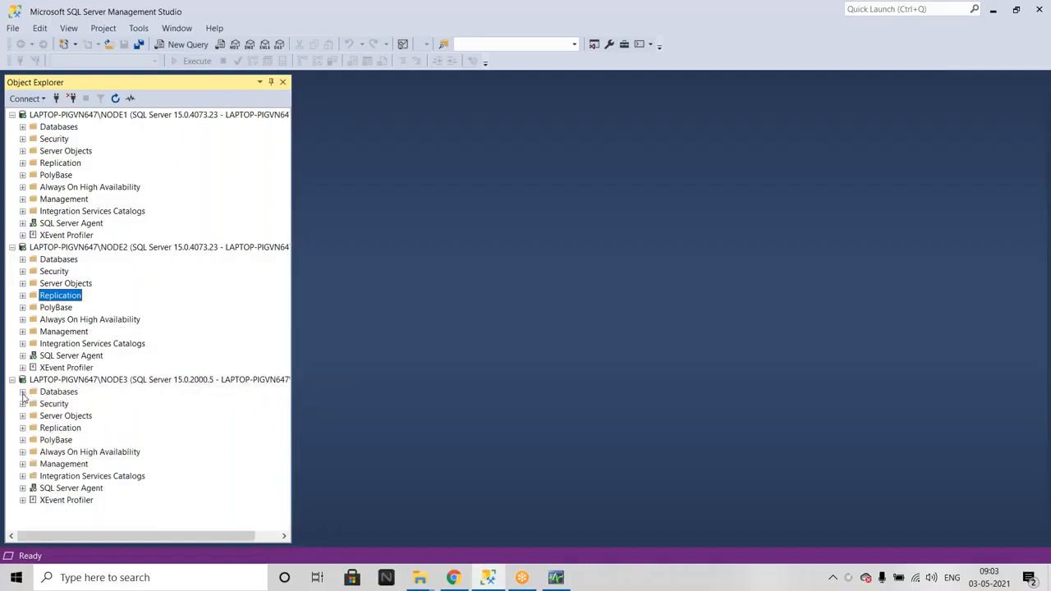
Step: Expand the Linked Servers under Server Objects on NODE1 and NODE2 and compare their entries
click(774, 19)
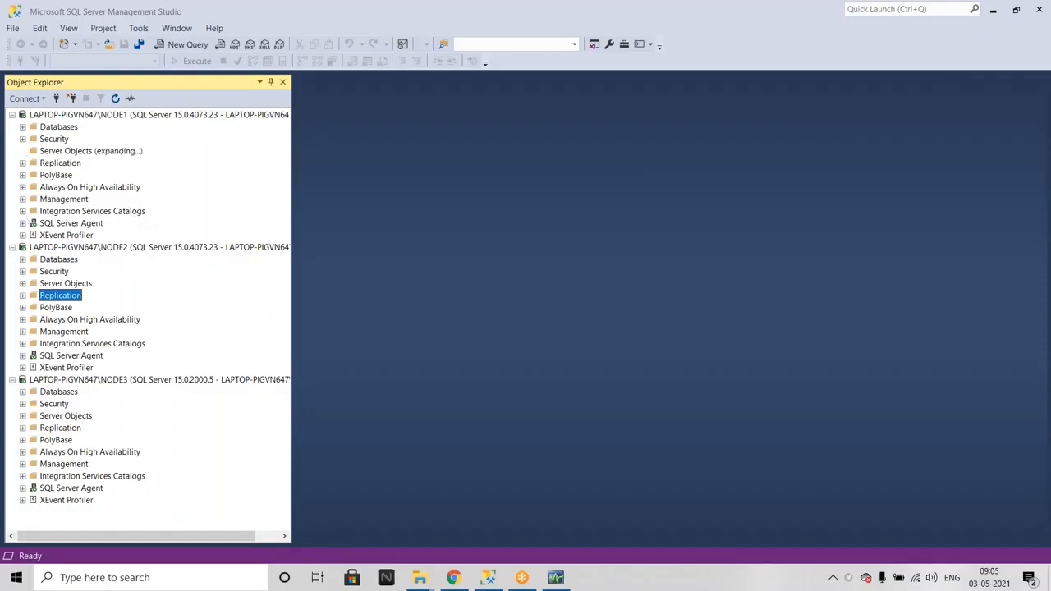
click(23, 151)
click(33, 188)
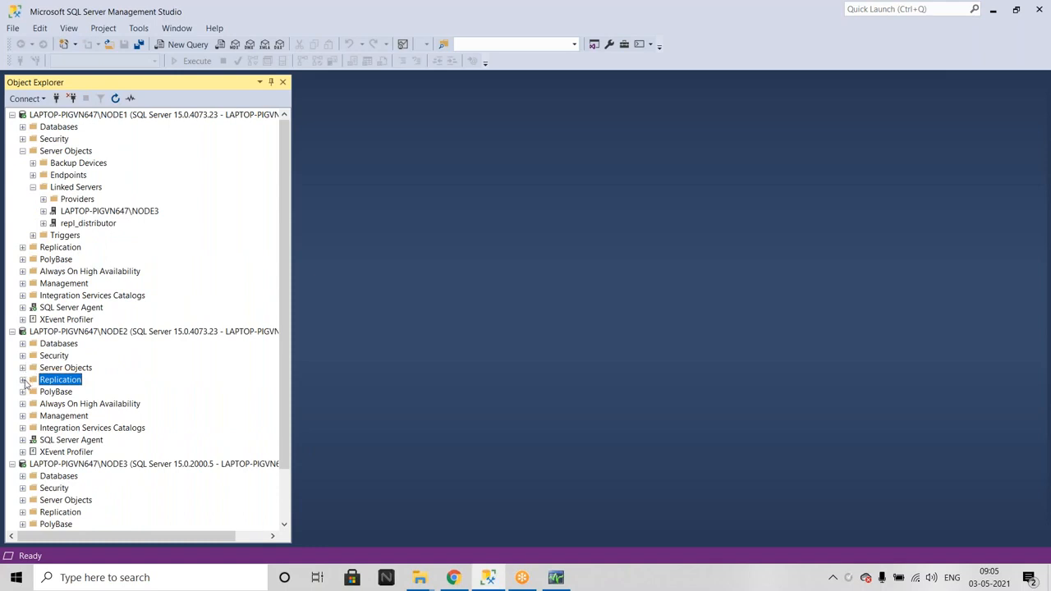
click(22, 368)
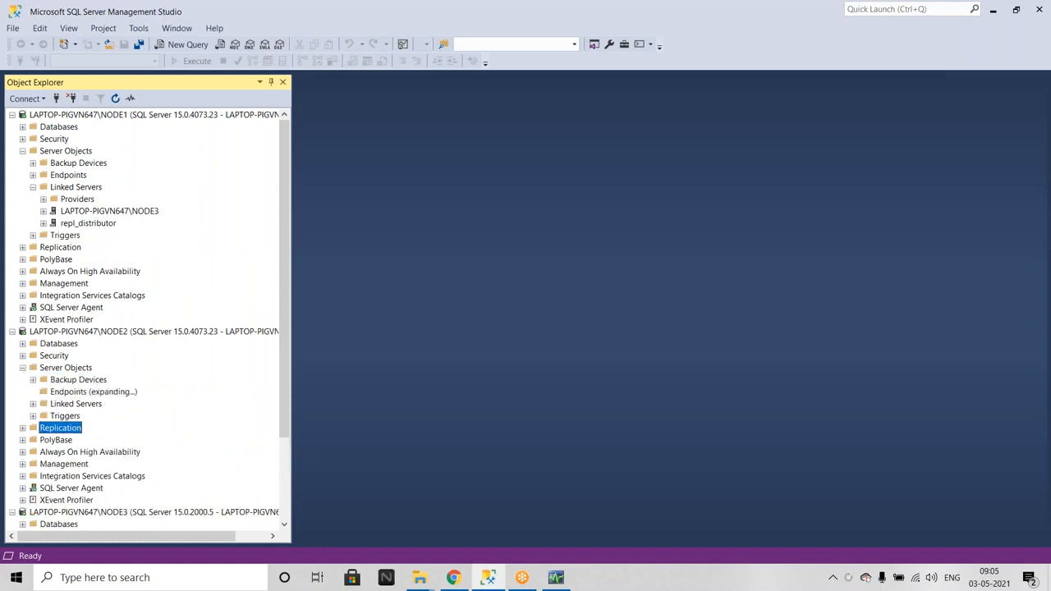
click(33, 391)
click(33, 392)
click(34, 405)
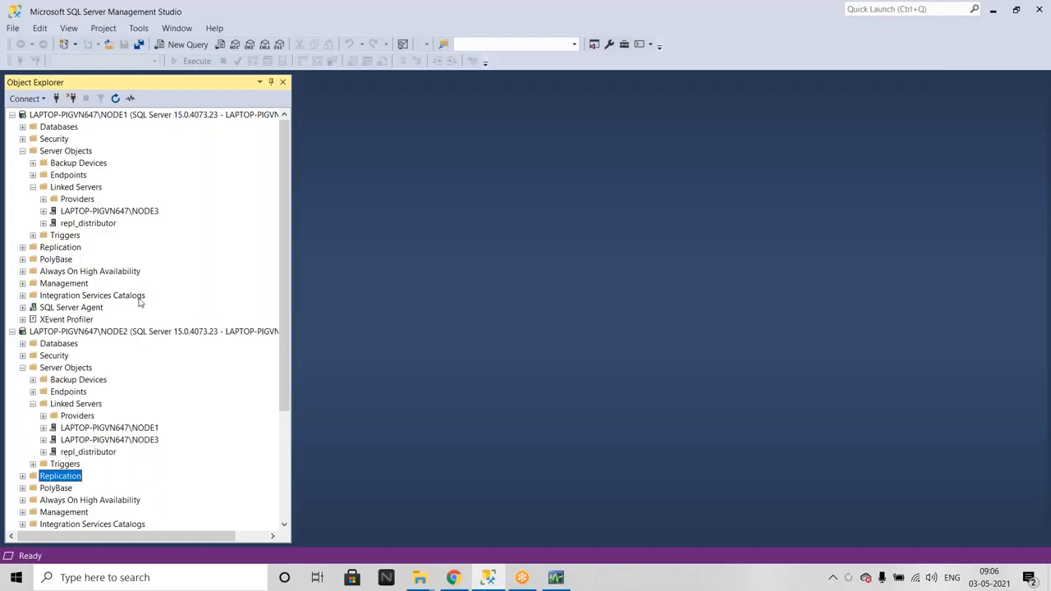
scroll(140, 302, down, 5)
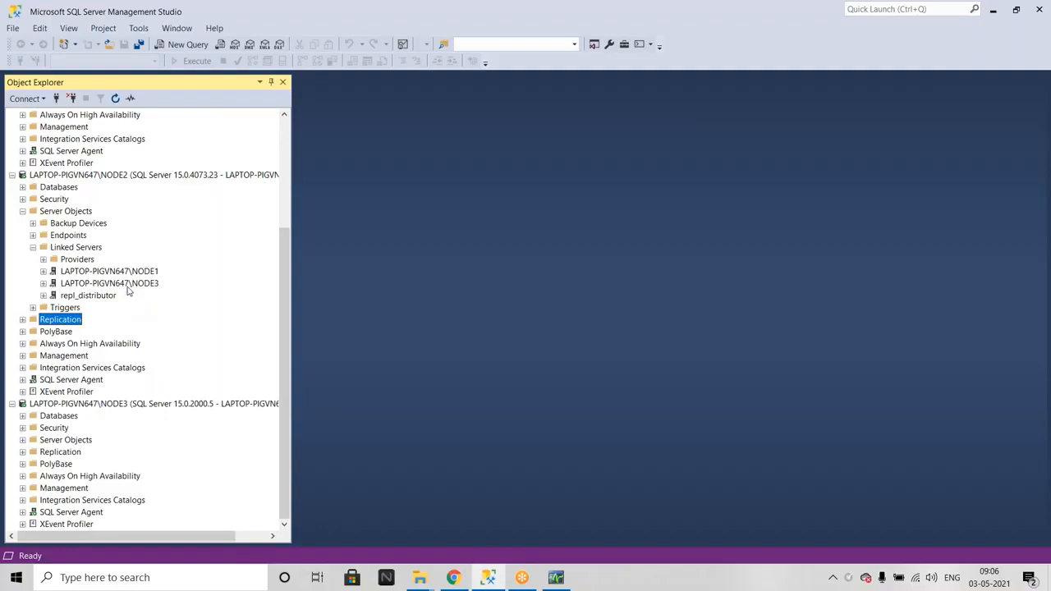
scroll(127, 289, up, 4)
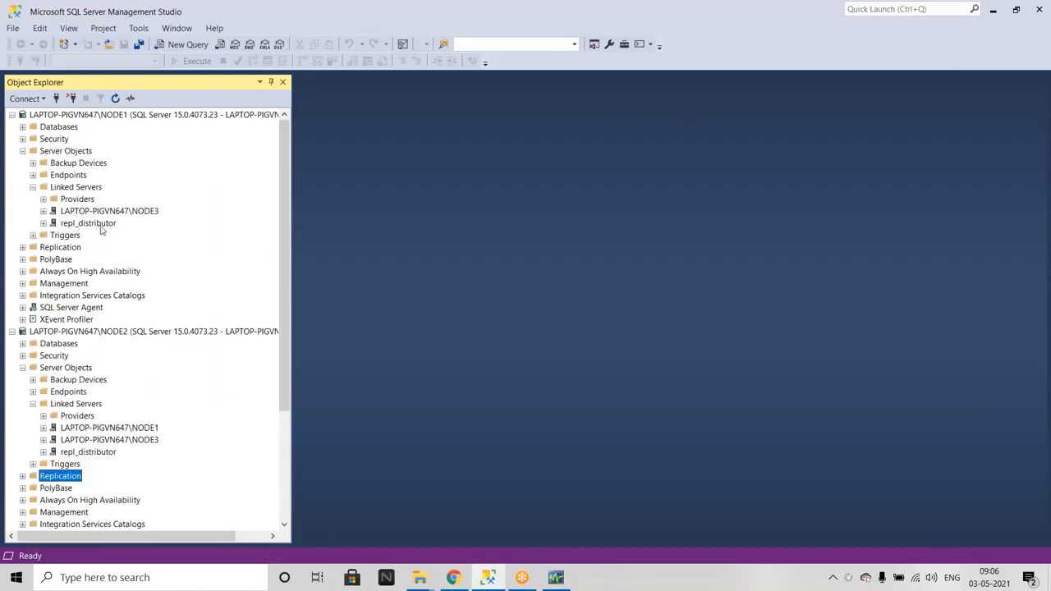
Step: Expand the Linked Servers under NODE3's Server Objects and compare them with those on NODE1 and NODE2
scroll(125, 431, down, 5)
click(23, 428)
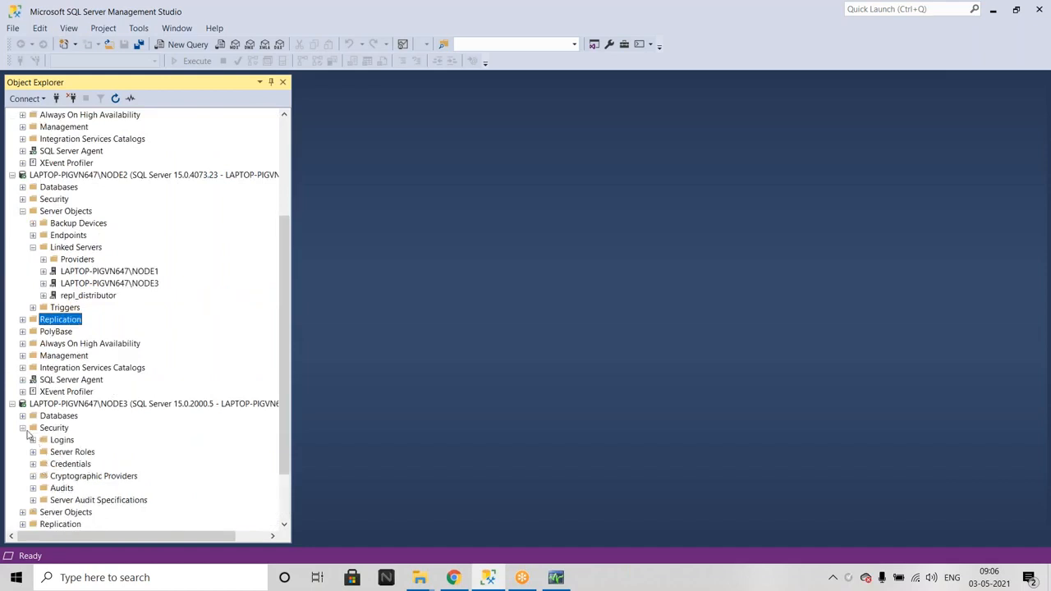
click(22, 428)
click(22, 440)
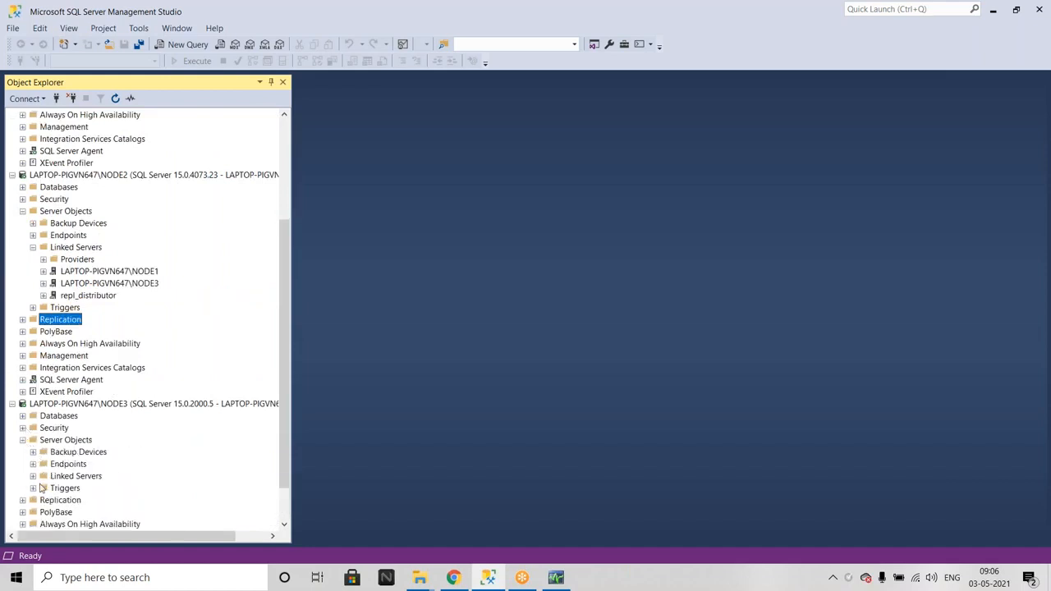
click(32, 477)
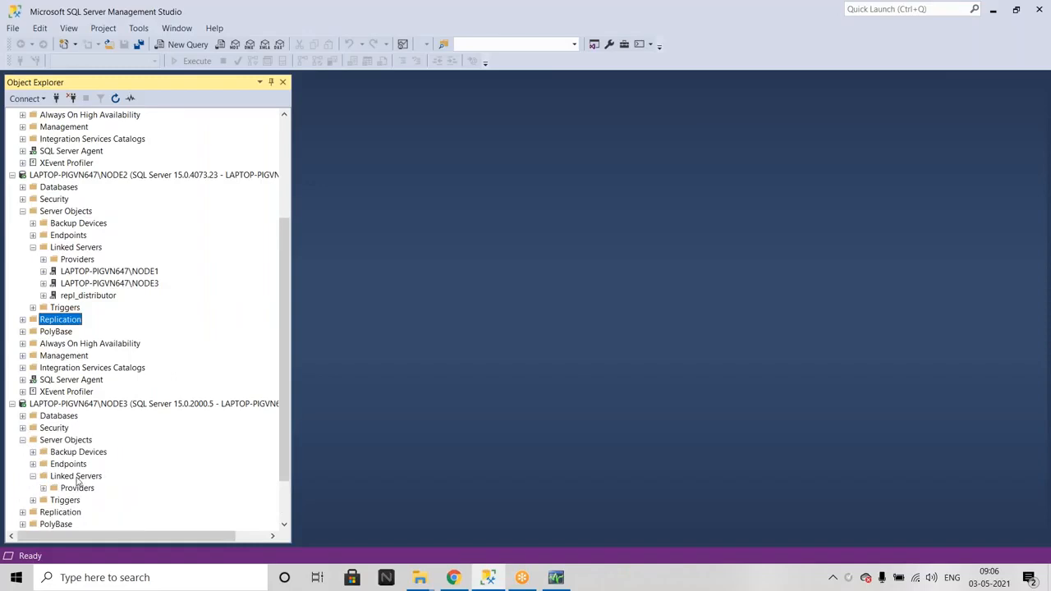
scroll(209, 291, up, 4)
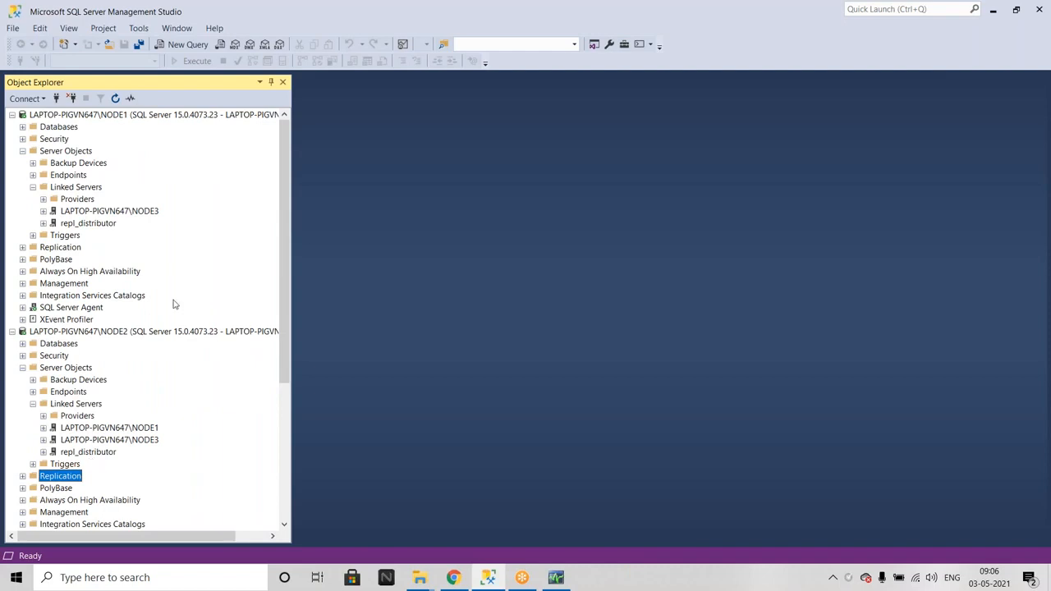
Step: Review the Linked Servers folders of NODE1, NODE2 and NODE3 side by side in the server tree
scroll(170, 293, down, 6)
scroll(124, 234, up, 2)
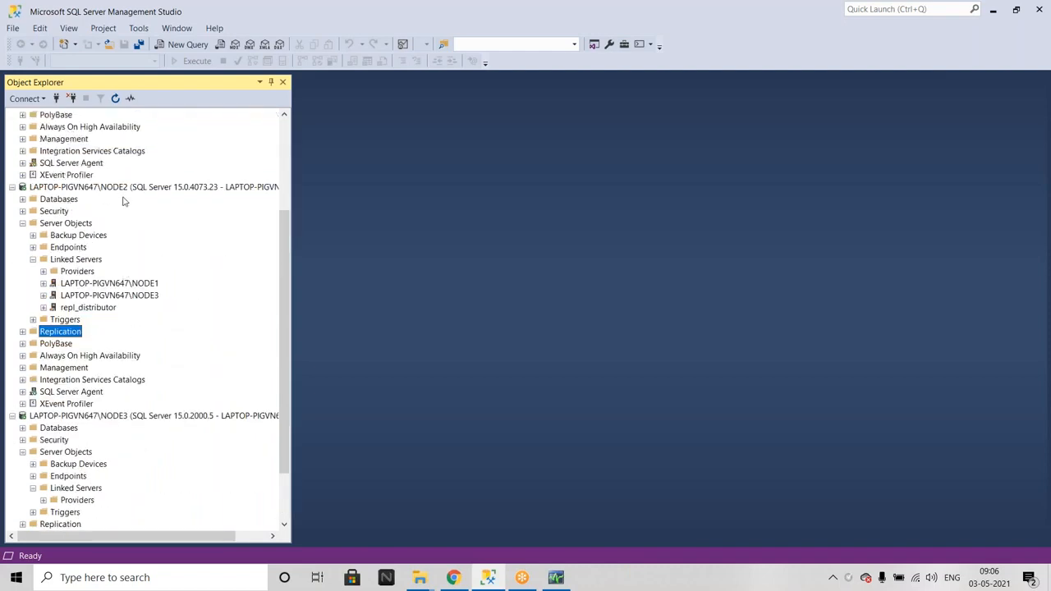
scroll(90, 499, down, 2)
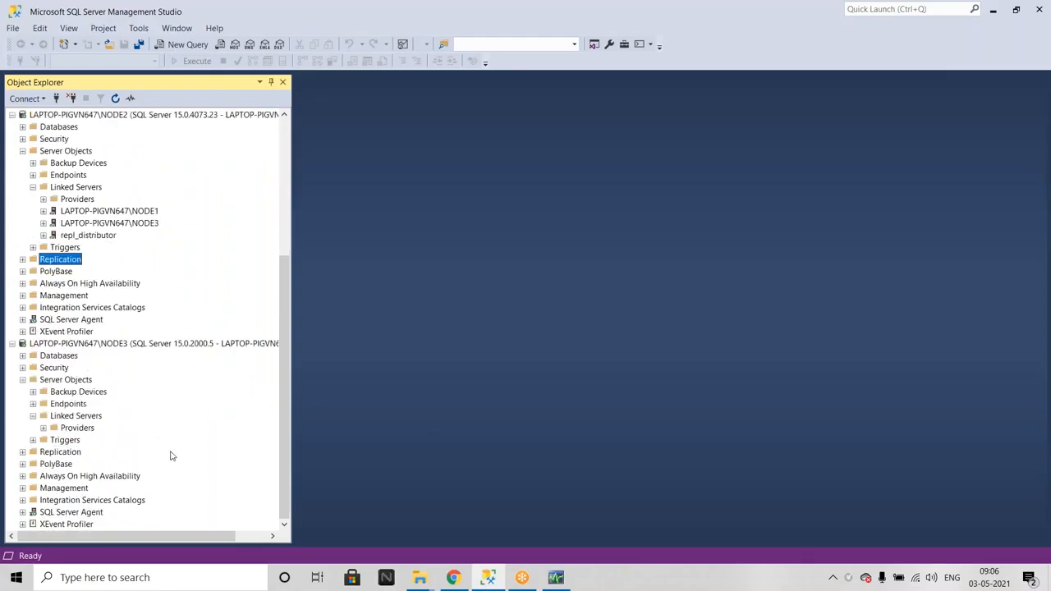
scroll(148, 358, up, 5)
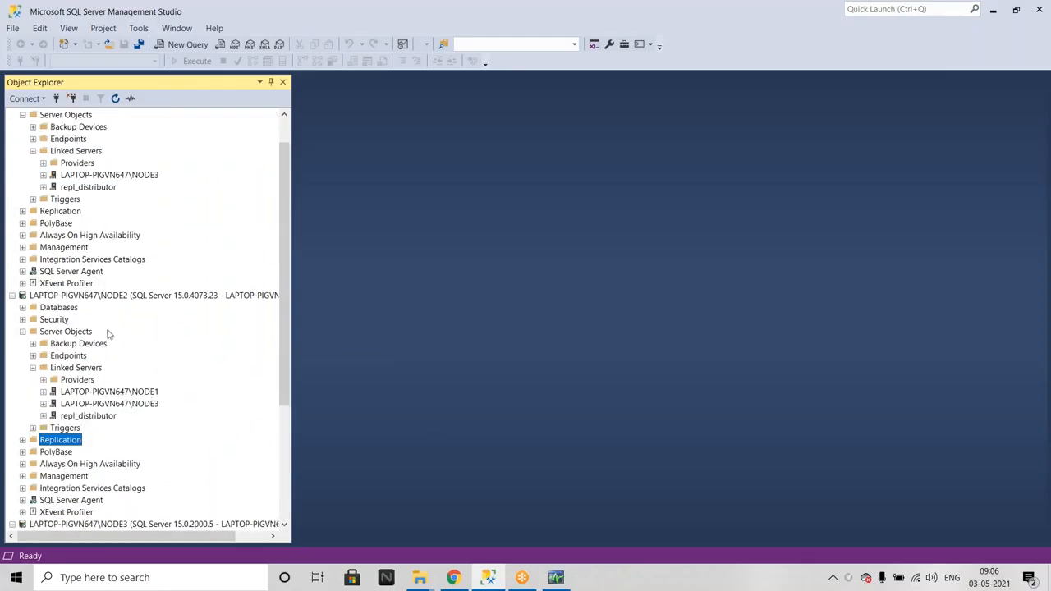
scroll(107, 333, down, 5)
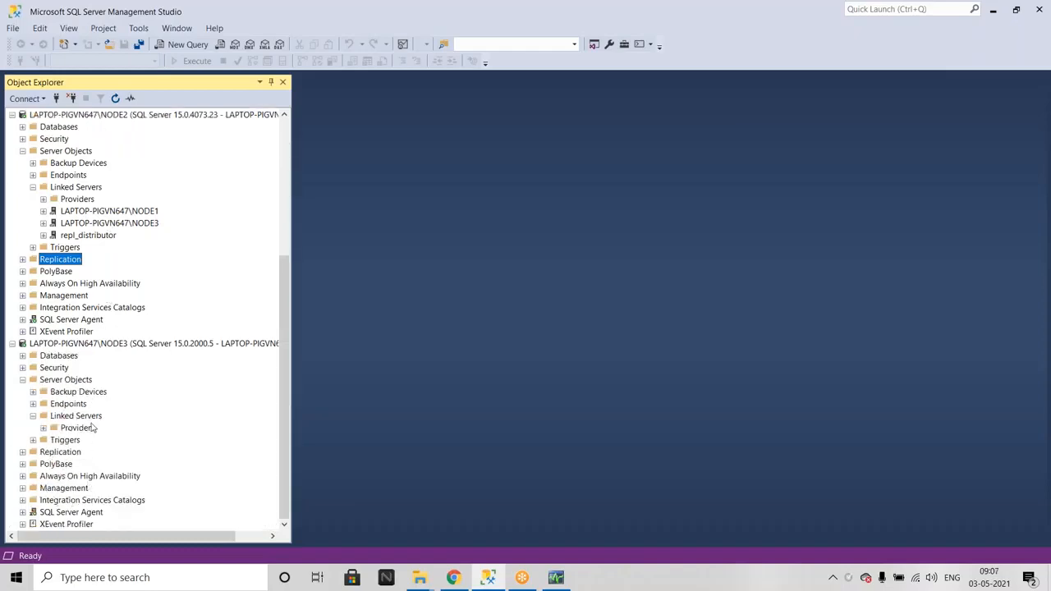
scroll(96, 428, up, 3)
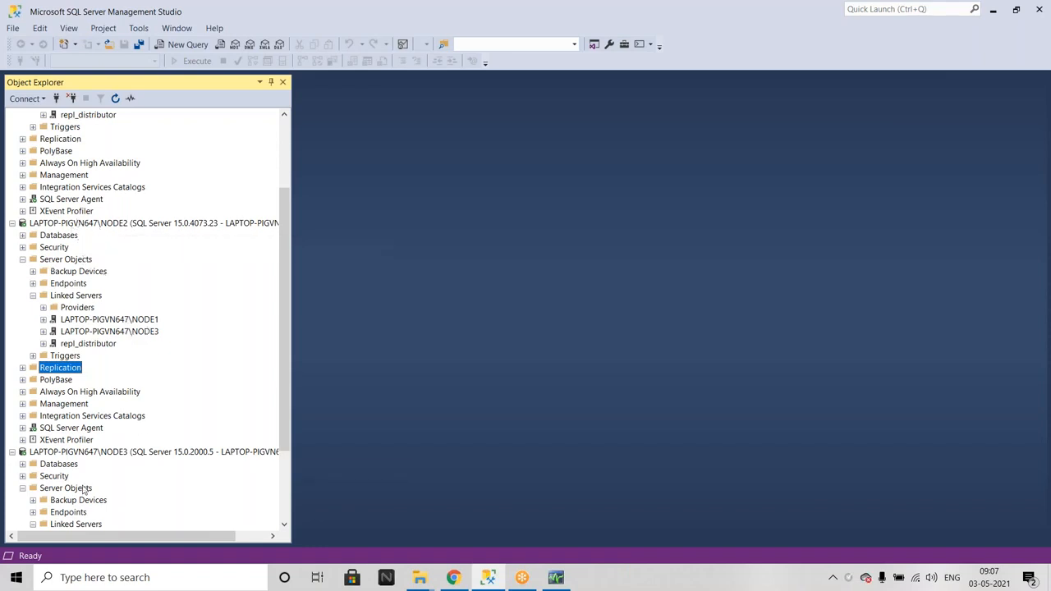
Step: Check the NODE3 and NODE1 linked-server entries on NODE2 and the NODE3 entry on NODE1 against NODE3's Linked Servers folder
click(107, 332)
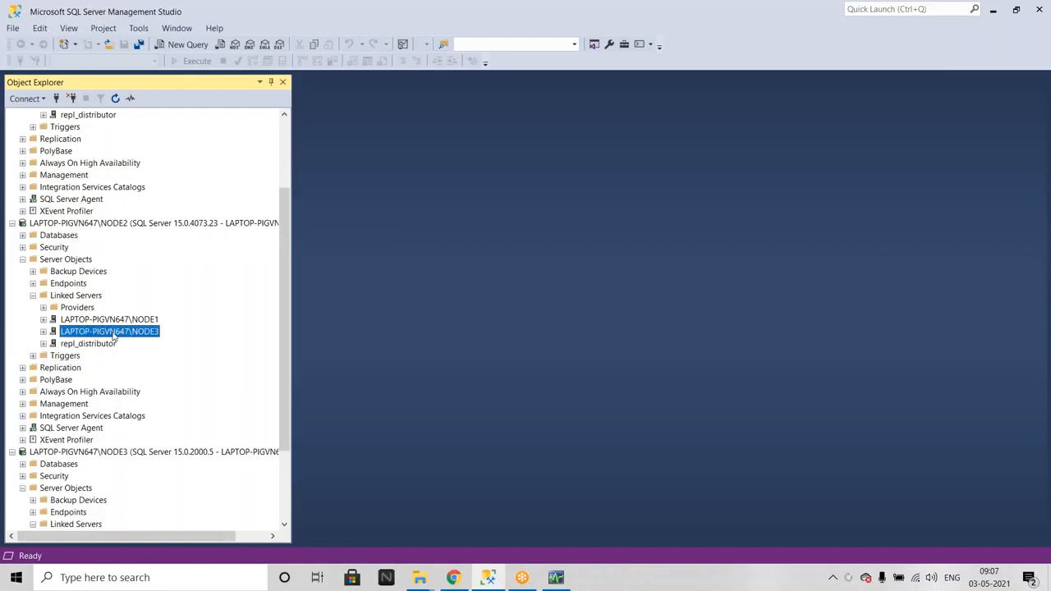
scroll(171, 167, up, 3)
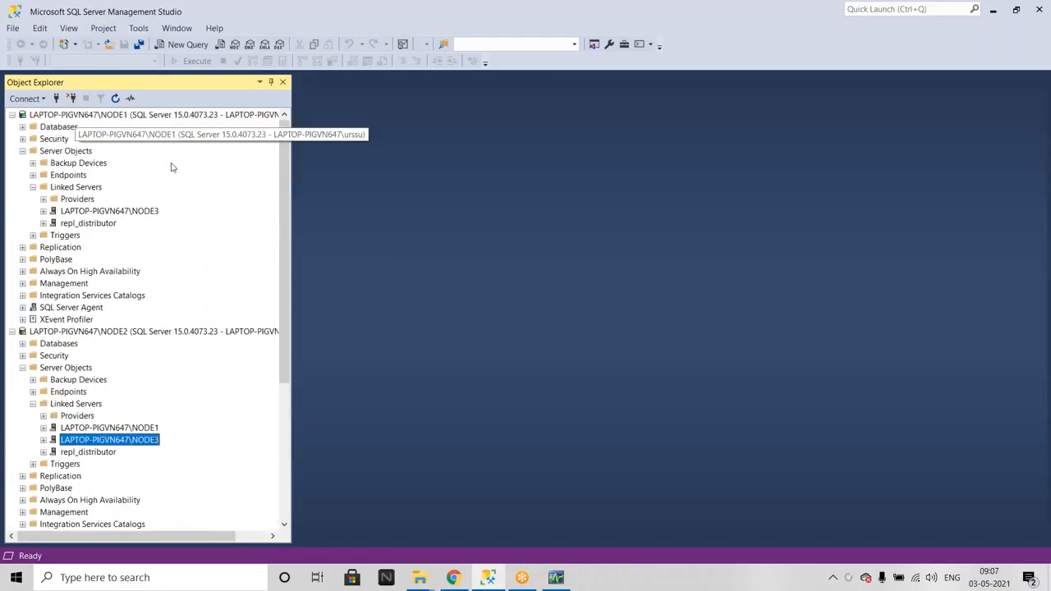
scroll(174, 429, down, 1)
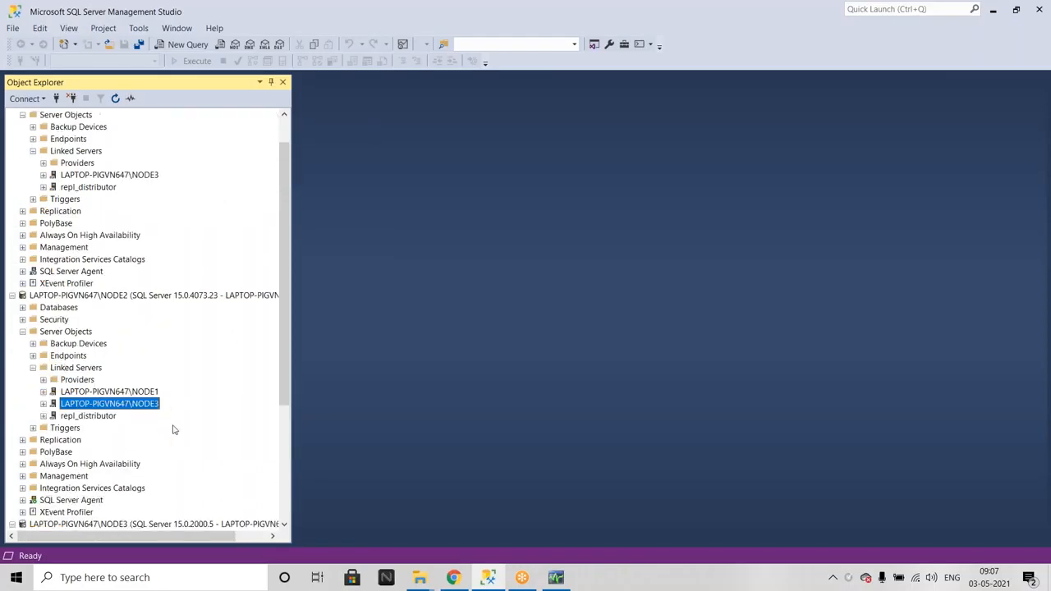
click(102, 392)
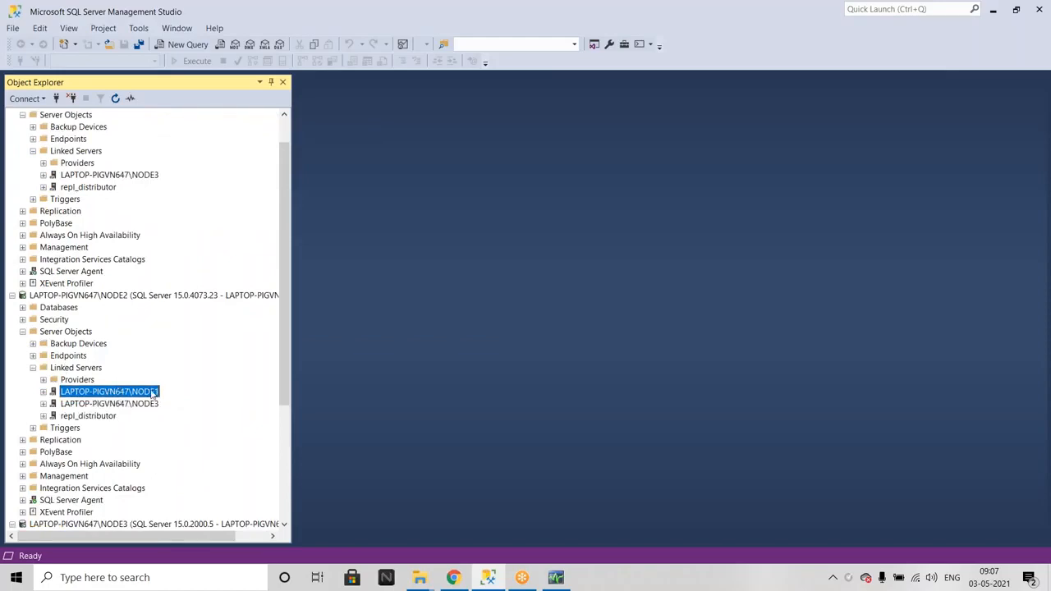
scroll(204, 399, up, 1)
click(128, 213)
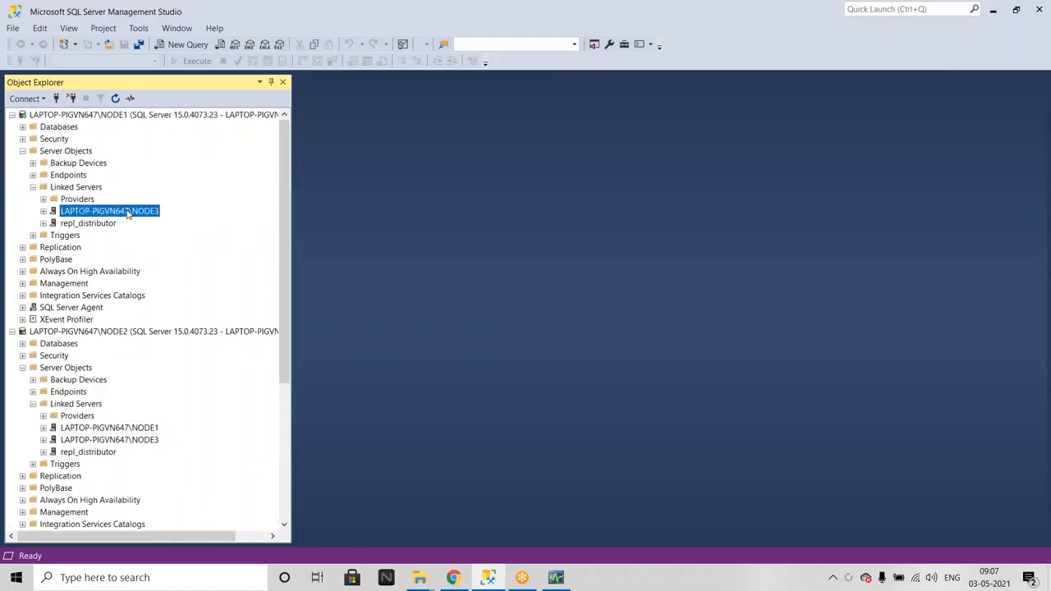
scroll(140, 375, down, 6)
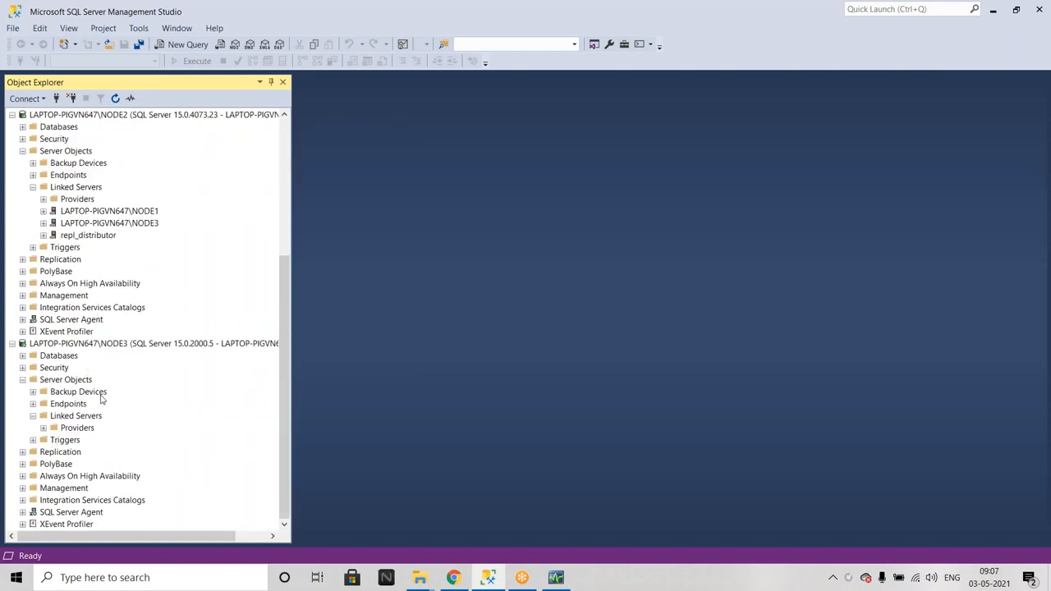
scroll(137, 446, up, 6)
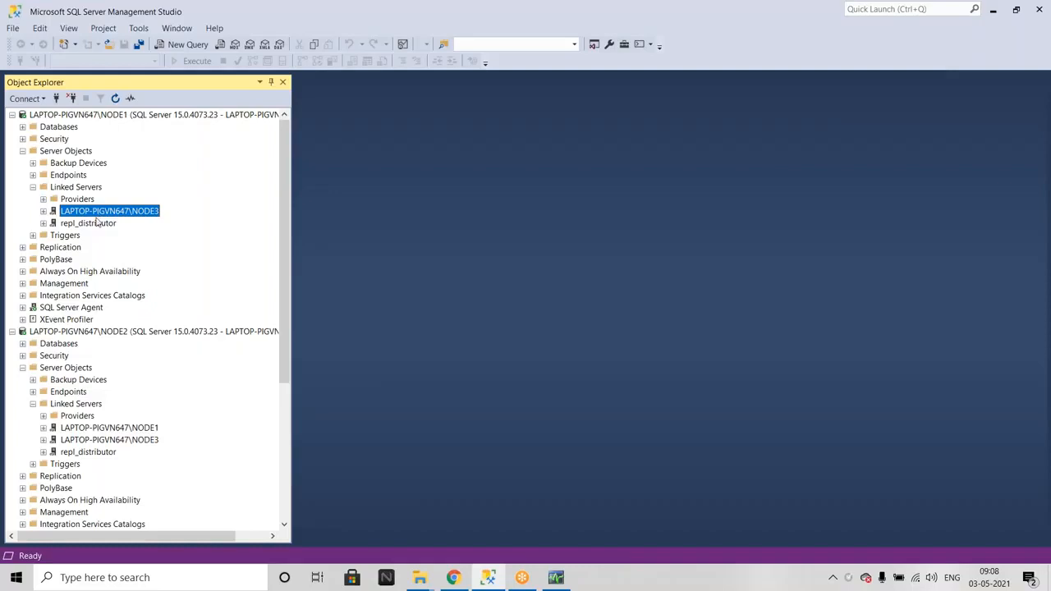
Step: Expand NODE1's Security folder and look through its logins
click(22, 139)
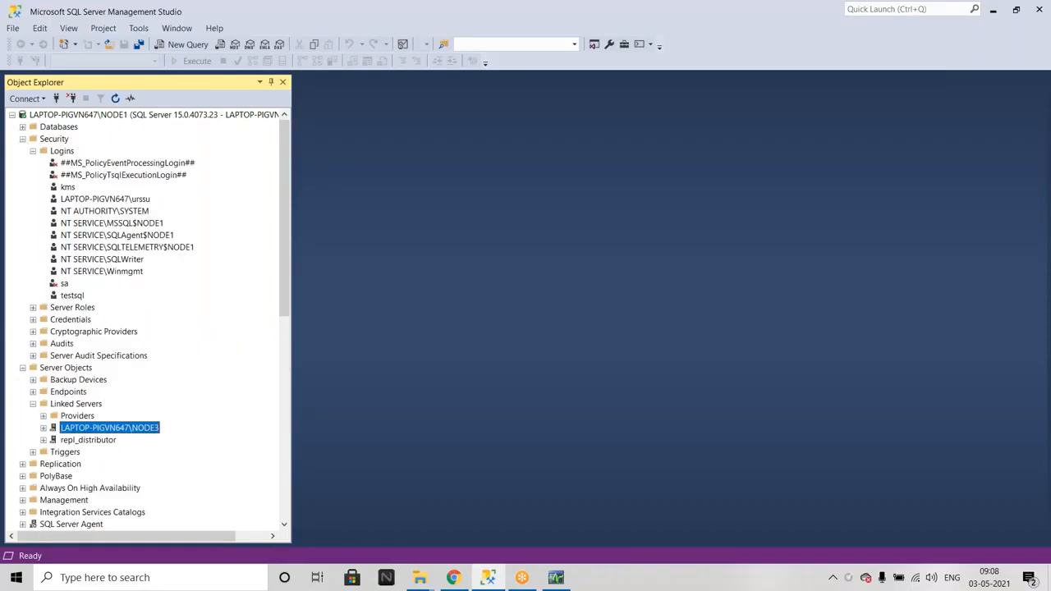
scroll(168, 261, down, 2)
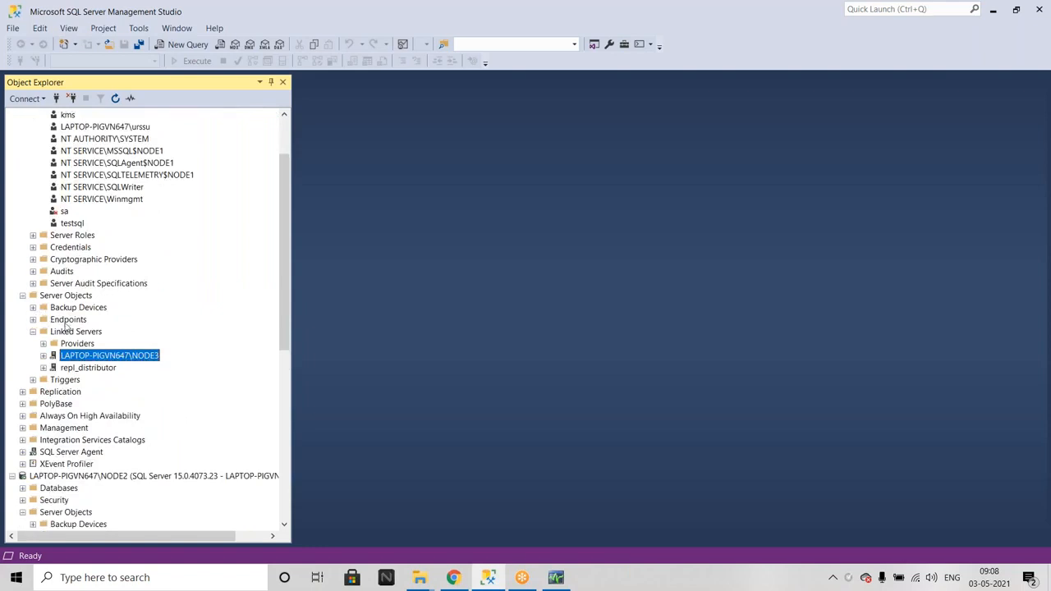
scroll(66, 325, up, 2)
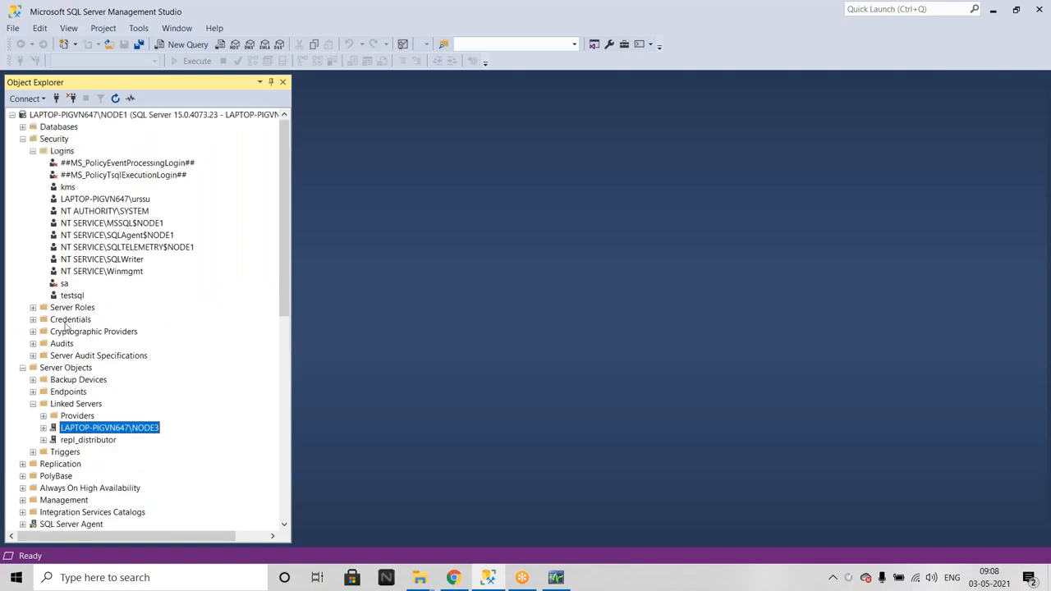
scroll(66, 325, down, 7)
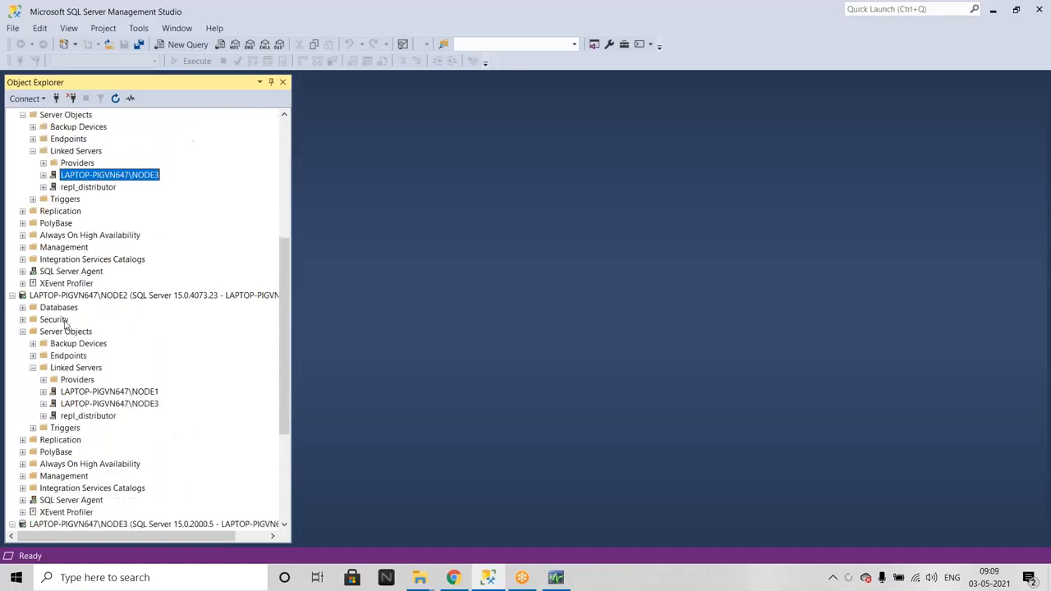
Step: Collapse NODE2's Server Objects, expand its Security logins, view the distributor_admin login properties and cancel the dialog
click(22, 331)
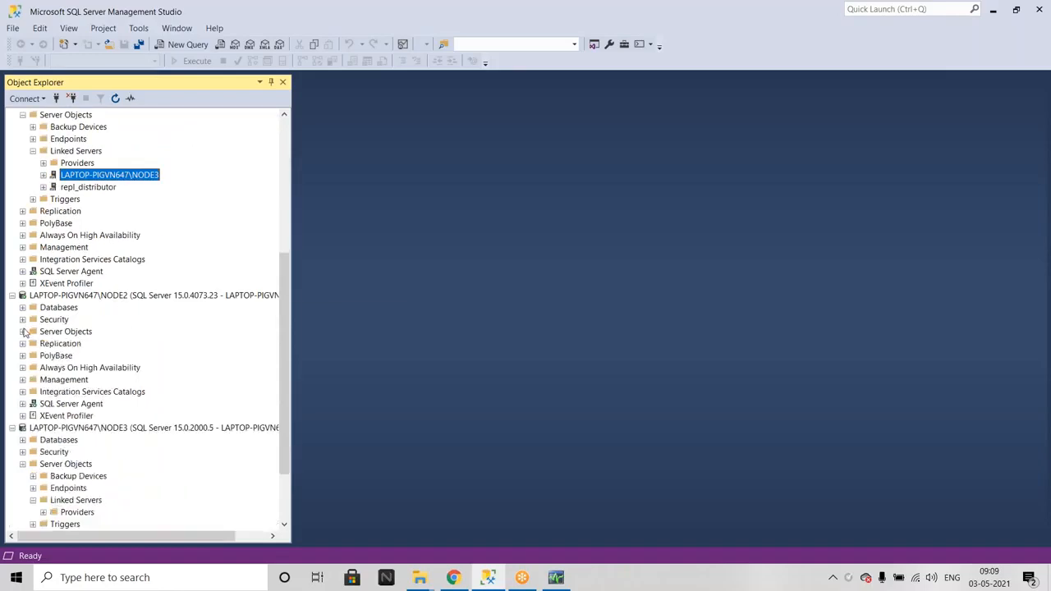
click(22, 320)
click(33, 331)
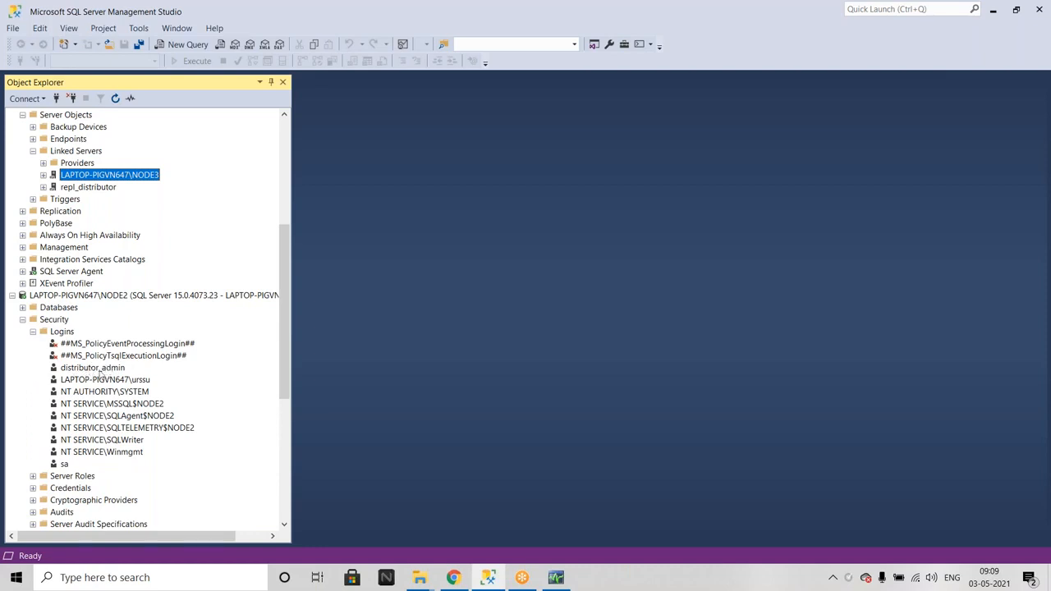
click(94, 369)
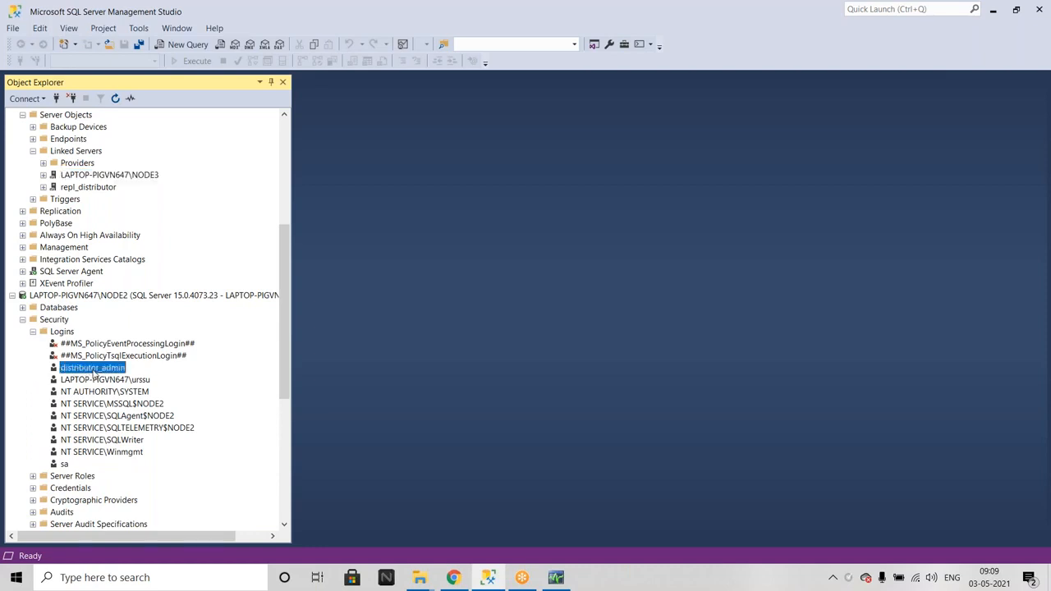
double_click(93, 369)
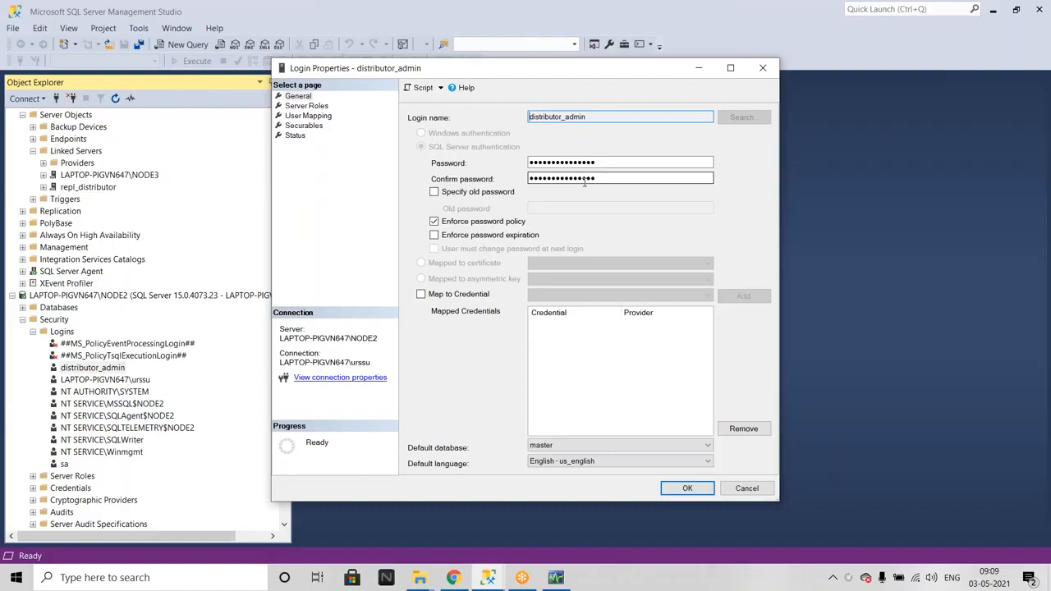
click(747, 487)
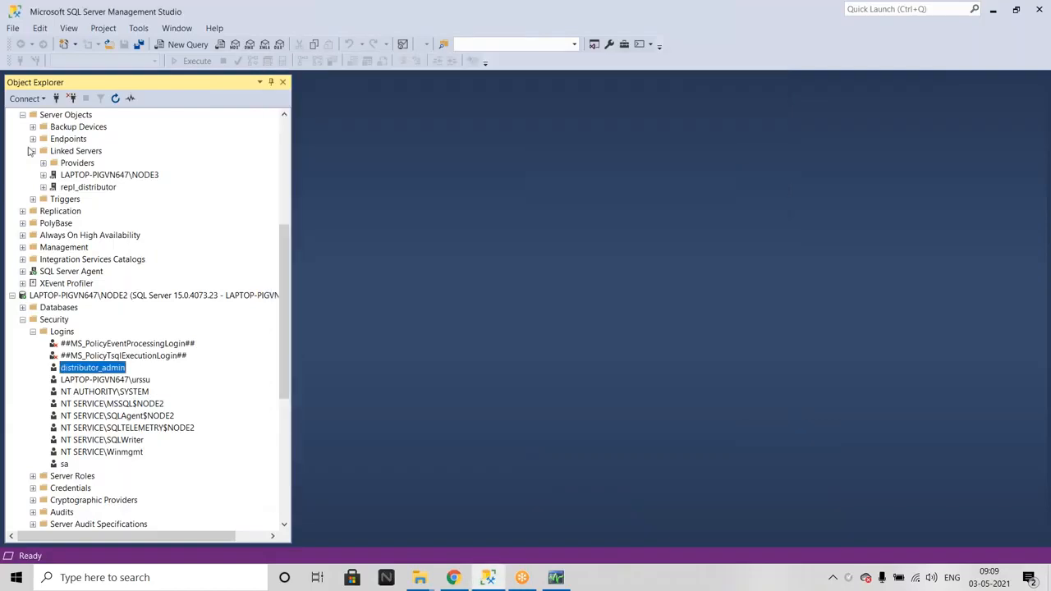
Step: View the Security page of the NODE3 linked server's properties on NODE1 and close the dialog
double_click(125, 176)
right_click(141, 174)
click(178, 316)
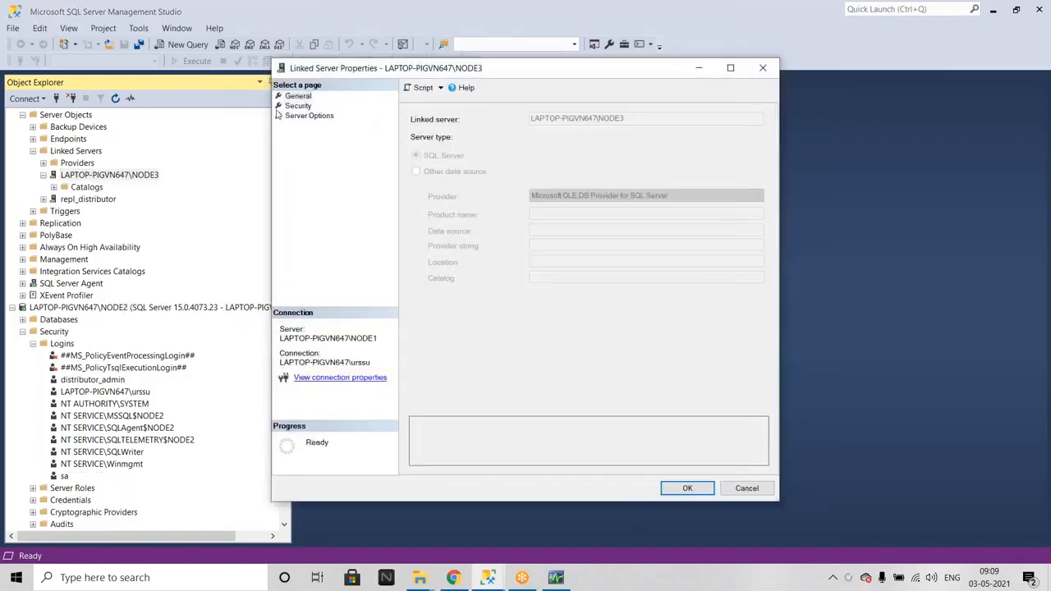
click(298, 106)
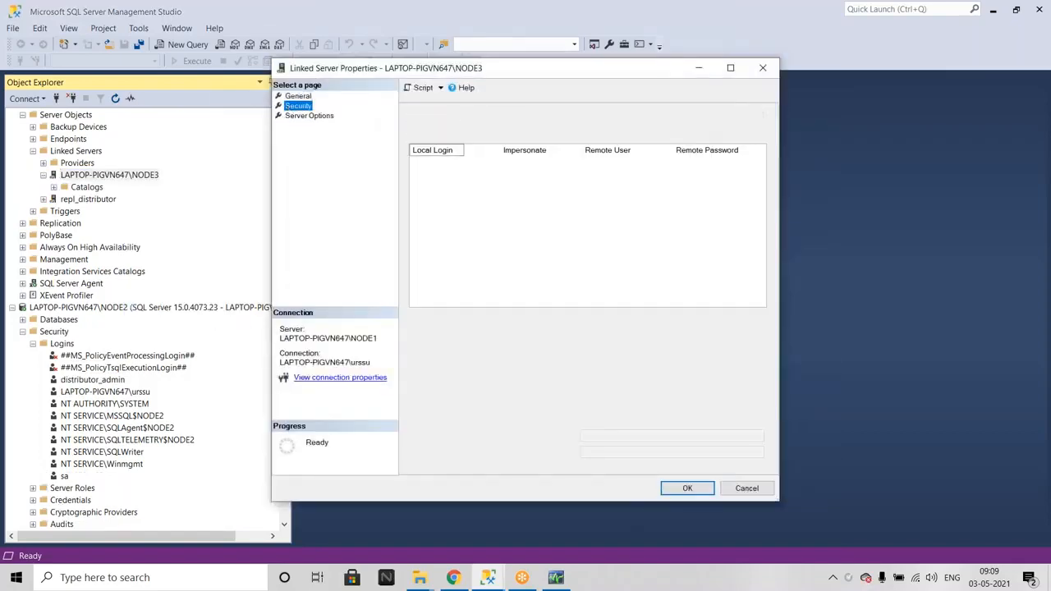
click(763, 67)
Step: Open the properties of NODE1's repl_distributor linked server and examine the remote login in its security context
click(91, 200)
right_click(93, 205)
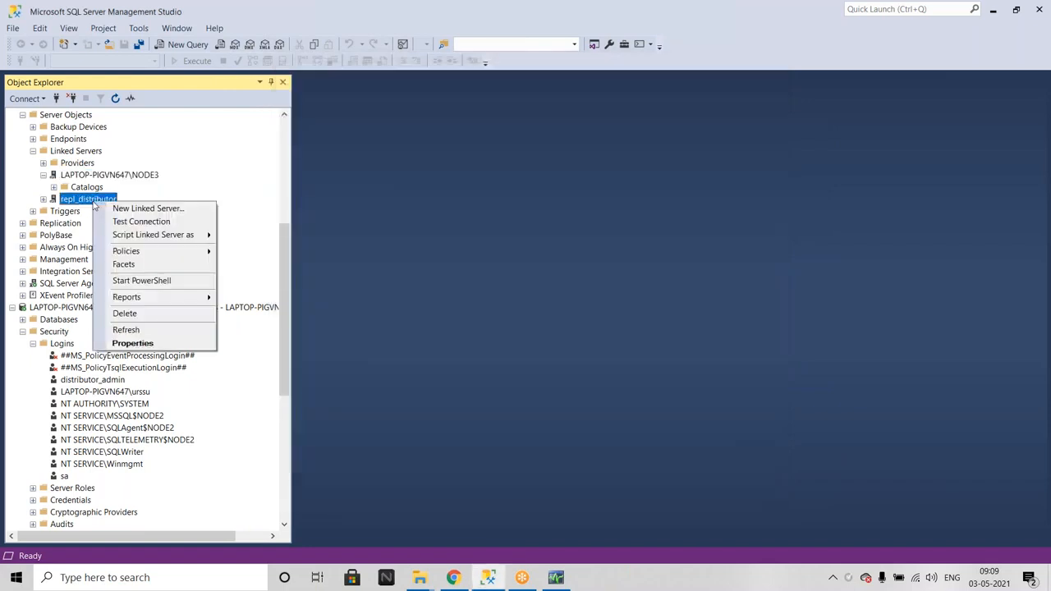
click(138, 343)
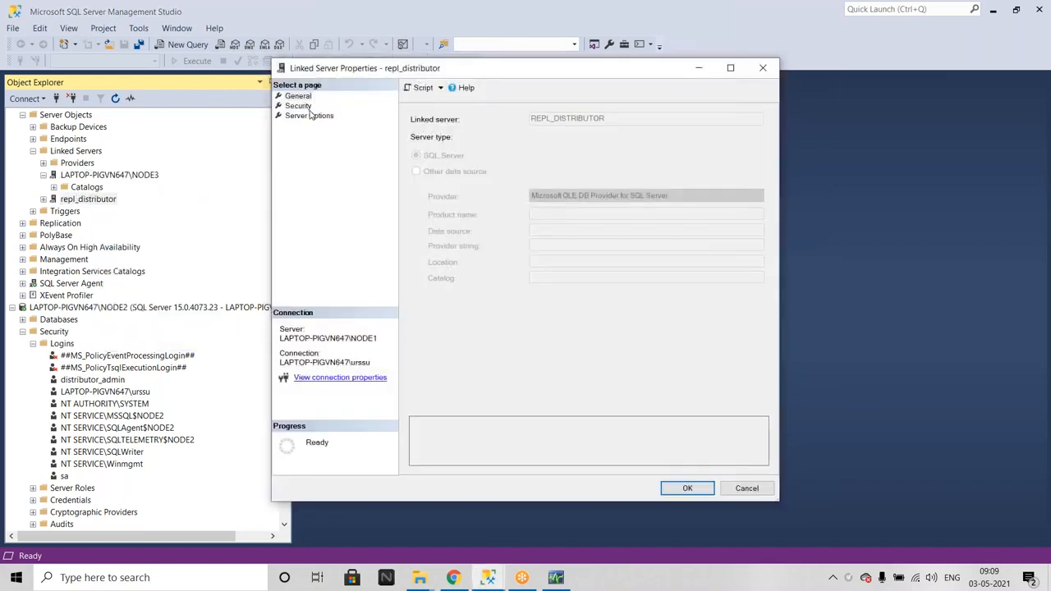
click(298, 106)
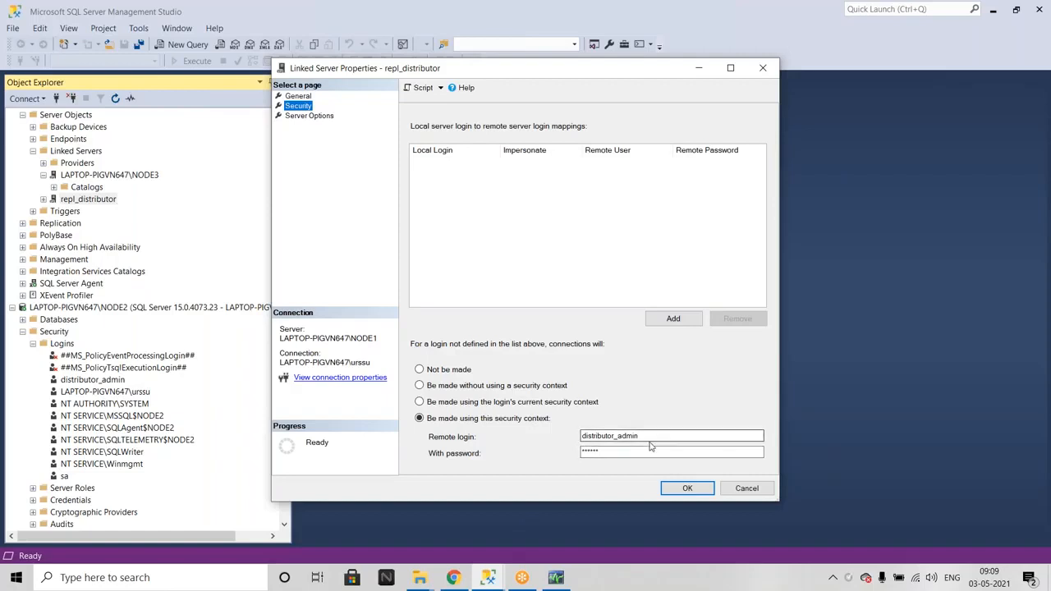
double_click(600, 435)
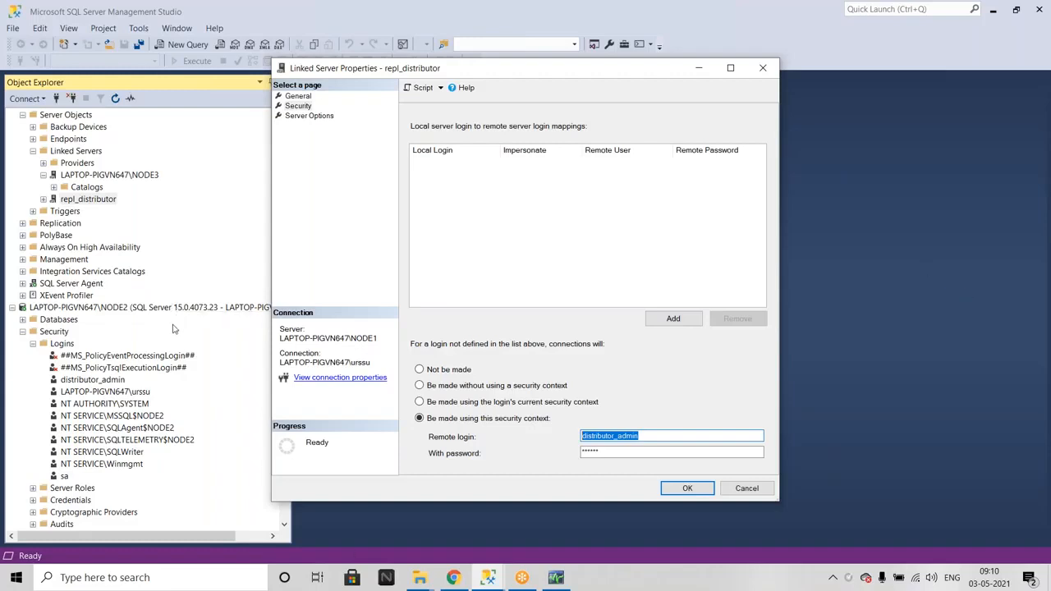
click(979, 52)
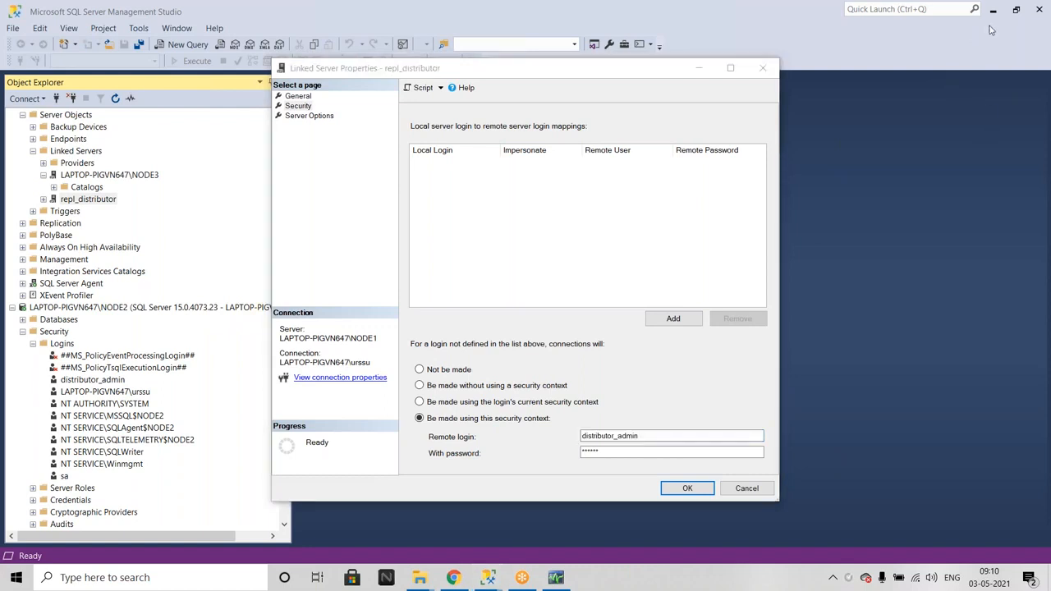